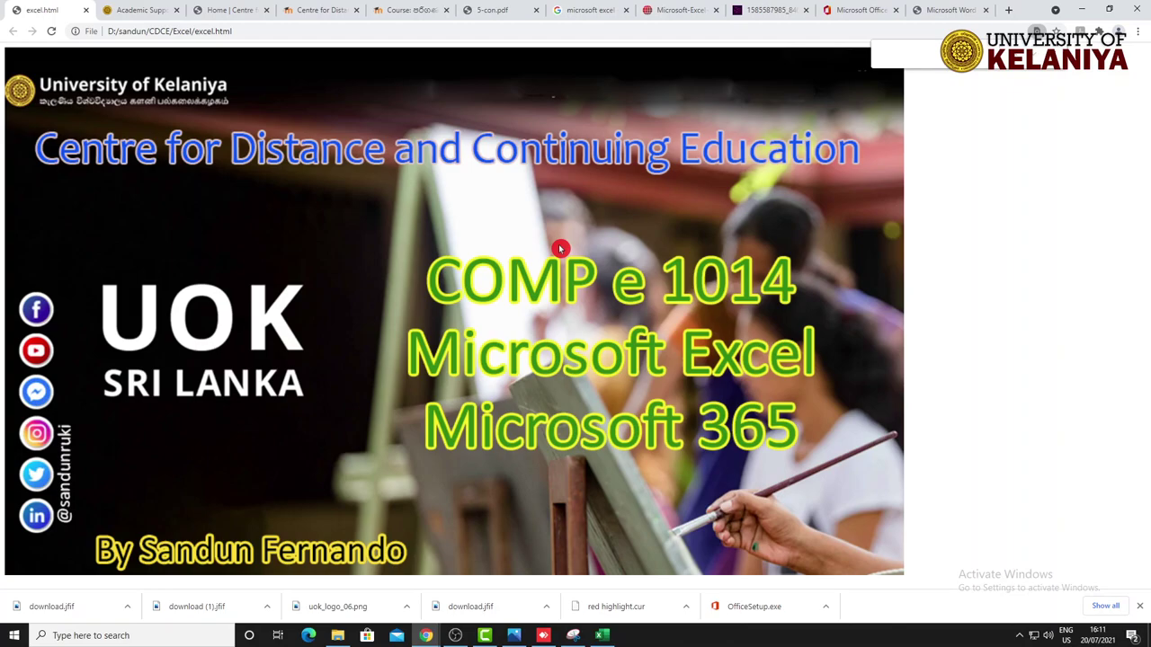
Step: Browse the staff page, CDCE home, LMS and course page tabs, ending on the Excel title slide
{"action": "left_click", "coordinate": [144, 15]}
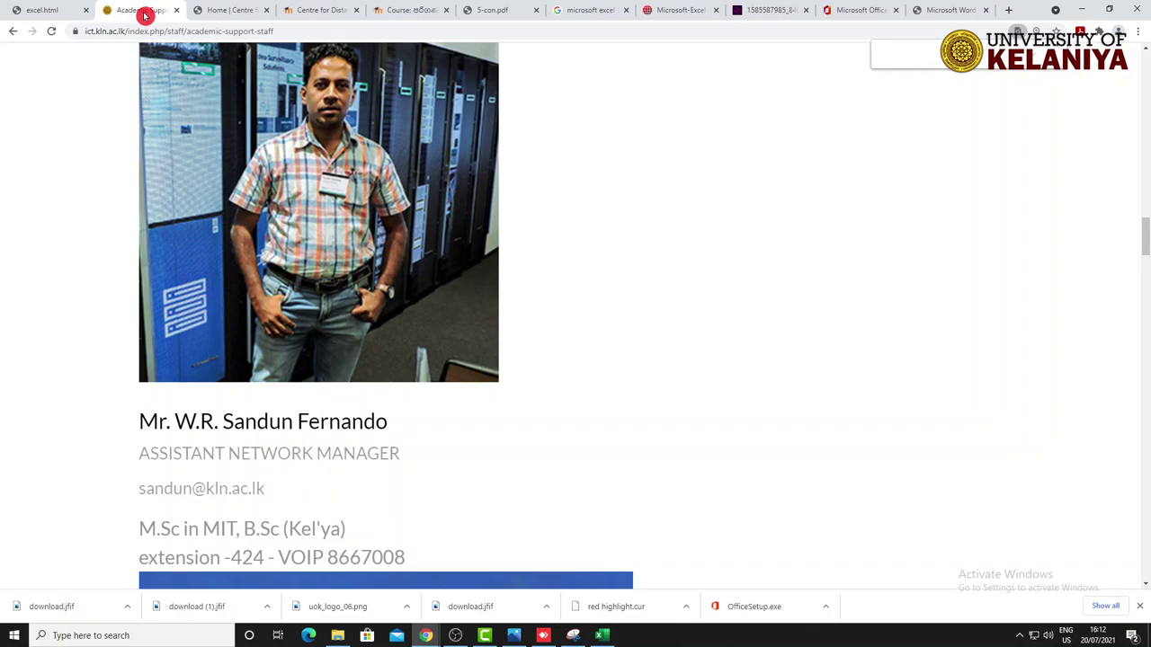
{"action": "left_click", "coordinate": [54, 14]}
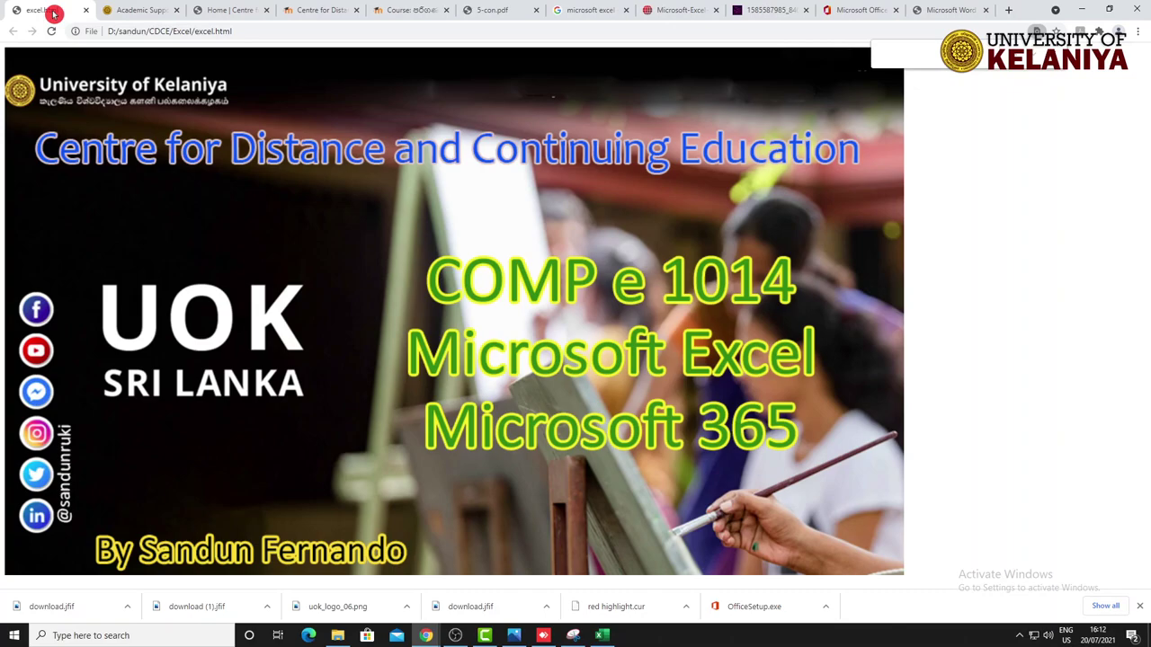
{"action": "left_click", "coordinate": [232, 12]}
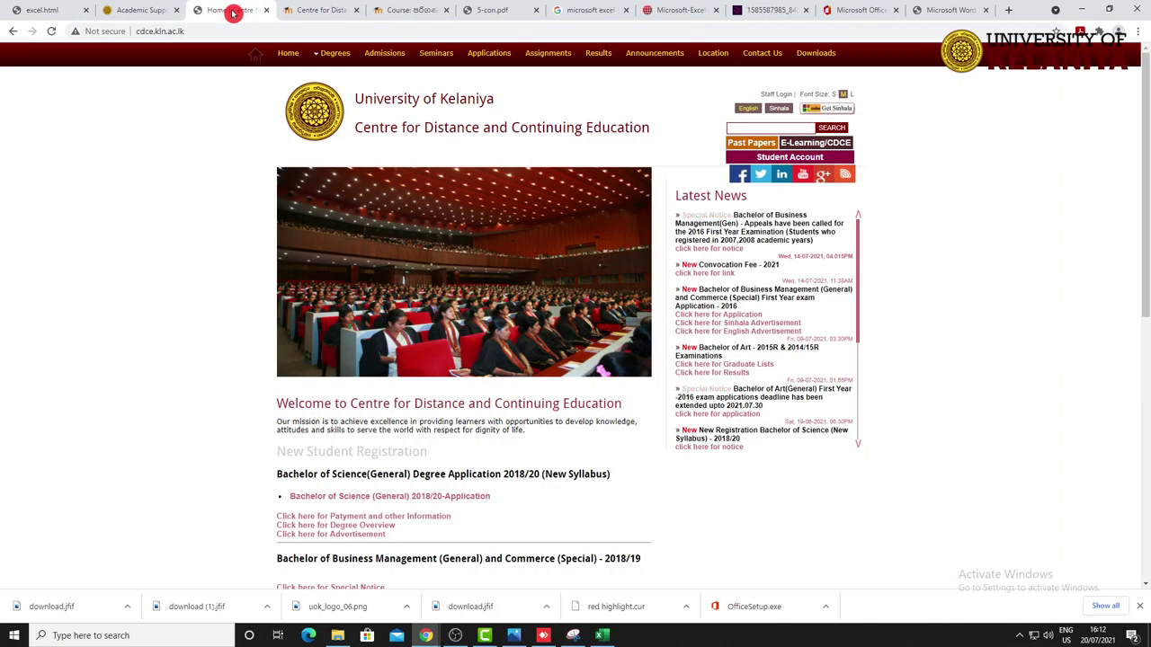
{"action": "left_click", "coordinate": [312, 12]}
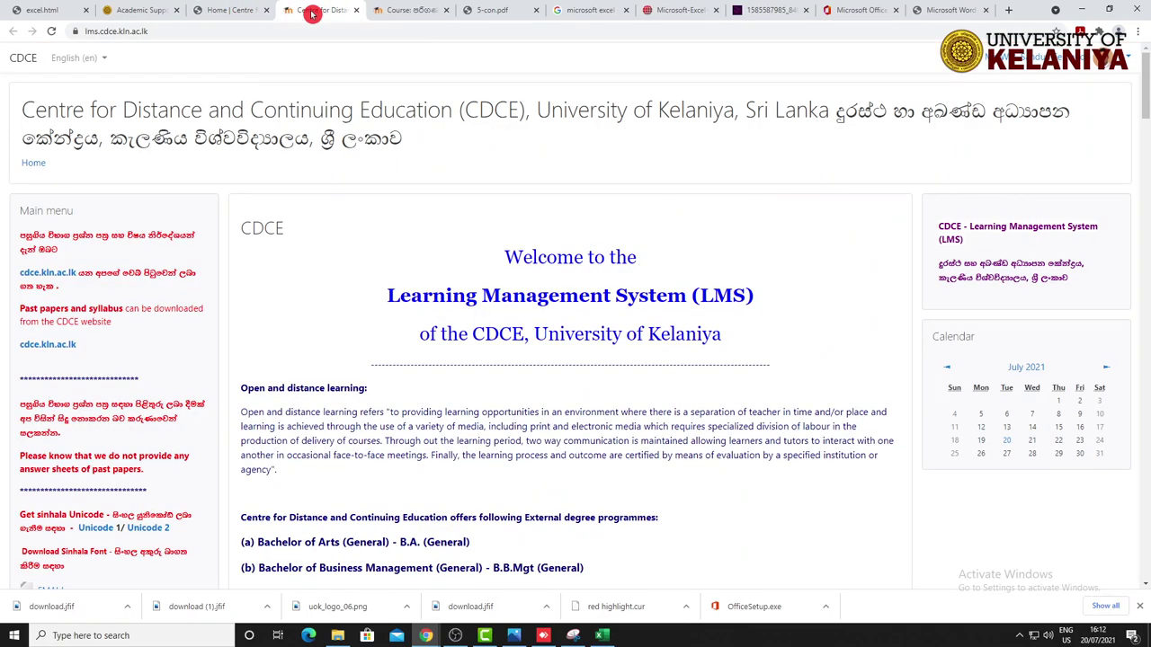
{"action": "left_click", "coordinate": [398, 12]}
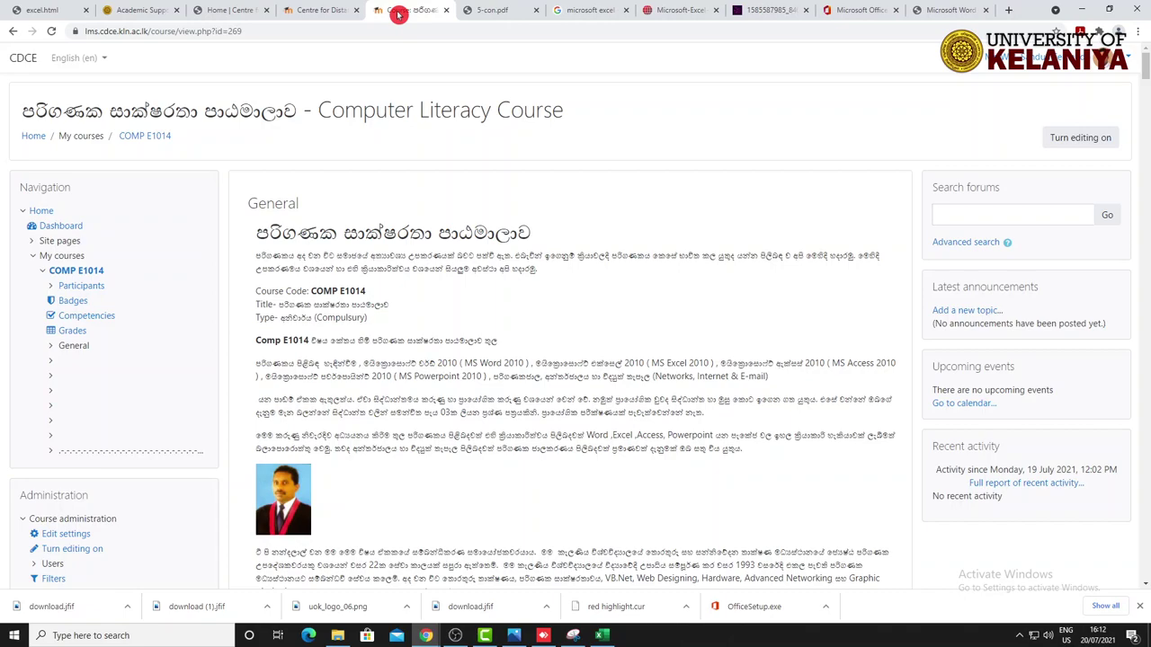
{"action": "left_click", "coordinate": [51, 12]}
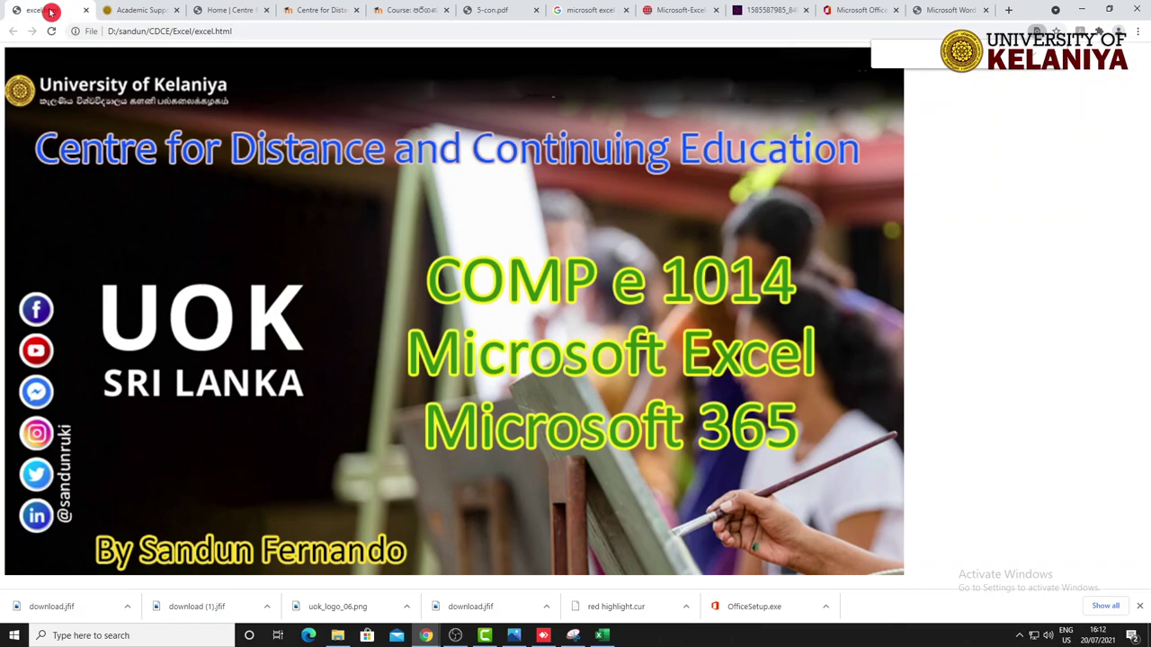
{"action": "left_click", "coordinate": [487, 13]}
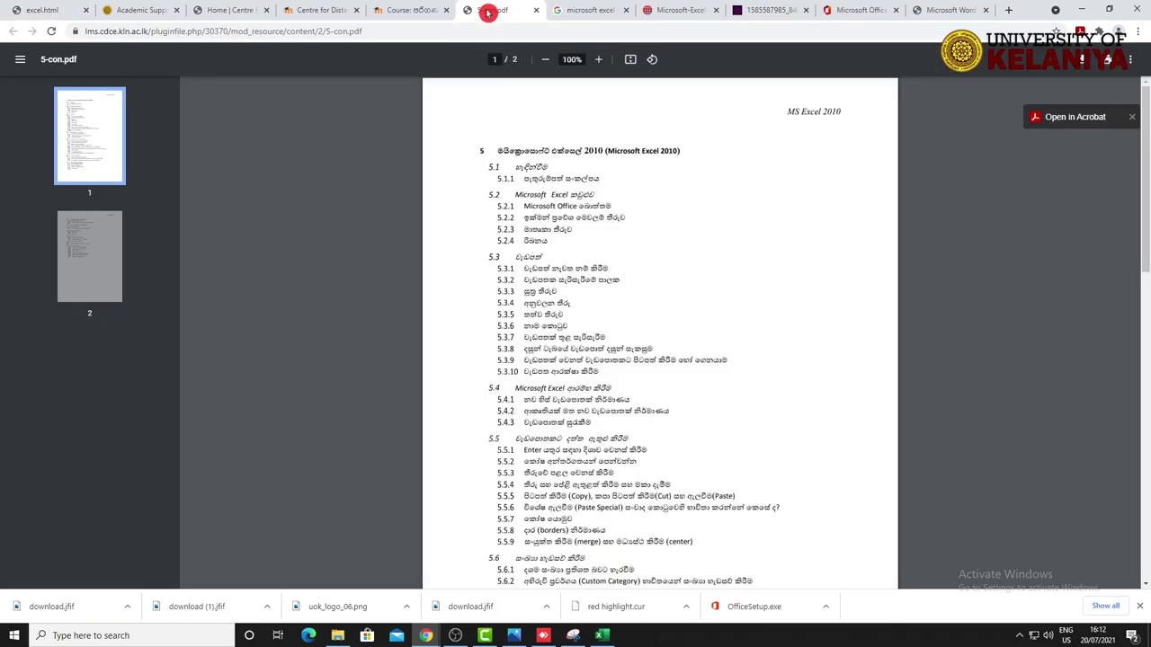
{"action": "left_click", "coordinate": [411, 10]}
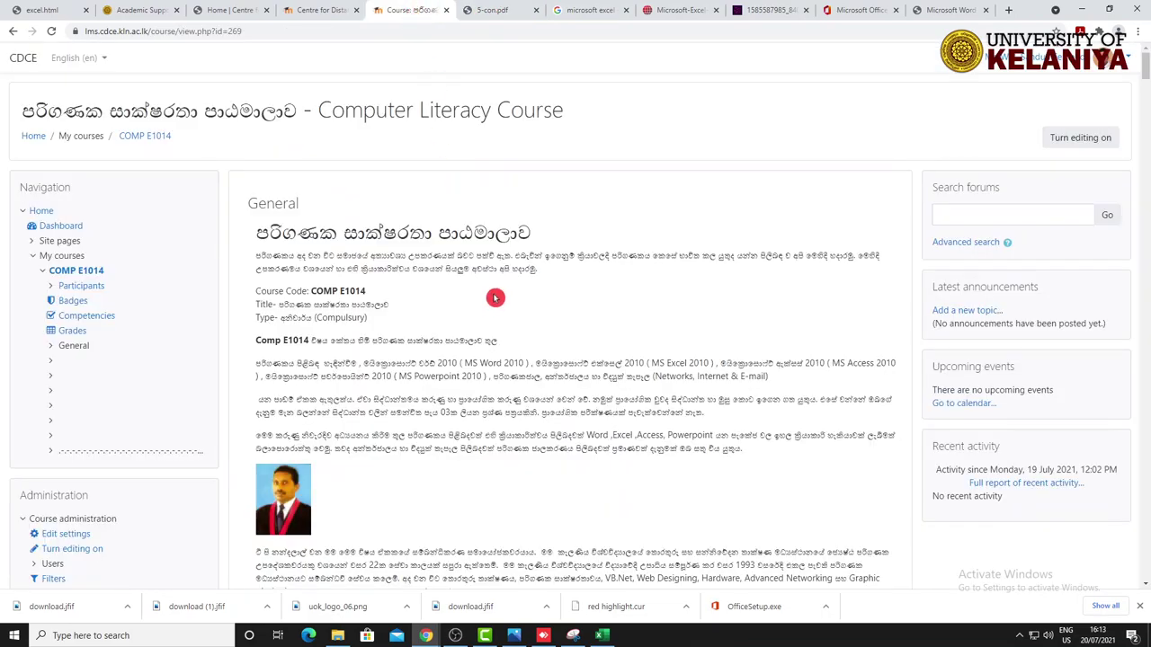
{"action": "scroll", "coordinate": [539, 351], "scroll_direction": "down", "scroll_amount": 4}
{"action": "scroll", "coordinate": [538, 350], "scroll_direction": "down", "scroll_amount": 4}
{"action": "scroll", "coordinate": [538, 351], "scroll_direction": "down", "scroll_amount": 3}
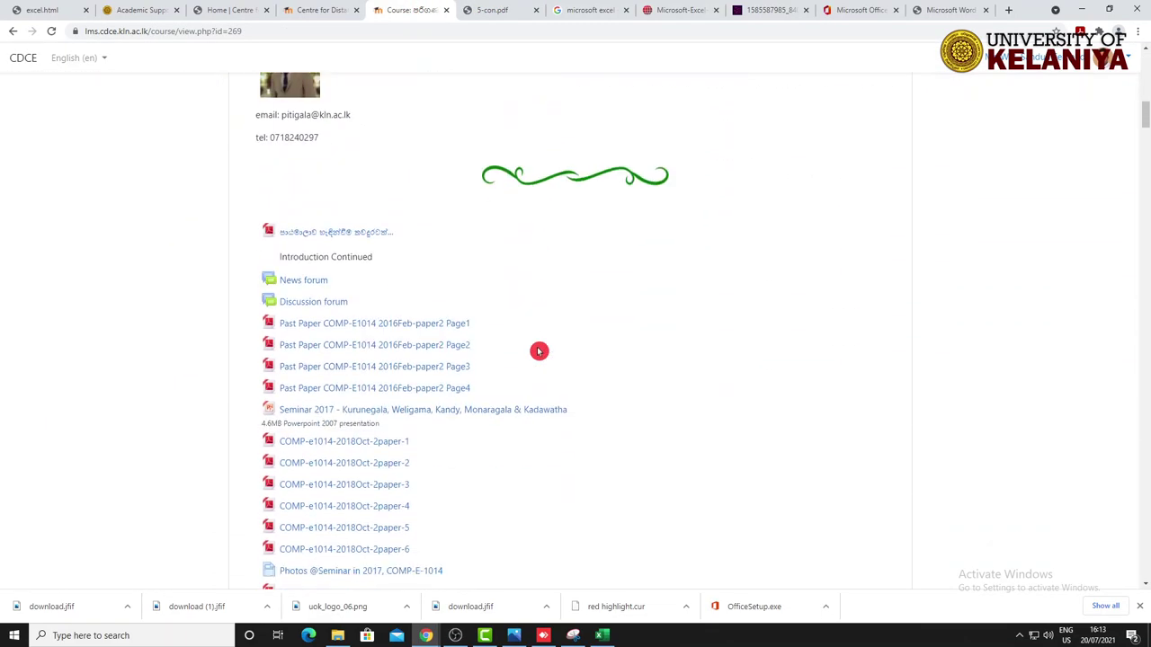
{"action": "scroll", "coordinate": [538, 351], "scroll_direction": "down", "scroll_amount": 5}
{"action": "scroll", "coordinate": [539, 351], "scroll_direction": "down", "scroll_amount": 5}
{"action": "scroll", "coordinate": [539, 347], "scroll_direction": "down", "scroll_amount": 5}
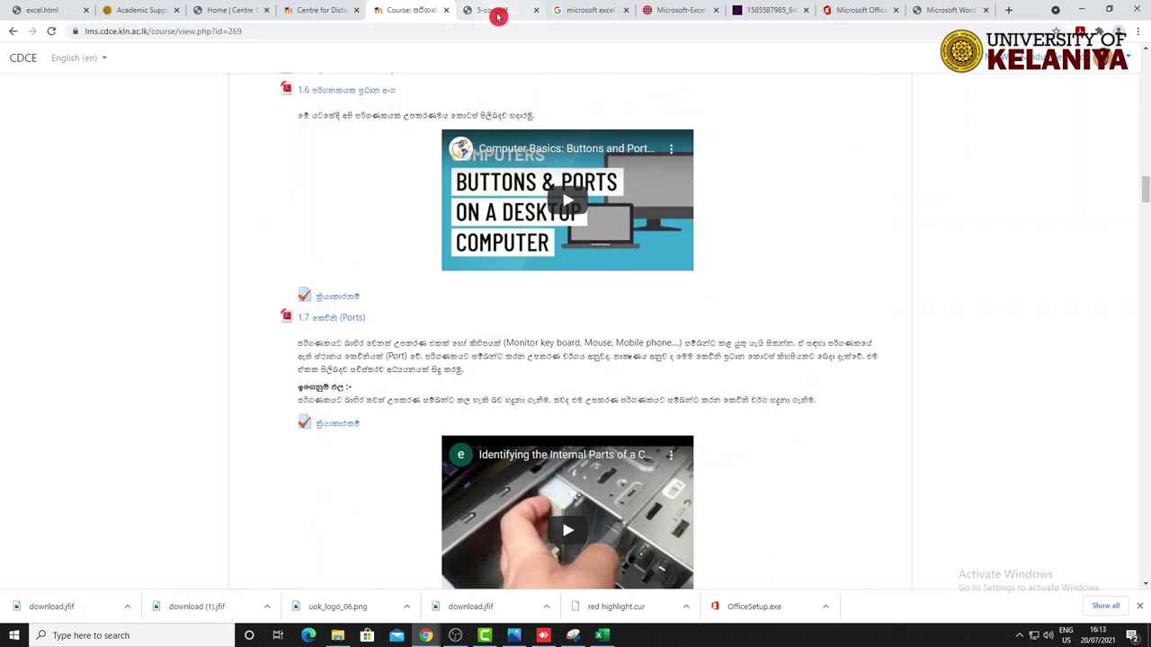
{"action": "left_click", "coordinate": [493, 13]}
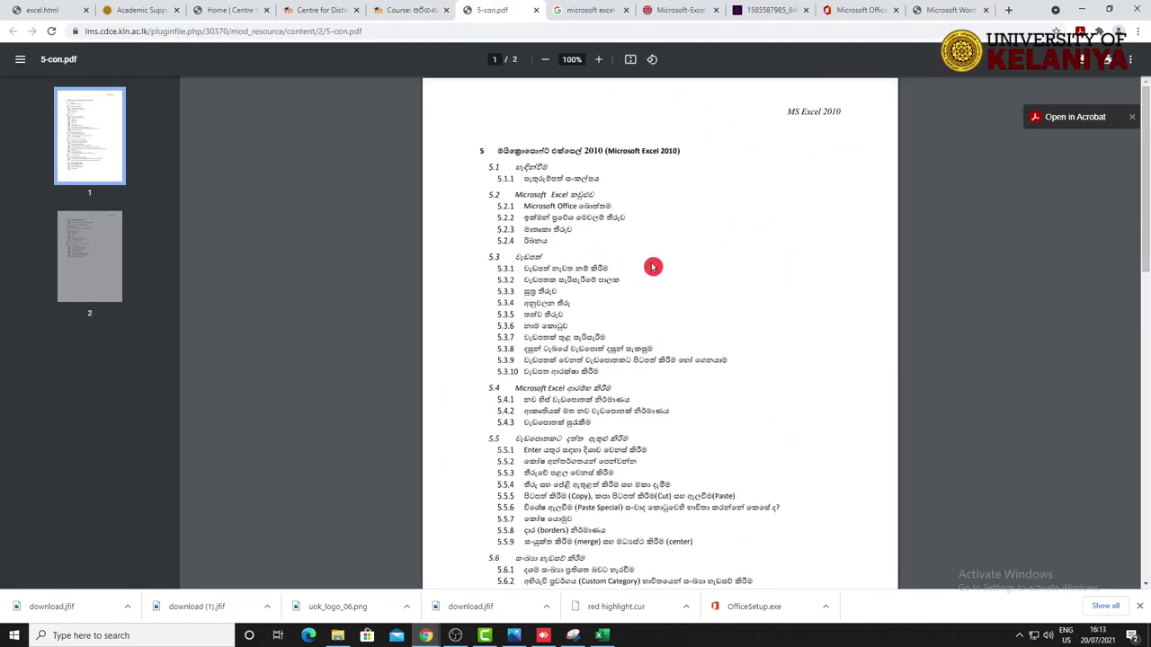
{"action": "scroll", "coordinate": [653, 267], "scroll_direction": "down", "scroll_amount": 1}
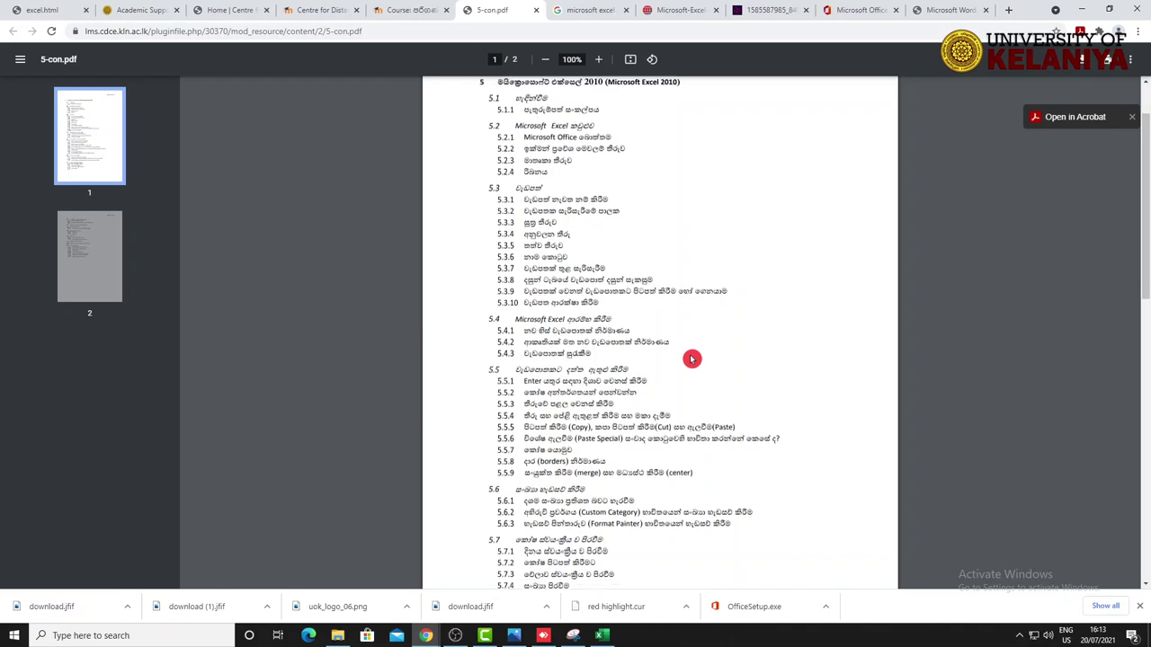
{"action": "scroll", "coordinate": [691, 359], "scroll_direction": "down", "scroll_amount": 1}
{"action": "scroll", "coordinate": [691, 358], "scroll_direction": "down", "scroll_amount": 2}
{"action": "scroll", "coordinate": [692, 358], "scroll_direction": "down", "scroll_amount": 2}
{"action": "scroll", "coordinate": [692, 359], "scroll_direction": "down", "scroll_amount": 1}
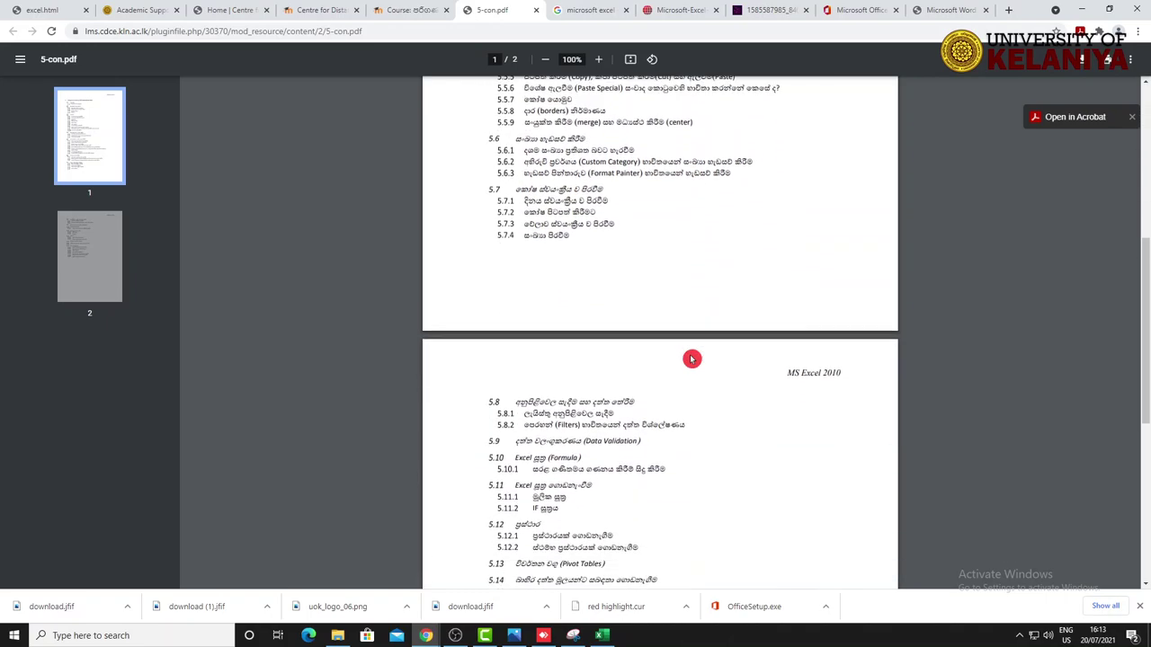
{"action": "scroll", "coordinate": [691, 359], "scroll_direction": "down", "scroll_amount": 2}
{"action": "scroll", "coordinate": [691, 359], "scroll_direction": "down", "scroll_amount": 1}
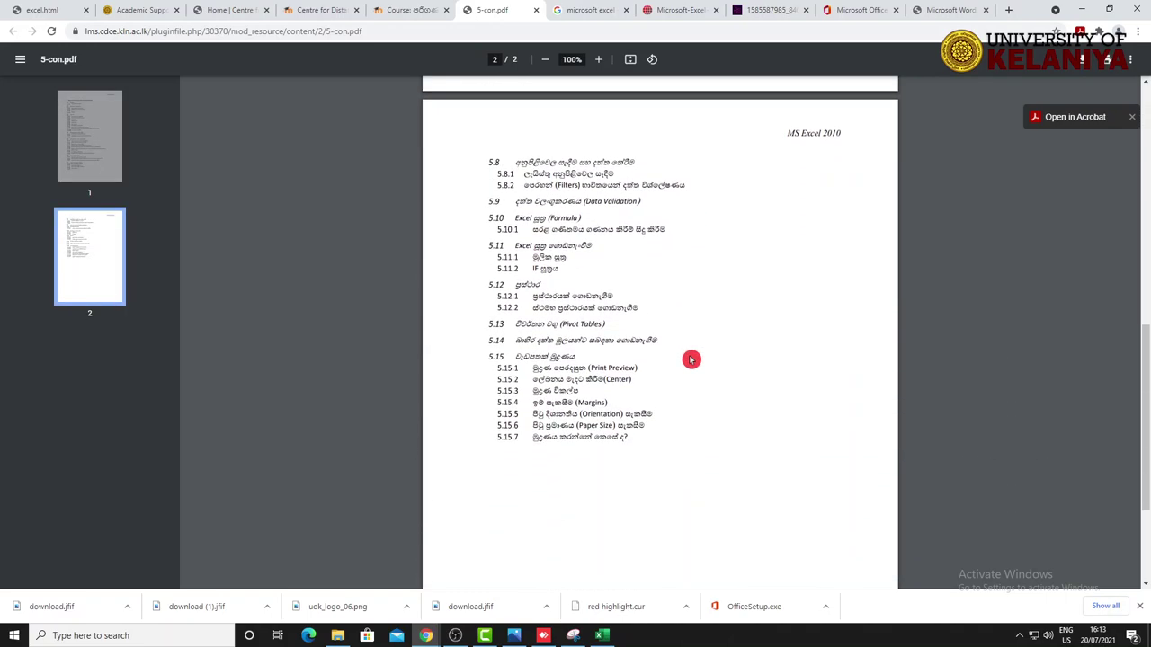
{"action": "scroll", "coordinate": [691, 359], "scroll_direction": "up", "scroll_amount": 1}
{"action": "scroll", "coordinate": [692, 360], "scroll_direction": "up", "scroll_amount": 1}
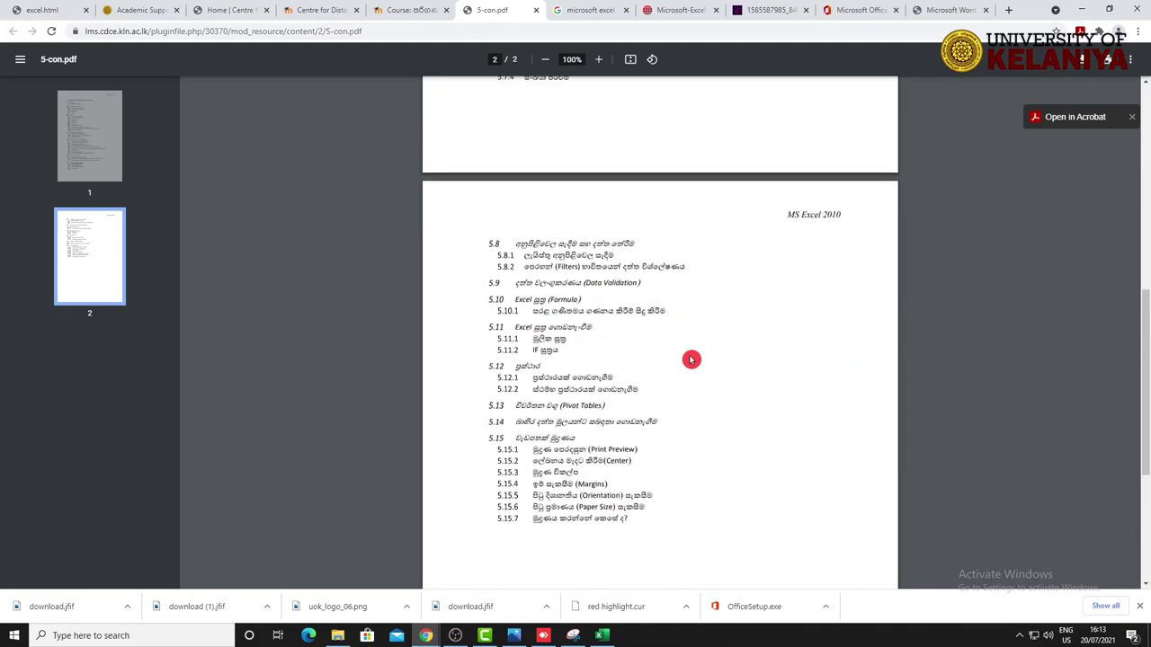
{"action": "scroll", "coordinate": [692, 360], "scroll_direction": "up", "scroll_amount": 2}
{"action": "scroll", "coordinate": [692, 360], "scroll_direction": "up", "scroll_amount": 1}
{"action": "scroll", "coordinate": [692, 360], "scroll_direction": "up", "scroll_amount": 1}
{"action": "scroll", "coordinate": [691, 359], "scroll_direction": "up", "scroll_amount": 1}
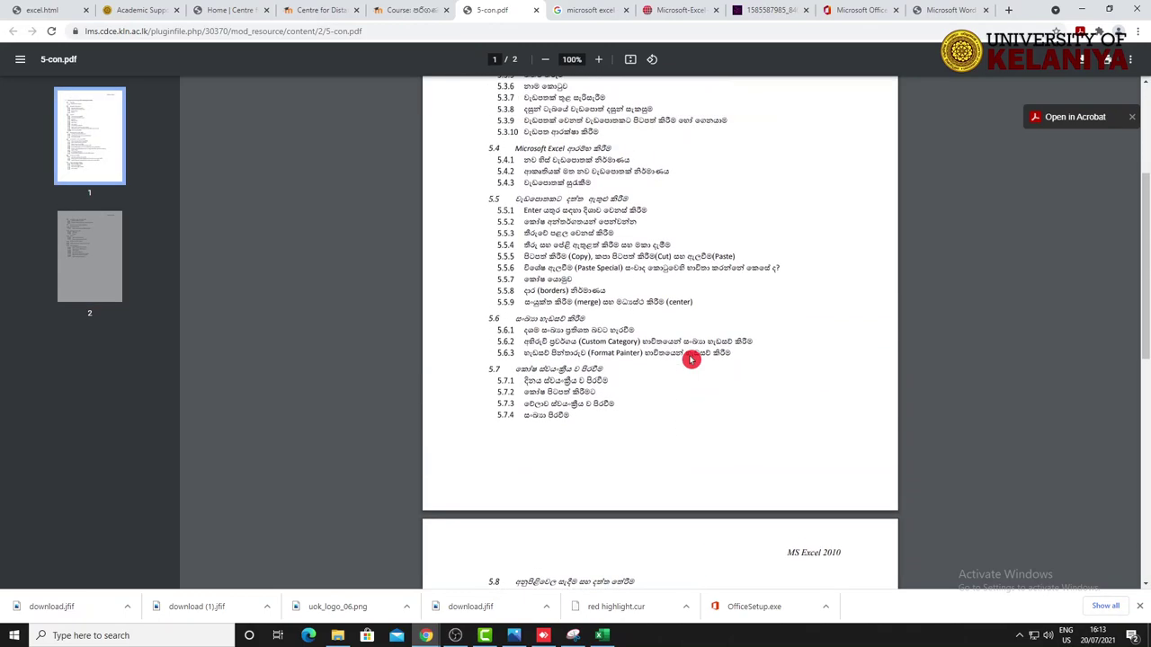
{"action": "scroll", "coordinate": [691, 359], "scroll_direction": "up", "scroll_amount": 1}
{"action": "scroll", "coordinate": [692, 359], "scroll_direction": "up", "scroll_amount": 3}
{"action": "scroll", "coordinate": [691, 359], "scroll_direction": "up", "scroll_amount": 1}
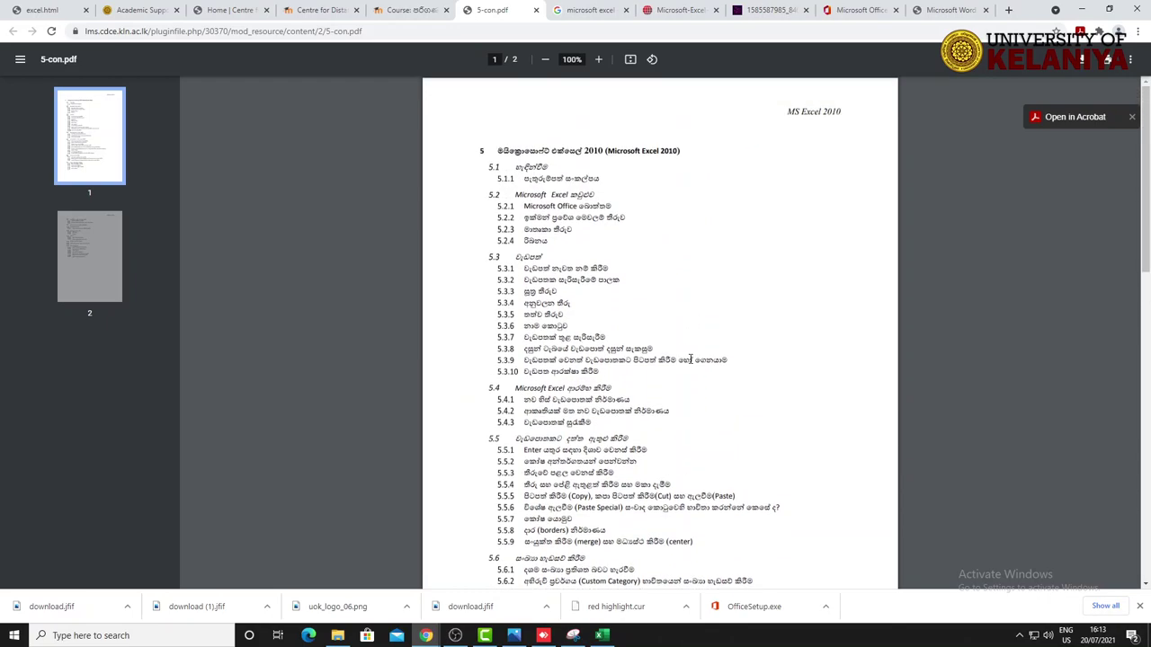
Step: Show the 'microsoft excel' Google results, search within the page, then view the Excel logo history image
{"action": "left_click", "coordinate": [595, 12]}
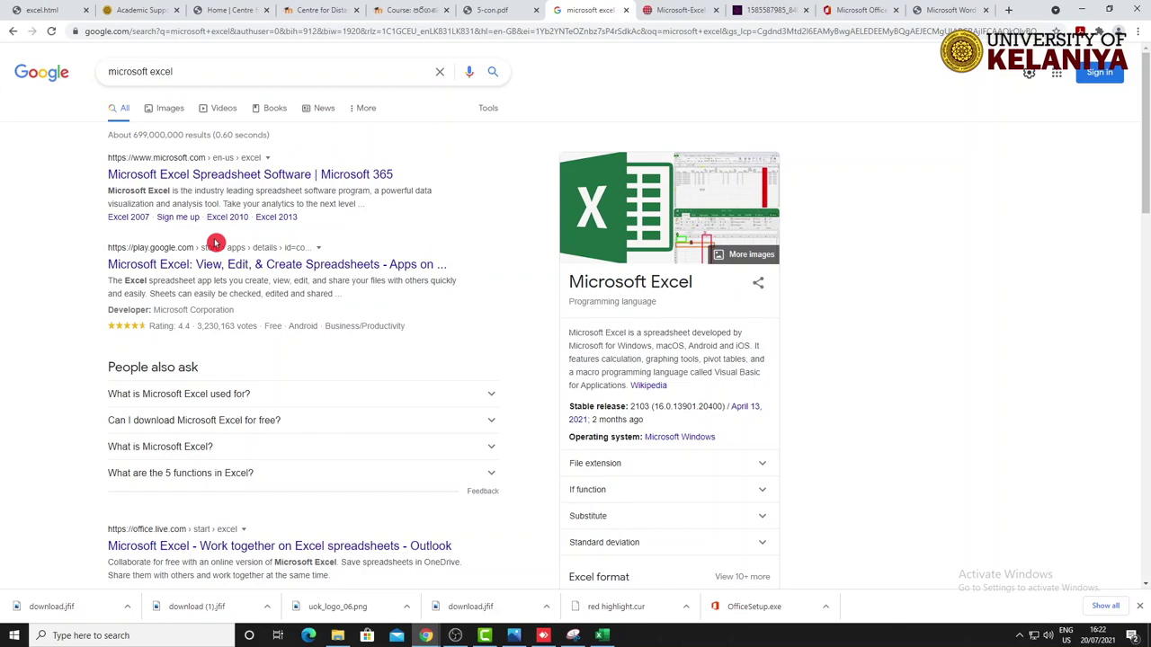
{"action": "key", "text": "ctrl+f"}
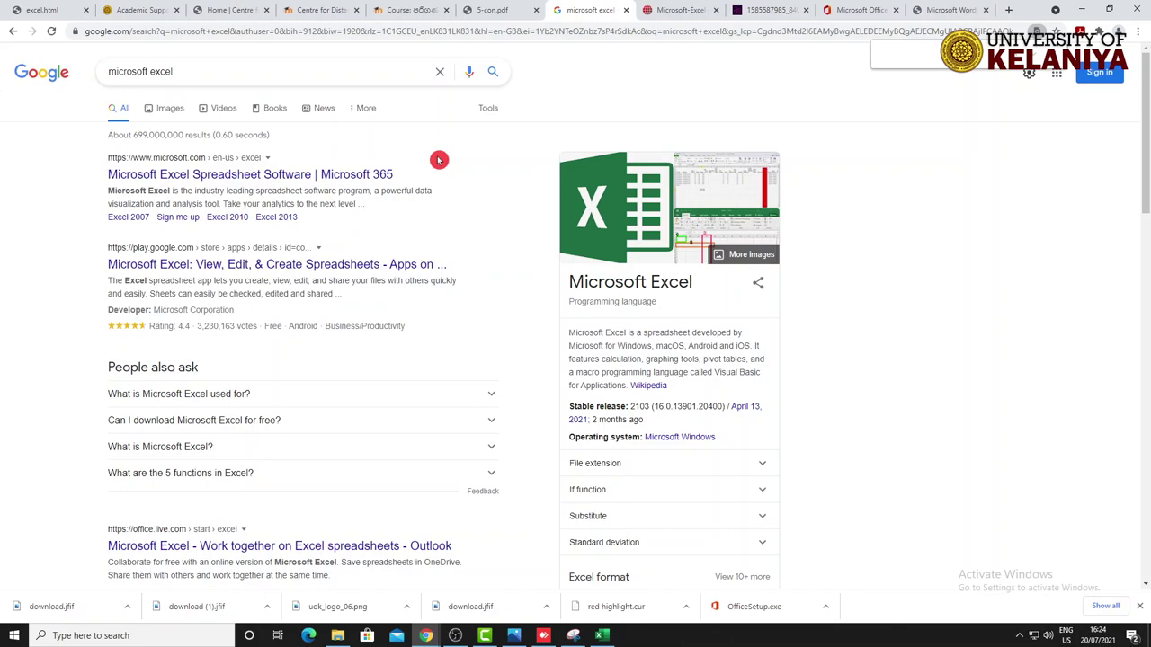
{"action": "left_click", "coordinate": [686, 13]}
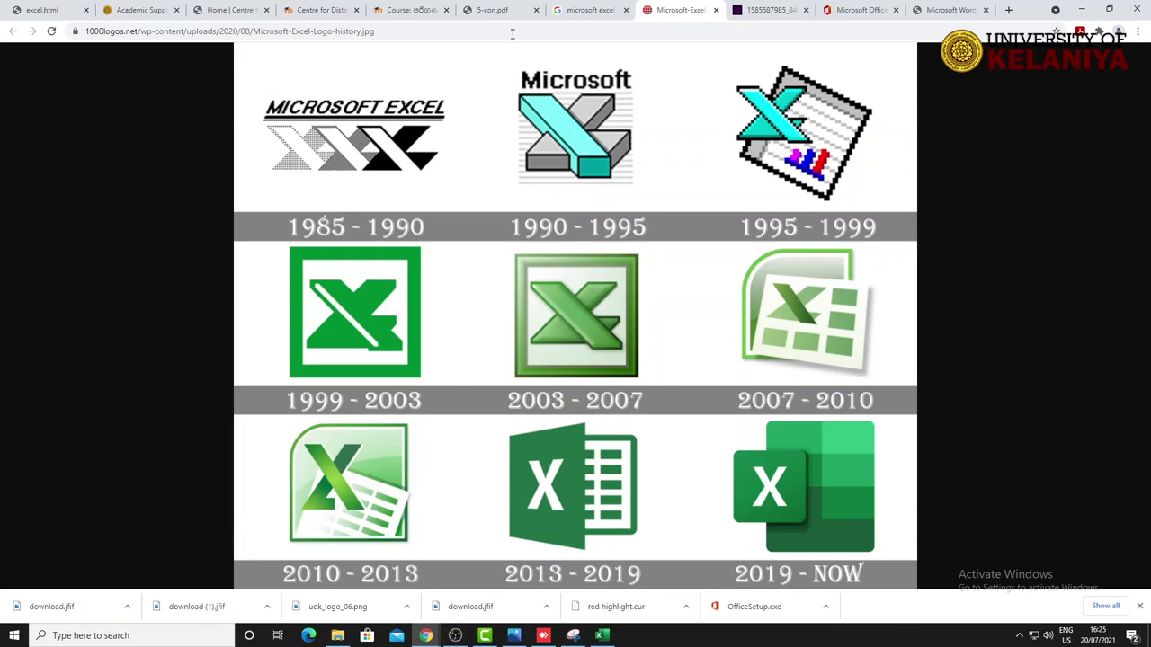
Step: Go back from the Excel logo history image to the 5-con.pdf course outline tab
{"action": "left_click", "coordinate": [495, 11]}
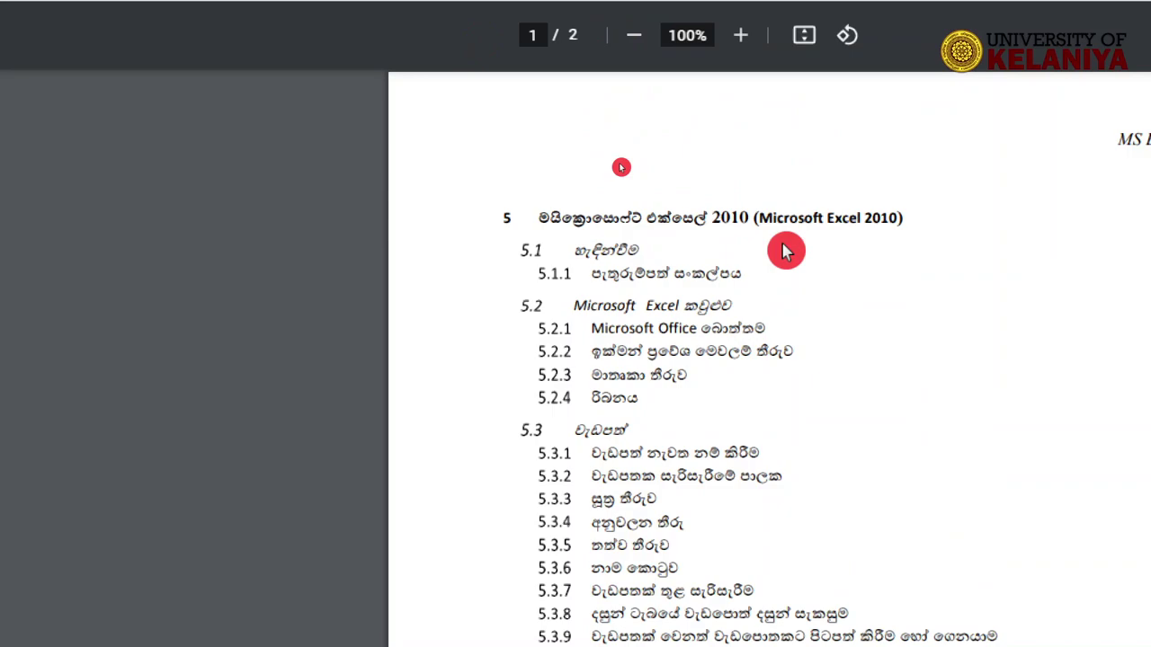
{"action": "scroll", "coordinate": [822, 398], "scroll_direction": "down", "scroll_amount": 3}
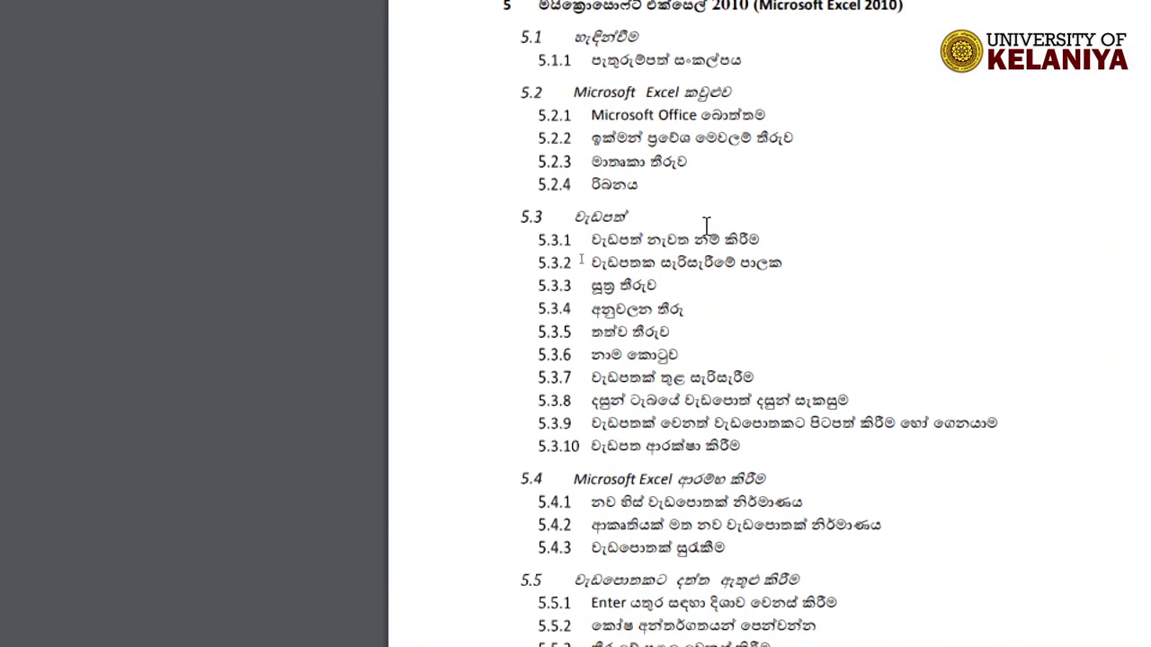
{"action": "scroll", "coordinate": [707, 225], "scroll_direction": "down", "scroll_amount": 3}
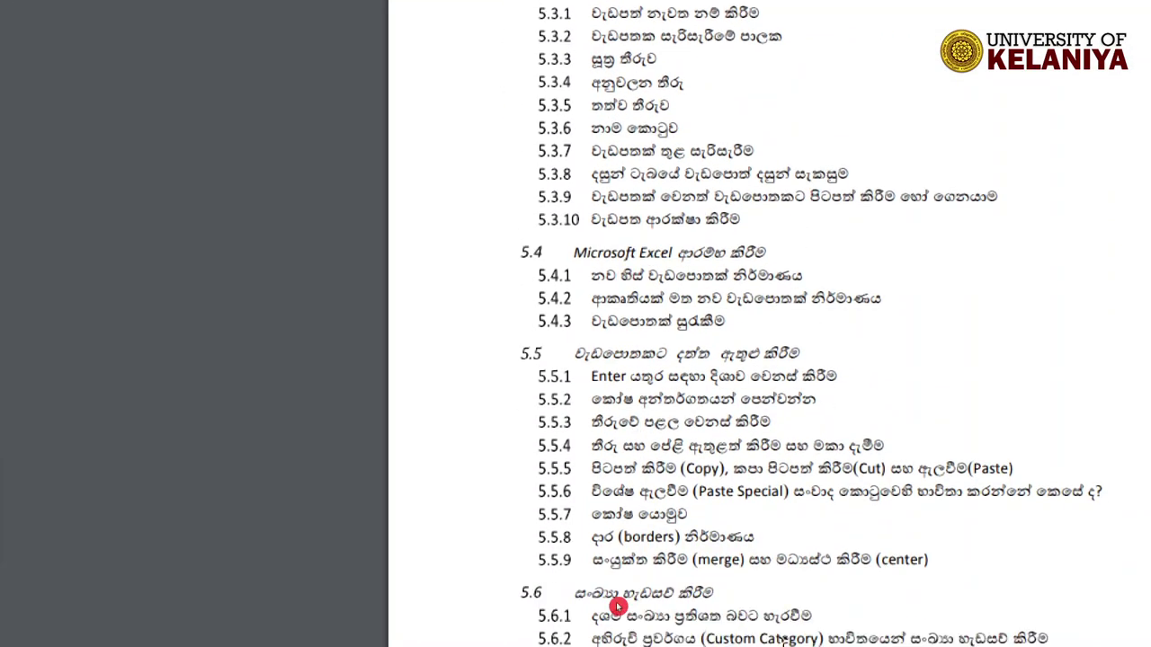
{"action": "scroll", "coordinate": [784, 630], "scroll_direction": "down", "scroll_amount": 2}
{"action": "scroll", "coordinate": [808, 440], "scroll_direction": "down", "scroll_amount": 3}
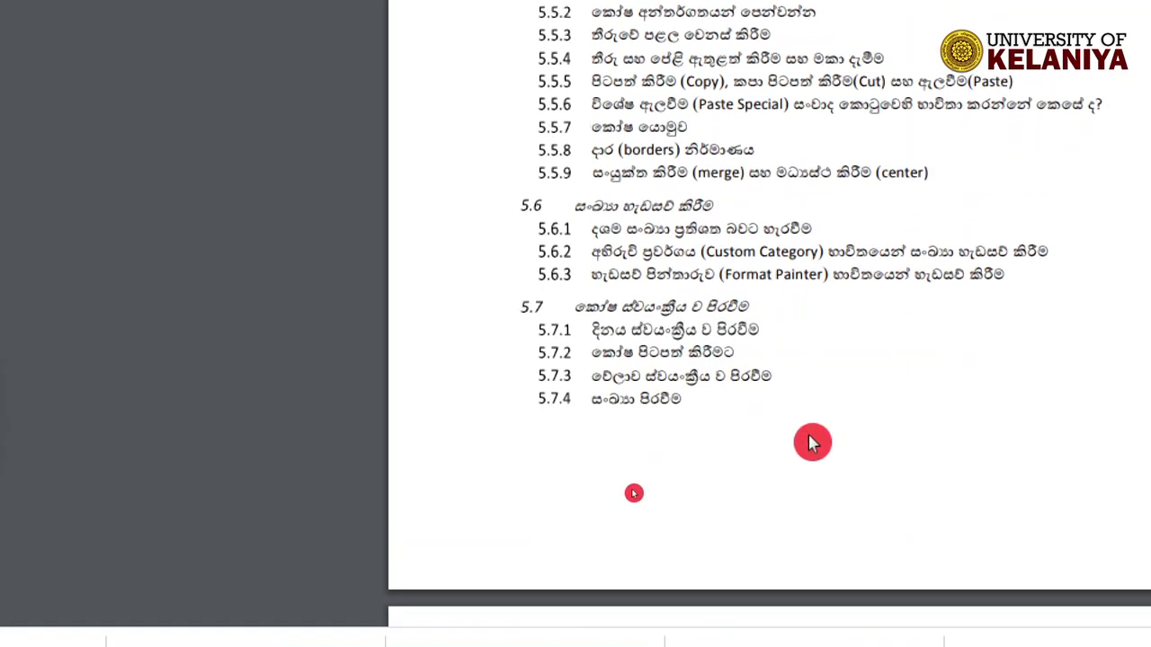
{"action": "scroll", "coordinate": [808, 440], "scroll_direction": "down", "scroll_amount": 5}
{"action": "scroll", "coordinate": [808, 436], "scroll_direction": "down", "scroll_amount": 4}
{"action": "scroll", "coordinate": [808, 427], "scroll_direction": "down", "scroll_amount": 3}
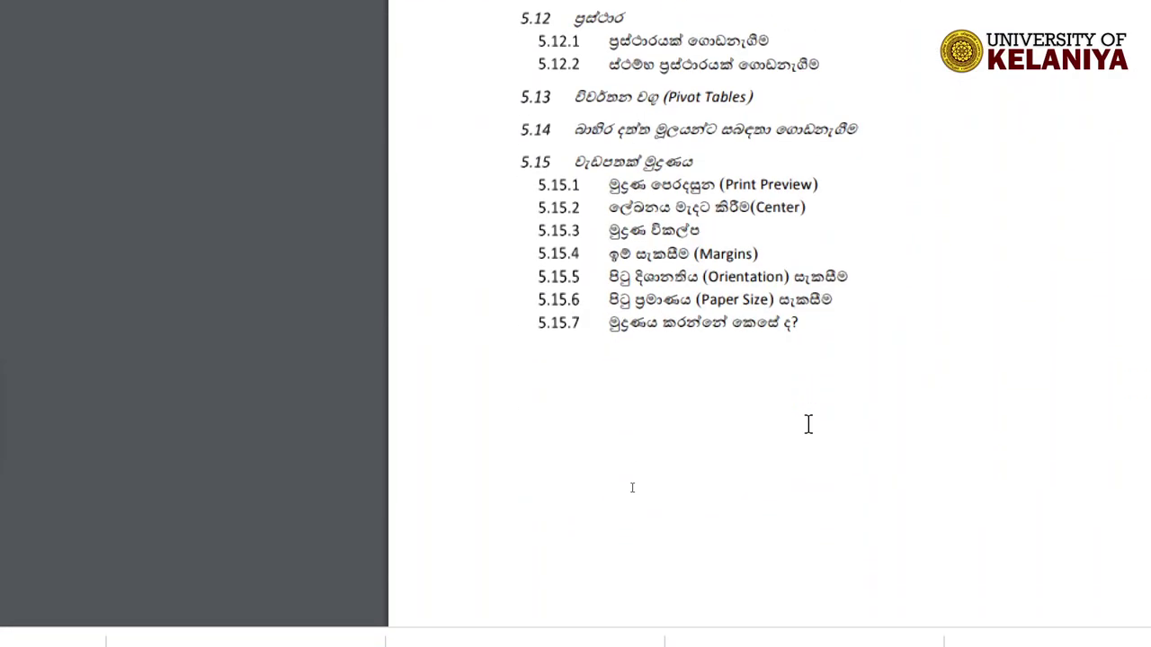
{"action": "scroll", "coordinate": [808, 425], "scroll_direction": "up", "scroll_amount": 6}
{"action": "scroll", "coordinate": [808, 424], "scroll_direction": "down", "scroll_amount": 4}
{"action": "scroll", "coordinate": [808, 424], "scroll_direction": "up", "scroll_amount": 9}
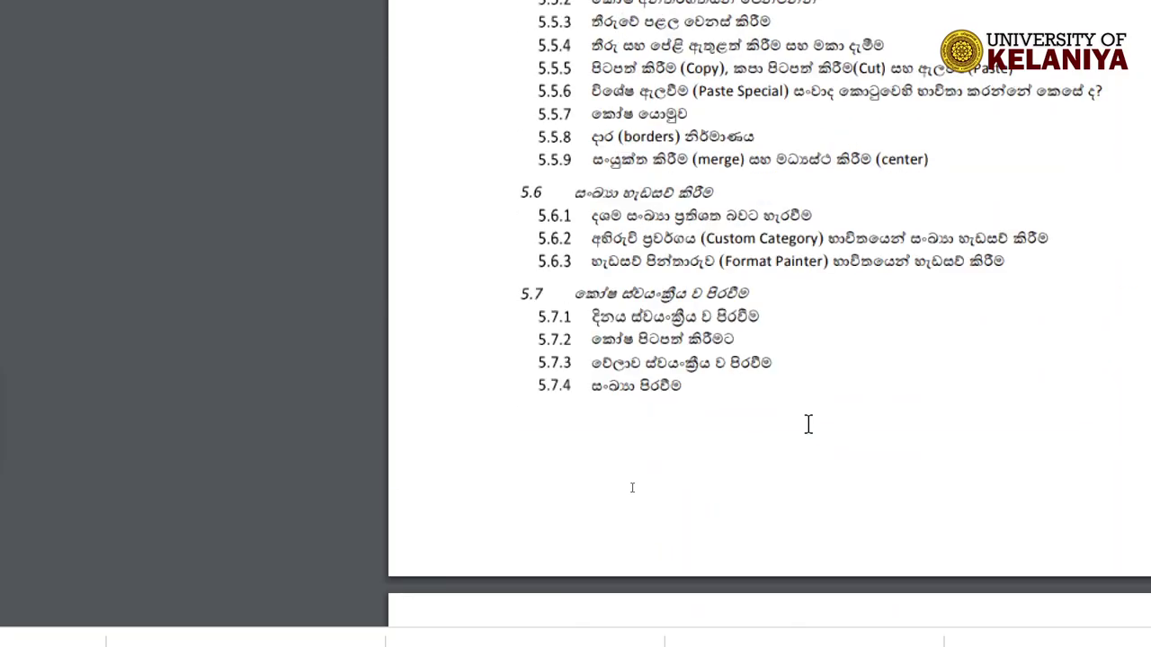
{"action": "scroll", "coordinate": [808, 424], "scroll_direction": "up", "scroll_amount": 5}
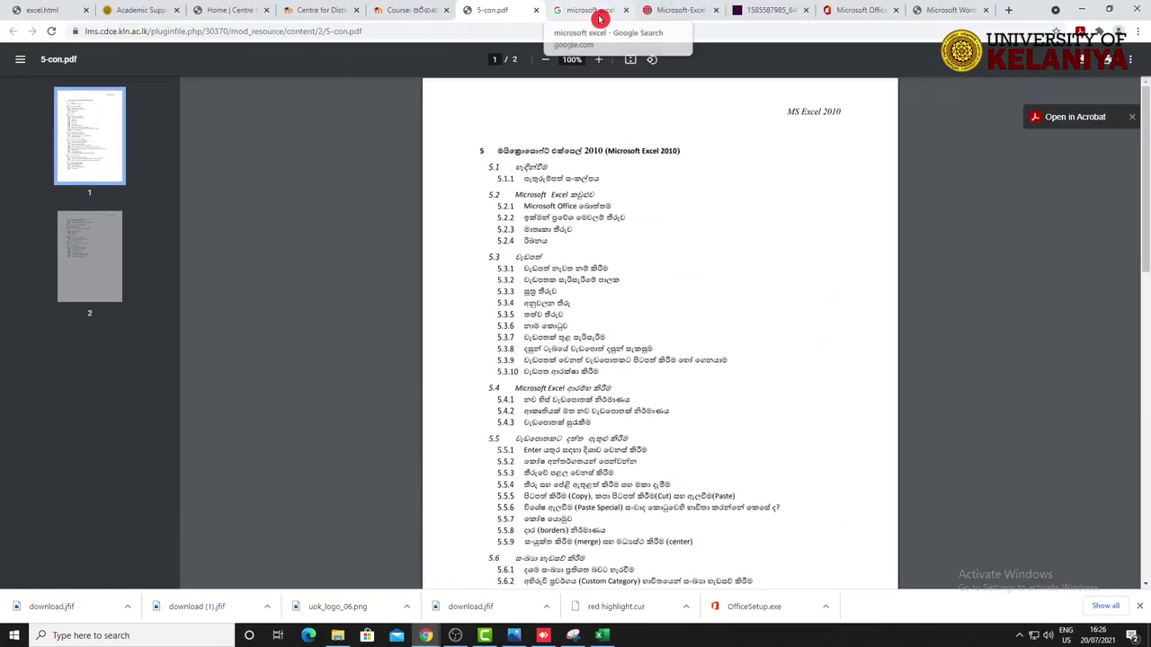
Step: Look at the Excel logo history and Office 365 images, then show the Office 365 home page
{"action": "left_click", "coordinate": [681, 13]}
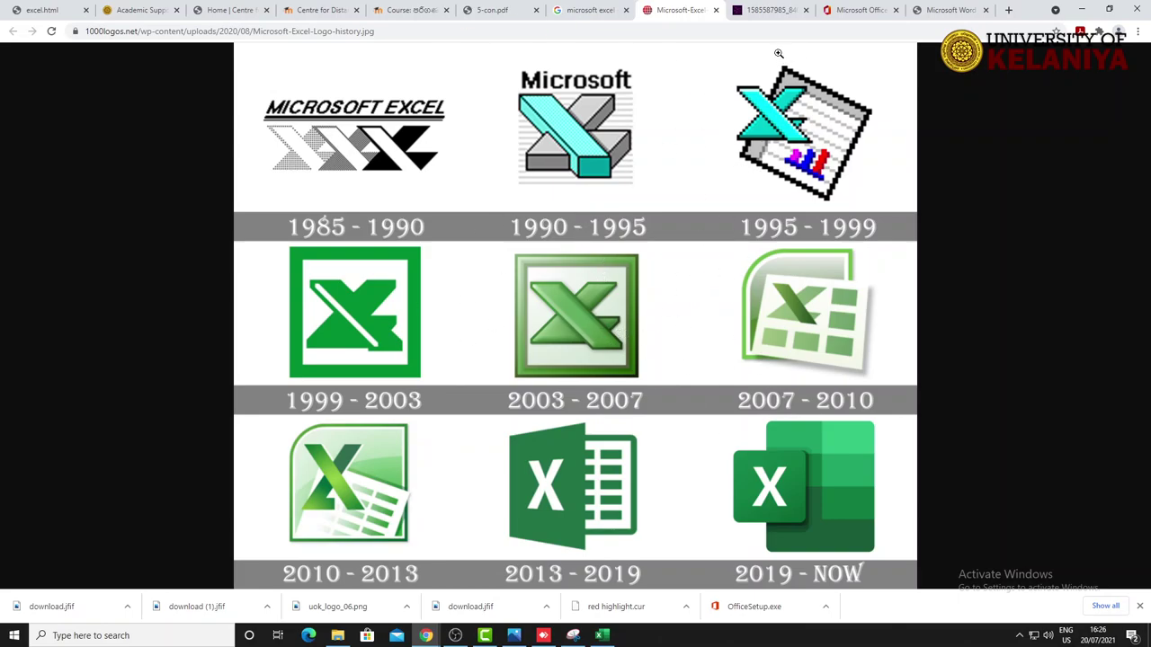
{"action": "left_click", "coordinate": [772, 12]}
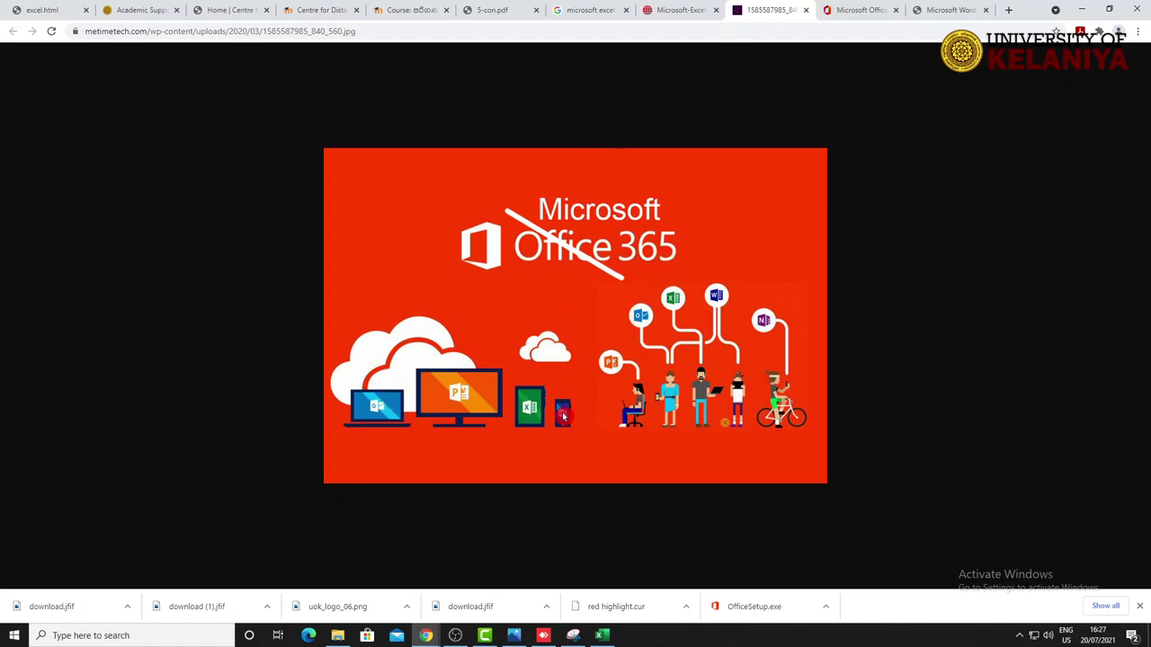
{"action": "left_click", "coordinate": [853, 16]}
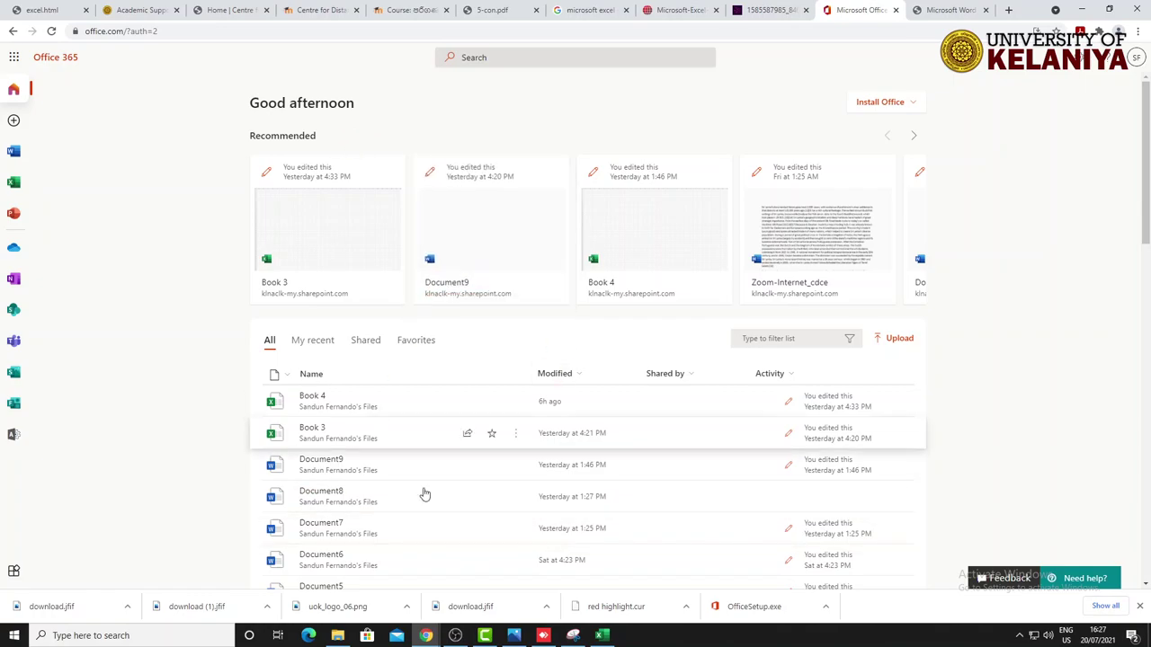
Step: In the incognito window, search Google for 'office 365' and show the Office 365 login page
{"action": "left_click", "coordinate": [427, 636]}
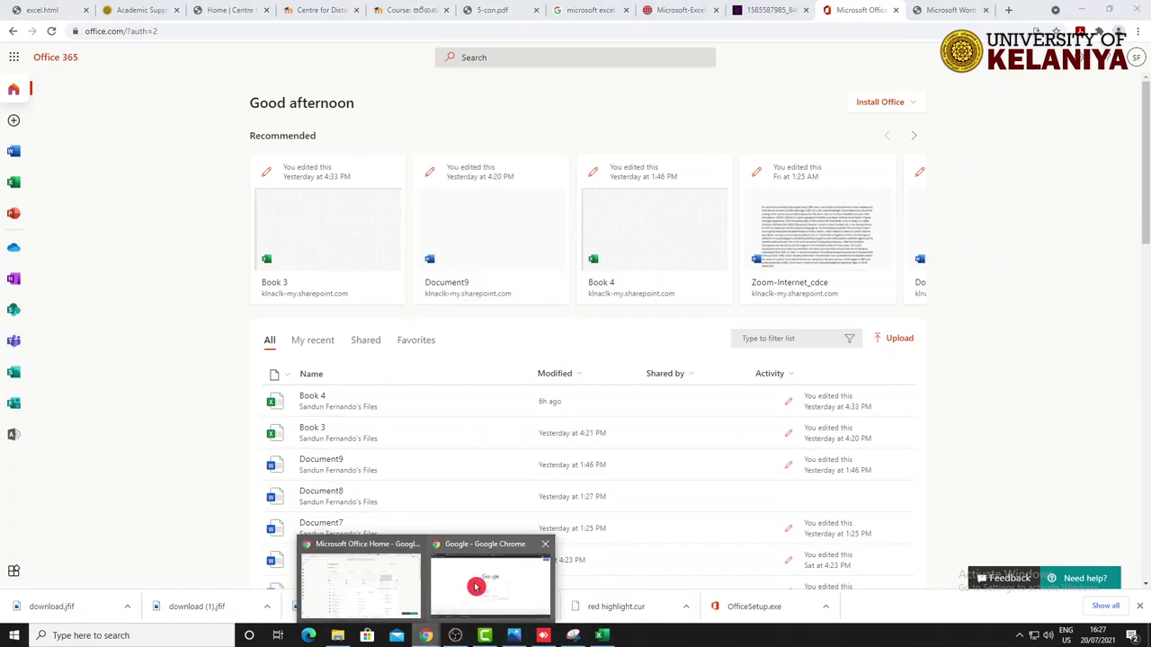
{"action": "left_click", "coordinate": [491, 586]}
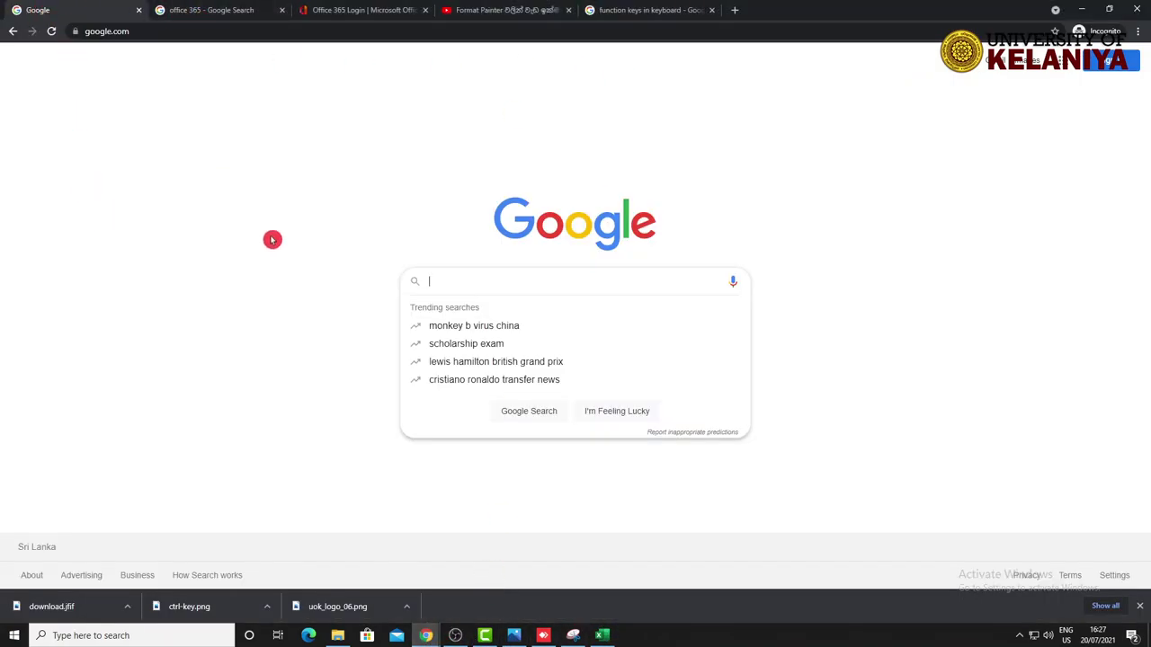
{"action": "left_click", "coordinate": [444, 280]}
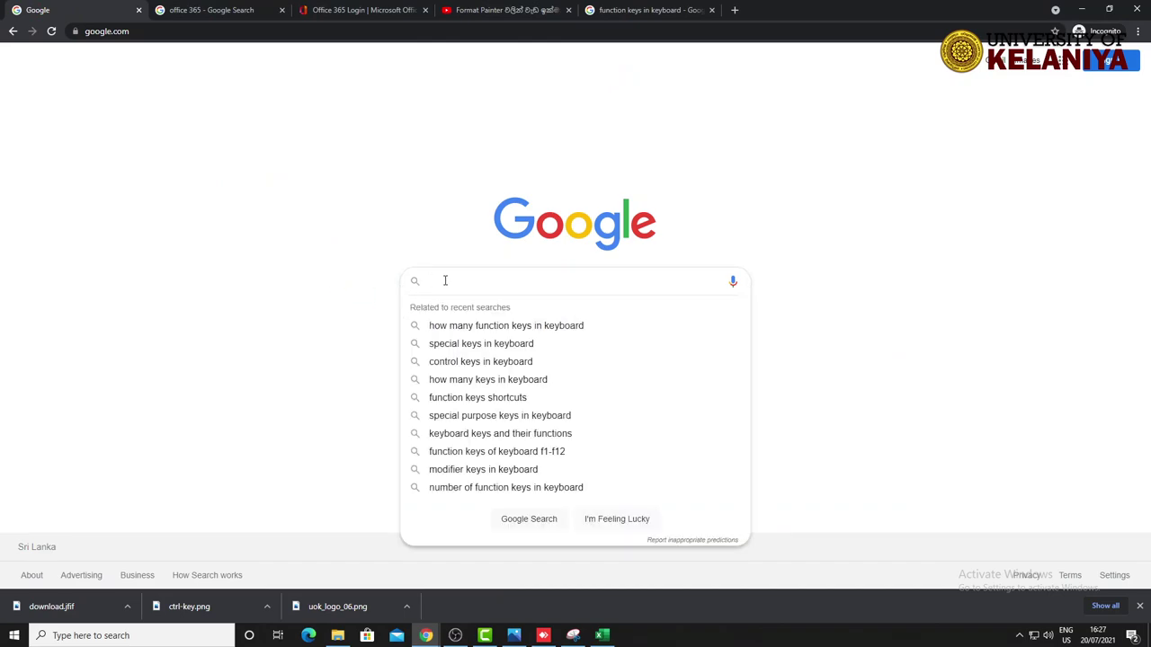
{"action": "type", "text": "office "}
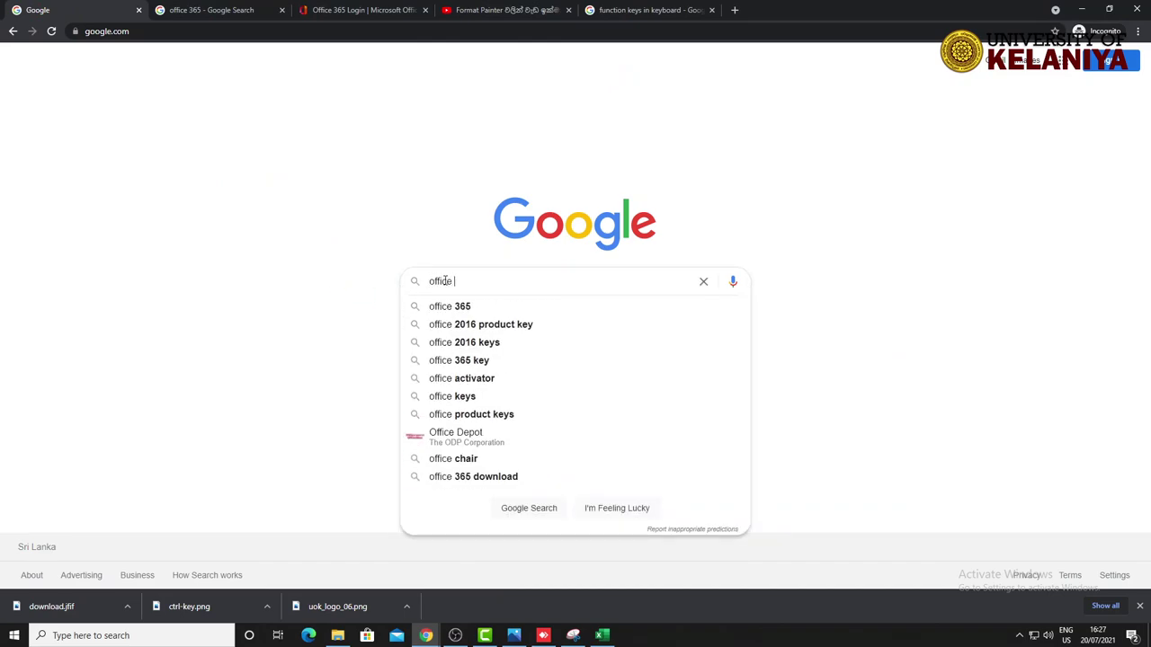
{"action": "type", "text": "365"}
{"action": "key", "text": "Return"}
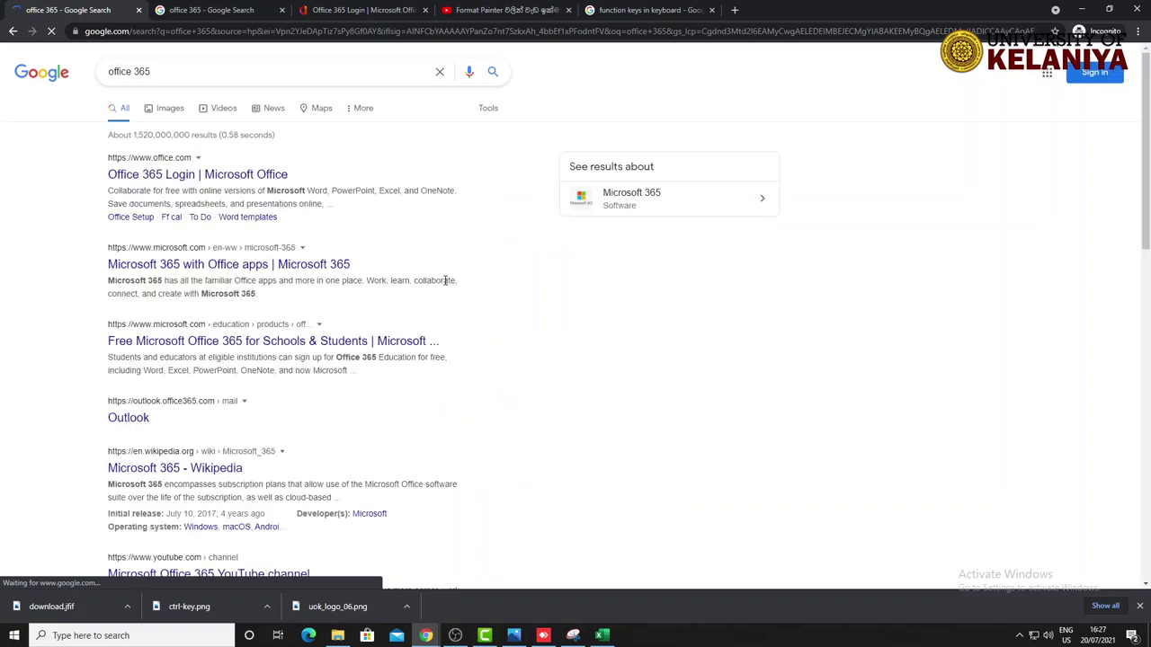
{"action": "left_click", "coordinate": [216, 10]}
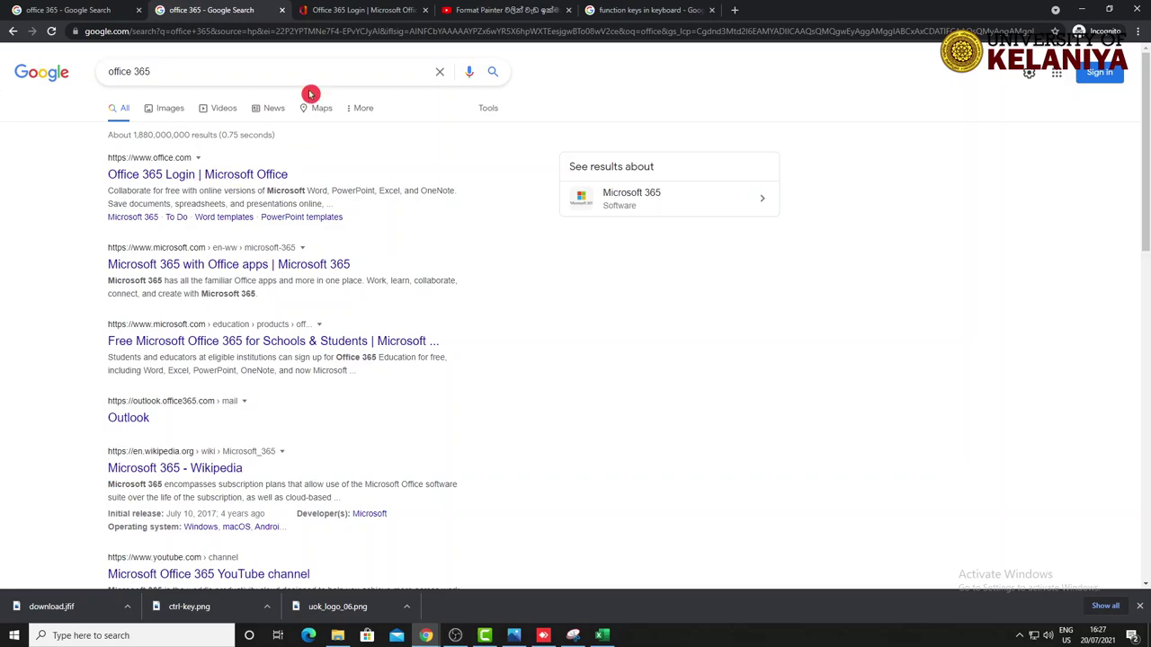
{"action": "left_click", "coordinate": [342, 13]}
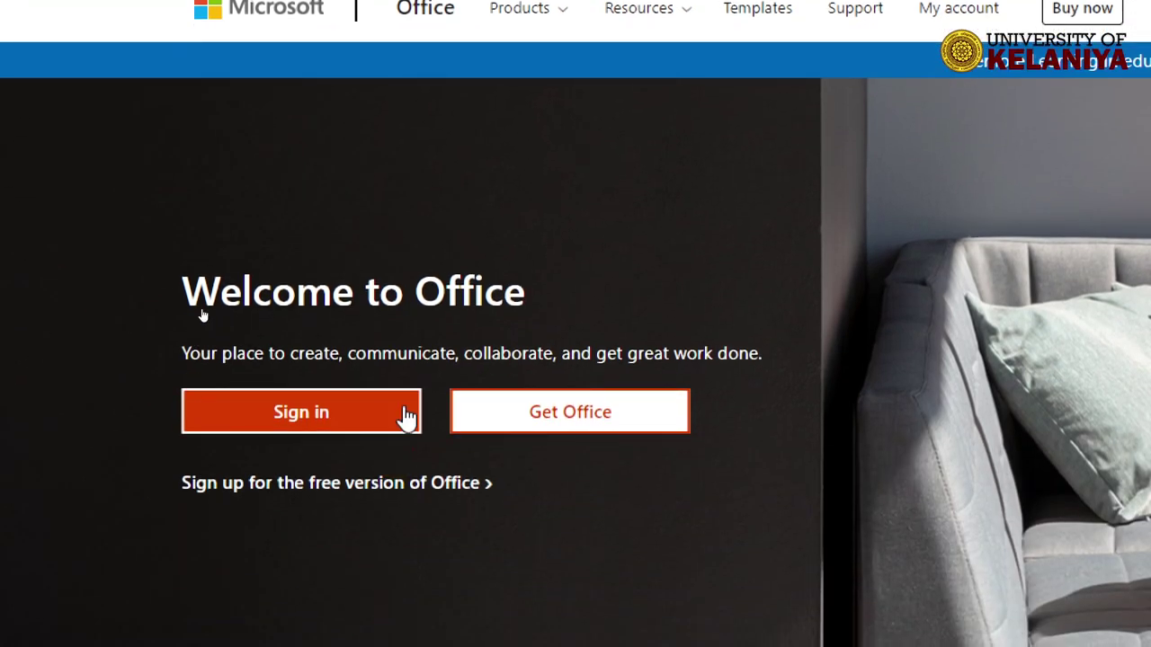
Step: Press Sign in, then return to the signed-in Microsoft Office Home window
{"action": "left_click", "coordinate": [329, 419]}
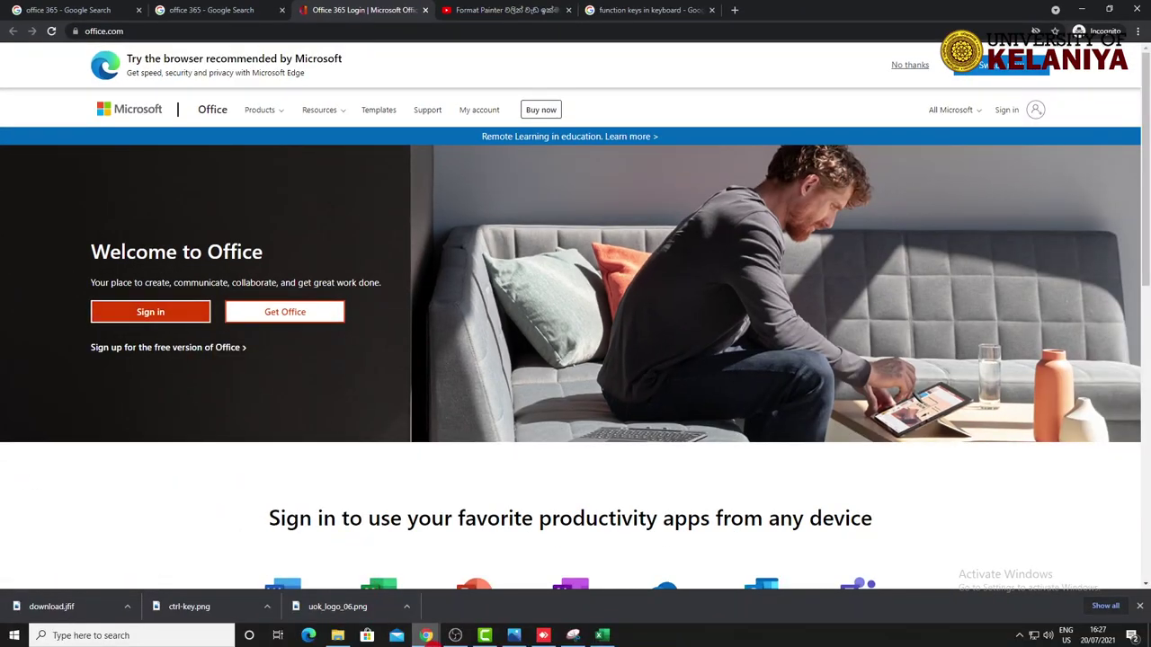
{"action": "mouse_move", "coordinate": [426, 635]}
{"action": "left_click", "coordinate": [383, 602]}
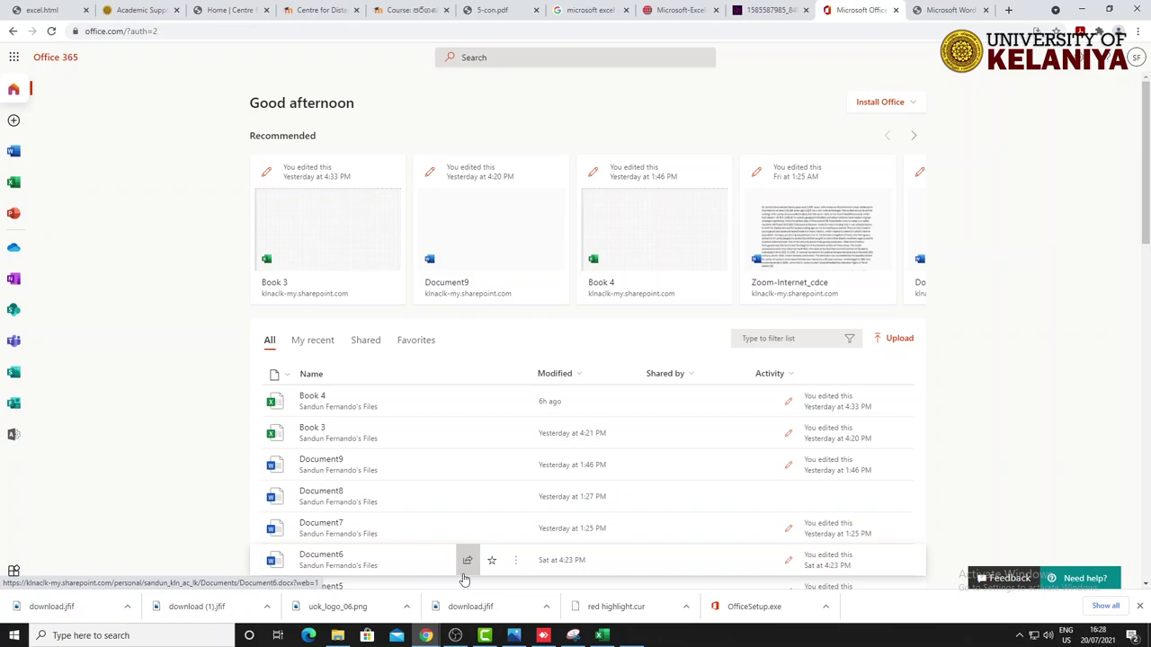
Step: Magnify the screen to 200%, view the Install Office options, then open Excel's start page
{"action": "key", "text": "super+plus"}
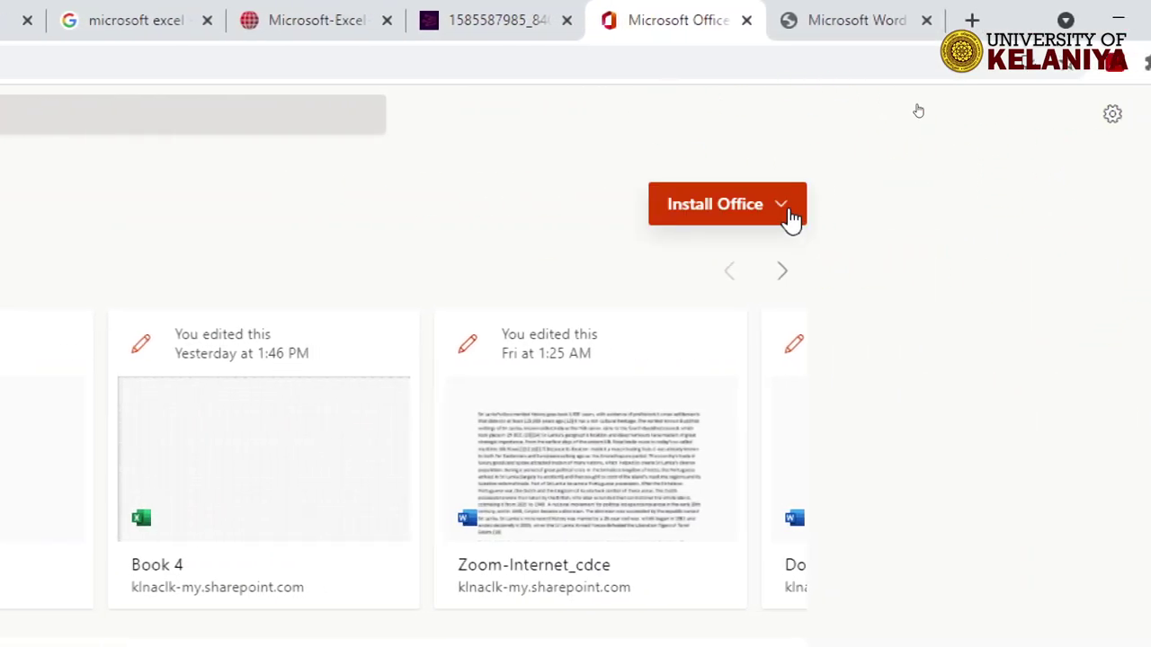
{"action": "left_click", "coordinate": [784, 220]}
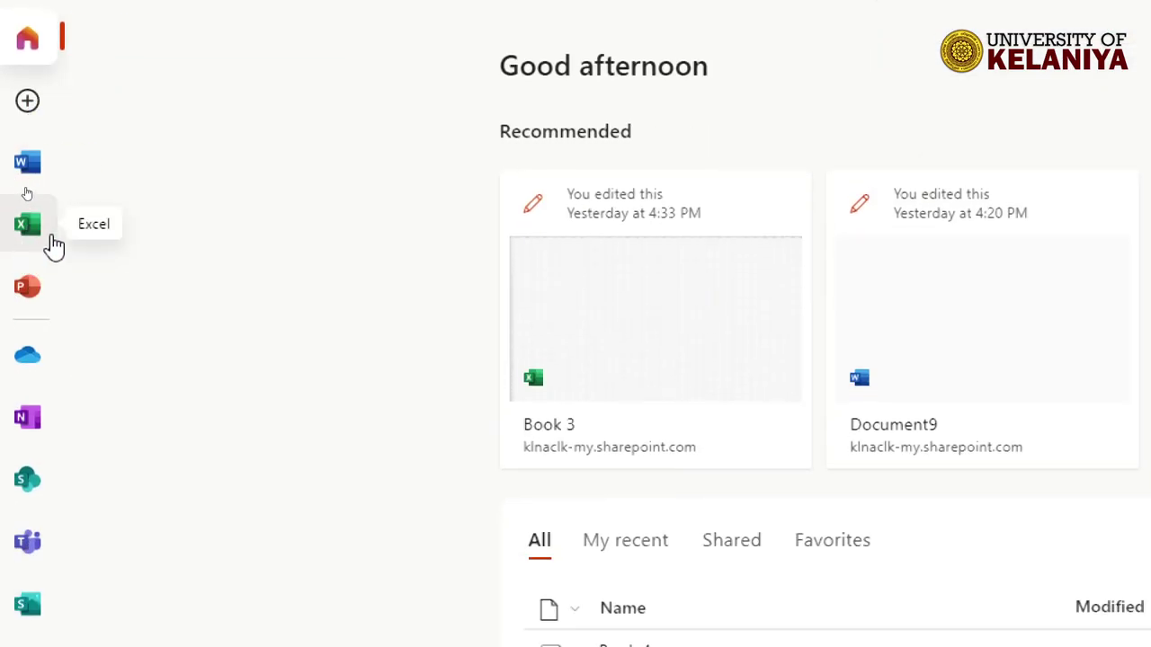
{"action": "left_click", "coordinate": [29, 226]}
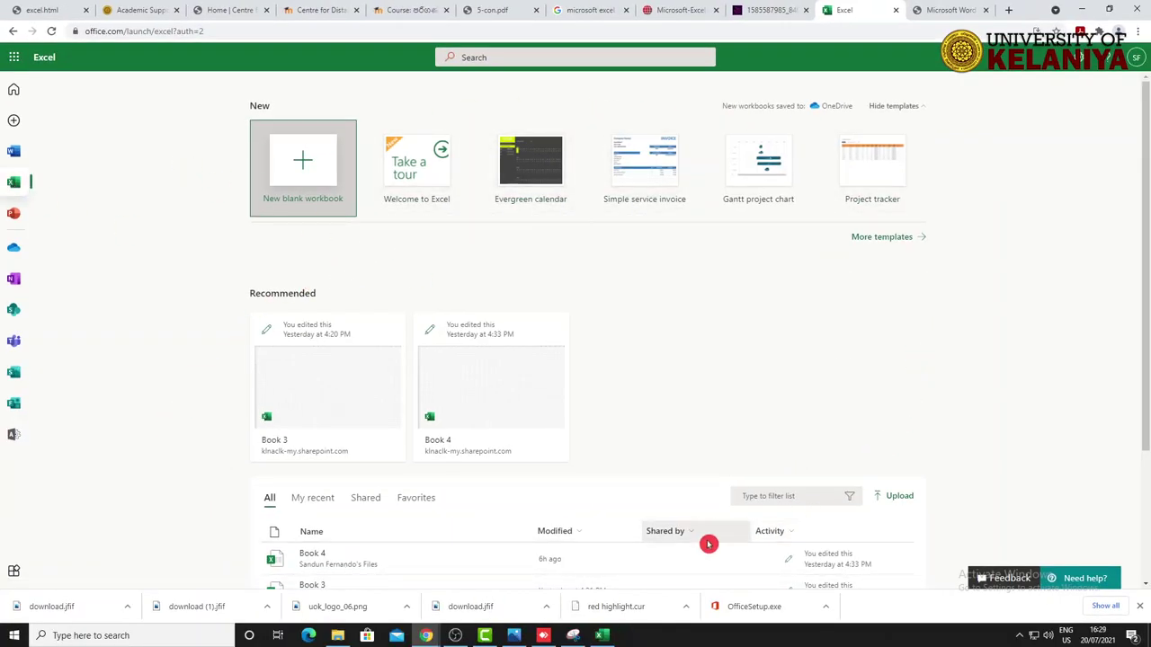
Step: Create a new blank workbook, switching the ribbon to simplified and back to classic
{"action": "left_click", "coordinate": [305, 164]}
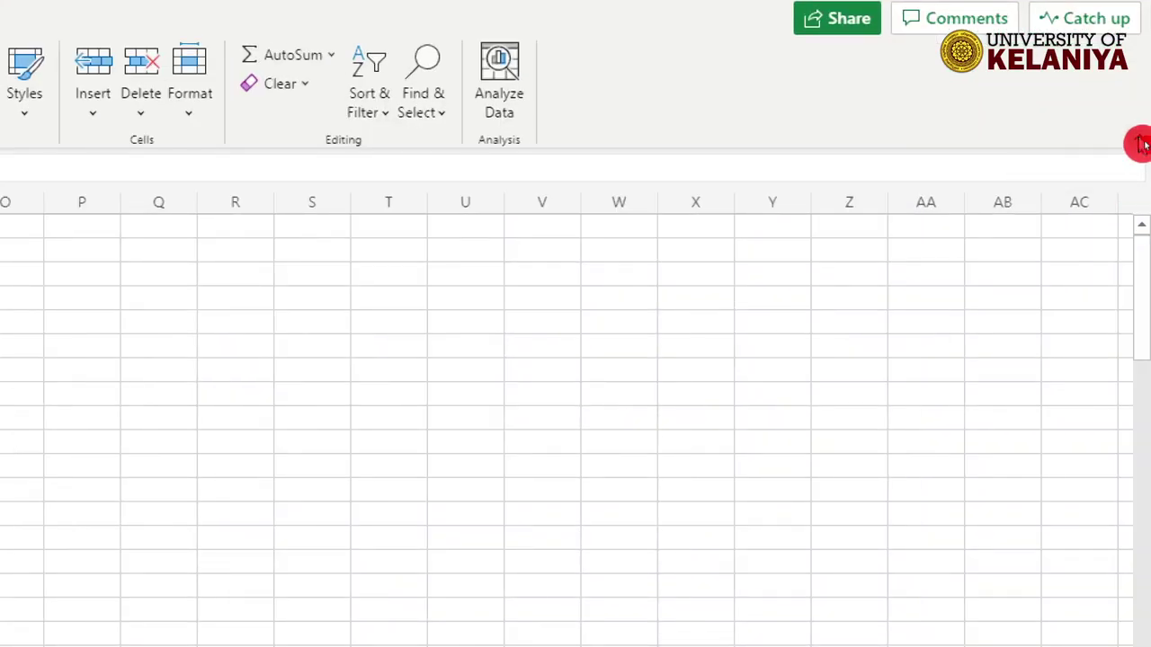
{"action": "left_click", "coordinate": [1140, 144]}
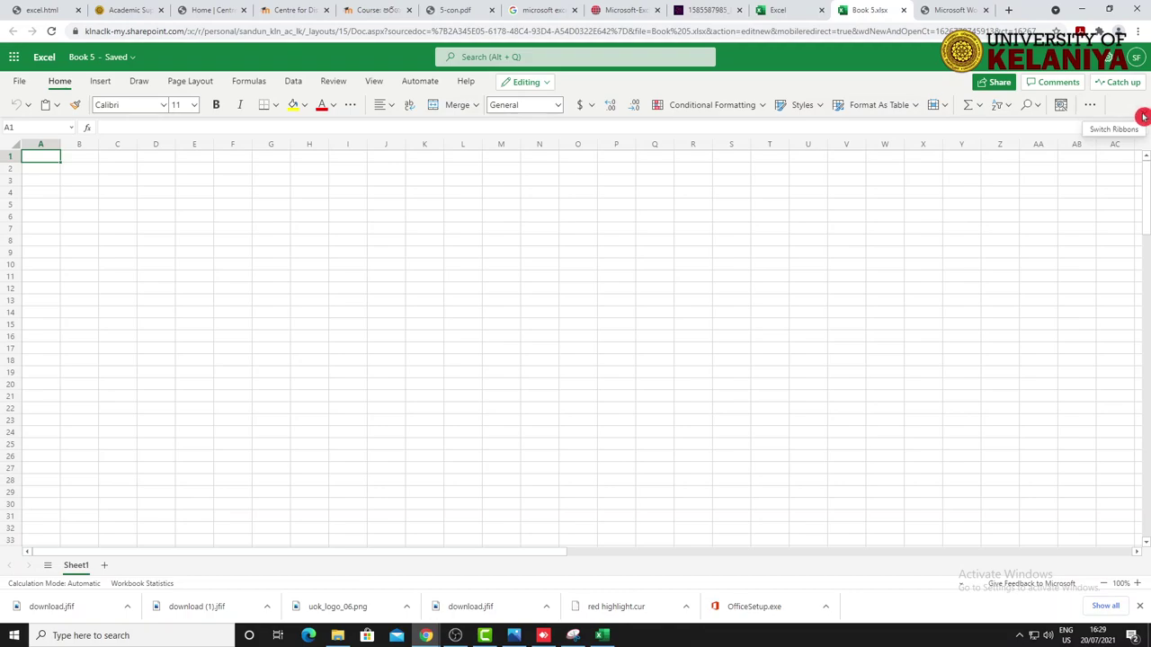
{"action": "left_click", "coordinate": [1144, 116]}
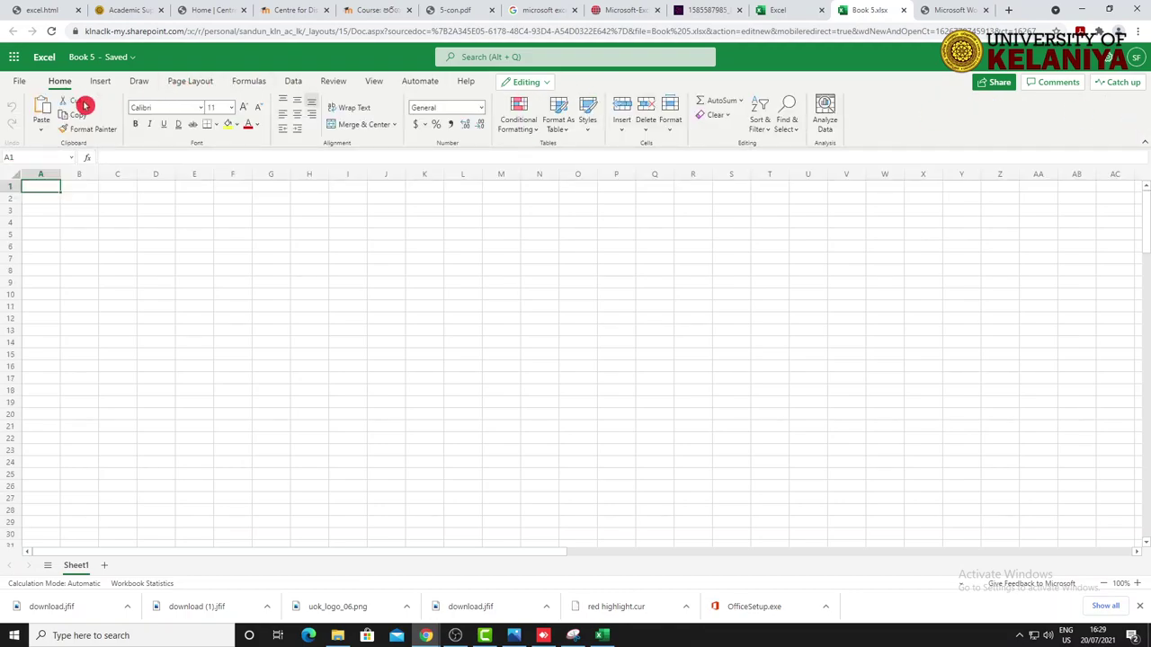
Step: Try Ctrl+Y redo twice, dismissing the Nothing to Redo message each time
{"action": "key", "text": "ctrl+y"}
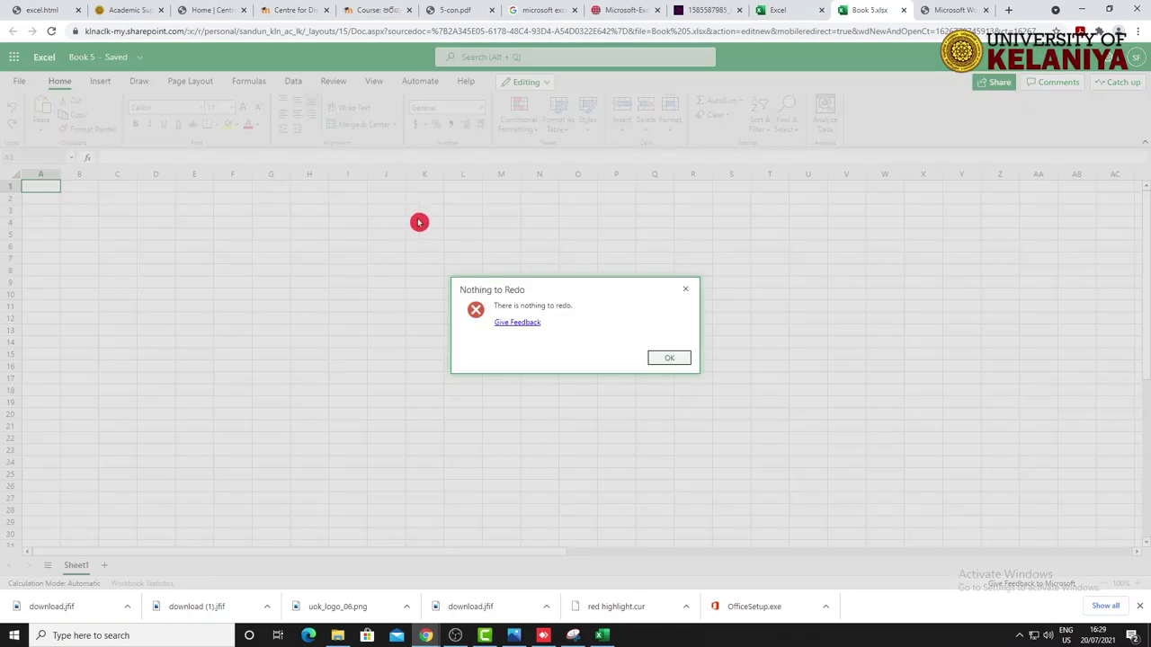
{"action": "left_click", "coordinate": [680, 365]}
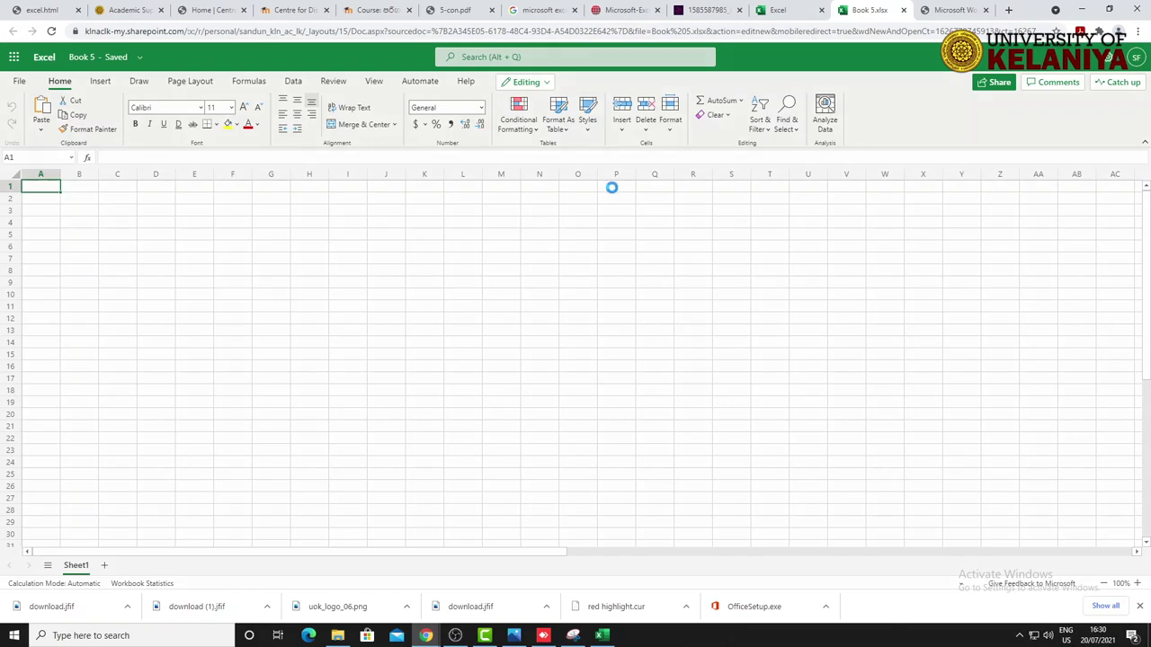
{"action": "key", "text": "ctrl+y"}
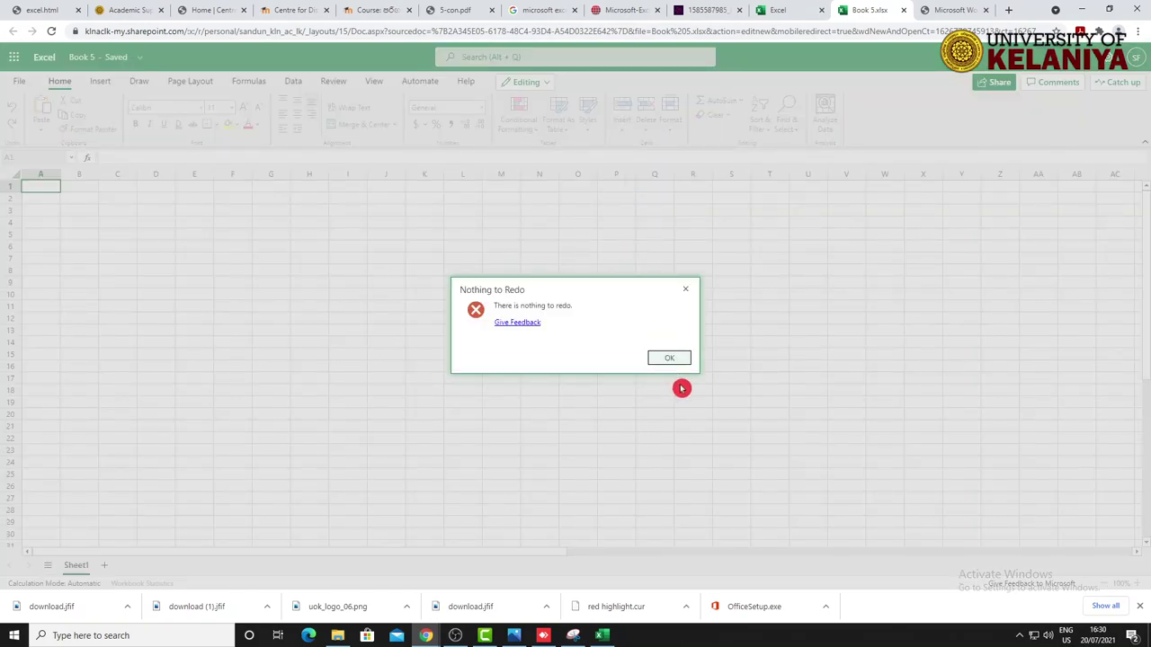
{"action": "left_click", "coordinate": [671, 363]}
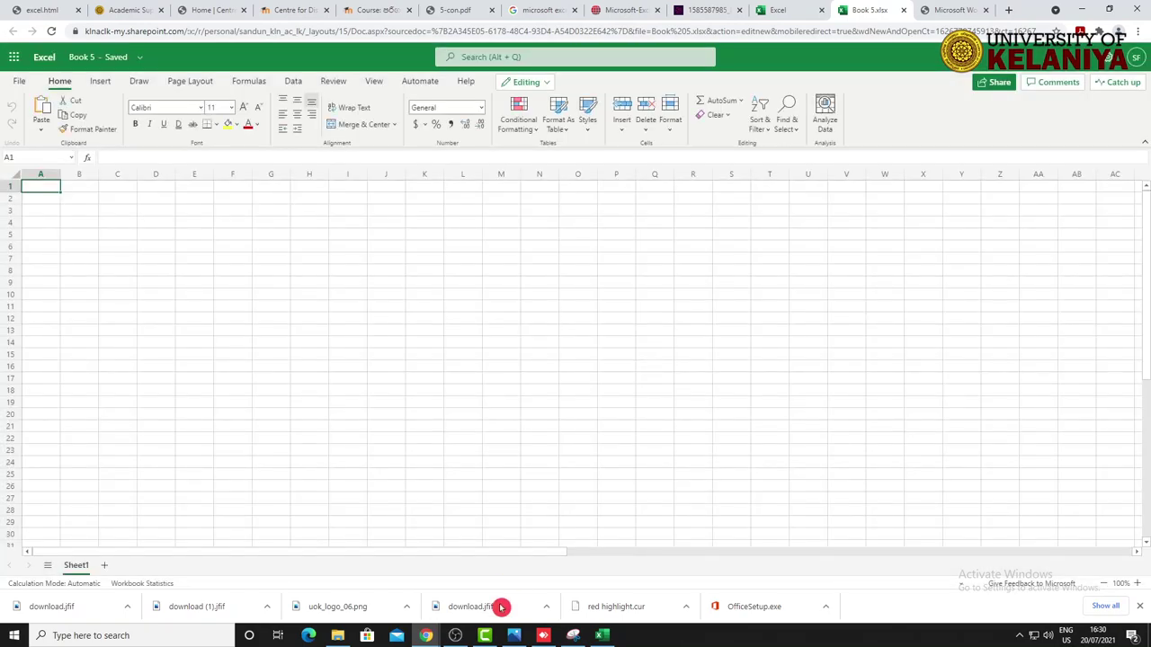
{"action": "left_click", "coordinate": [455, 635]}
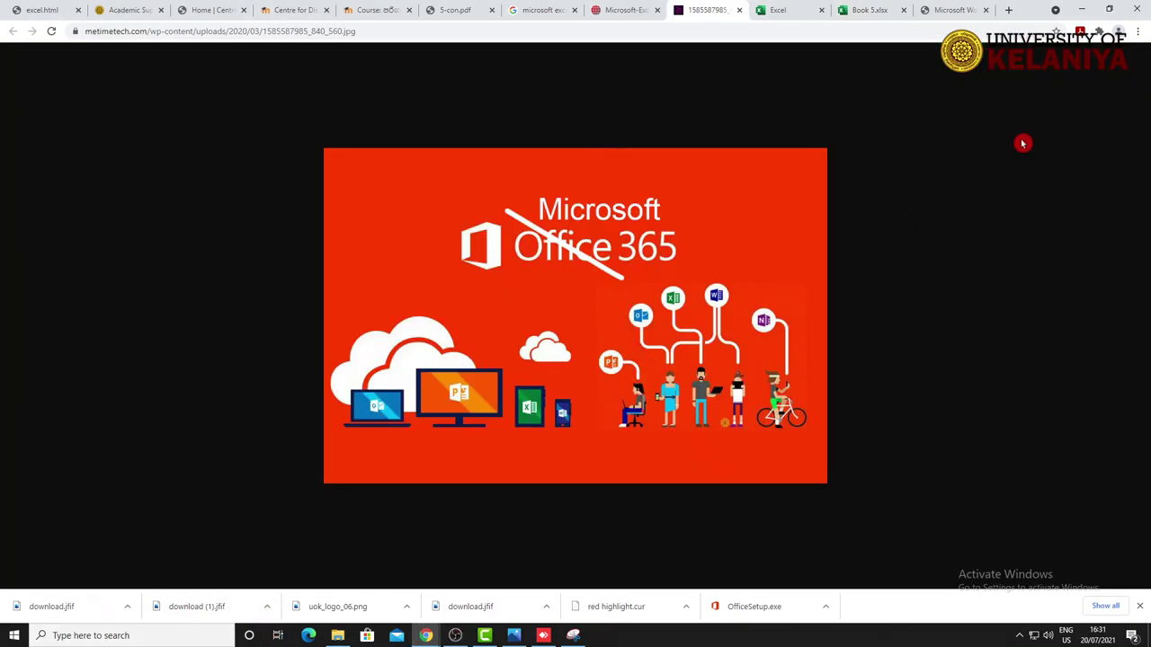
Step: Minimize all open windows to an empty desktop and turn on 200% magnification
{"action": "left_click", "coordinate": [1081, 9]}
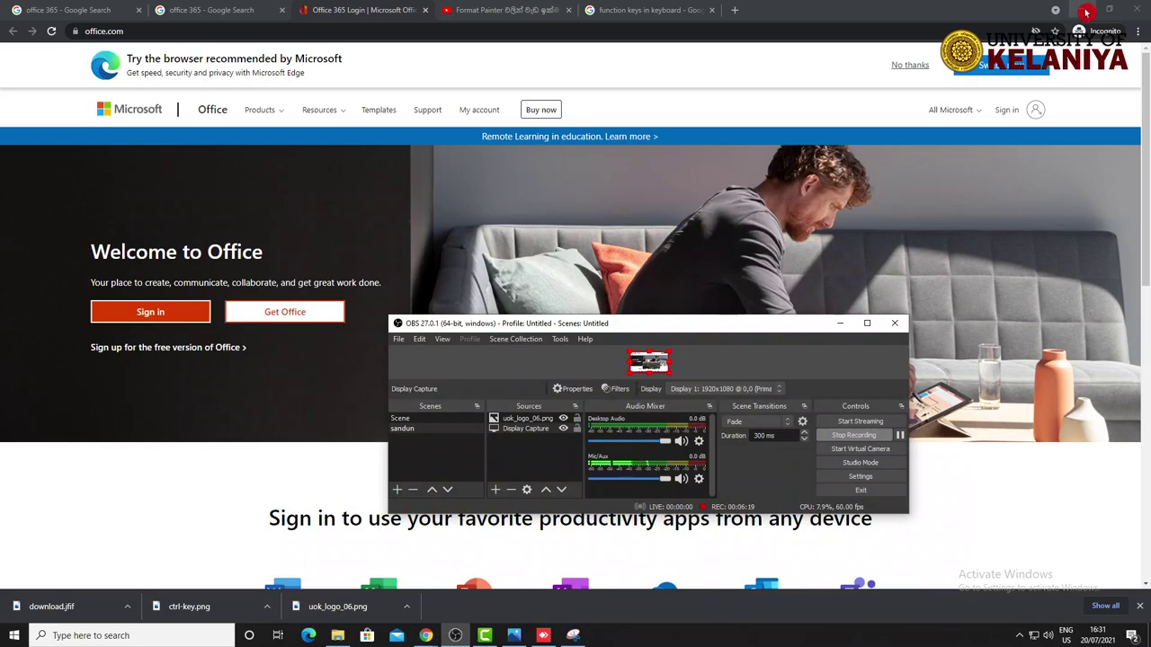
{"action": "left_click", "coordinate": [1086, 12]}
{"action": "left_click", "coordinate": [878, 10]}
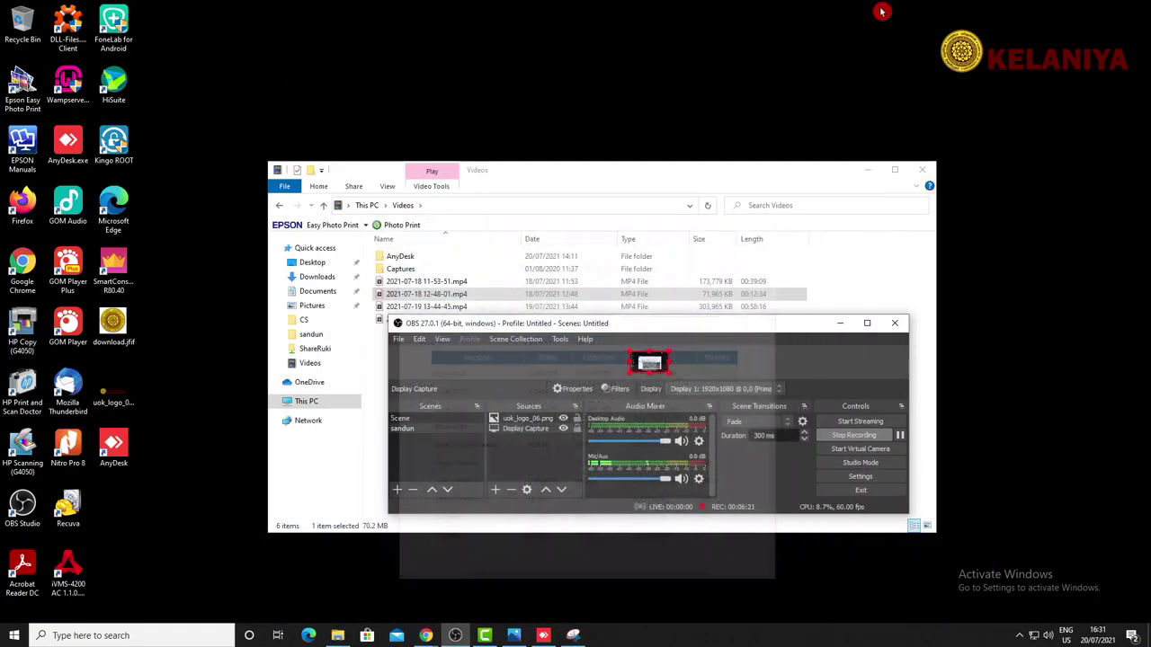
{"action": "left_click", "coordinate": [870, 169]}
{"action": "left_click", "coordinate": [843, 329]}
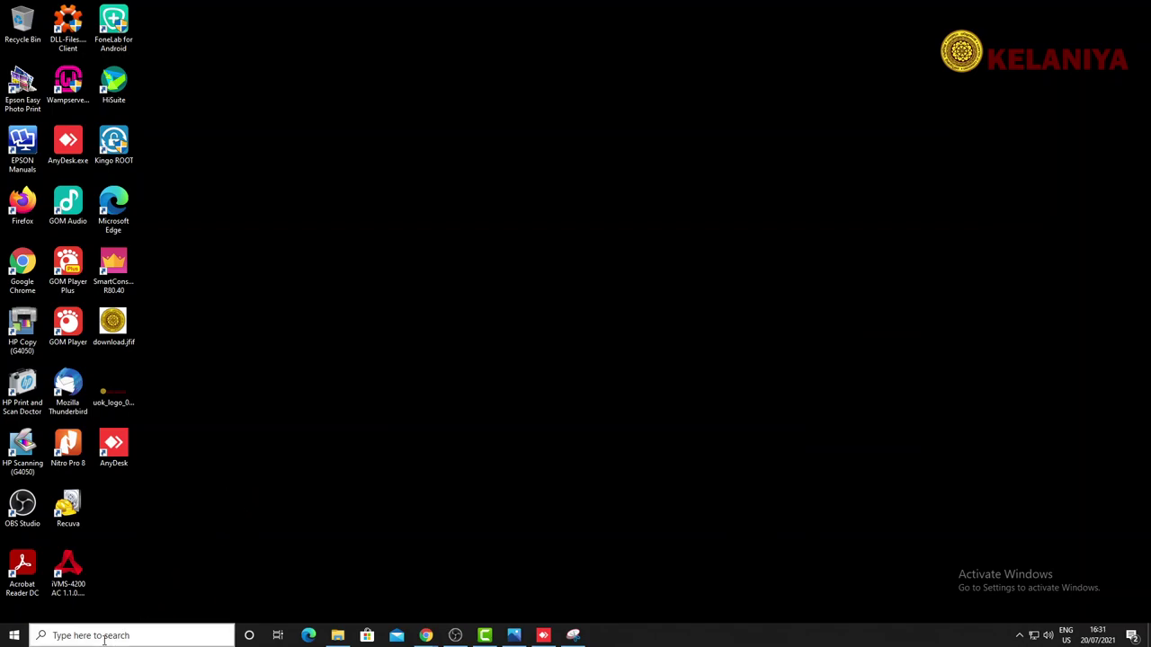
{"action": "key", "text": "super+plus"}
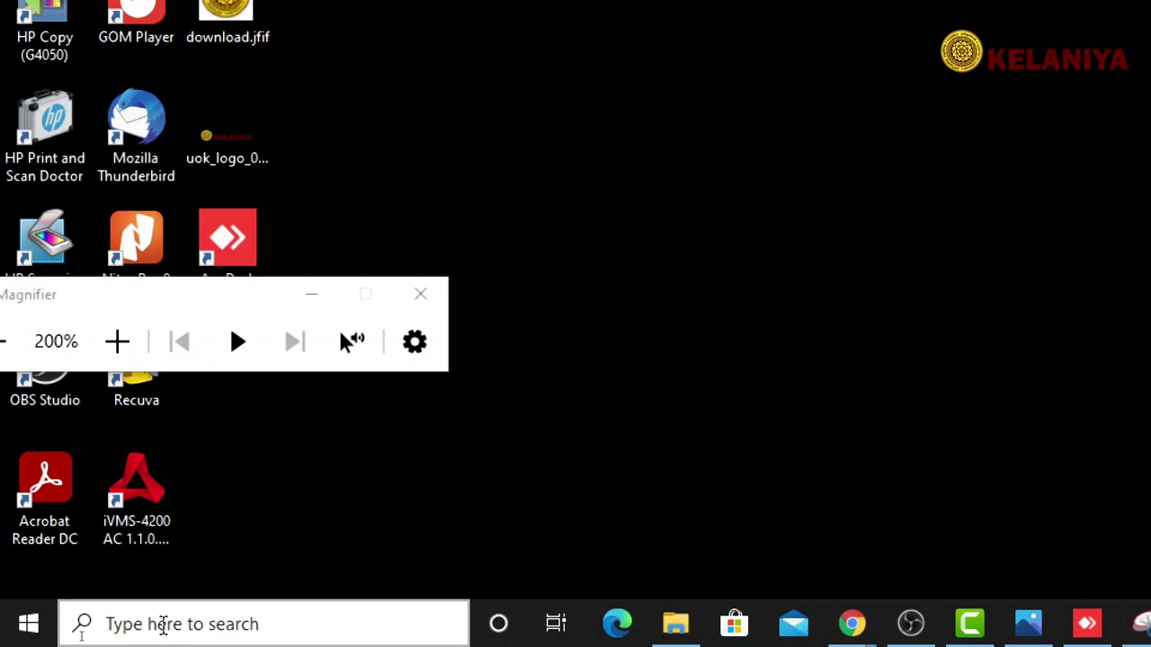
{"action": "key", "text": "super+Escape"}
{"action": "key", "text": "super+plus"}
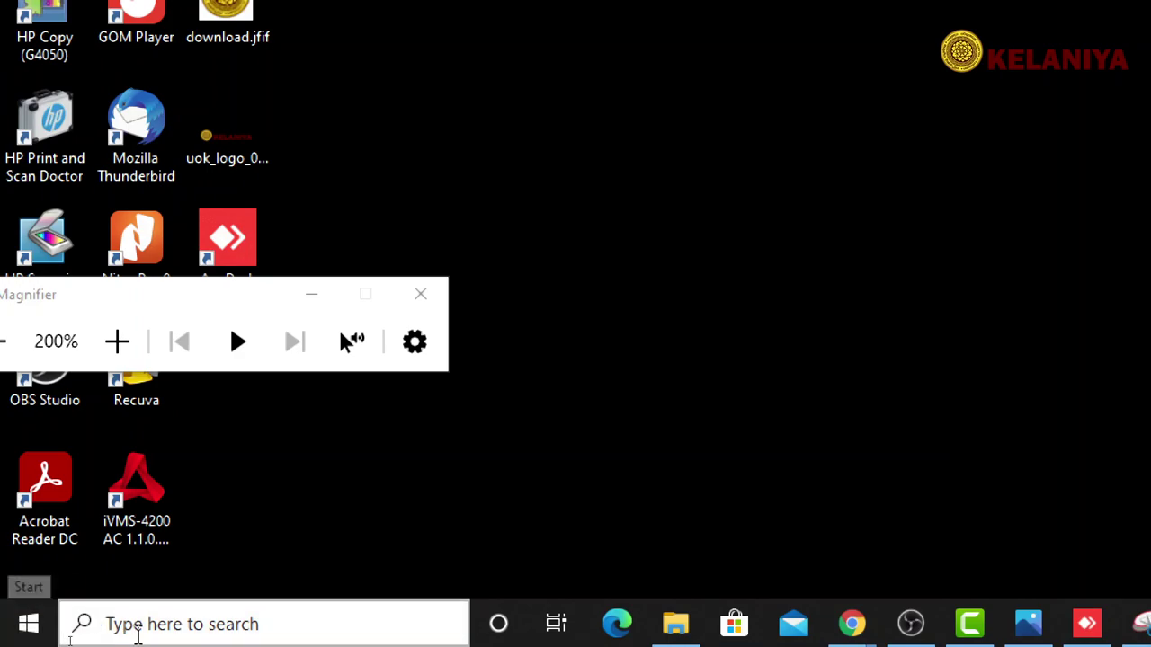
Step: Search Windows for Excel and launch the Excel app from the results
{"action": "left_click", "coordinate": [149, 626]}
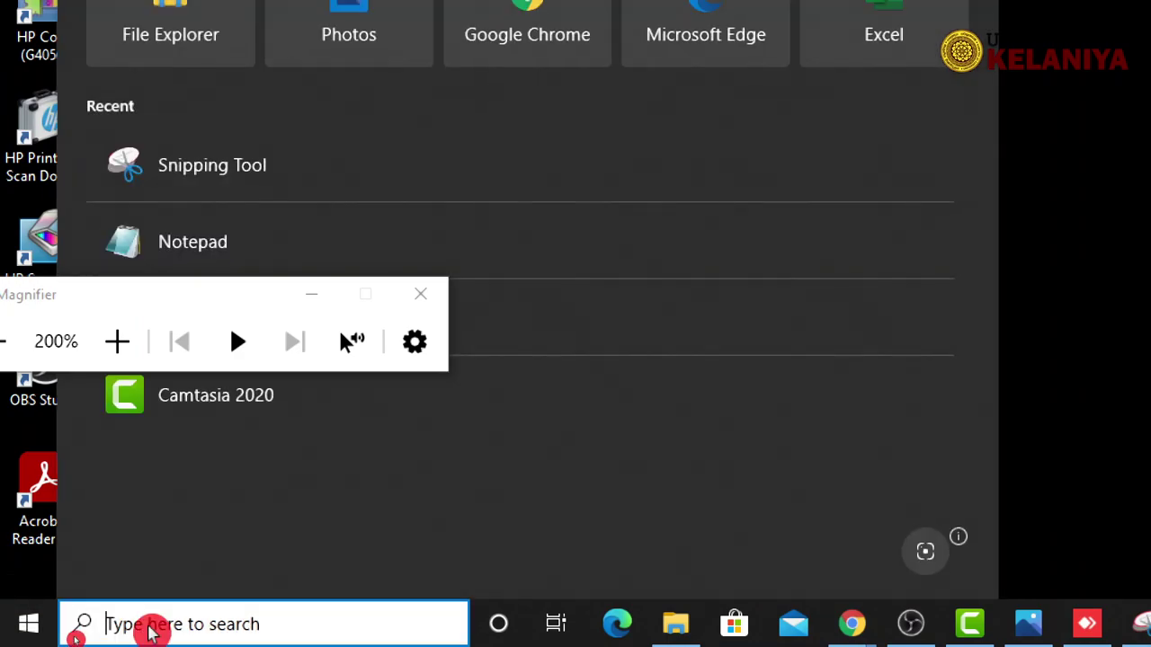
{"action": "type", "text": "ex"}
{"action": "type", "text": "c"}
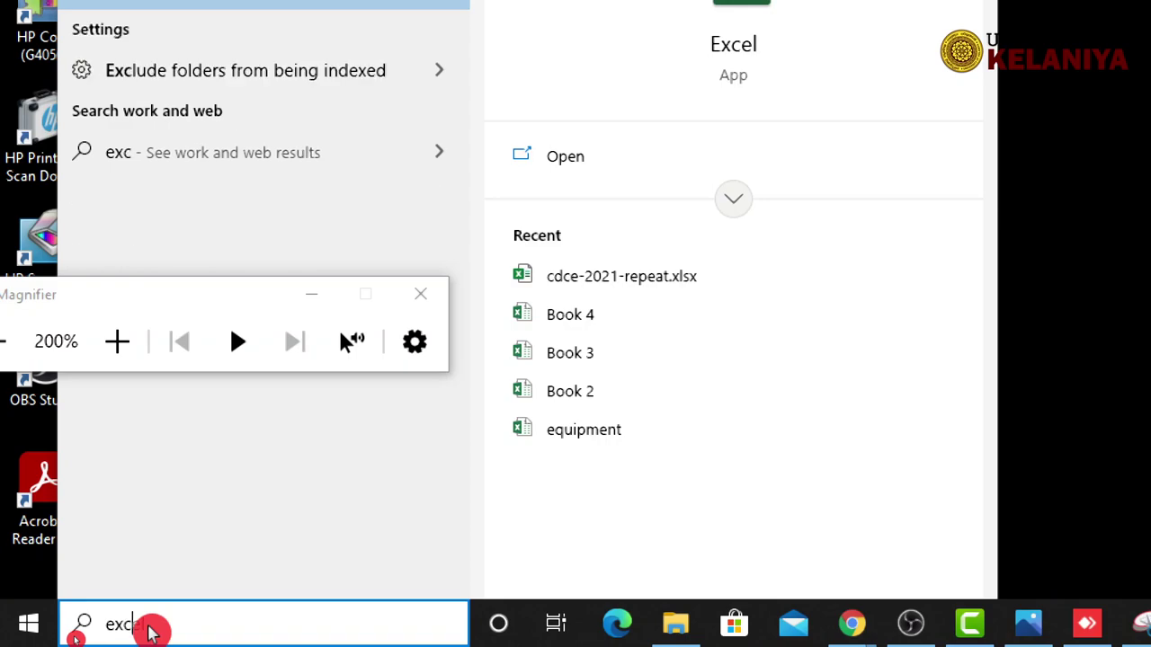
{"action": "type", "text": "e"}
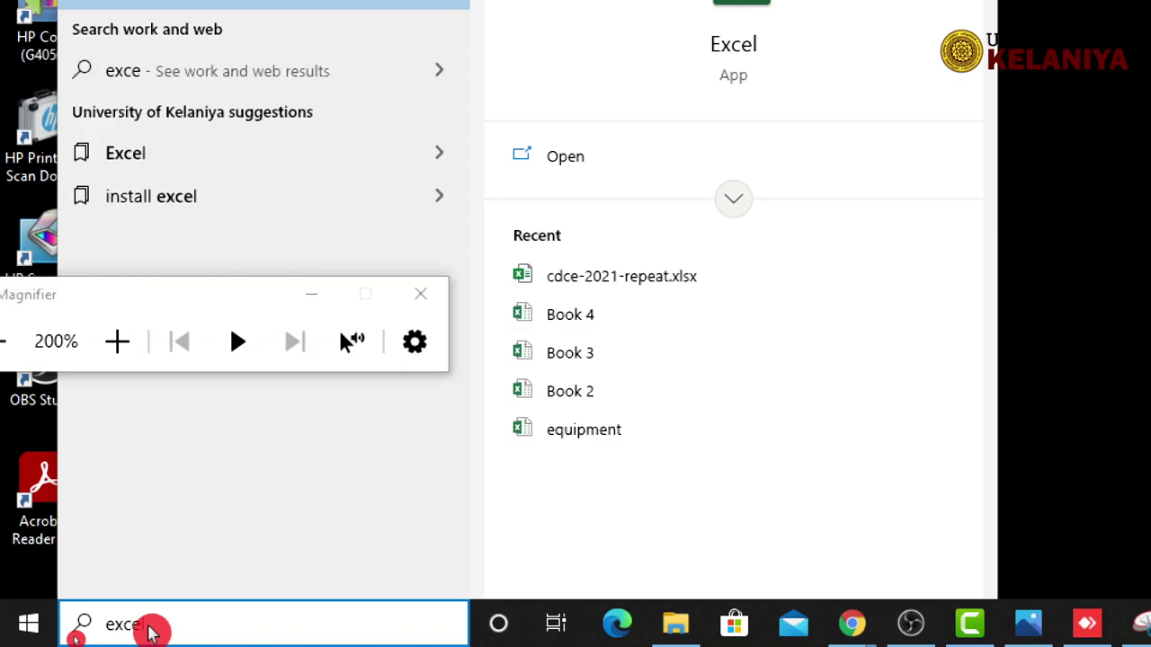
{"action": "key", "text": "super+Escape"}
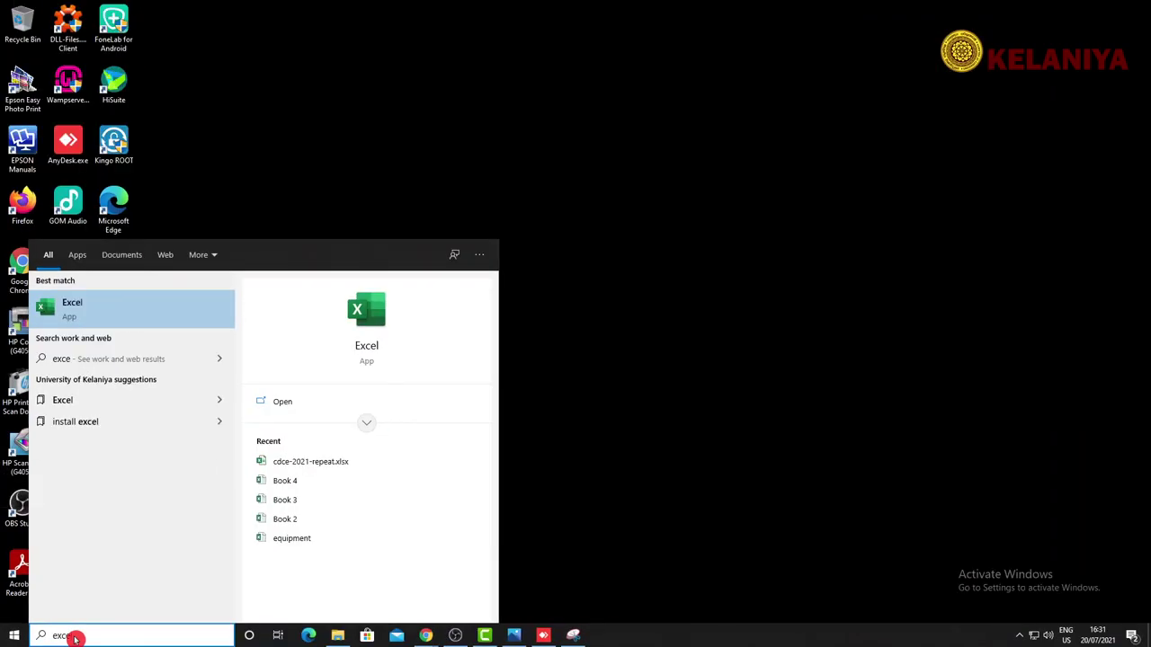
{"action": "left_click", "coordinate": [93, 312]}
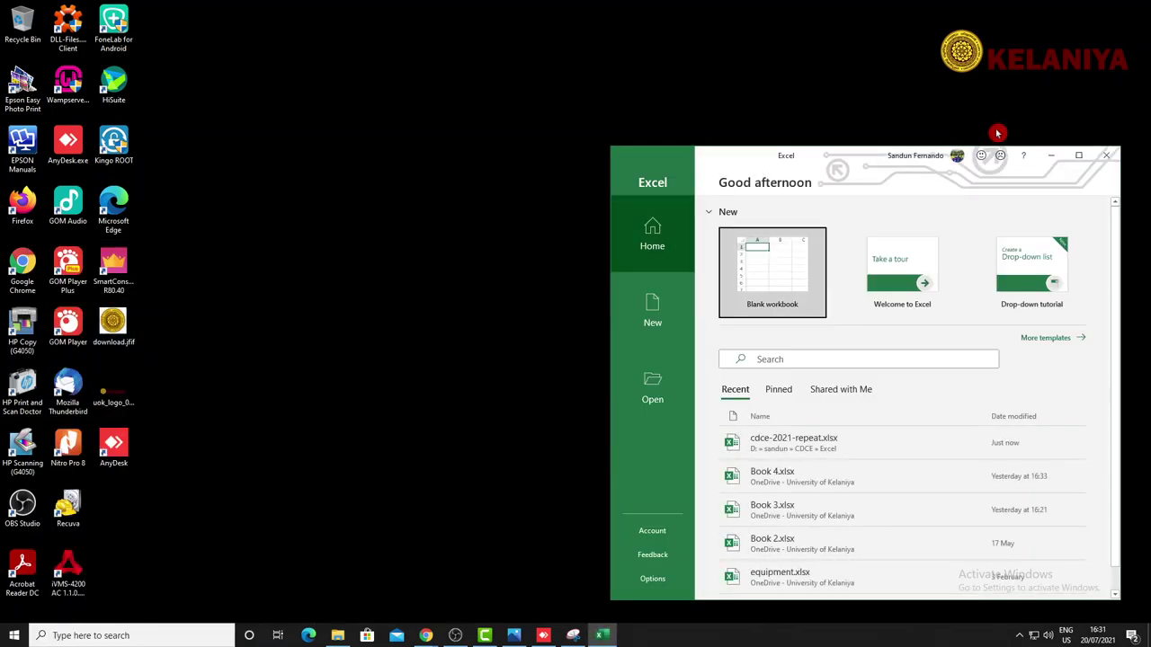
Step: Maximize the Excel start window to fill the screen
{"action": "left_click", "coordinate": [1078, 155]}
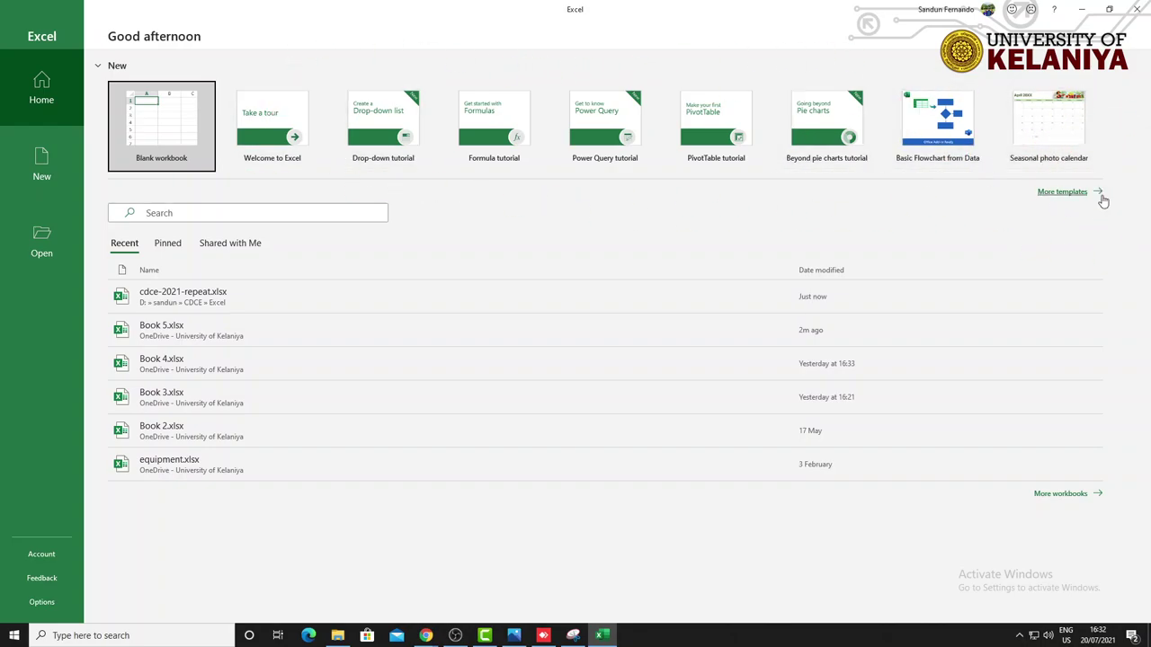
Step: Open the New page and scroll through its template gallery, past templates like Seasonal photo calendar
{"action": "left_click", "coordinate": [1098, 193]}
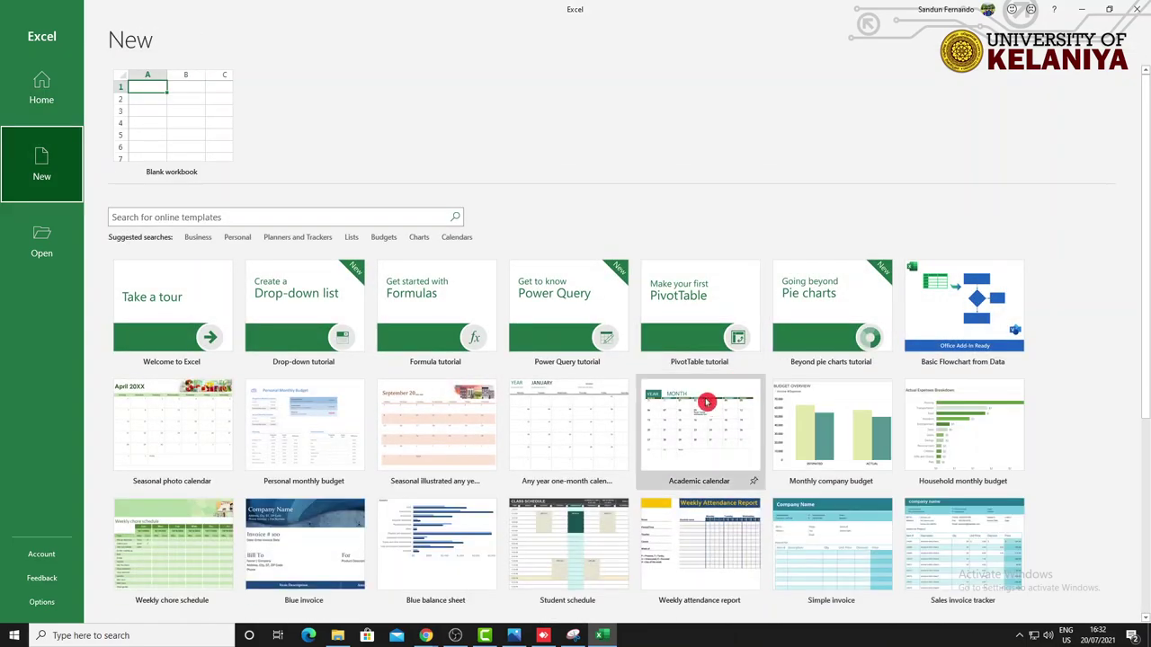
{"action": "scroll", "coordinate": [707, 402], "scroll_direction": "down", "scroll_amount": 1}
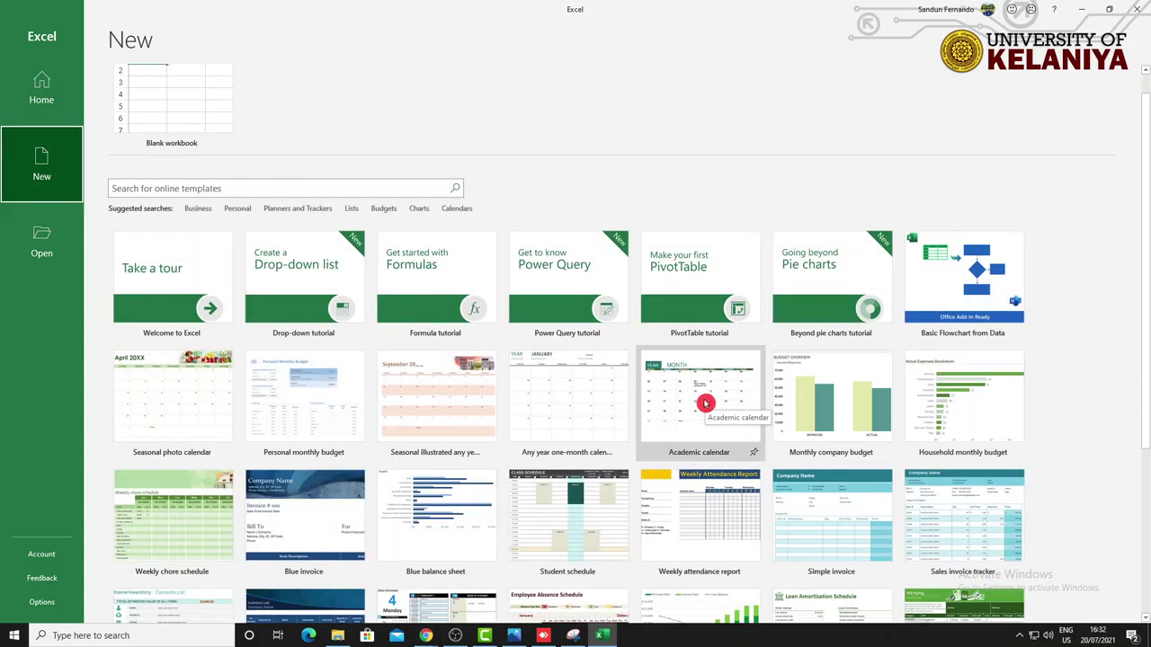
{"action": "scroll", "coordinate": [706, 404], "scroll_direction": "down", "scroll_amount": 1}
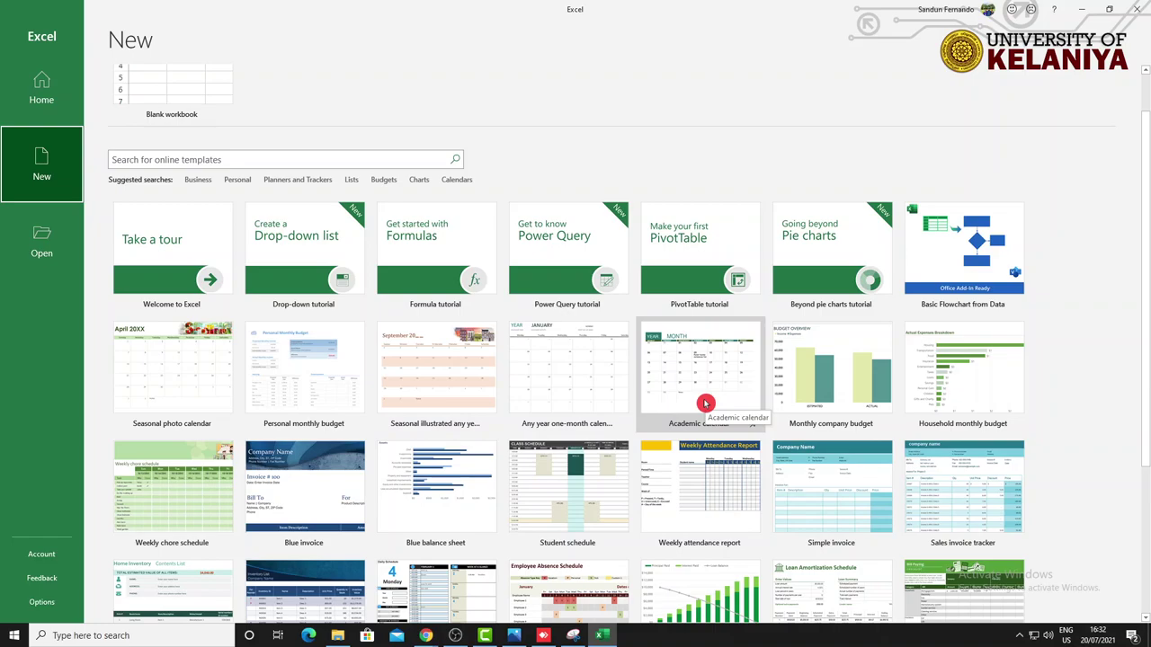
{"action": "scroll", "coordinate": [706, 404], "scroll_direction": "down", "scroll_amount": 1}
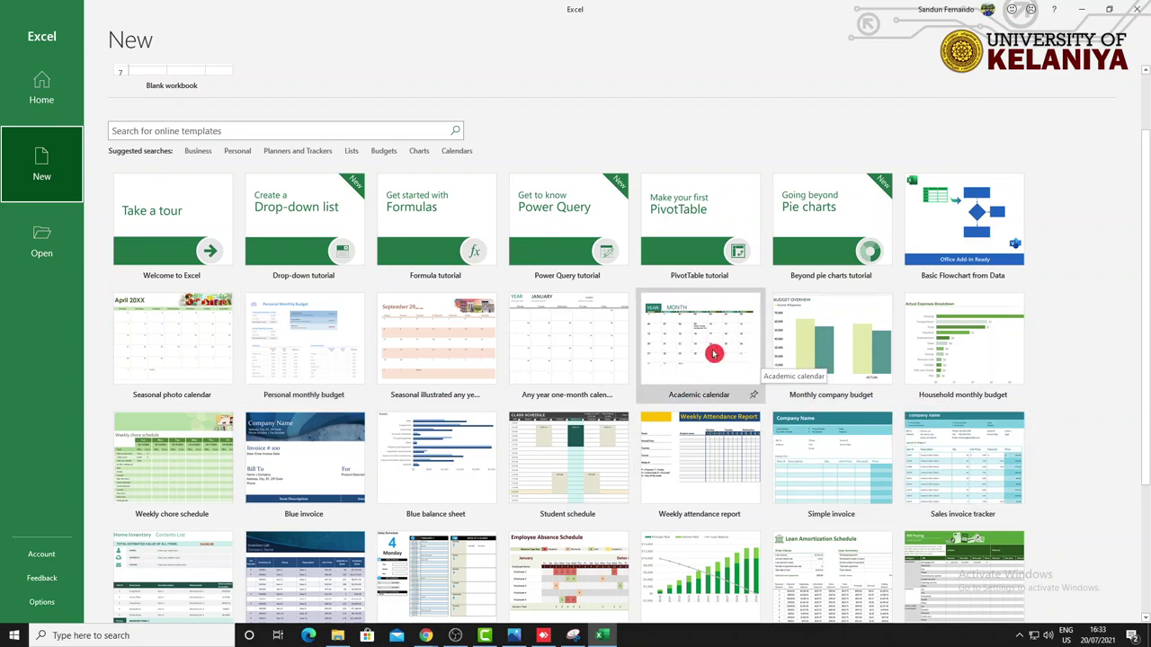
{"action": "scroll", "coordinate": [713, 353], "scroll_direction": "down", "scroll_amount": 1}
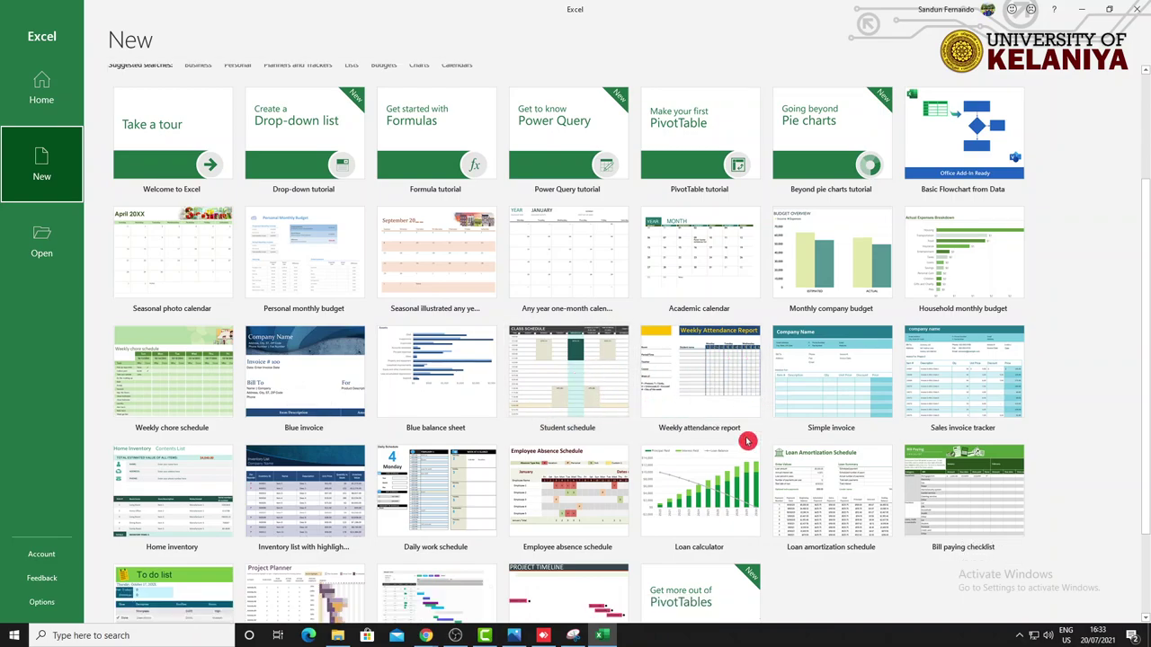
{"action": "scroll", "coordinate": [747, 442], "scroll_direction": "down", "scroll_amount": 3}
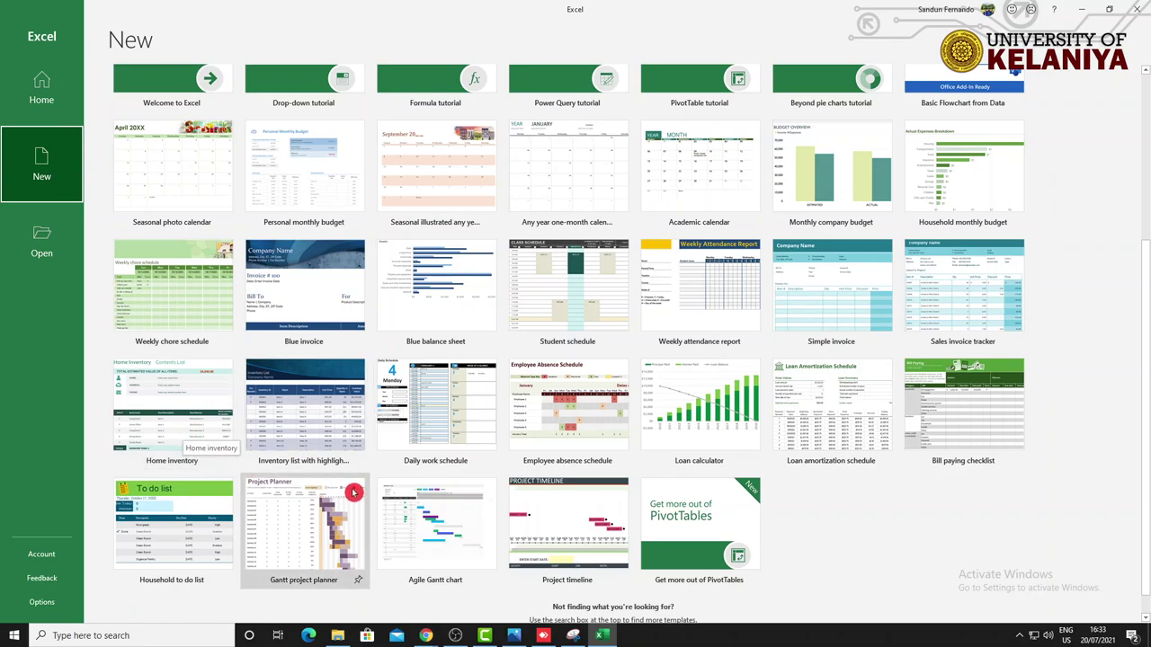
{"action": "scroll", "coordinate": [821, 468], "scroll_direction": "up", "scroll_amount": 3}
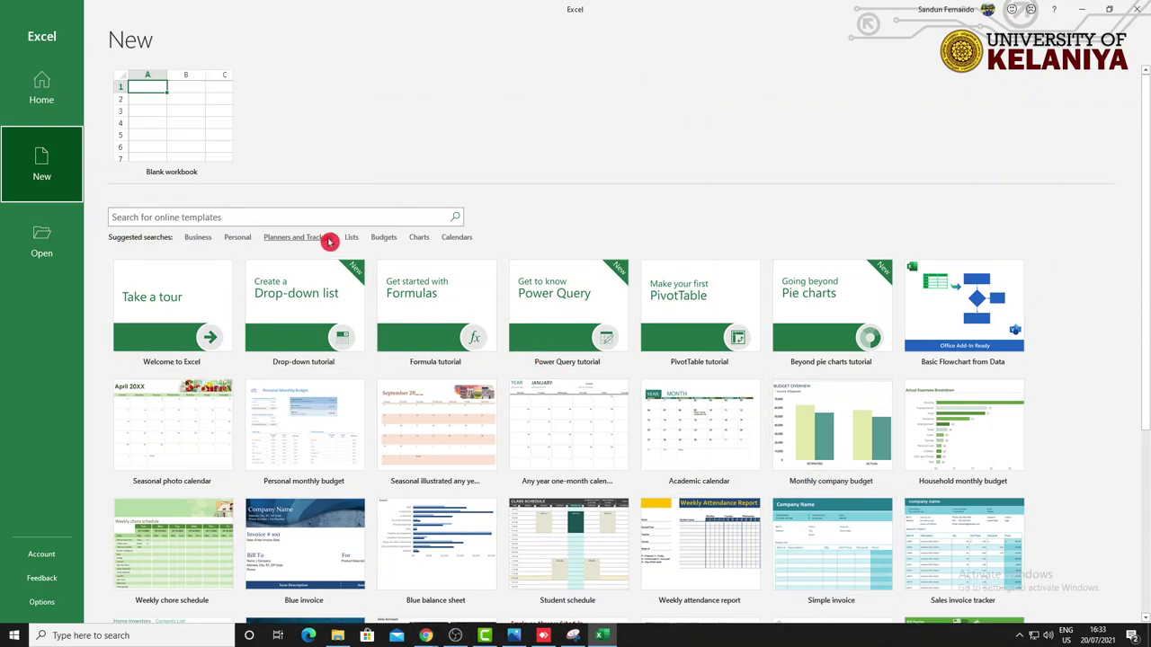
{"action": "left_click", "coordinate": [241, 239]}
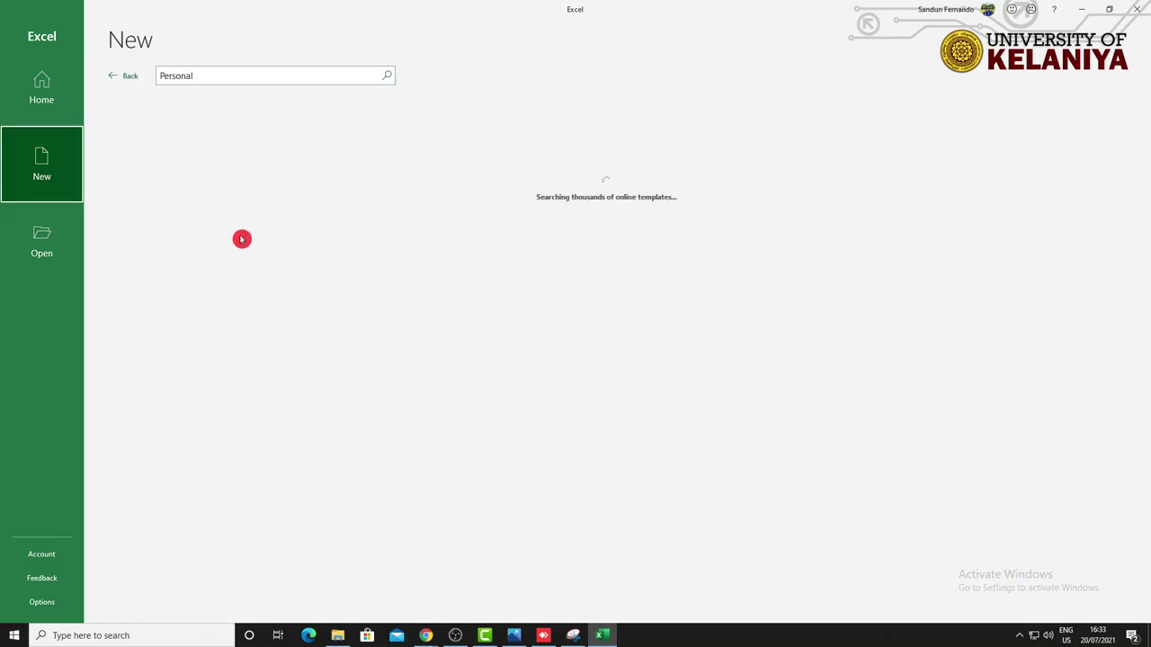
{"action": "scroll", "coordinate": [858, 319], "scroll_direction": "down", "scroll_amount": 2}
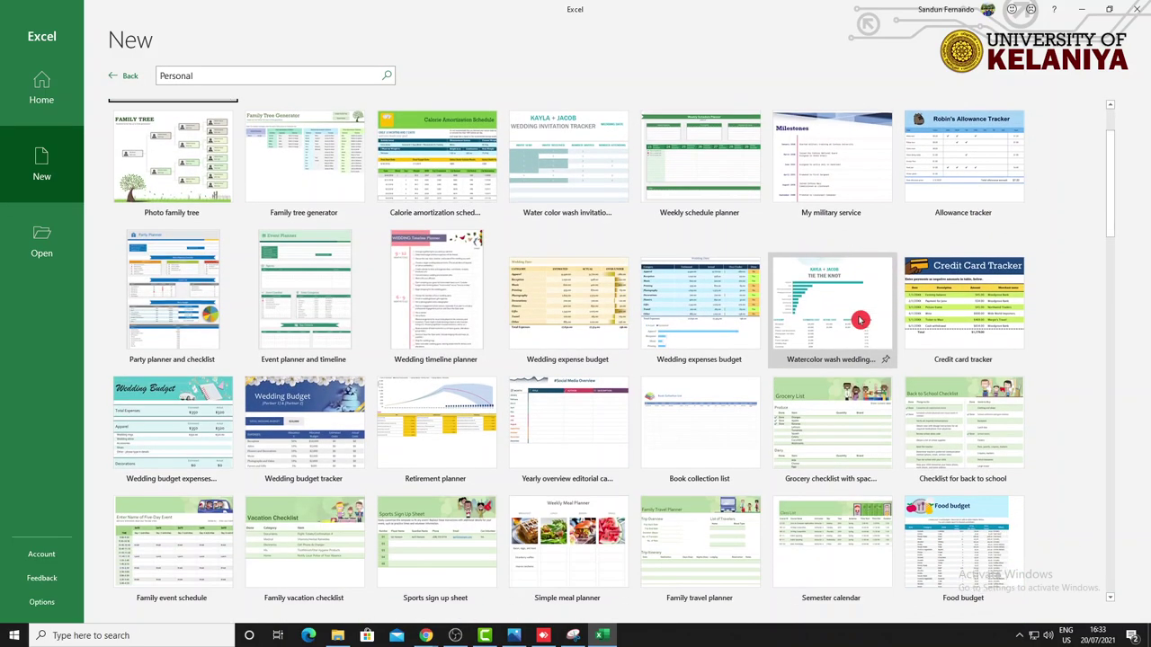
{"action": "scroll", "coordinate": [861, 319], "scroll_direction": "down", "scroll_amount": 1}
{"action": "scroll", "coordinate": [860, 320], "scroll_direction": "down", "scroll_amount": 2}
{"action": "scroll", "coordinate": [861, 319], "scroll_direction": "down", "scroll_amount": 1}
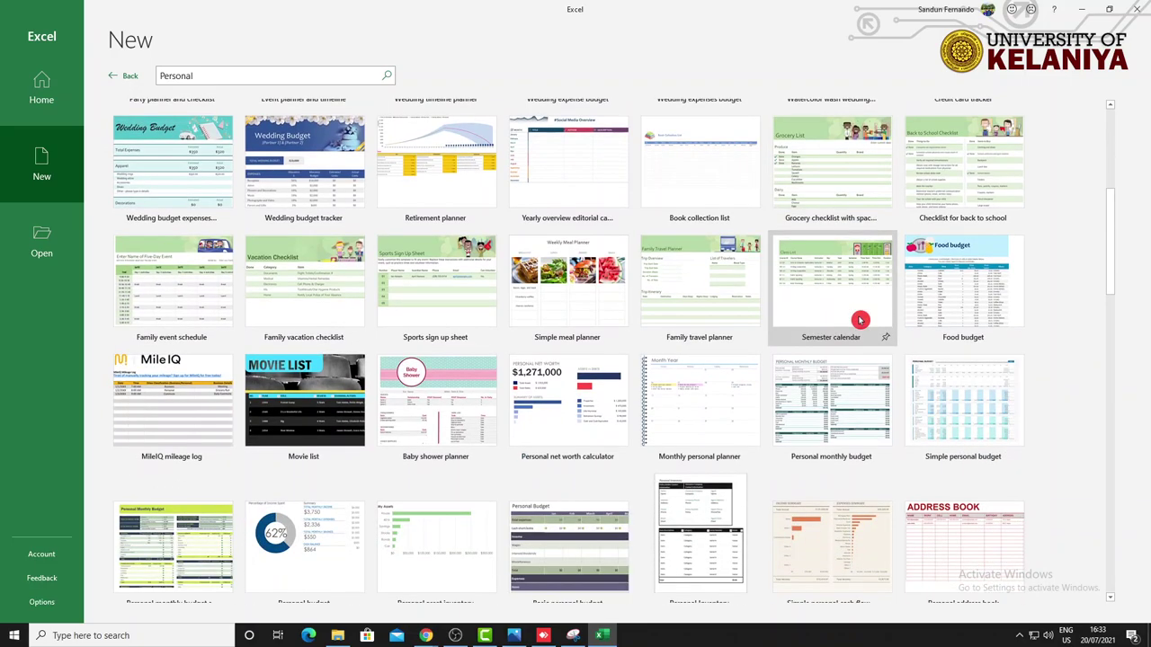
{"action": "scroll", "coordinate": [861, 319], "scroll_direction": "down", "scroll_amount": 1}
{"action": "scroll", "coordinate": [860, 319], "scroll_direction": "down", "scroll_amount": 1}
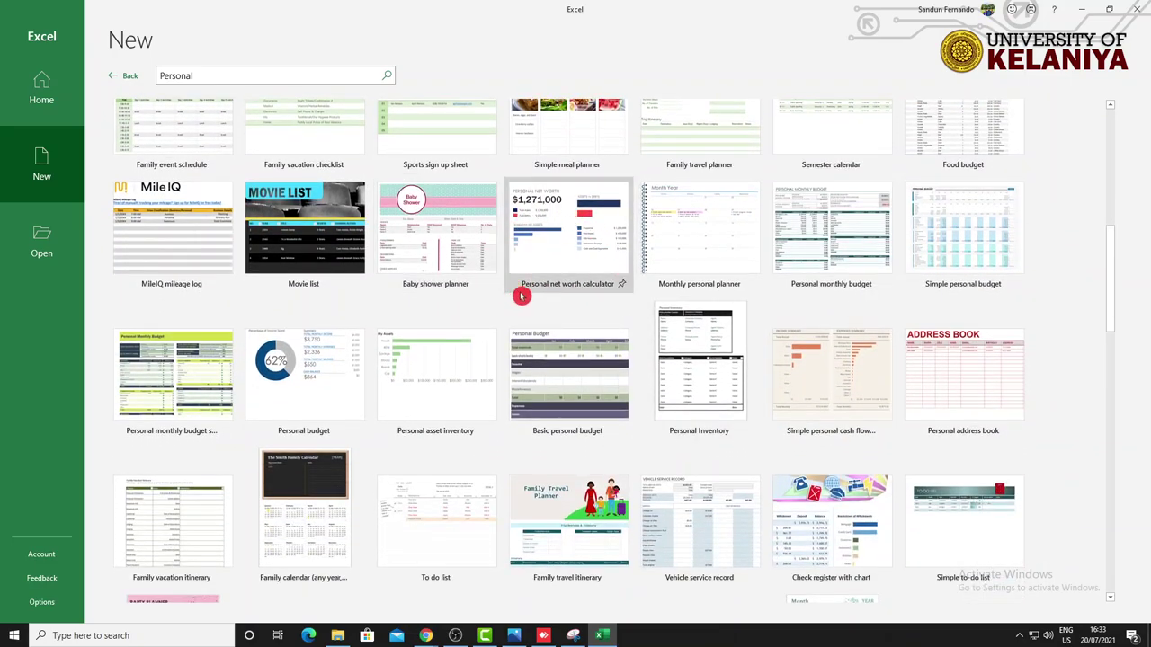
{"action": "scroll", "coordinate": [556, 262], "scroll_direction": "up", "scroll_amount": 1}
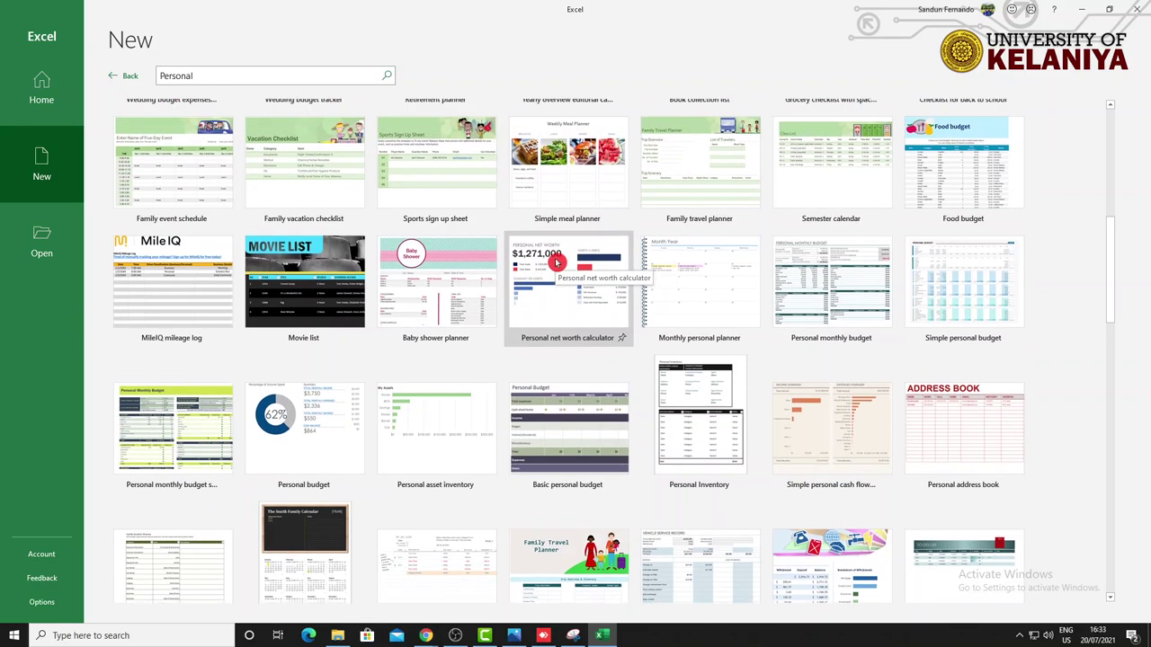
{"action": "scroll", "coordinate": [556, 261], "scroll_direction": "up", "scroll_amount": 1}
{"action": "scroll", "coordinate": [557, 261], "scroll_direction": "up", "scroll_amount": 1}
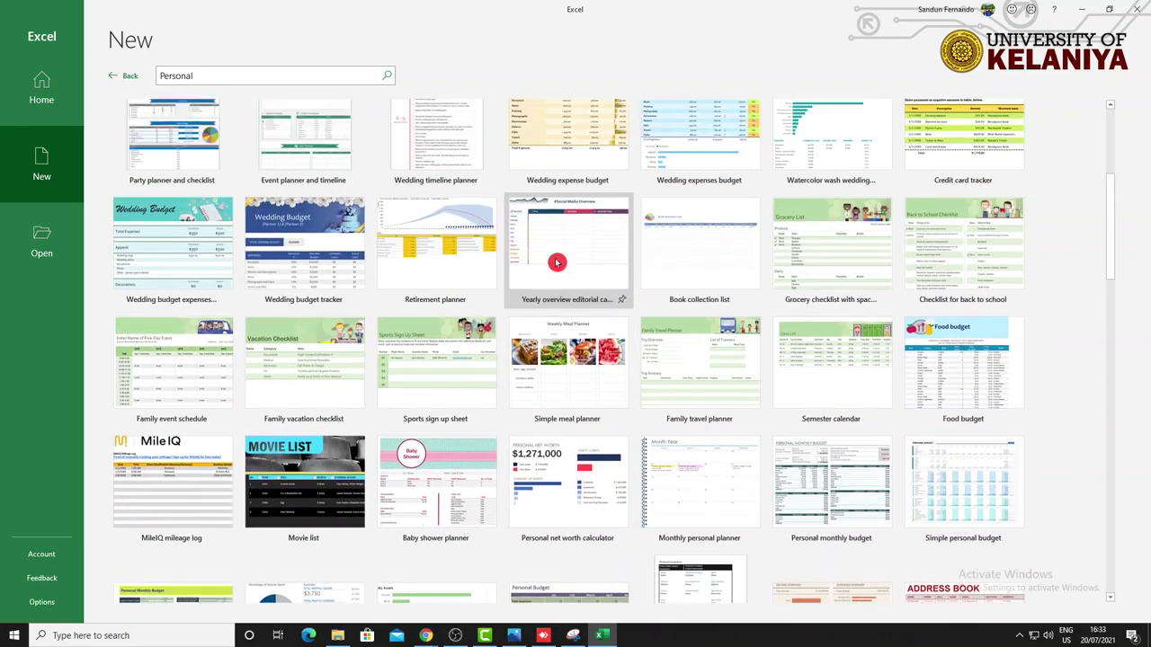
{"action": "scroll", "coordinate": [557, 261], "scroll_direction": "up", "scroll_amount": 1}
{"action": "scroll", "coordinate": [557, 262], "scroll_direction": "up", "scroll_amount": 1}
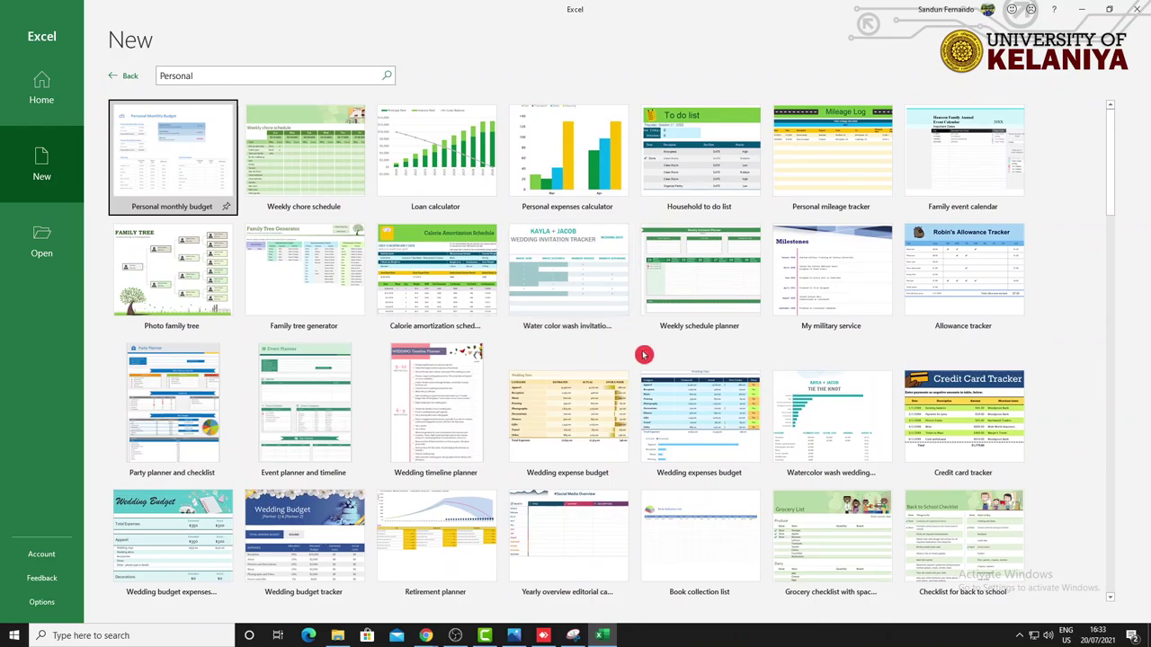
{"action": "scroll", "coordinate": [642, 351], "scroll_direction": "down", "scroll_amount": 3}
{"action": "scroll", "coordinate": [642, 351], "scroll_direction": "down", "scroll_amount": 3}
{"action": "scroll", "coordinate": [637, 397], "scroll_direction": "down", "scroll_amount": 3}
{"action": "scroll", "coordinate": [638, 398], "scroll_direction": "down", "scroll_amount": 2}
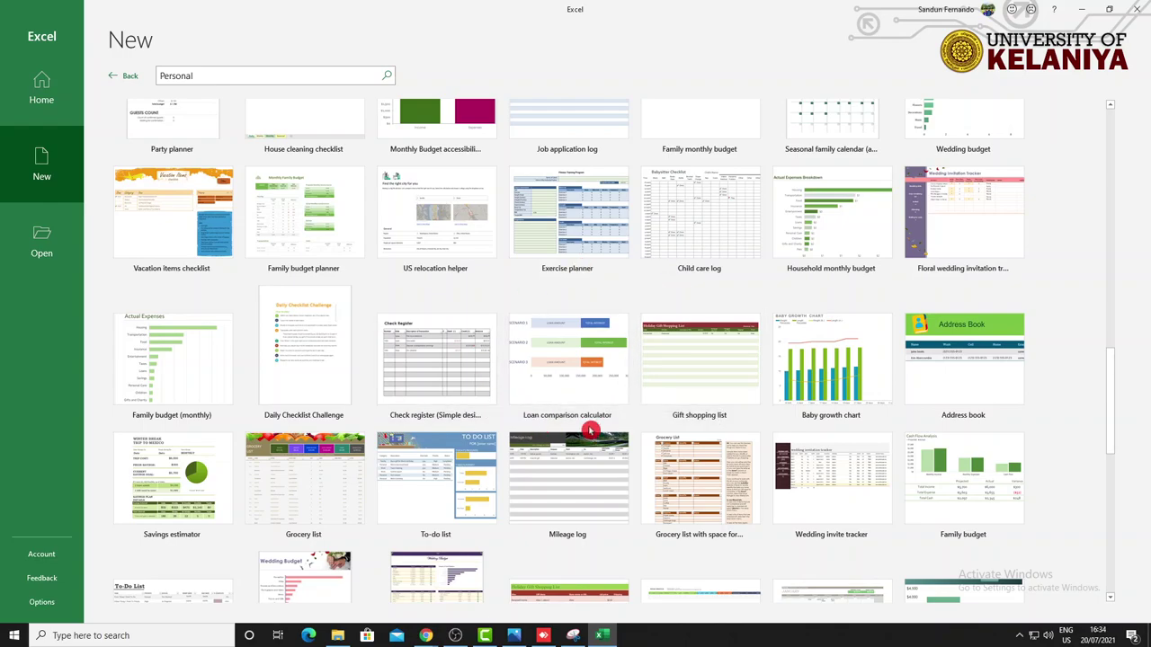
{"action": "scroll", "coordinate": [598, 411], "scroll_direction": "down", "scroll_amount": 2}
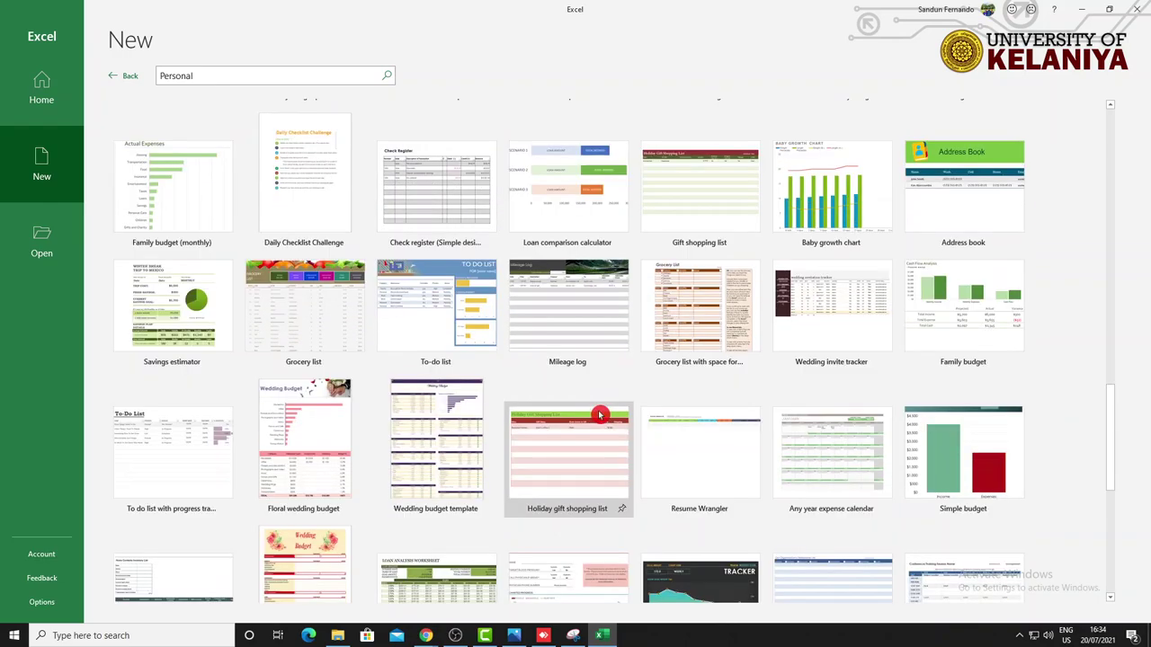
{"action": "scroll", "coordinate": [599, 414], "scroll_direction": "down", "scroll_amount": 1}
{"action": "scroll", "coordinate": [598, 414], "scroll_direction": "down", "scroll_amount": 1}
{"action": "scroll", "coordinate": [598, 414], "scroll_direction": "down", "scroll_amount": 2}
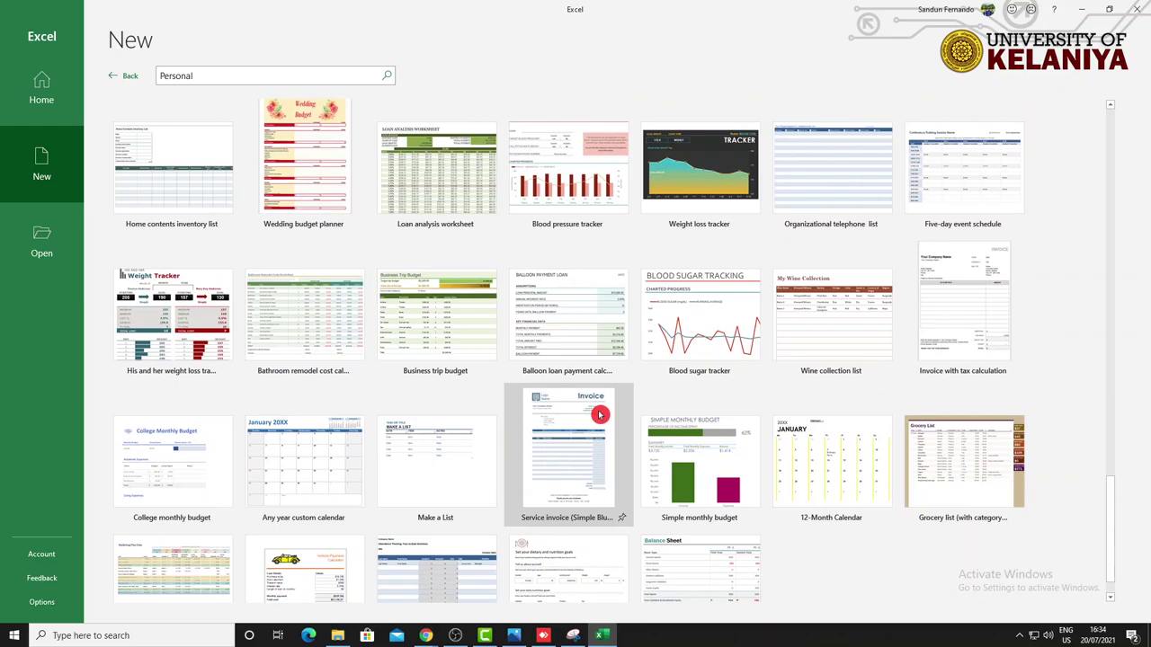
{"action": "scroll", "coordinate": [599, 415], "scroll_direction": "down", "scroll_amount": 1}
{"action": "scroll", "coordinate": [599, 415], "scroll_direction": "up", "scroll_amount": 5}
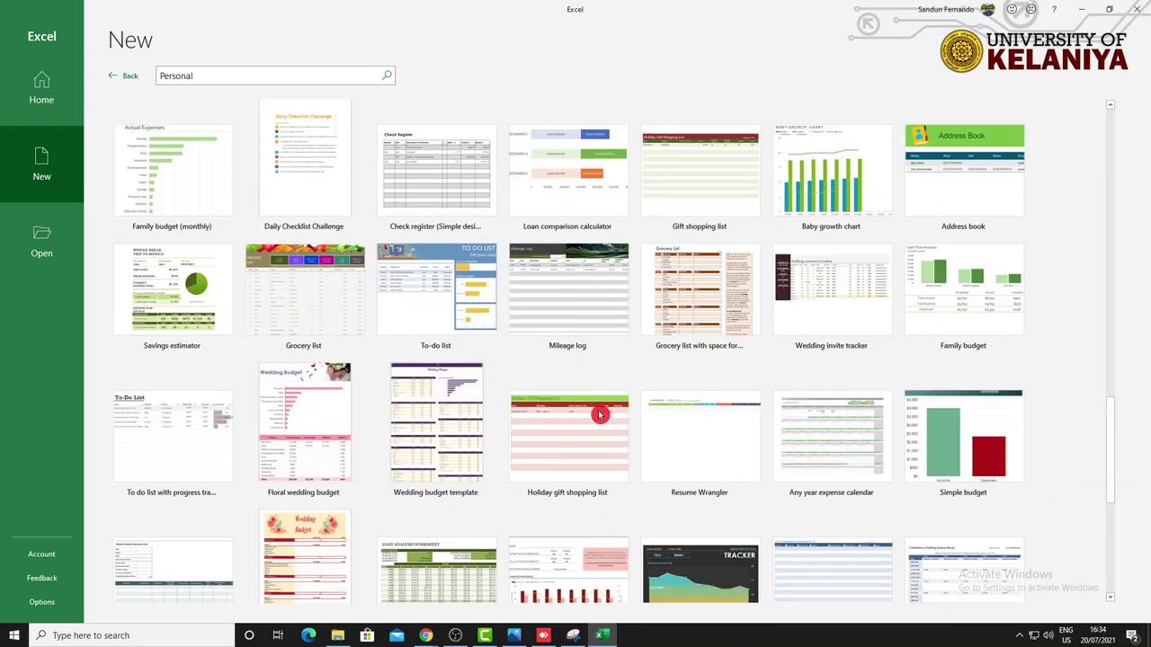
{"action": "scroll", "coordinate": [599, 415], "scroll_direction": "up", "scroll_amount": 5}
{"action": "scroll", "coordinate": [599, 414], "scroll_direction": "up", "scroll_amount": 5}
{"action": "scroll", "coordinate": [599, 414], "scroll_direction": "up", "scroll_amount": 4}
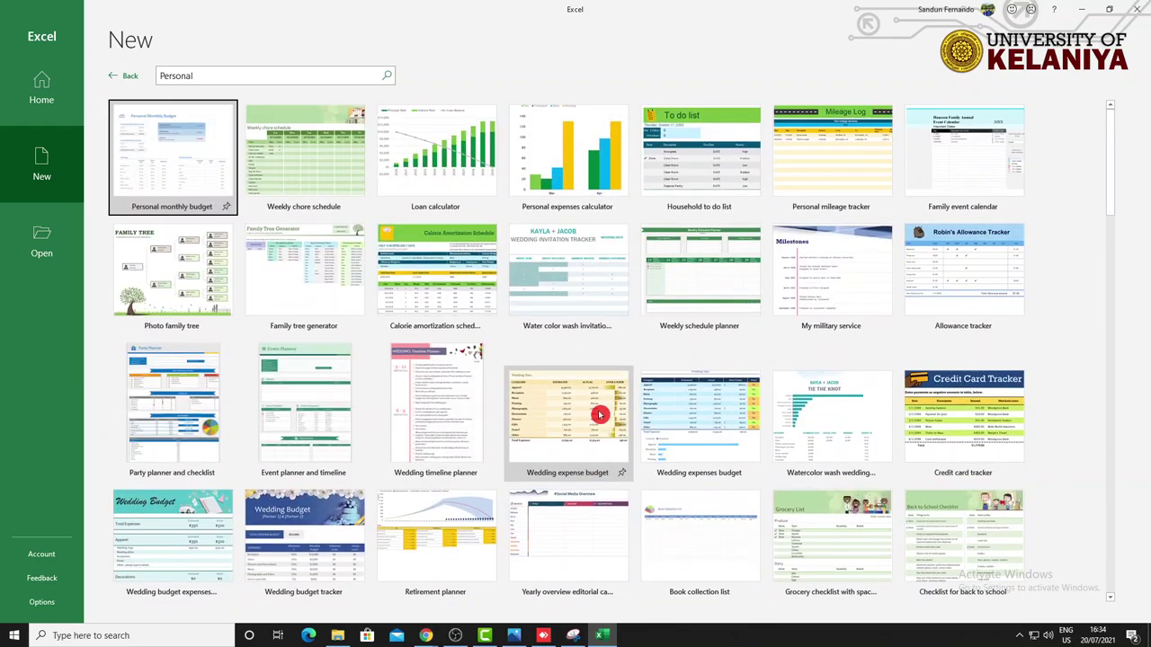
Step: Leave the Personal template results and browse down through the Business template category
{"action": "left_click", "coordinate": [121, 80]}
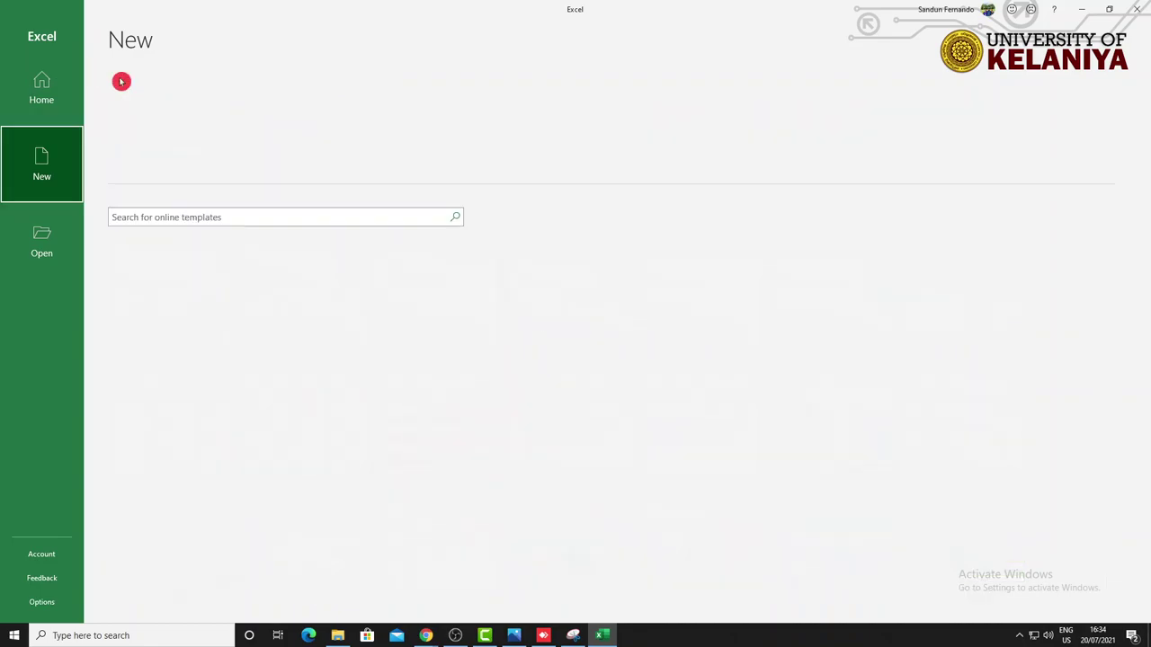
{"action": "left_click", "coordinate": [206, 241]}
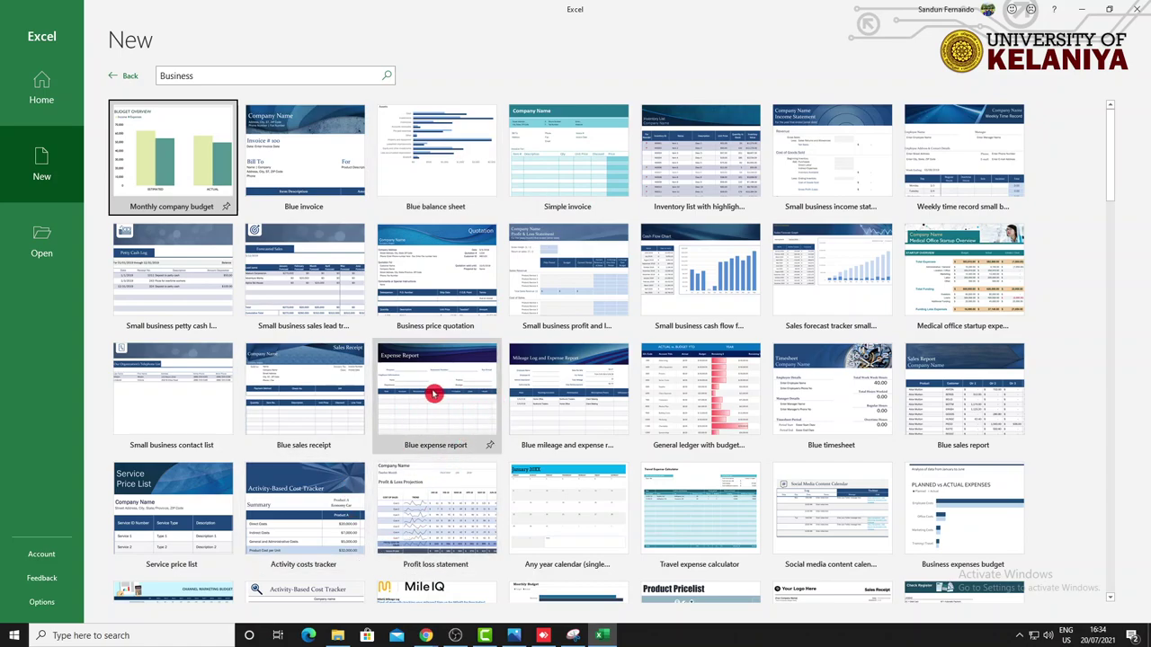
{"action": "scroll", "coordinate": [692, 396], "scroll_direction": "down", "scroll_amount": 3}
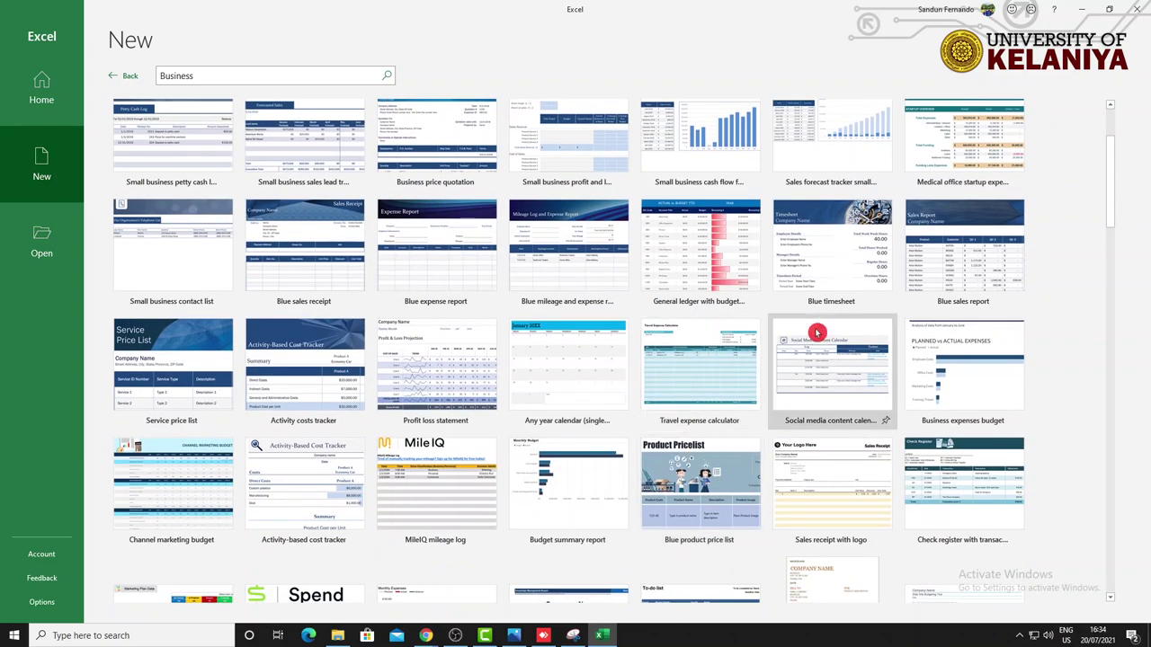
{"action": "scroll", "coordinate": [737, 503], "scroll_direction": "down", "scroll_amount": 3}
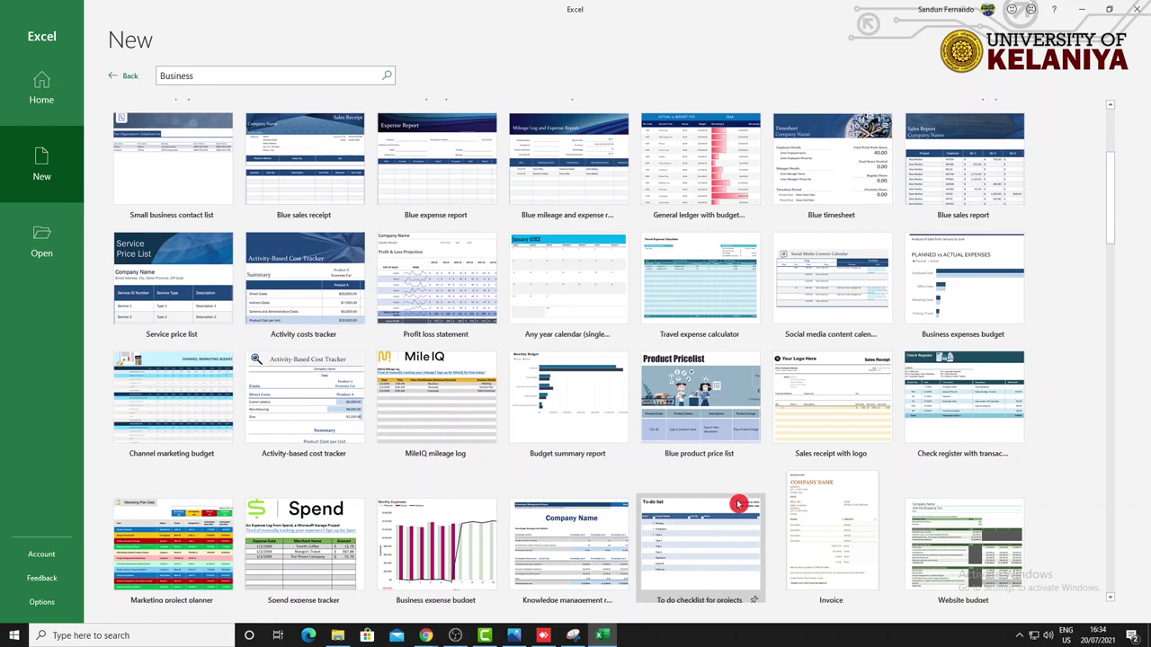
{"action": "scroll", "coordinate": [738, 514], "scroll_direction": "down", "scroll_amount": 4}
{"action": "scroll", "coordinate": [737, 514], "scroll_direction": "down", "scroll_amount": 4}
{"action": "scroll", "coordinate": [737, 515], "scroll_direction": "down", "scroll_amount": 3}
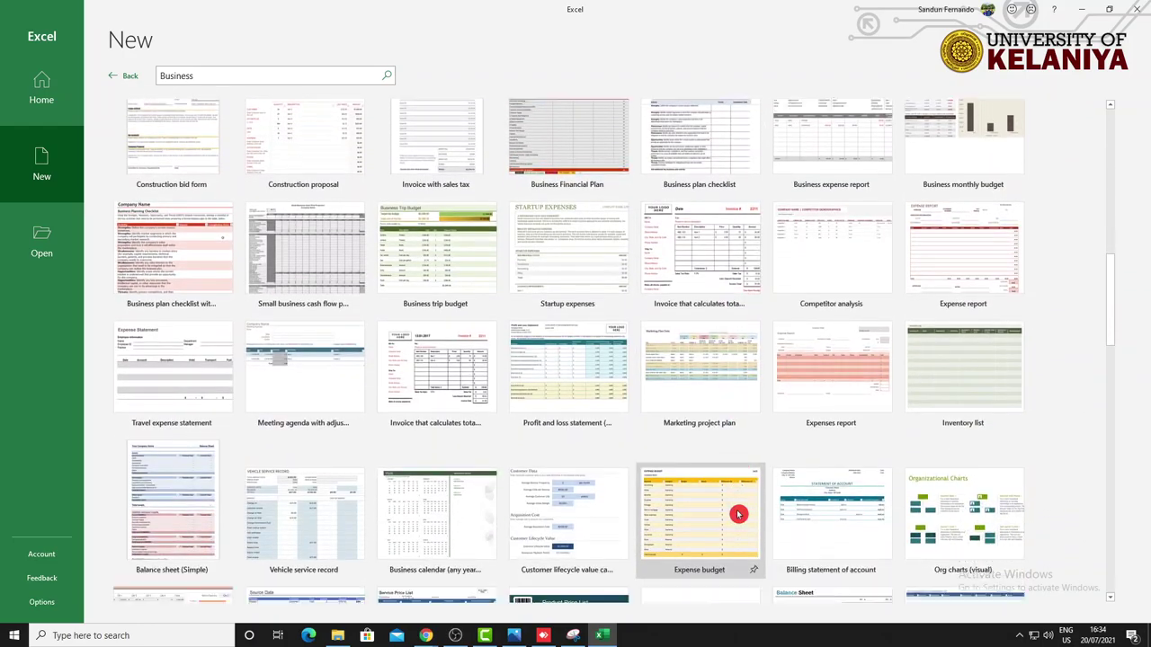
{"action": "scroll", "coordinate": [737, 514], "scroll_direction": "down", "scroll_amount": 3}
{"action": "scroll", "coordinate": [737, 515], "scroll_direction": "down", "scroll_amount": 3}
{"action": "scroll", "coordinate": [737, 514], "scroll_direction": "down", "scroll_amount": 2}
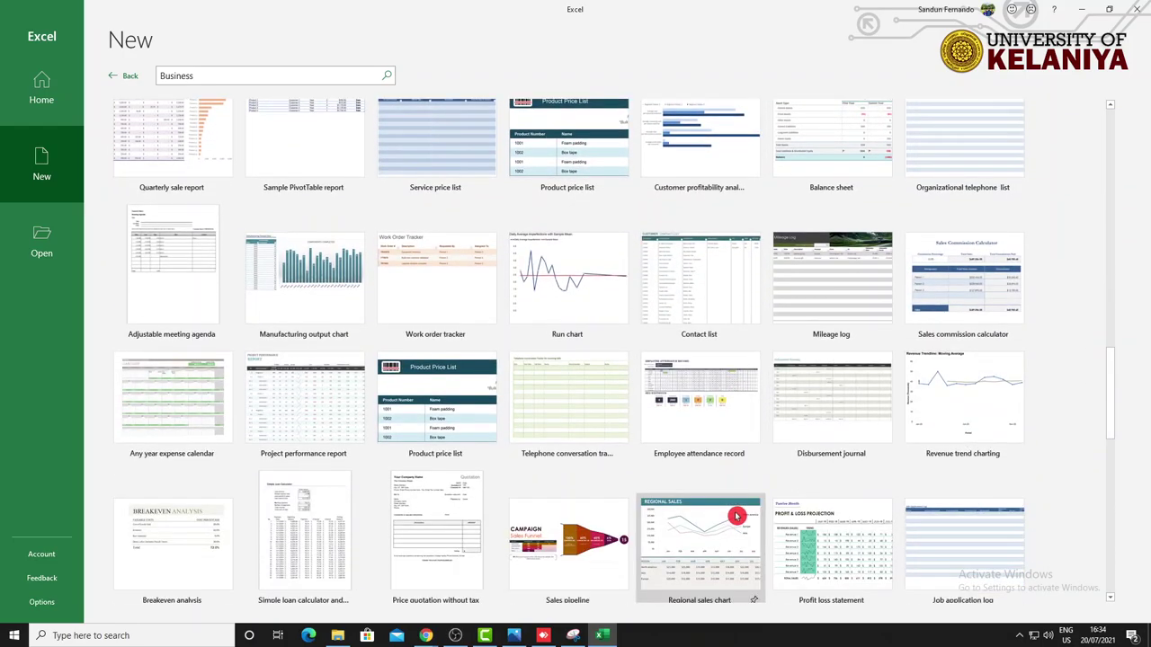
{"action": "scroll", "coordinate": [737, 516], "scroll_direction": "down", "scroll_amount": 3}
Step: Scroll back up the Business templates and return to the Home start page
{"action": "scroll", "coordinate": [737, 516], "scroll_direction": "up", "scroll_amount": 6}
{"action": "scroll", "coordinate": [737, 516], "scroll_direction": "up", "scroll_amount": 6}
{"action": "scroll", "coordinate": [737, 516], "scroll_direction": "up", "scroll_amount": 5}
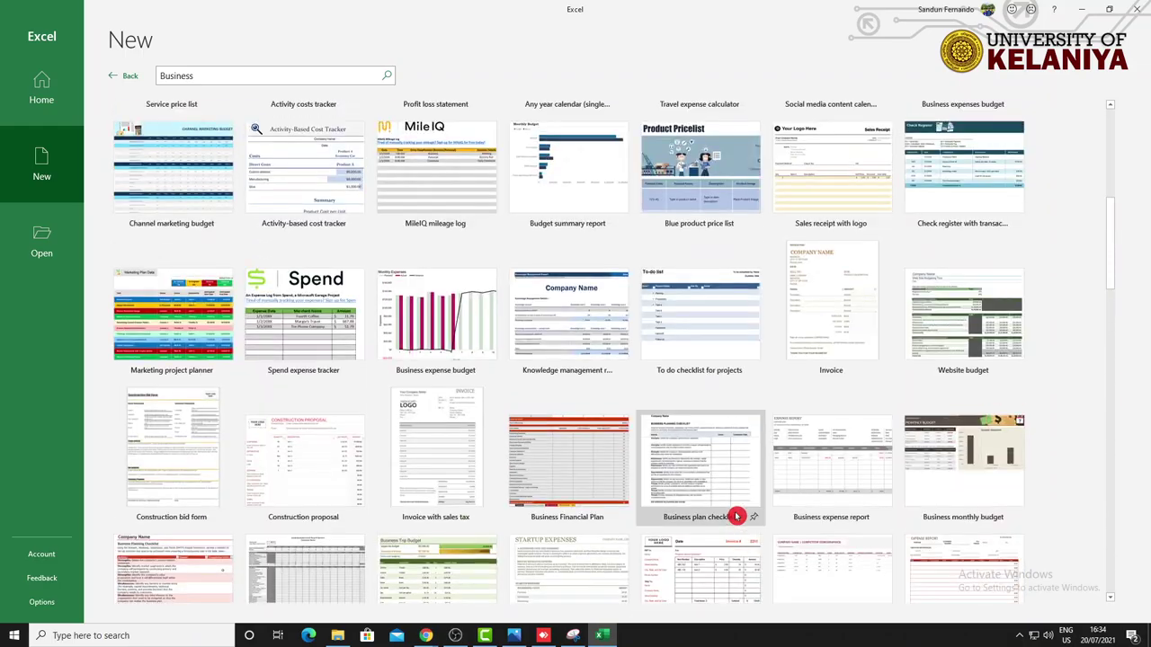
{"action": "scroll", "coordinate": [738, 516], "scroll_direction": "up", "scroll_amount": 7}
{"action": "scroll", "coordinate": [737, 516], "scroll_direction": "up", "scroll_amount": 2}
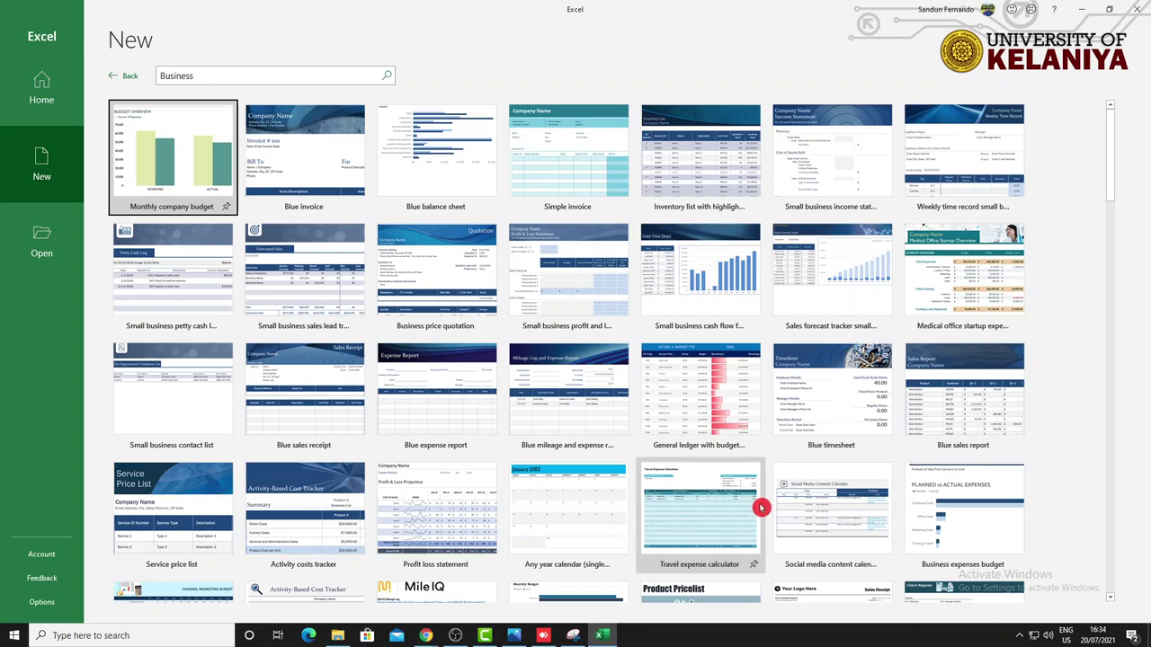
{"action": "left_click", "coordinate": [39, 111]}
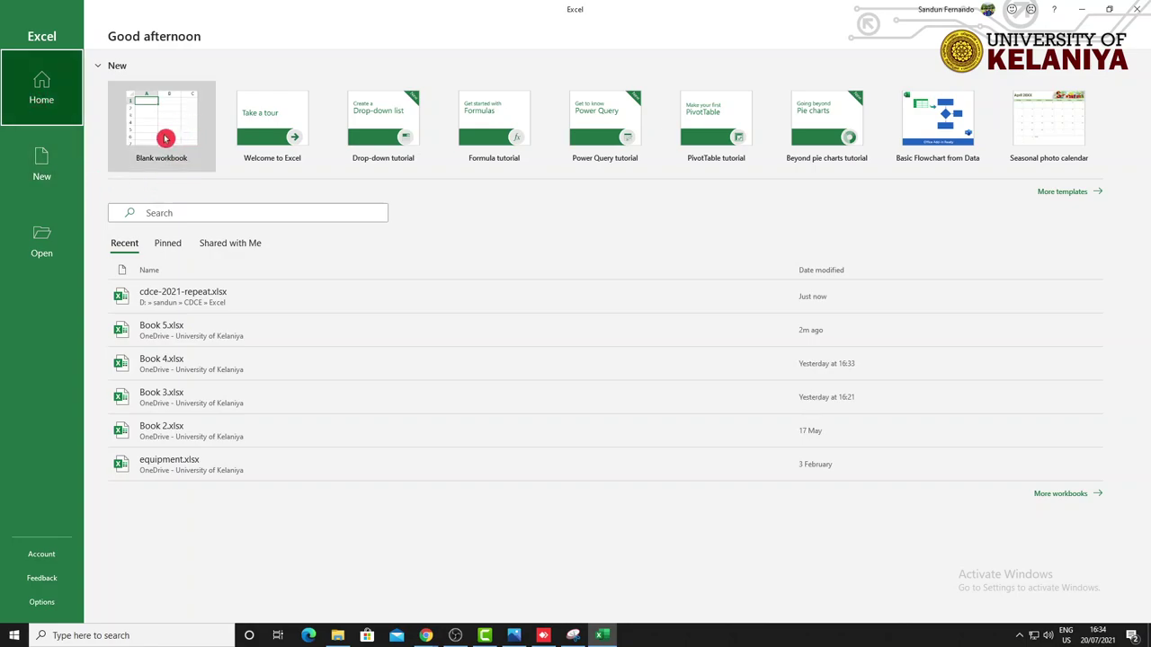
Step: Create a new Blank workbook from the Home start page, opening Book1
{"action": "left_click", "coordinate": [166, 139]}
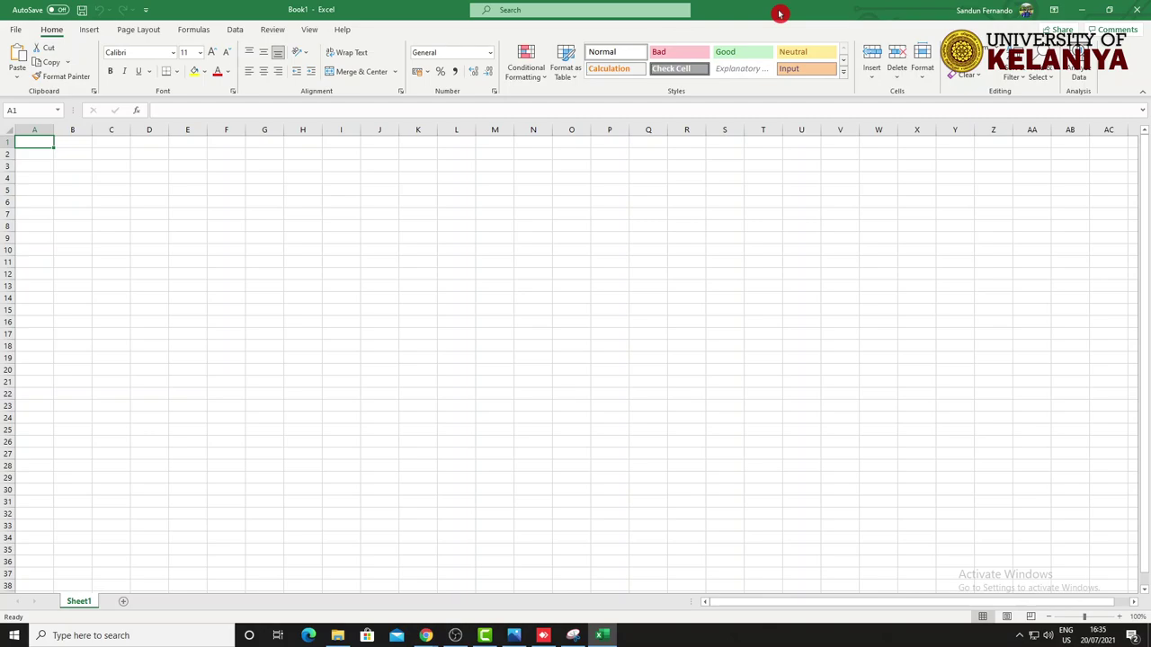
{"action": "left_click_drag", "start_coordinate": [779, 13], "coordinate": [770, 159]}
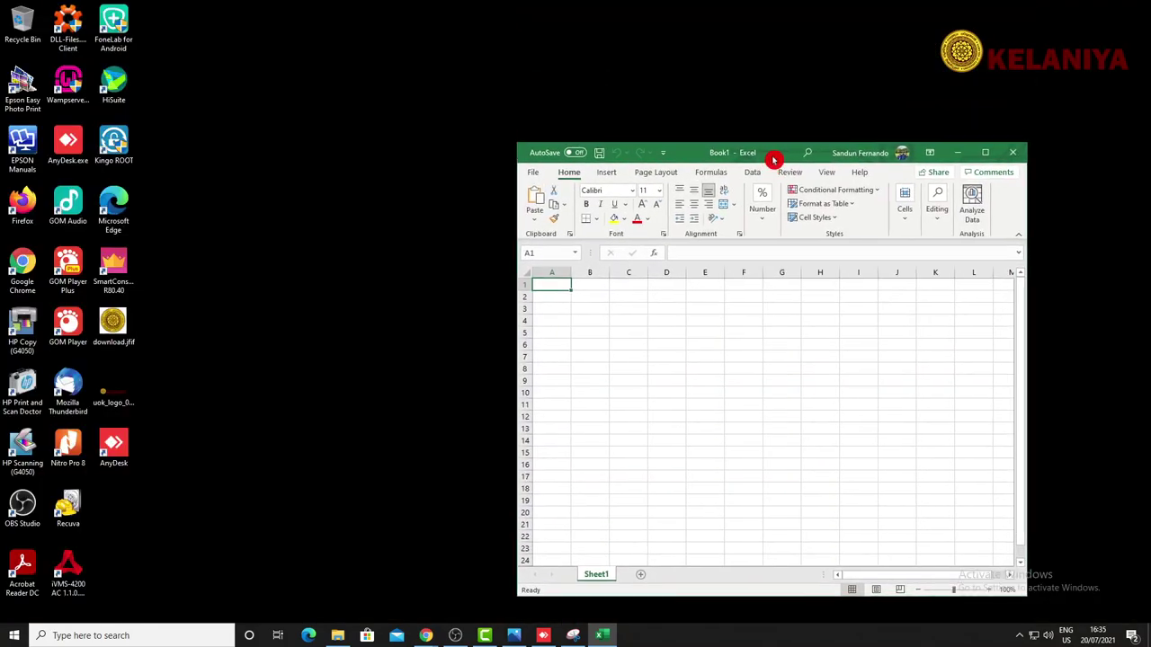
{"action": "key", "text": "super+Up"}
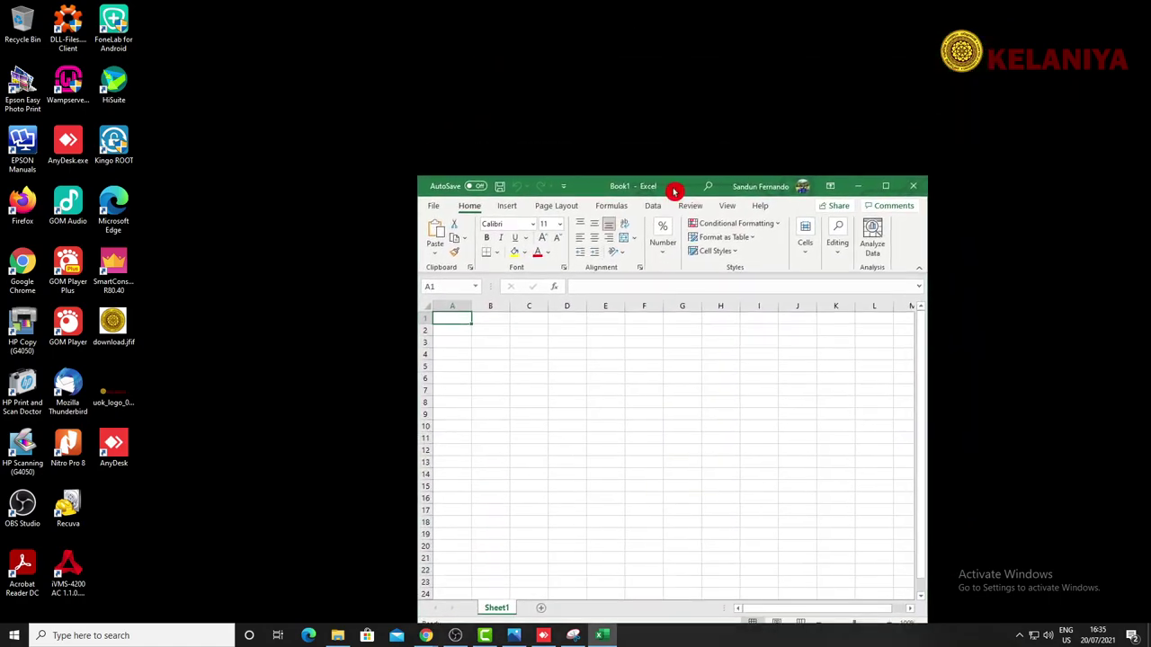
{"action": "left_click_drag", "start_coordinate": [758, 11], "coordinate": [666, 185]}
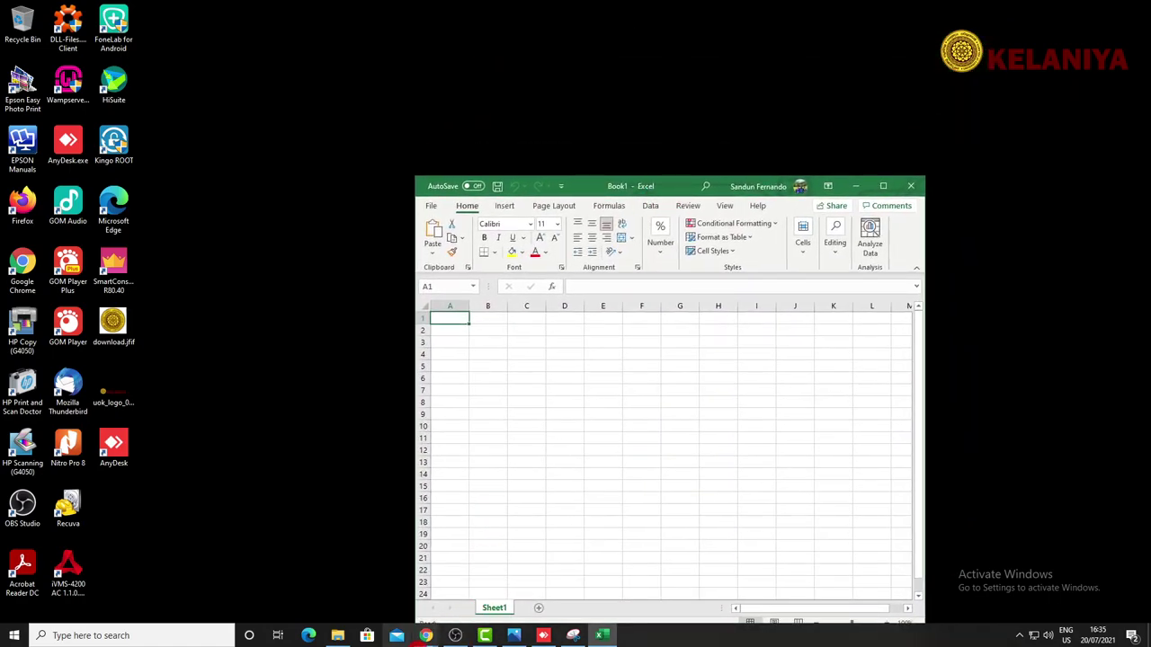
{"action": "mouse_move", "coordinate": [422, 633]}
{"action": "left_click", "coordinate": [355, 595]}
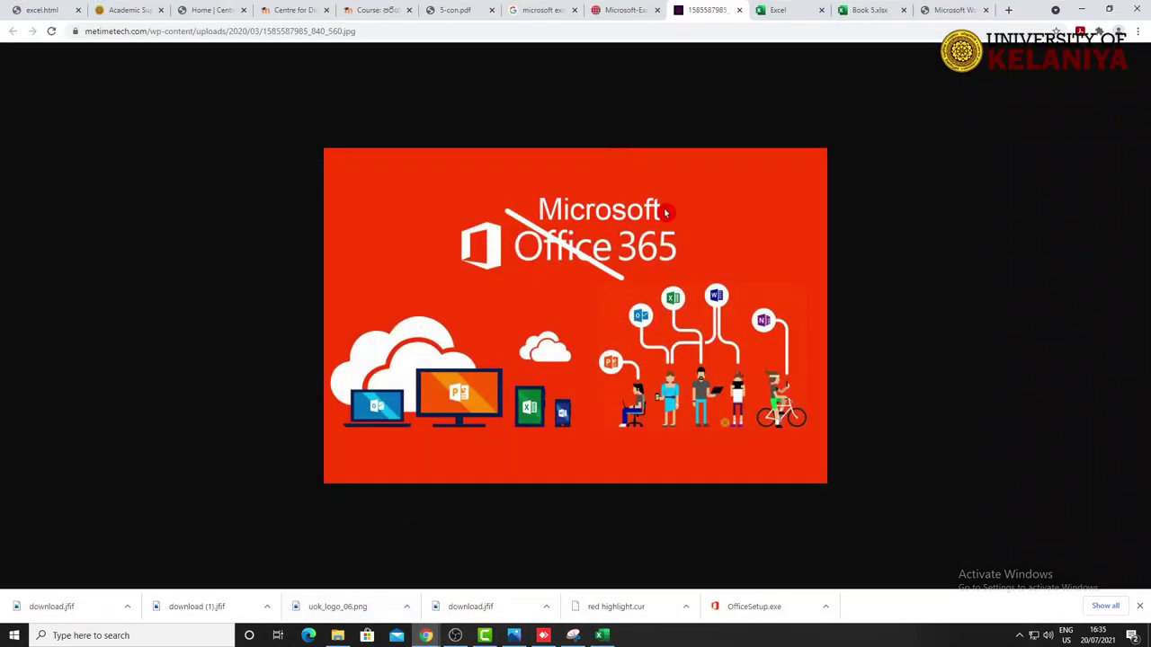
{"action": "left_click", "coordinate": [872, 18]}
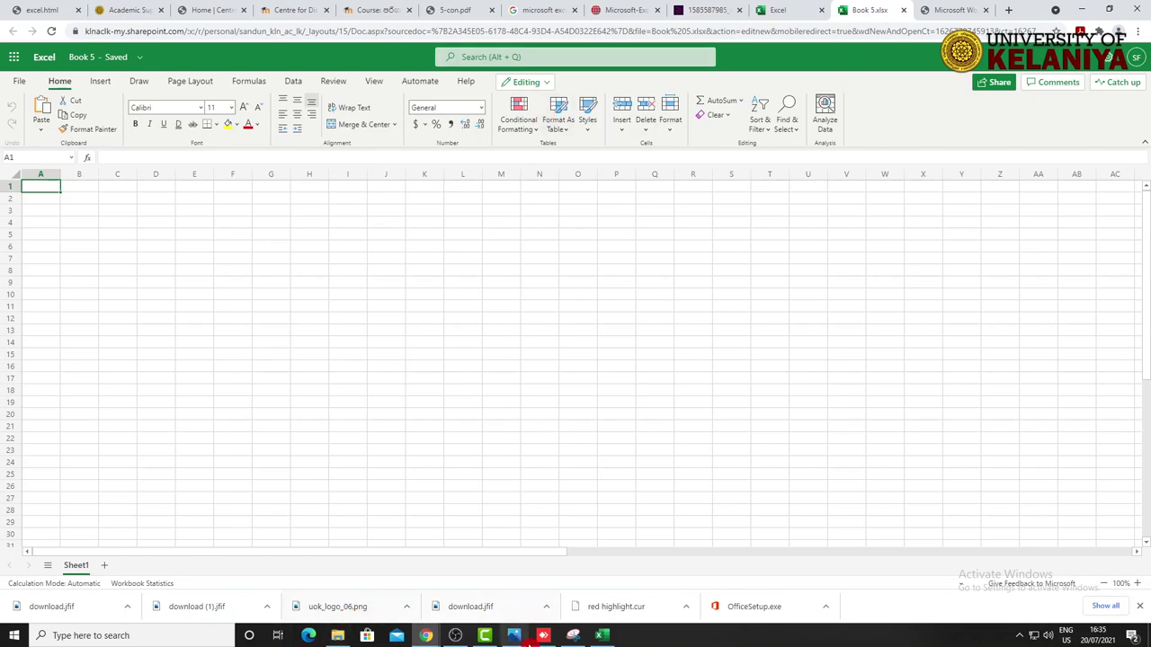
{"action": "left_click", "coordinate": [603, 636]}
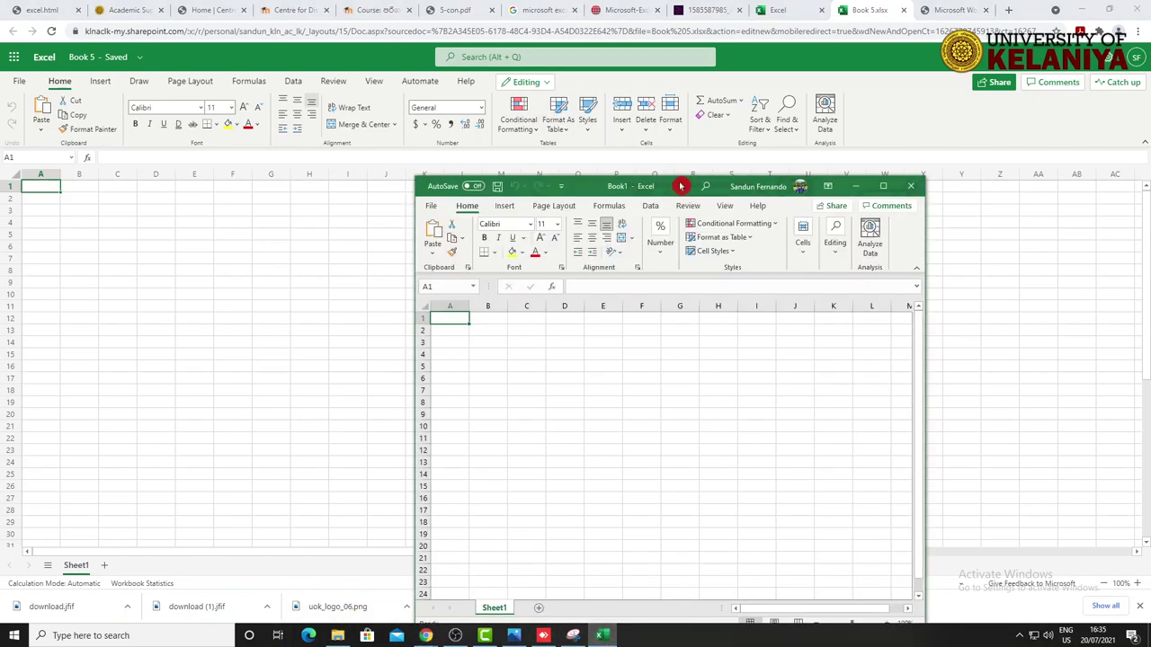
{"action": "mouse_move", "coordinate": [681, 186]}
{"action": "left_mouse_down"}
{"action": "mouse_move", "coordinate": [527, 208]}
{"action": "mouse_move", "coordinate": [389, 209]}
{"action": "left_mouse_up"}
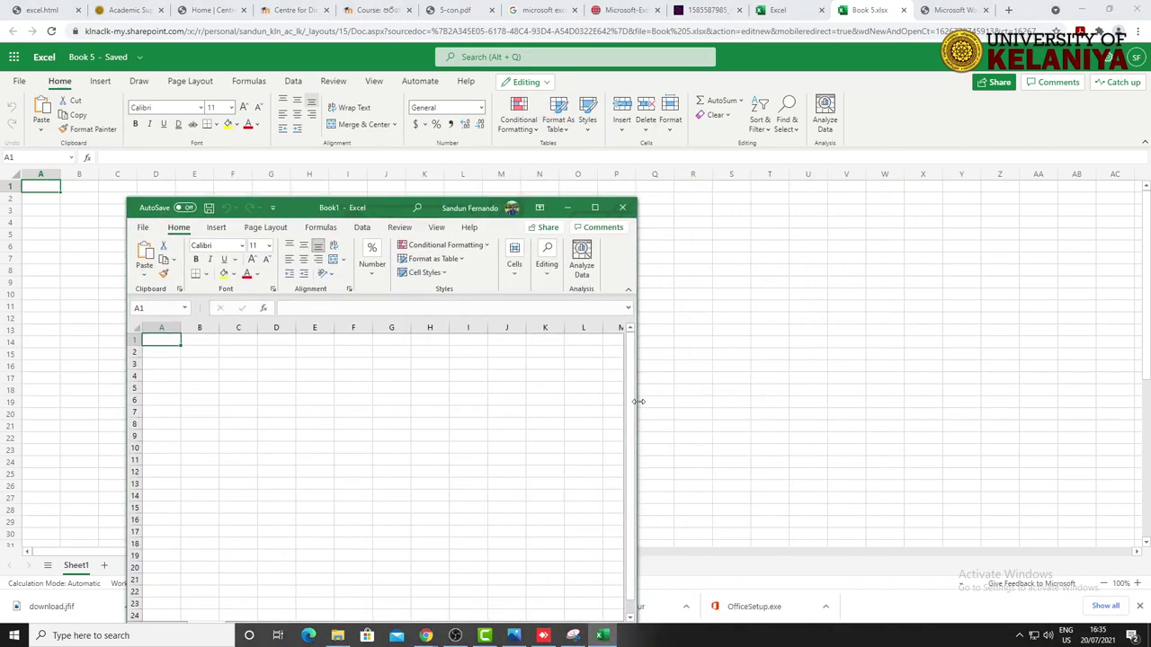
{"action": "left_click_drag", "start_coordinate": [638, 402], "coordinate": [1094, 433]}
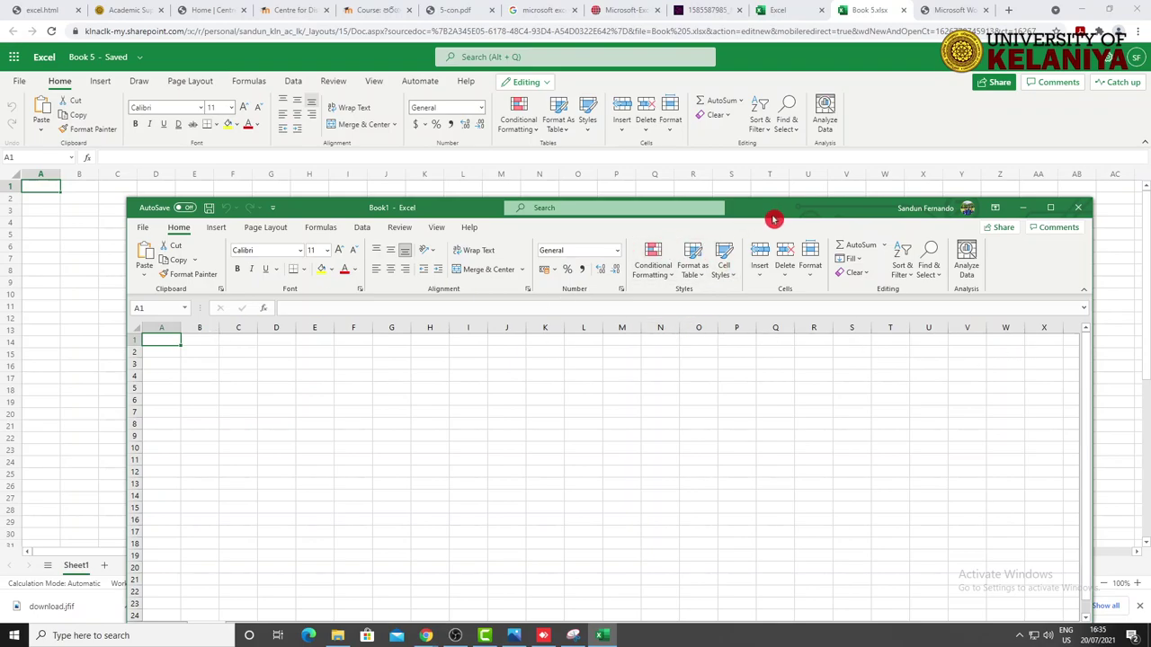
{"action": "left_click_drag", "start_coordinate": [771, 216], "coordinate": [666, 219]}
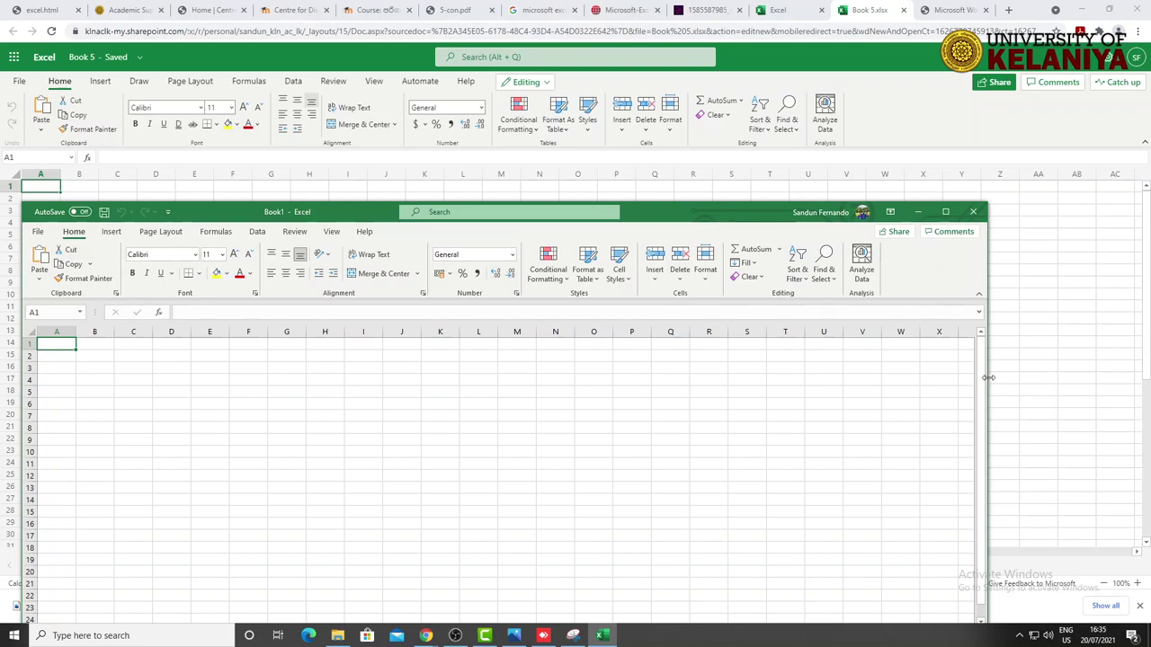
{"action": "left_click_drag", "start_coordinate": [987, 378], "coordinate": [1081, 382]}
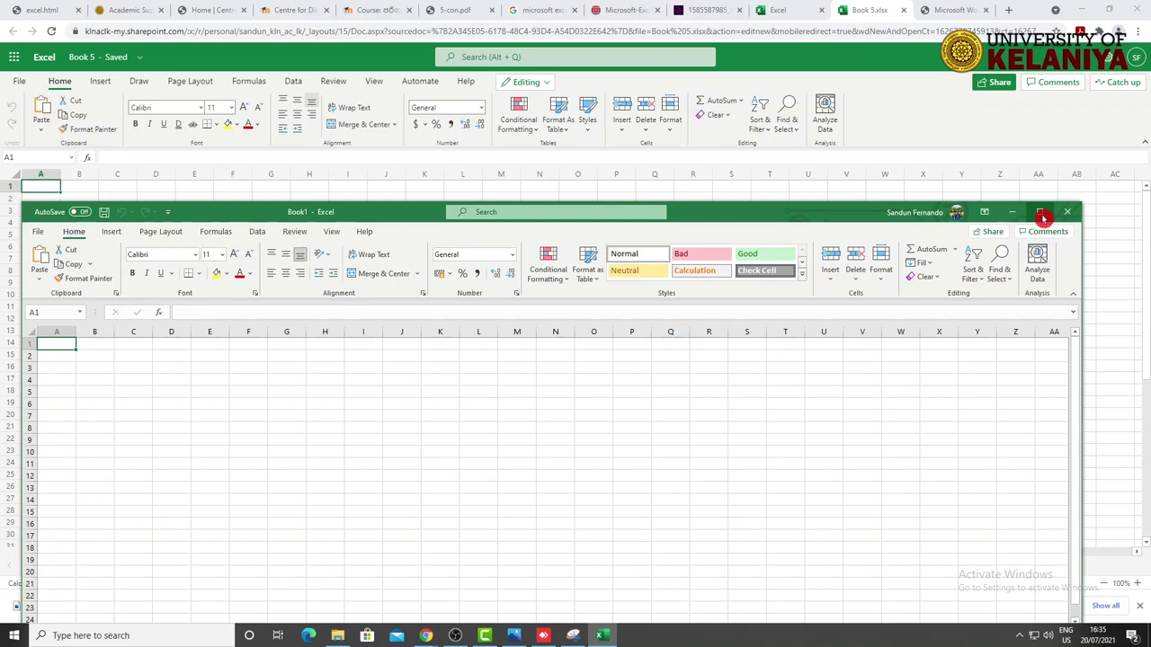
{"action": "left_click", "coordinate": [1040, 213]}
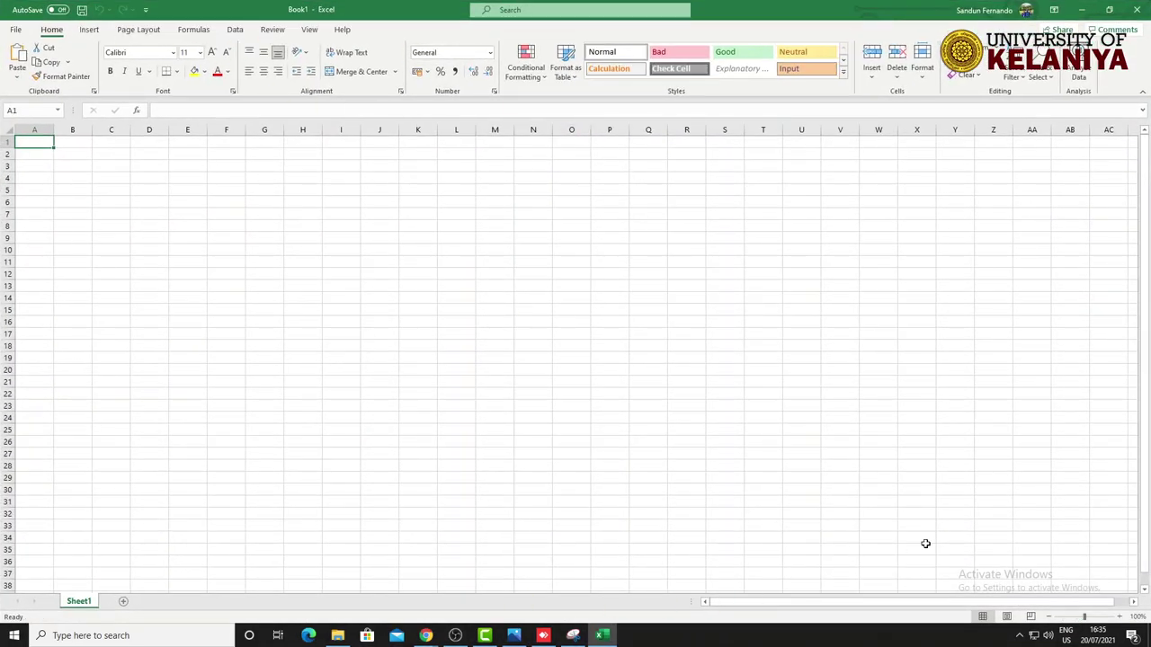
Step: Open cdce-2021-repeat.xlsx from the Recent list and start editing cell G15
{"action": "left_click", "coordinate": [17, 34]}
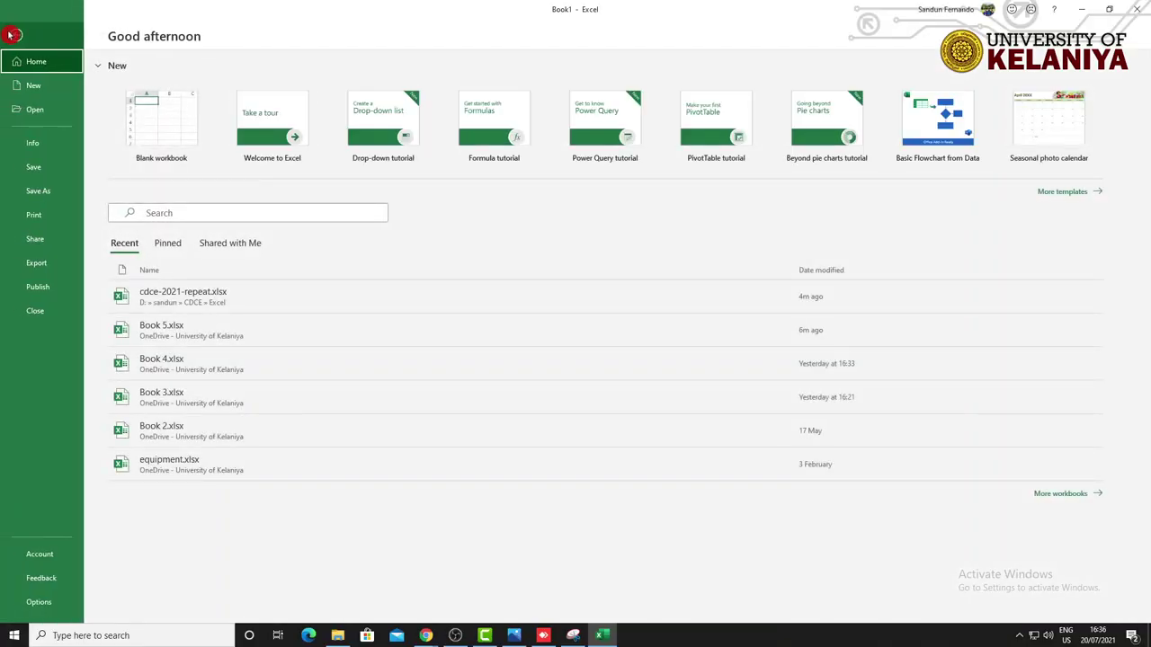
{"action": "left_click", "coordinate": [206, 298]}
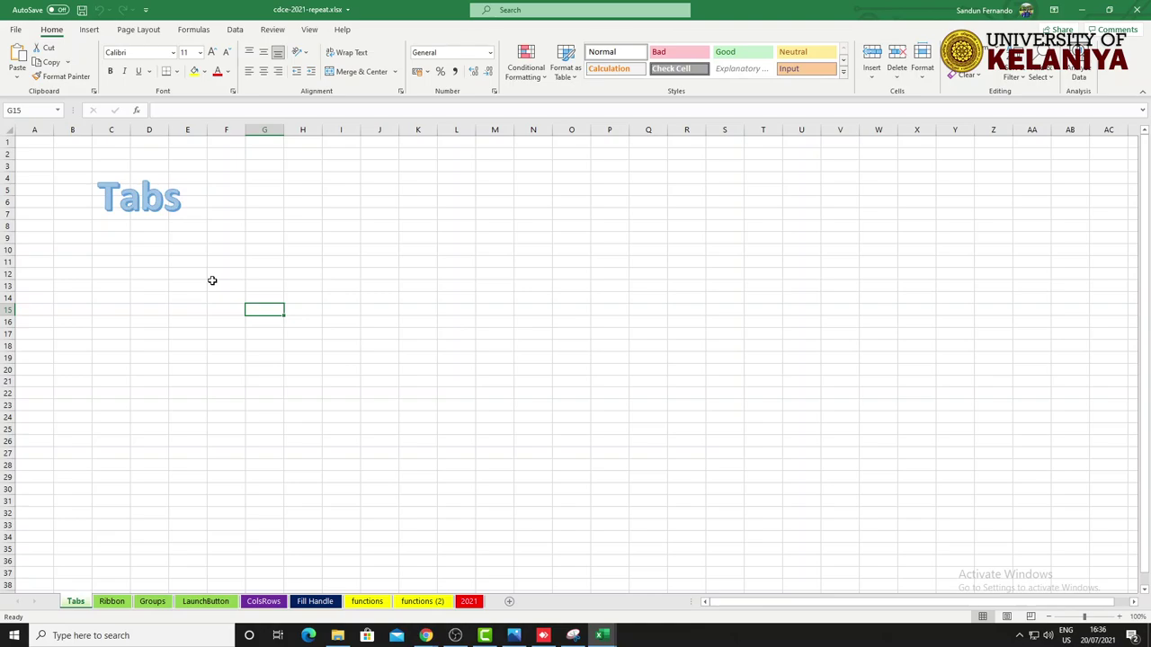
{"action": "key", "text": "F2"}
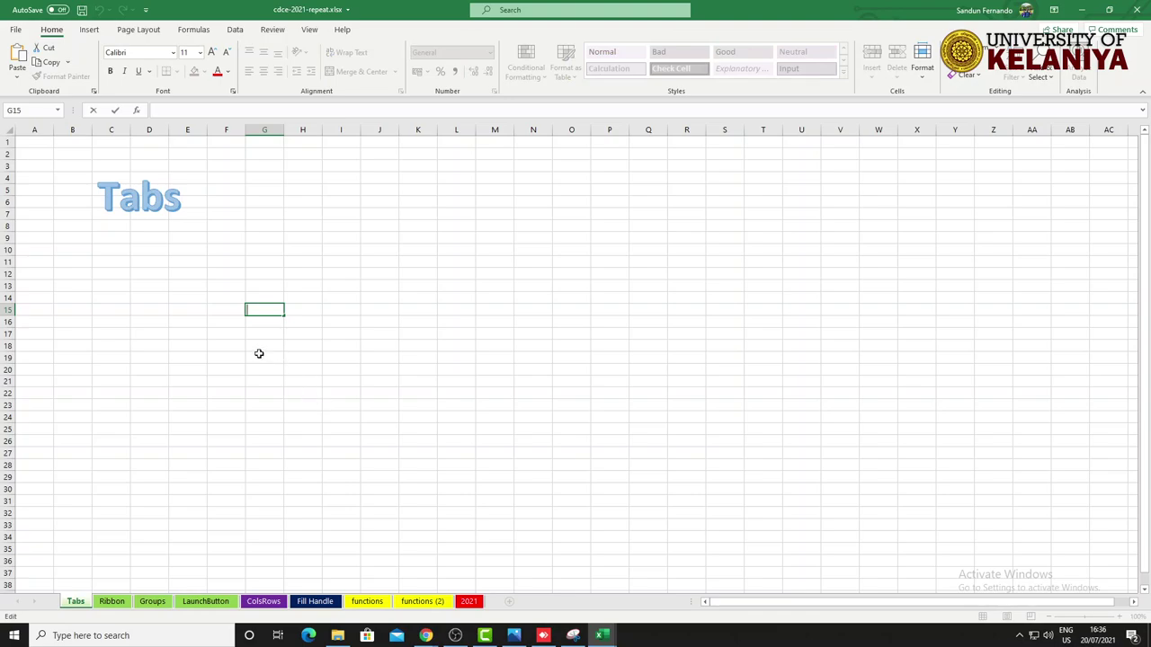
{"action": "left_click", "coordinate": [259, 353]}
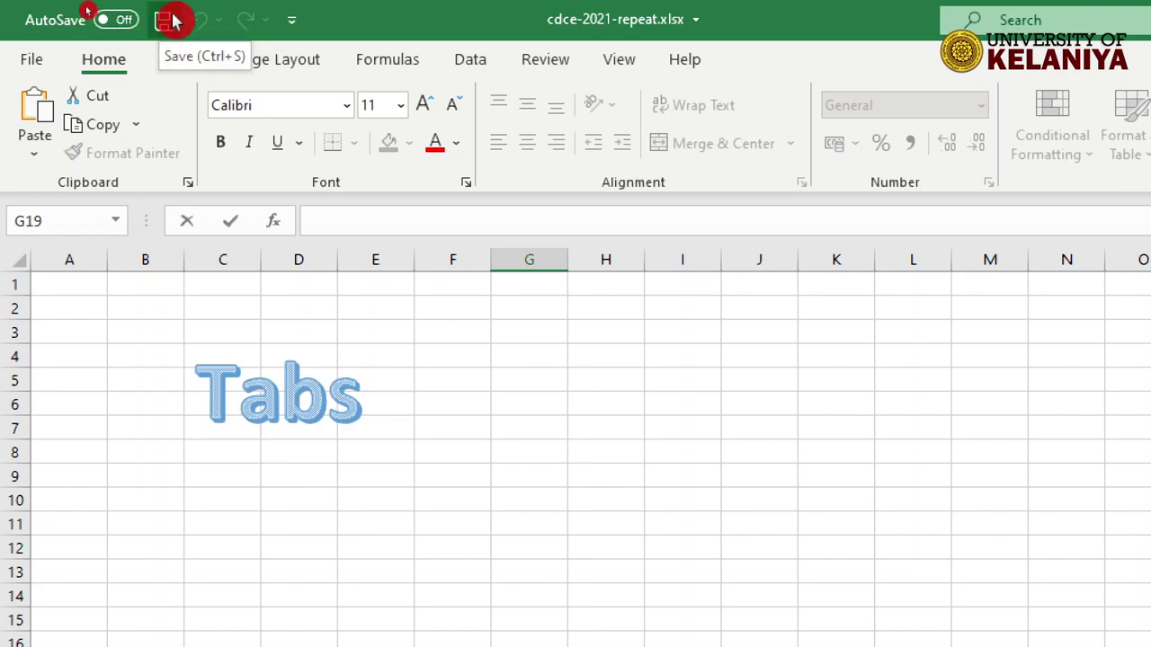
Step: Save cdce-2021-repeat.xlsx and add New to the Quick Access Toolbar
{"action": "left_click", "coordinate": [165, 26]}
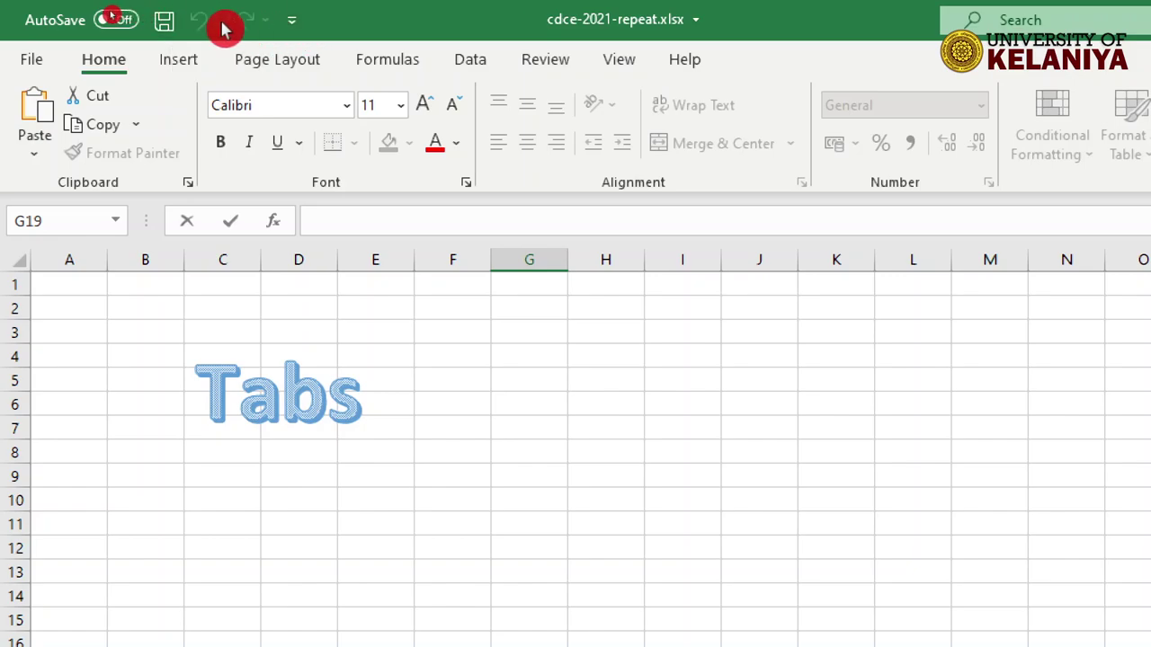
{"action": "left_click", "coordinate": [294, 21]}
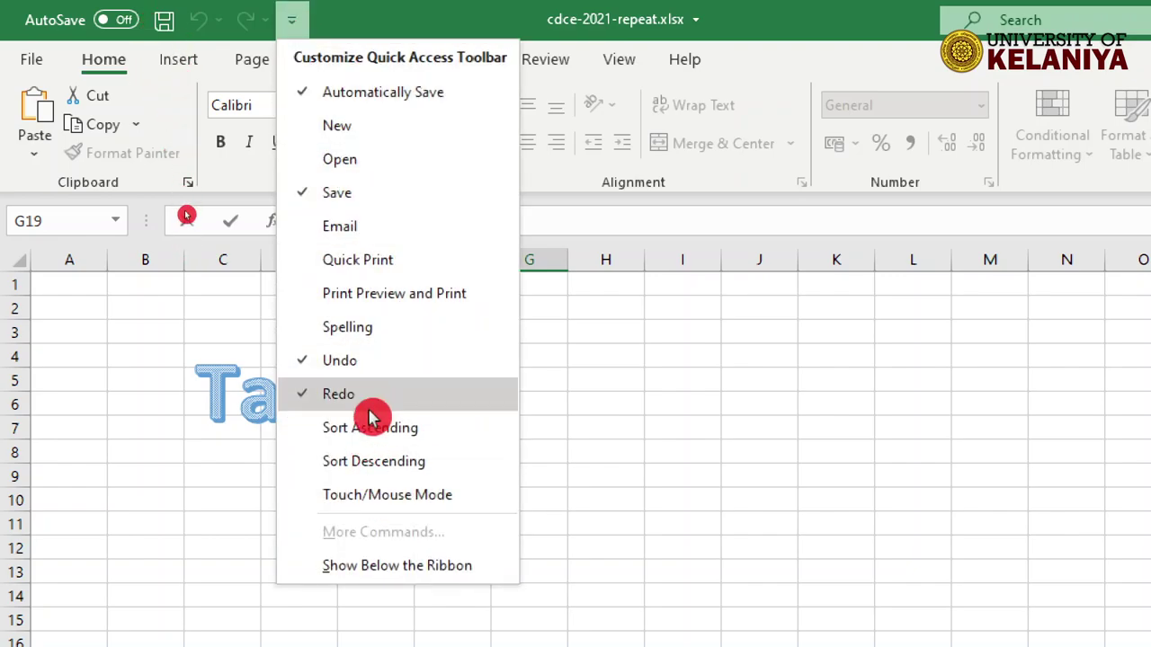
{"action": "left_click", "coordinate": [328, 131]}
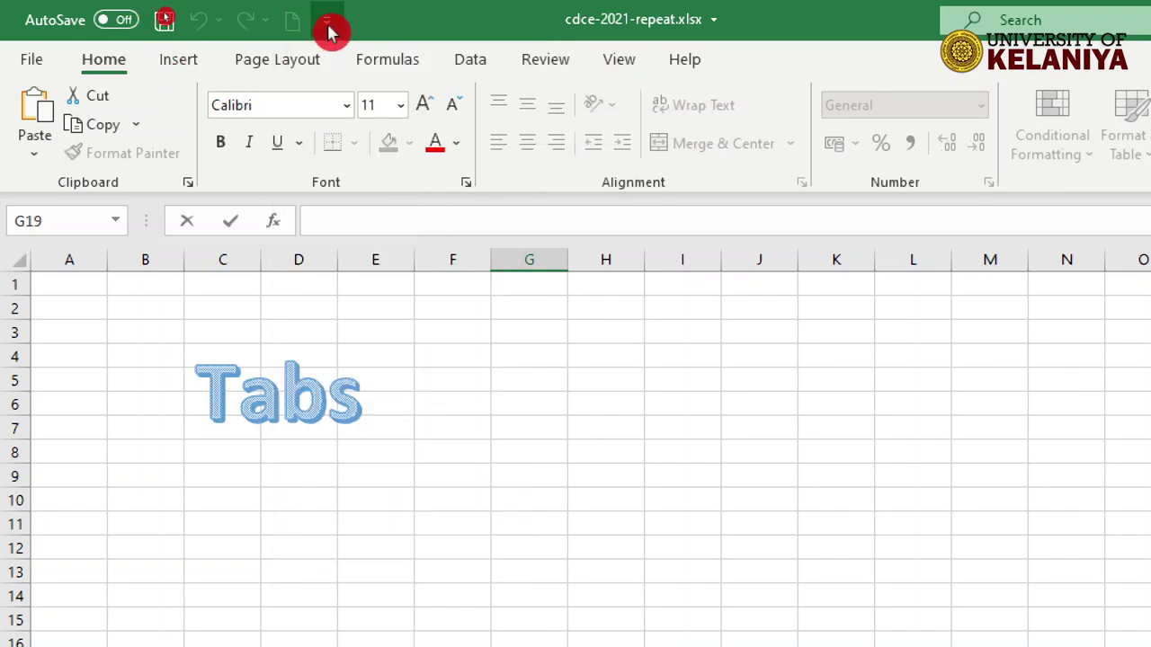
{"action": "left_click", "coordinate": [327, 22]}
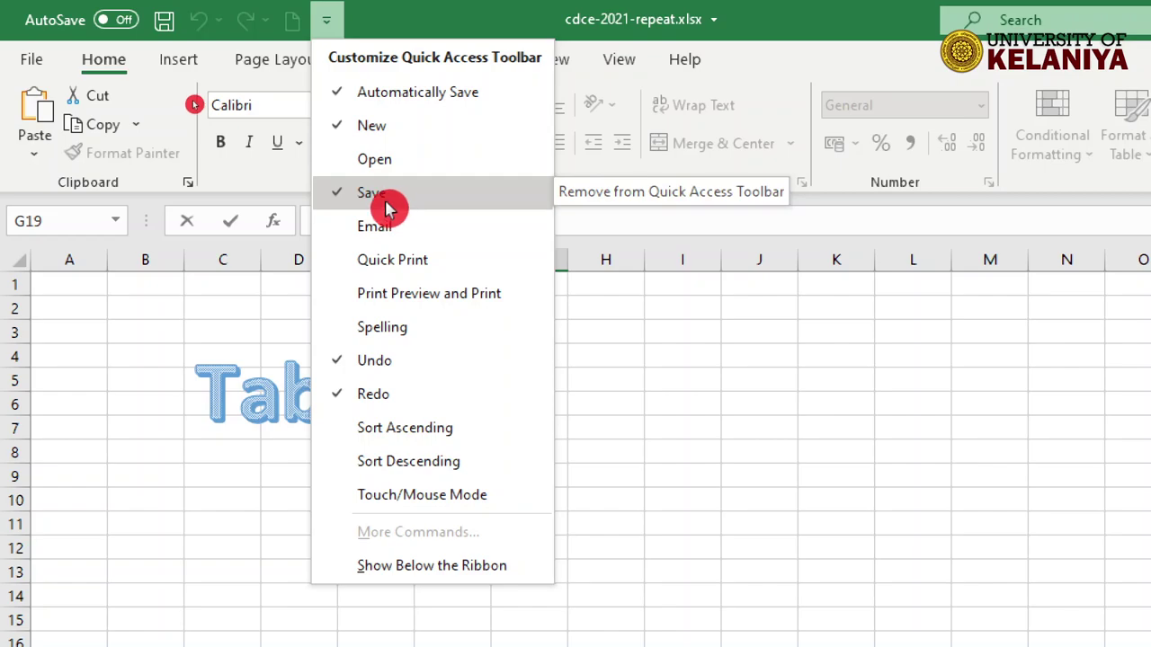
{"action": "left_click", "coordinate": [259, 319]}
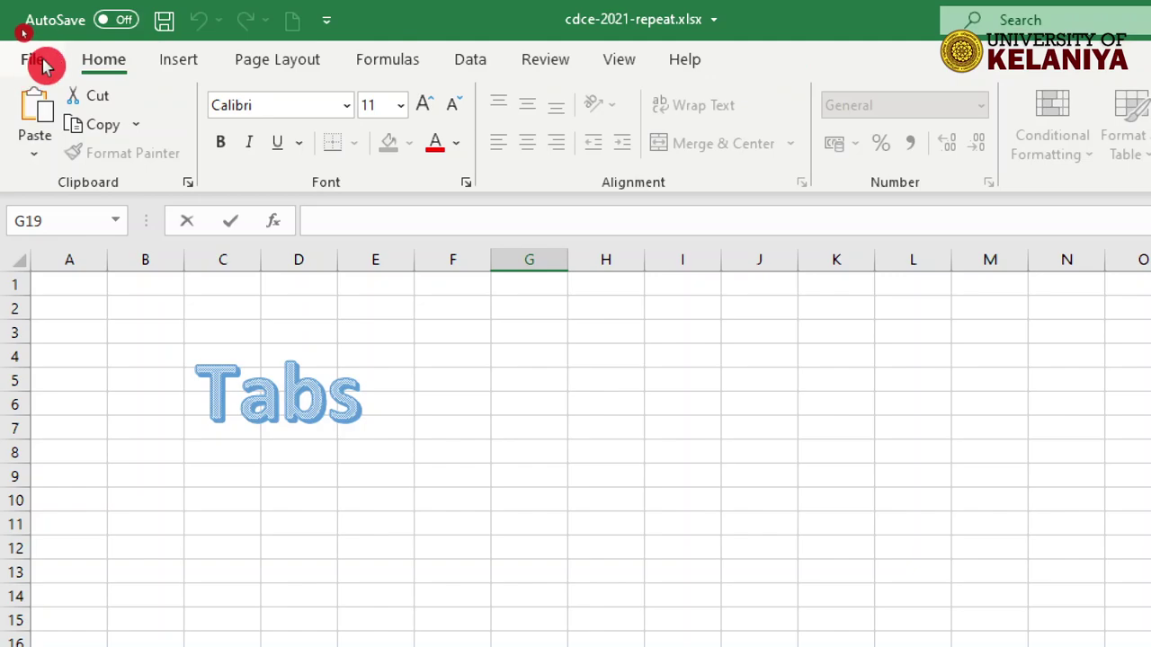
{"action": "left_click", "coordinate": [191, 69]}
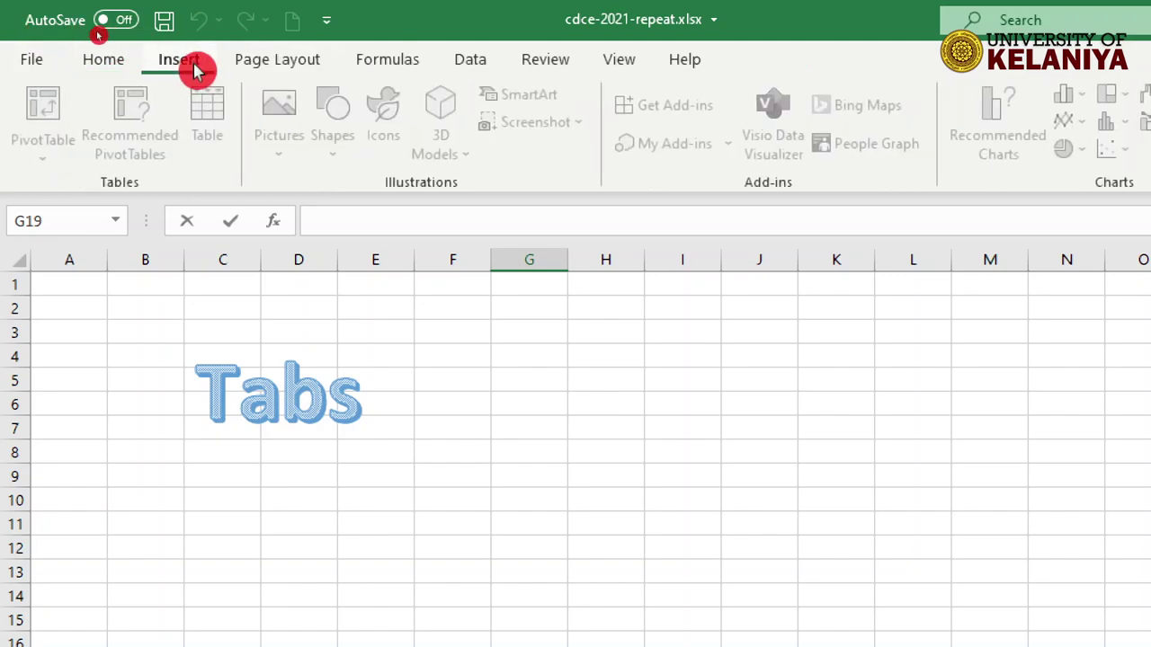
{"action": "left_click", "coordinate": [293, 66]}
{"action": "left_click", "coordinate": [402, 65]}
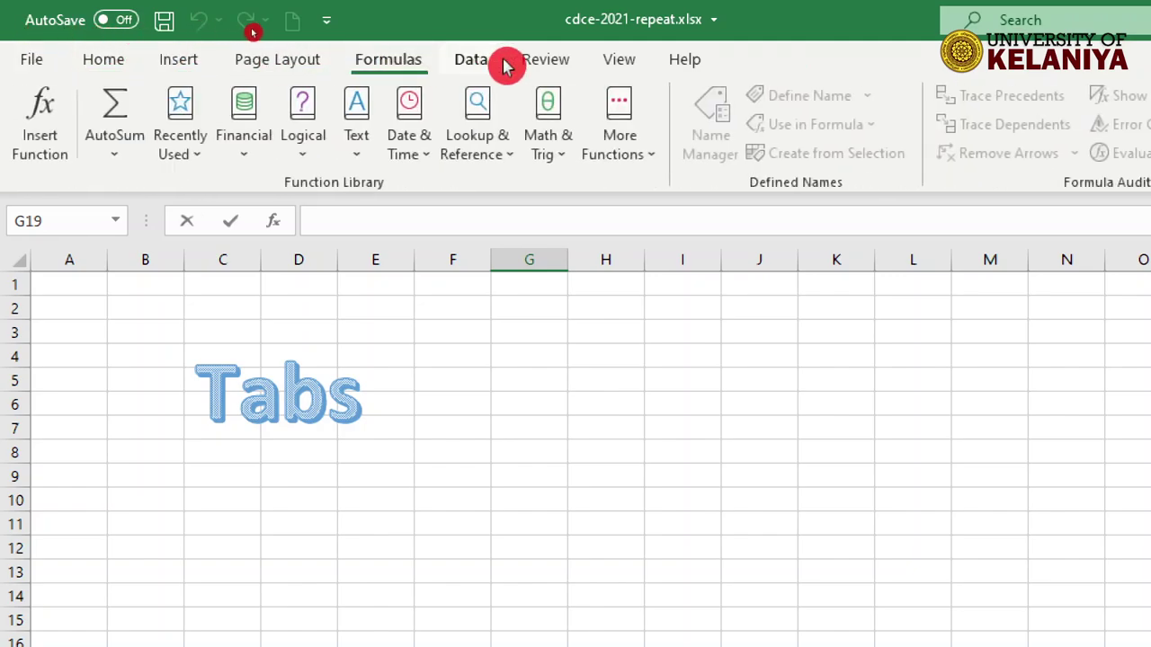
{"action": "left_click", "coordinate": [482, 62]}
{"action": "left_click", "coordinate": [564, 70]}
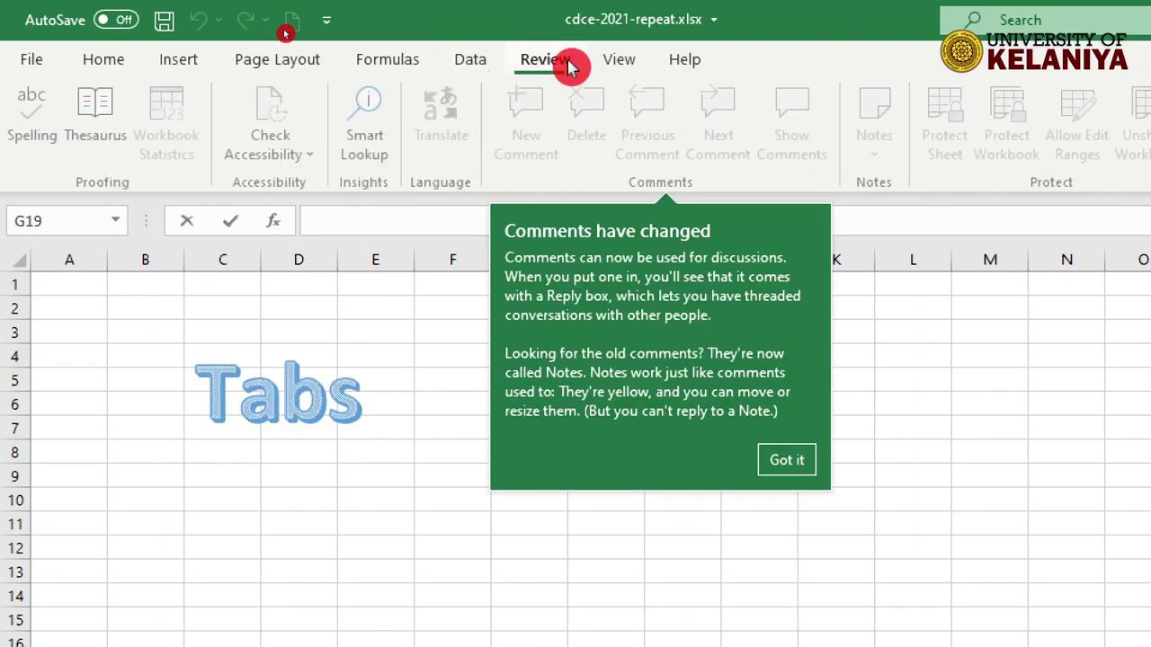
{"action": "left_click", "coordinate": [632, 65]}
{"action": "left_click", "coordinate": [694, 72]}
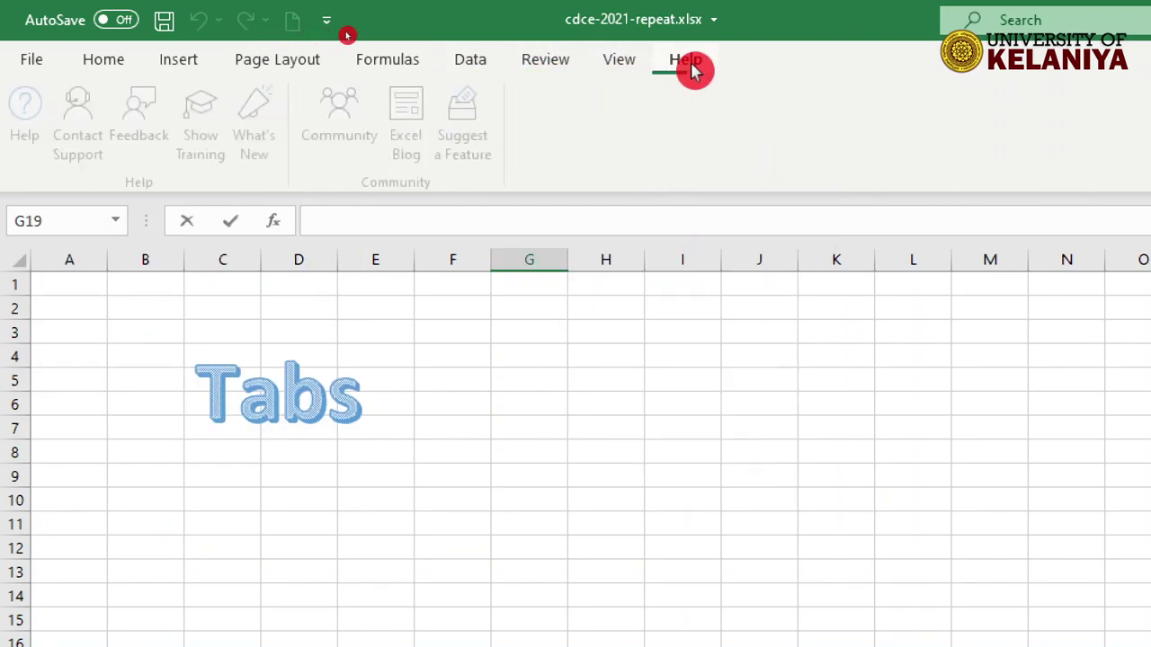
{"action": "left_click", "coordinate": [184, 59]}
{"action": "left_click", "coordinate": [106, 62]}
{"action": "left_click", "coordinate": [184, 65]}
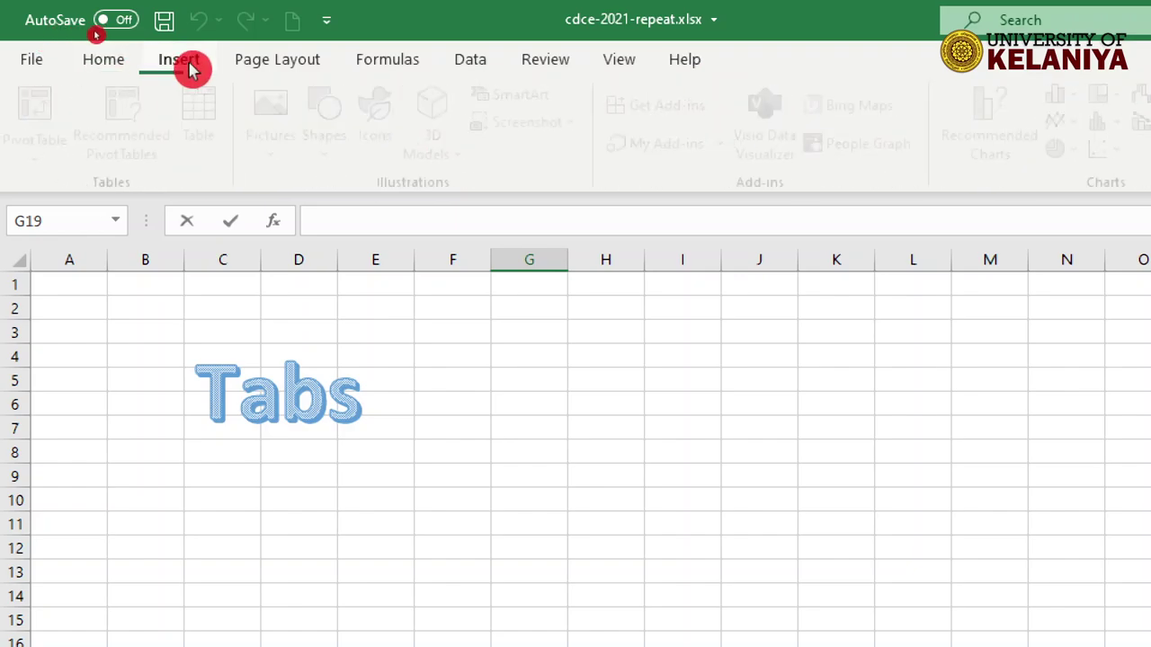
{"action": "left_click", "coordinate": [286, 63]}
{"action": "left_click", "coordinate": [409, 63]}
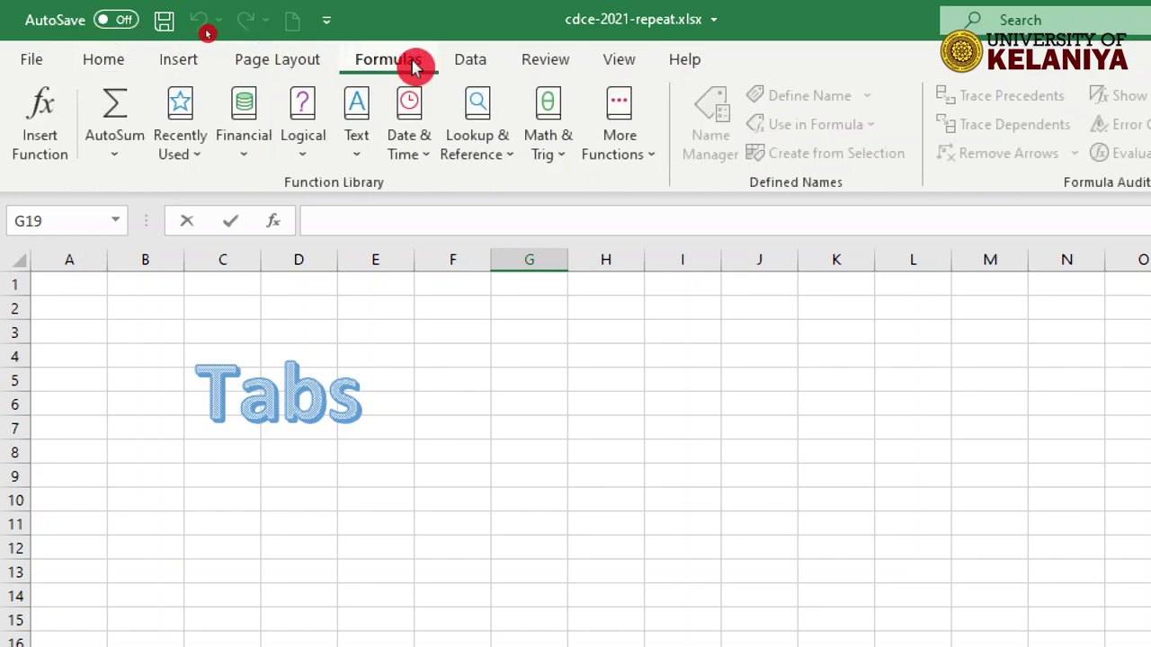
{"action": "left_click", "coordinate": [471, 67]}
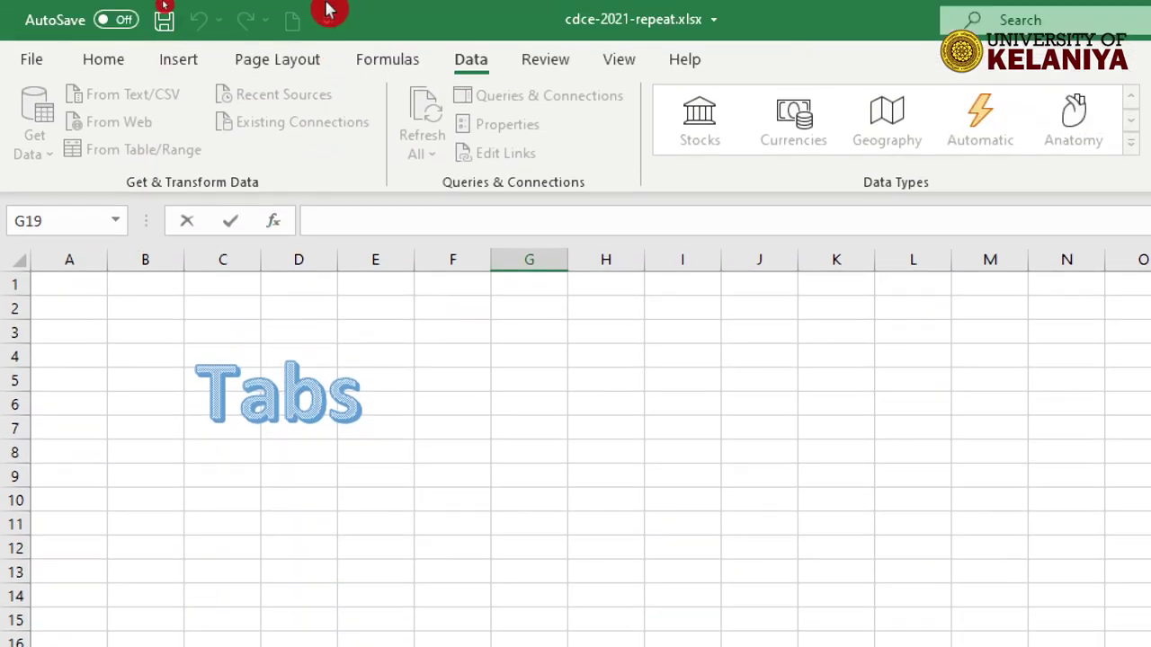
{"action": "left_click", "coordinate": [292, 61]}
{"action": "left_click", "coordinate": [403, 72]}
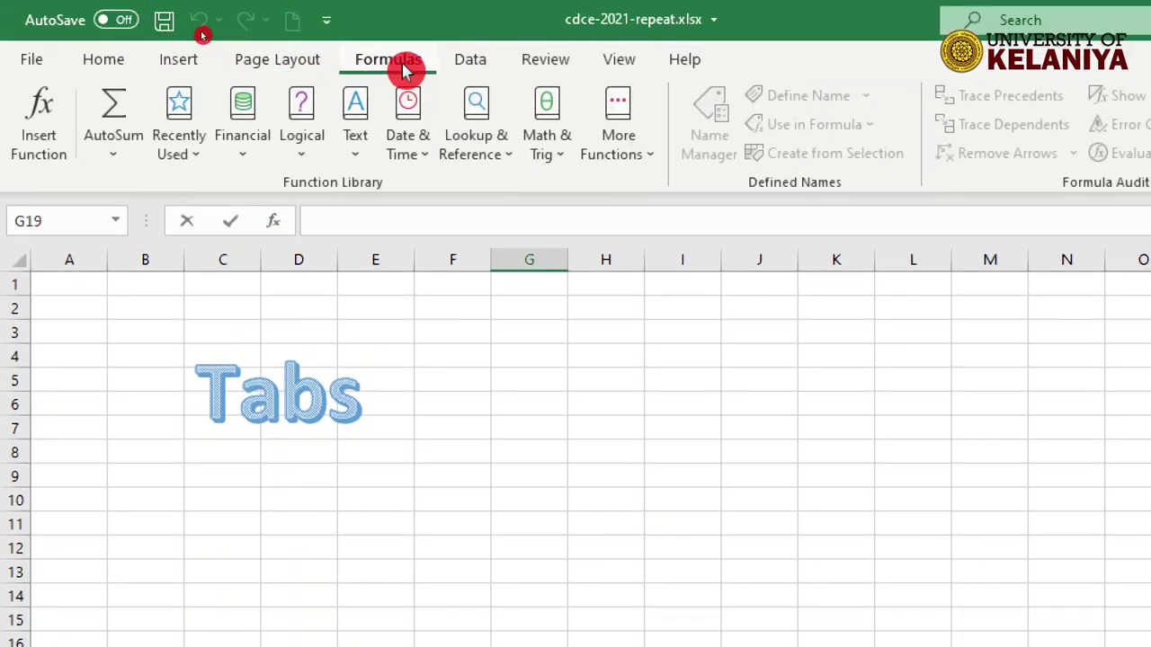
{"action": "left_click", "coordinate": [478, 63]}
{"action": "left_click", "coordinate": [559, 70]}
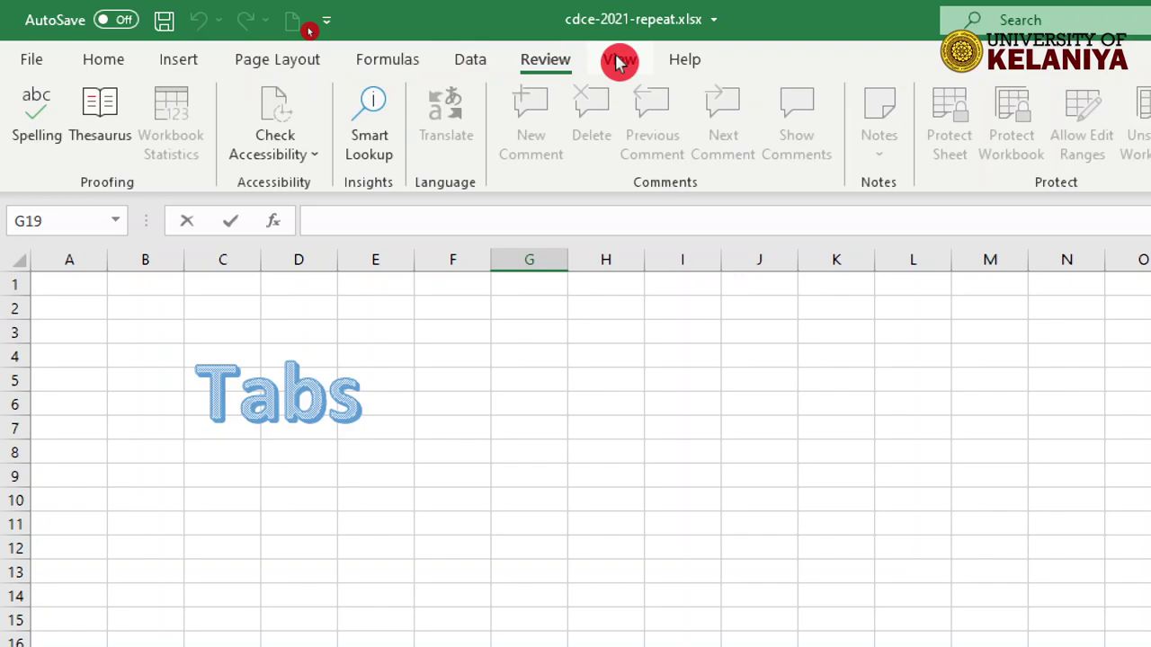
{"action": "left_click", "coordinate": [611, 63]}
{"action": "left_click", "coordinate": [529, 66]}
{"action": "left_click", "coordinate": [443, 69]}
{"action": "left_click", "coordinate": [387, 64]}
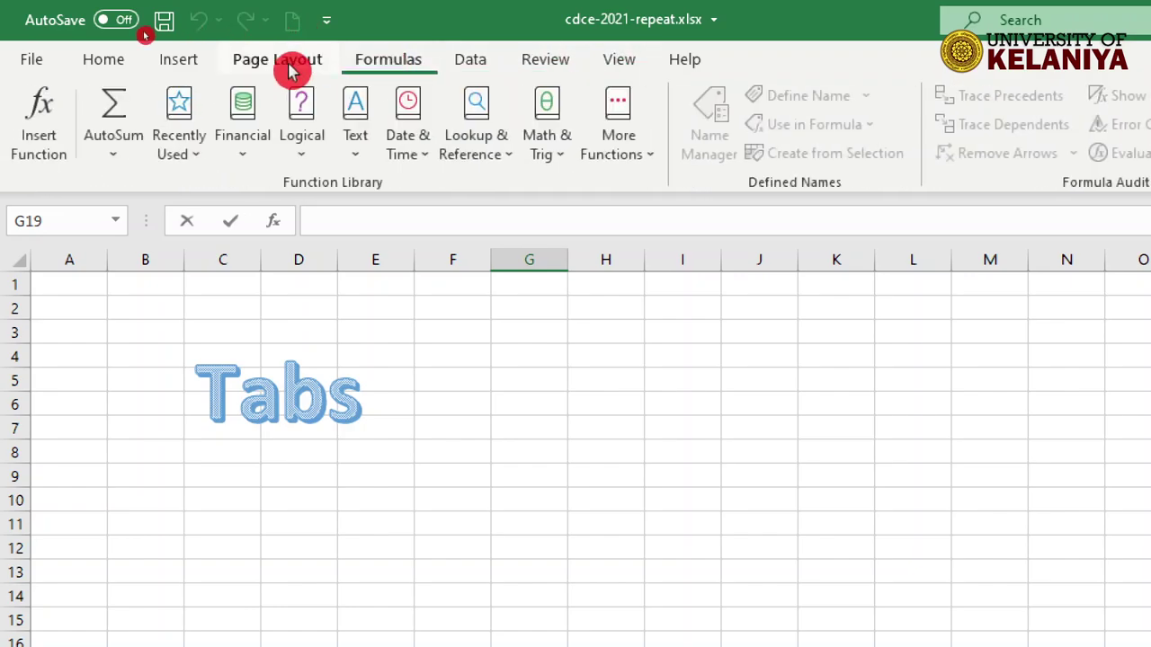
{"action": "left_click", "coordinate": [288, 68]}
{"action": "left_click", "coordinate": [166, 69]}
{"action": "left_click", "coordinate": [103, 66]}
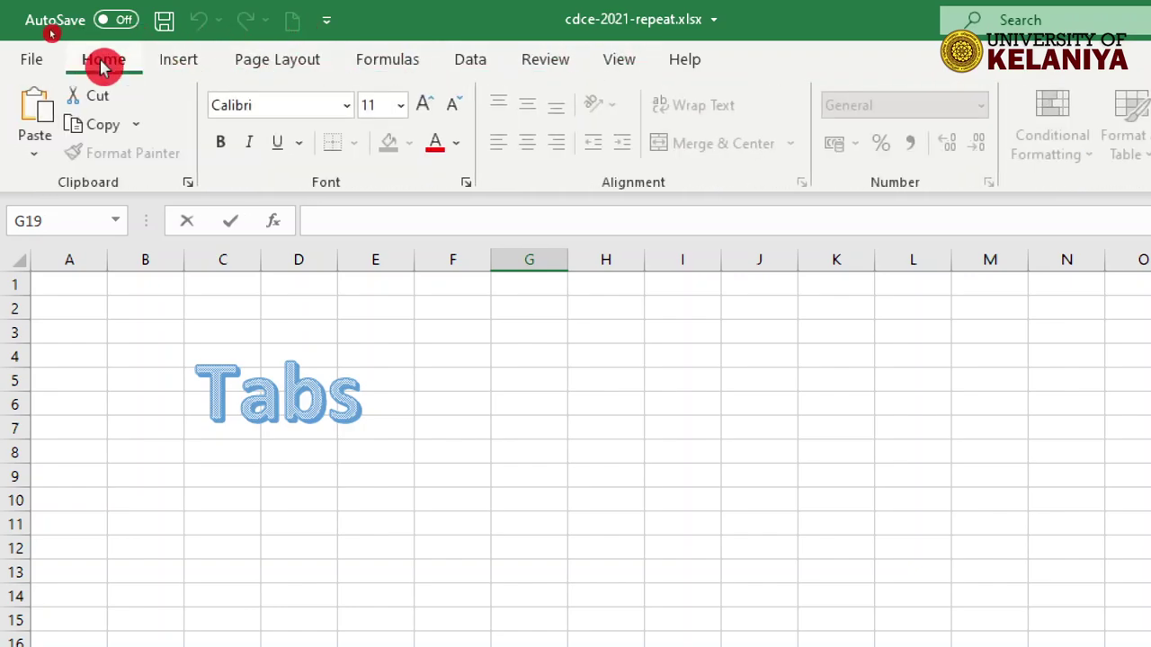
{"action": "left_click", "coordinate": [171, 61]}
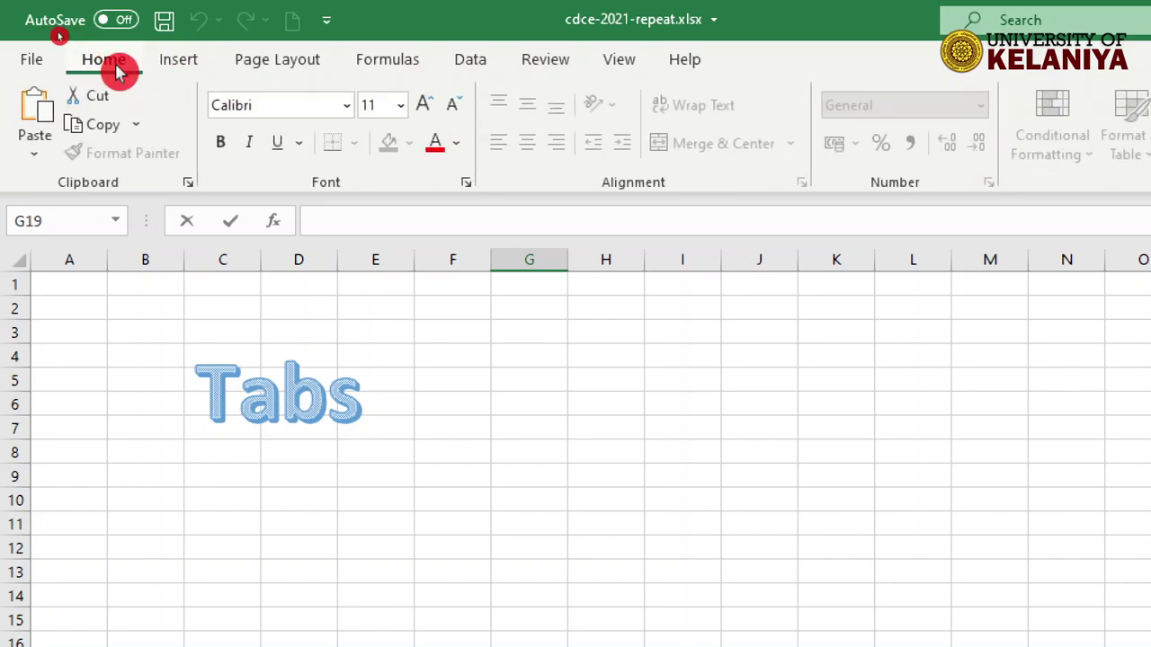
{"action": "left_click", "coordinate": [182, 67]}
{"action": "left_click", "coordinate": [106, 63]}
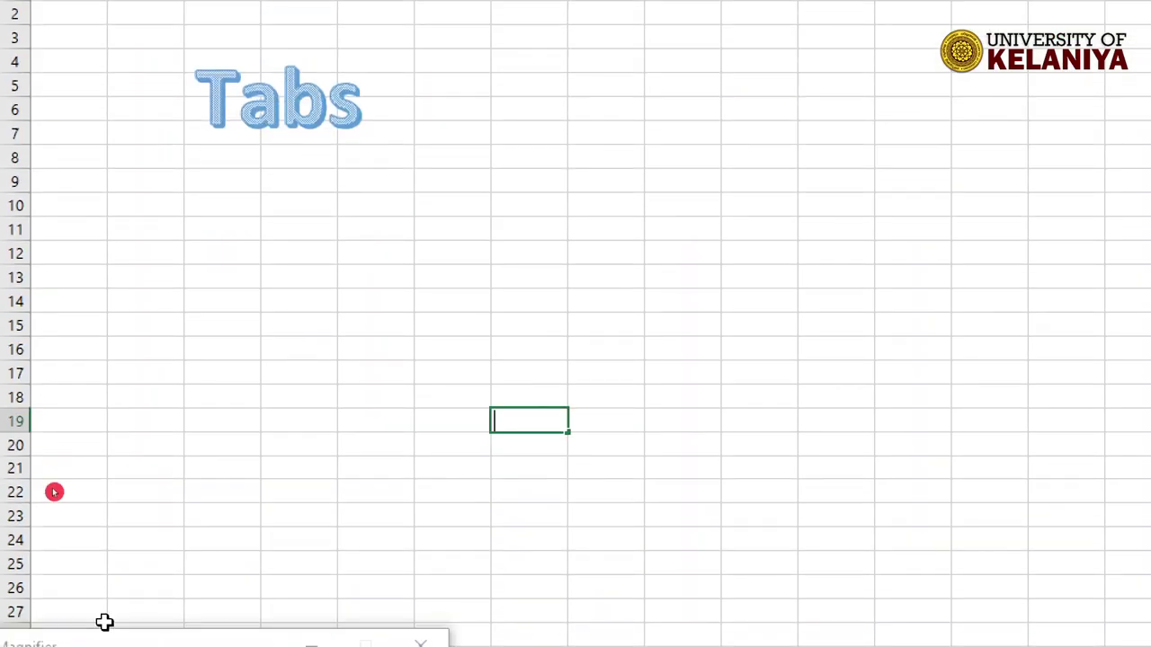
{"action": "key", "text": "super"}
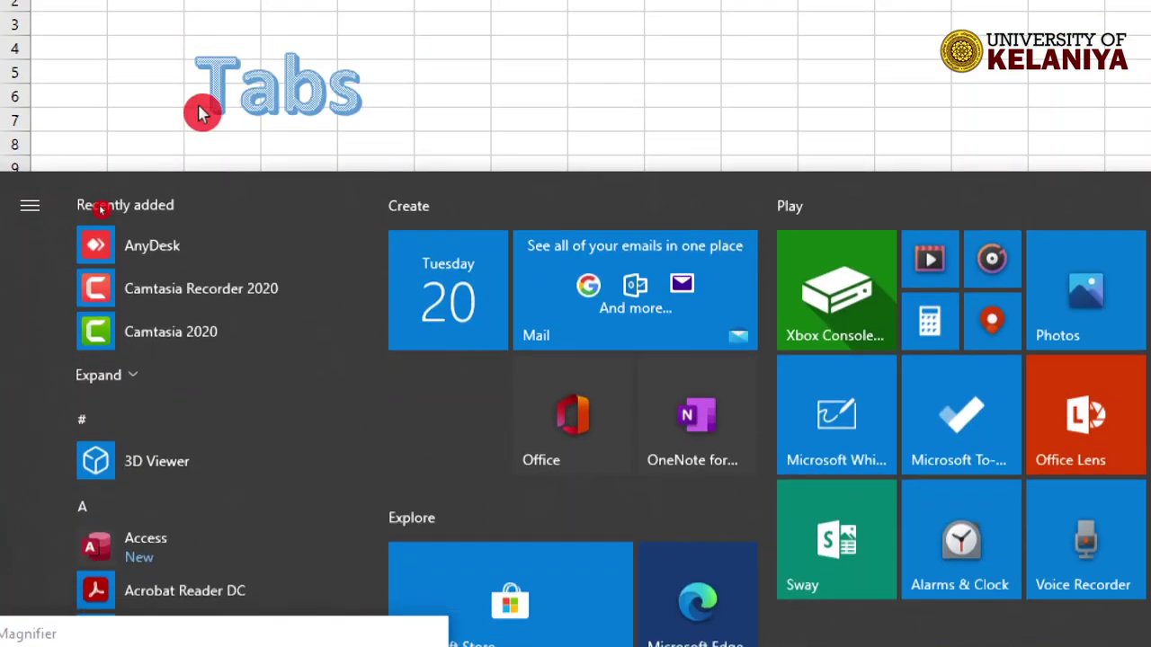
{"action": "left_click", "coordinate": [200, 113]}
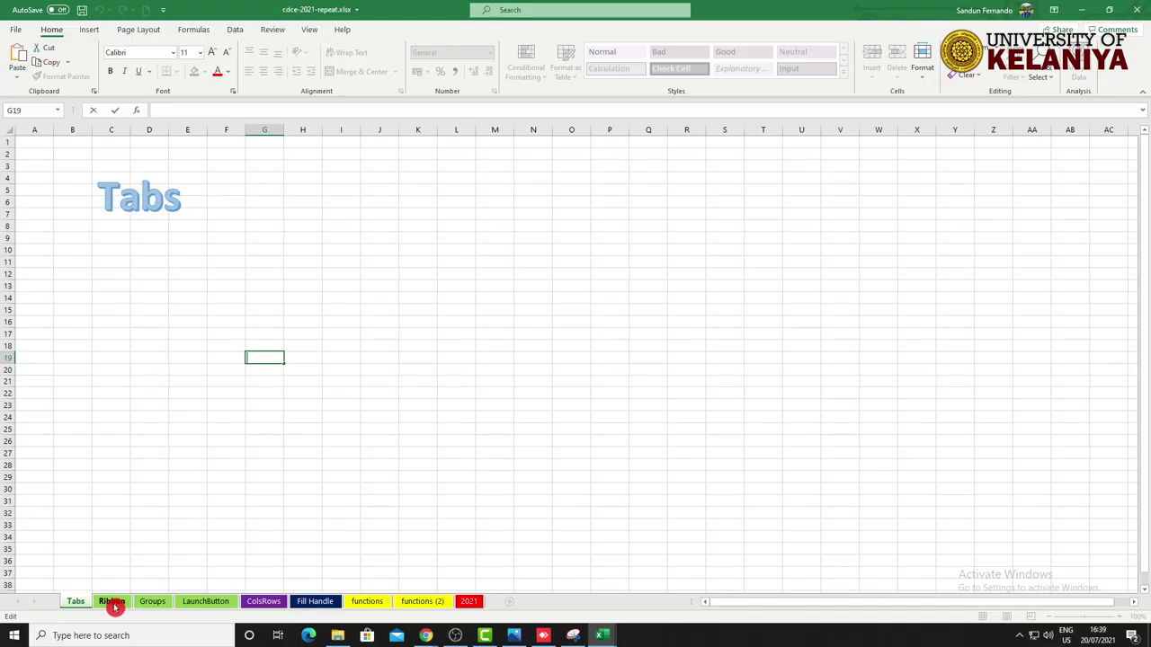
Step: Switch to the Ribbon sheet and browse the Insert and Page Layout ribbon tabs
{"action": "left_click", "coordinate": [114, 604]}
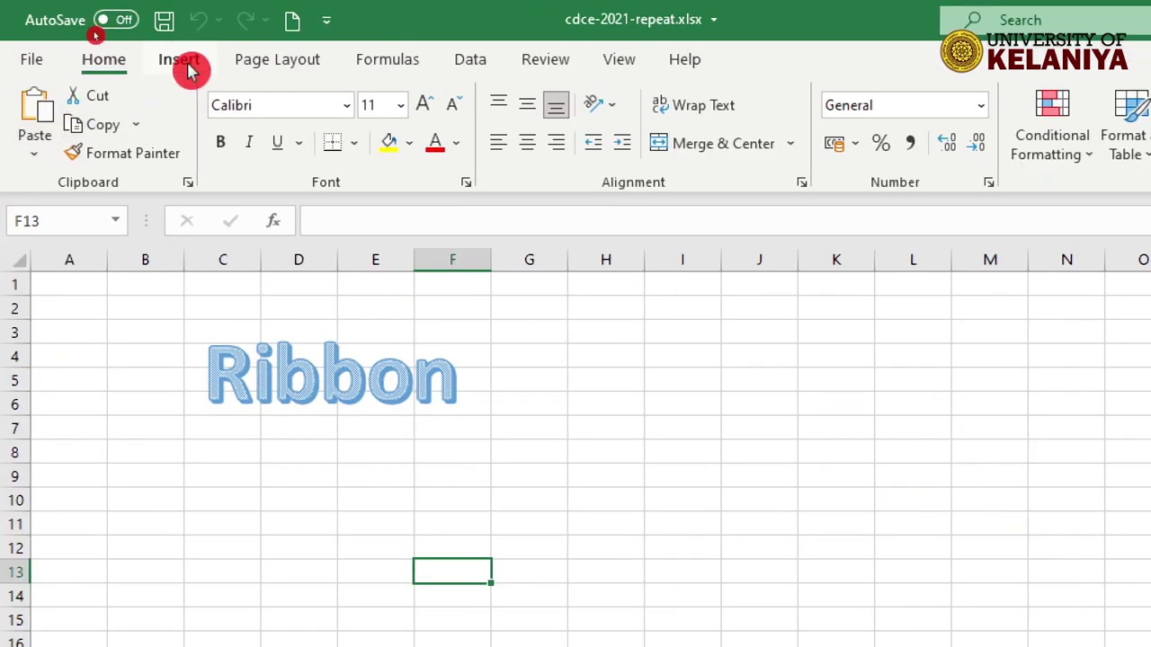
{"action": "left_click", "coordinate": [191, 68]}
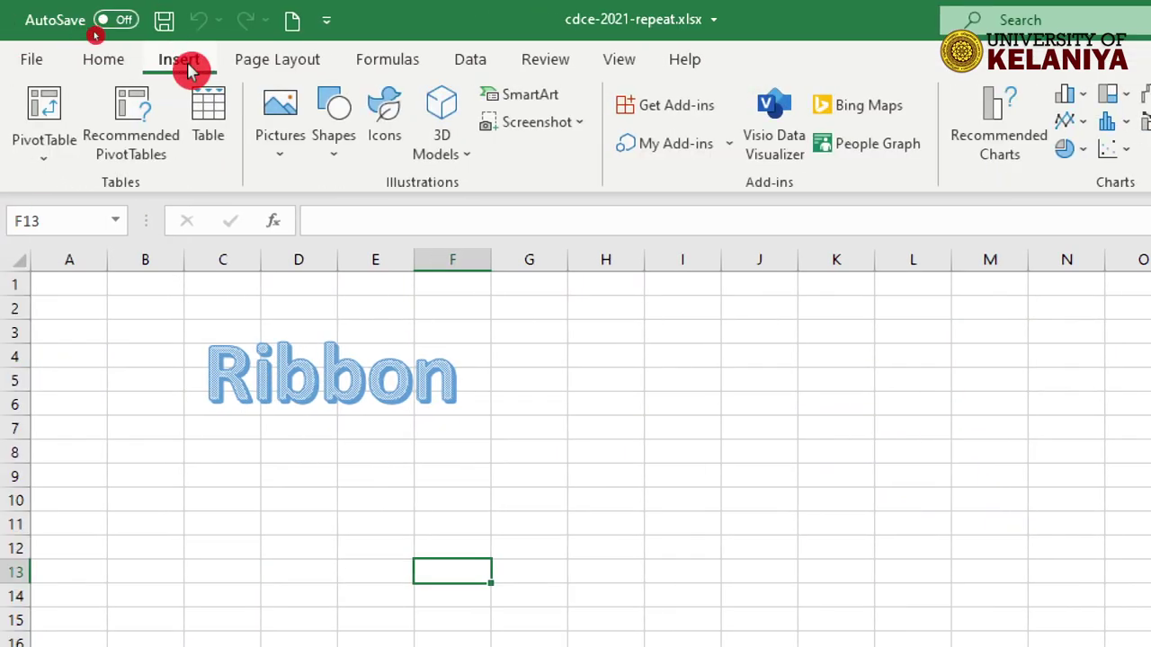
{"action": "left_click", "coordinate": [290, 67]}
{"action": "left_click", "coordinate": [190, 68]}
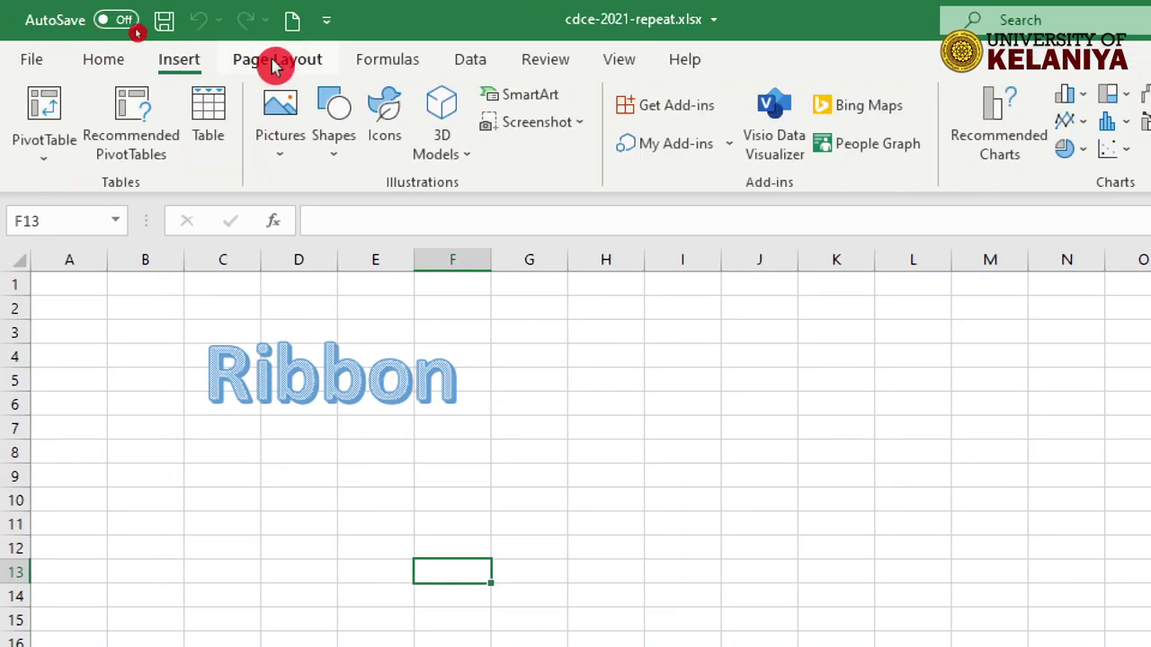
{"action": "left_click", "coordinate": [275, 62]}
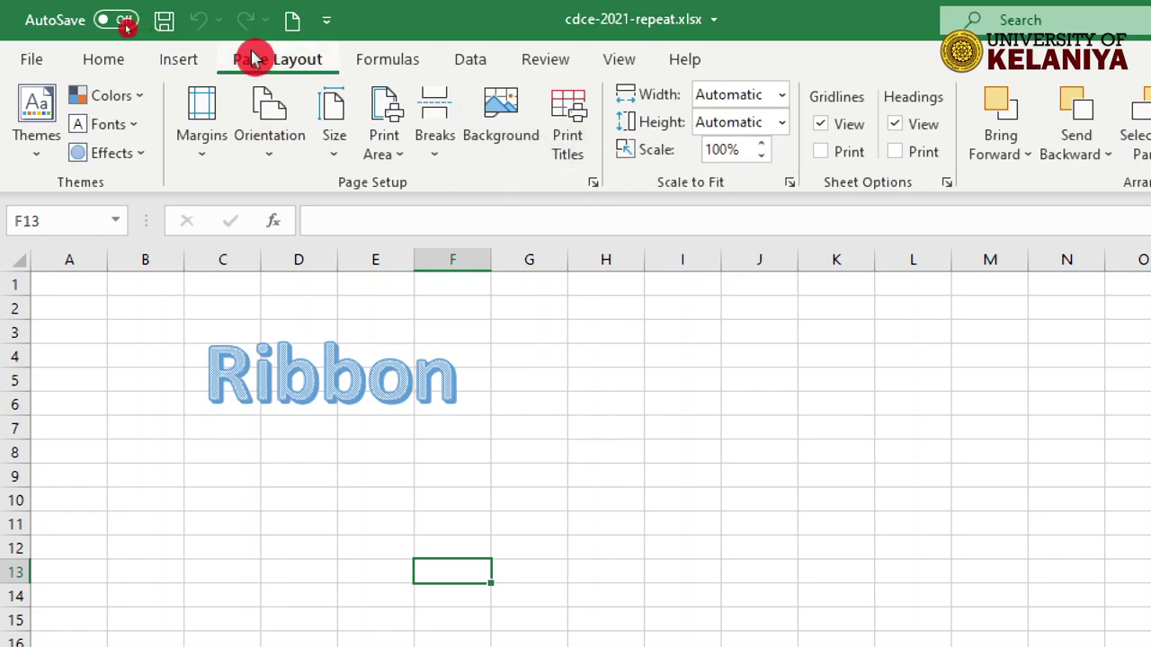
Step: Show the Formulas tab, collapse the ribbon to tab names only, and expand the formula bar
{"action": "left_click", "coordinate": [396, 61]}
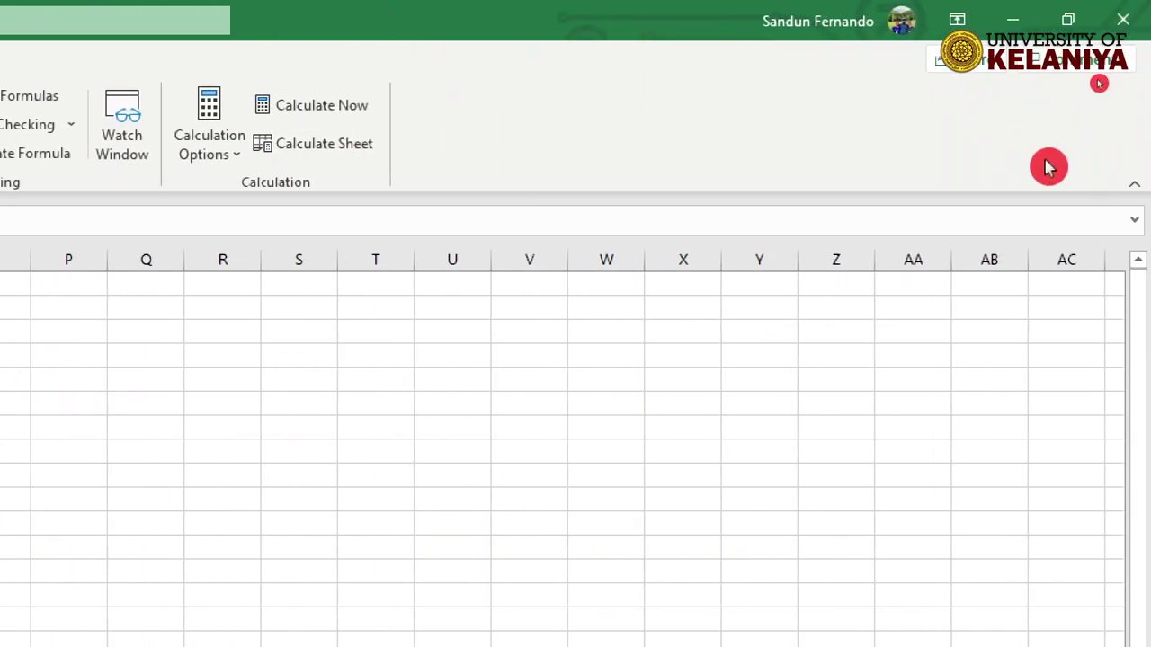
{"action": "left_click", "coordinate": [1139, 188]}
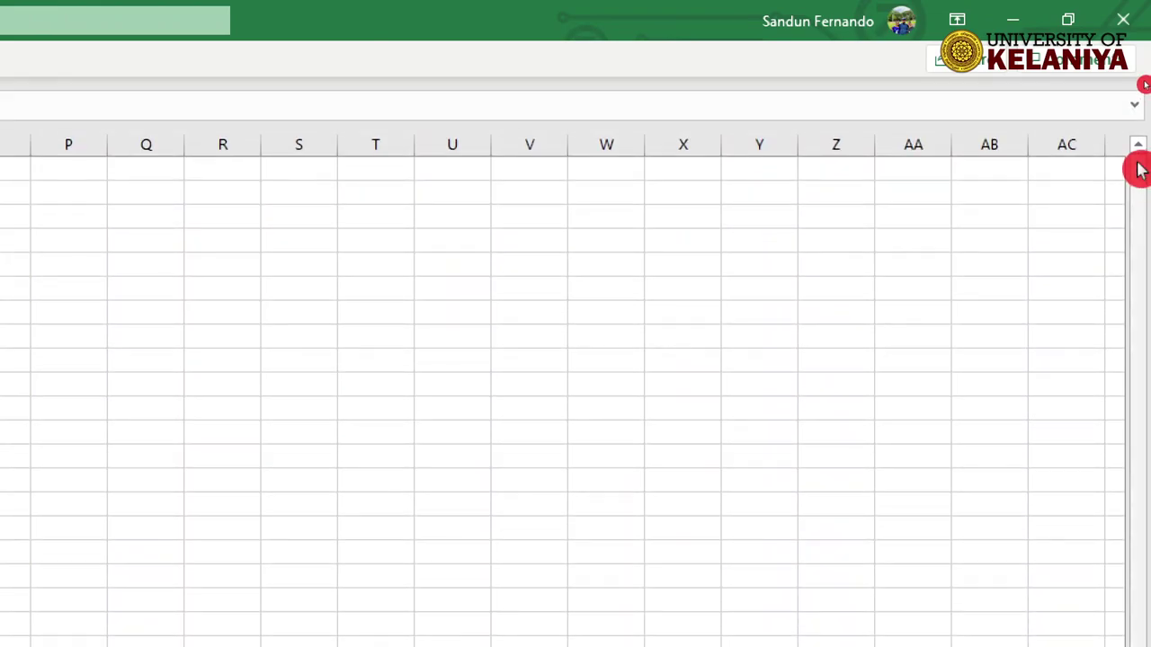
{"action": "left_click", "coordinate": [1136, 109]}
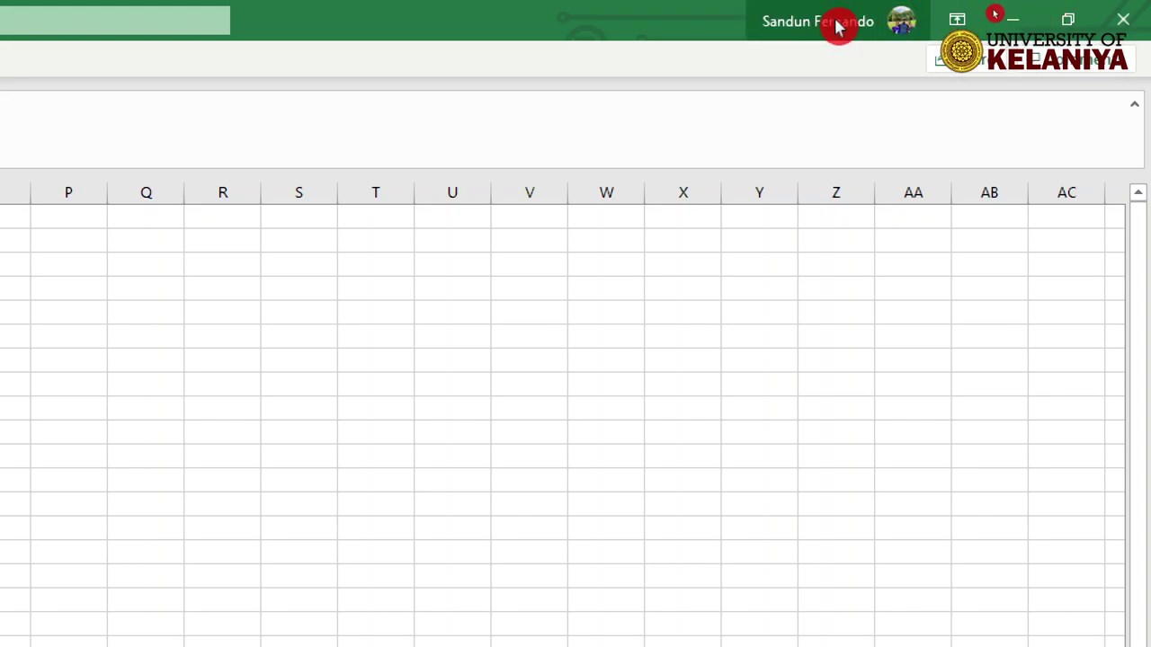
Step: Pin the ribbon open using the Show Tabs and Commands display option
{"action": "left_click", "coordinate": [963, 23]}
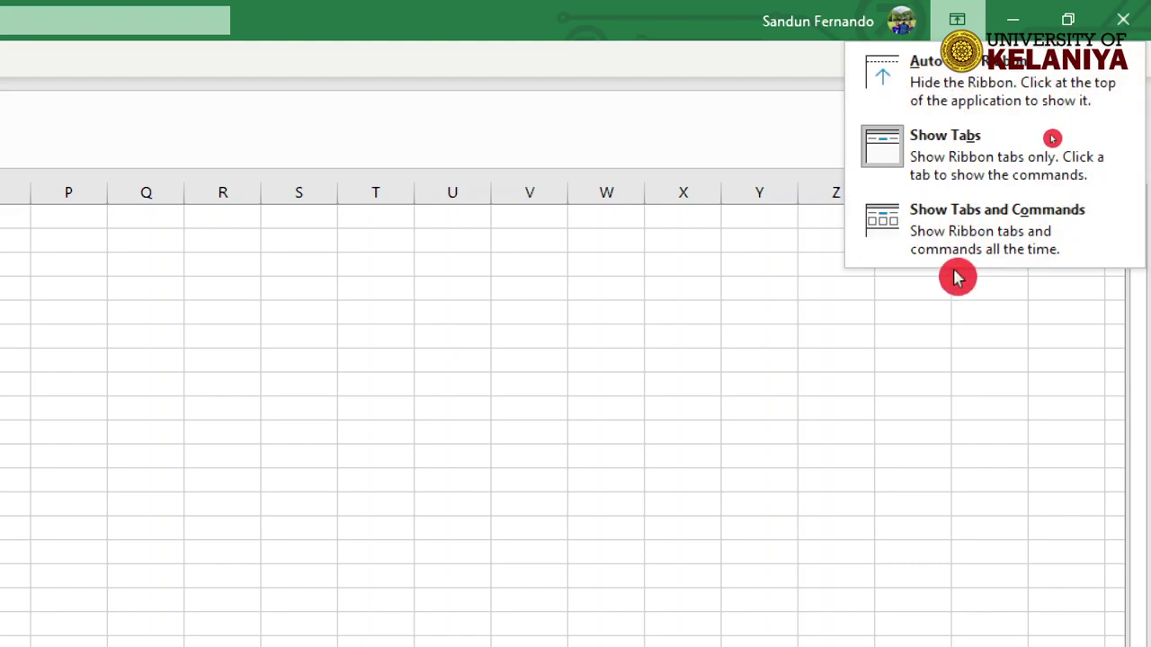
{"action": "left_click", "coordinate": [1021, 239]}
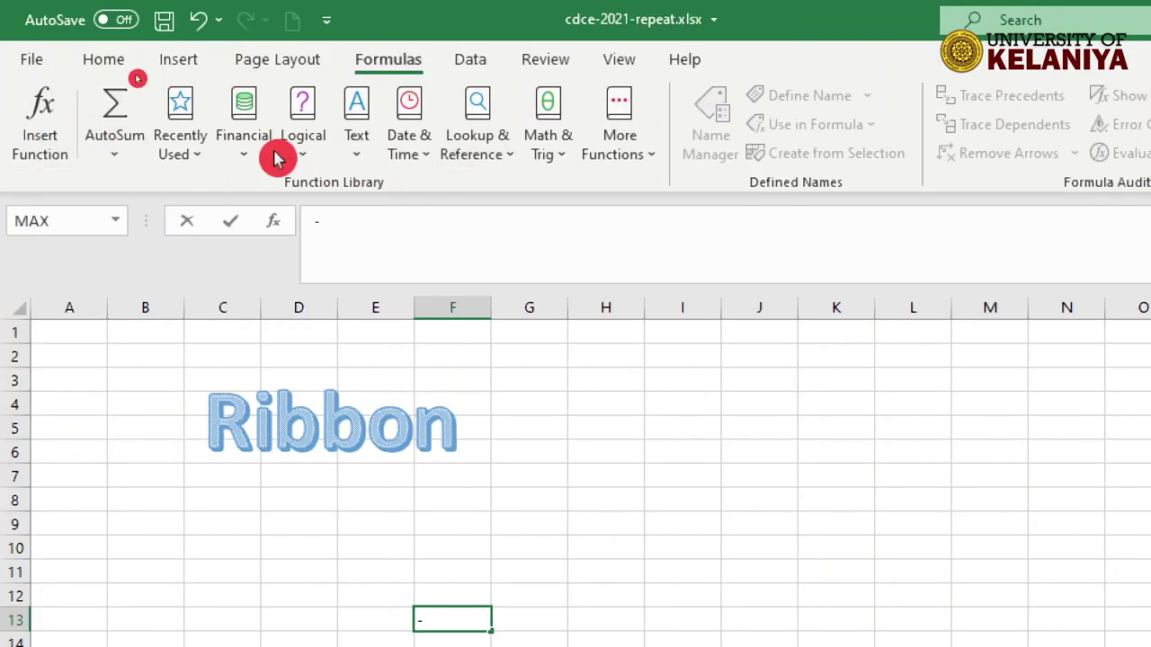
Step: Browse back and forth through the Home, Insert, Page Layout and Formulas ribbon tabs
{"action": "left_click", "coordinate": [102, 65]}
{"action": "left_click", "coordinate": [185, 72]}
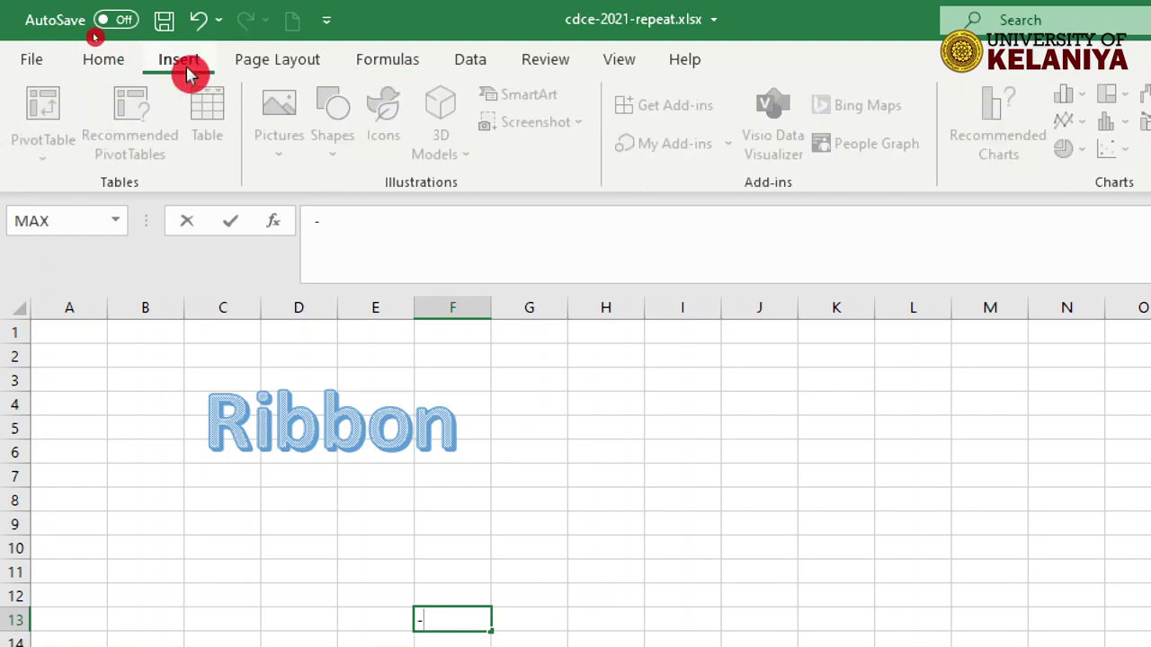
{"action": "left_click", "coordinate": [290, 72]}
{"action": "left_click", "coordinate": [396, 74]}
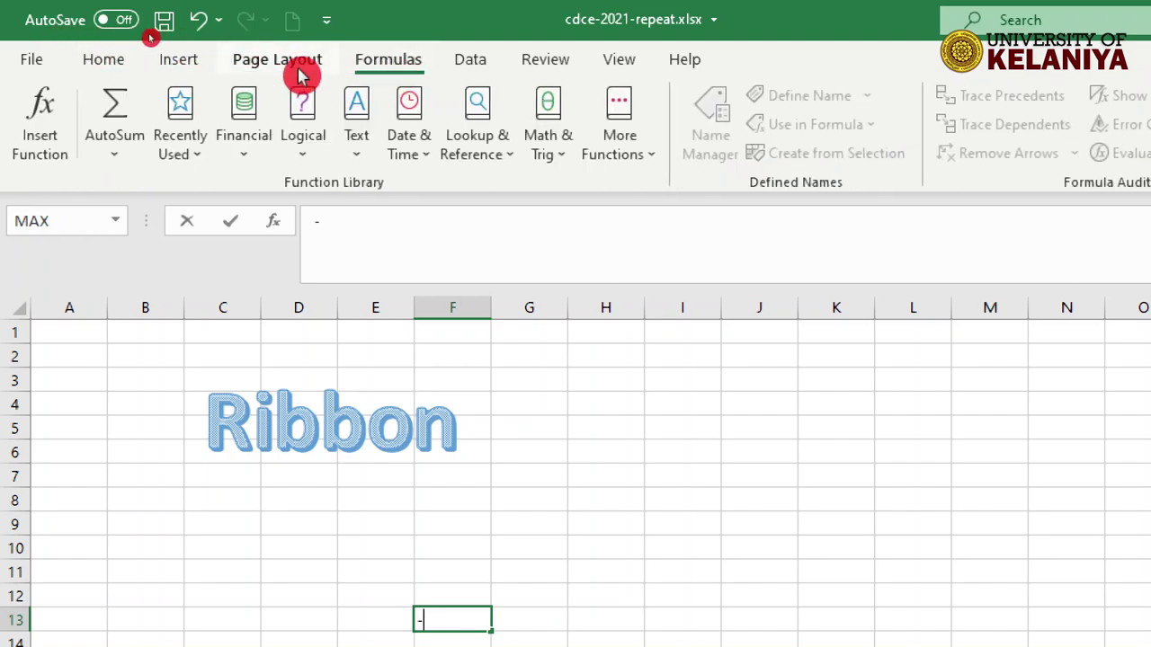
{"action": "left_click", "coordinate": [296, 72]}
{"action": "left_click", "coordinate": [180, 72]}
{"action": "left_click", "coordinate": [112, 72]}
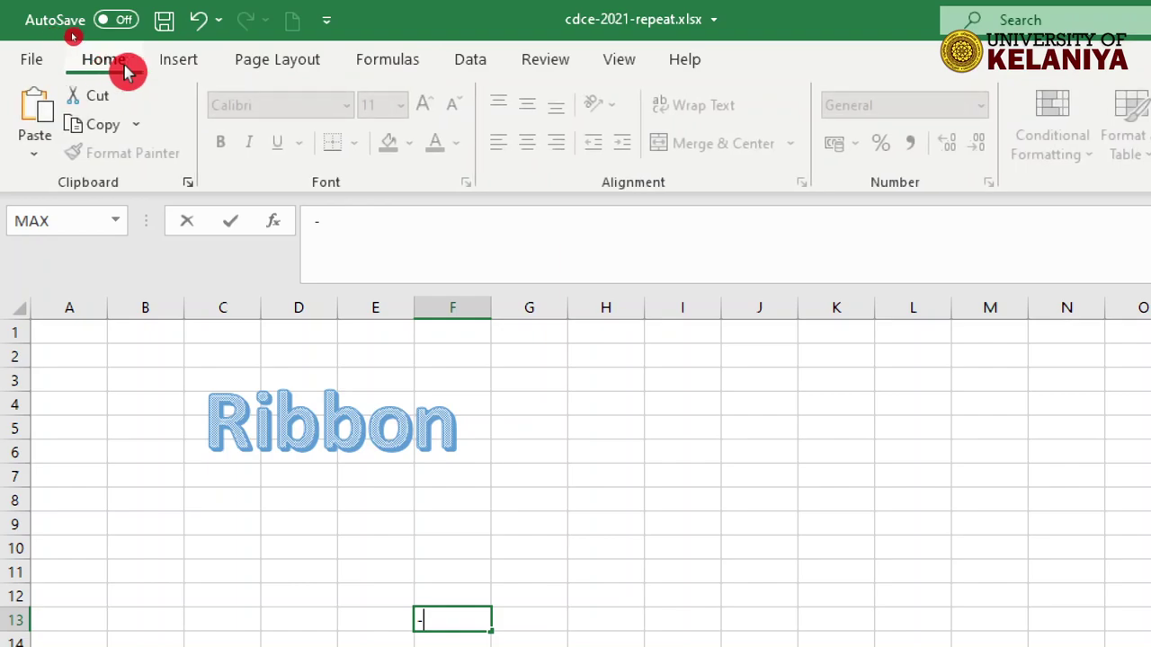
{"action": "left_click", "coordinate": [178, 68]}
{"action": "left_click", "coordinate": [274, 70]}
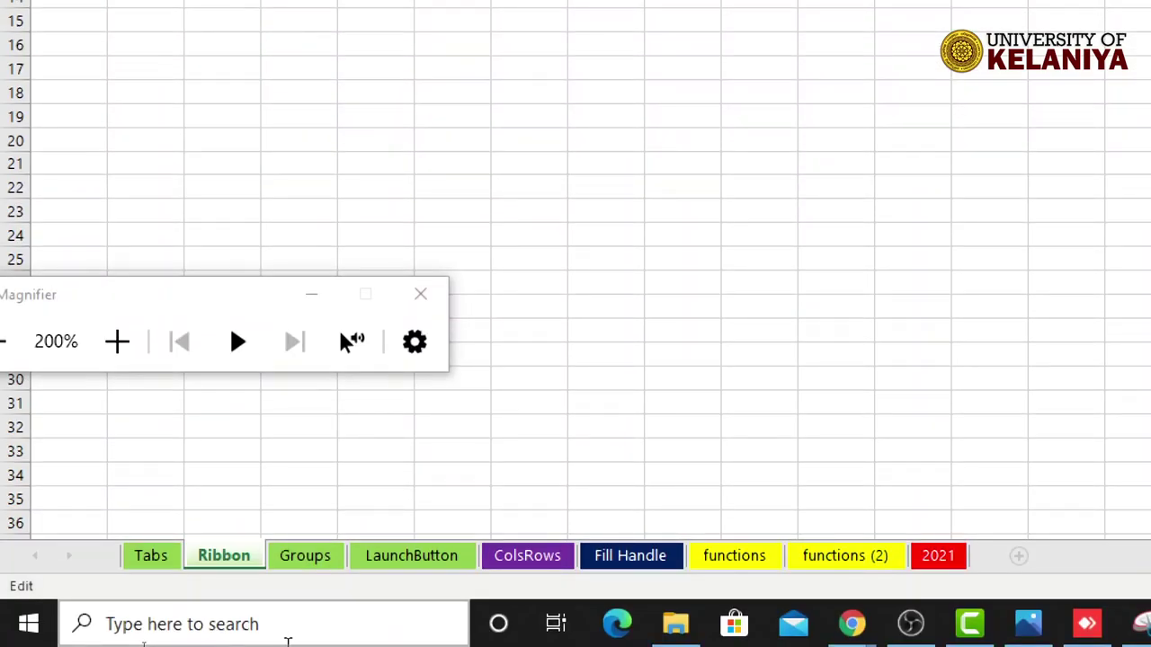
Step: Switch to the Groups sheet with the Home tab showing, to pick a cell for the formula
{"action": "left_click", "coordinate": [300, 560]}
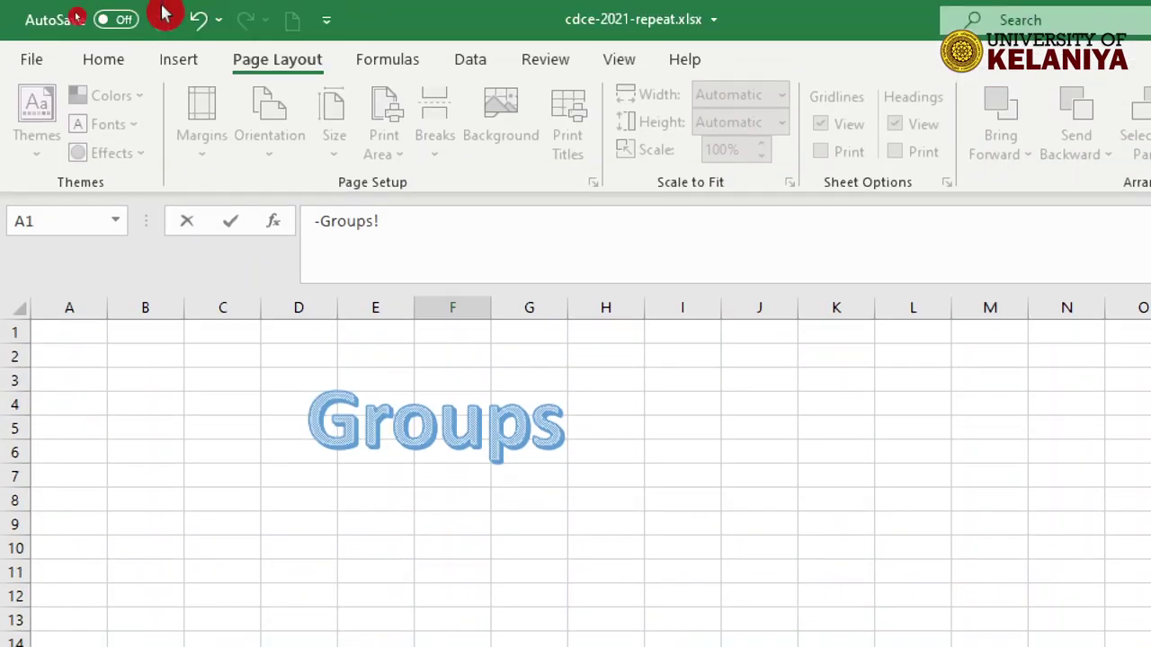
{"action": "left_click", "coordinate": [123, 61]}
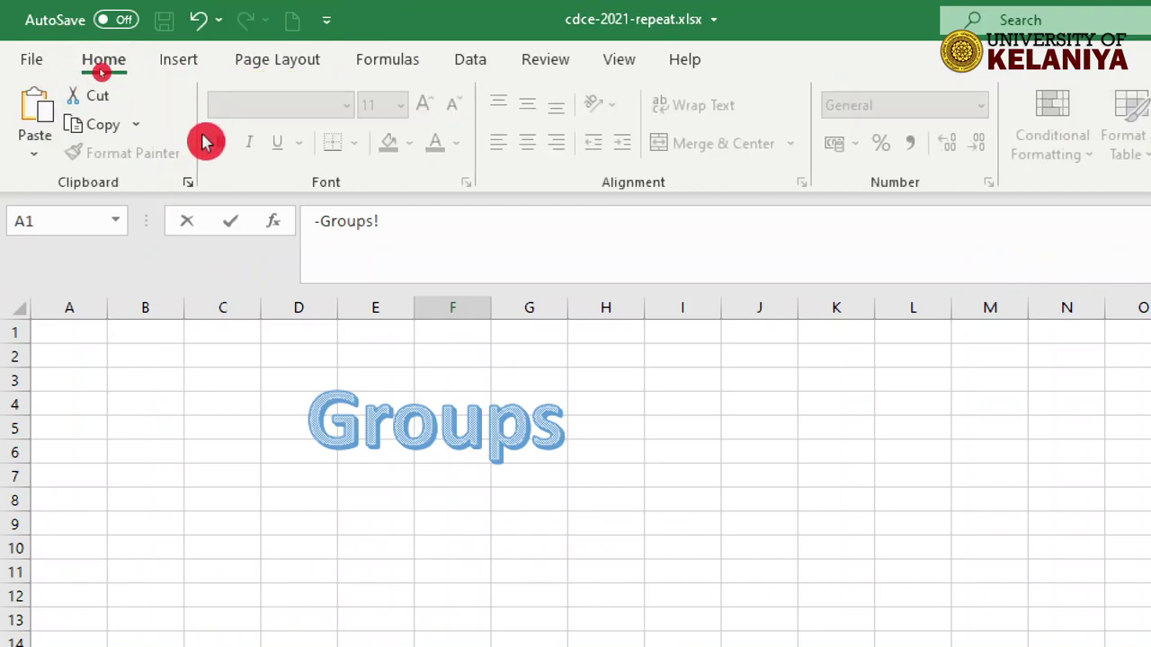
{"action": "key", "text": "F2"}
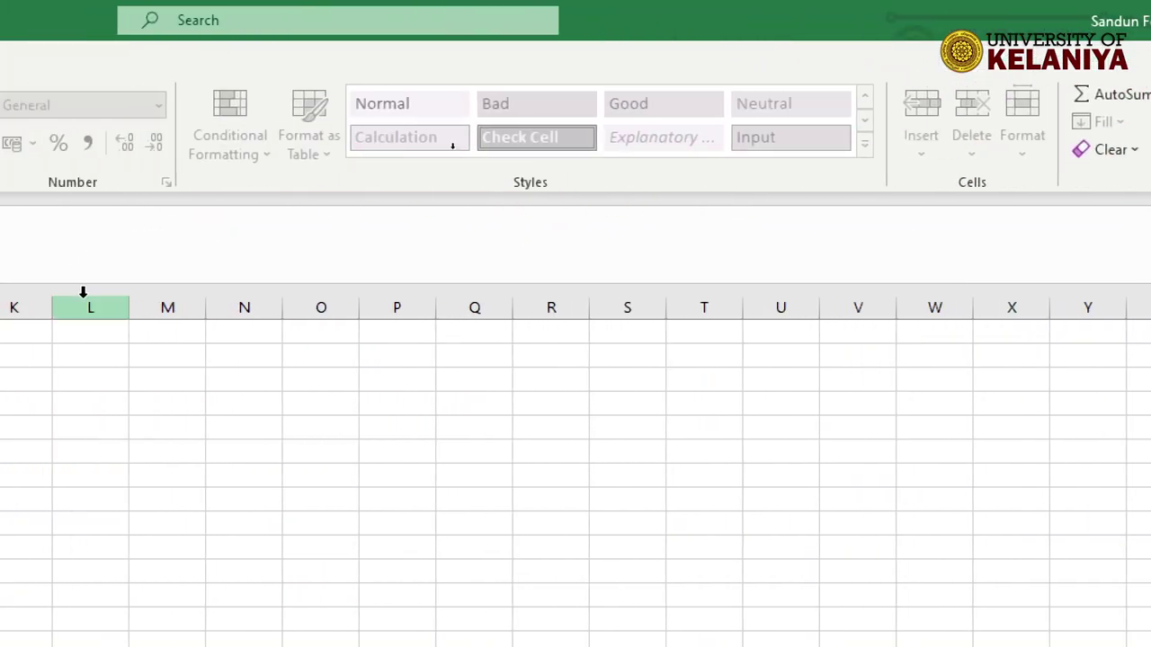
Step: Point cell F13's formula at cell I14 on the LaunchButton sheet
{"action": "left_click", "coordinate": [171, 474]}
{"action": "key", "text": "ctrl+c"}
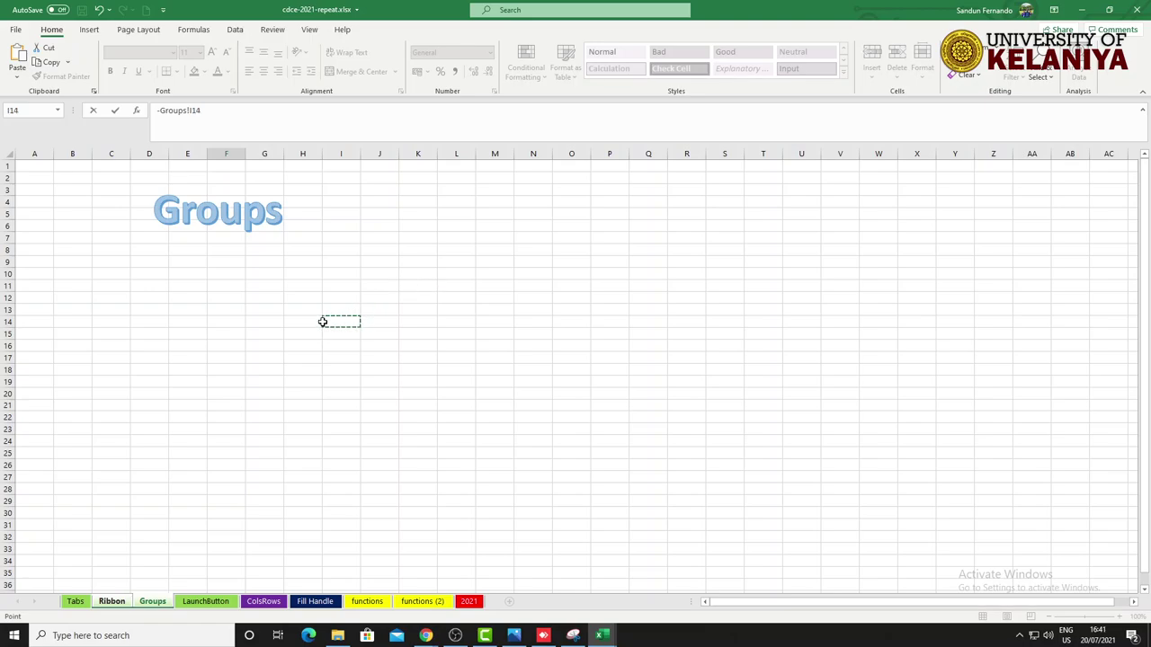
{"action": "left_click", "coordinate": [207, 602]}
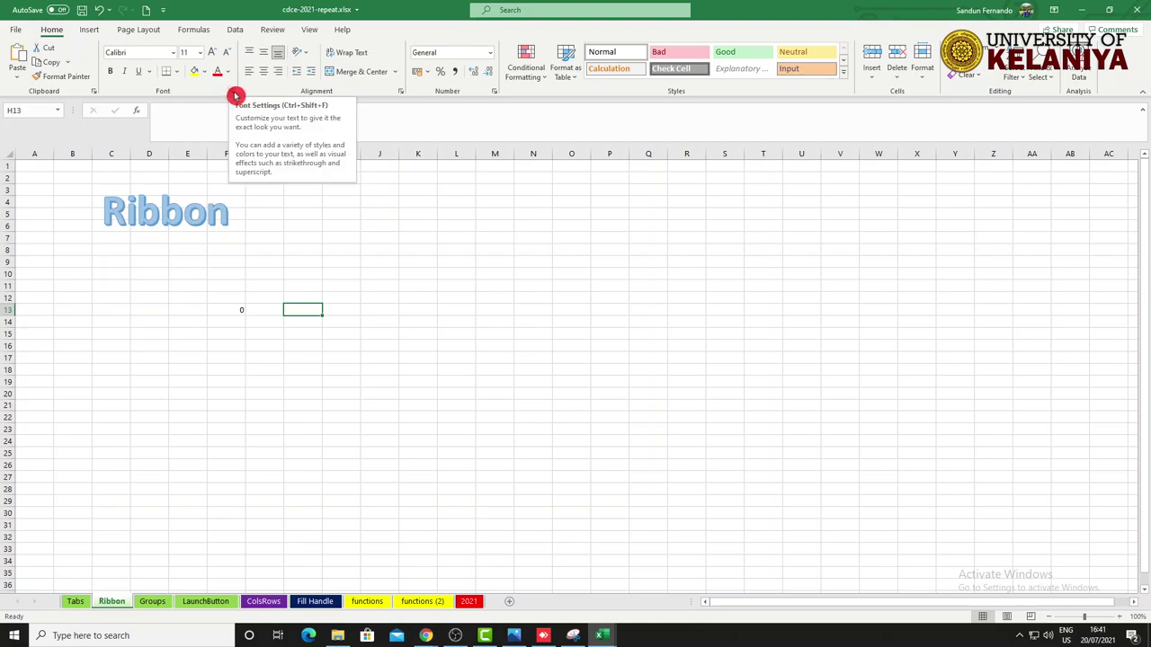
Step: Open the Font settings window, move it toward the screen centre, and close it with OK
{"action": "left_click", "coordinate": [234, 95]}
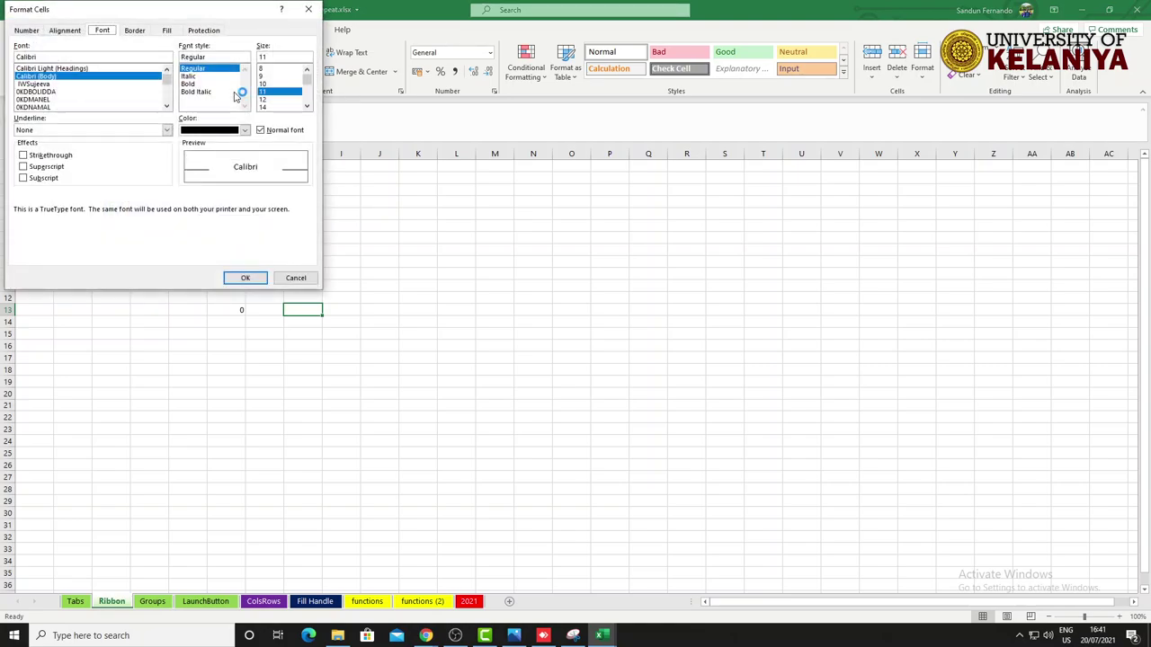
{"action": "left_click_drag", "start_coordinate": [232, 9], "coordinate": [353, 203]}
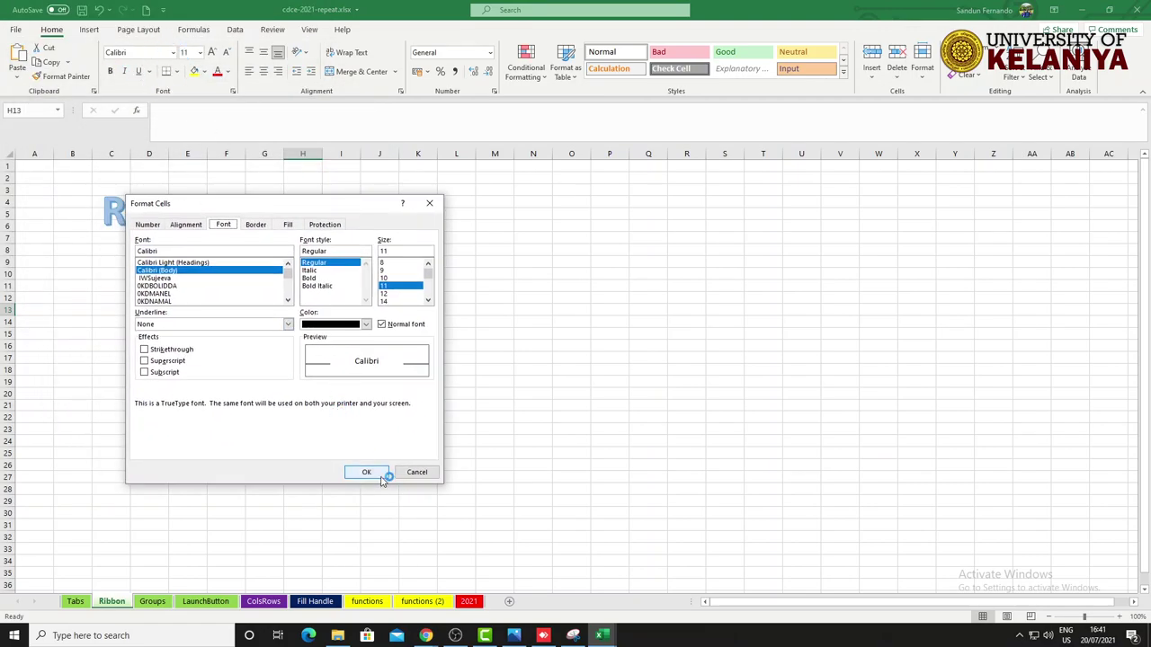
{"action": "left_click", "coordinate": [381, 476]}
Step: Select F13 to view its =LaunchButton!I14 formula, then open and close the Alignment settings
{"action": "key", "text": "F2"}
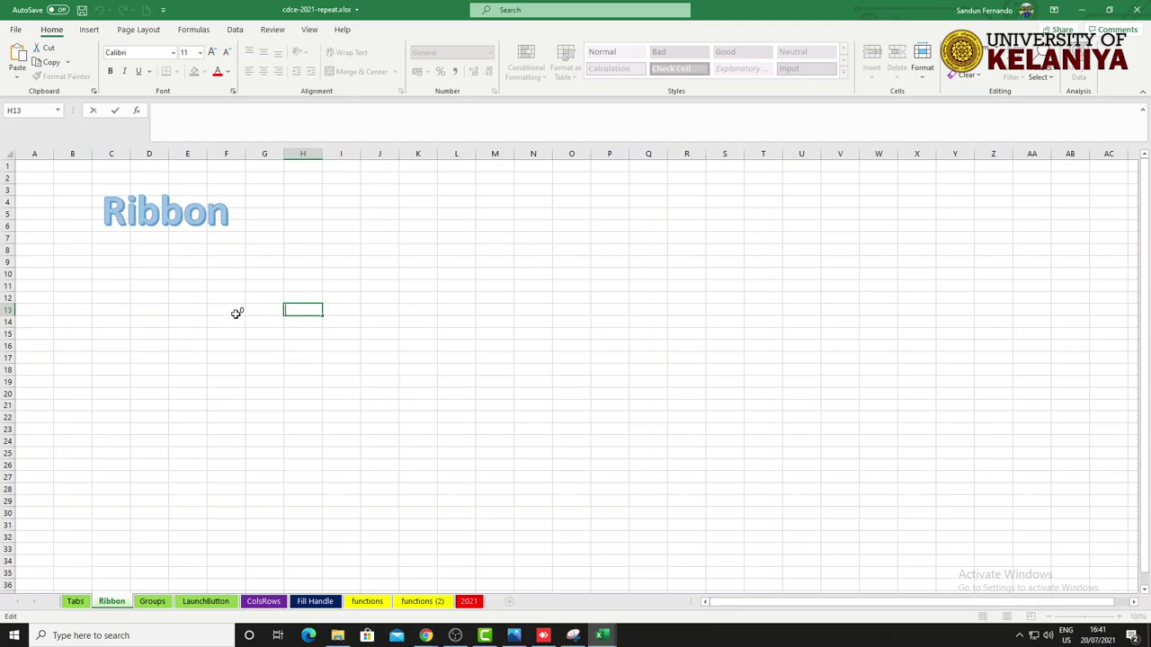
{"action": "left_click", "coordinate": [237, 313]}
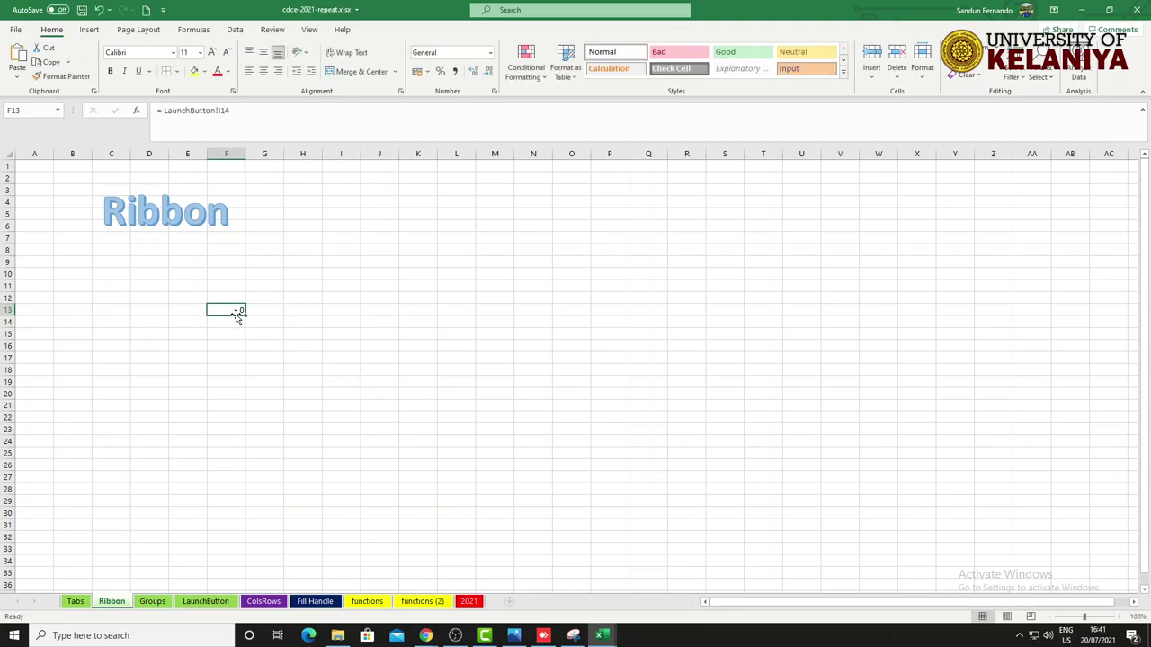
{"action": "left_click", "coordinate": [402, 92]}
{"action": "left_click", "coordinate": [427, 207]}
Step: Switch to the LaunchButton sheet and look over the Formulas, Page Layout and Home ribbon tabs
{"action": "left_click", "coordinate": [223, 608]}
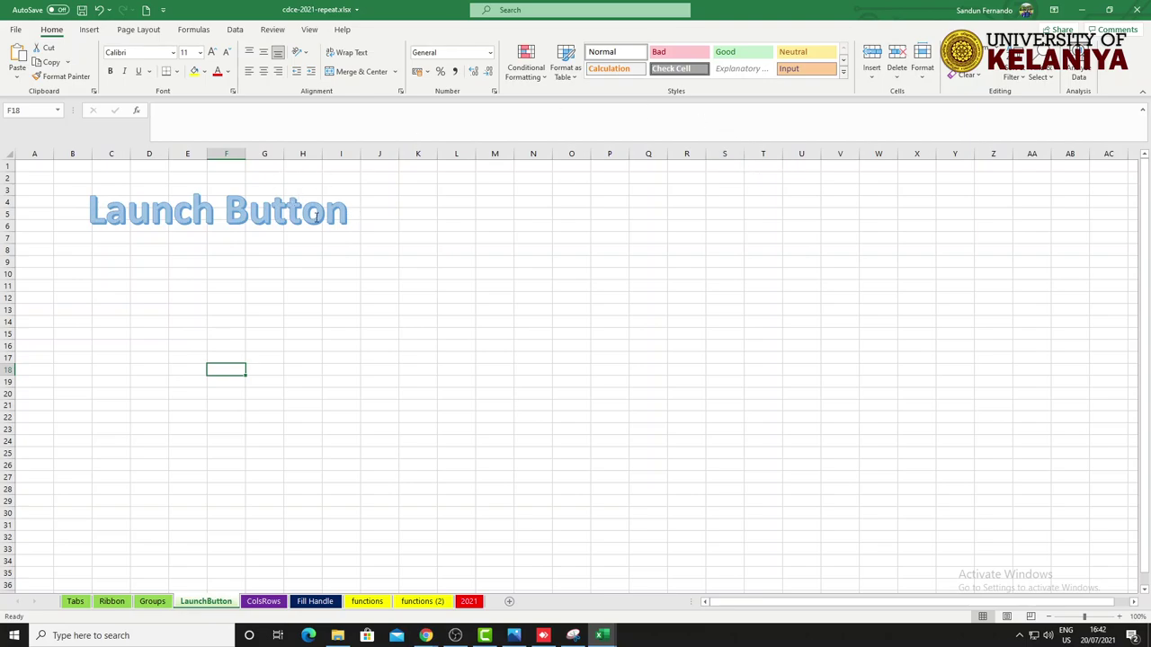
{"action": "left_click", "coordinate": [204, 34]}
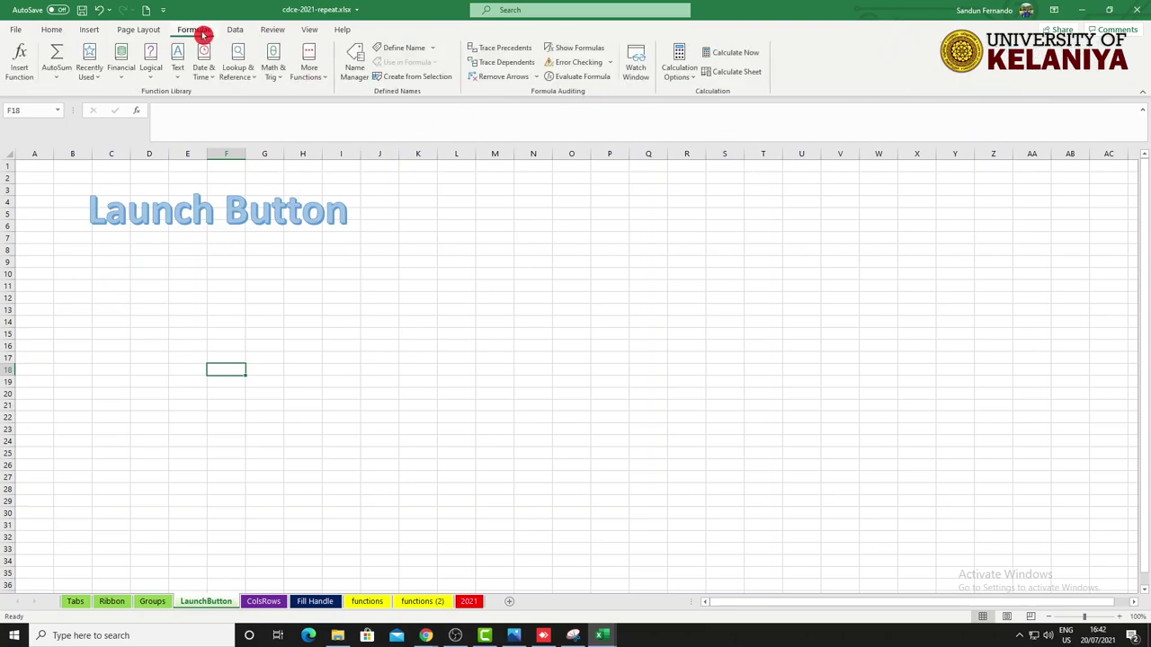
{"action": "left_click", "coordinate": [150, 36]}
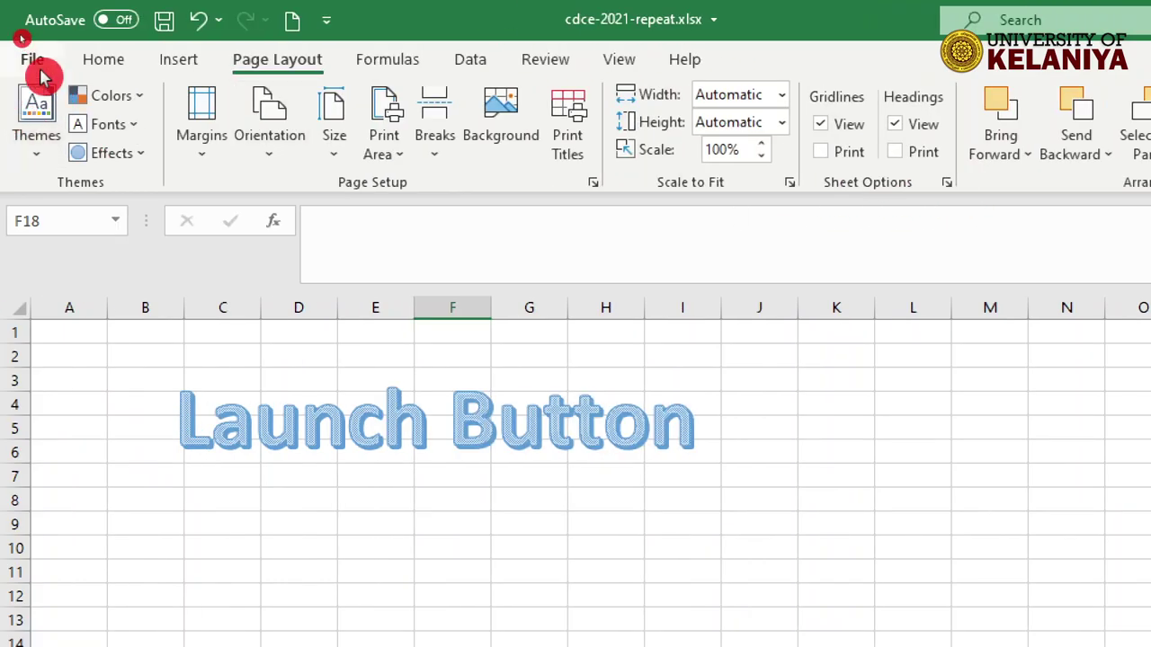
{"action": "left_click", "coordinate": [103, 62]}
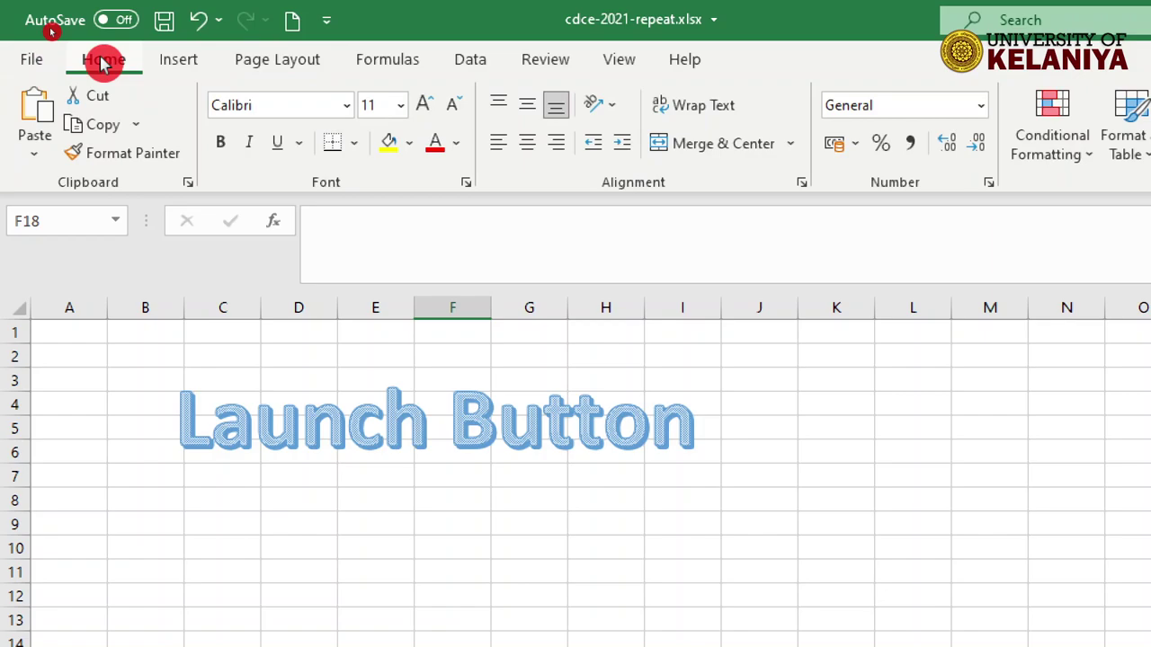
{"action": "left_click", "coordinate": [51, 32]}
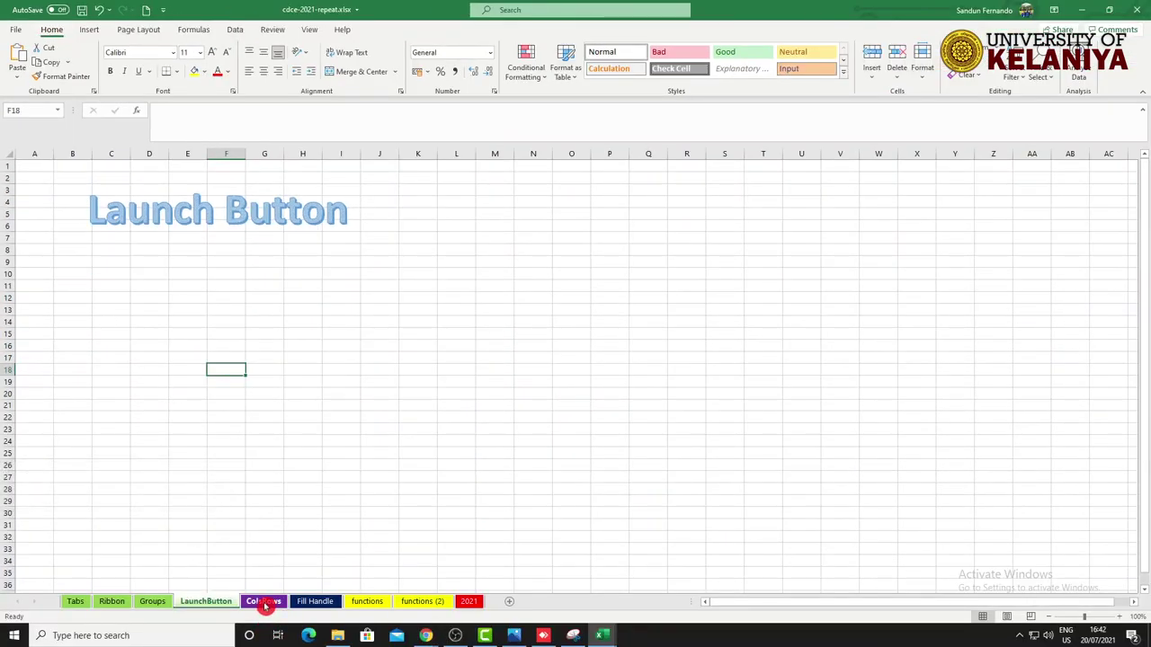
Step: Cycle through the Insert, Page Layout, Formulas and Home tabs, then open the File start page
{"action": "left_click", "coordinate": [88, 32]}
{"action": "left_click", "coordinate": [133, 33]}
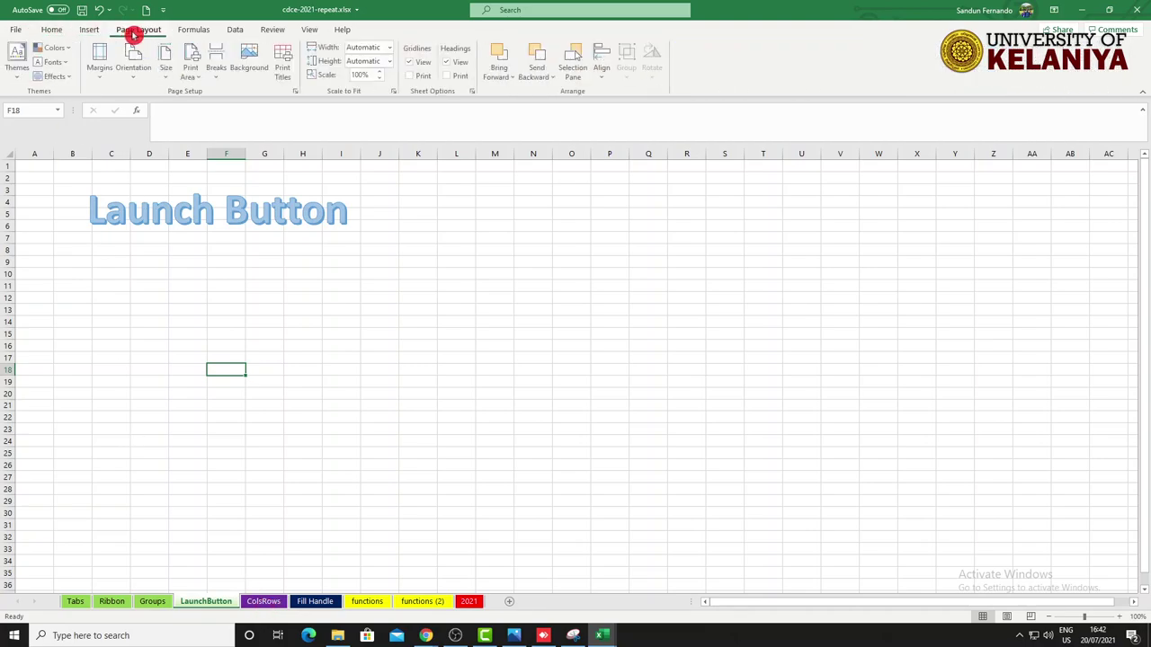
{"action": "left_click", "coordinate": [193, 32]}
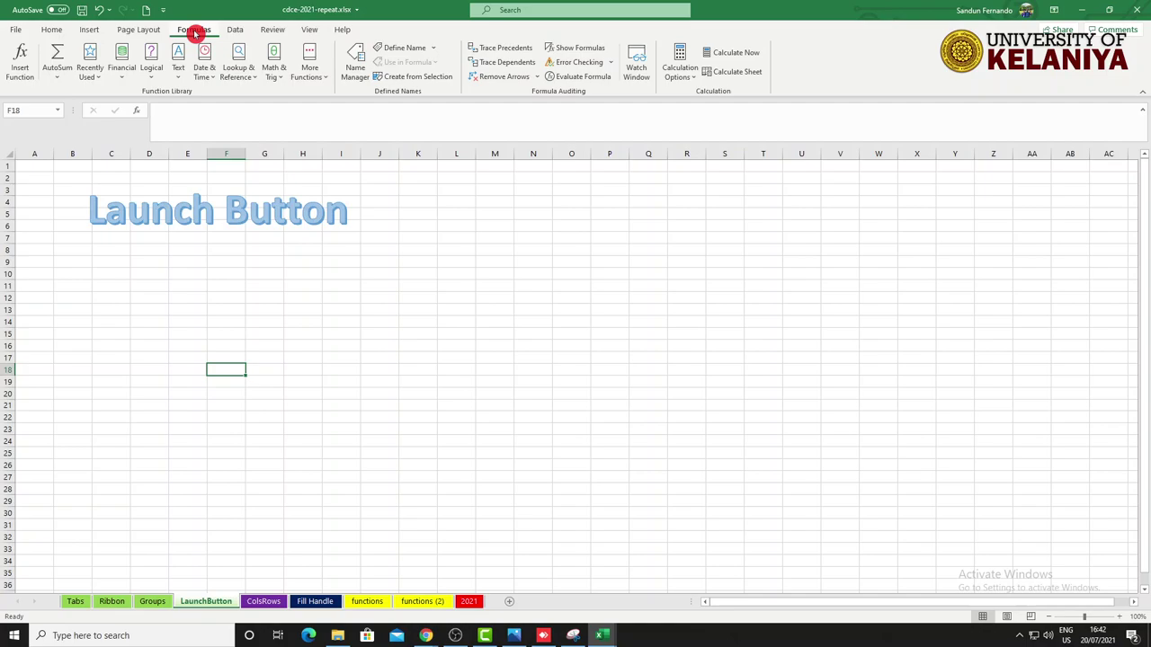
{"action": "key", "text": "F2"}
{"action": "left_click", "coordinate": [60, 32]}
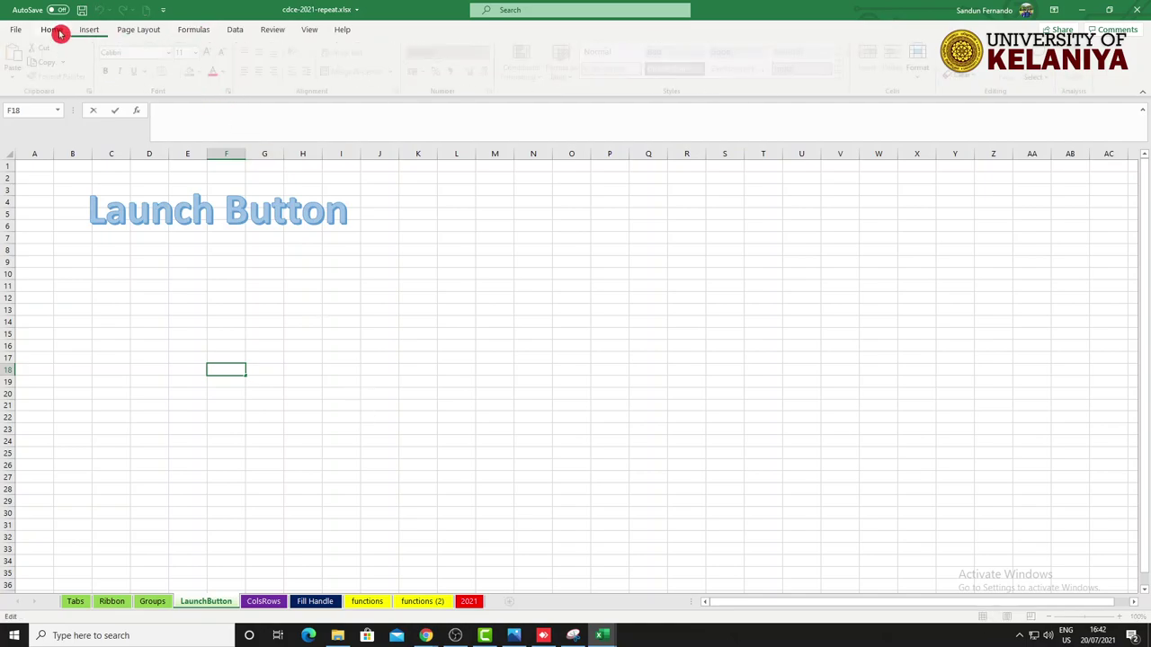
{"action": "left_click", "coordinate": [94, 32]}
{"action": "left_click", "coordinate": [132, 32]}
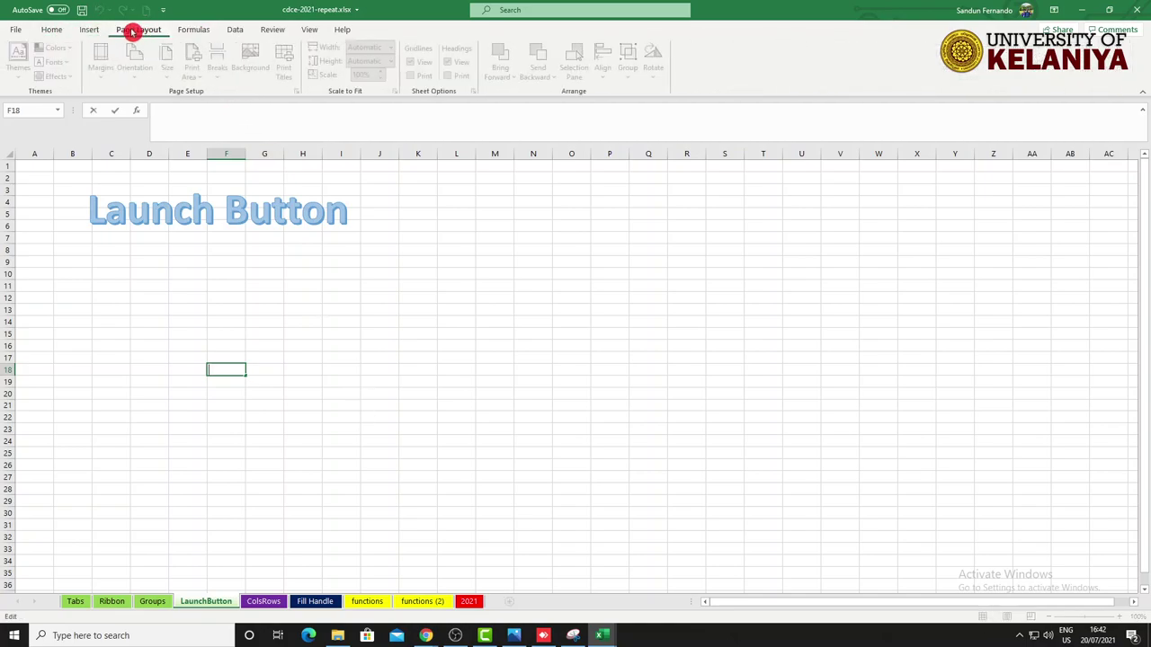
{"action": "left_click", "coordinate": [57, 31]}
{"action": "left_click", "coordinate": [16, 35]}
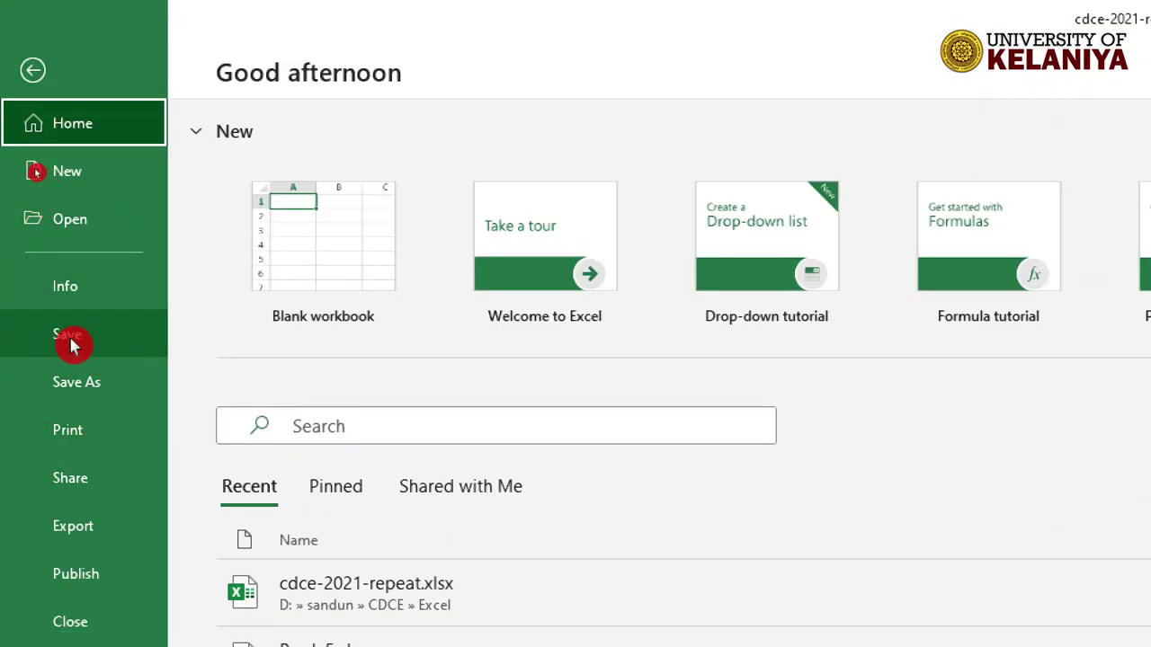
Step: Open the Info page and scroll through its Properties and Manage Workbook sections
{"action": "left_click", "coordinate": [78, 301]}
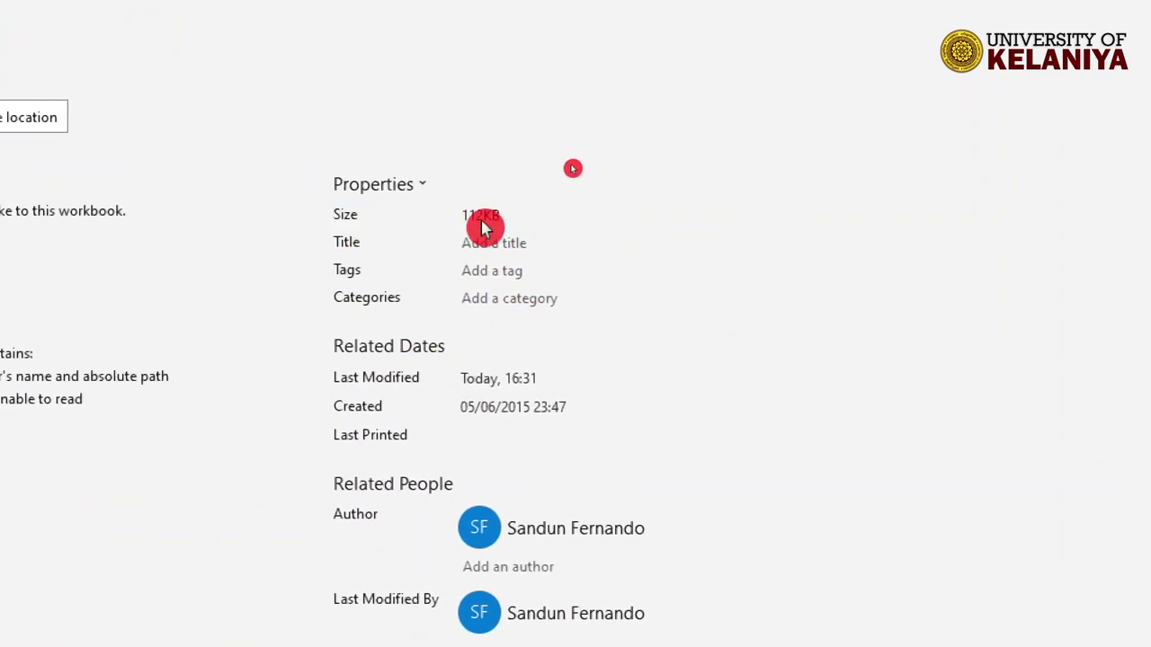
{"action": "scroll", "coordinate": [440, 516], "scroll_direction": "down", "scroll_amount": 3}
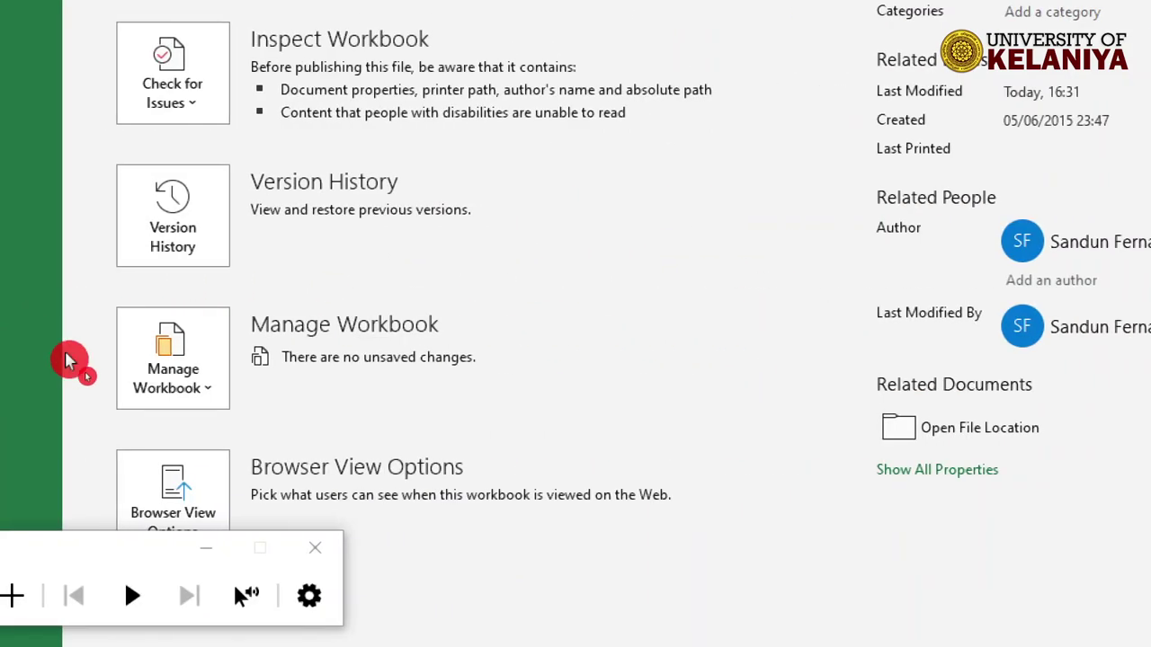
{"action": "scroll", "coordinate": [187, 26], "scroll_direction": "up", "scroll_amount": 3}
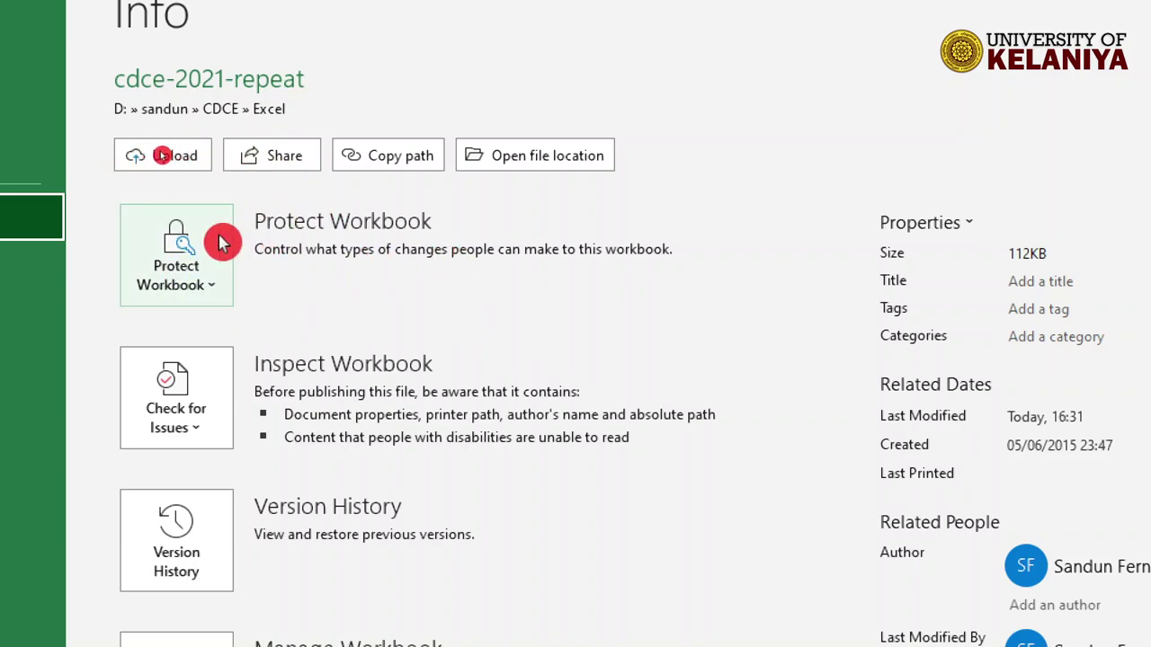
{"action": "scroll", "coordinate": [200, 609], "scroll_direction": "down", "scroll_amount": 2}
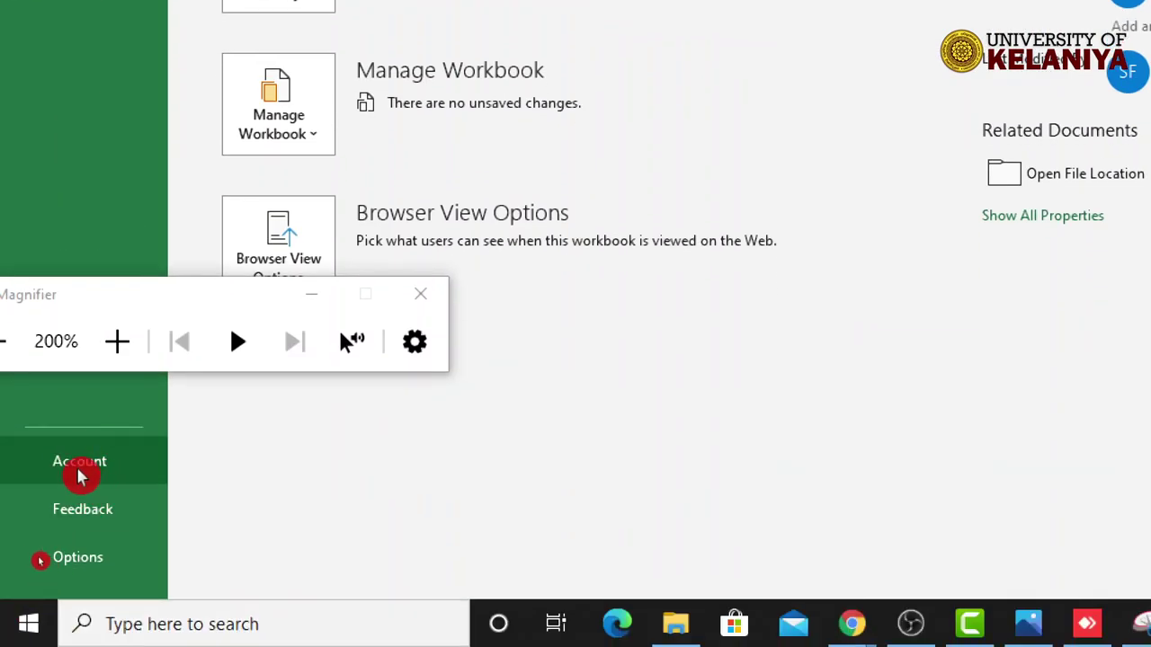
Step: Review the Account page's product details, then bring up the Excel Options dialog
{"action": "left_click", "coordinate": [79, 465]}
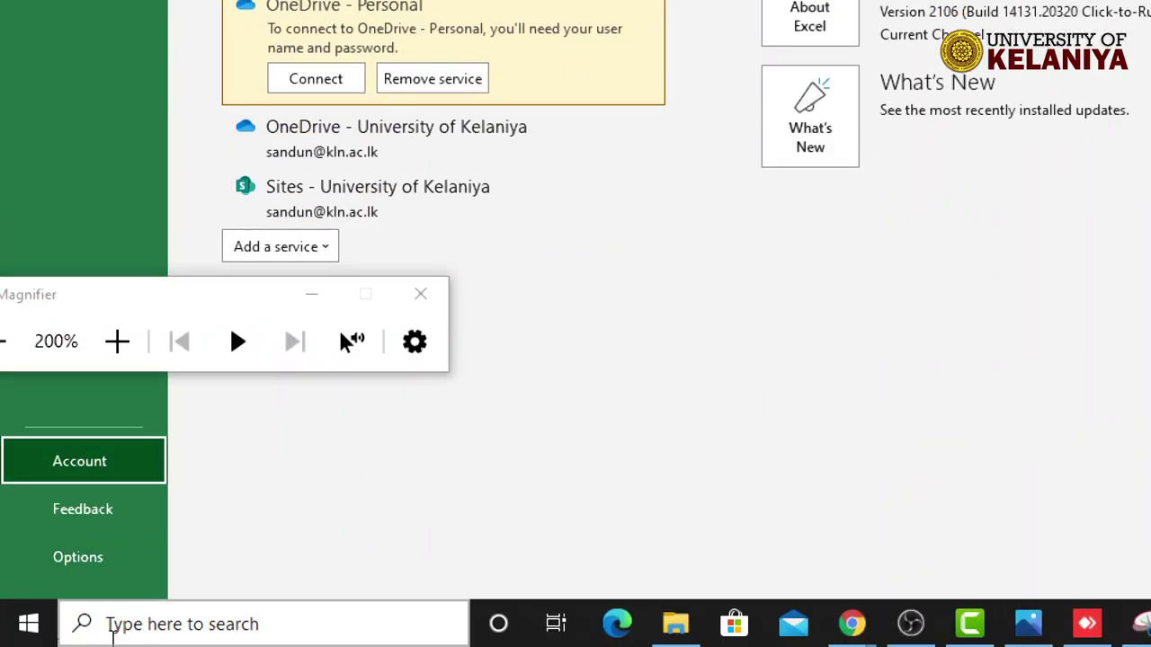
{"action": "left_click", "coordinate": [97, 574]}
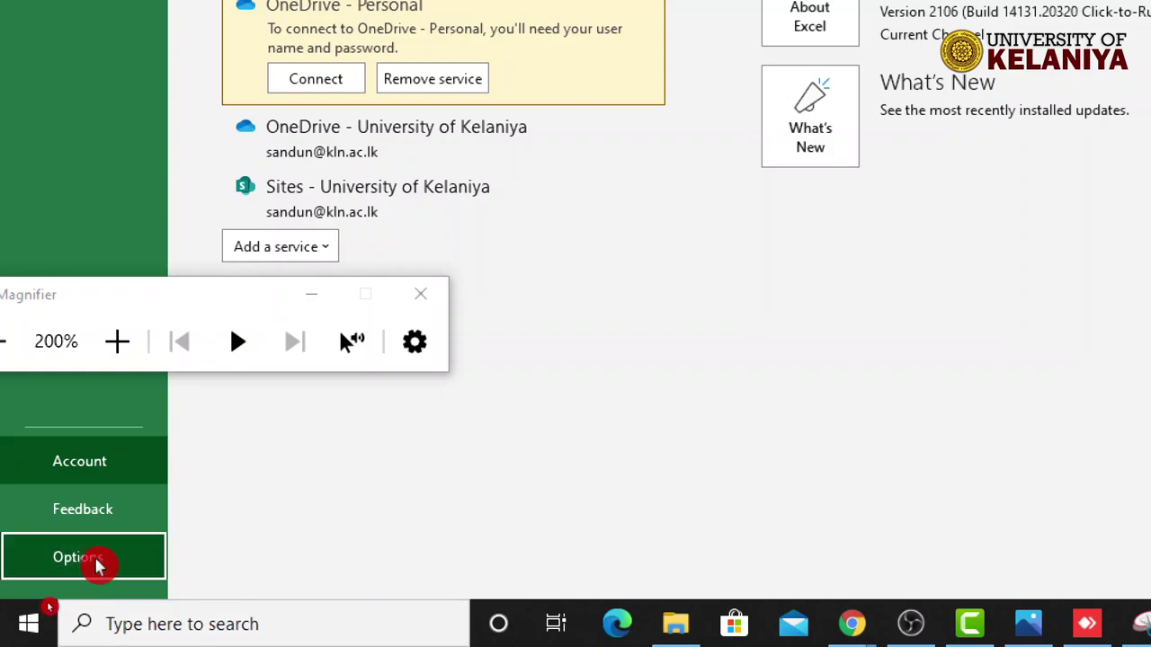
{"action": "key", "text": "super+Escape"}
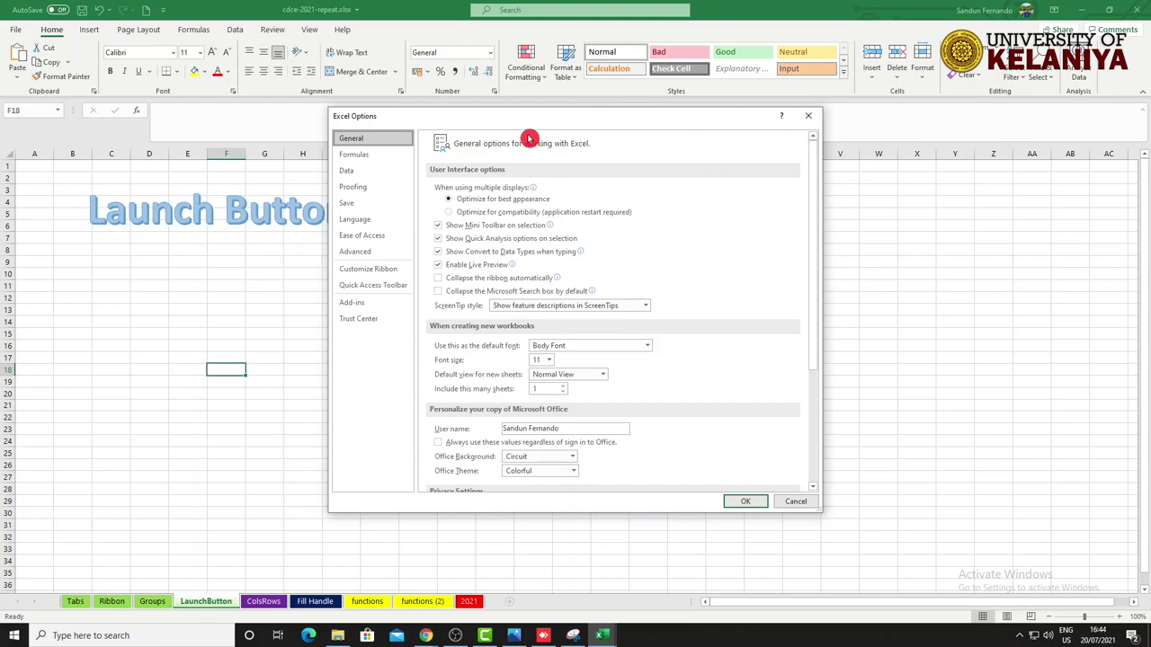
Step: Move Excel Options lower and browse Formulas, Data, Proofing, Save, Language, Ease of Access and Advanced
{"action": "left_click_drag", "start_coordinate": [536, 119], "coordinate": [534, 148]}
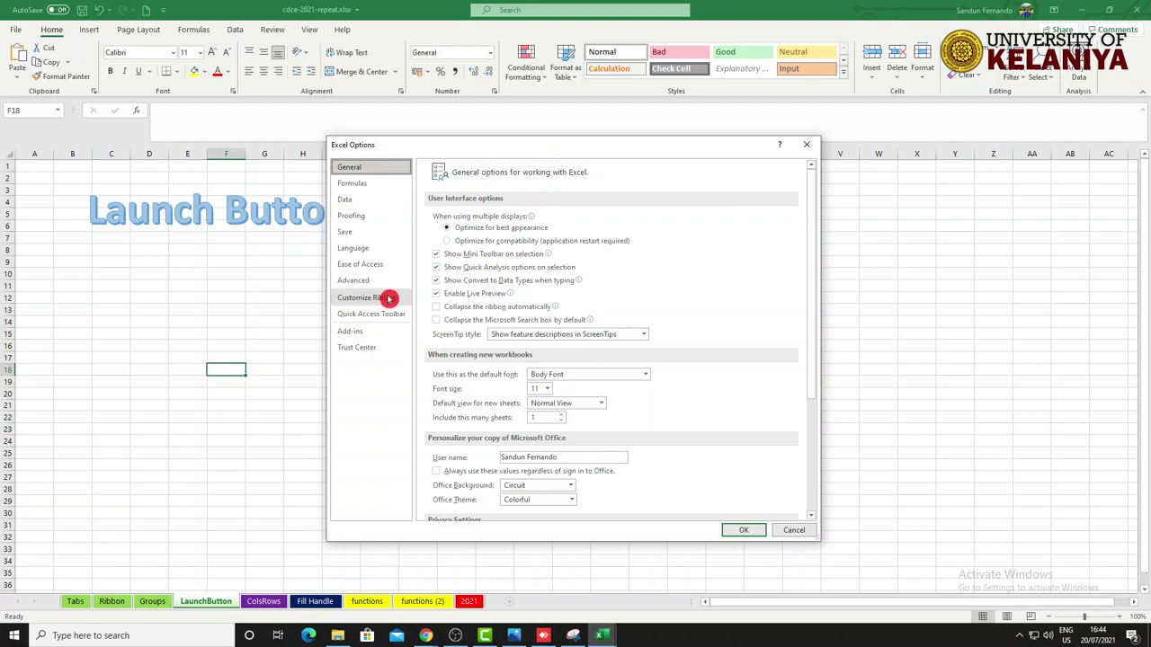
{"action": "left_click", "coordinate": [353, 183]}
{"action": "left_click", "coordinate": [350, 199]}
{"action": "left_click", "coordinate": [352, 217]}
{"action": "left_click", "coordinate": [351, 232]}
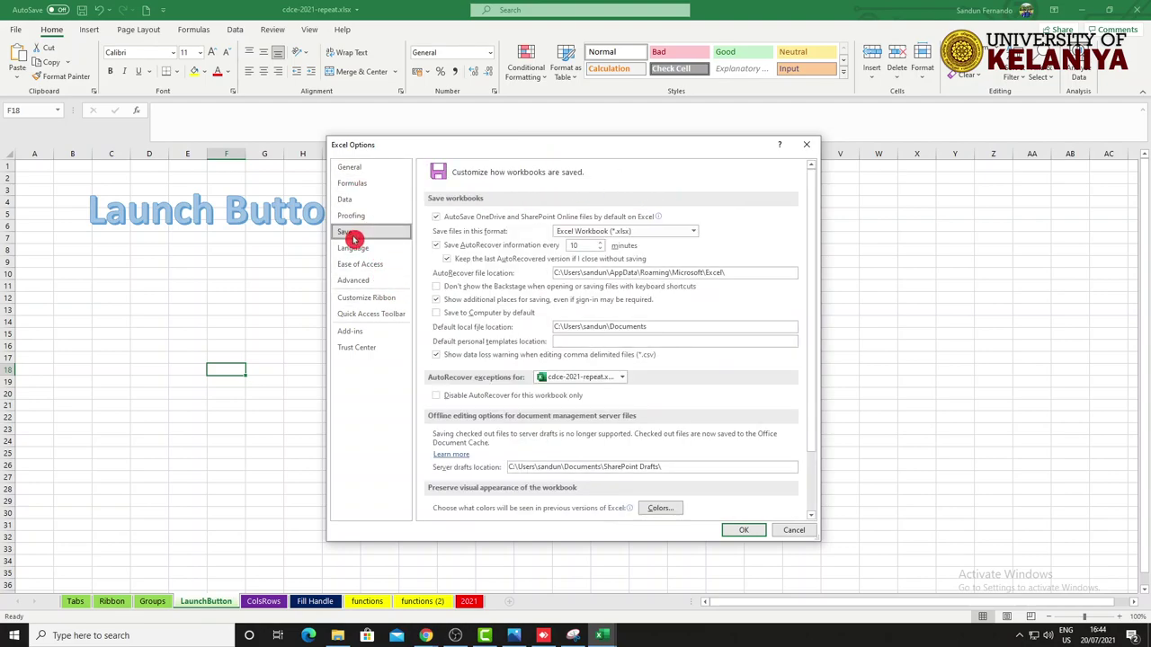
{"action": "left_click", "coordinate": [354, 248]}
{"action": "left_click", "coordinate": [355, 265]}
{"action": "left_click", "coordinate": [354, 281]}
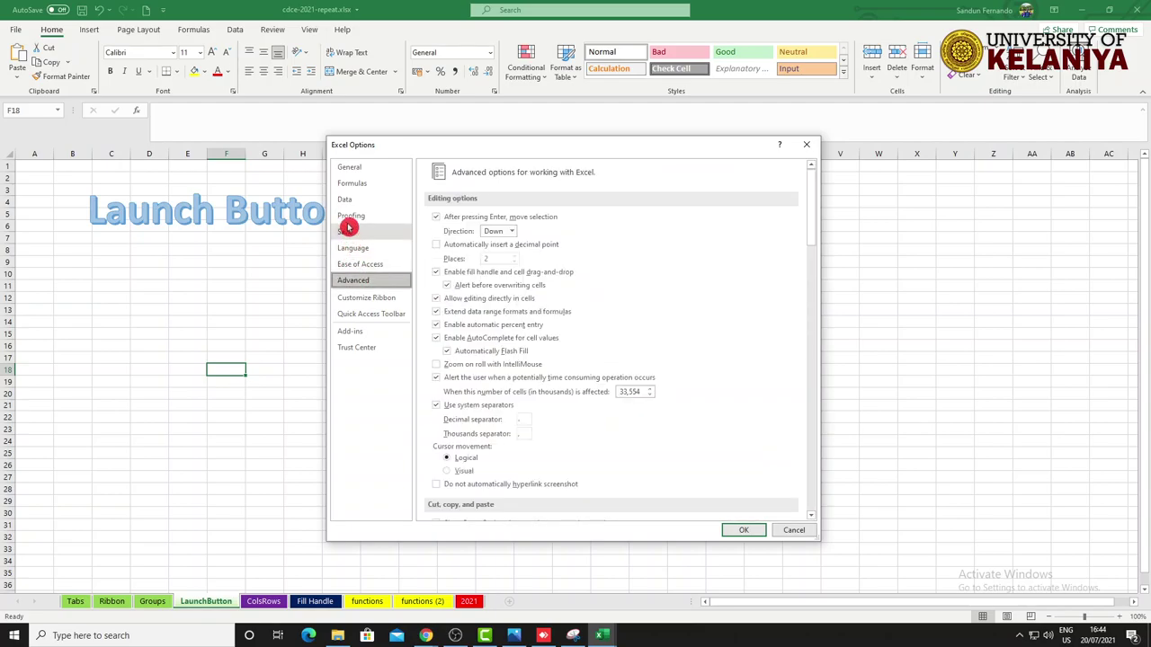
{"action": "left_click", "coordinate": [352, 183]}
Step: Browse the General through Advanced pages once more, then cancel Excel Options without changes
{"action": "left_click", "coordinate": [349, 168]}
{"action": "left_click", "coordinate": [352, 184]}
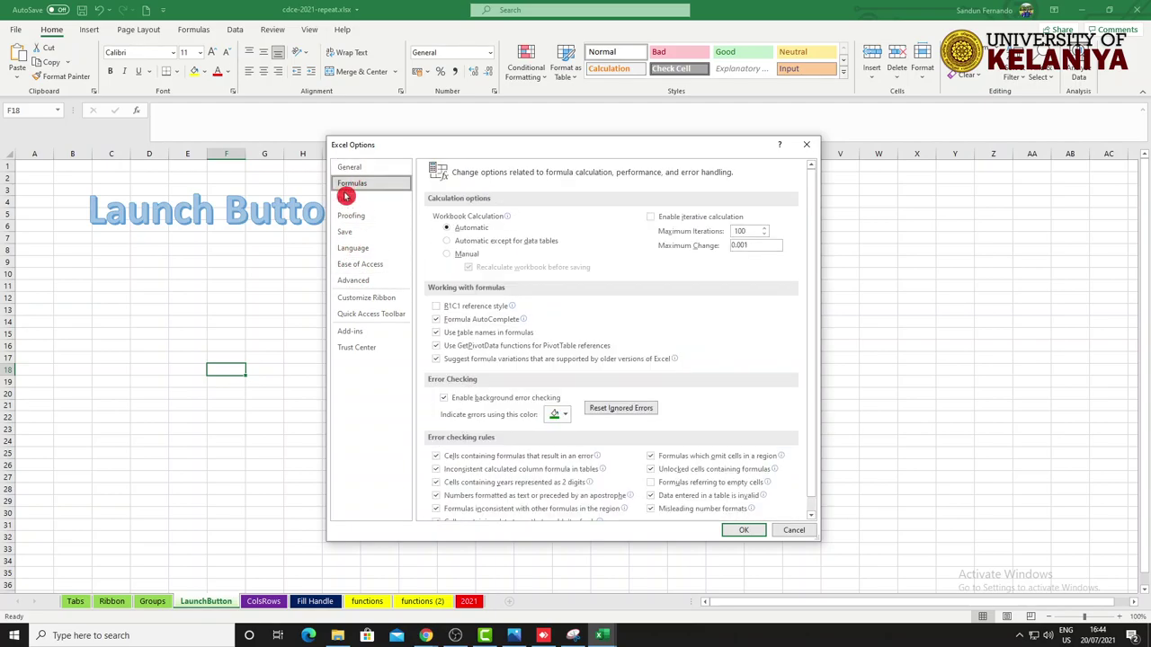
{"action": "left_click", "coordinate": [346, 200]}
{"action": "left_click", "coordinate": [350, 216]}
{"action": "left_click", "coordinate": [350, 232]}
{"action": "left_click", "coordinate": [350, 249]}
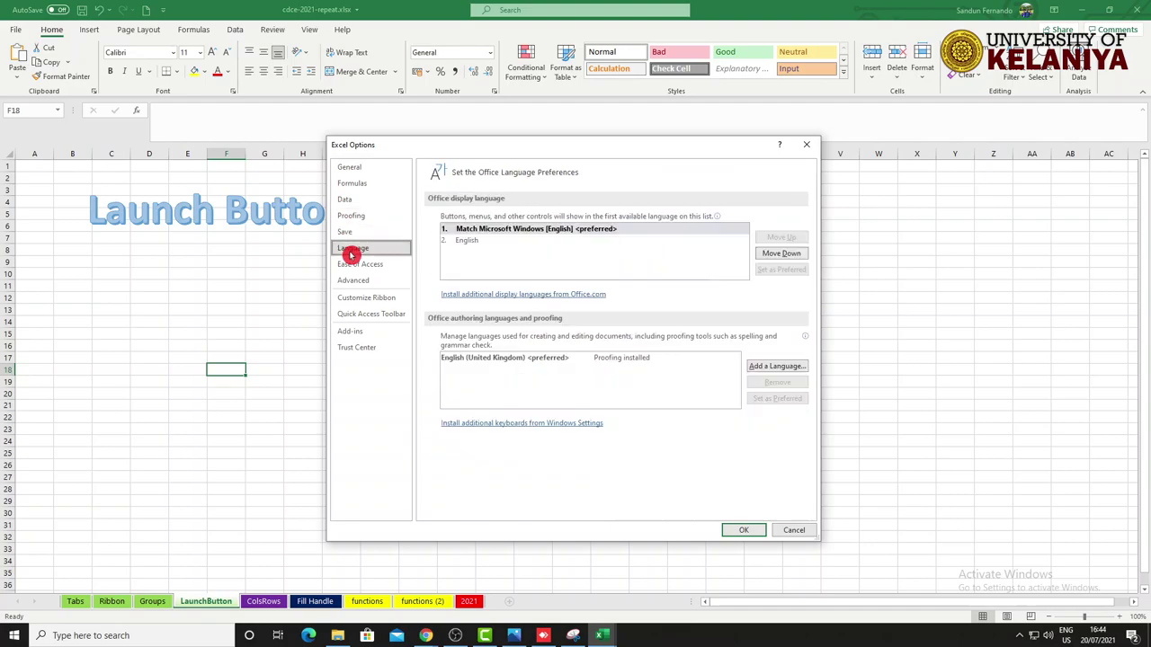
{"action": "left_click", "coordinate": [354, 263]}
{"action": "left_click", "coordinate": [354, 281]}
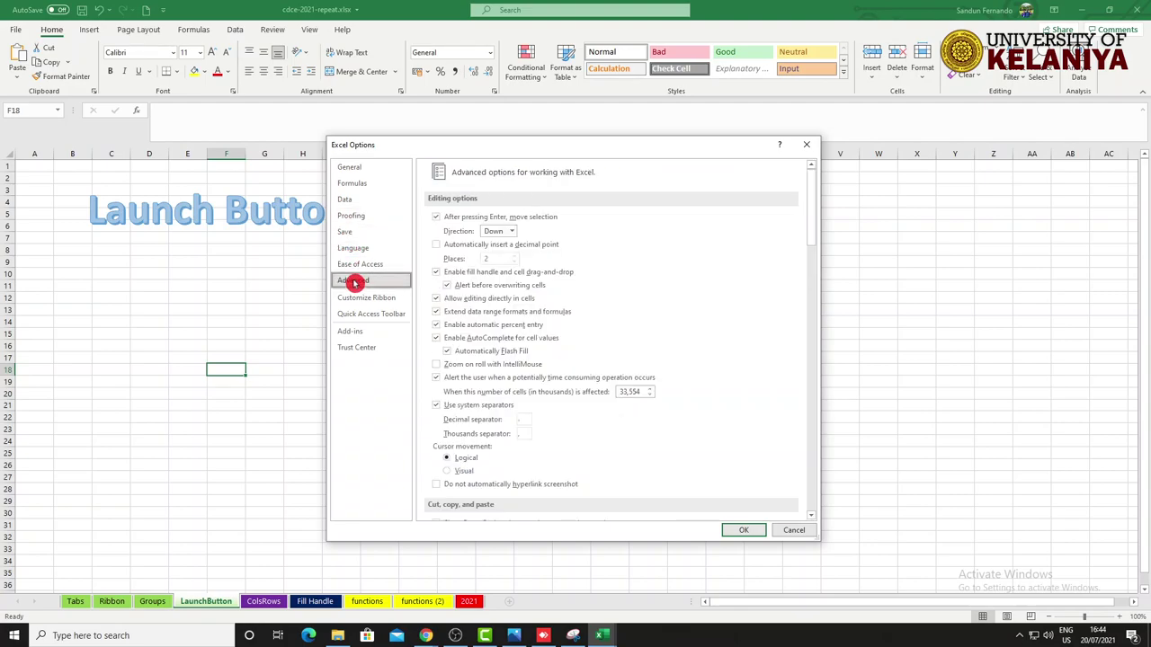
{"action": "left_click", "coordinate": [792, 532]}
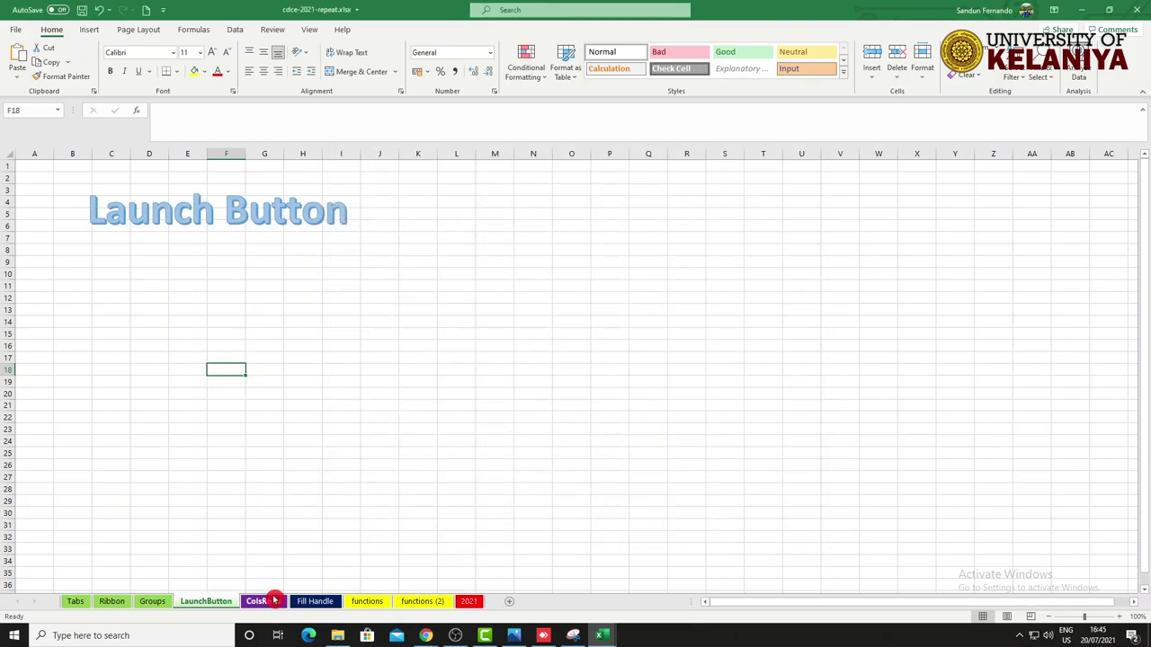
Step: Switch to the ColsRows sheet and insert a blank Sheet1 right after it
{"action": "key", "text": "F2"}
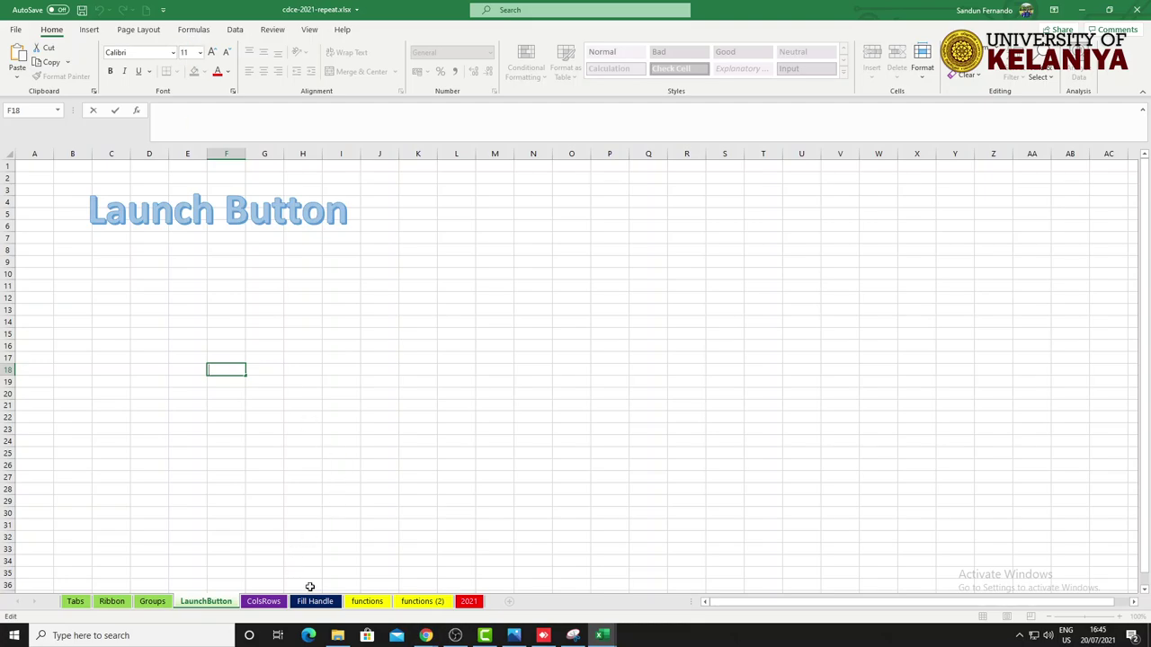
{"action": "left_click", "coordinate": [268, 604]}
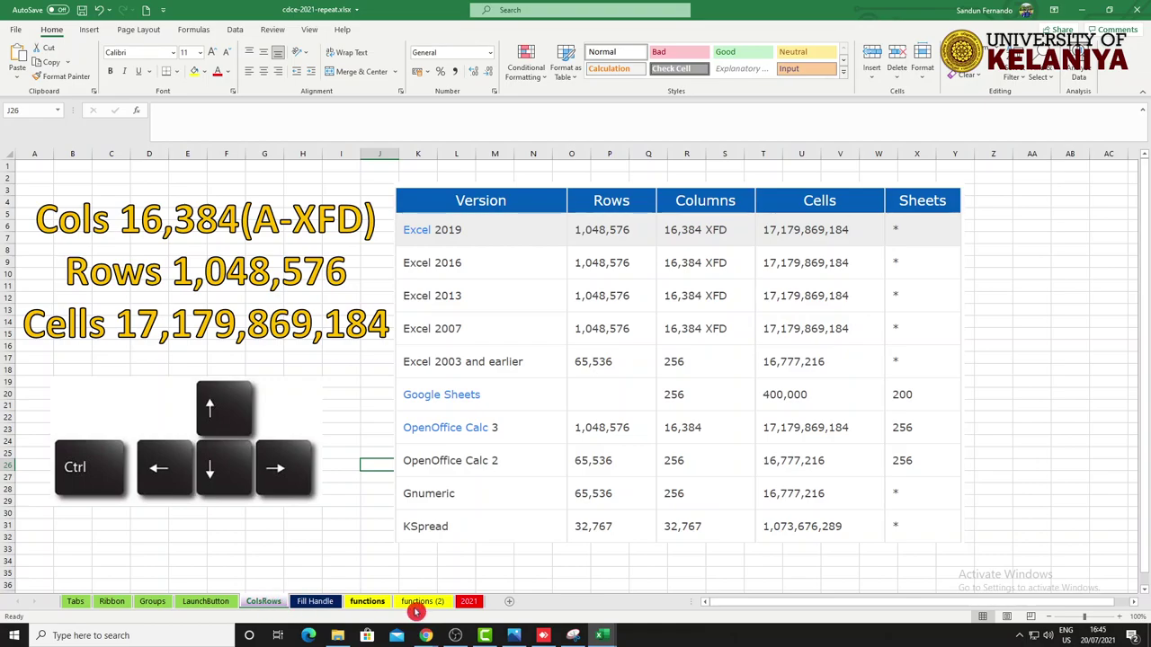
{"action": "left_click", "coordinate": [513, 602]}
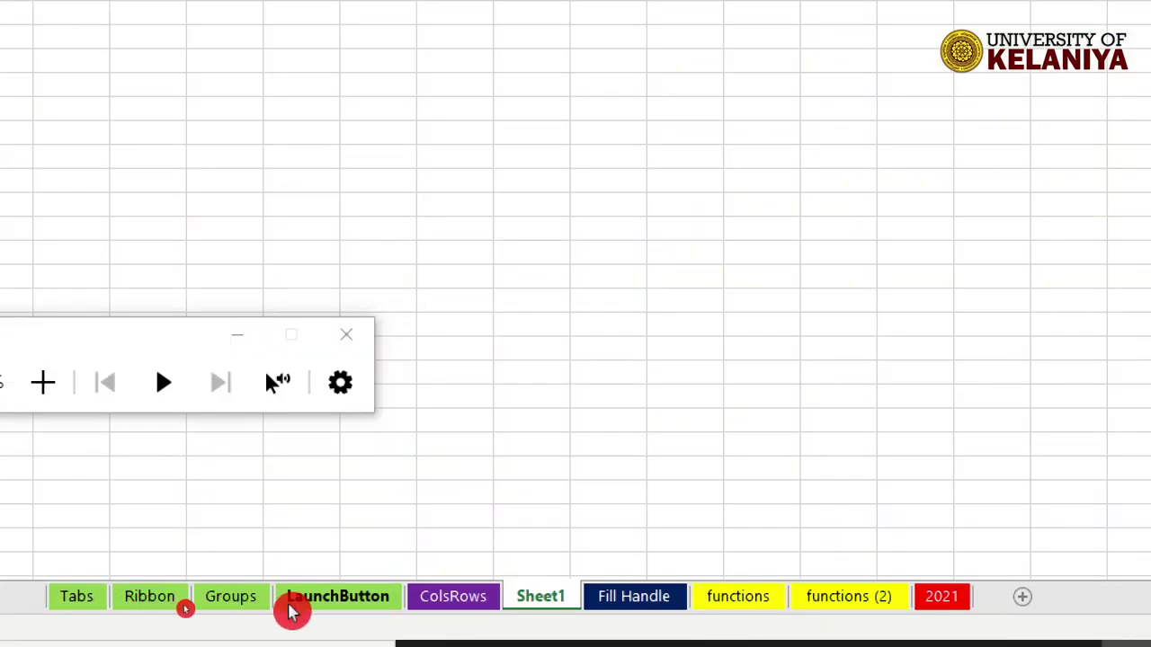
Step: Create a new blank workbook, Book2, from the File start page
{"action": "key", "text": "super+Escape"}
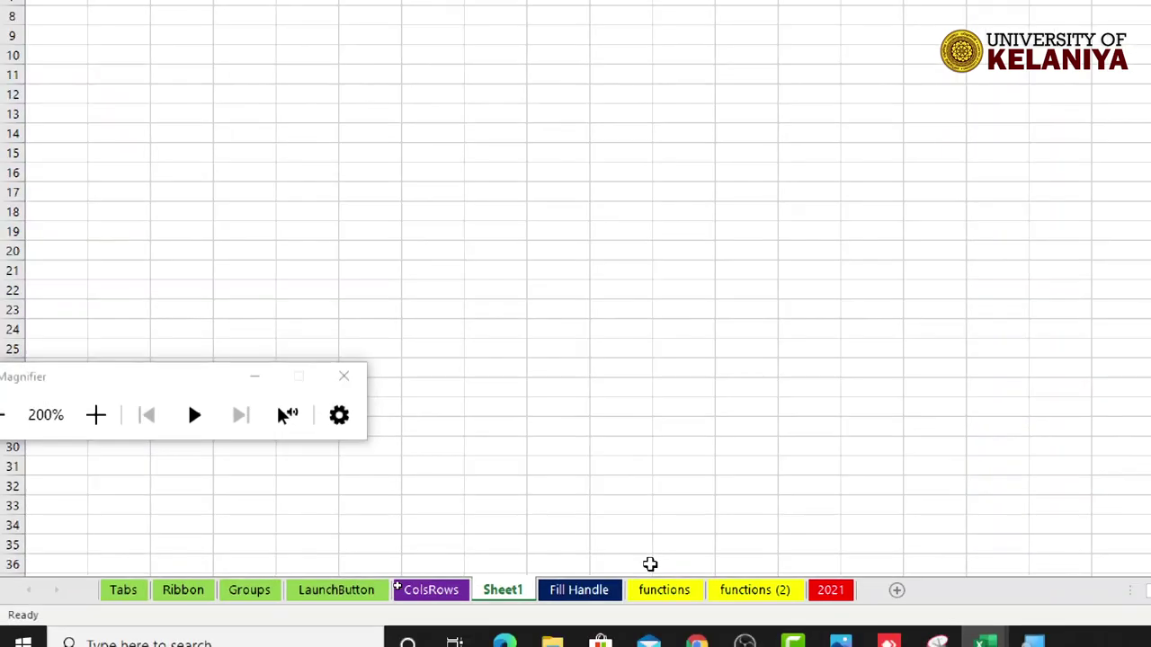
{"action": "left_click", "coordinate": [18, 32]}
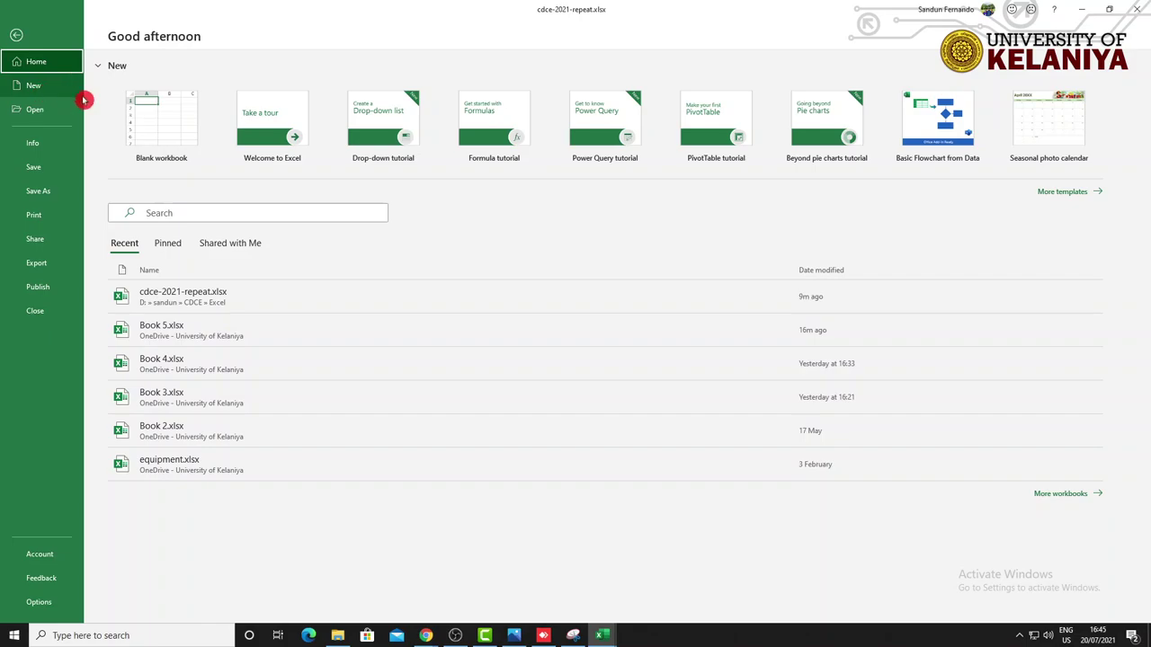
{"action": "left_click", "coordinate": [146, 106]}
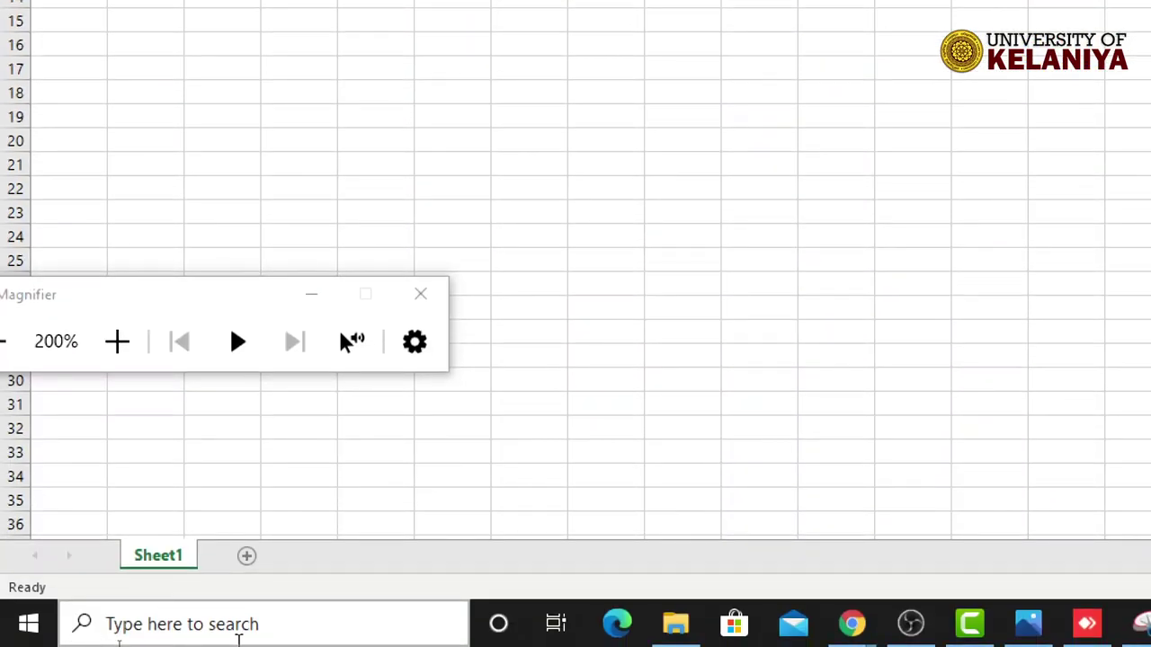
Step: Add Sheet2 and Sheet3 to Book2, then check each of the three sheet tabs
{"action": "left_click", "coordinate": [170, 564]}
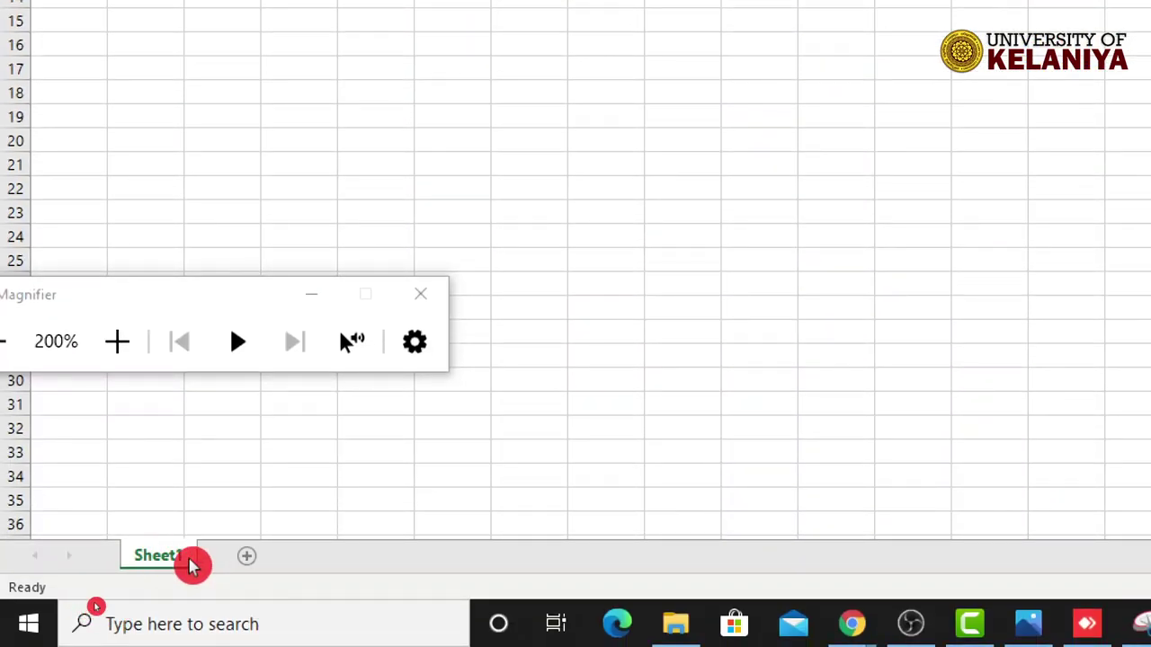
{"action": "left_click", "coordinate": [251, 558]}
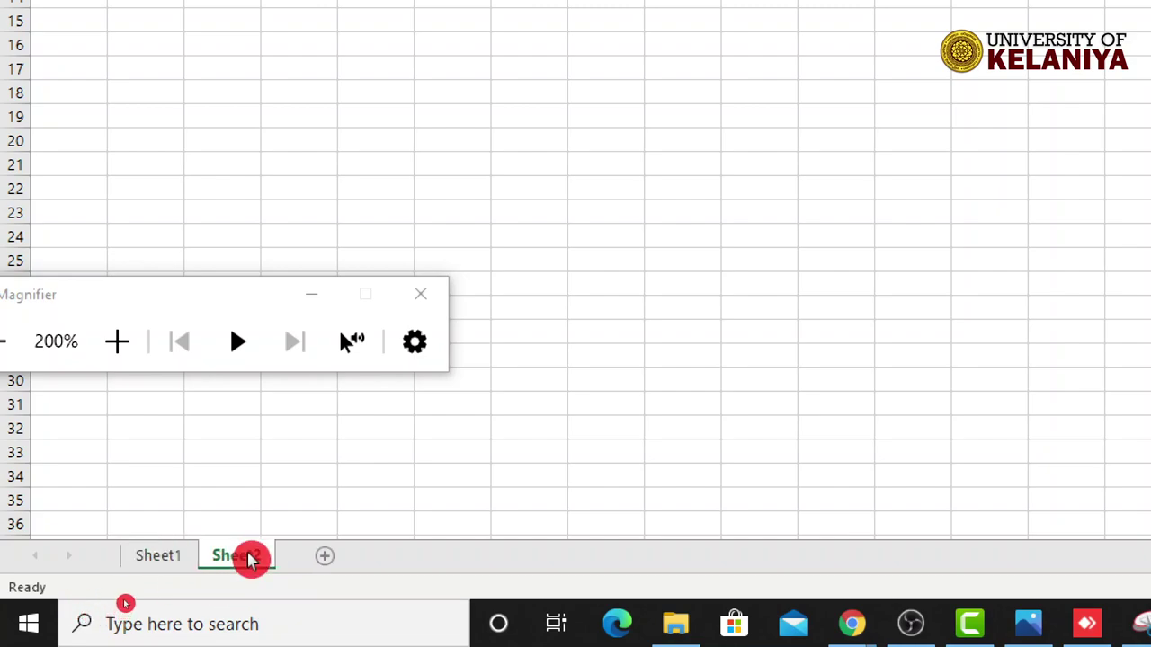
{"action": "left_click", "coordinate": [329, 565]}
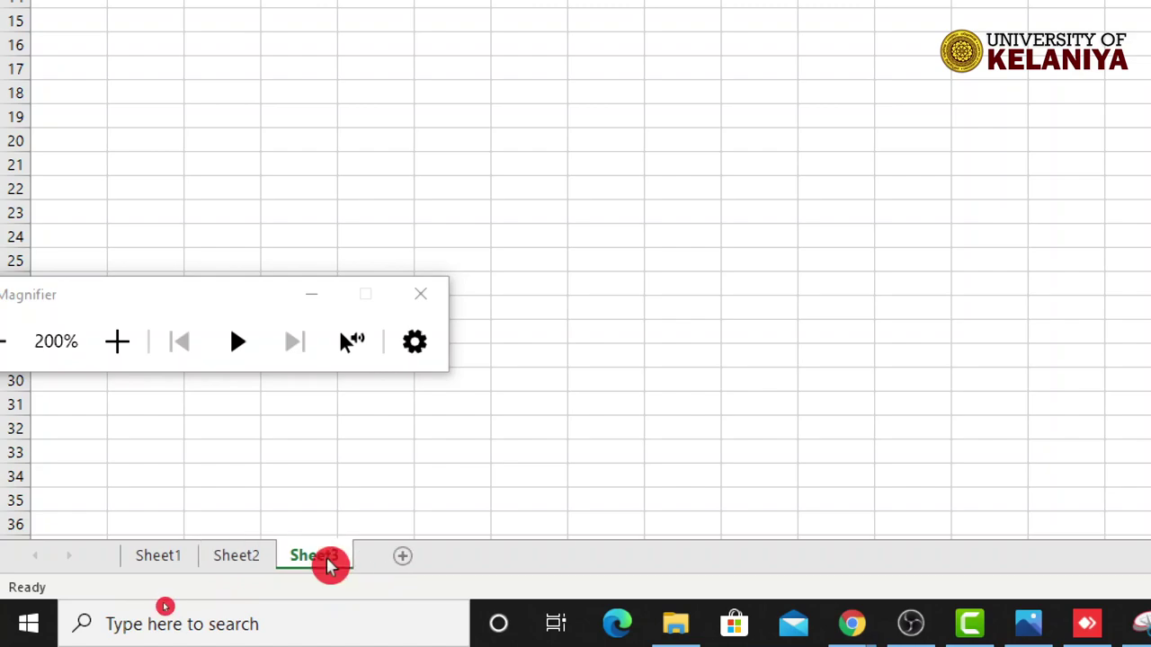
{"action": "left_click", "coordinate": [169, 560]}
{"action": "left_click", "coordinate": [254, 566]}
{"action": "left_click", "coordinate": [327, 559]}
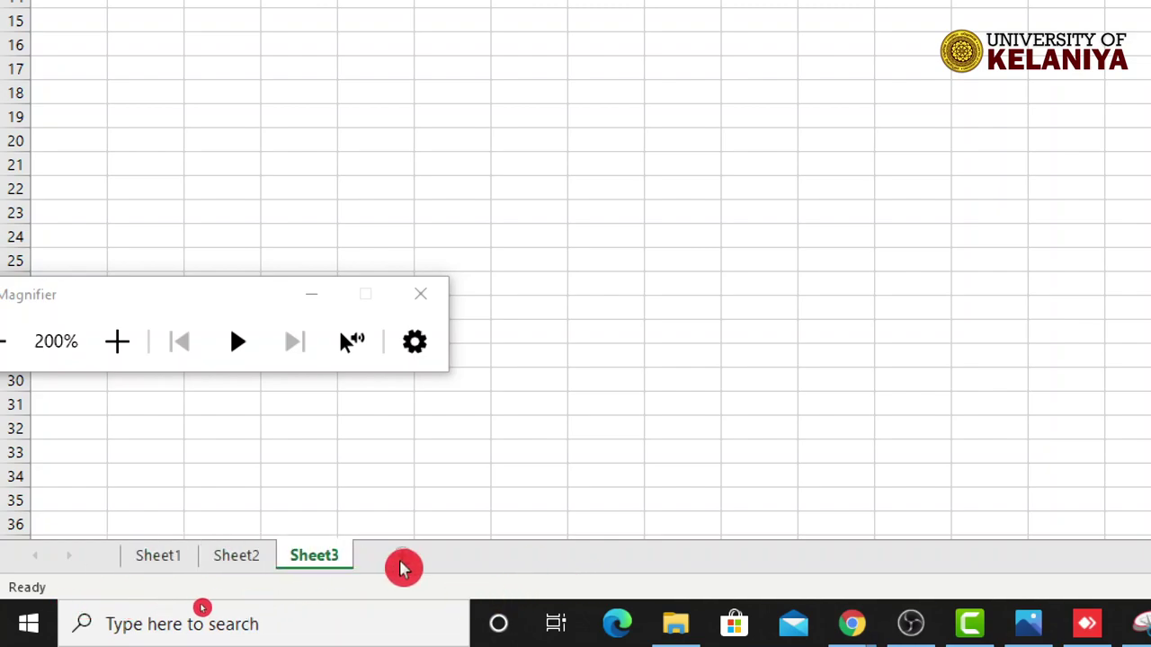
Step: Rename Sheet1 to 'Tab' and give Sheet2 the user's first name
{"action": "double_click", "coordinate": [166, 562]}
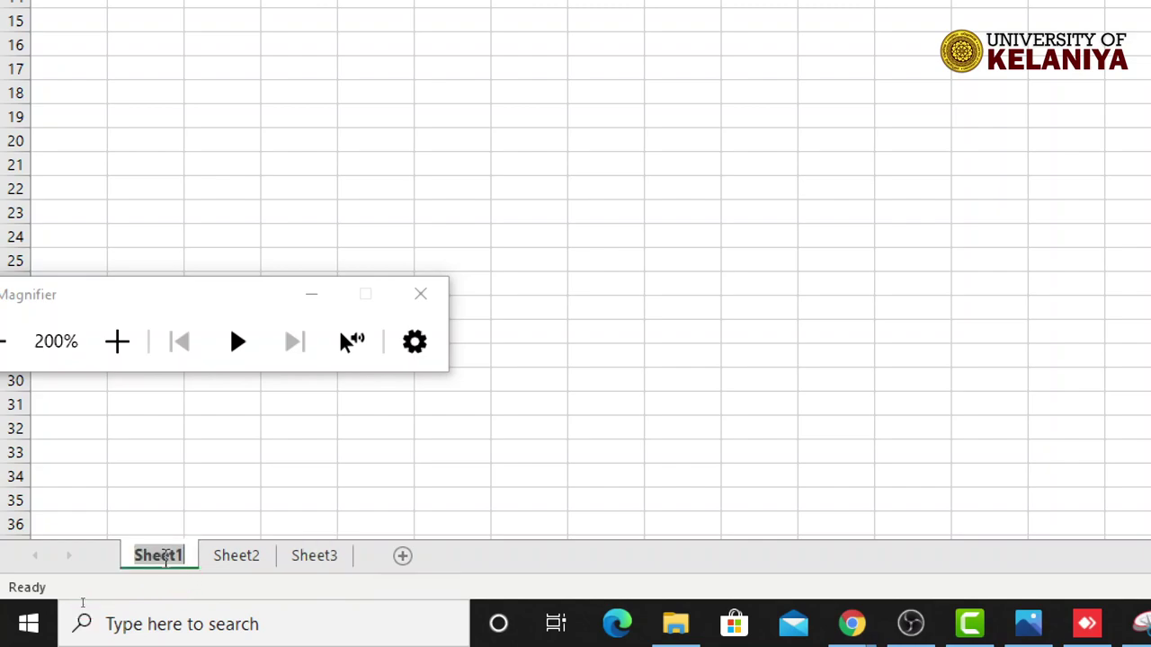
{"action": "type", "text": "Tab"}
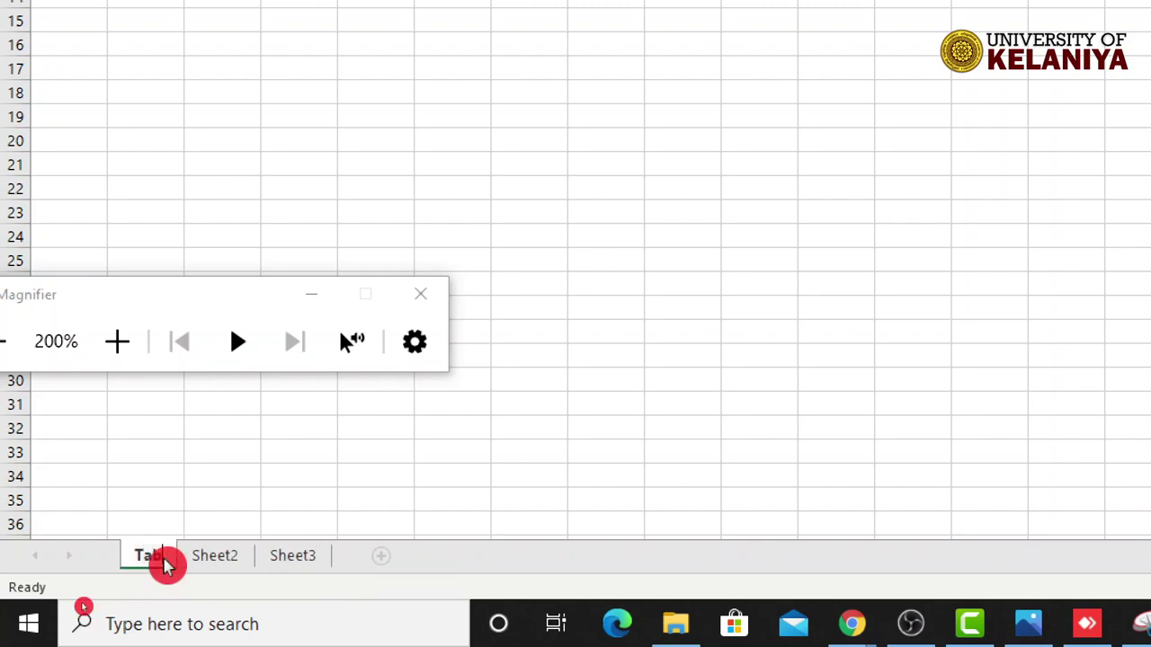
{"action": "key", "text": "Return"}
{"action": "left_click", "coordinate": [232, 561]}
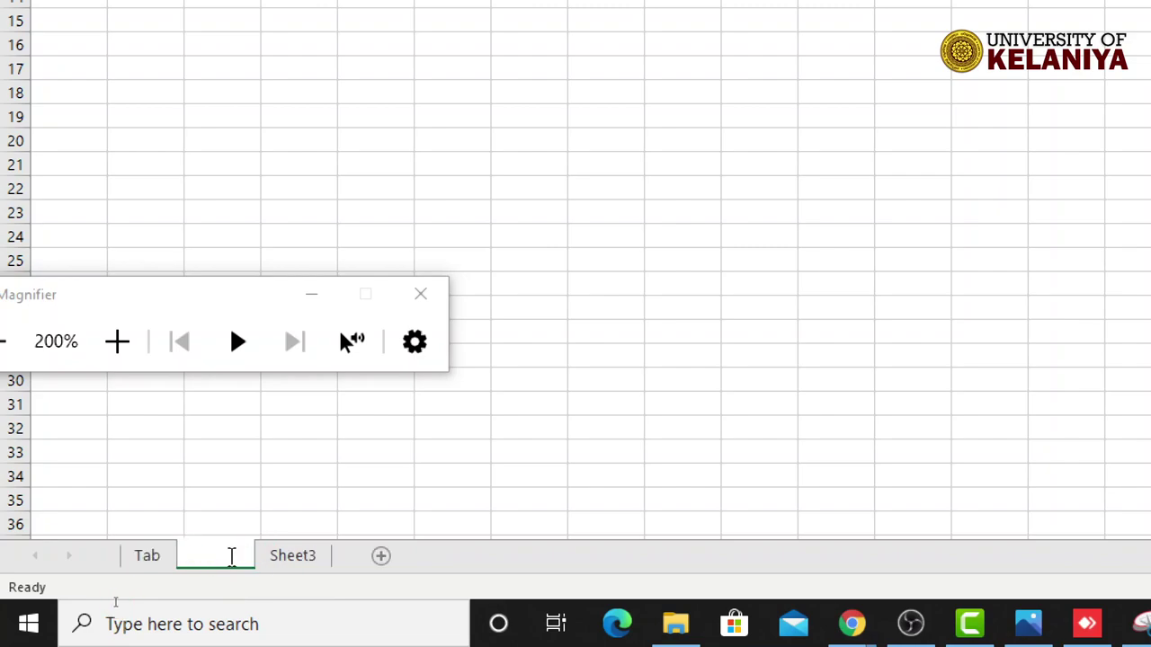
{"action": "left_click", "coordinate": [236, 553]}
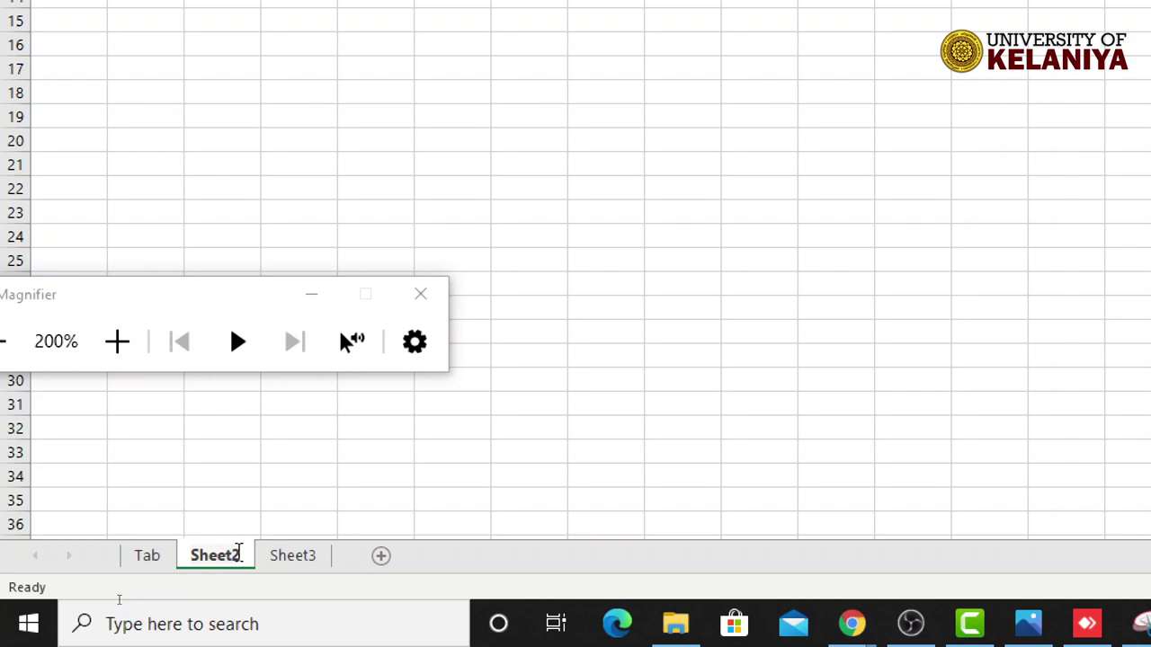
{"action": "type", "text": "Sandun"}
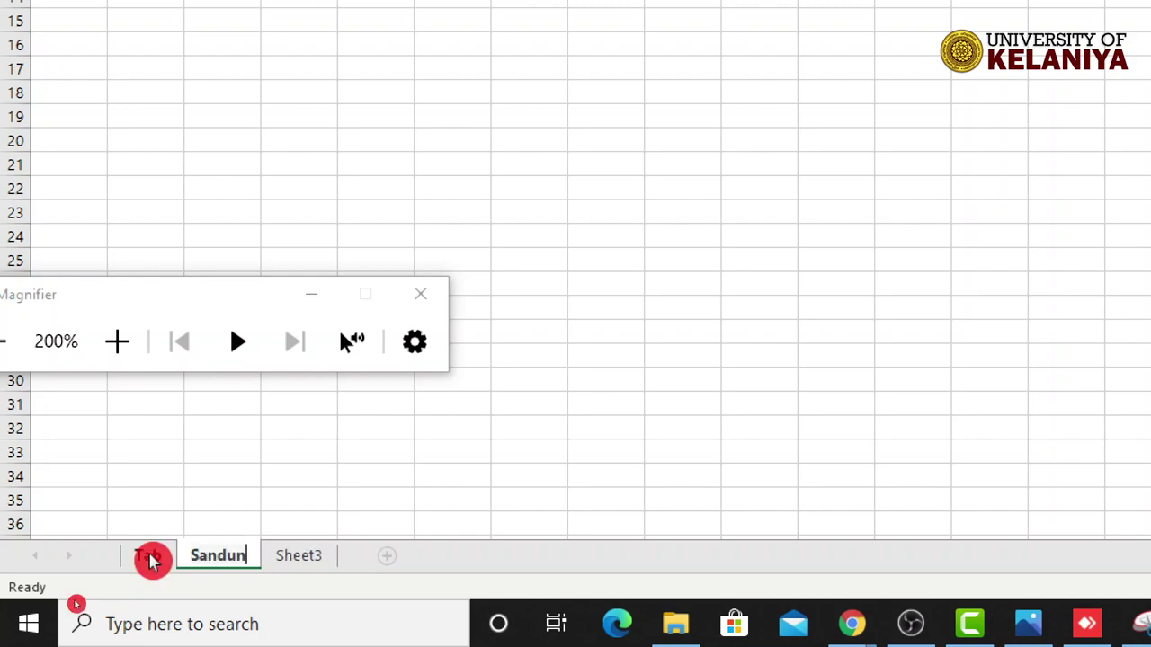
Step: Rename Sheet3 to the user's surname and reopen the second sheet's name for editing
{"action": "double_click", "coordinate": [304, 558]}
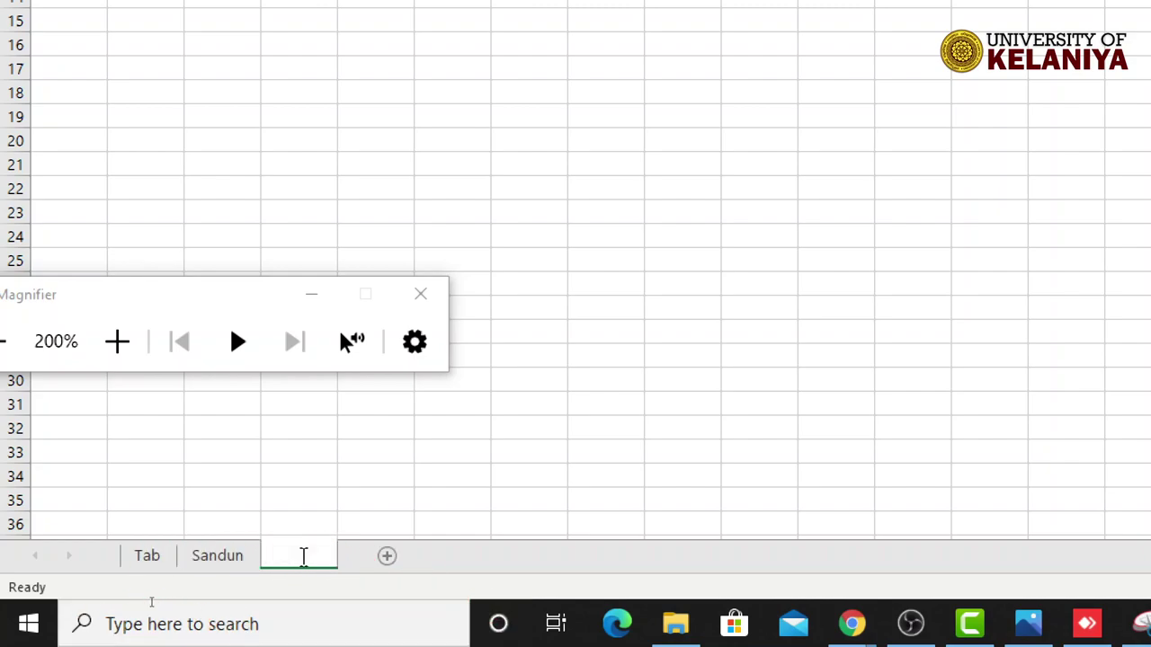
{"action": "type", "text": "Fe"}
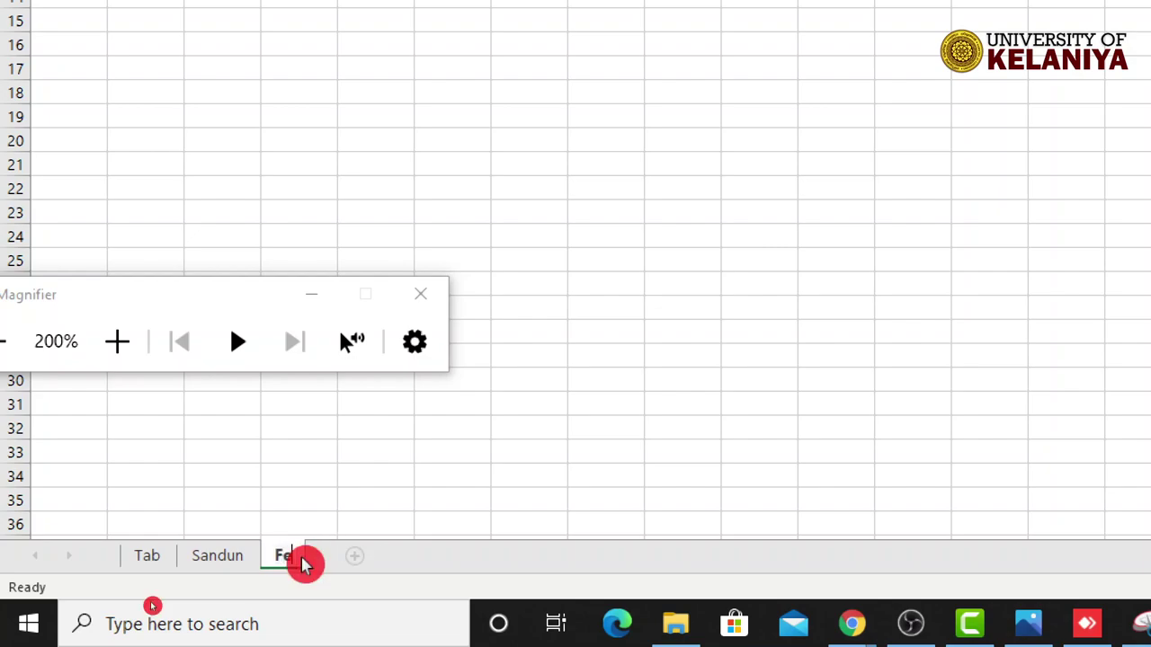
{"action": "type", "text": "rnando"}
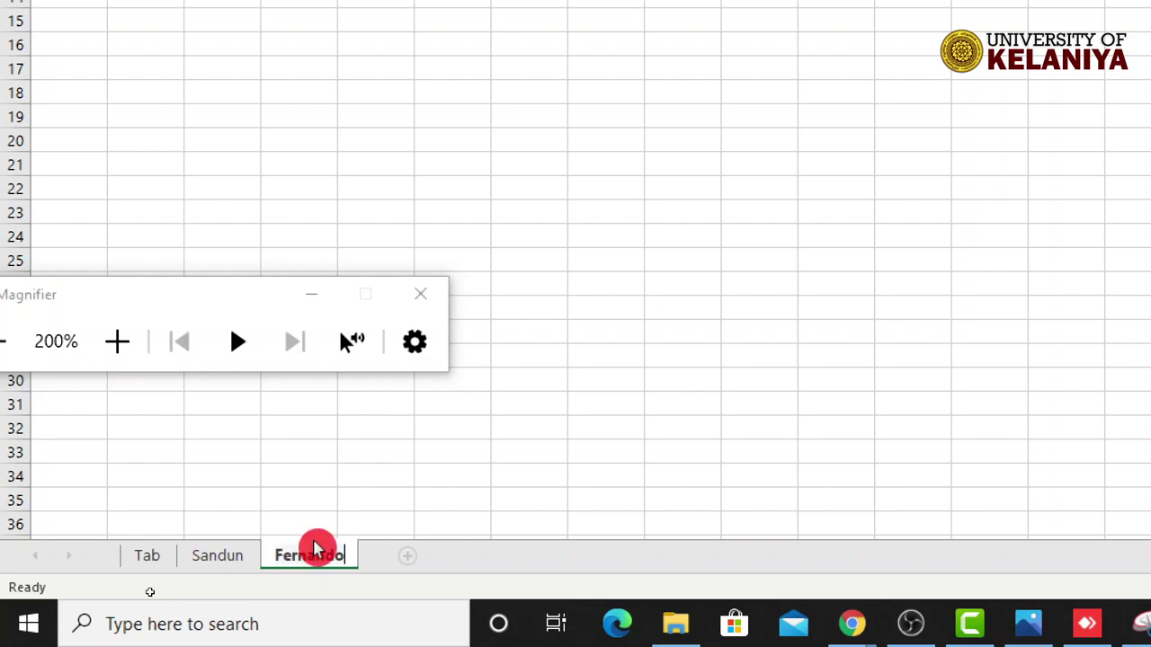
{"action": "key", "text": "Return"}
{"action": "left_click", "coordinate": [220, 557]}
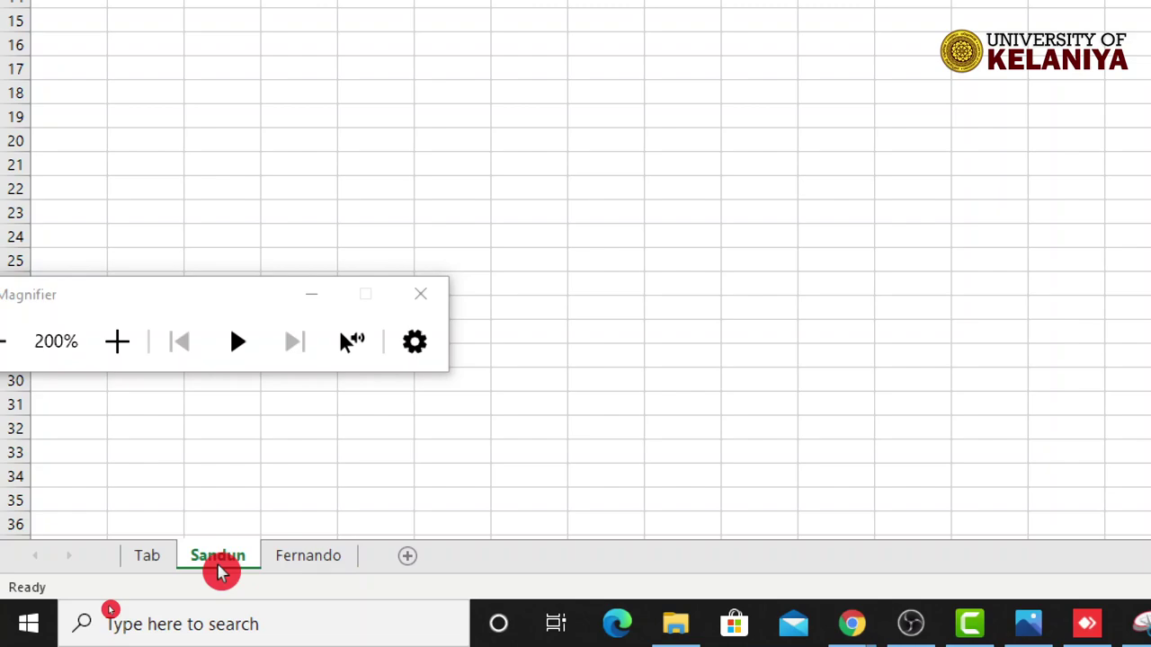
{"action": "key", "text": "super+Escape"}
{"action": "double_click", "coordinate": [109, 602]}
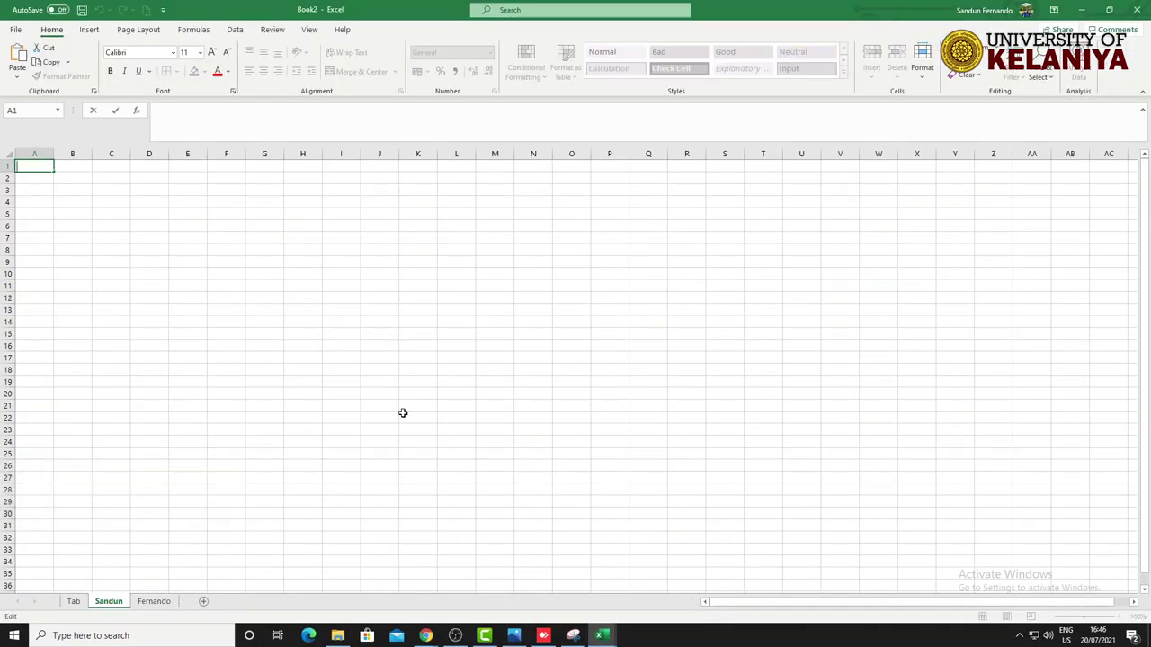
{"action": "key", "text": "super+plus"}
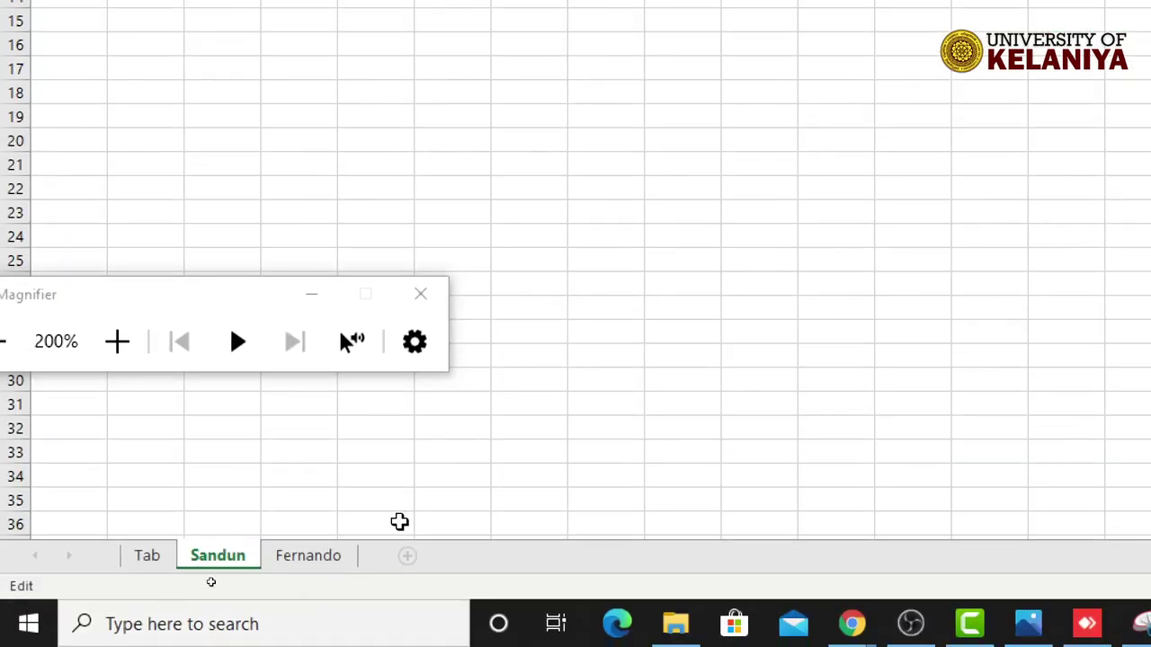
{"action": "left_click", "coordinate": [111, 602]}
{"action": "right_click", "coordinate": [223, 562]}
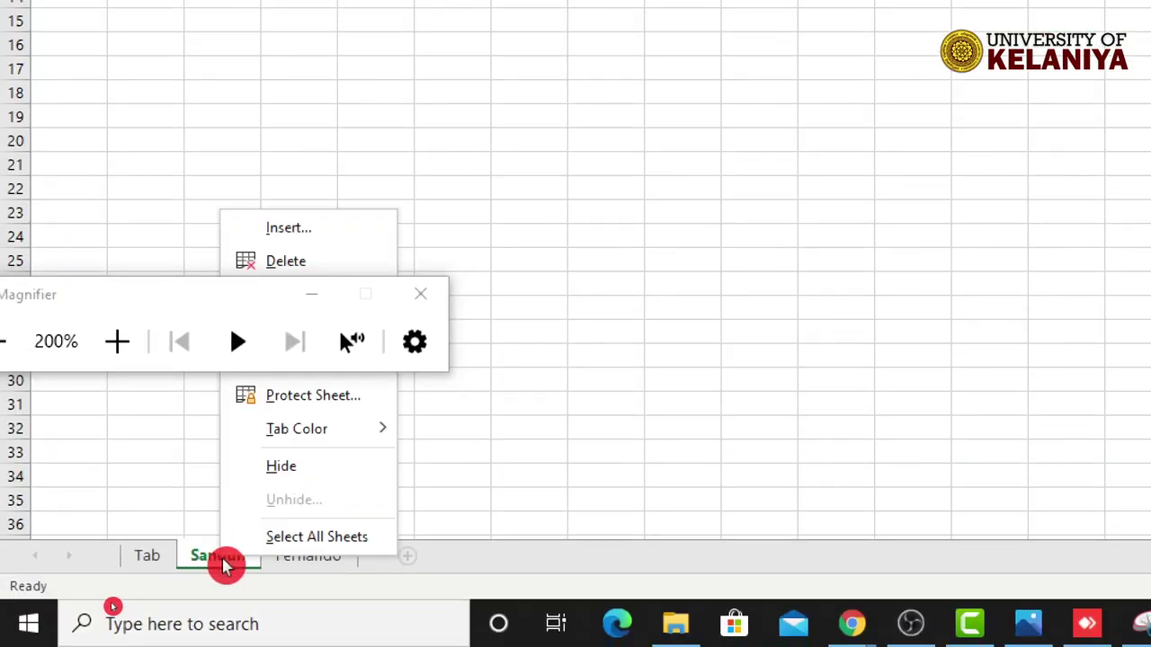
{"action": "mouse_move", "coordinate": [377, 429]}
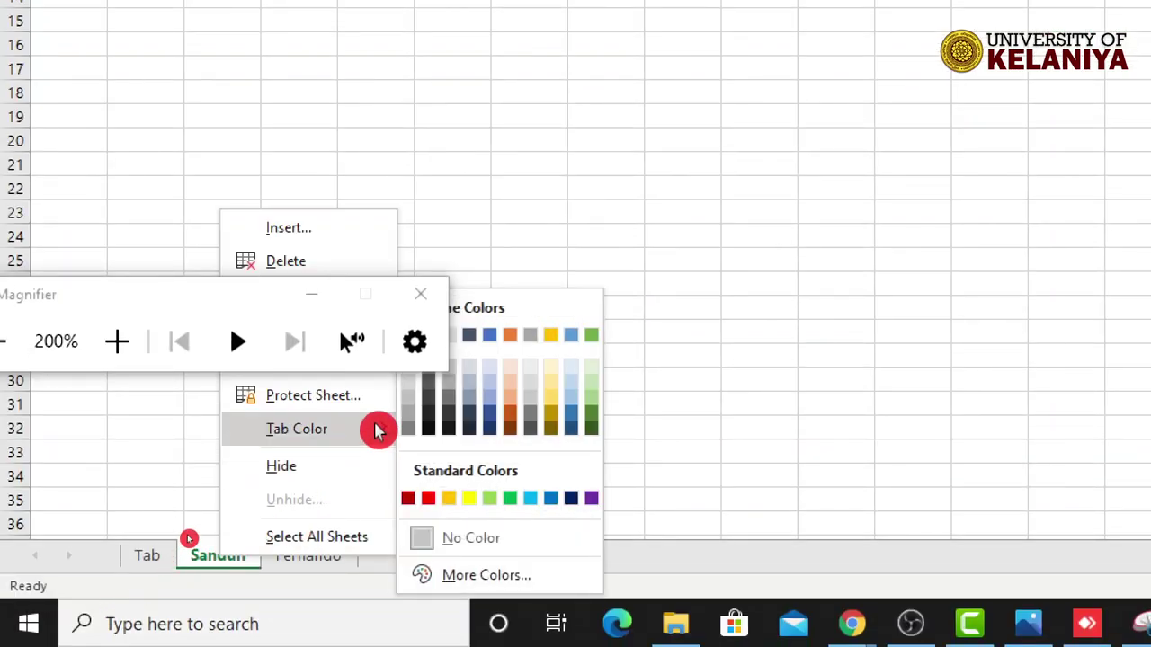
{"action": "left_click", "coordinate": [427, 497]}
{"action": "left_click", "coordinate": [151, 558]}
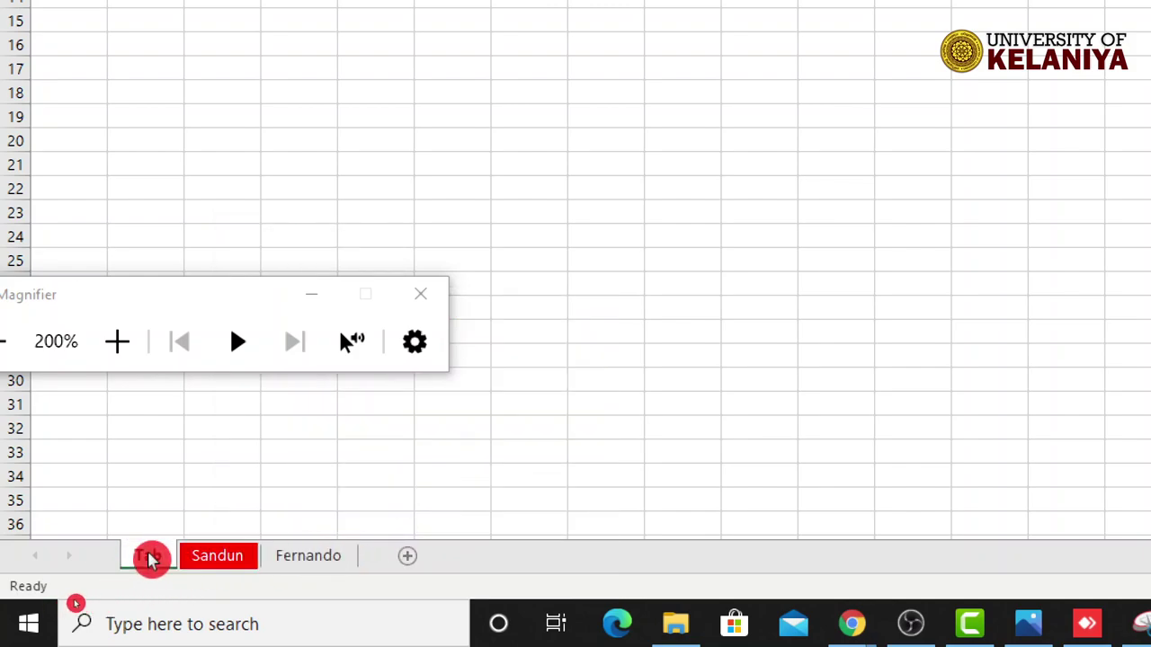
{"action": "right_click", "coordinate": [151, 559]}
{"action": "mouse_move", "coordinate": [270, 428]}
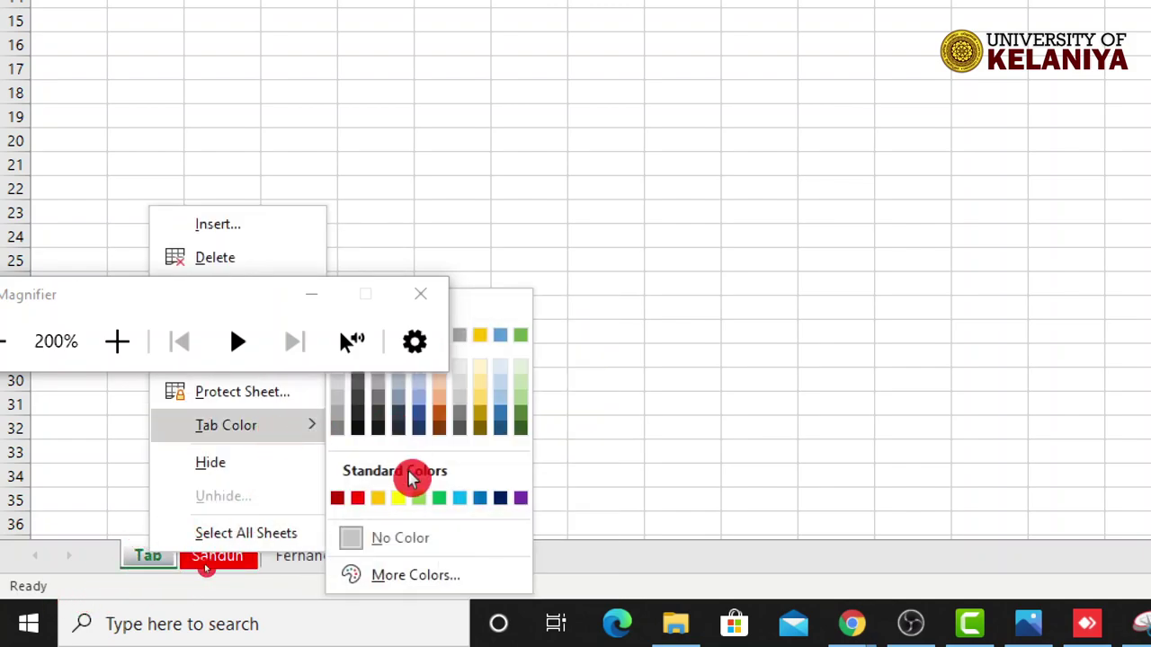
{"action": "left_click", "coordinate": [399, 498]}
{"action": "left_click", "coordinate": [326, 559]}
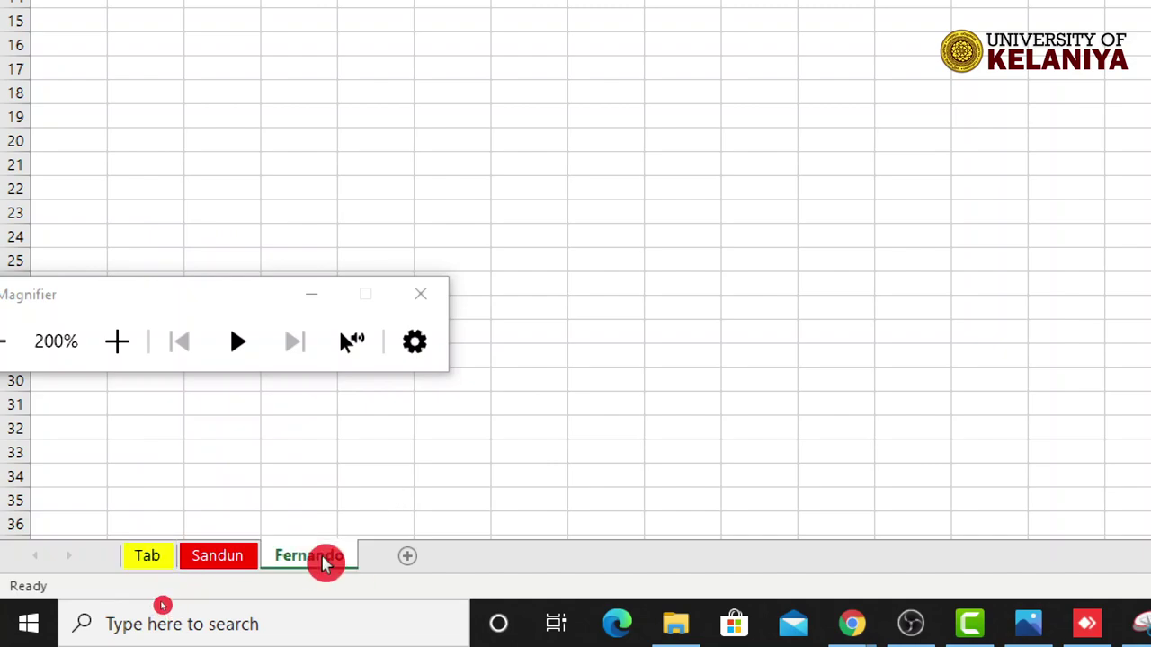
{"action": "right_click", "coordinate": [325, 559]}
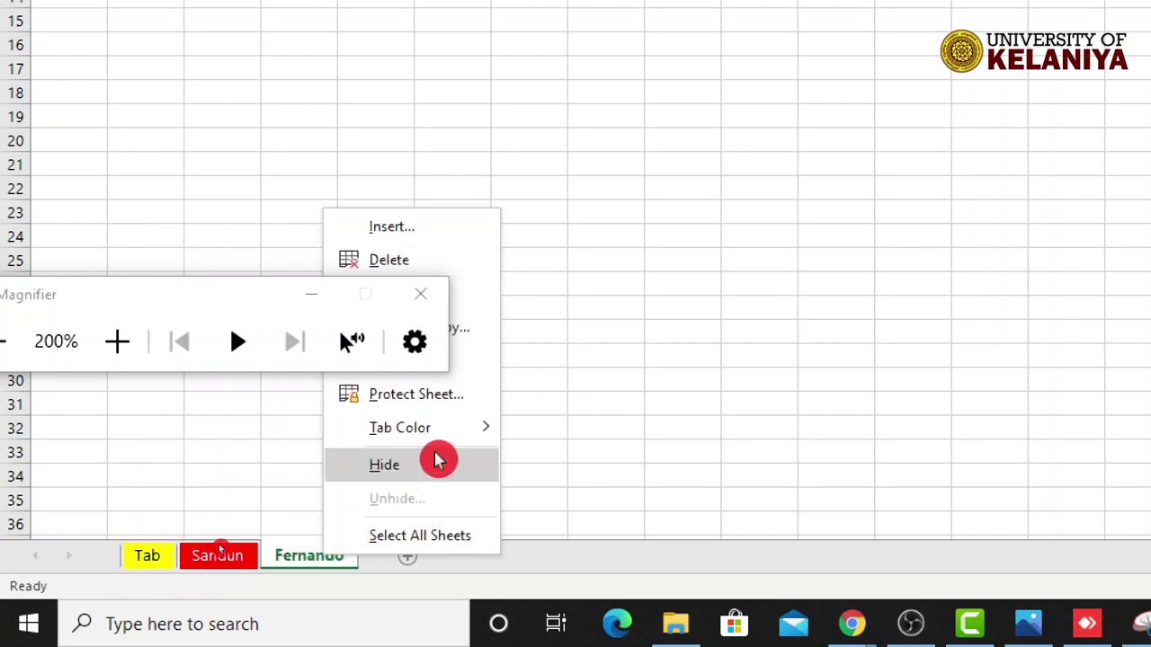
{"action": "mouse_move", "coordinate": [465, 426]}
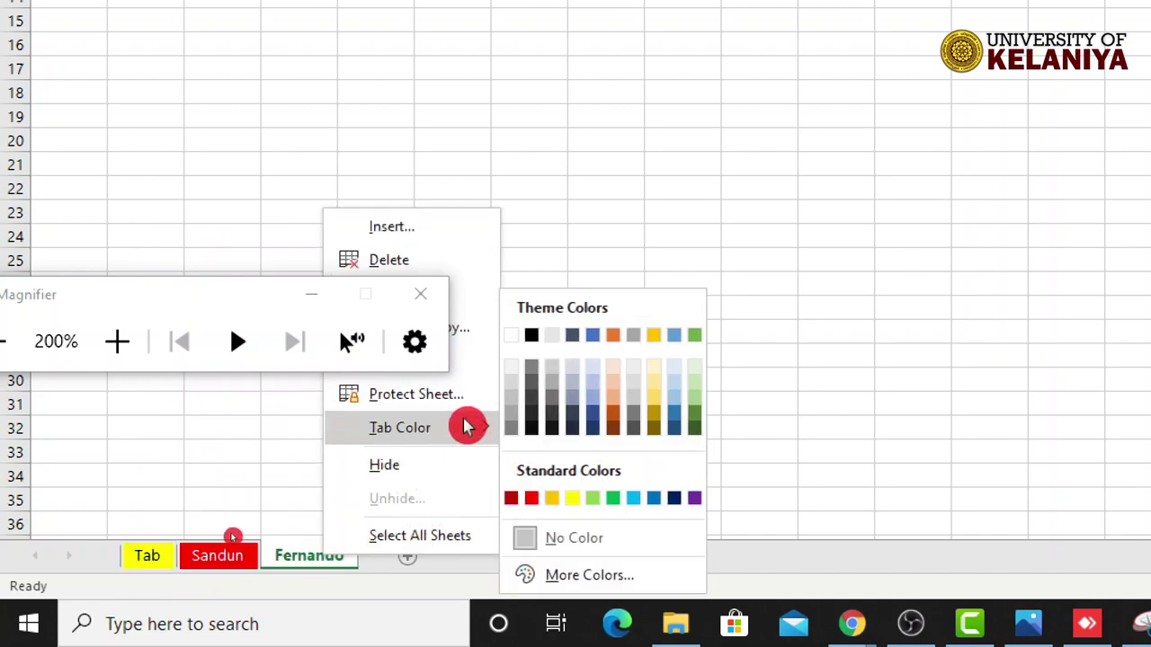
{"action": "left_click", "coordinate": [599, 498]}
{"action": "left_click", "coordinate": [206, 555]}
{"action": "left_click", "coordinate": [149, 554]}
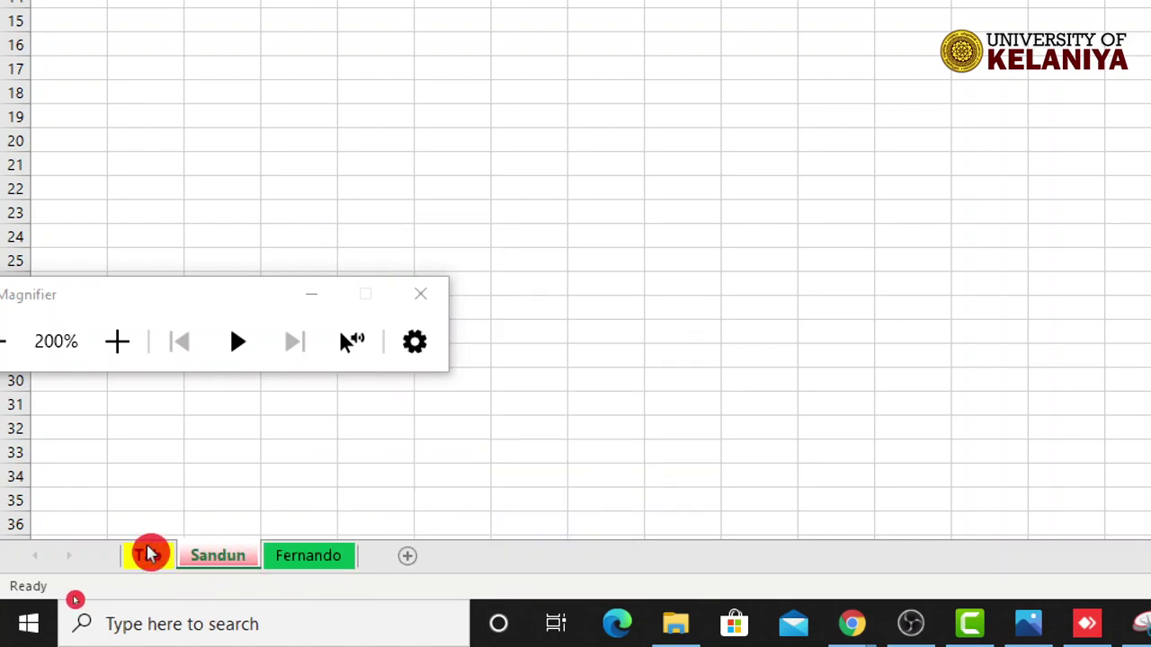
{"action": "left_click", "coordinate": [220, 558]}
{"action": "left_click", "coordinate": [312, 564]}
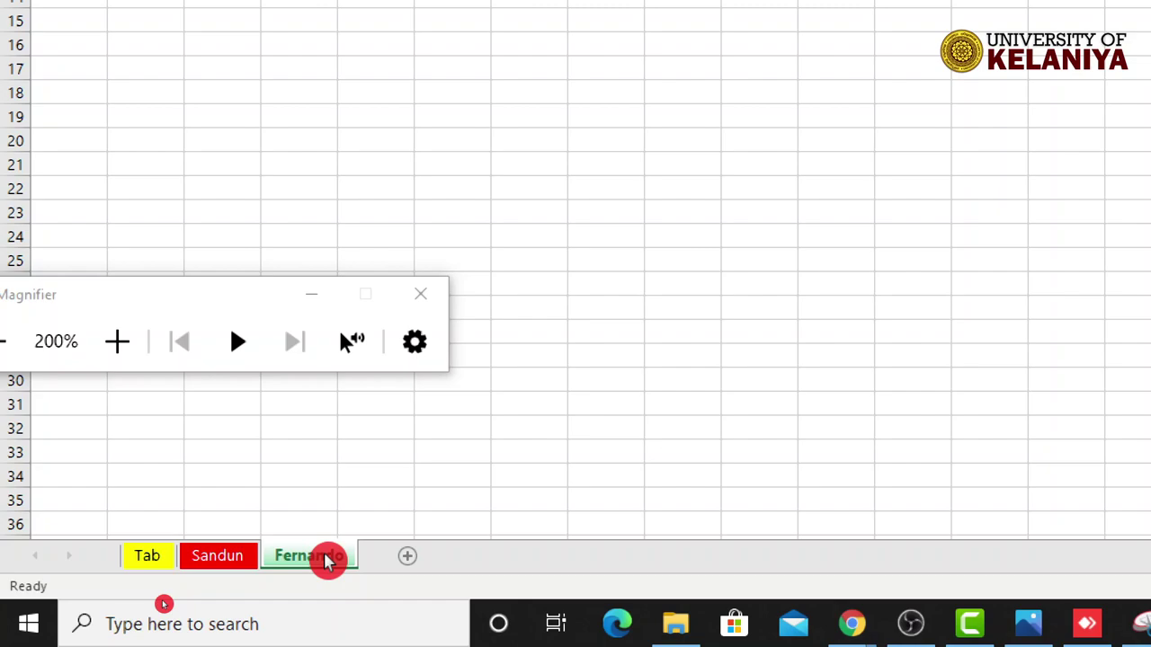
{"action": "right_click", "coordinate": [327, 558]}
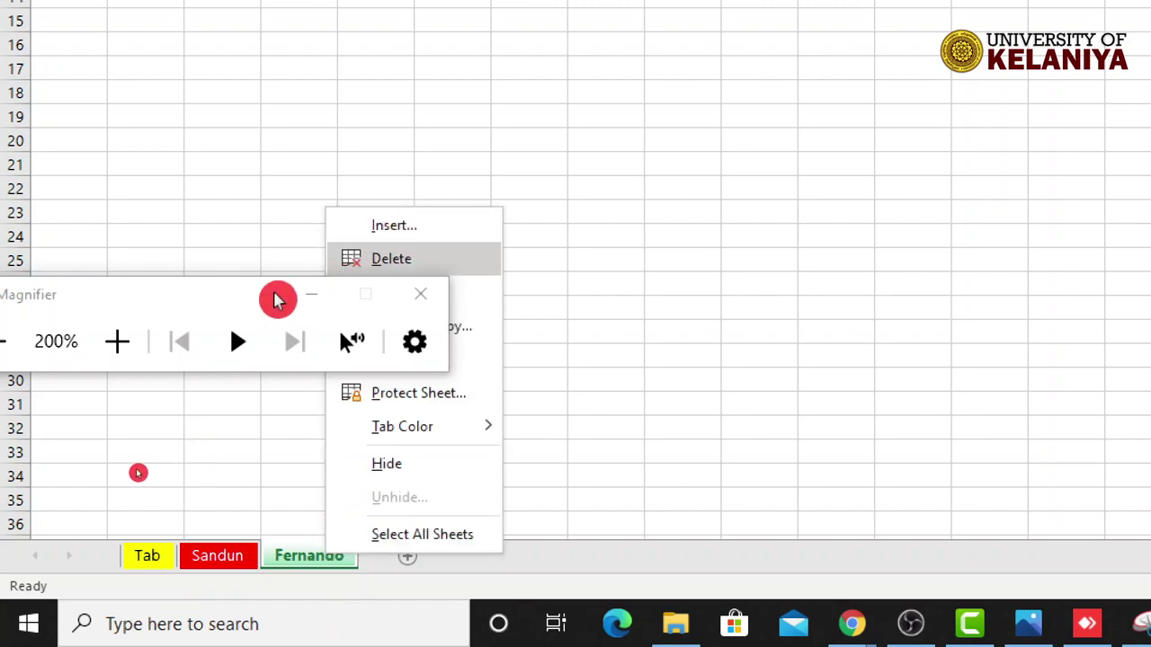
{"action": "left_click_drag", "start_coordinate": [278, 300], "coordinate": [102, 85]}
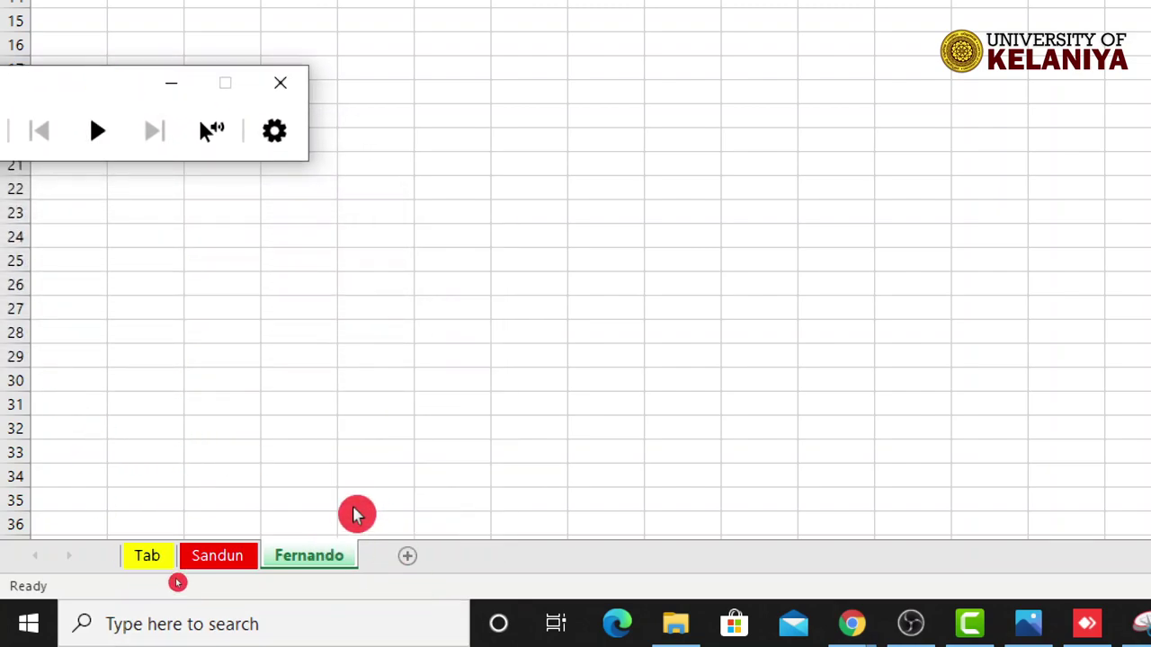
Step: Duplicate the surname sheet via Move or Copy with Create a copy ticked, placing it first
{"action": "right_click", "coordinate": [303, 559]}
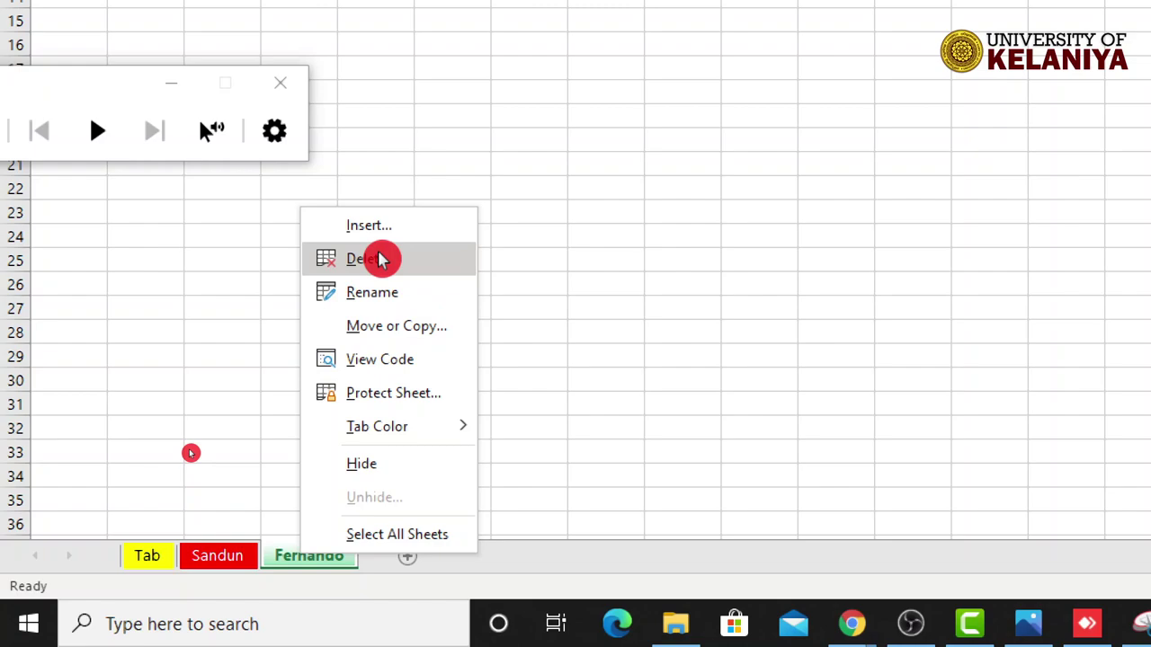
{"action": "left_click", "coordinate": [422, 337]}
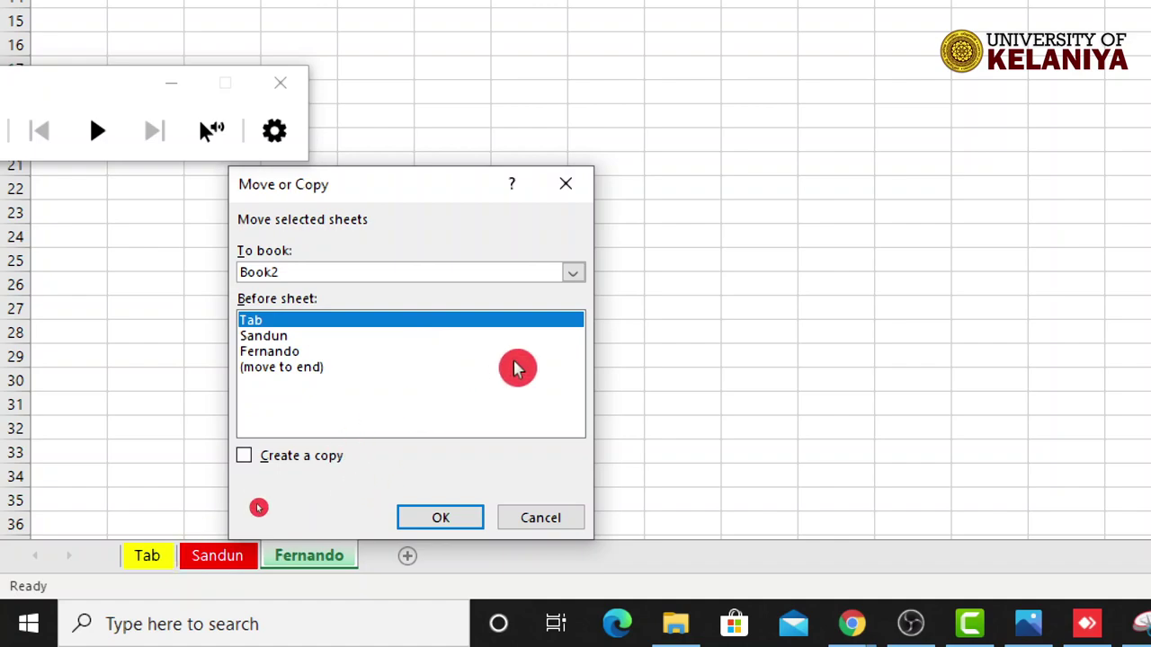
{"action": "left_click", "coordinate": [246, 460]}
{"action": "left_click", "coordinate": [440, 519]}
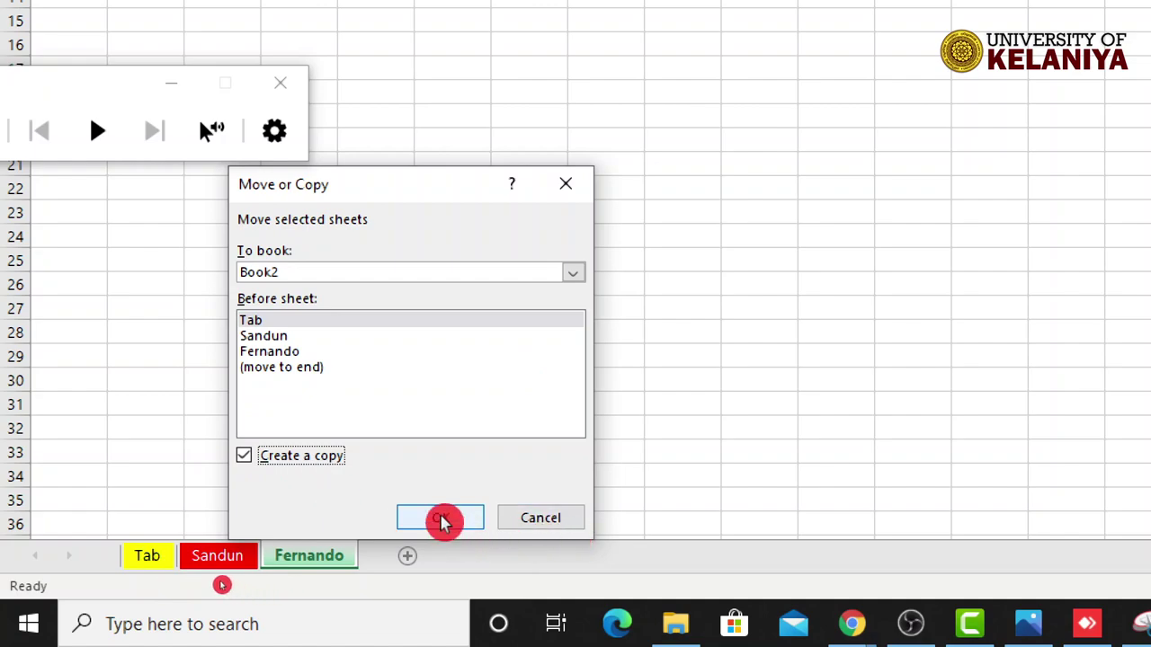
{"action": "left_click", "coordinate": [187, 555]}
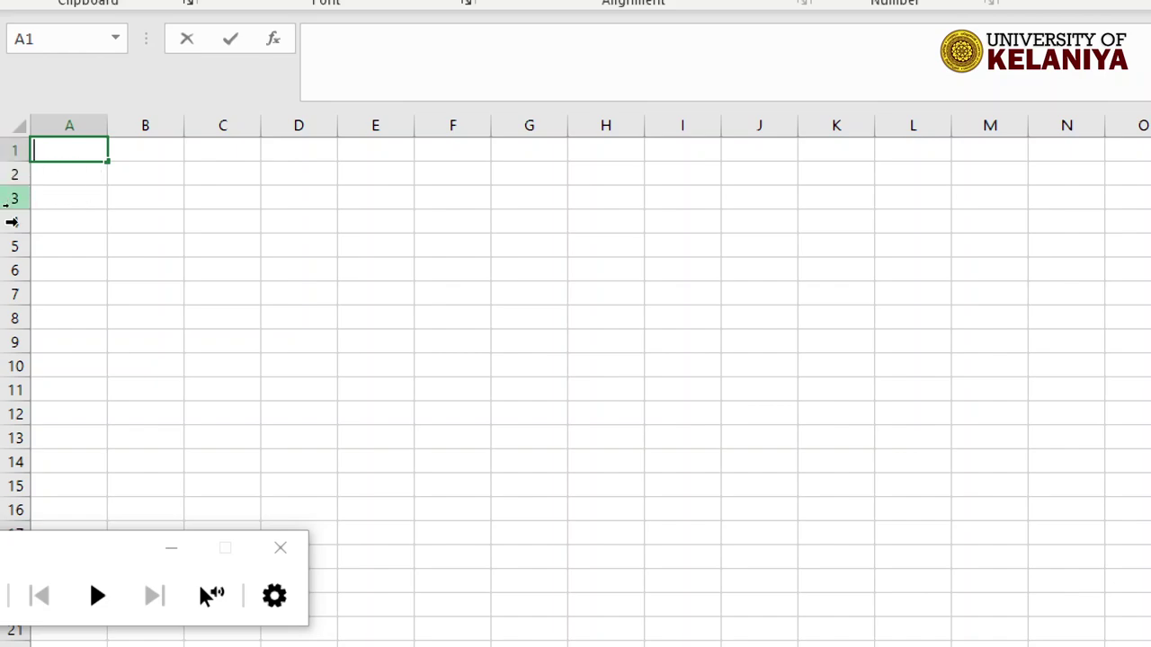
{"action": "key", "text": "F2"}
{"action": "left_click", "coordinate": [16, 148]}
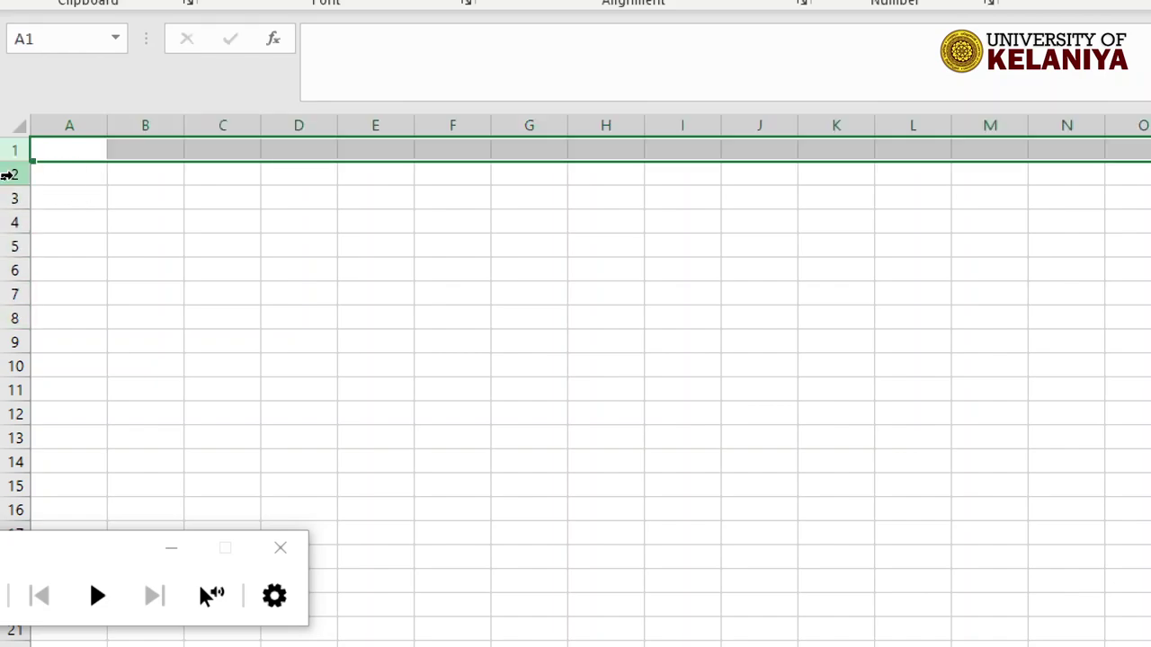
{"action": "left_click", "coordinate": [13, 173]}
{"action": "left_click", "coordinate": [15, 193]}
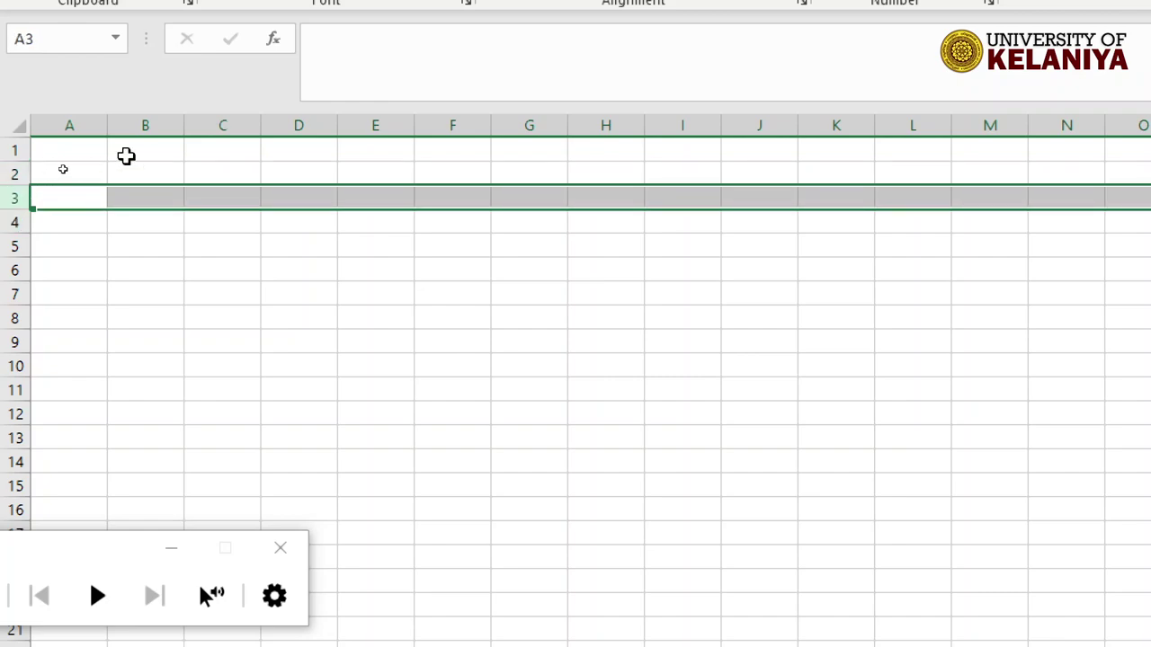
{"action": "left_click", "coordinate": [155, 124]}
{"action": "left_click", "coordinate": [236, 126]}
{"action": "left_click", "coordinate": [303, 127]}
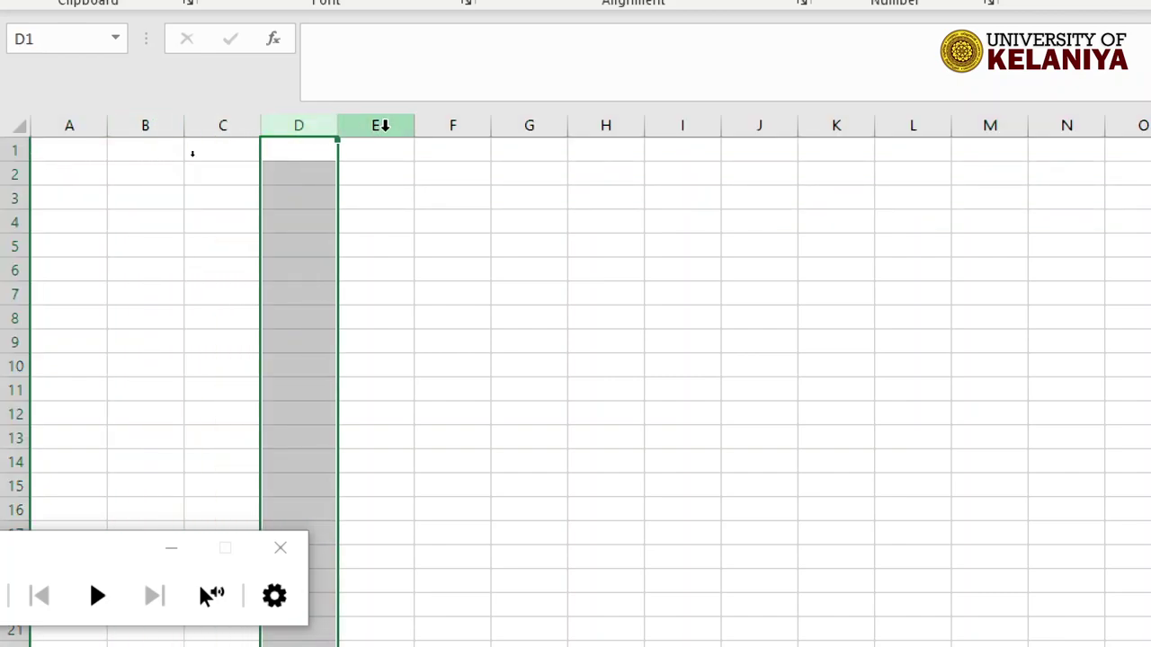
{"action": "left_click", "coordinate": [378, 125]}
{"action": "left_click", "coordinate": [459, 128]}
{"action": "left_click", "coordinate": [539, 127]}
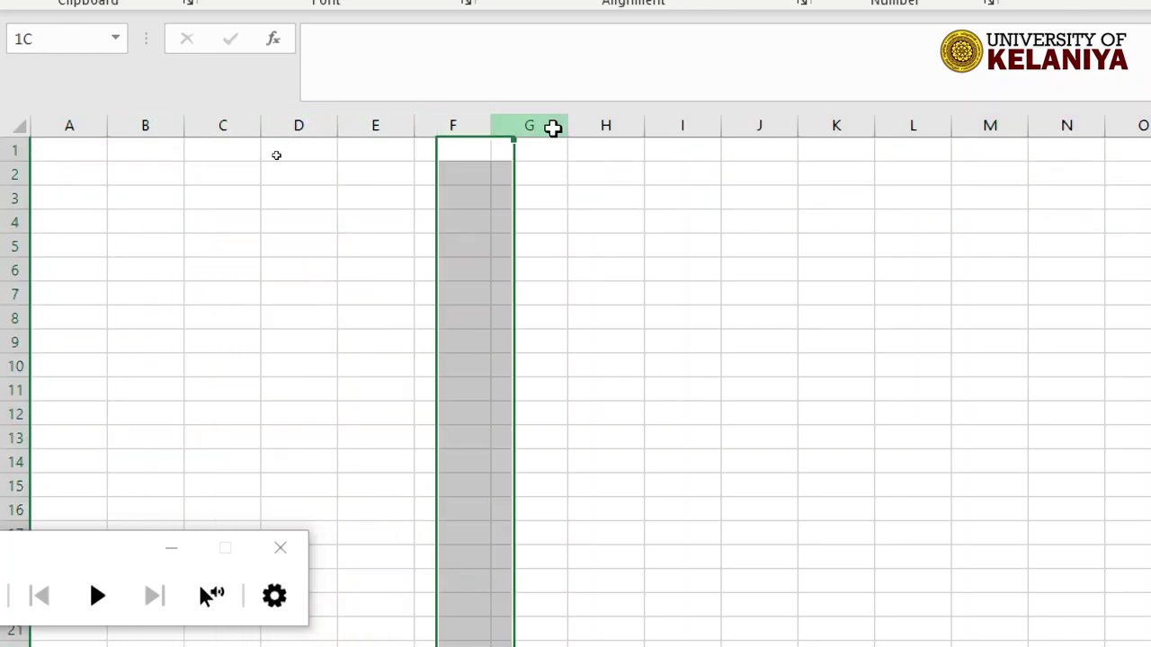
{"action": "left_click", "coordinate": [472, 125]}
{"action": "left_click", "coordinate": [400, 125]}
{"action": "left_click", "coordinate": [298, 124]}
{"action": "left_click", "coordinate": [219, 126]}
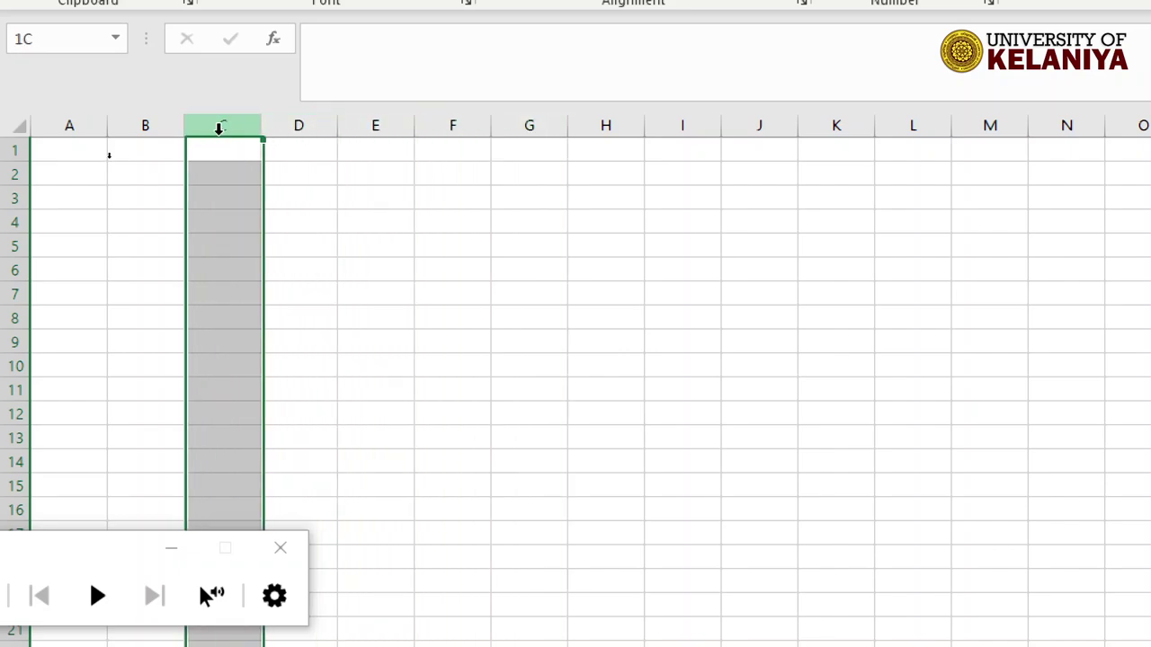
{"action": "left_click", "coordinate": [152, 126]}
{"action": "left_click", "coordinate": [227, 126]}
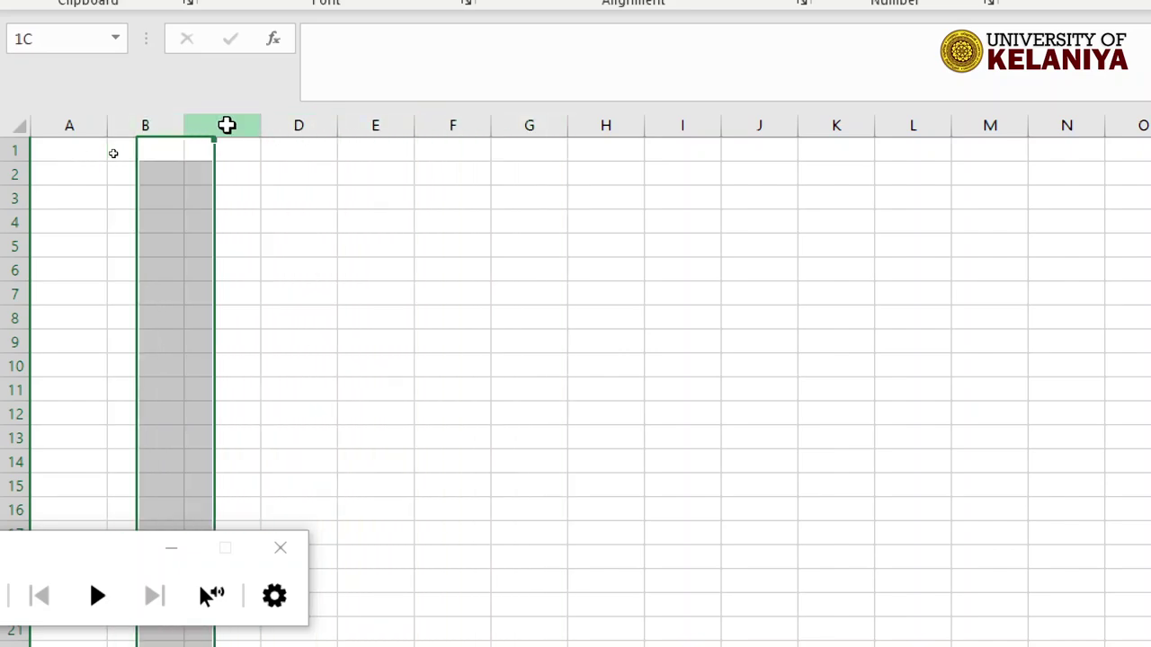
{"action": "left_click", "coordinate": [297, 125]}
{"action": "left_click", "coordinate": [377, 125]}
{"action": "left_click", "coordinate": [14, 149]}
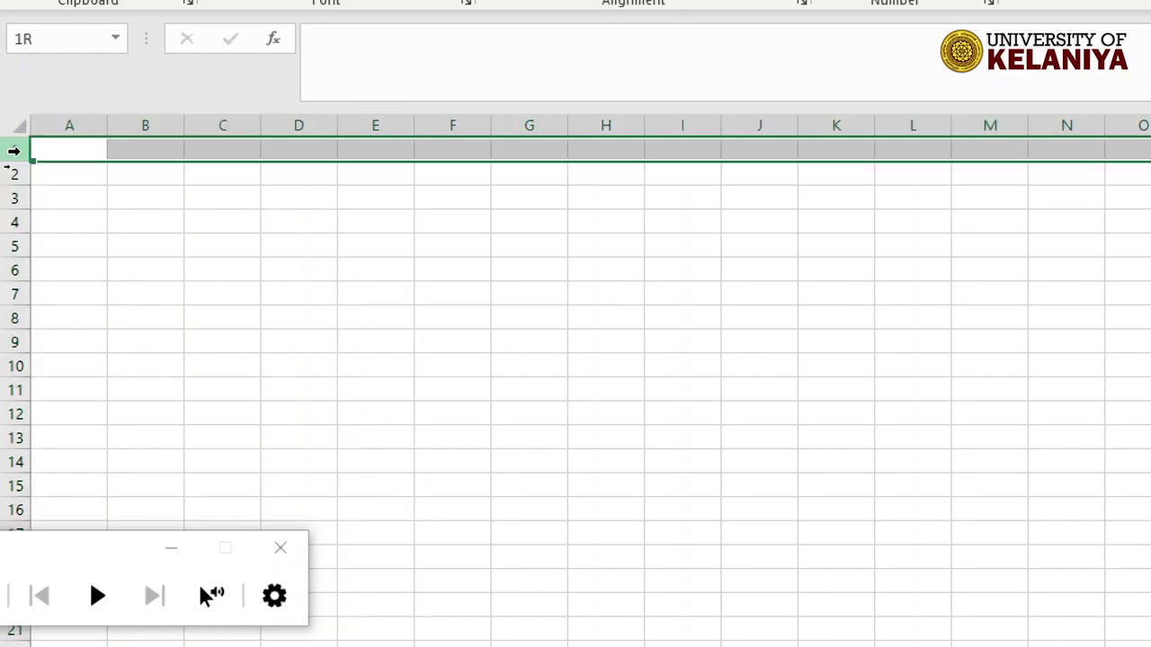
{"action": "left_click", "coordinate": [18, 175]}
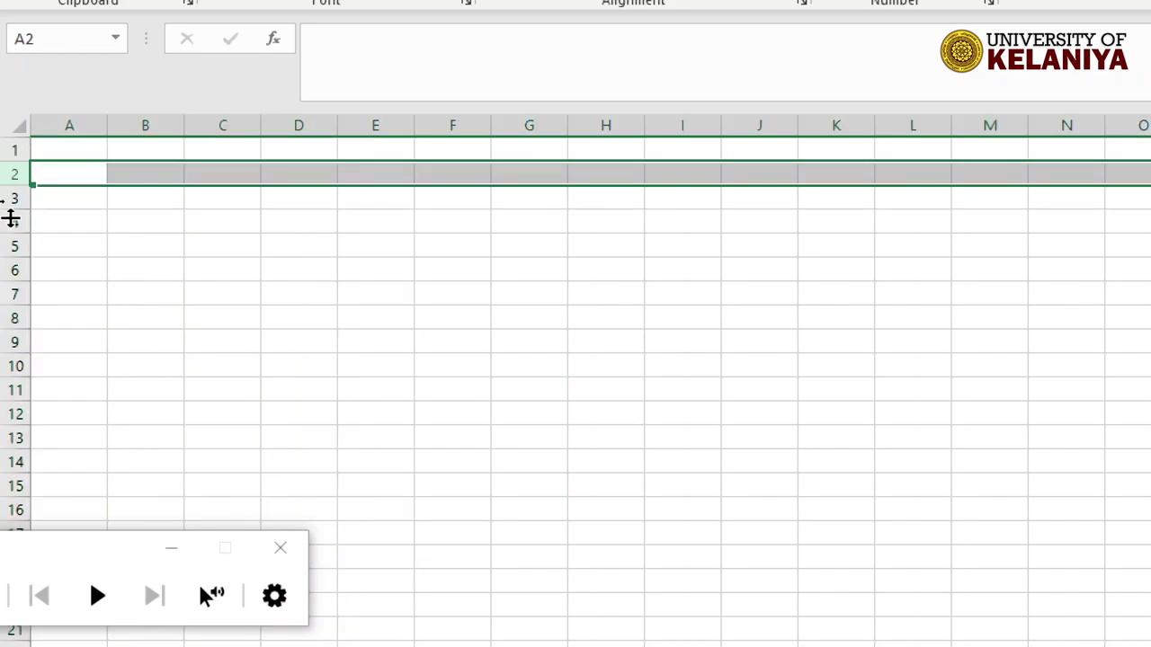
{"action": "left_click", "coordinate": [12, 222]}
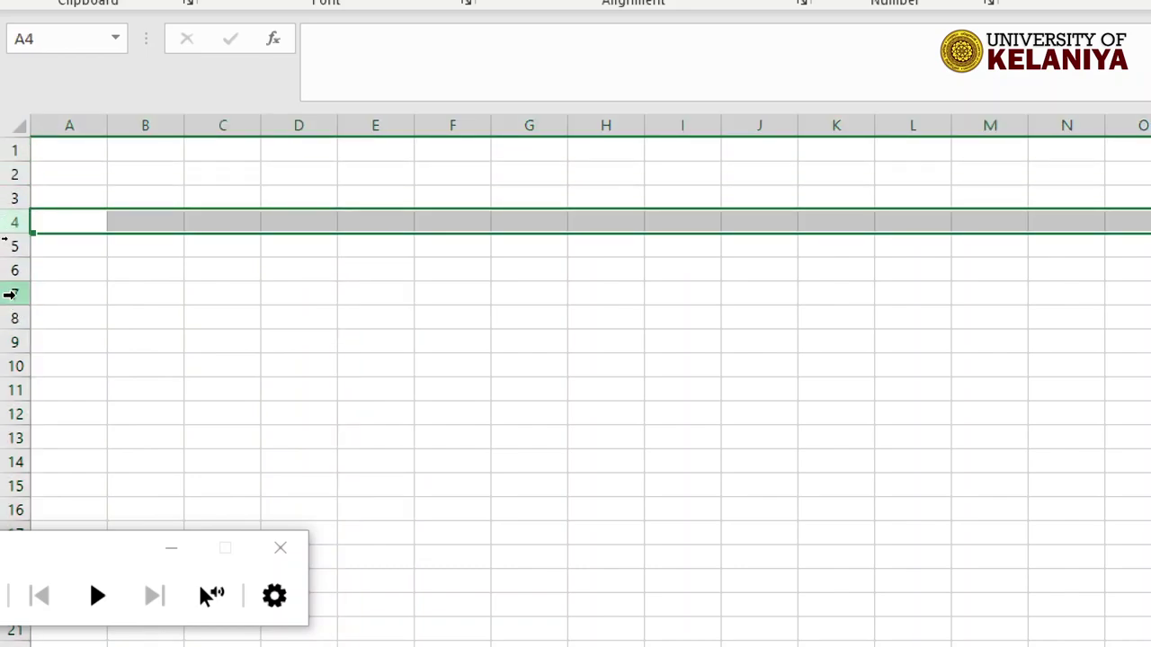
{"action": "left_click", "coordinate": [7, 365]}
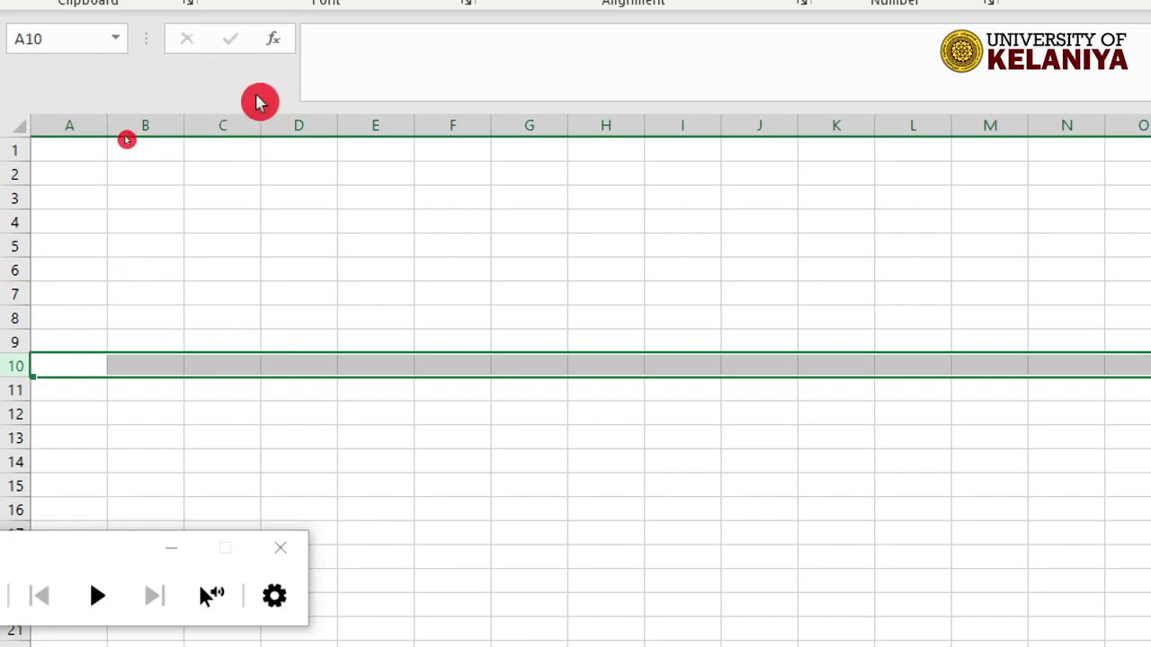
{"action": "left_click", "coordinate": [233, 222]}
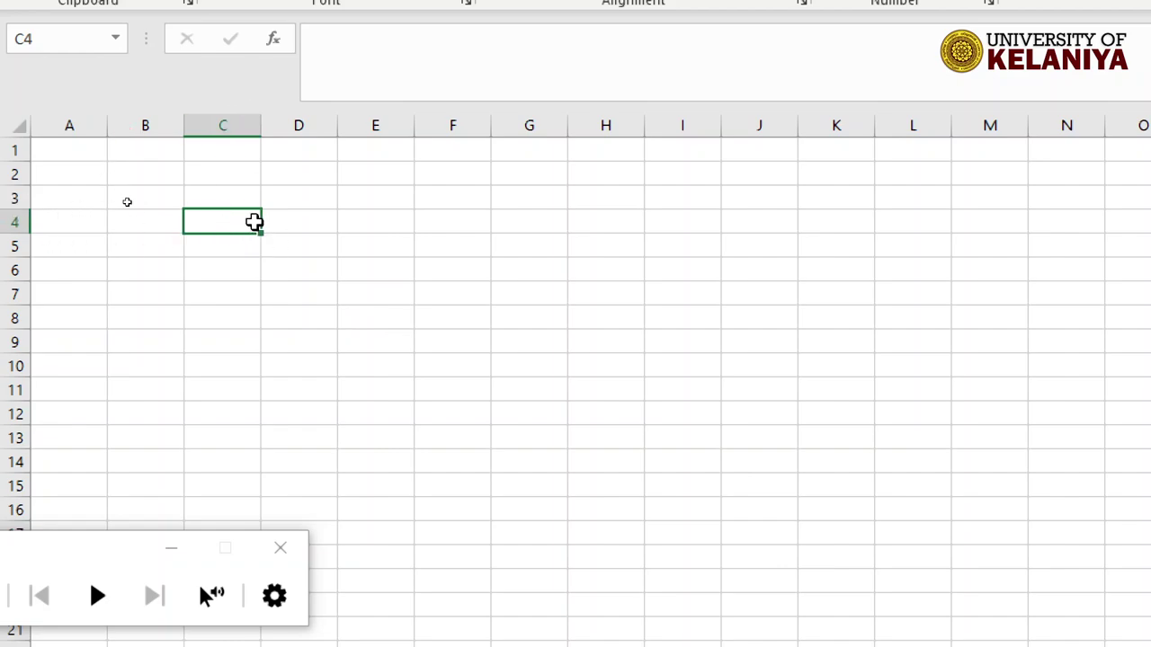
{"action": "left_click", "coordinate": [220, 194]}
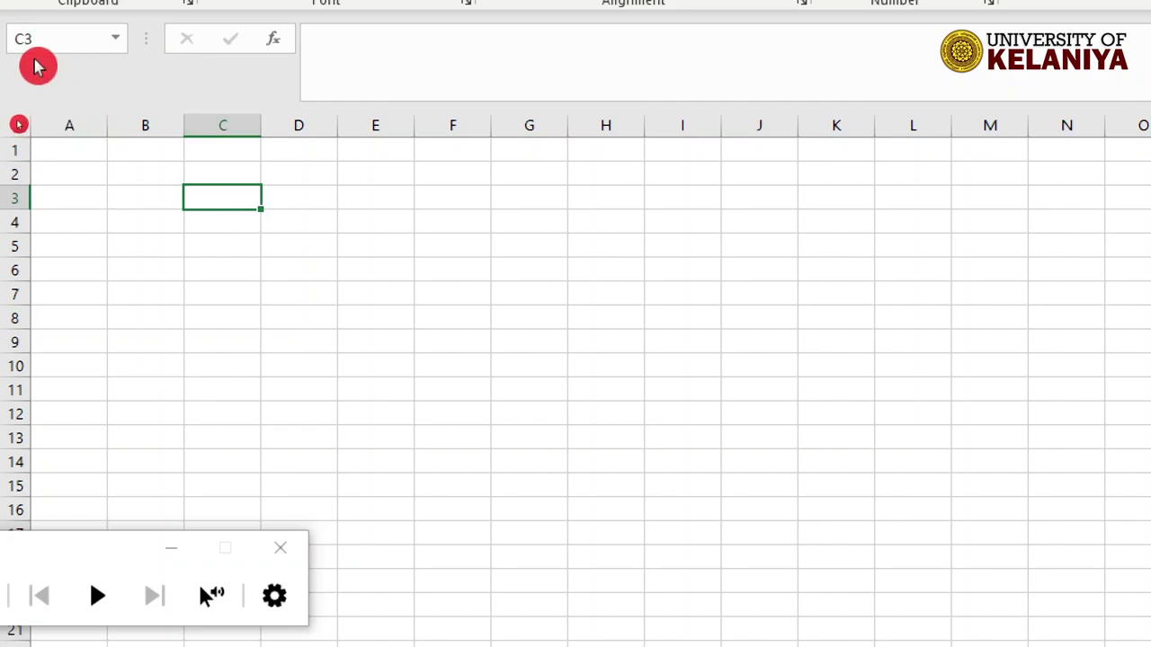
{"action": "left_click", "coordinate": [616, 297]}
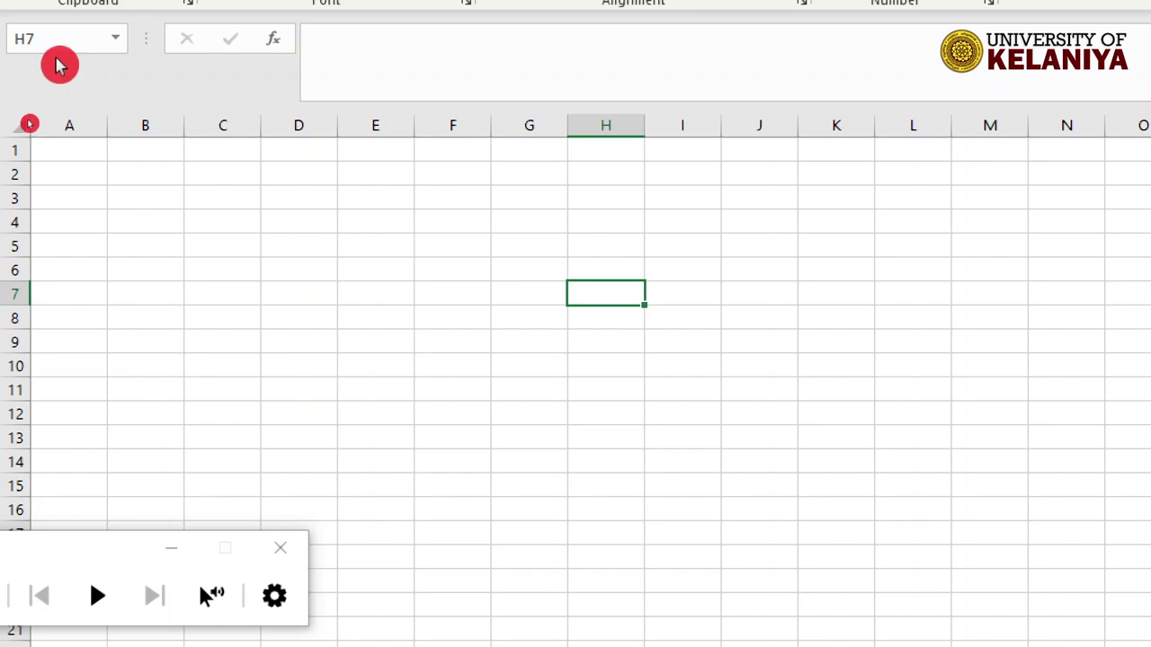
{"action": "left_click", "coordinate": [725, 279]}
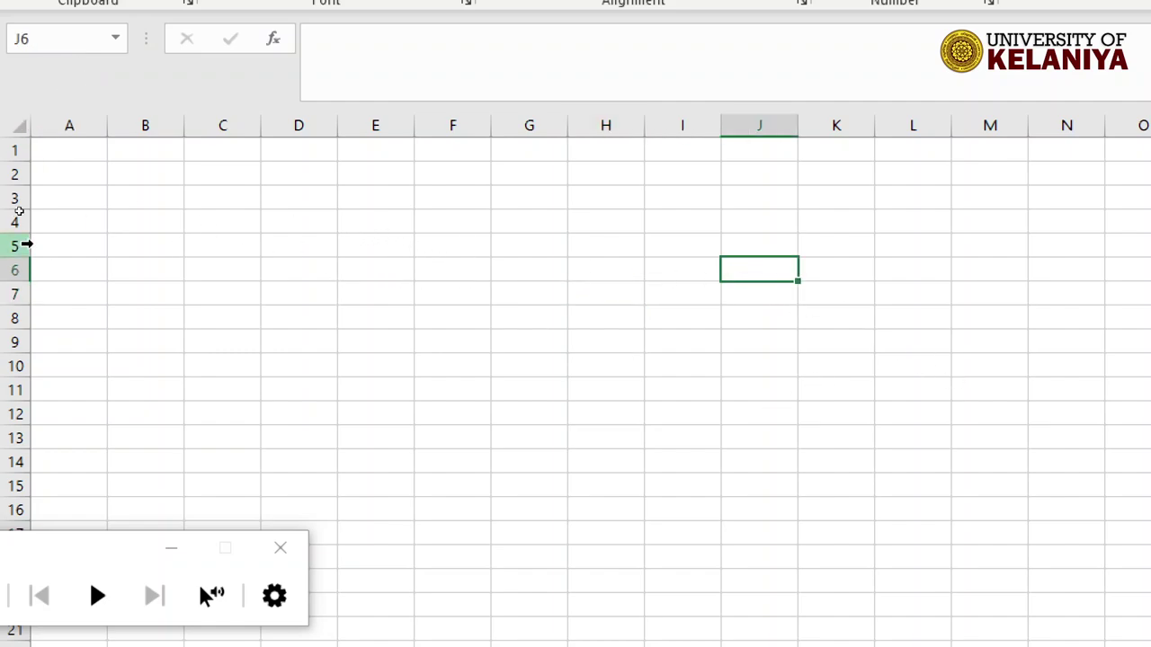
{"action": "left_click", "coordinate": [36, 245]}
{"action": "left_click", "coordinate": [422, 239]}
{"action": "left_click", "coordinate": [290, 202]}
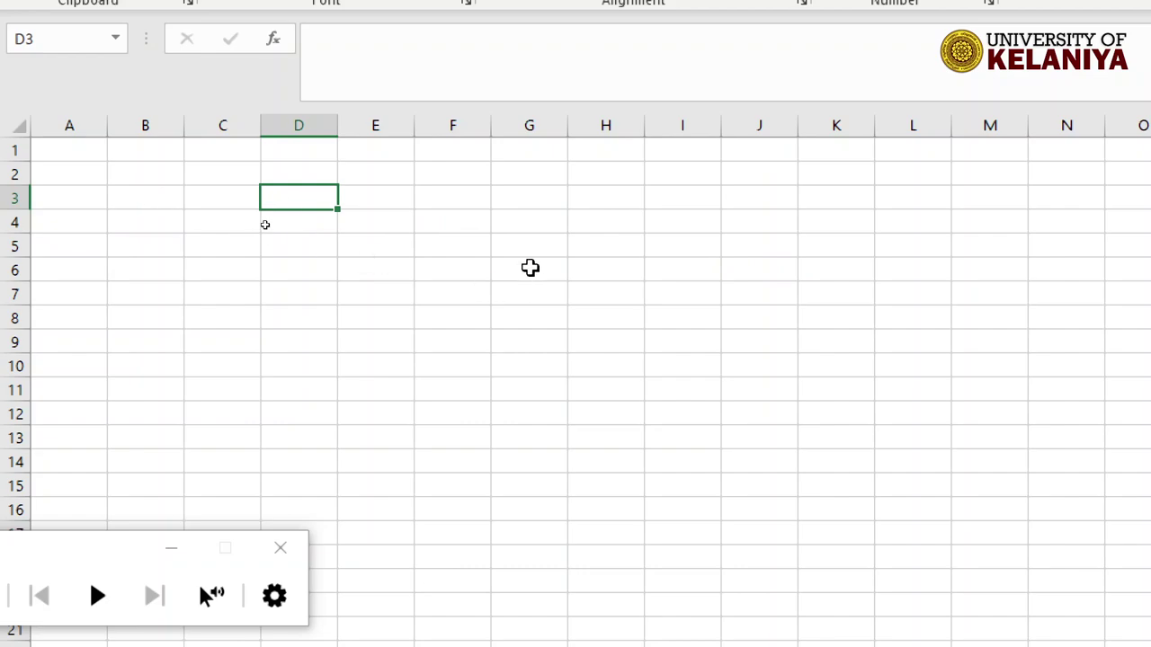
{"action": "left_click", "coordinate": [528, 252]}
{"action": "left_click", "coordinate": [440, 190]}
{"action": "left_click", "coordinate": [397, 290]}
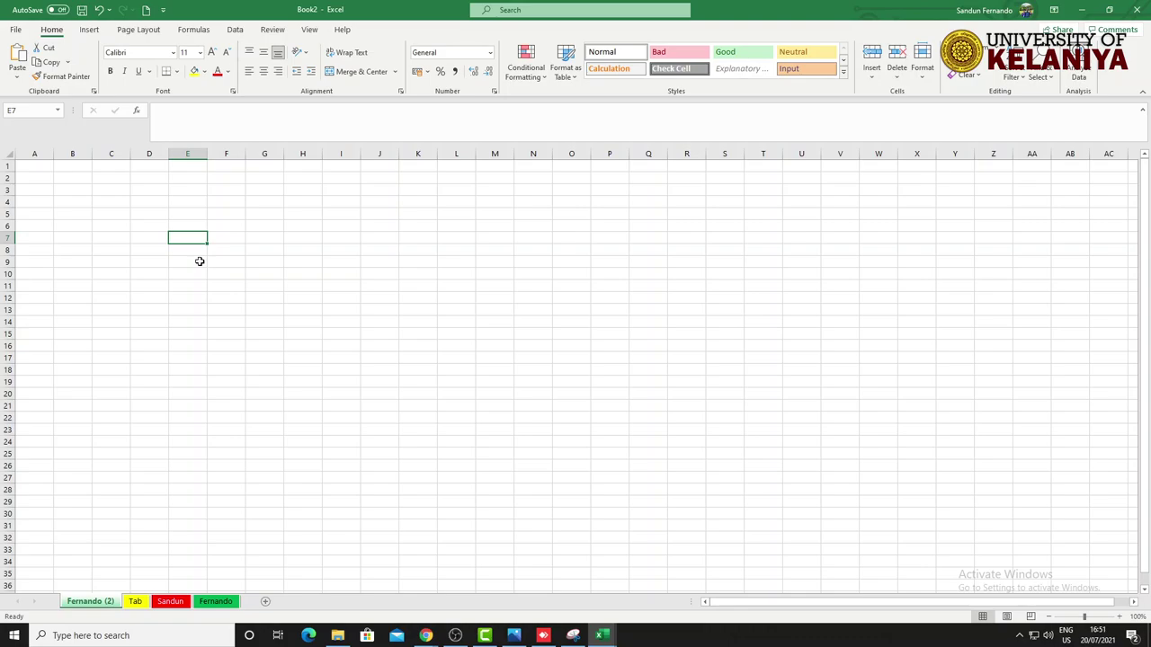
Step: Switch to the cdce-2021-repeat.xlsx window and select columns A, B, D, E and F in turn
{"action": "left_click", "coordinate": [604, 639]}
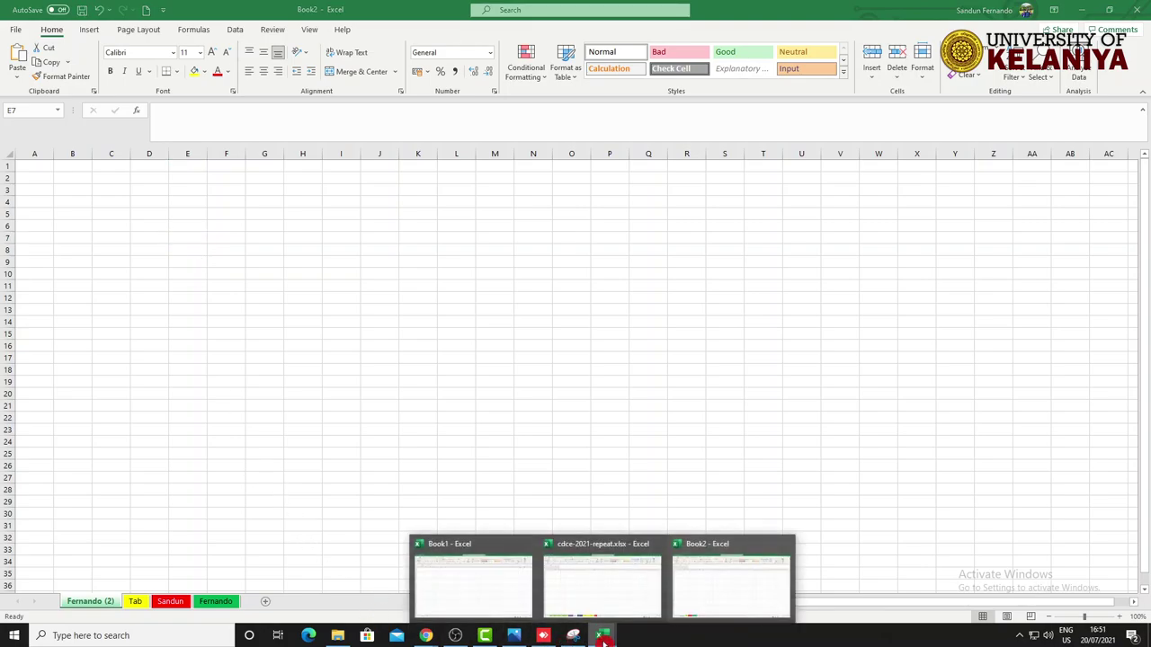
{"action": "left_click", "coordinate": [602, 580]}
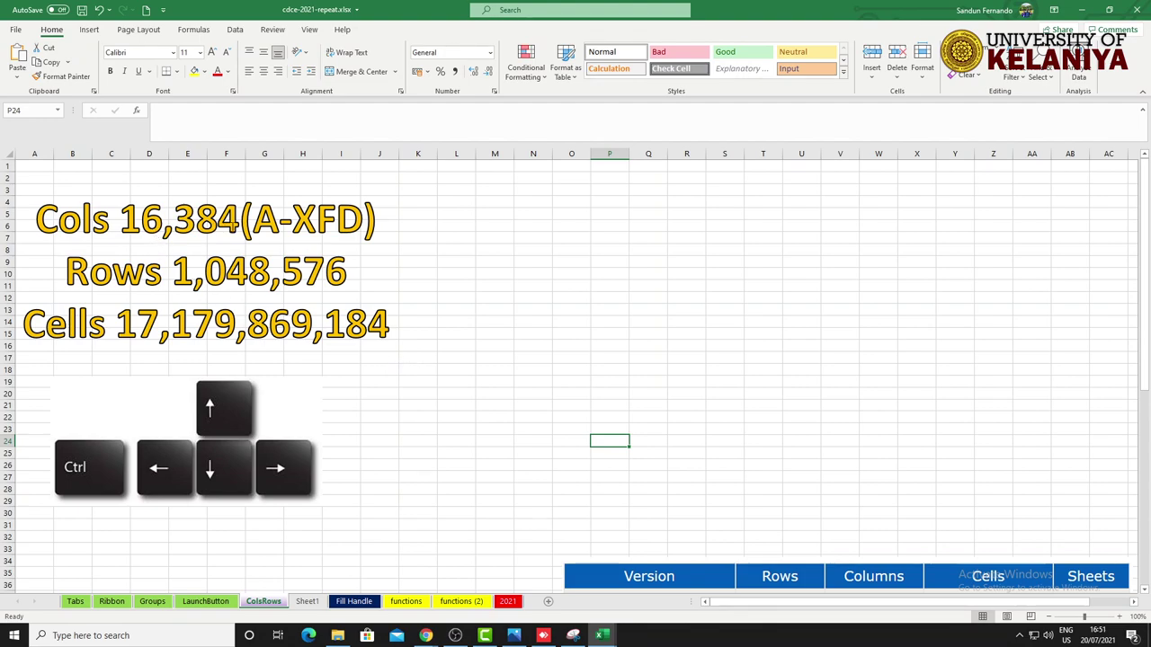
{"action": "left_click", "coordinate": [34, 154]}
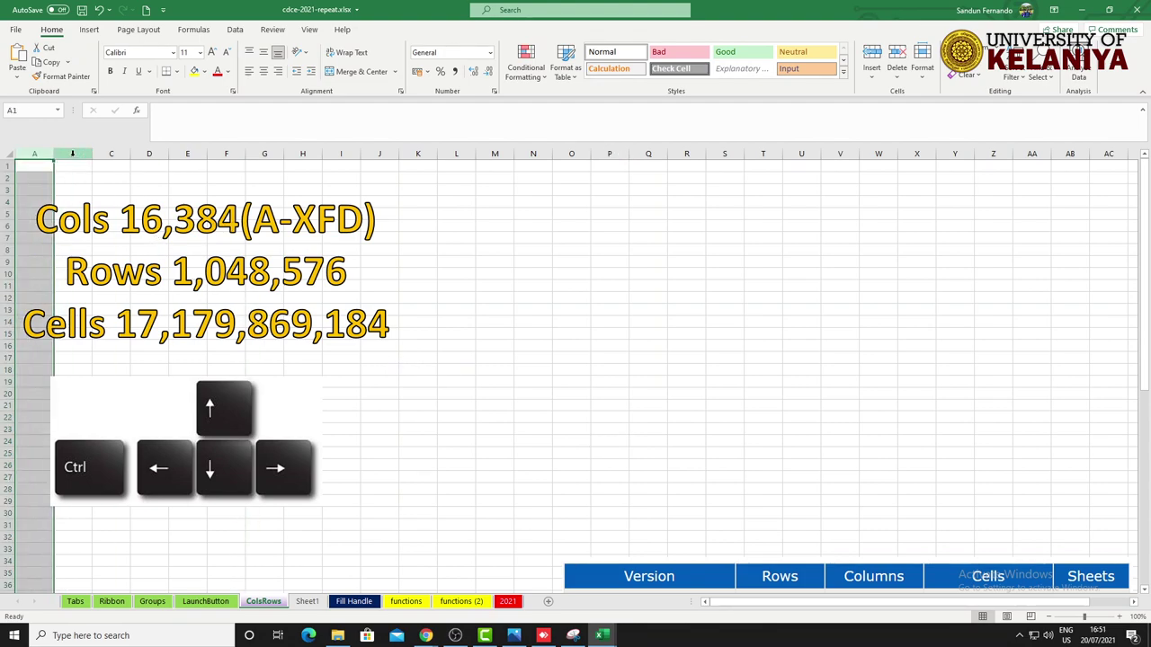
{"action": "left_click", "coordinate": [73, 154]}
{"action": "left_click", "coordinate": [149, 154]}
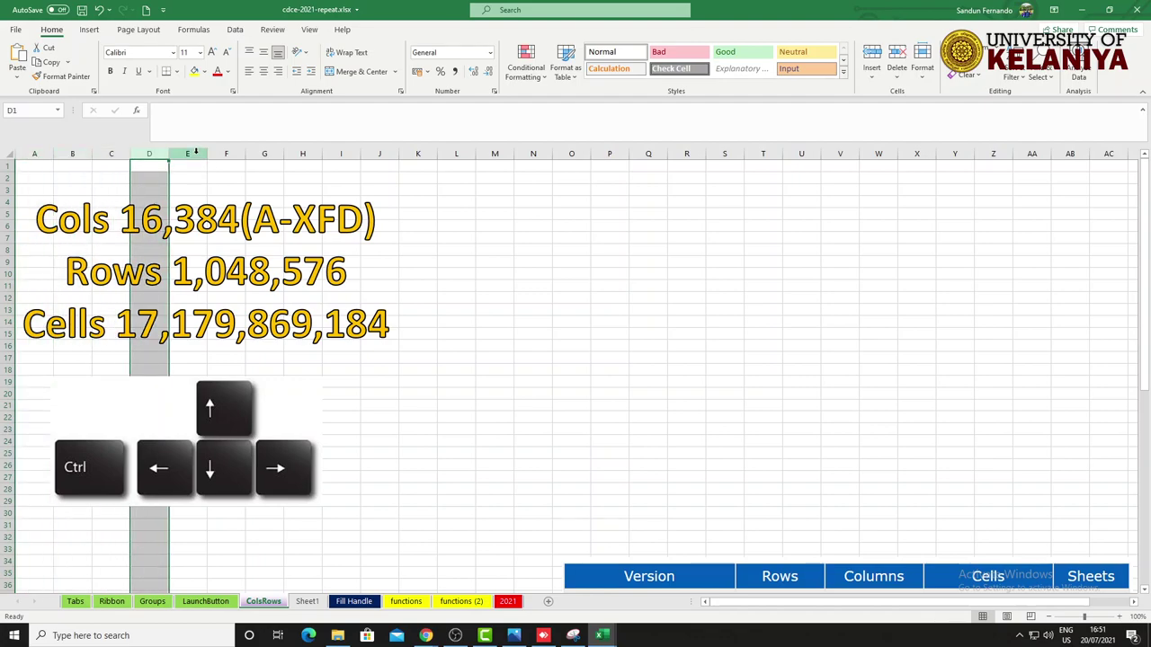
{"action": "left_click", "coordinate": [188, 154]}
{"action": "left_click", "coordinate": [229, 155]}
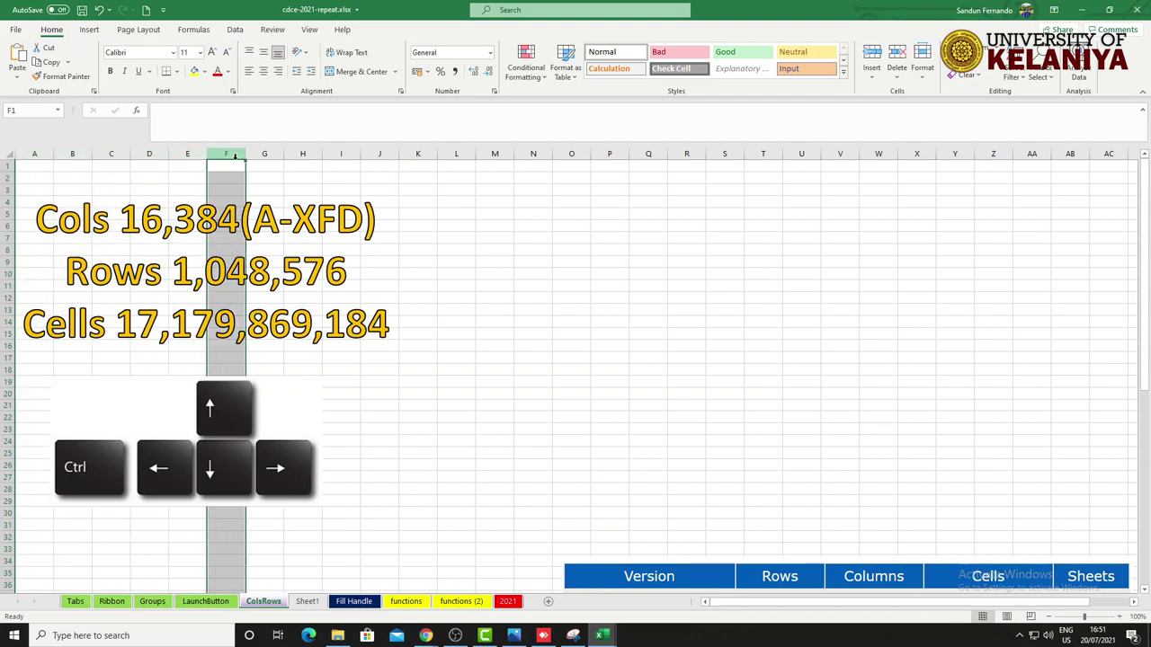
Step: Select columns Z, Y and AA, then highlight XFD in the column-limit text box
{"action": "left_click", "coordinate": [994, 154]}
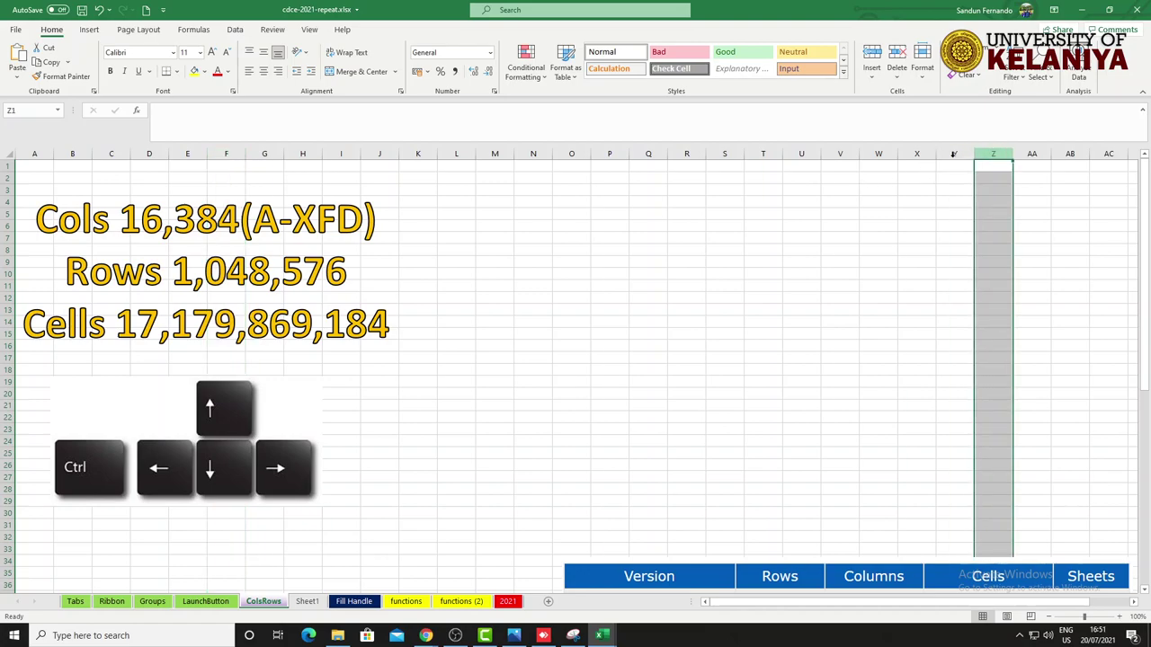
{"action": "left_click", "coordinate": [953, 154]}
{"action": "left_click", "coordinate": [993, 154]}
{"action": "left_click", "coordinate": [1032, 154]}
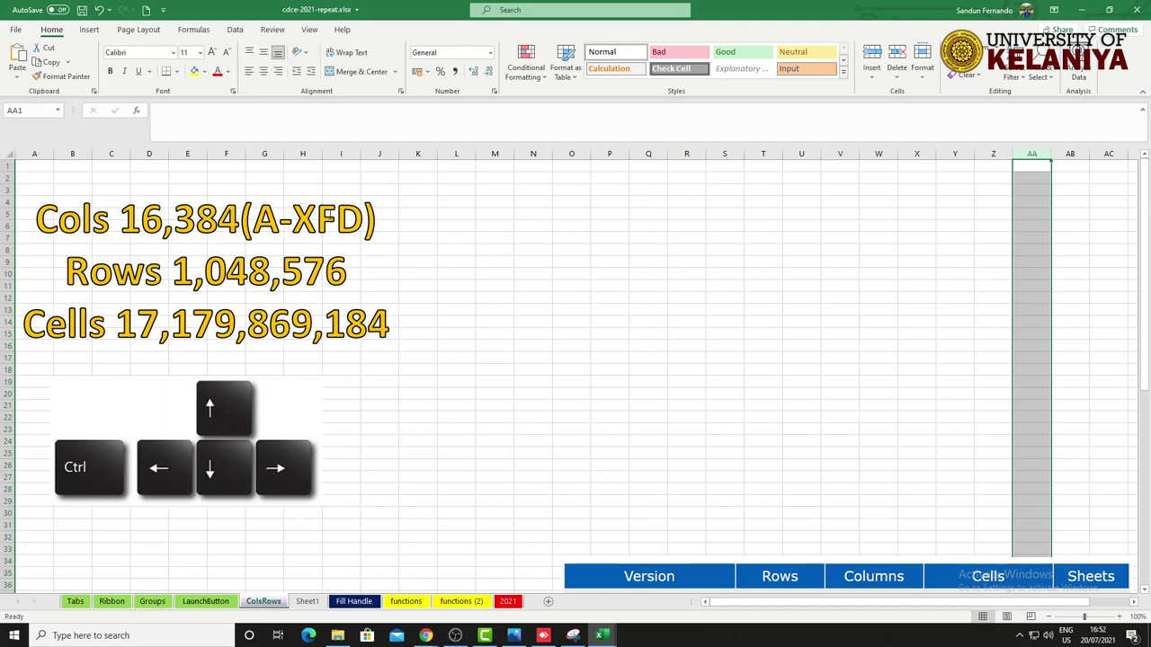
{"action": "left_click", "coordinate": [292, 219]}
{"action": "left_click_drag", "start_coordinate": [292, 219], "coordinate": [363, 220]}
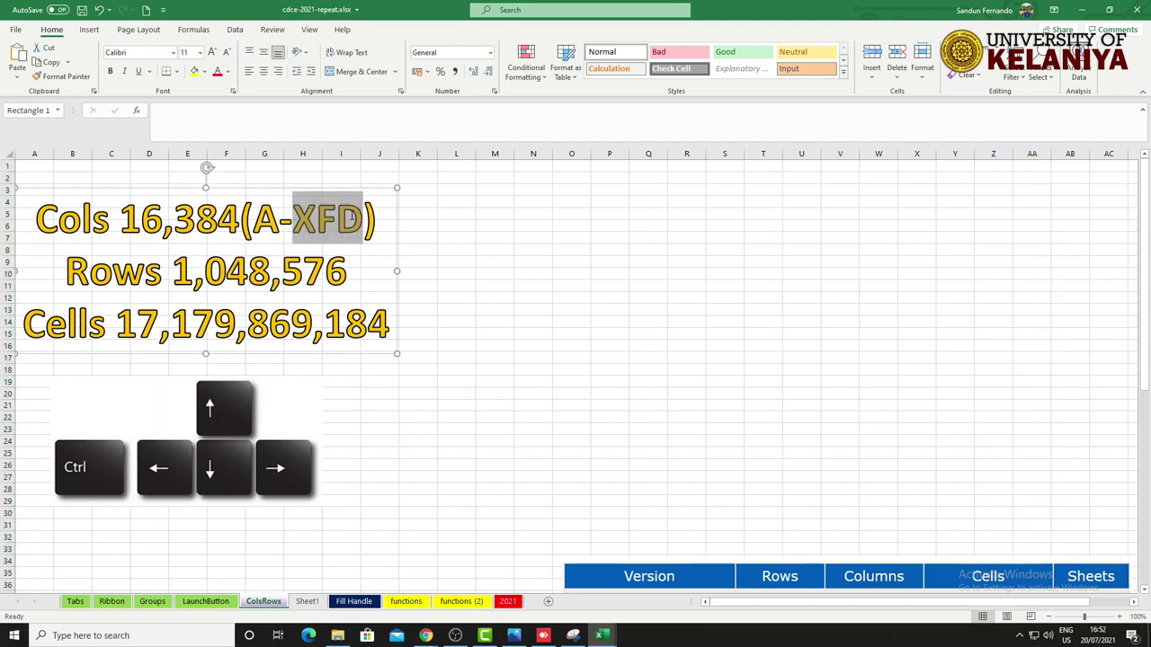
Step: Highlight the column count 16,384 and row count 1,048,576 in the limits text box
{"action": "left_click", "coordinate": [366, 404]}
{"action": "left_click_drag", "start_coordinate": [121, 220], "coordinate": [239, 219]}
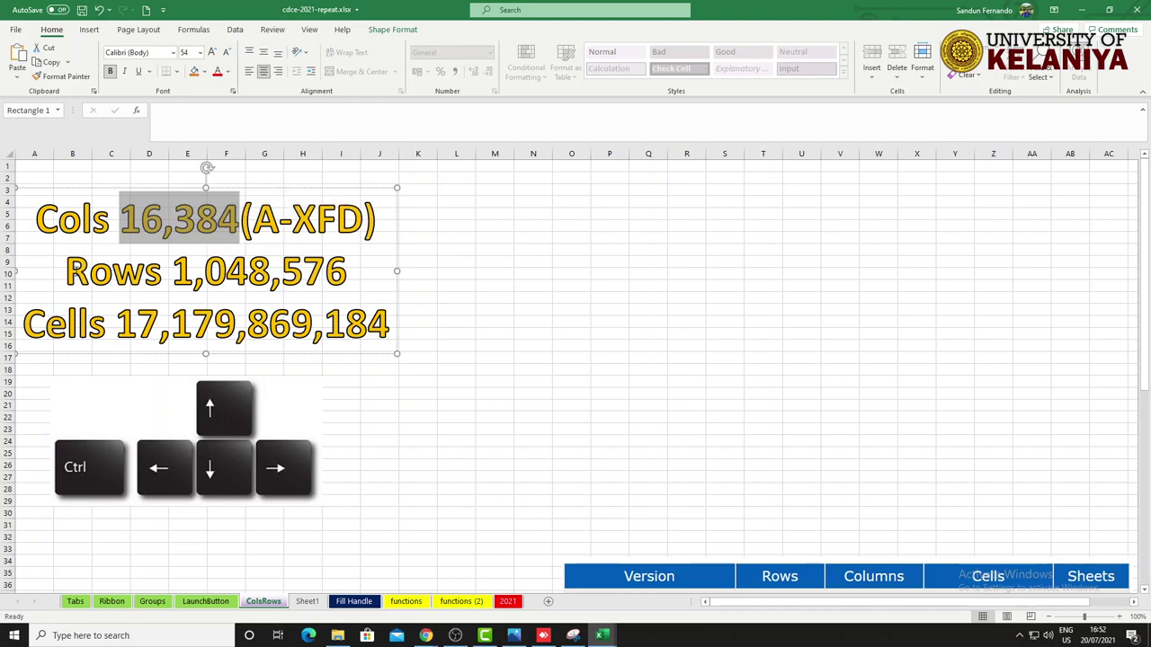
{"action": "left_click_drag", "start_coordinate": [66, 272], "coordinate": [161, 272]}
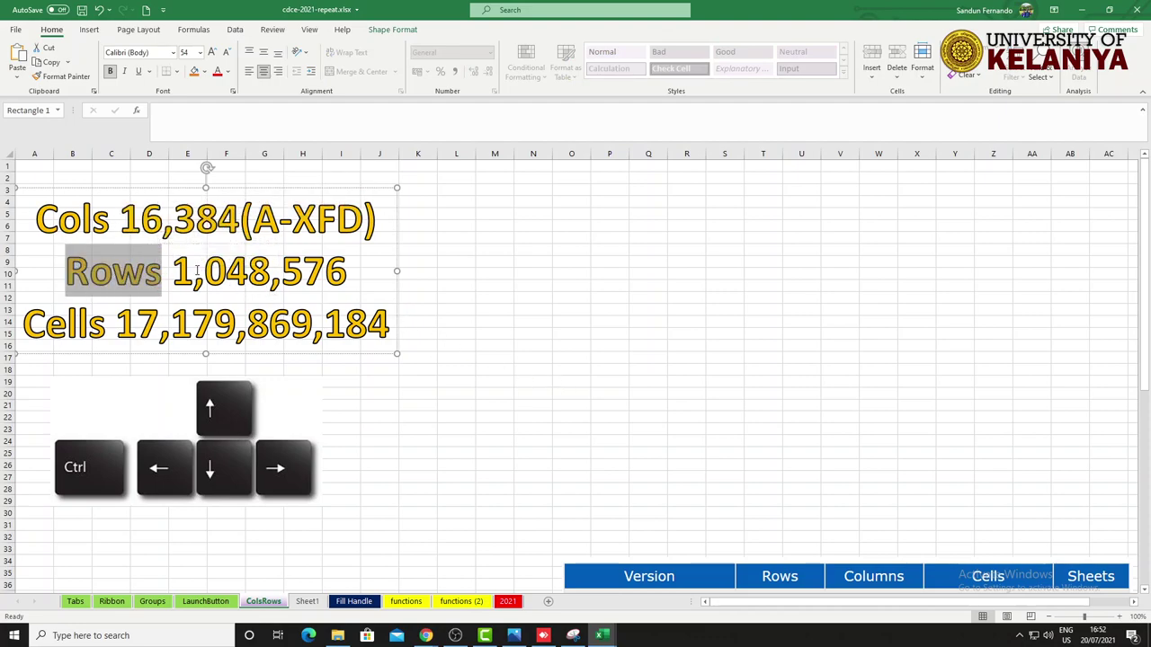
{"action": "left_click", "coordinate": [192, 270]}
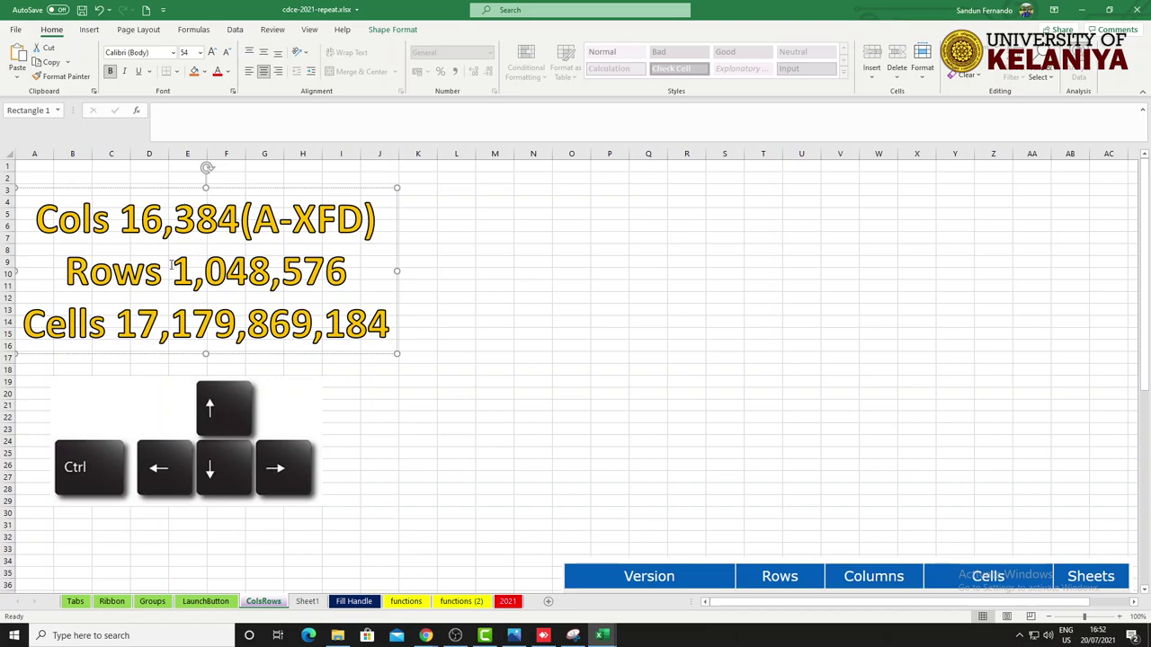
{"action": "key", "text": "shift+Left"}
{"action": "left_click_drag", "start_coordinate": [270, 271], "coordinate": [338, 273]}
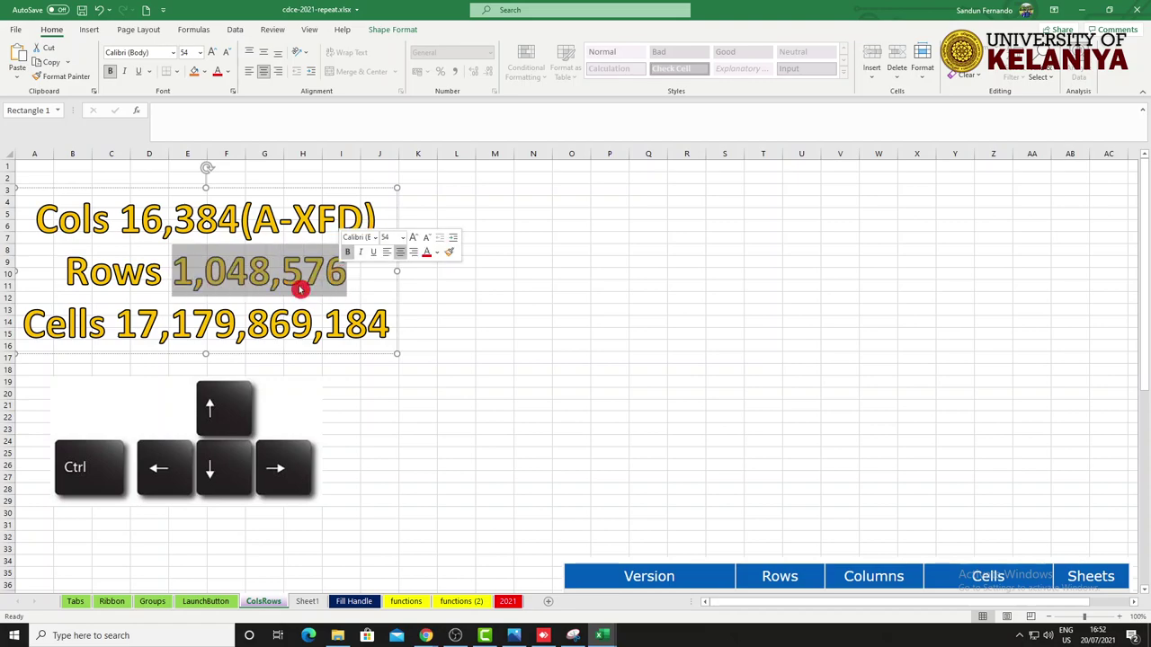
Step: Highlight the cell count 17,179,869,184, then move the version limits table up beside the text box
{"action": "left_click", "coordinate": [121, 324]}
{"action": "left_click_drag", "start_coordinate": [117, 323], "coordinate": [392, 324]}
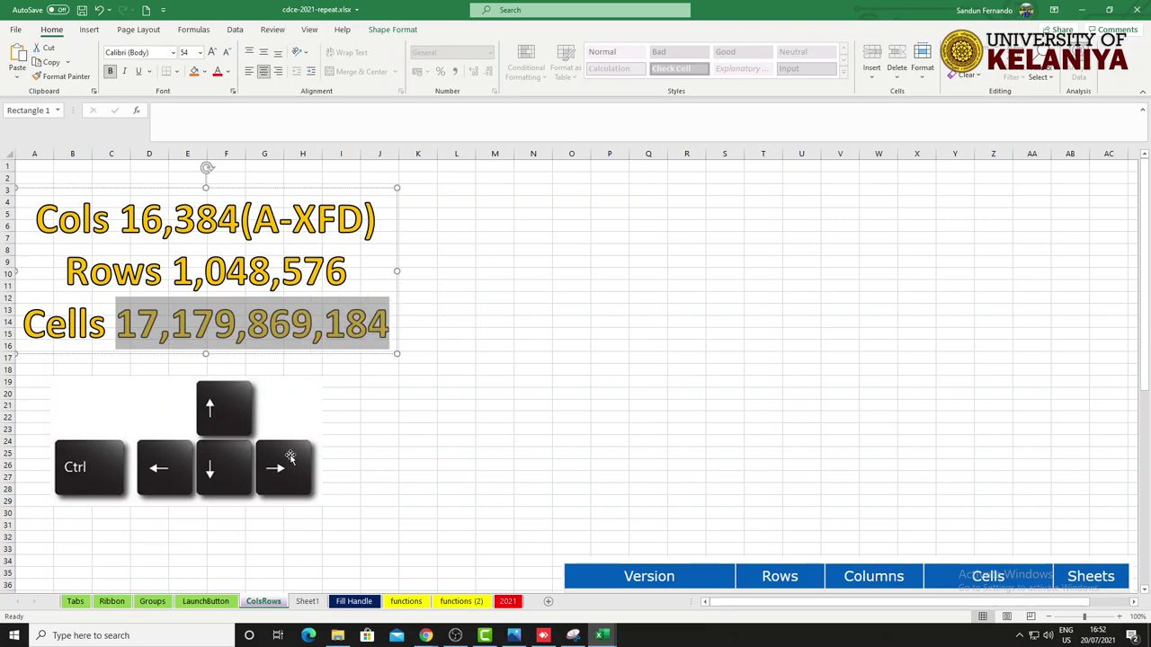
{"action": "left_click", "coordinate": [334, 379]}
{"action": "left_click_drag", "start_coordinate": [796, 566], "coordinate": [666, 187]}
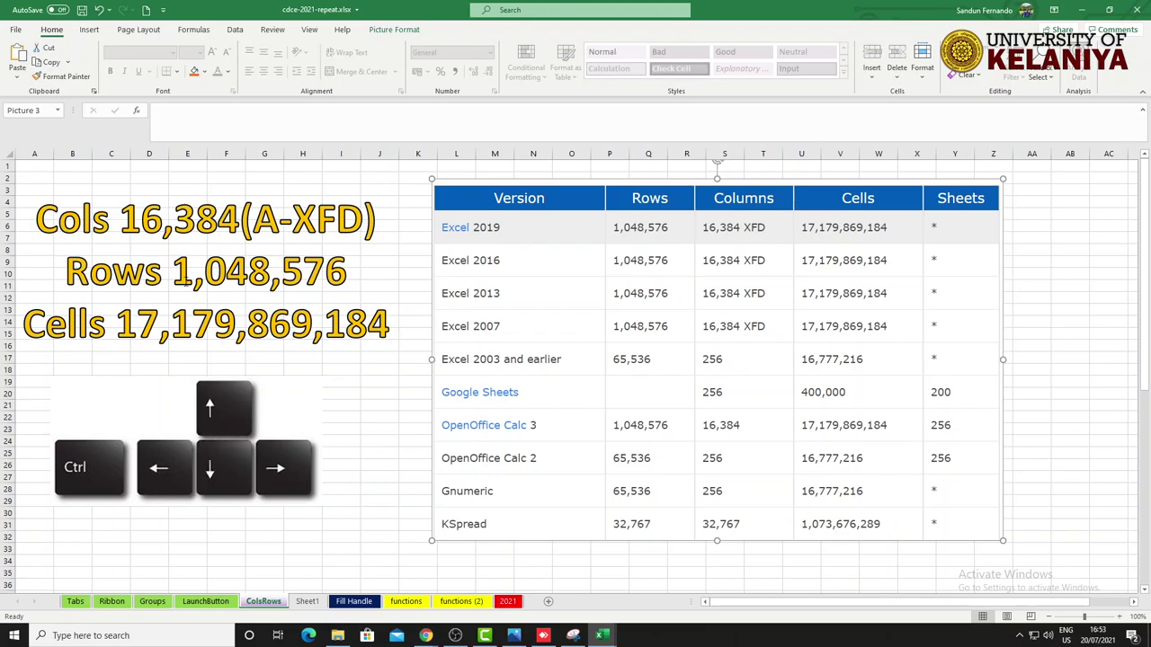
{"action": "key", "text": "Right"}
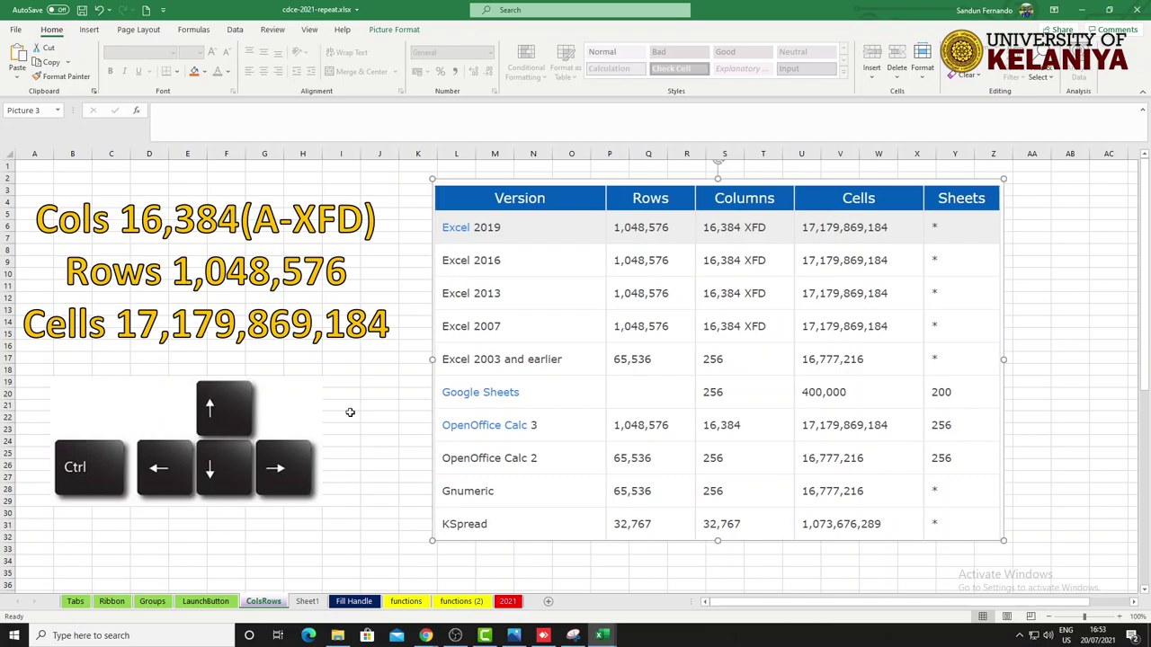
{"action": "left_click", "coordinate": [384, 393]}
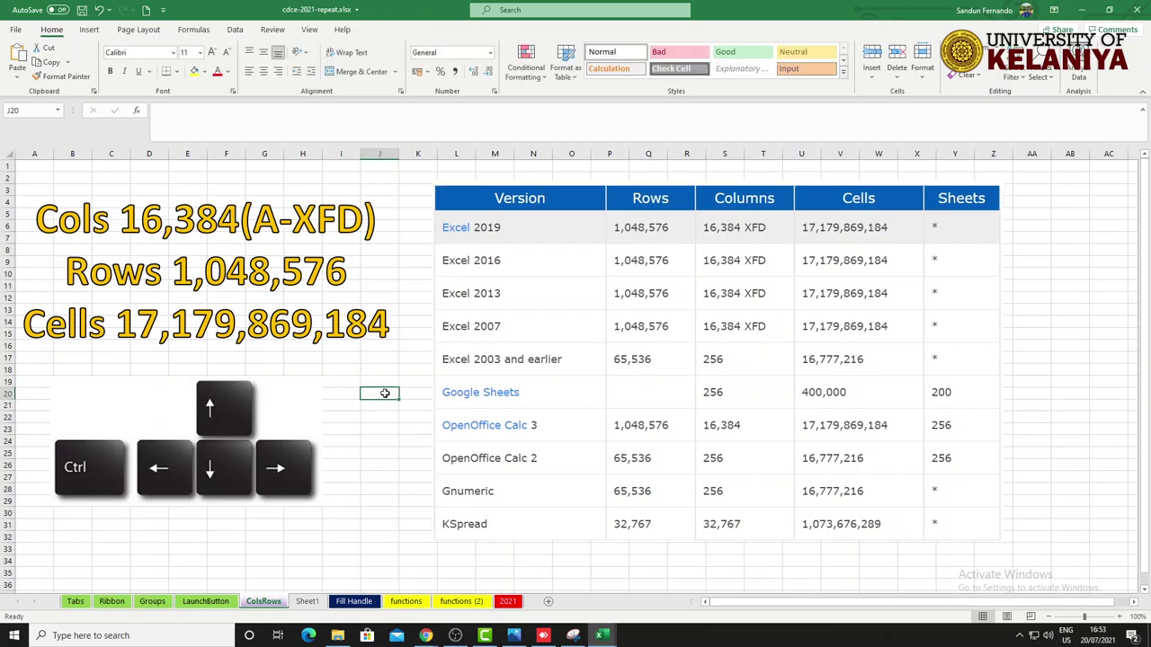
{"action": "key", "text": "ctrl+Right"}
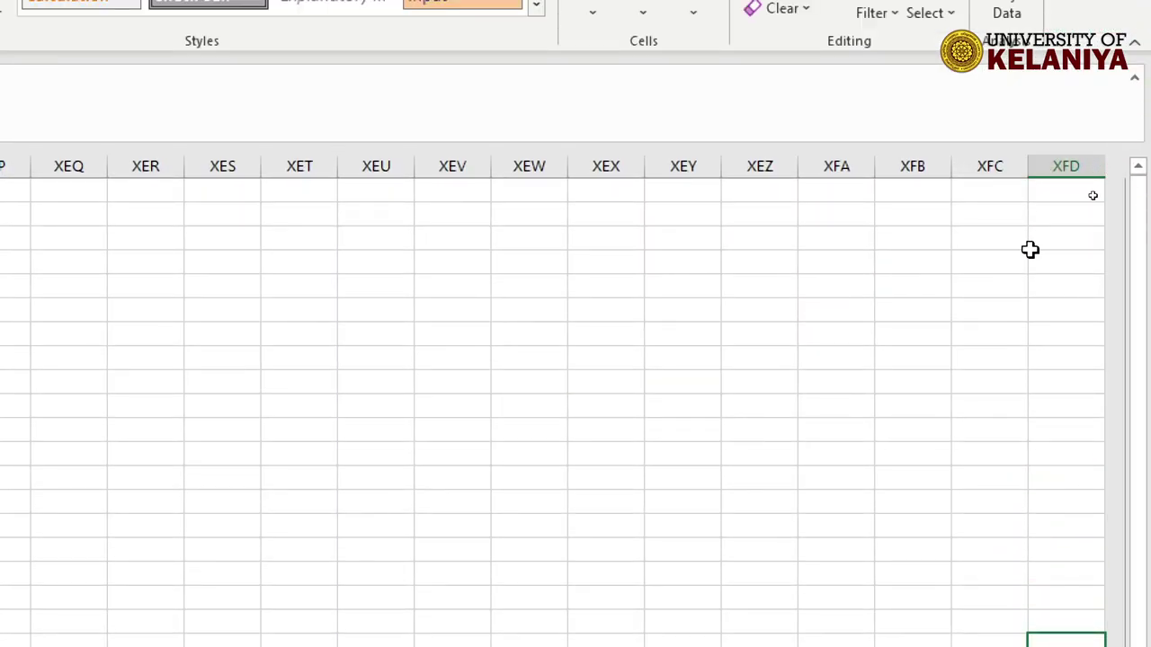
{"action": "left_click", "coordinate": [1117, 202]}
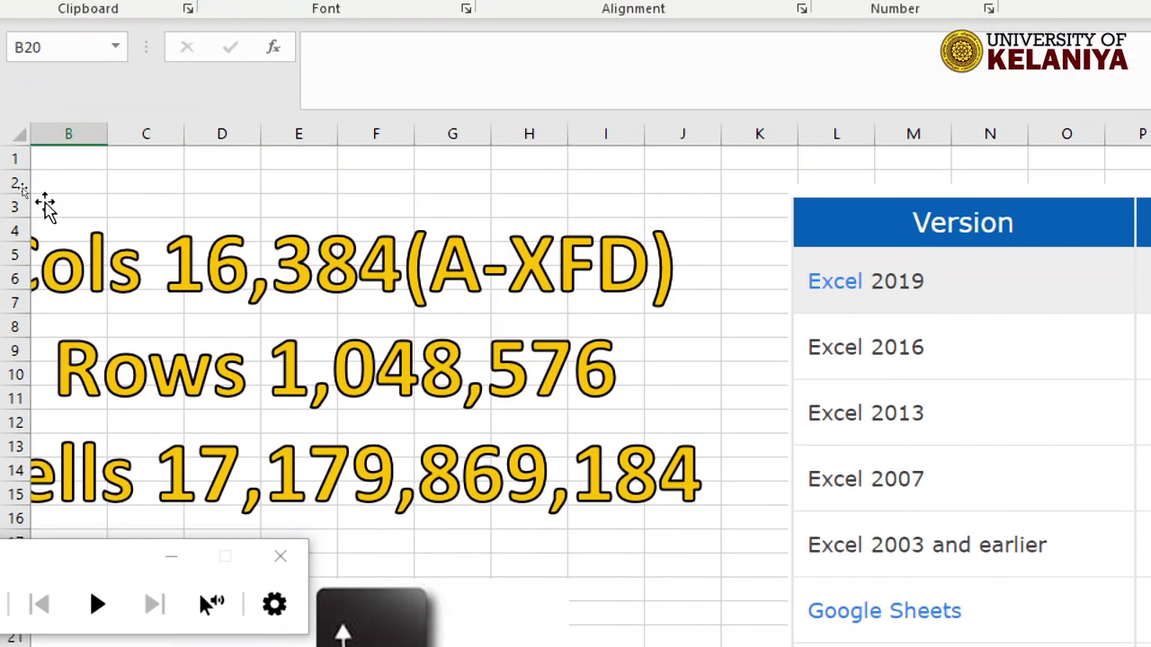
{"action": "key", "text": "ctrl+Up"}
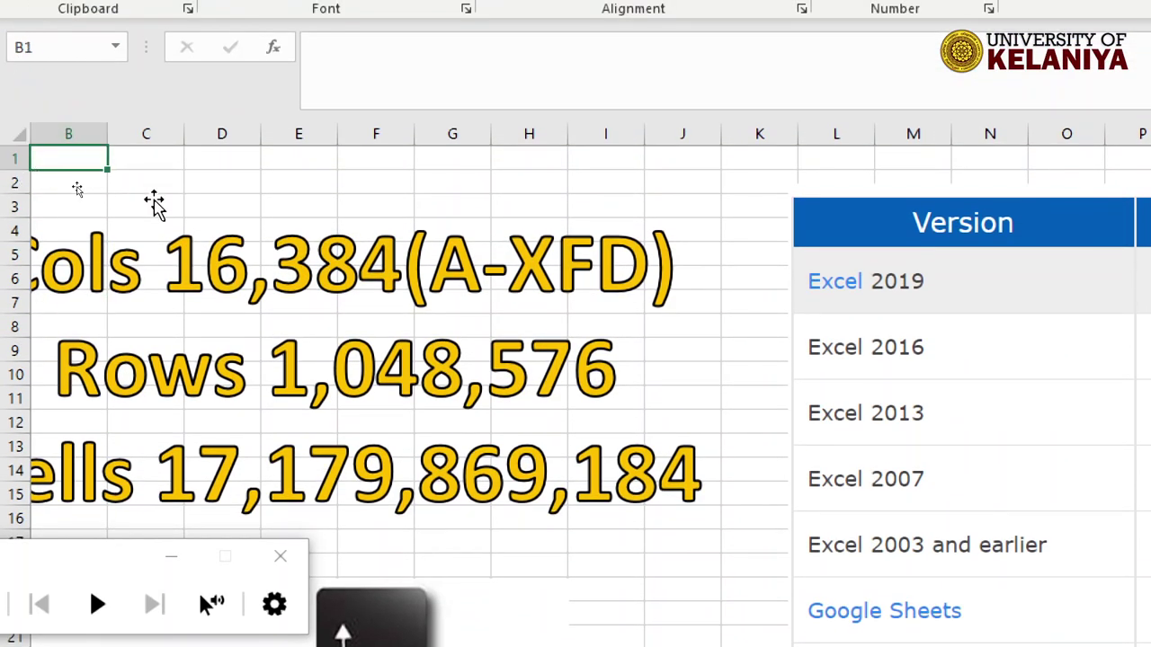
{"action": "key", "text": "ctrl+Left"}
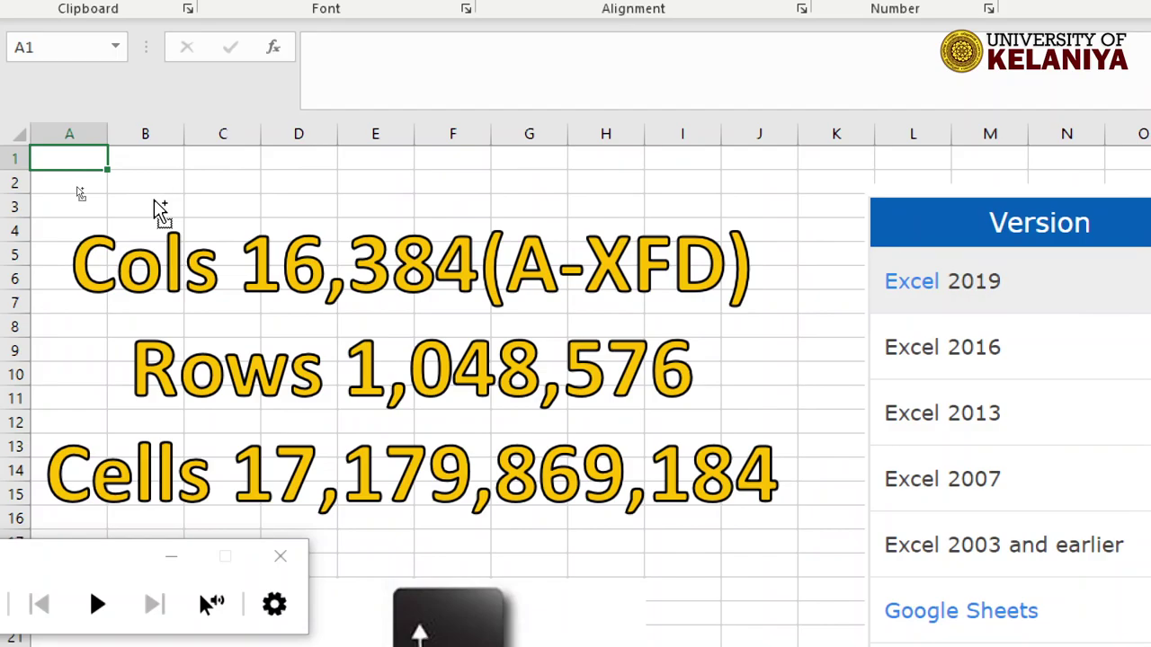
{"action": "key", "text": "ctrl+Right"}
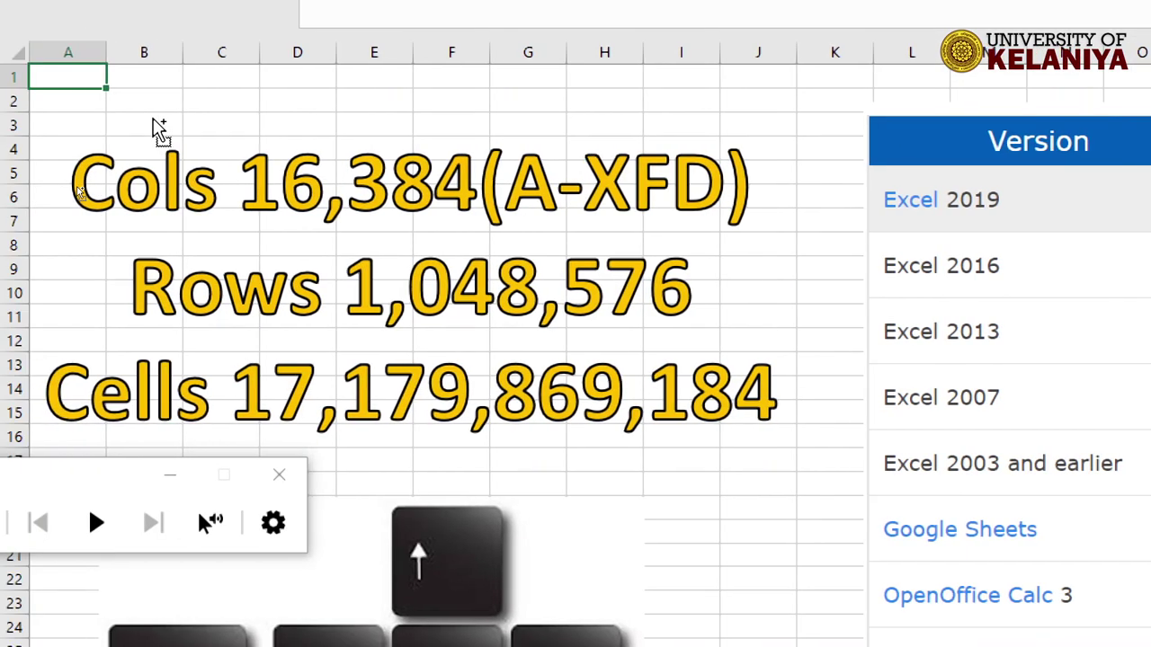
{"action": "key", "text": "ctrl+Down"}
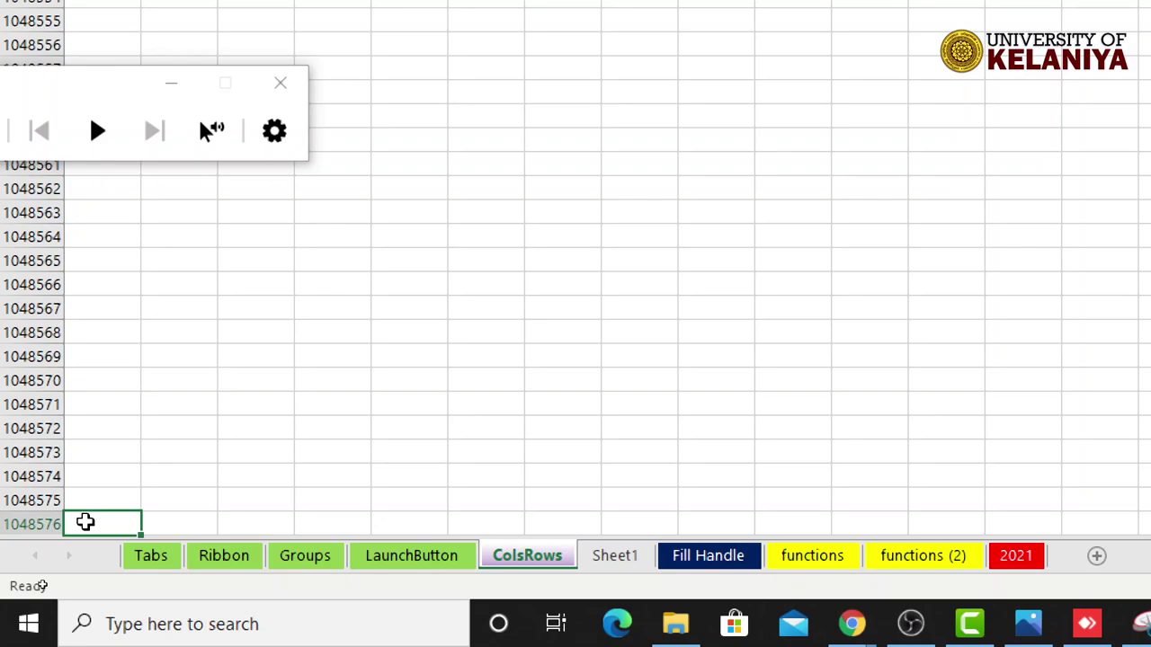
{"action": "key", "text": "ctrl+Up"}
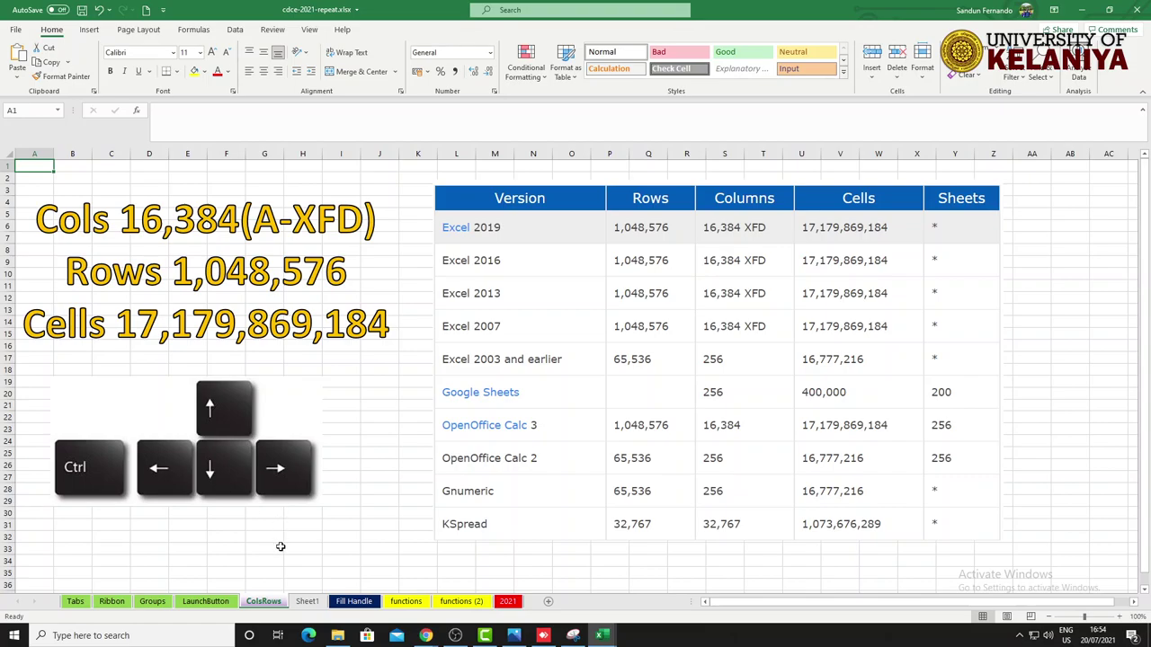
Step: Switch to the Fill Handle sheet and step through cells B8, A2, A3 and A1
{"action": "left_click", "coordinate": [356, 607]}
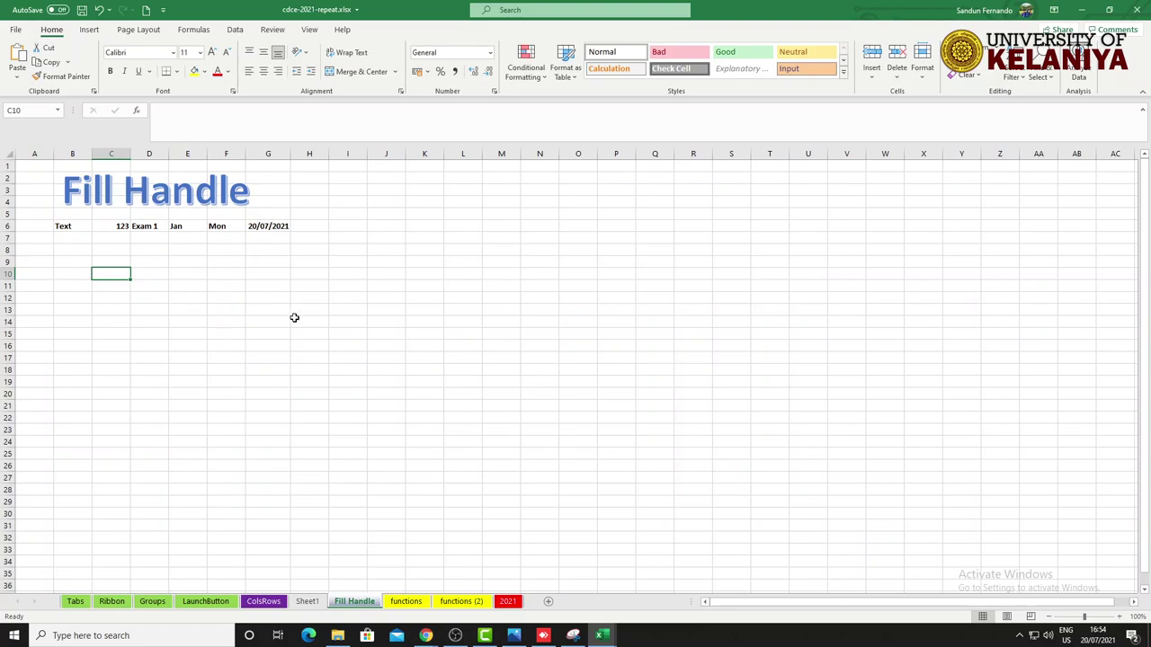
{"action": "left_click", "coordinate": [73, 251]}
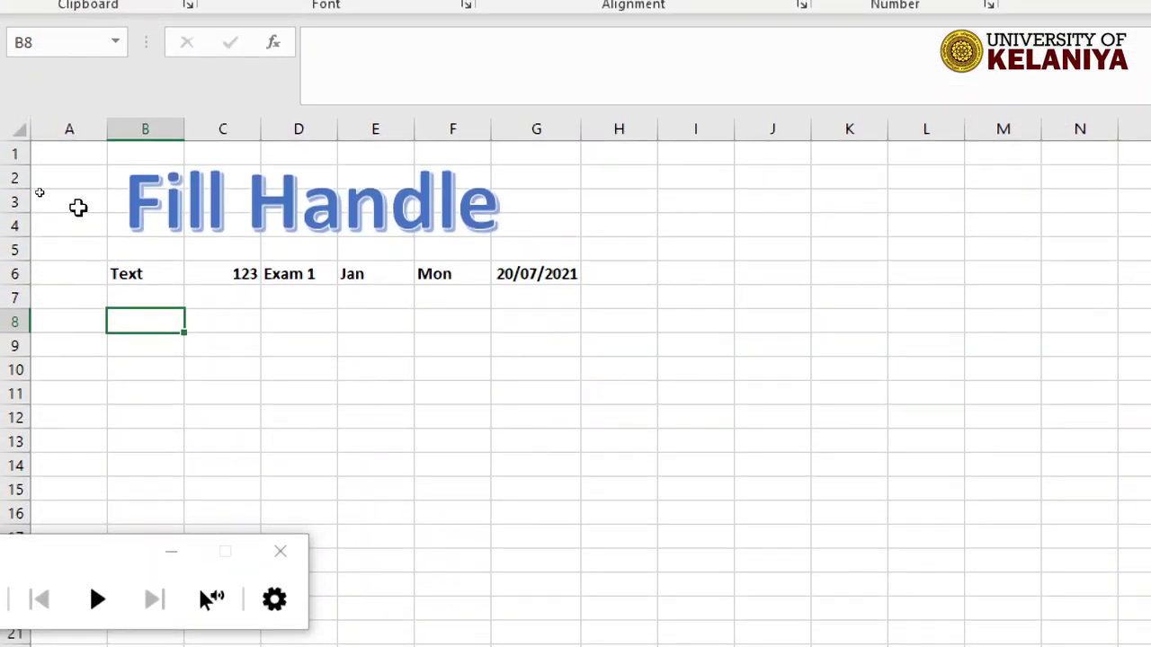
{"action": "left_click", "coordinate": [74, 171]}
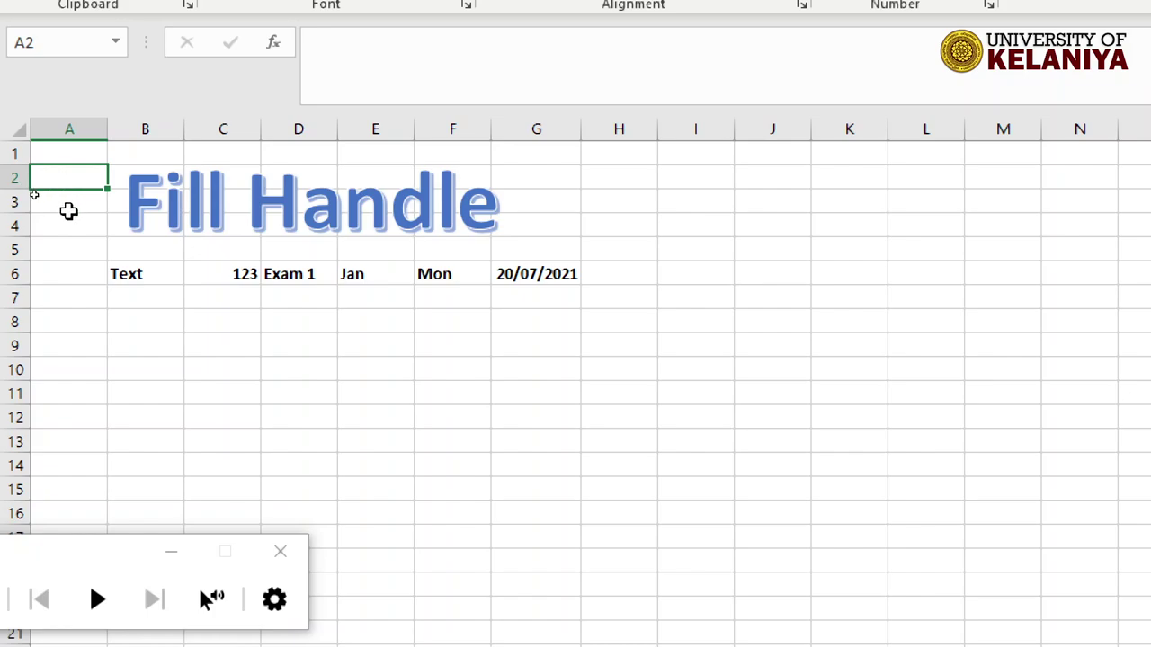
{"action": "left_click", "coordinate": [68, 203]}
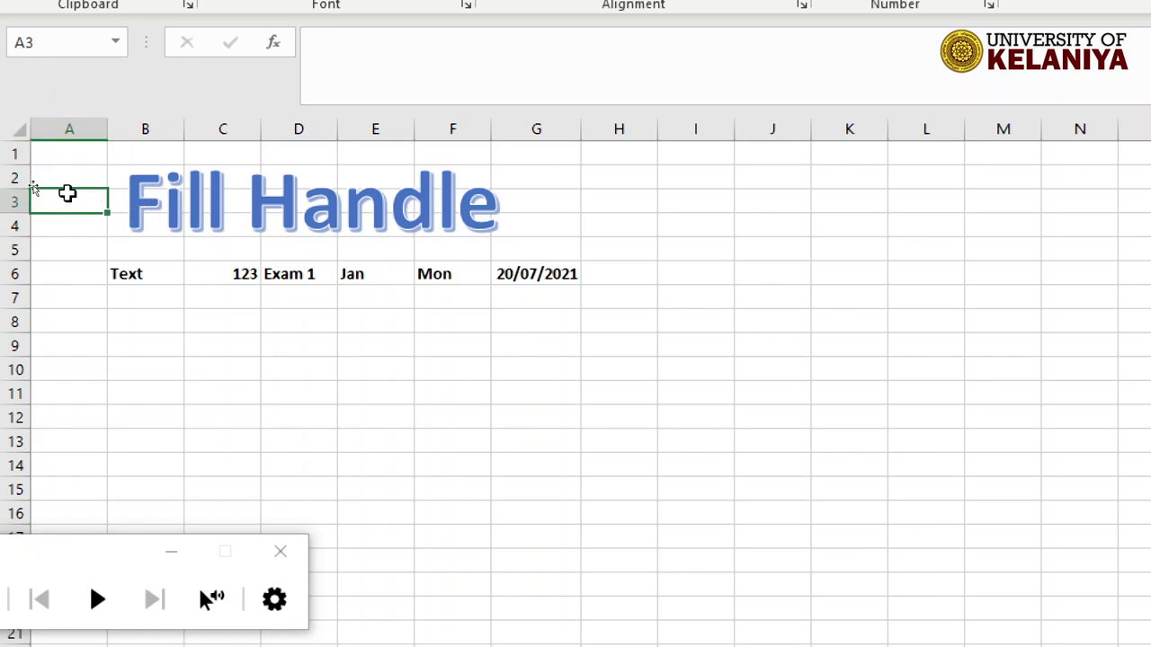
{"action": "left_click", "coordinate": [72, 174]}
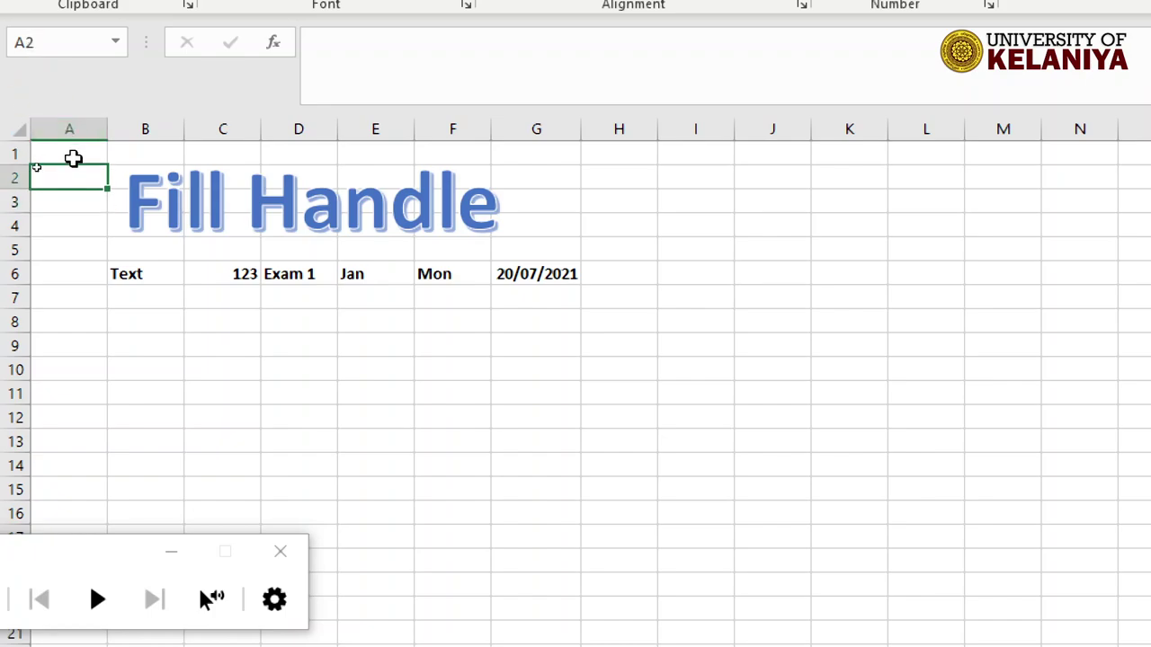
{"action": "left_click", "coordinate": [72, 151]}
Step: Select the Text cell B6 and open its contents for editing
{"action": "left_click", "coordinate": [144, 276]}
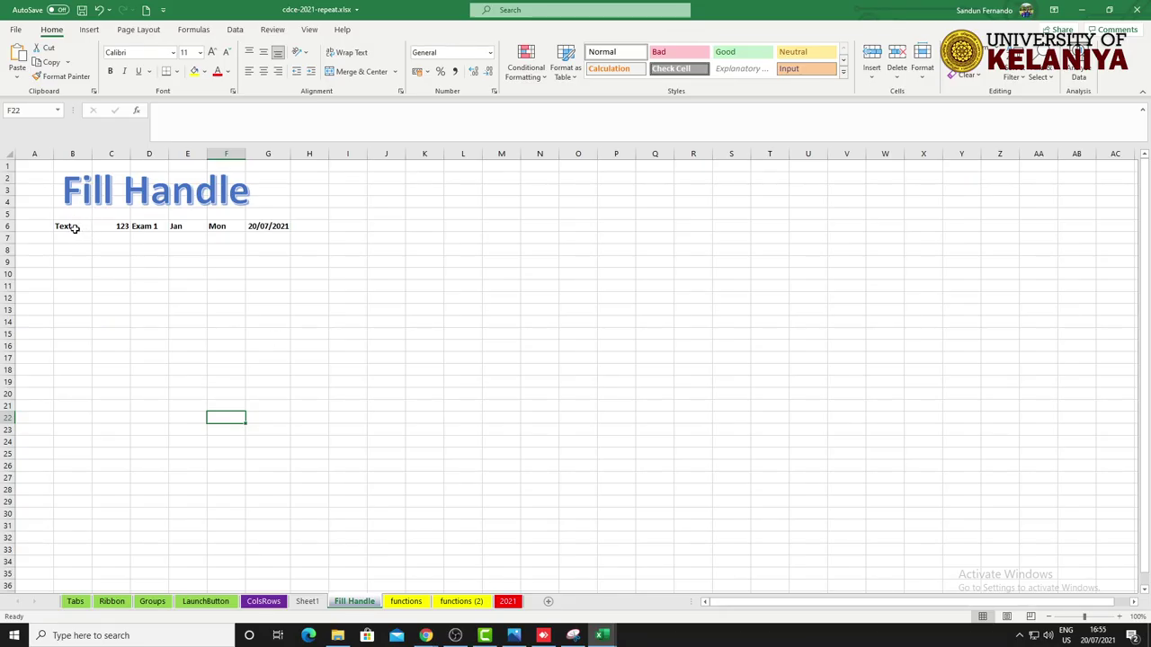
{"action": "left_click", "coordinate": [75, 228]}
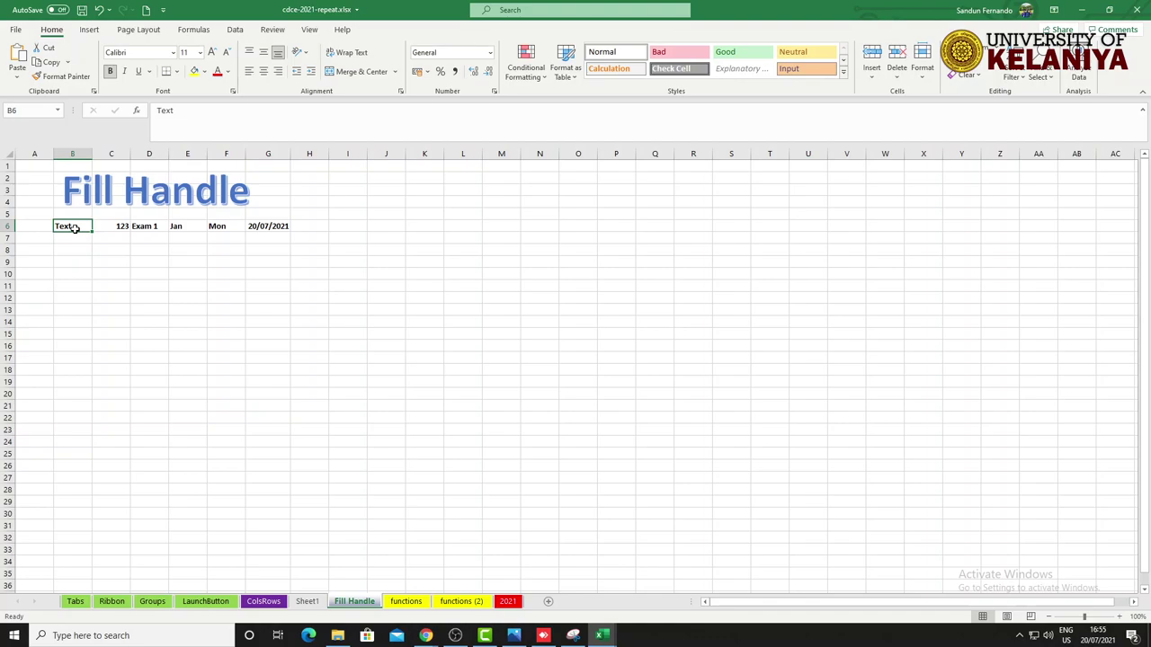
{"action": "double_click", "coordinate": [75, 229]}
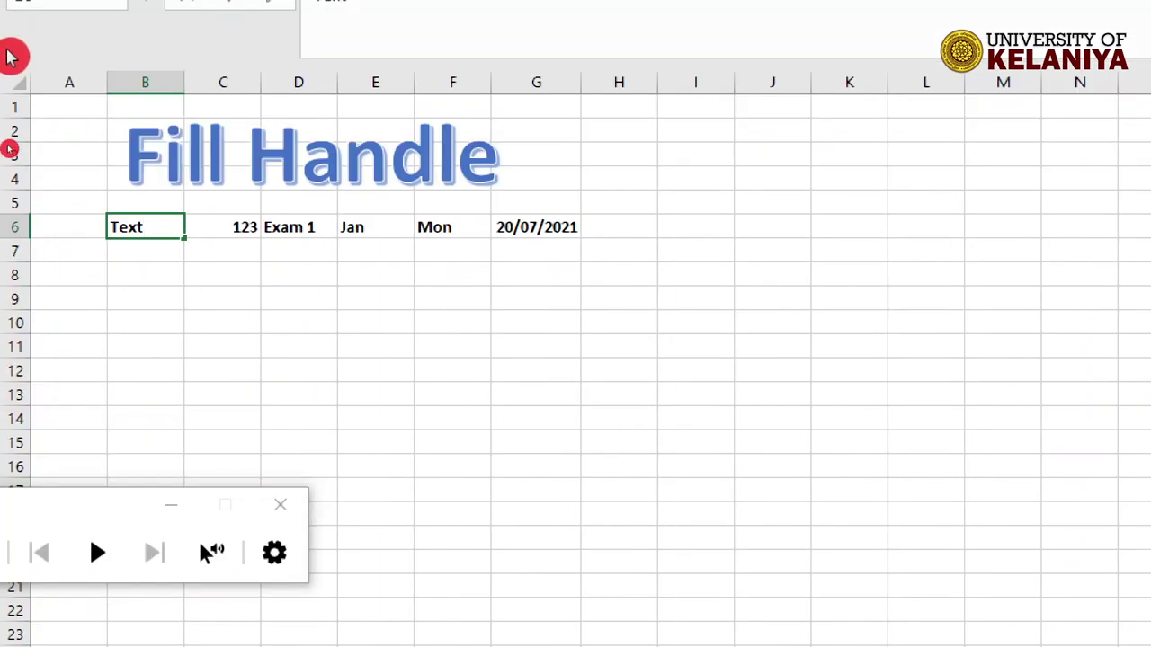
{"action": "left_click", "coordinate": [144, 279]}
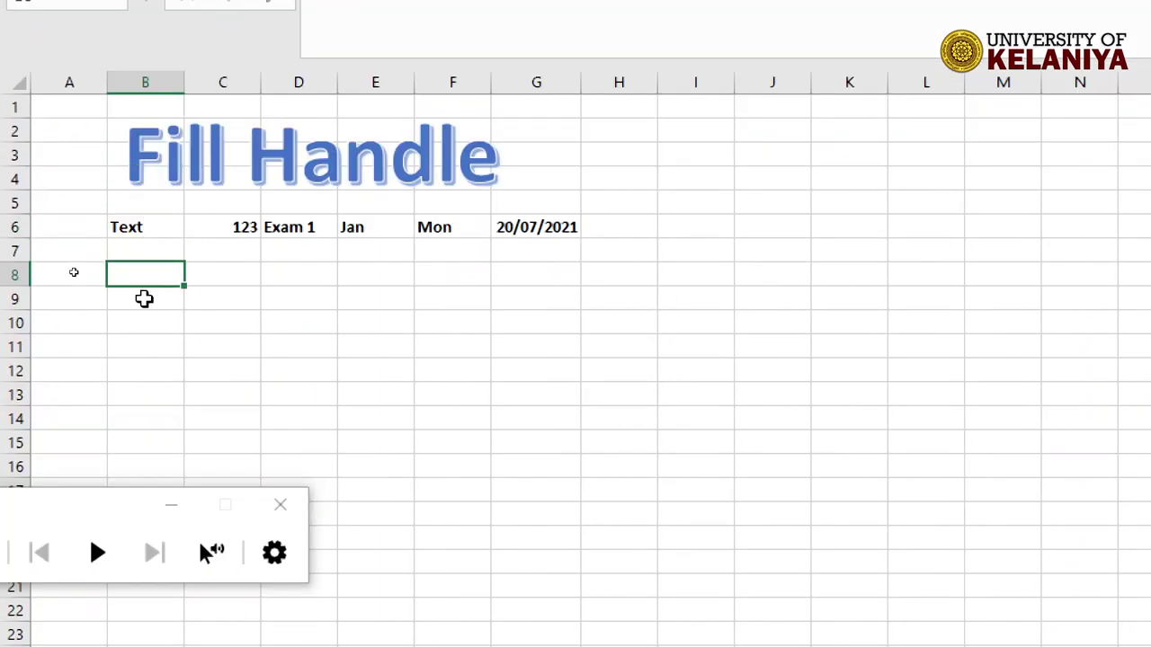
Step: Select the empty cells B8, B9, C9, D9 and C8 below the sample row
{"action": "left_click", "coordinate": [293, 325]}
{"action": "left_click", "coordinate": [126, 272]}
{"action": "left_click", "coordinate": [166, 306]}
{"action": "left_click", "coordinate": [229, 301]}
{"action": "left_click", "coordinate": [318, 304]}
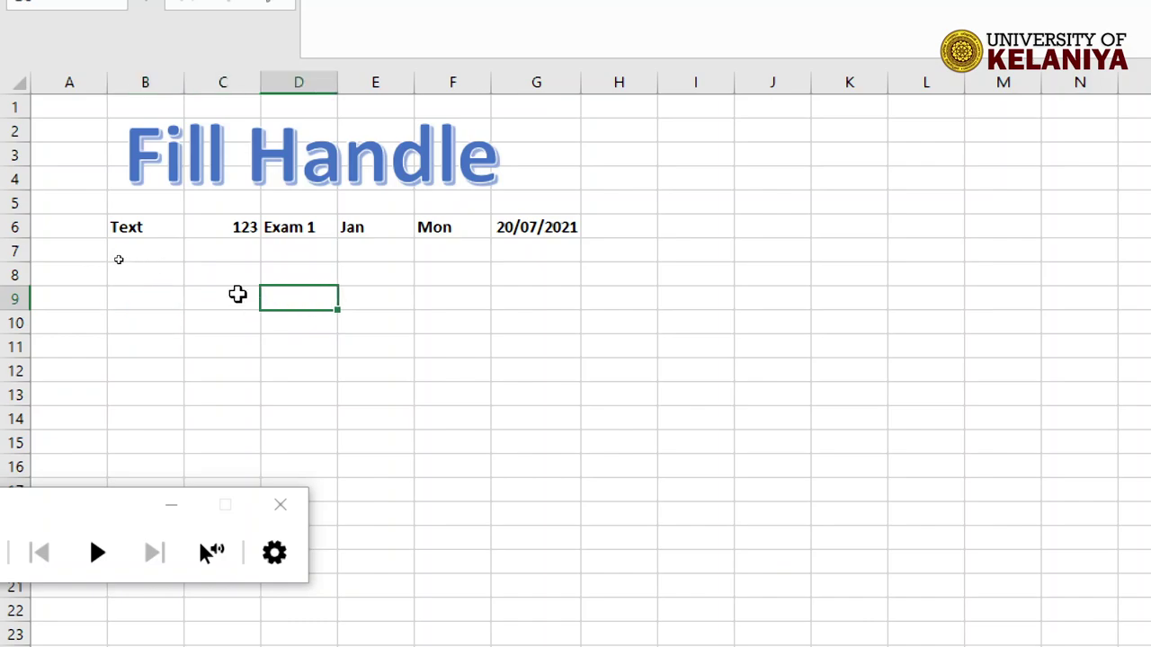
{"action": "left_click", "coordinate": [221, 295]}
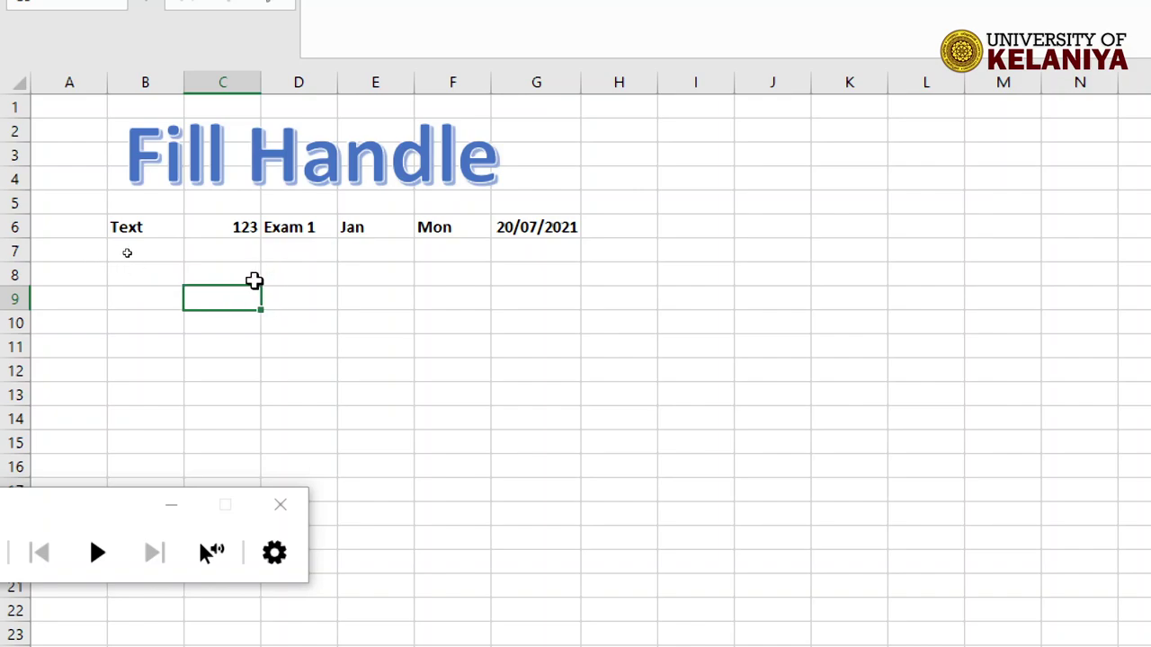
{"action": "left_click", "coordinate": [230, 273]}
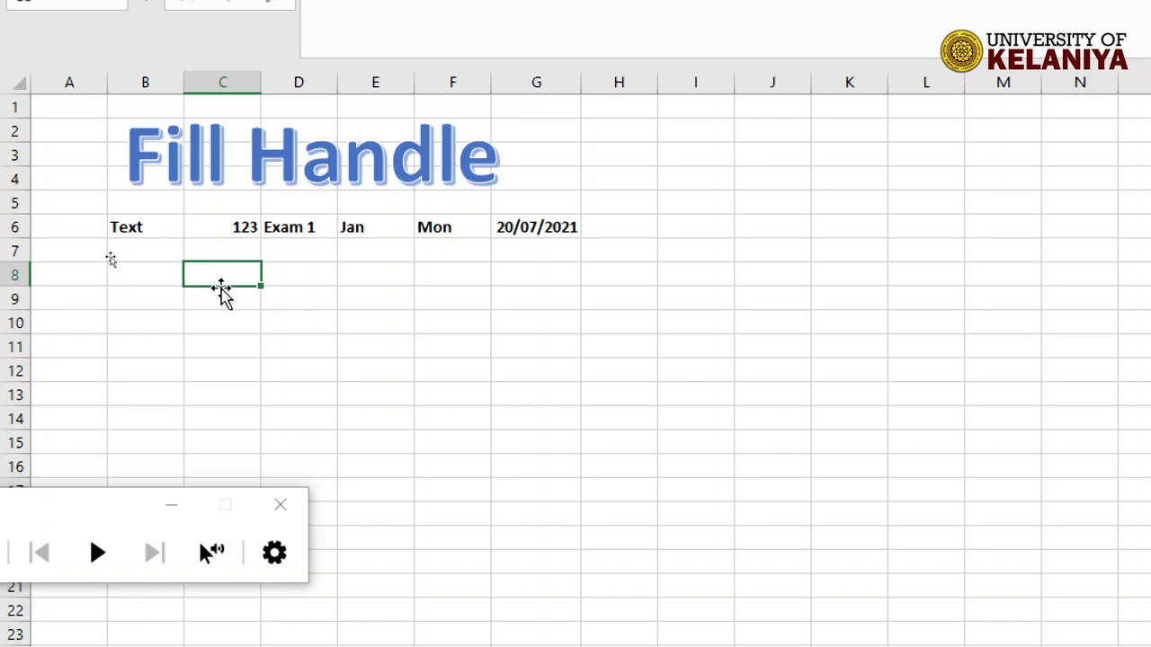
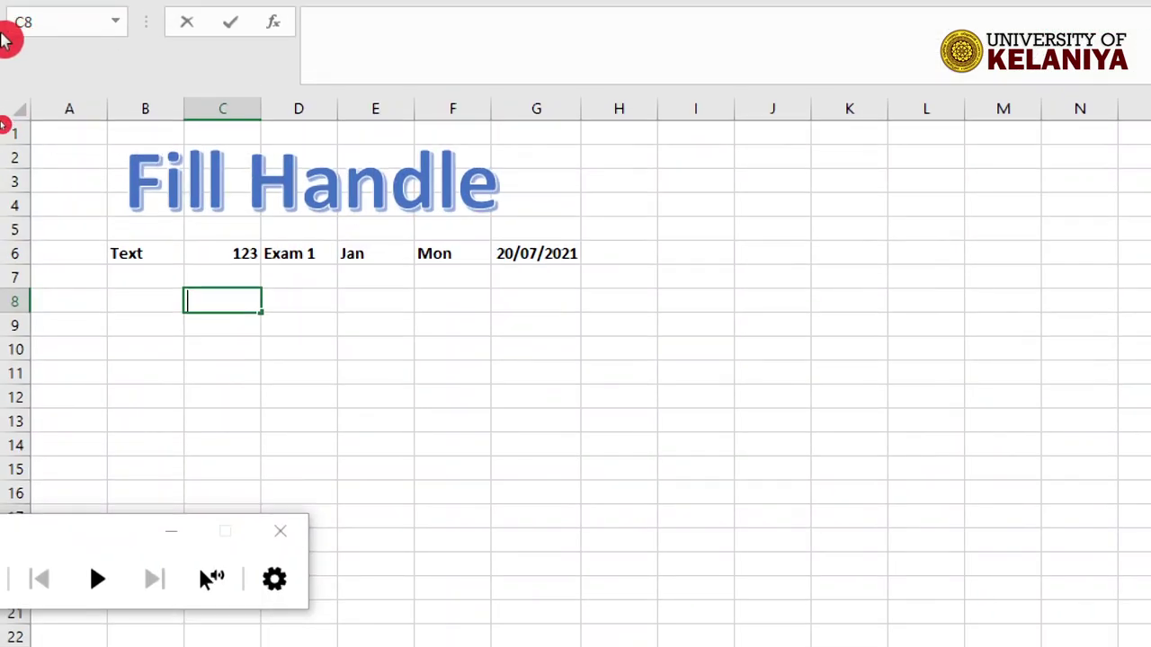
Step: Copy Text down column B to B14 and extend Exam 1 into Exam 2–Exam 9 in D7:D14
{"action": "left_click", "coordinate": [144, 253]}
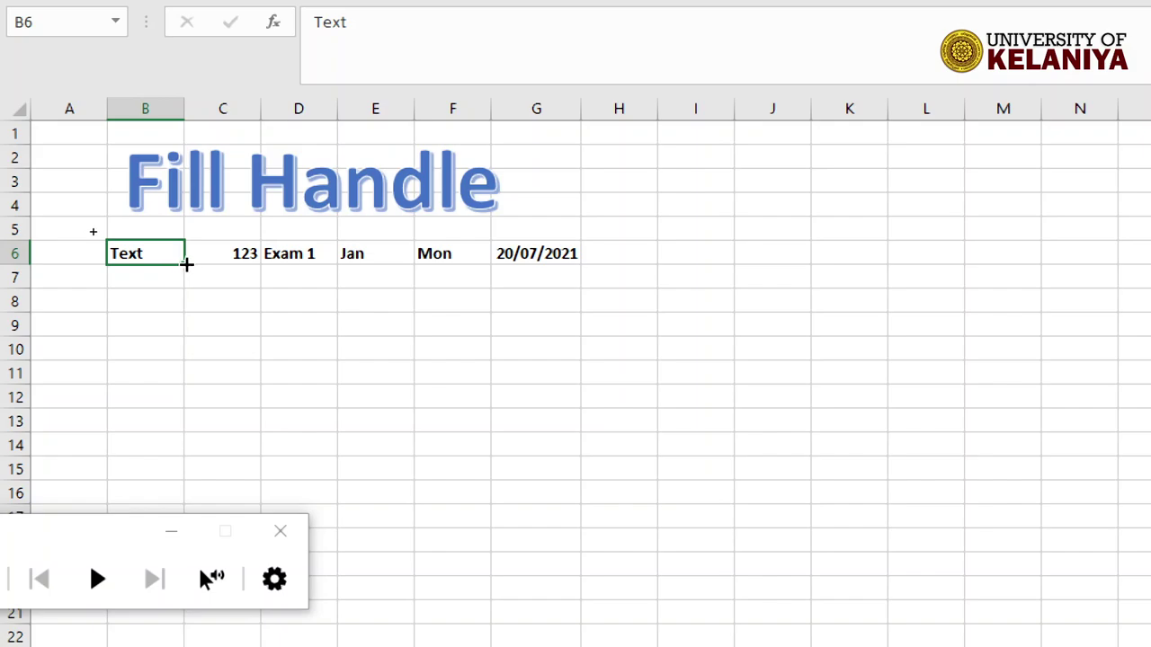
{"action": "left_click_drag", "start_coordinate": [185, 264], "coordinate": [170, 457]}
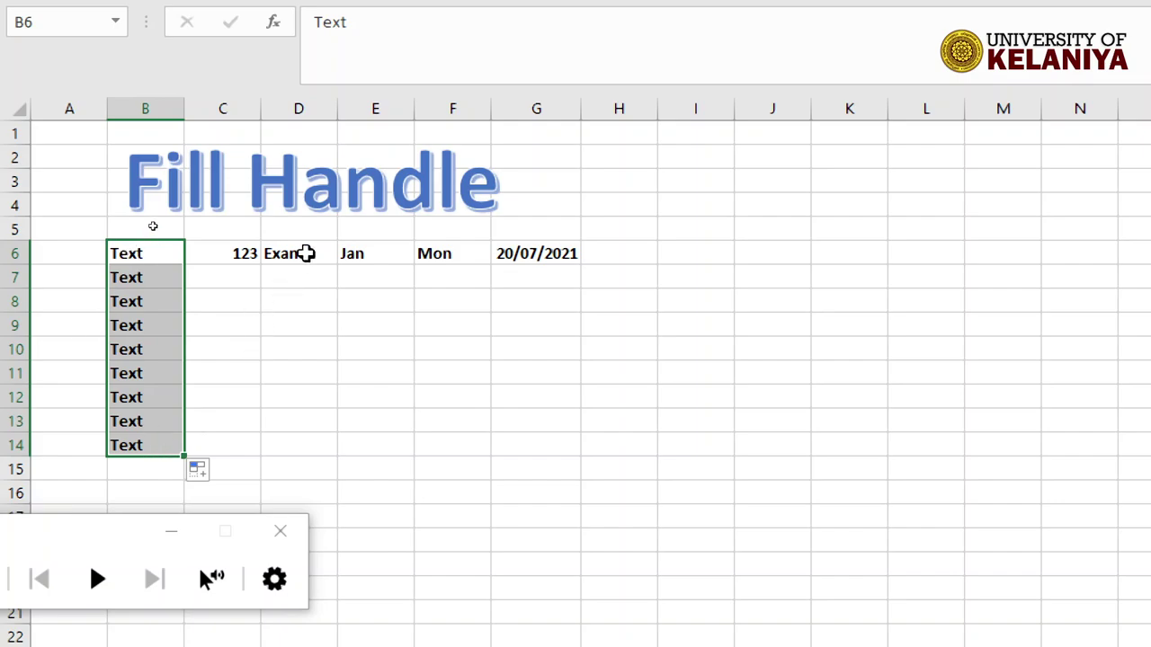
{"action": "left_click", "coordinate": [300, 255]}
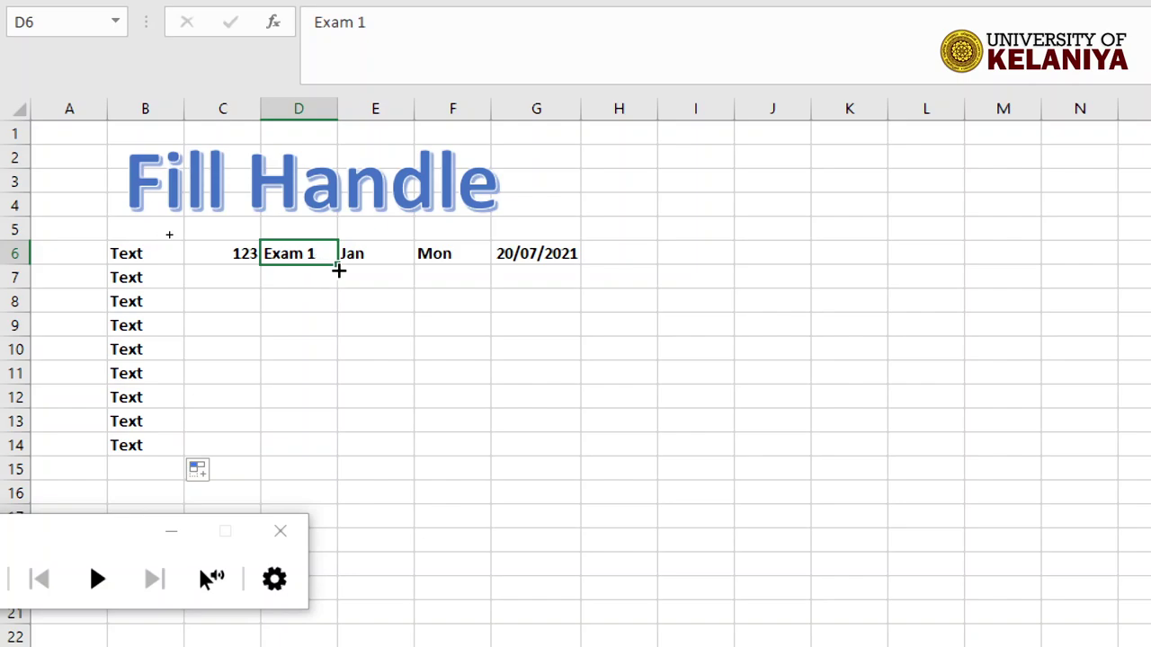
{"action": "left_click_drag", "start_coordinate": [336, 263], "coordinate": [316, 469]}
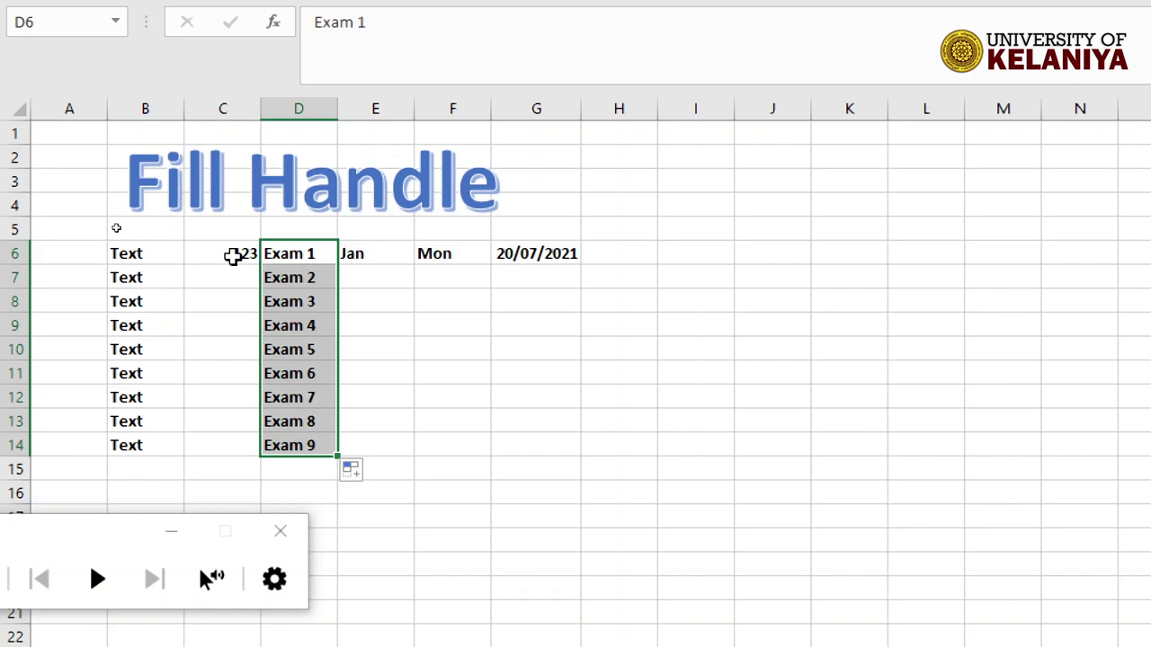
Step: Fill rows 7–14 with repeated 123, months Feb–Sep, weekdays from Tue, and dates 21/07/2021–28/07/2021
{"action": "left_click", "coordinate": [232, 256]}
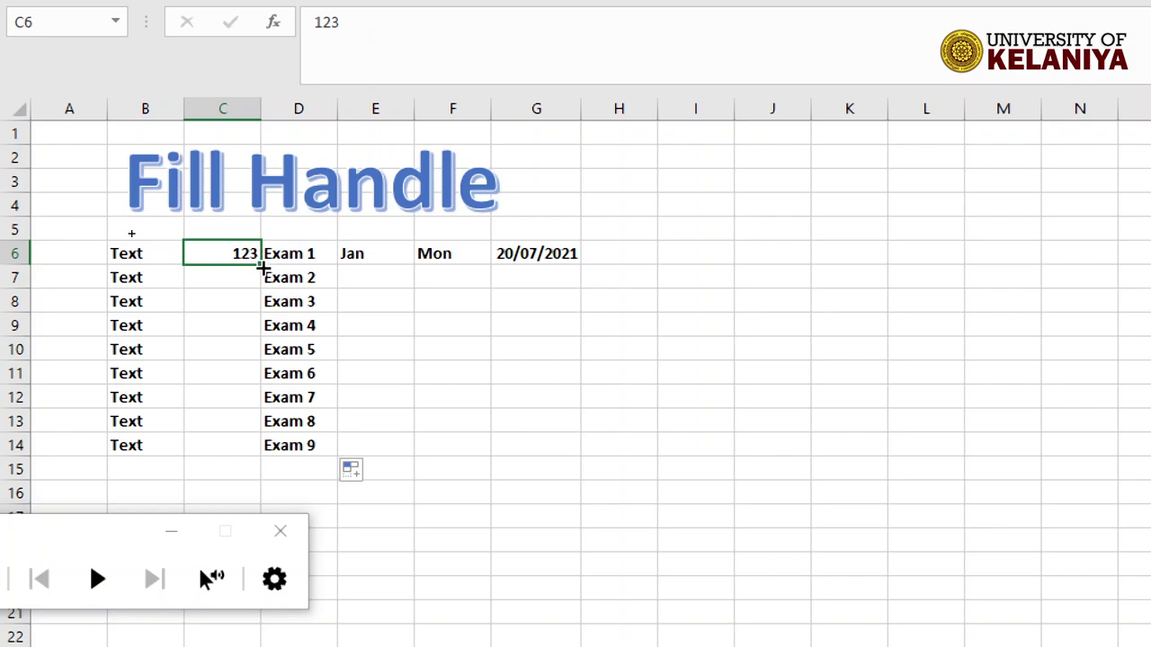
{"action": "left_click_drag", "start_coordinate": [263, 260], "coordinate": [253, 458]}
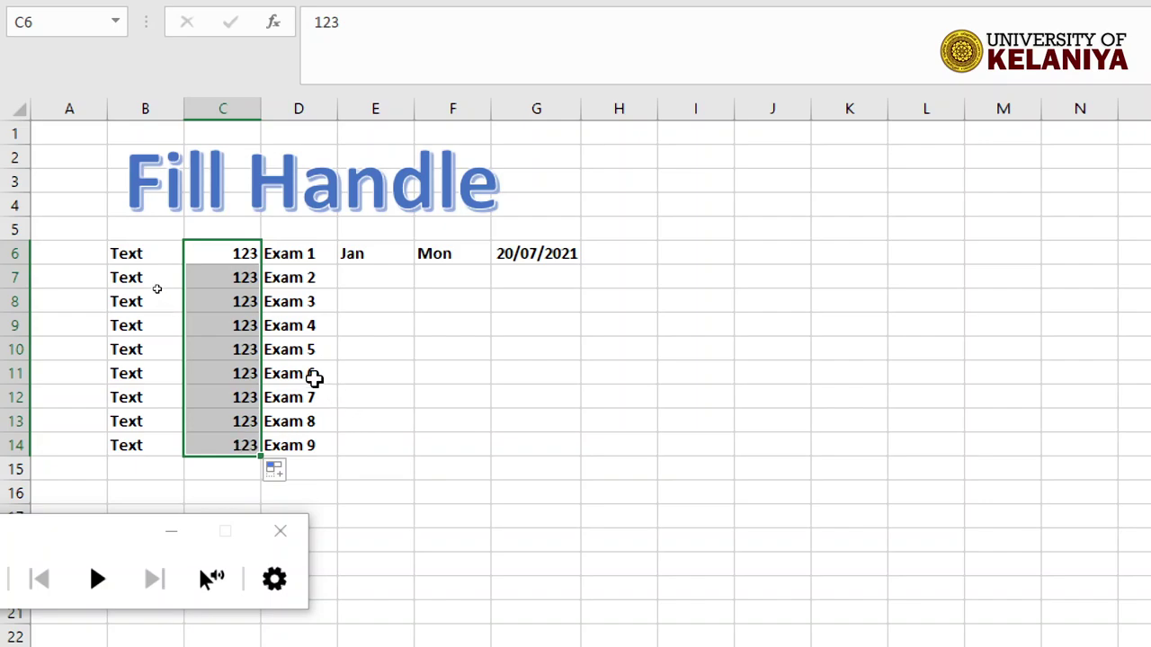
{"action": "left_click", "coordinate": [370, 253]}
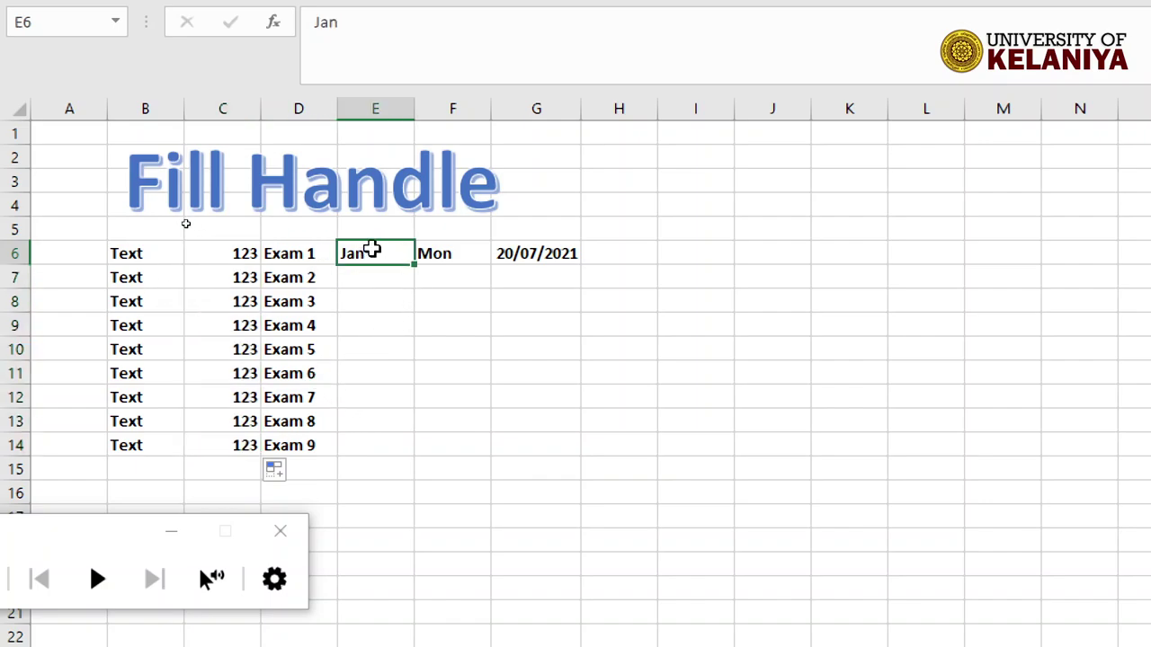
{"action": "mouse_move", "coordinate": [416, 265]}
{"action": "left_mouse_down"}
{"action": "mouse_move", "coordinate": [391, 459]}
{"action": "mouse_move", "coordinate": [378, 460]}
{"action": "left_mouse_up"}
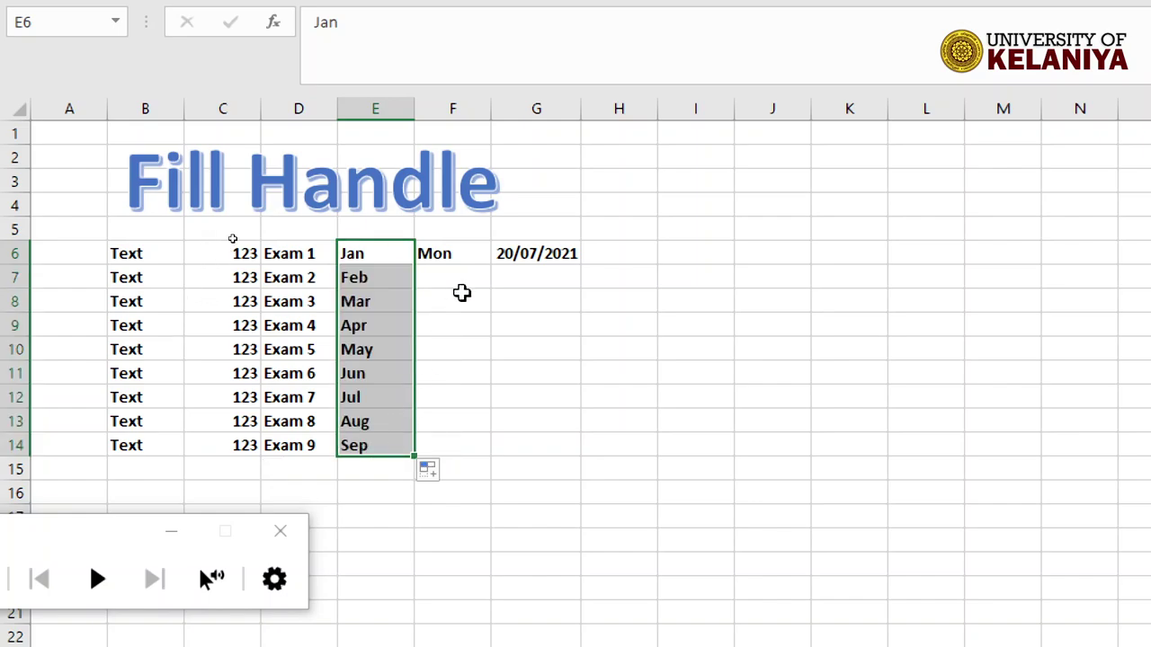
{"action": "left_click", "coordinate": [459, 253]}
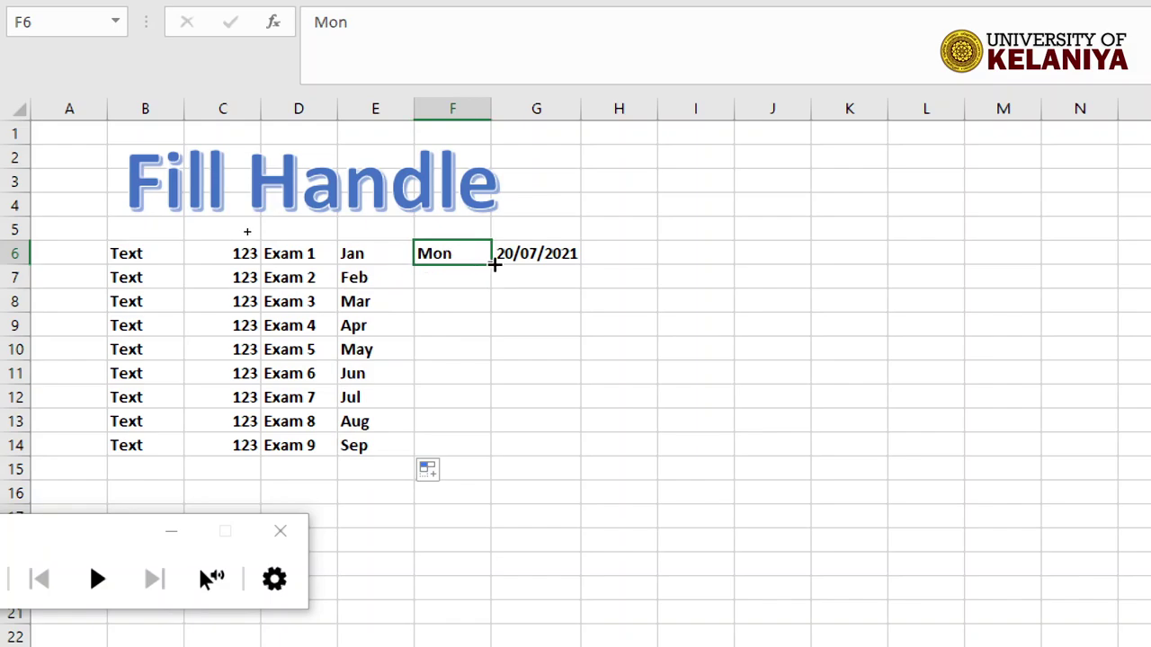
{"action": "left_click_drag", "start_coordinate": [494, 264], "coordinate": [475, 460]}
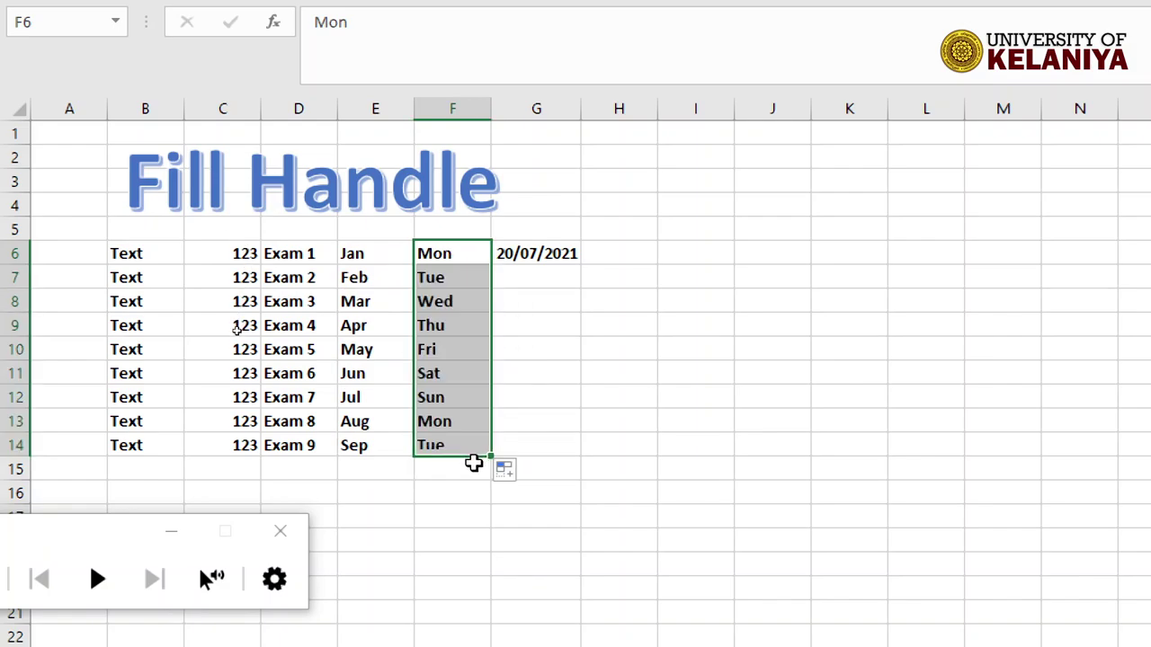
{"action": "left_click", "coordinate": [555, 255]}
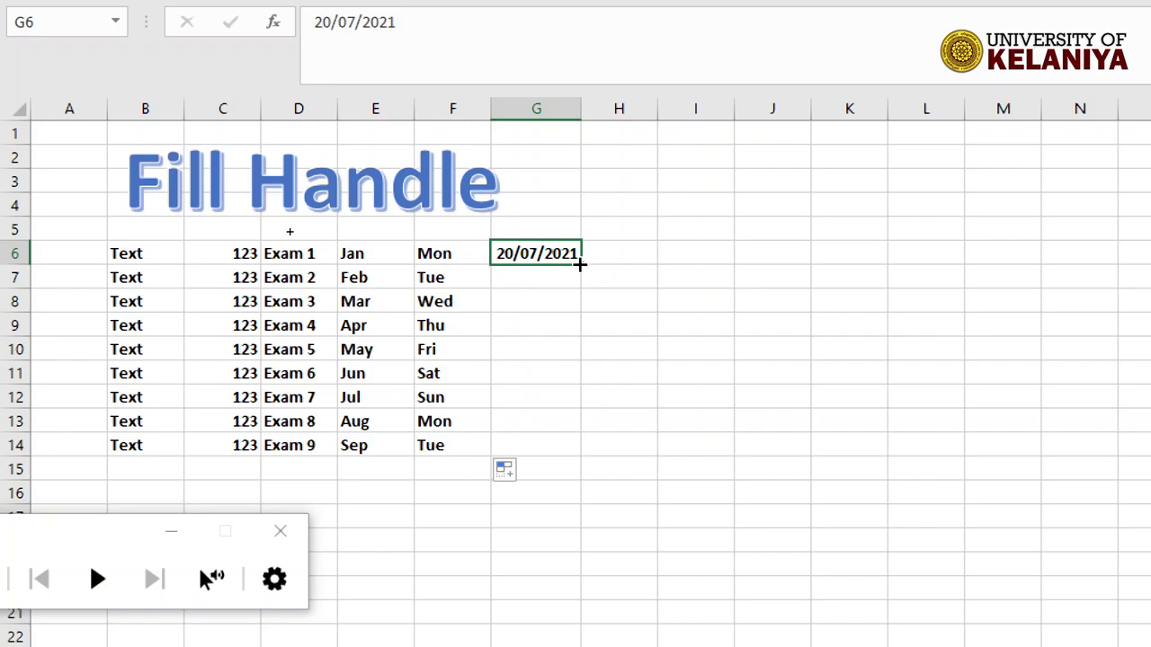
{"action": "left_click_drag", "start_coordinate": [580, 264], "coordinate": [552, 460]}
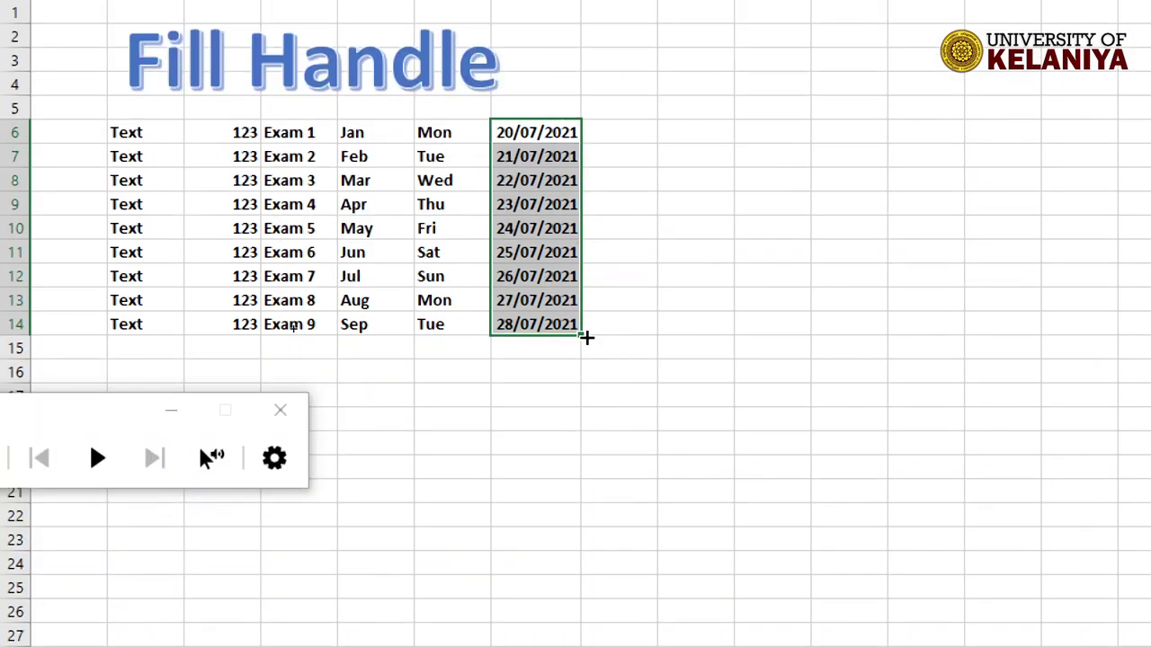
Step: Select the filled date range in column G and bring up its Quick Analysis options
{"action": "left_click", "coordinate": [423, 115]}
{"action": "left_click", "coordinate": [539, 133]}
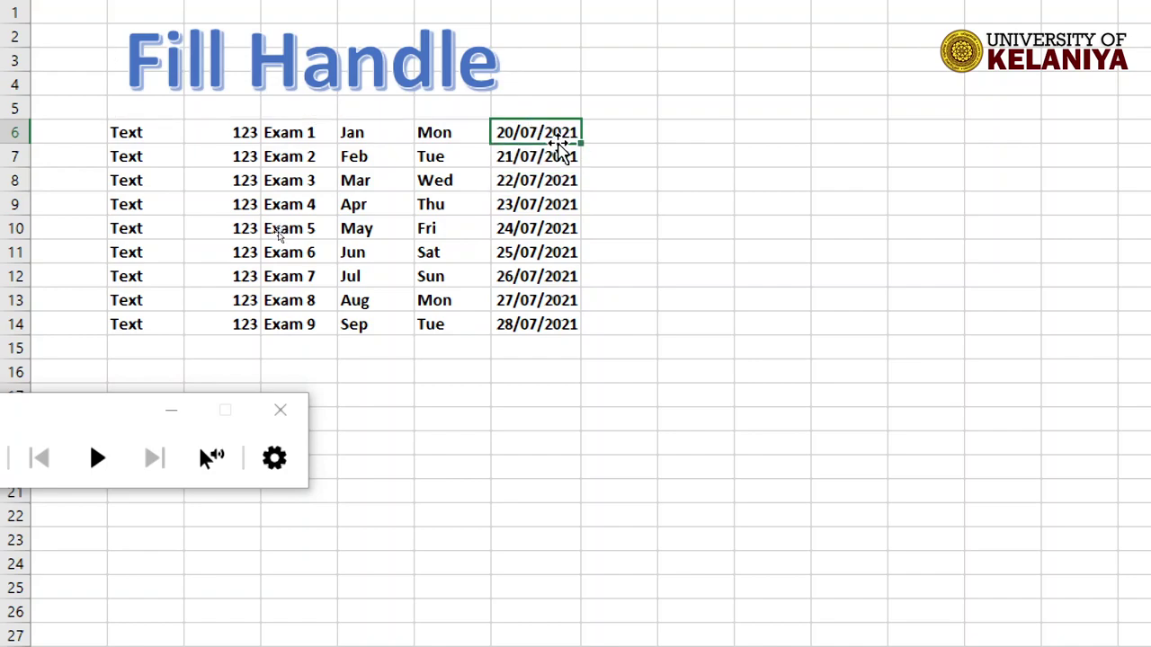
{"action": "left_click_drag", "start_coordinate": [550, 133], "coordinate": [555, 326]}
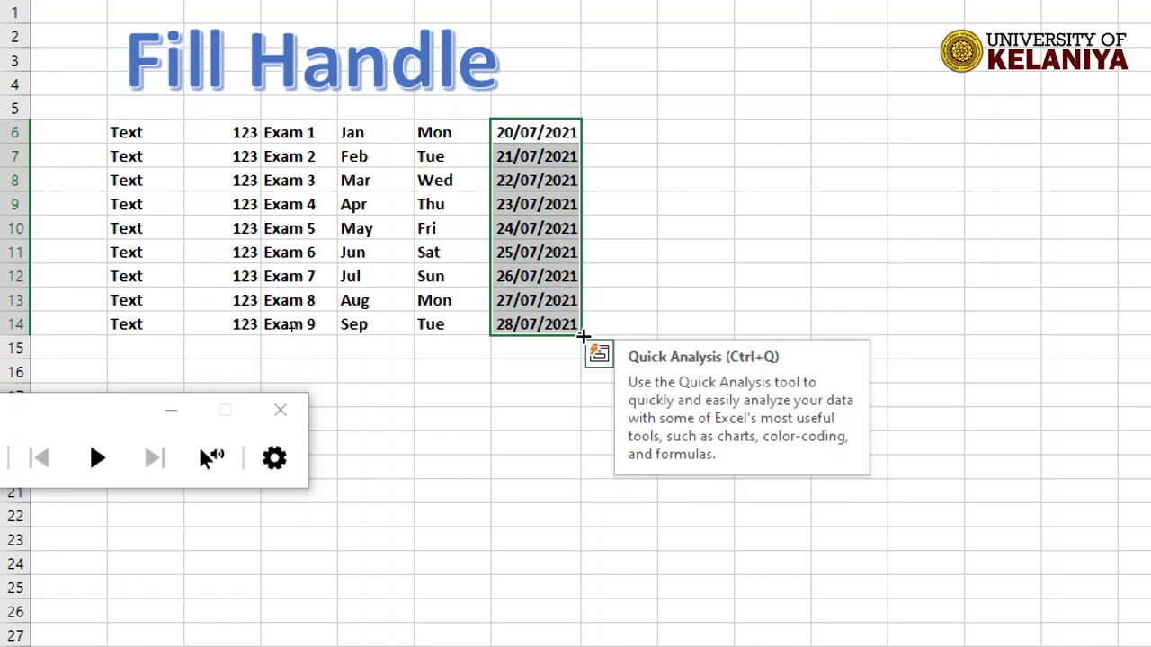
{"action": "left_click", "coordinate": [600, 355]}
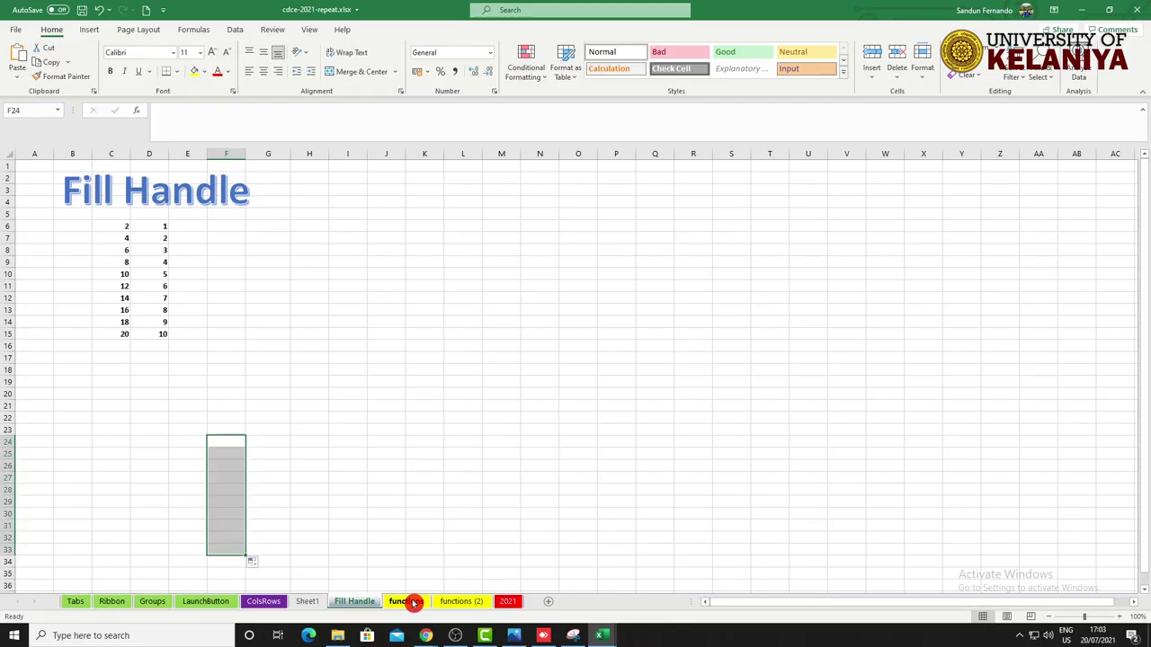
Step: Compare the functions sheet with functions (2), checking its university logo and CDCE UoK title
{"action": "left_click", "coordinate": [405, 602]}
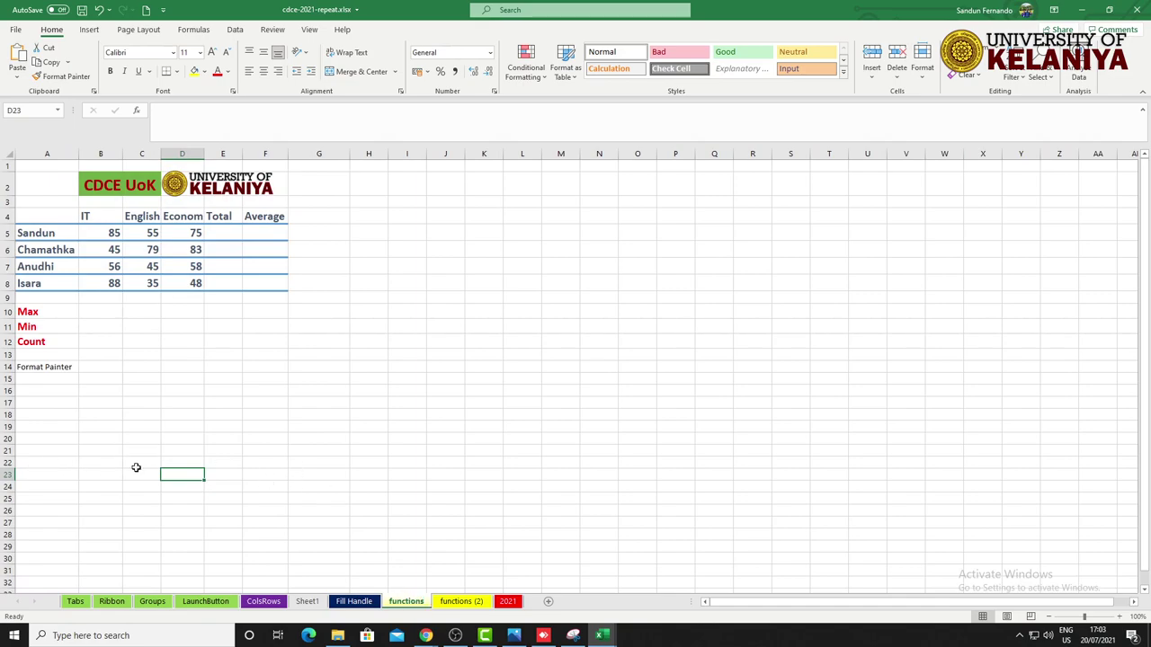
{"action": "left_click", "coordinate": [93, 451]}
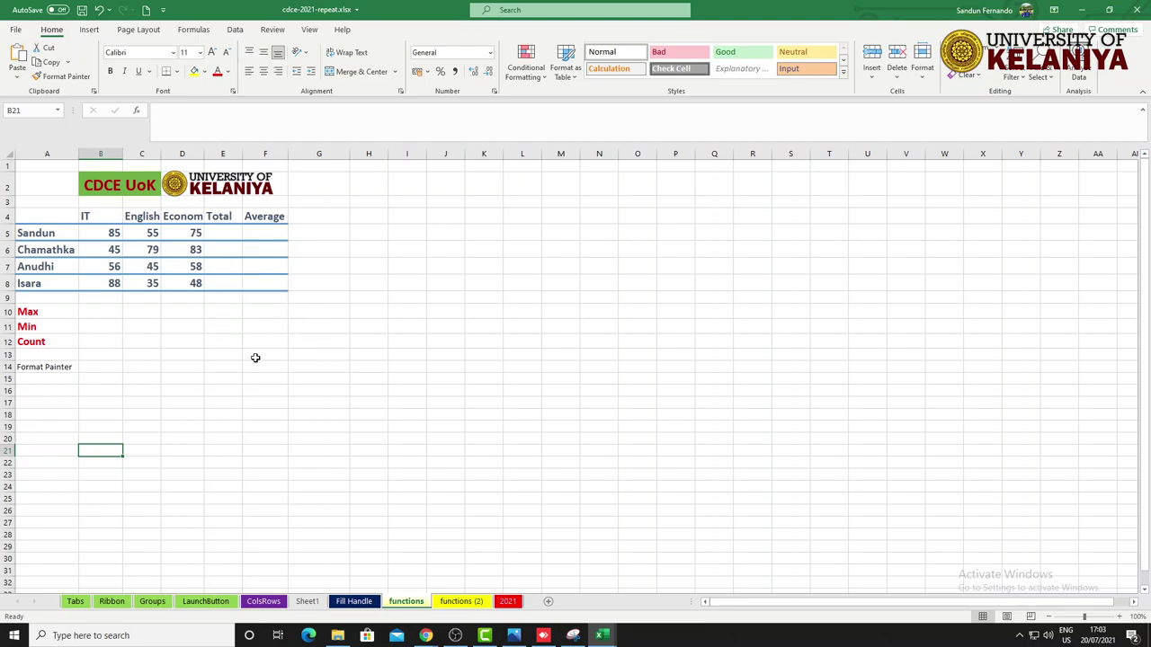
{"action": "left_click", "coordinate": [413, 605]}
{"action": "left_click", "coordinate": [455, 605]}
{"action": "left_click", "coordinate": [456, 605]}
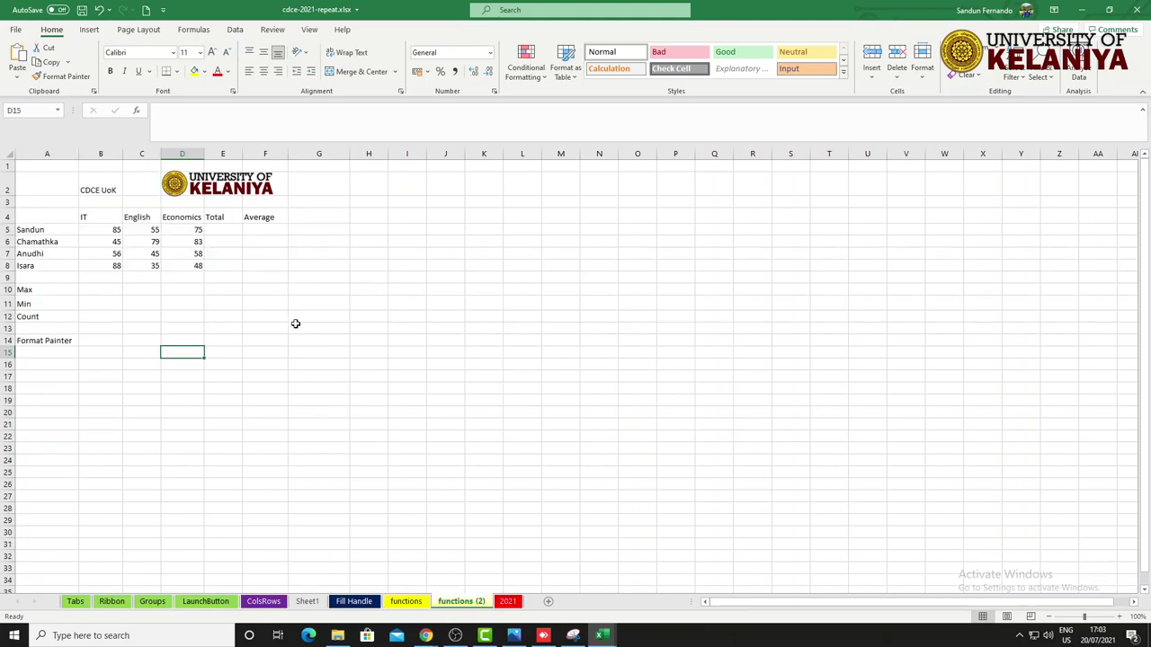
{"action": "left_click", "coordinate": [189, 182]}
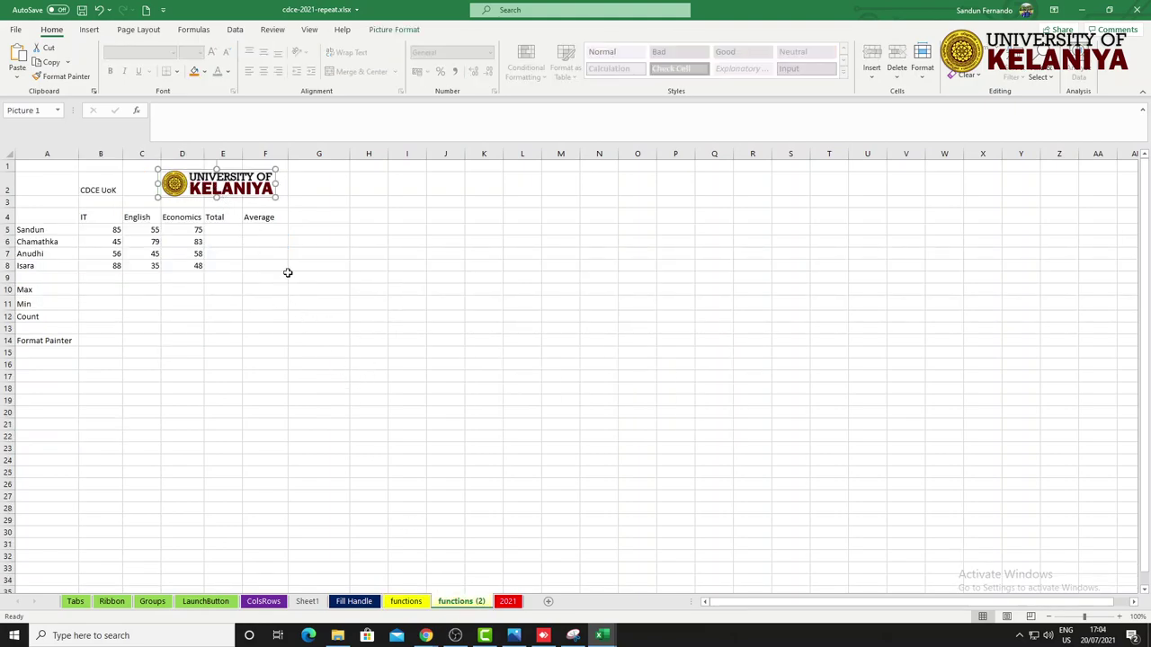
{"action": "left_click", "coordinate": [248, 311]}
{"action": "left_click", "coordinate": [111, 185]}
Step: Take another look at functions (2), then settle back on the formatted functions sheet
{"action": "left_click", "coordinate": [401, 602]}
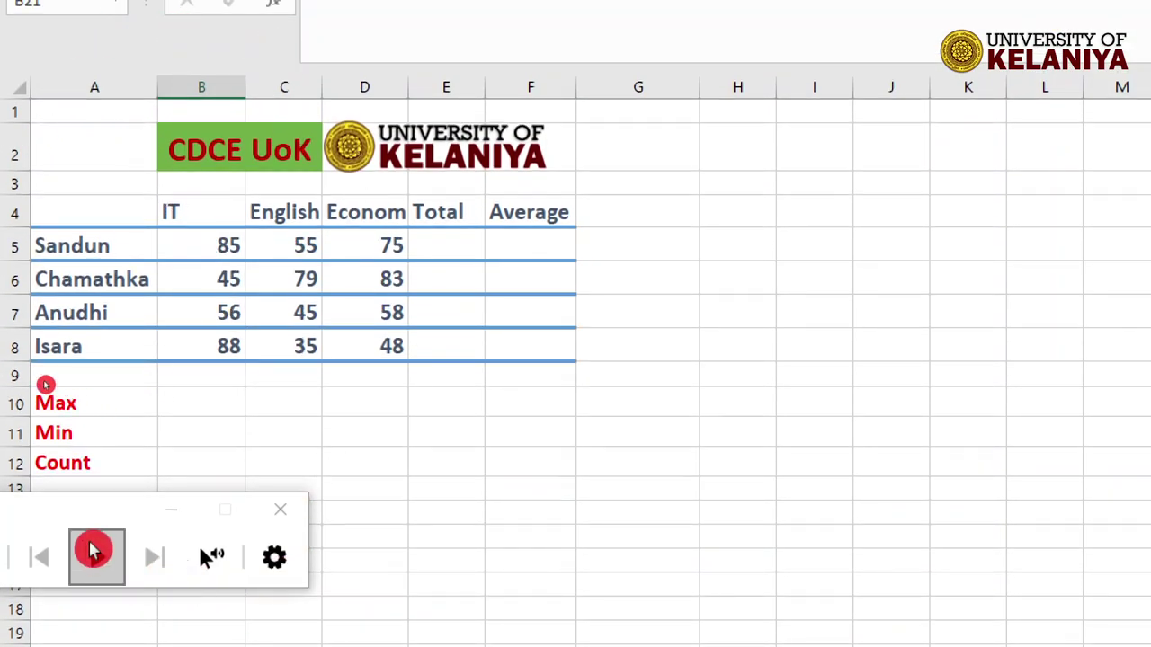
{"action": "left_click", "coordinate": [94, 550]}
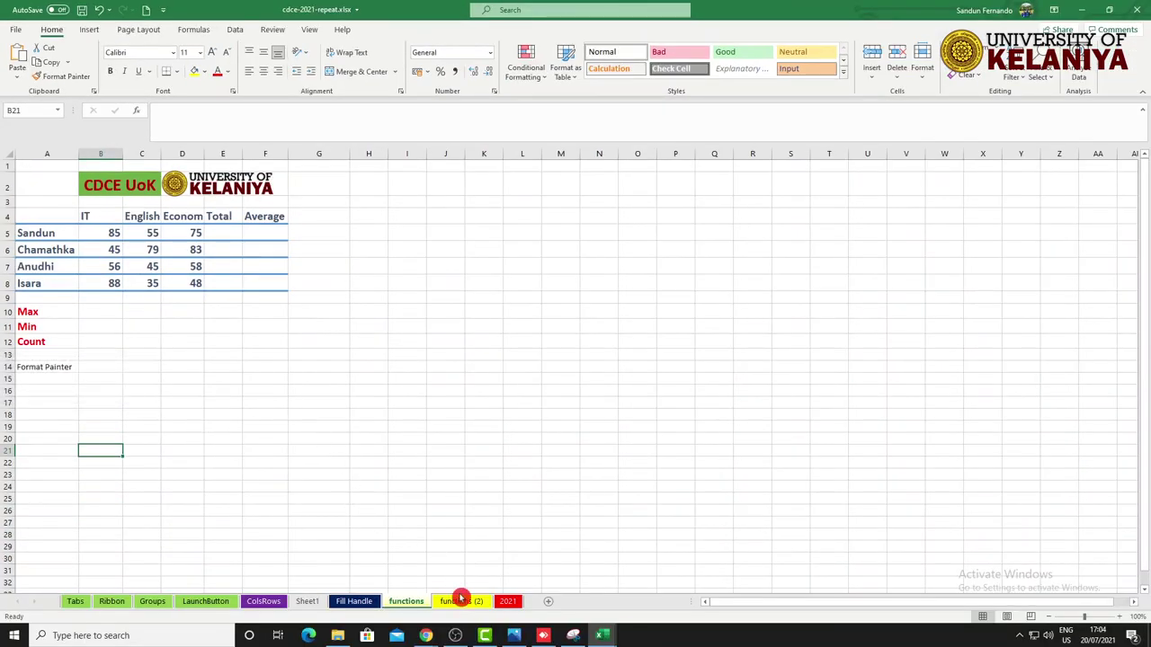
{"action": "left_click", "coordinate": [459, 600]}
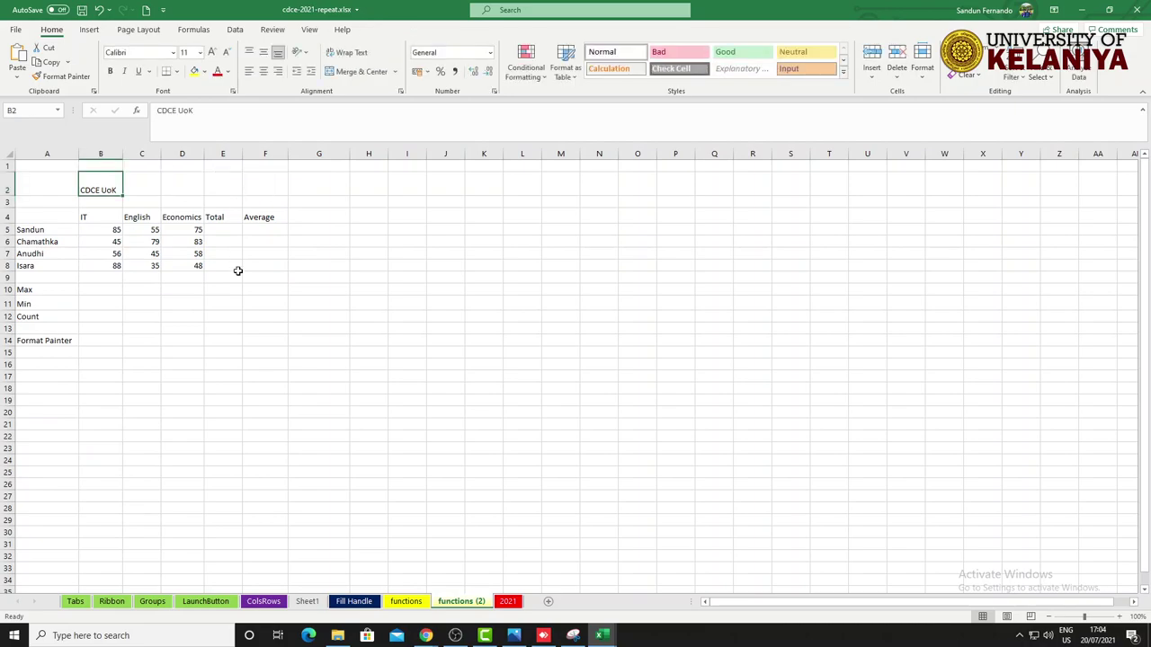
{"action": "left_click", "coordinate": [191, 354]}
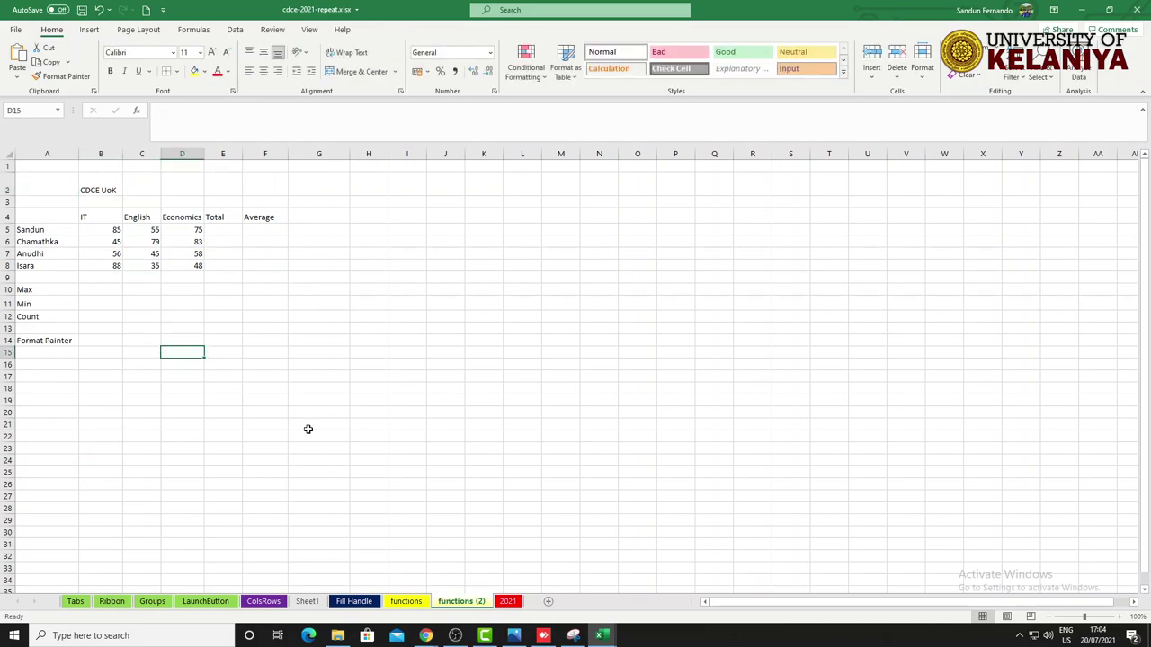
{"action": "left_click", "coordinate": [409, 603]}
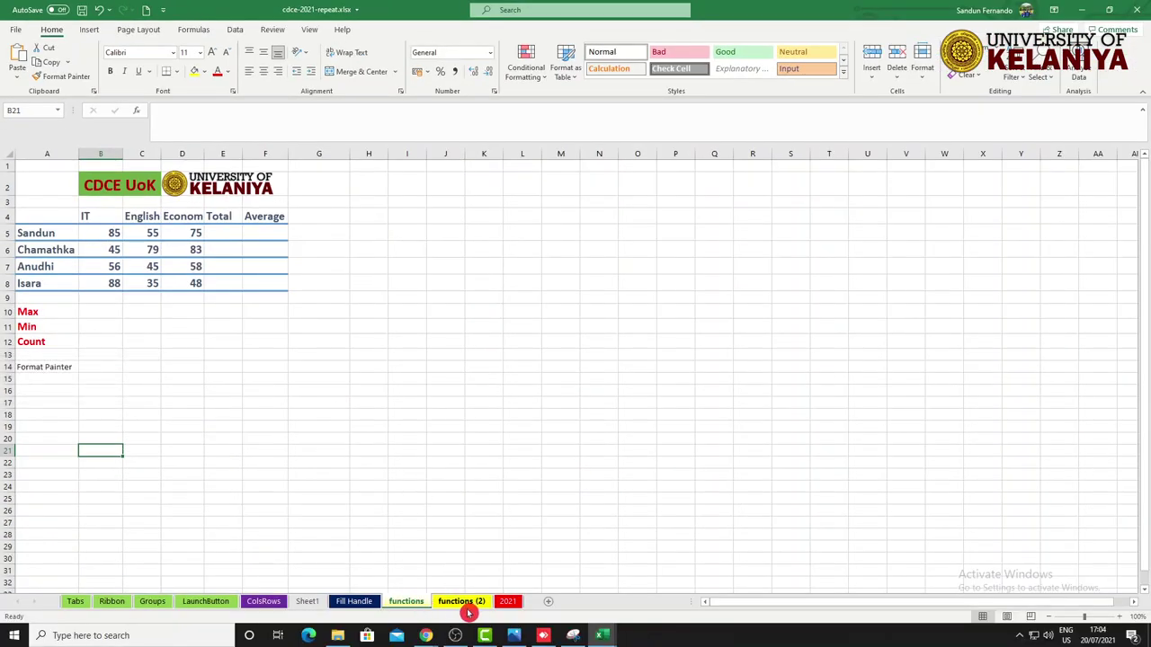
Step: Open functions (2) and click through the marks table, ending on the CDCE UoK title in B2
{"action": "left_click", "coordinate": [466, 606]}
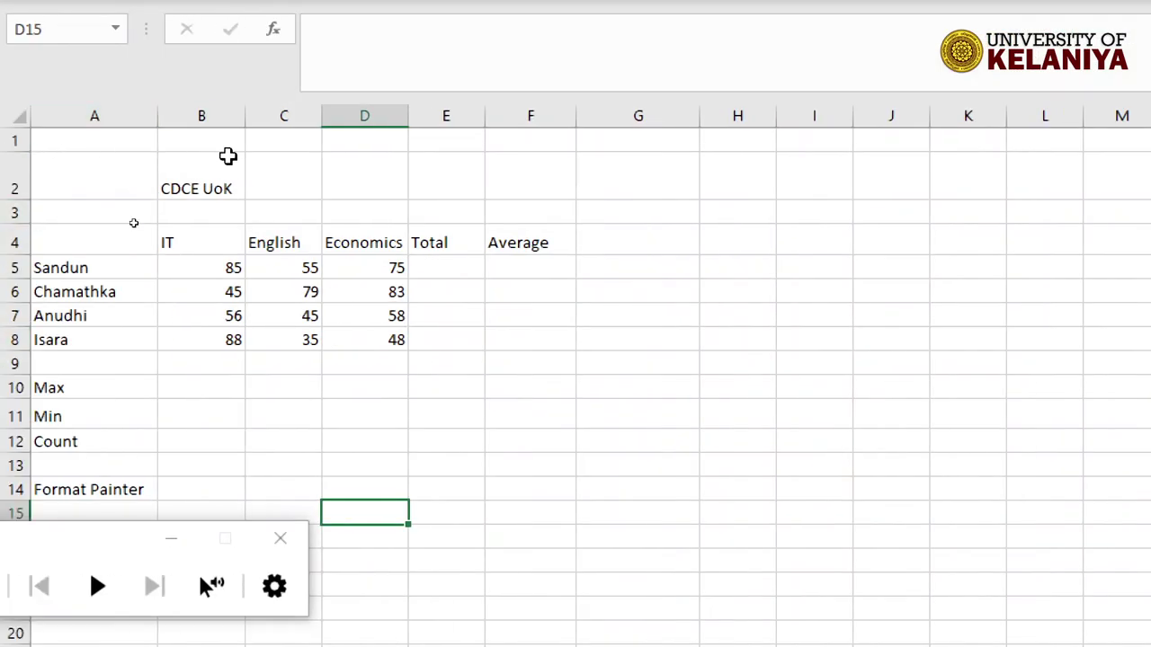
{"action": "left_click", "coordinate": [159, 408]}
{"action": "left_click", "coordinate": [99, 243]}
{"action": "left_click", "coordinate": [96, 340]}
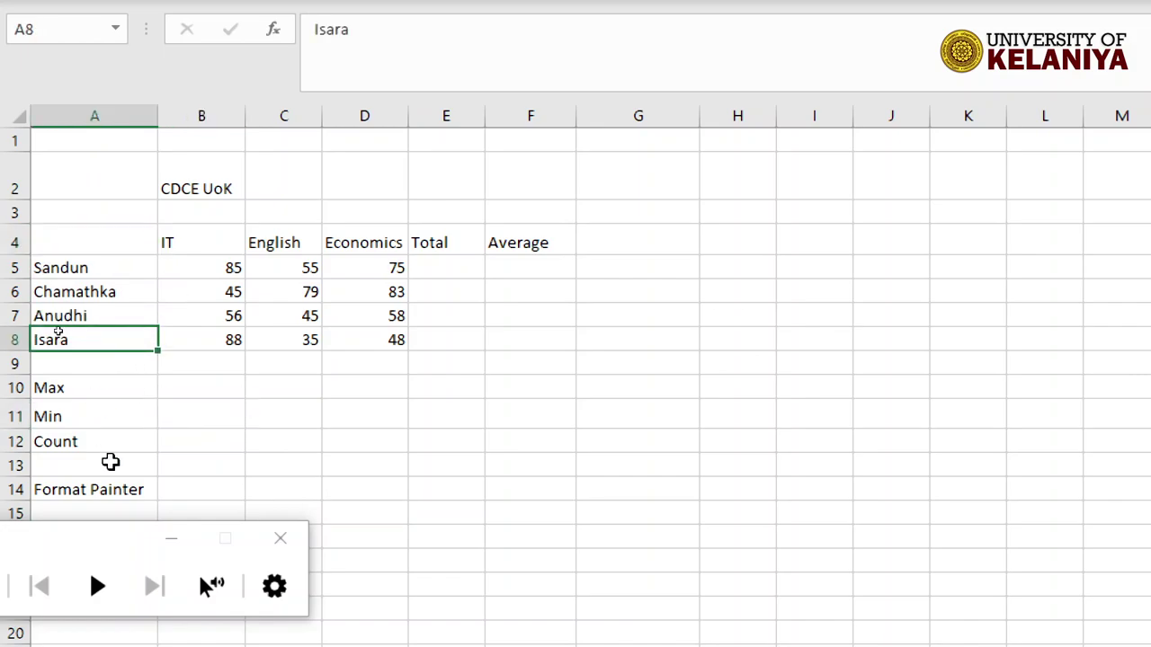
{"action": "left_click", "coordinate": [283, 441]}
{"action": "left_click", "coordinate": [382, 323]}
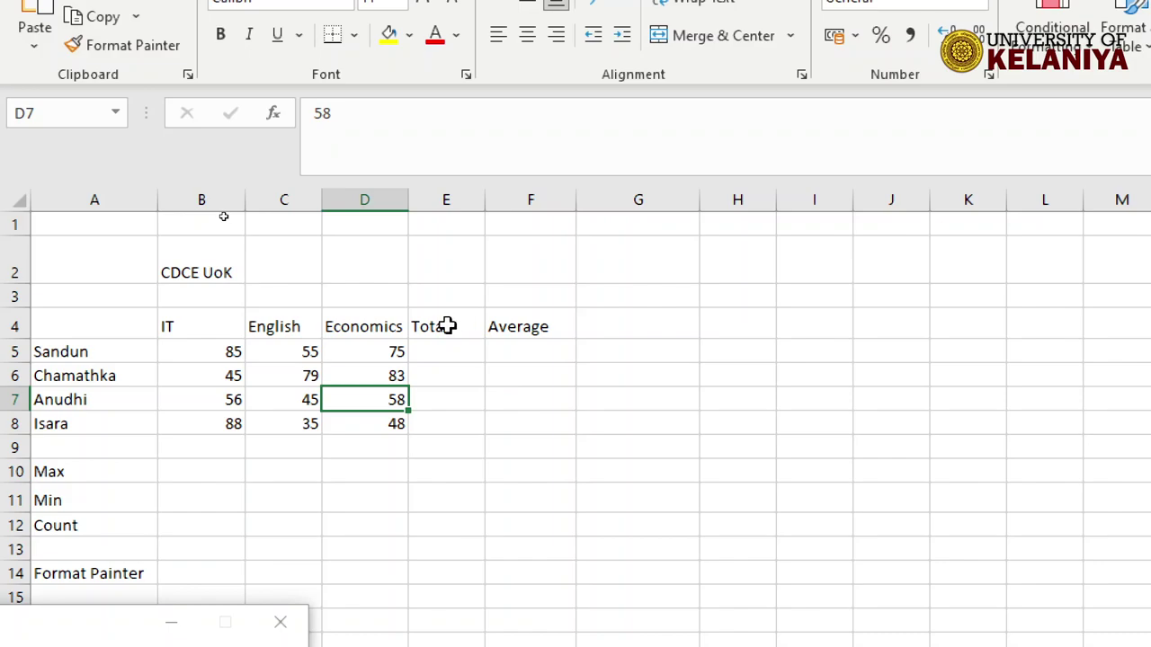
{"action": "left_click", "coordinate": [447, 326]}
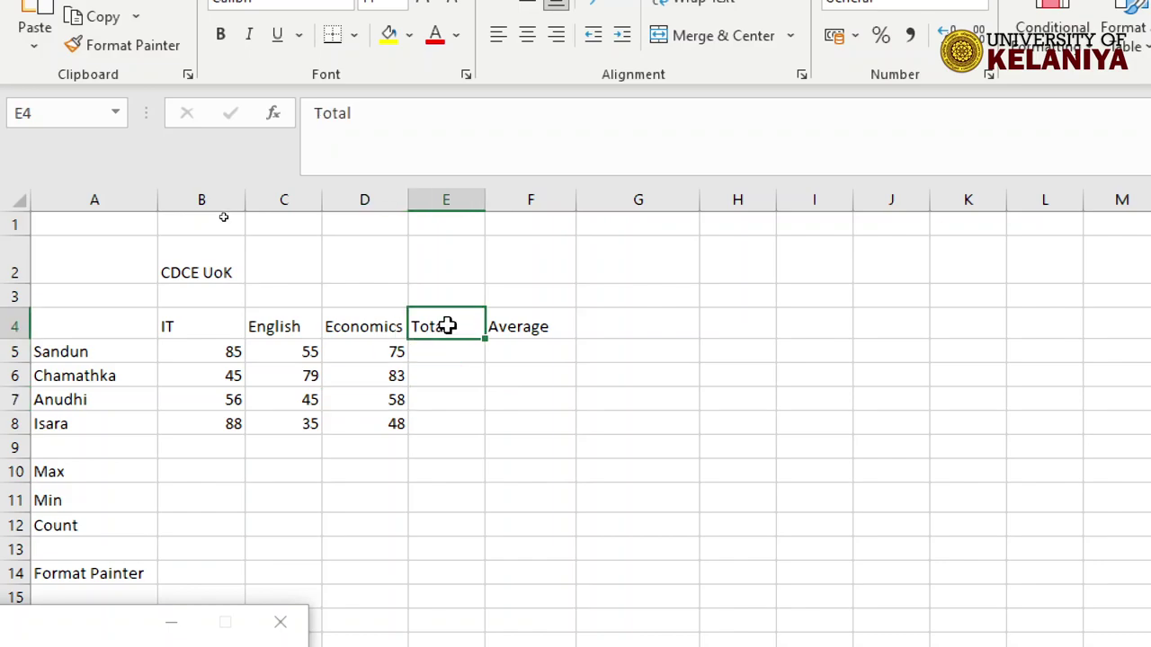
{"action": "left_click", "coordinate": [207, 265]}
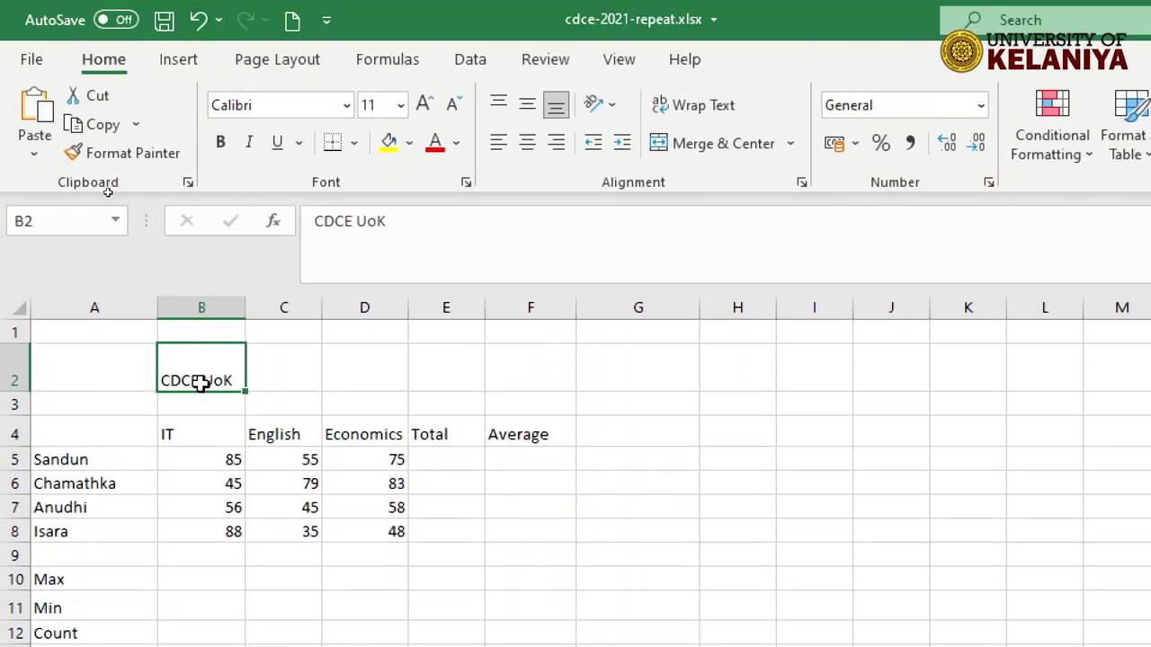
{"action": "left_click", "coordinate": [101, 126]}
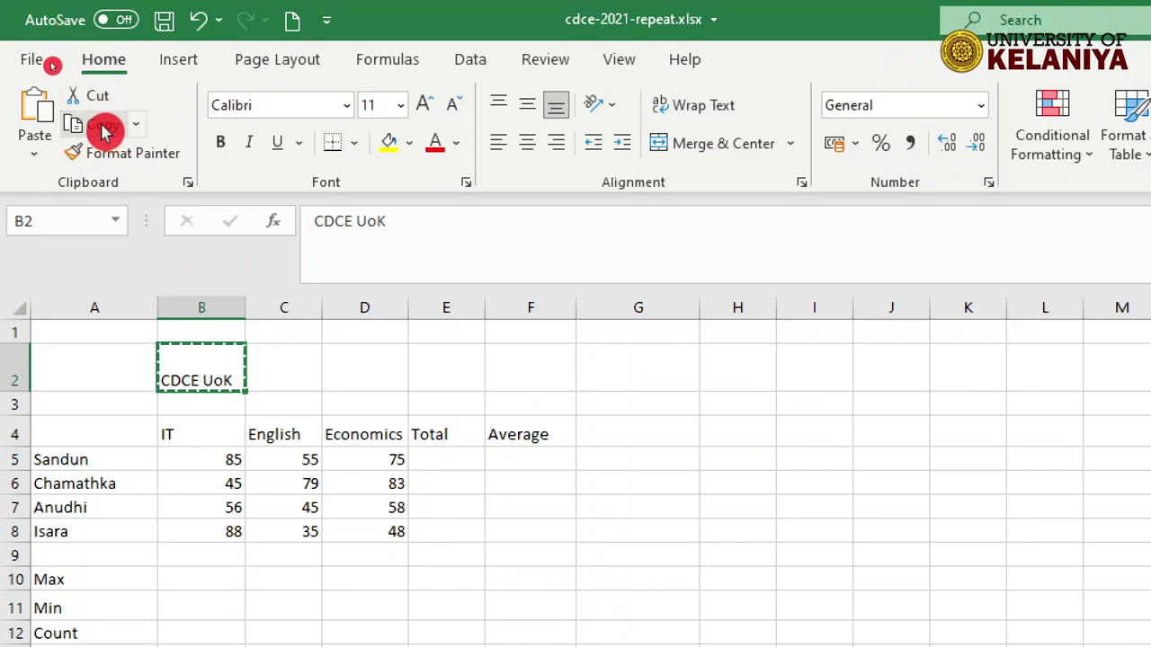
{"action": "left_click", "coordinate": [457, 370]}
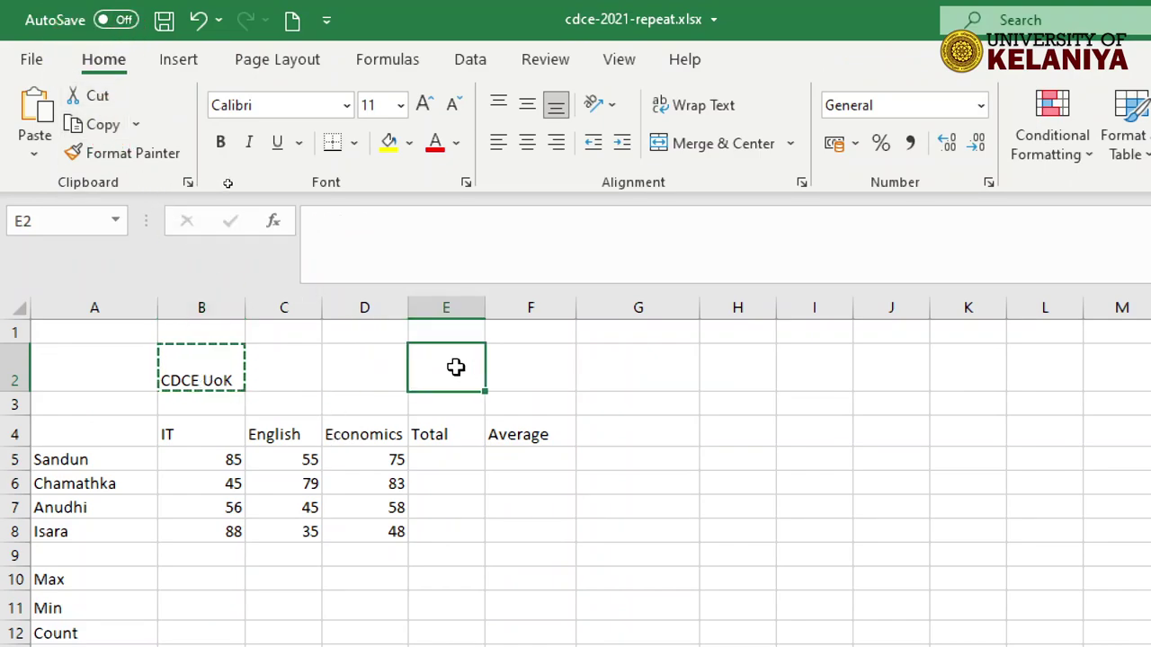
{"action": "left_click", "coordinate": [39, 115]}
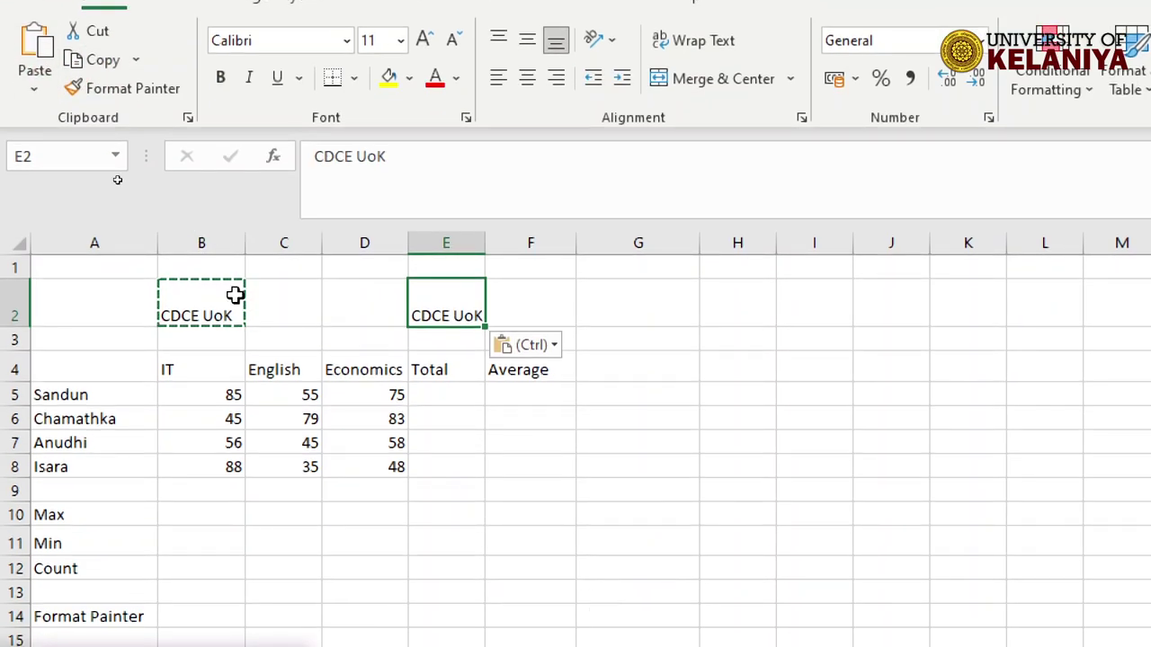
{"action": "left_click", "coordinate": [372, 301]}
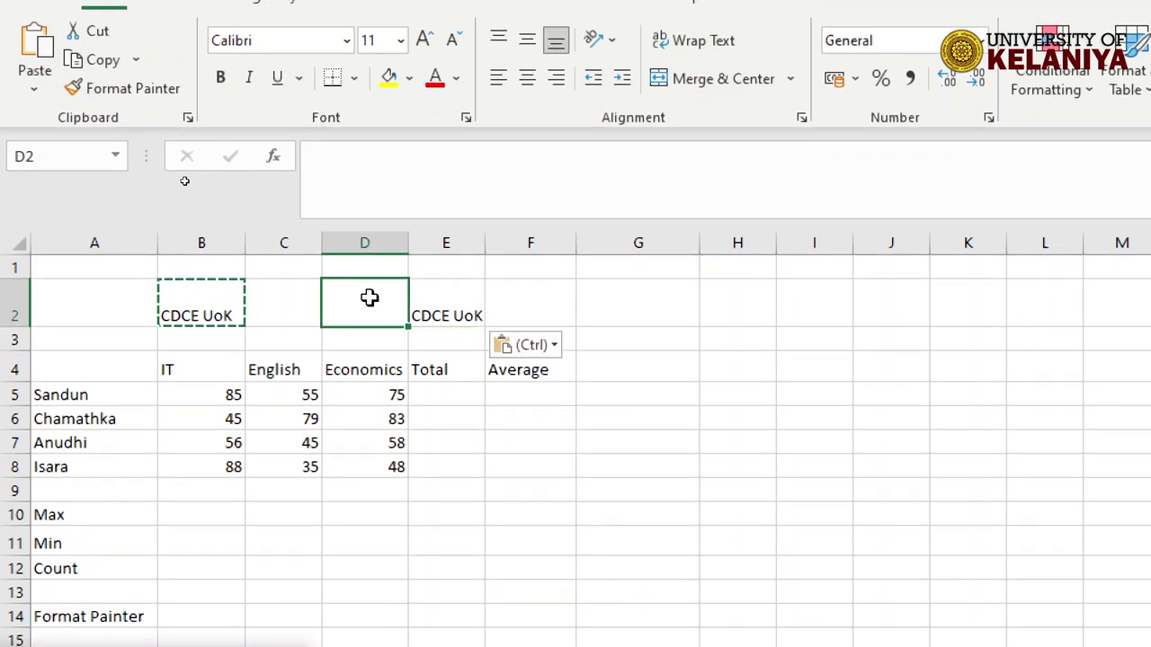
{"action": "left_click", "coordinate": [36, 55]}
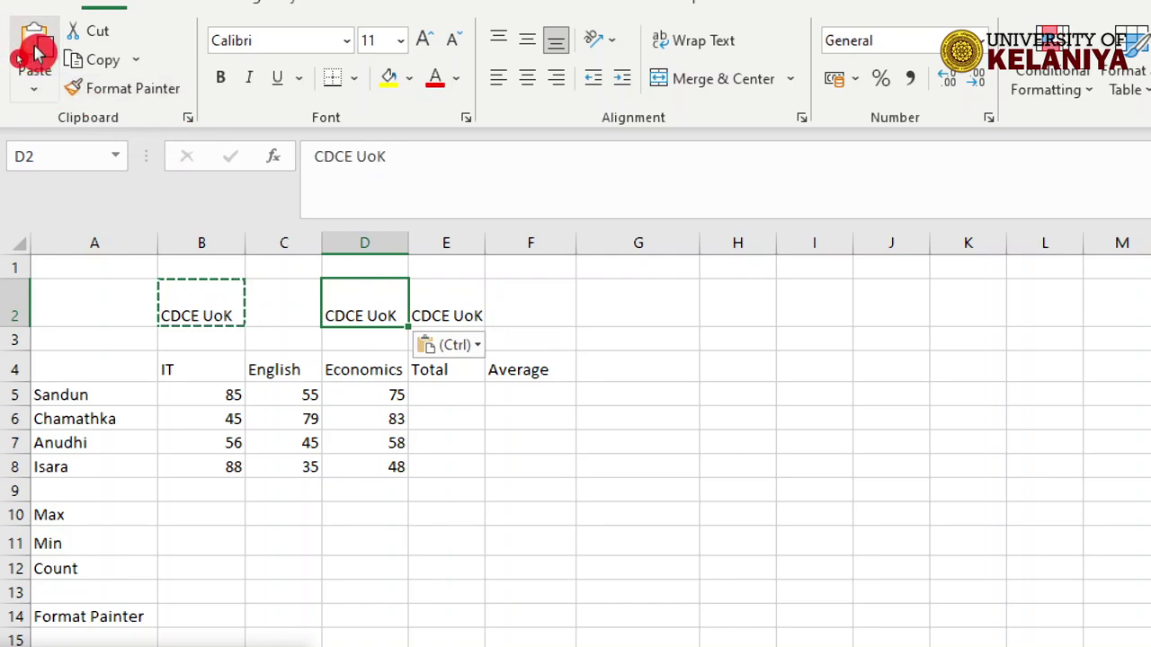
{"action": "left_click", "coordinate": [397, 415]}
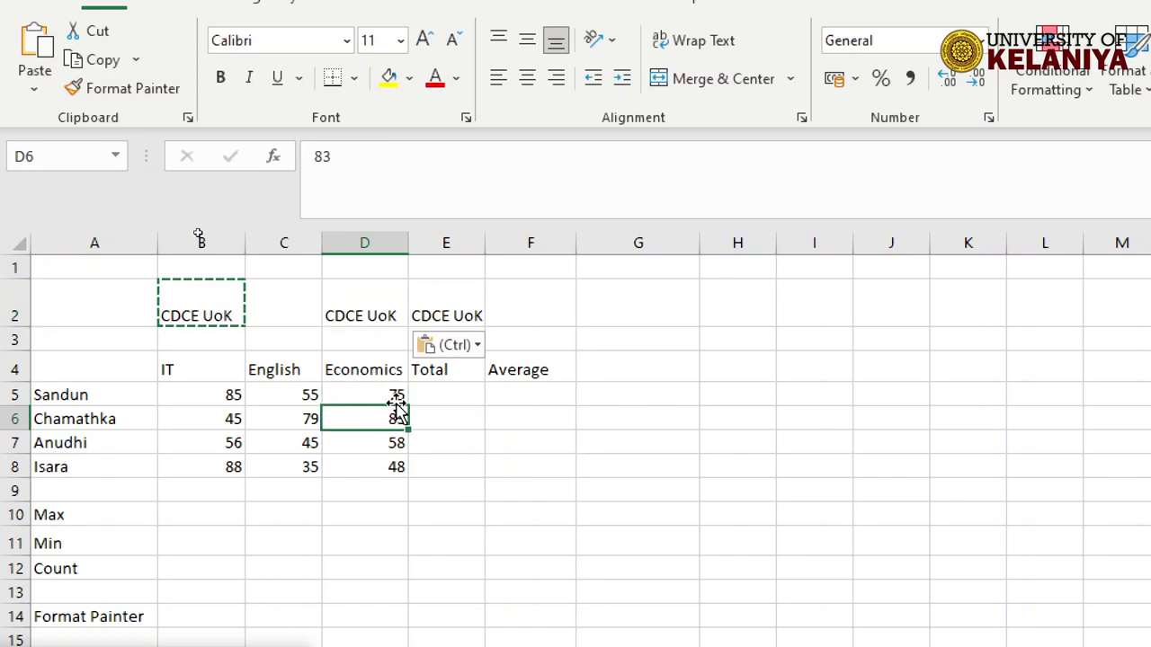
{"action": "left_click", "coordinate": [368, 311]}
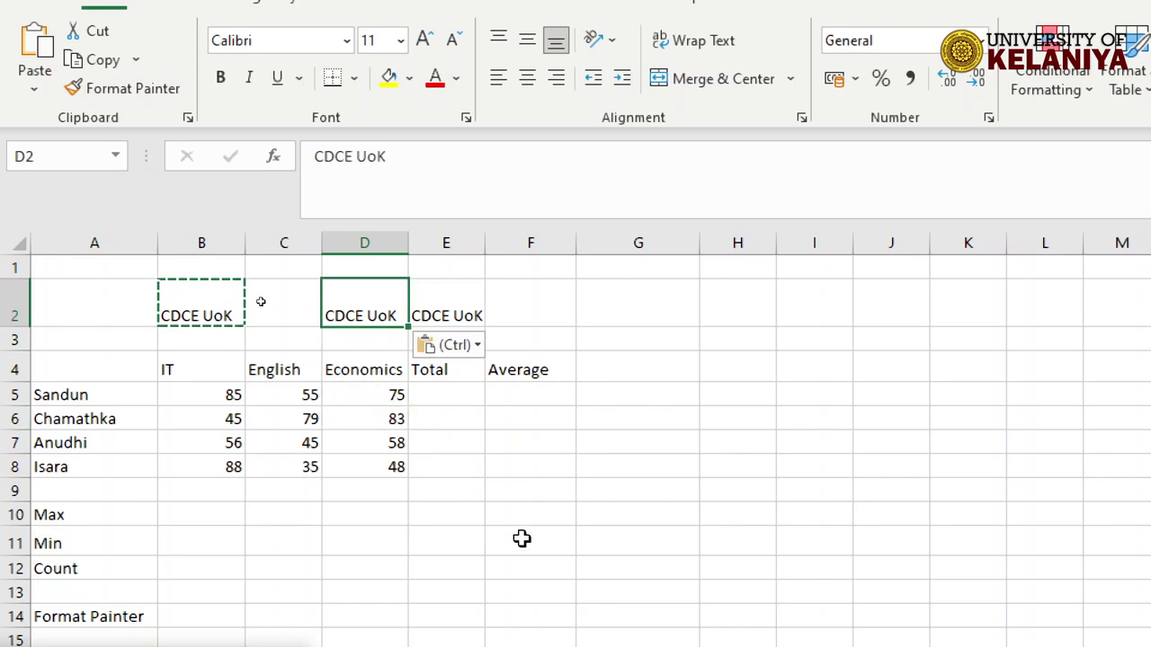
{"action": "key", "text": "BackSpace"}
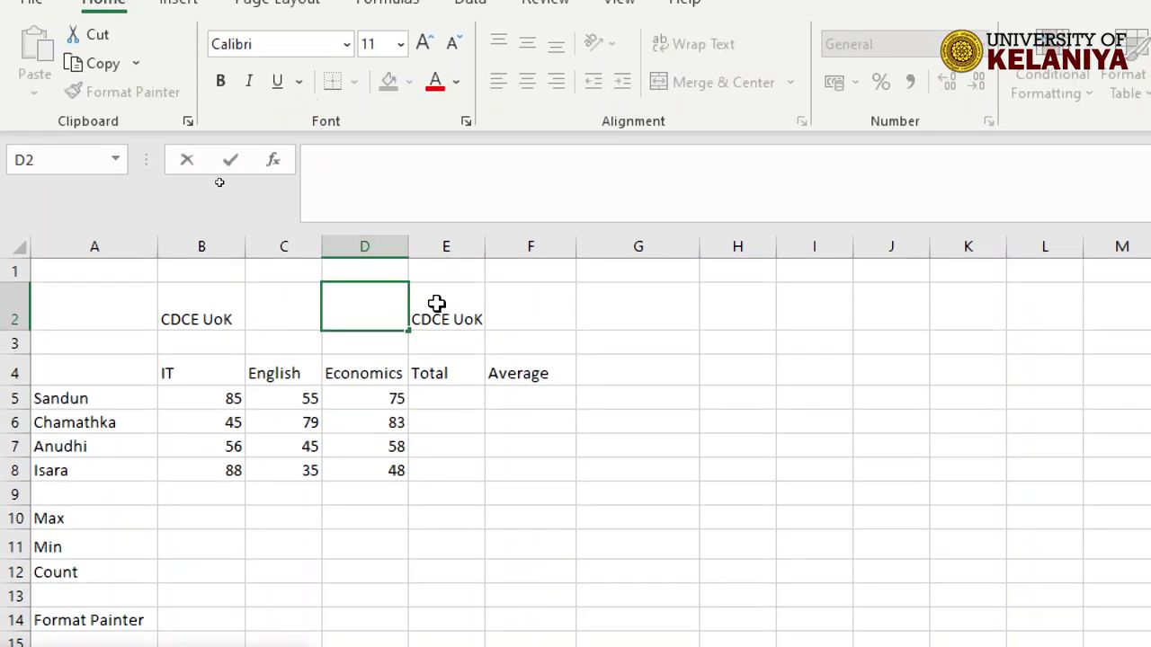
{"action": "left_click", "coordinate": [436, 305]}
{"action": "key", "text": "BackSpace"}
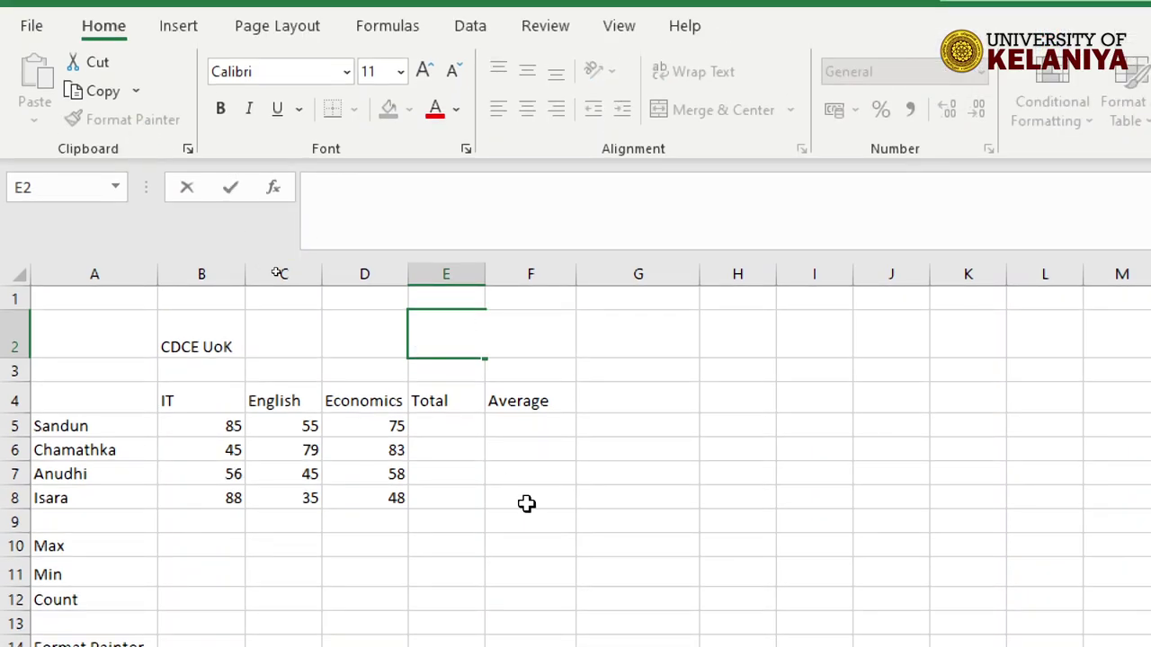
{"action": "left_click", "coordinate": [473, 454]}
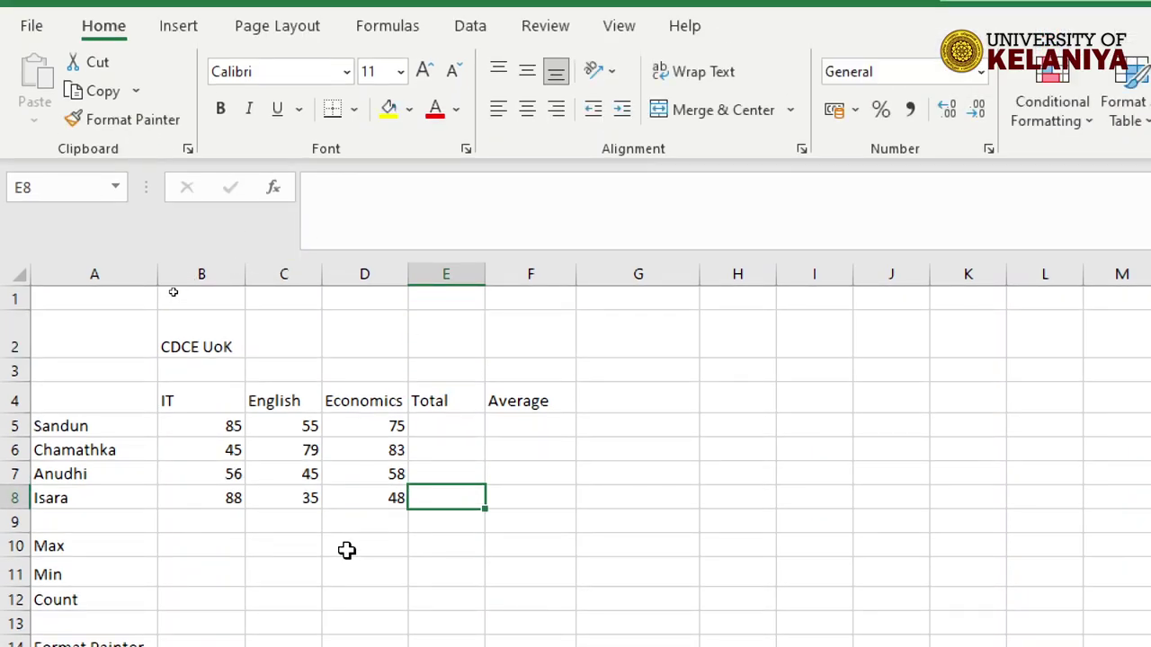
{"action": "scroll", "coordinate": [344, 549], "scroll_direction": "down", "scroll_amount": 1}
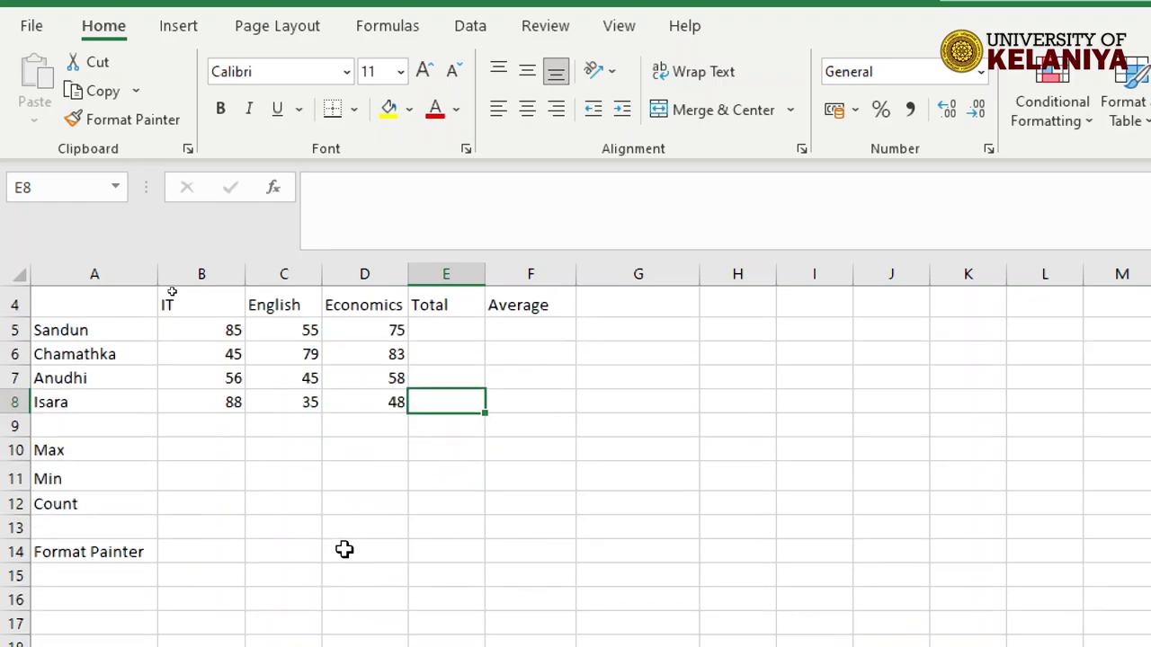
{"action": "scroll", "coordinate": [344, 550], "scroll_direction": "up", "scroll_amount": 1}
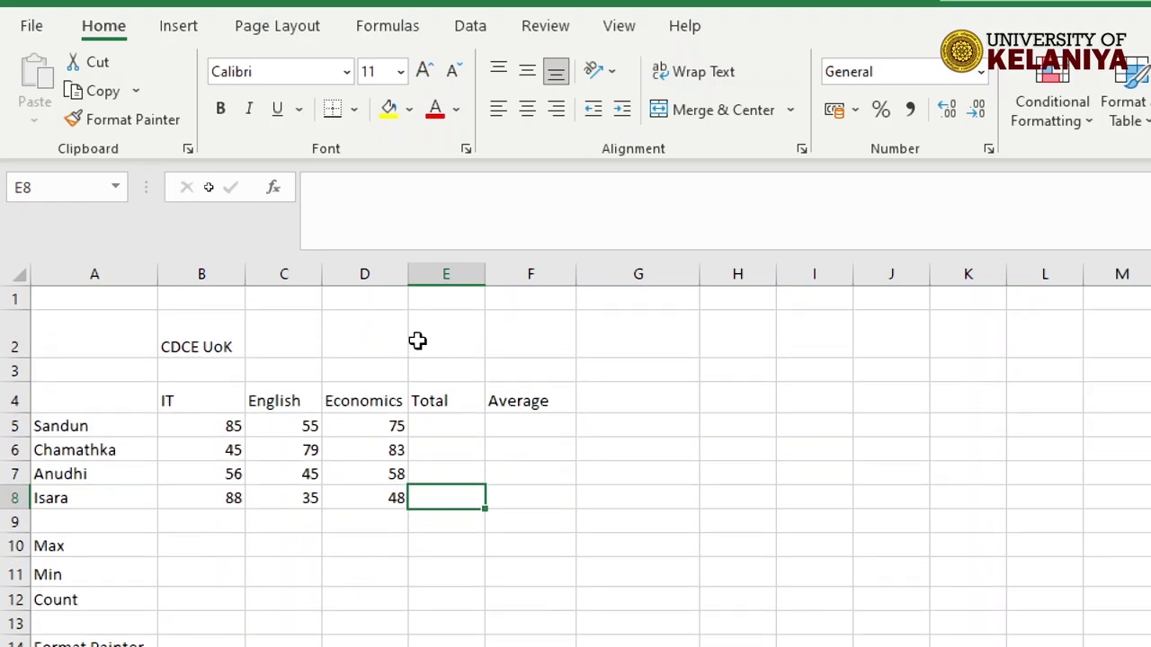
{"action": "left_click", "coordinate": [372, 344]}
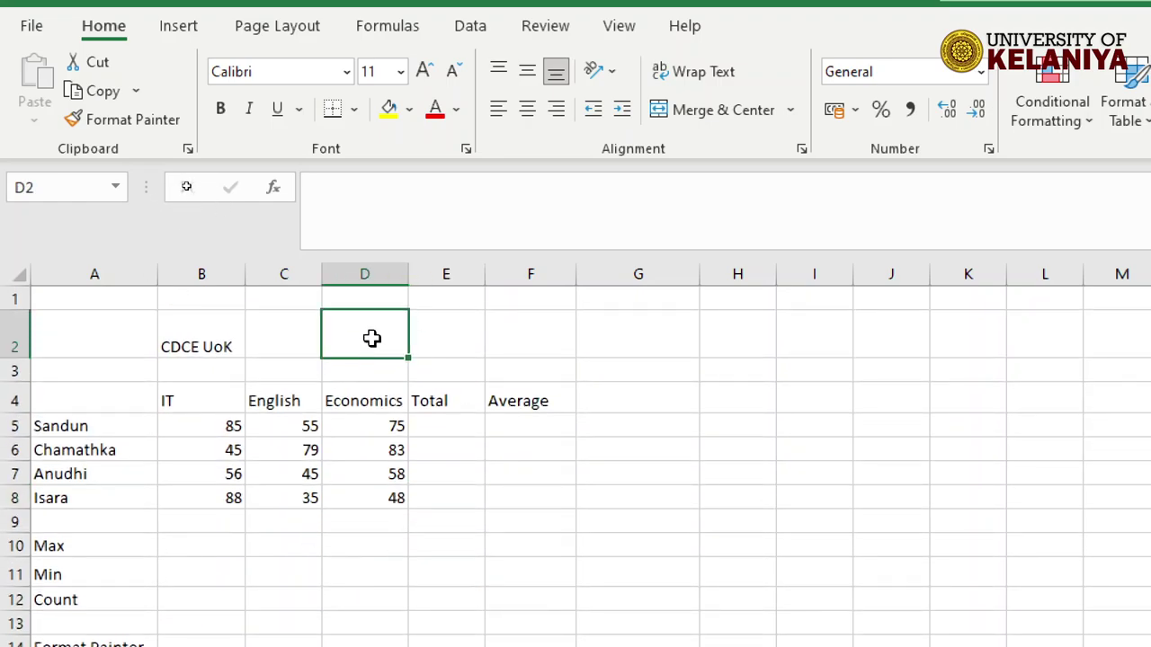
{"action": "left_click", "coordinate": [222, 331]}
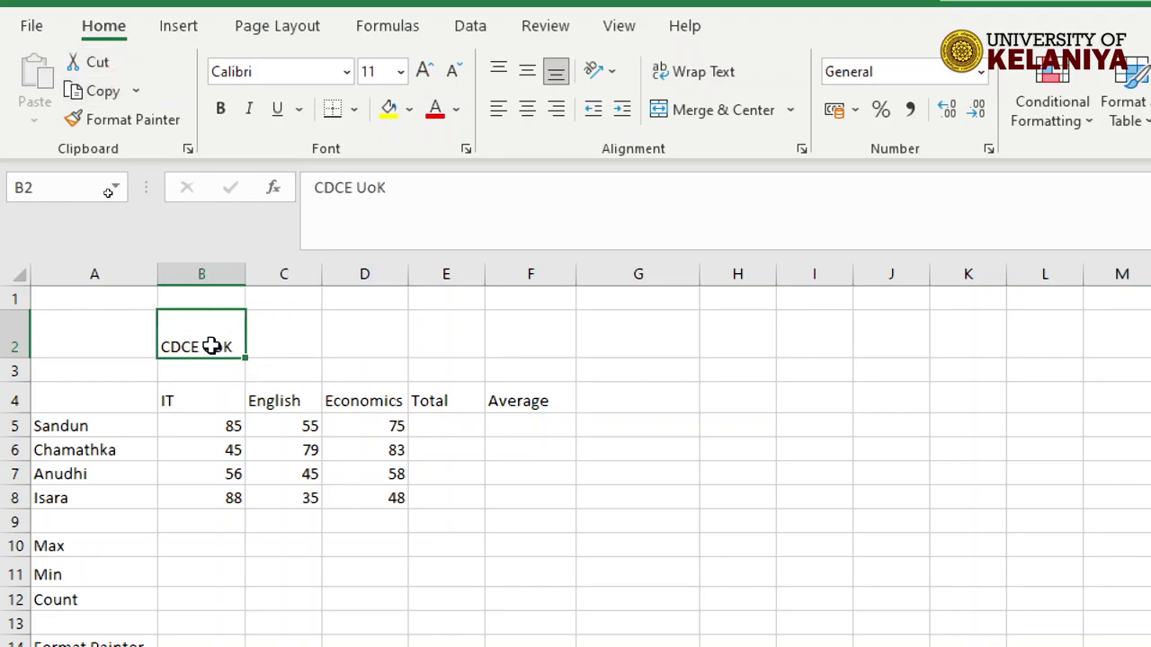
{"action": "left_click", "coordinate": [98, 70]}
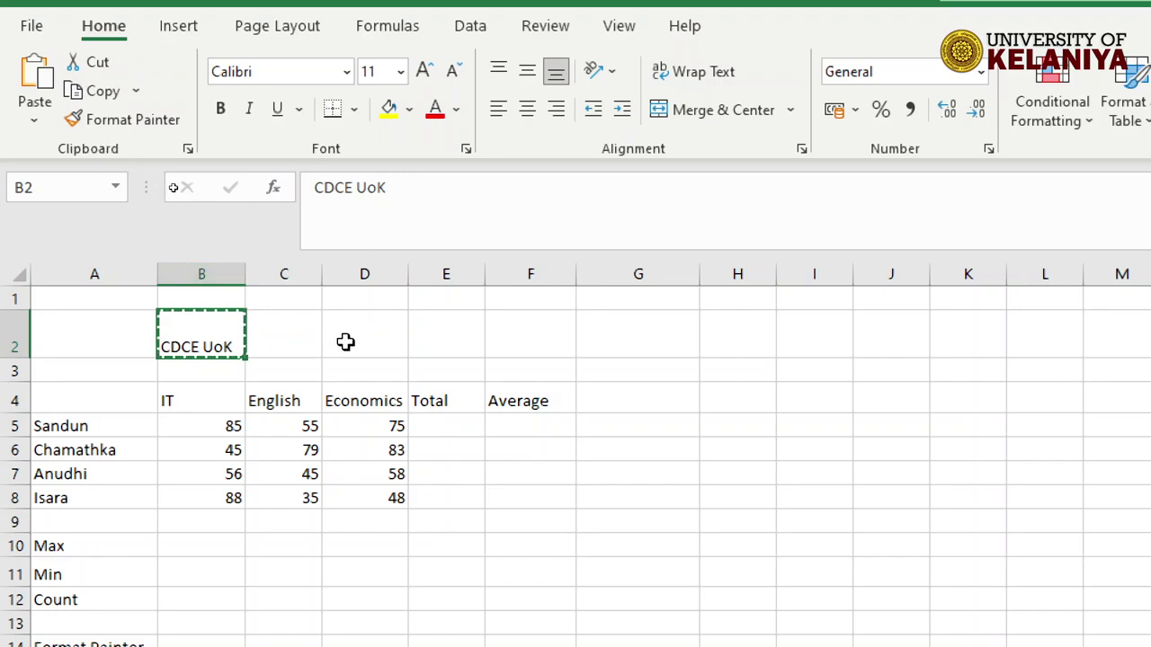
{"action": "left_click", "coordinate": [439, 332]}
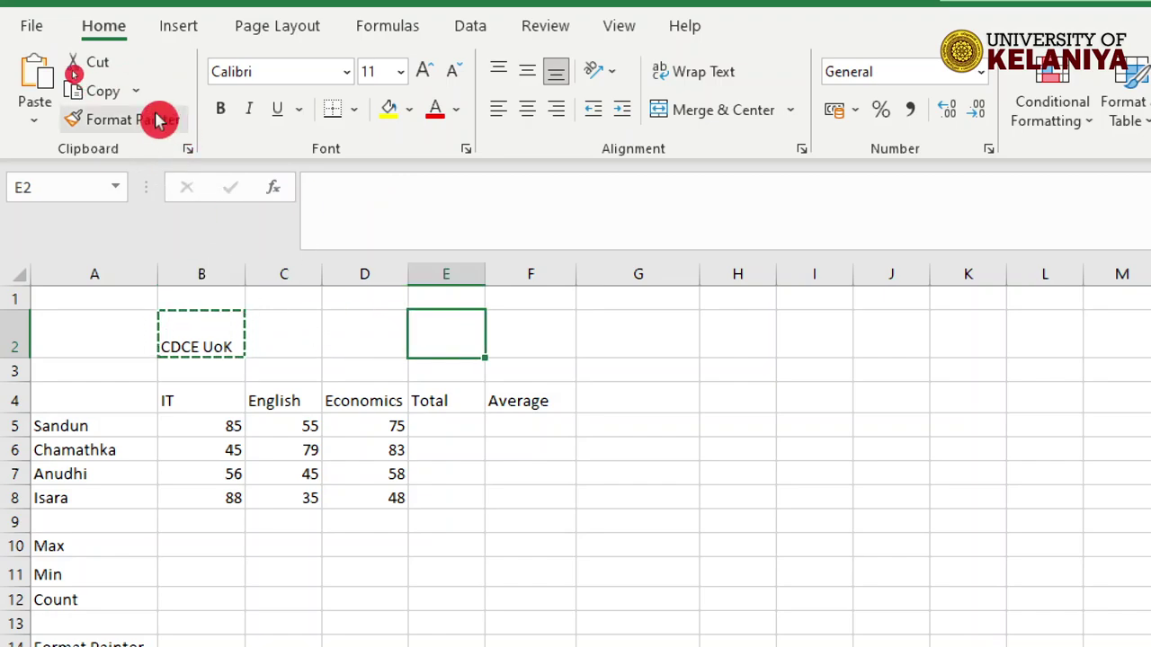
{"action": "left_click", "coordinate": [36, 86]}
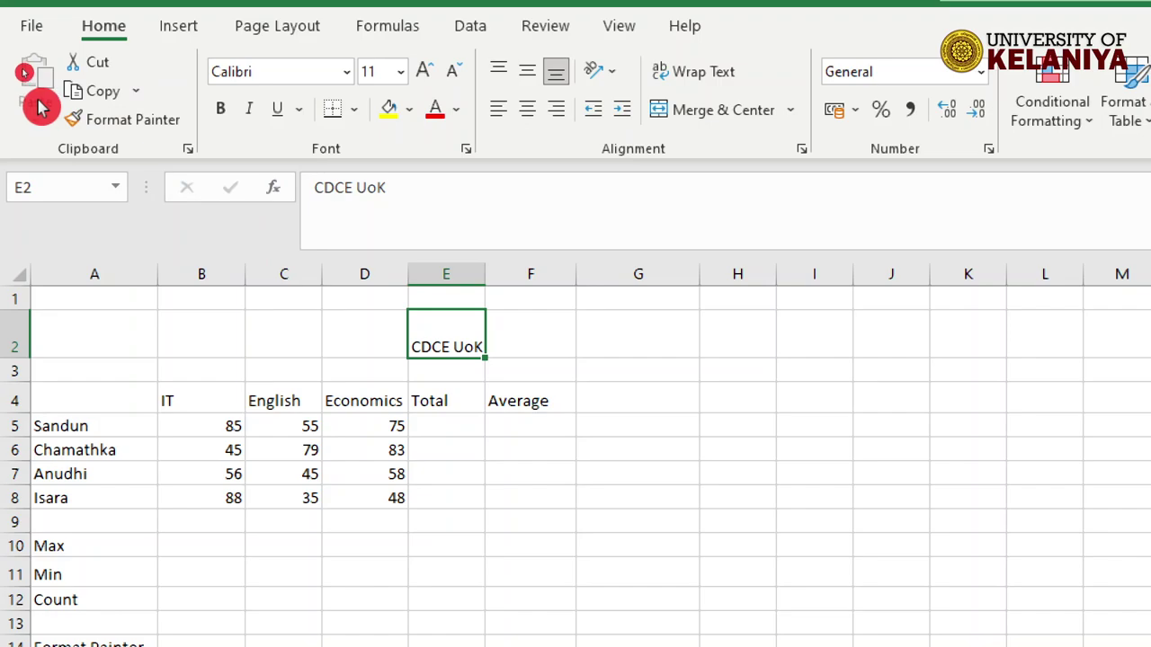
{"action": "left_click", "coordinate": [362, 326]}
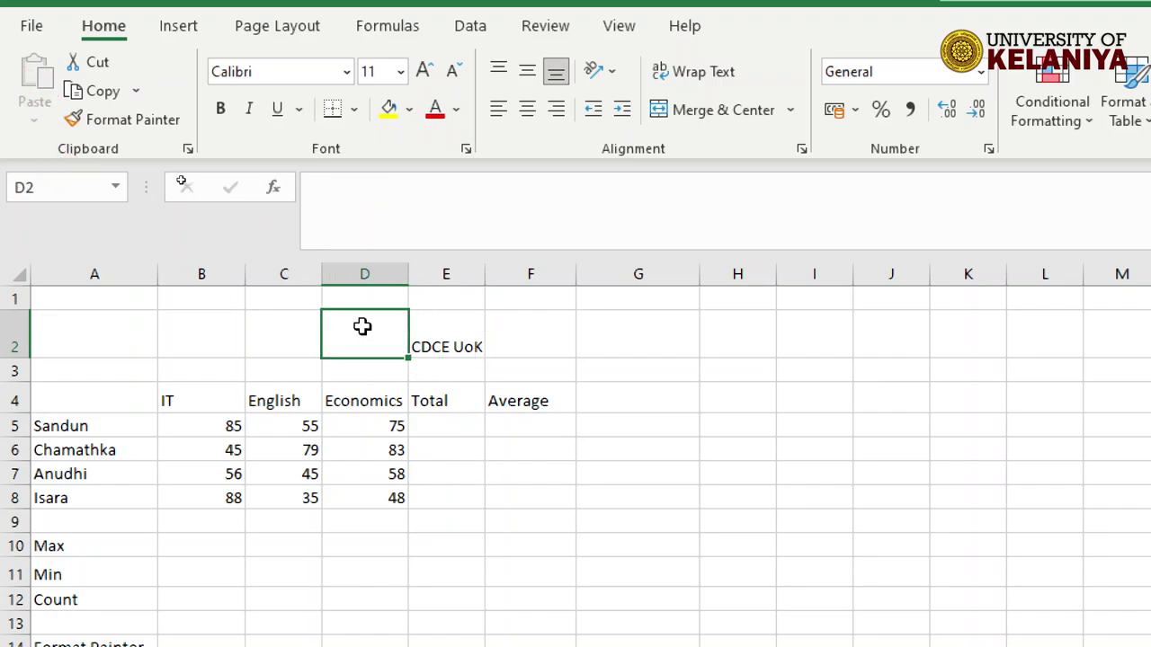
{"action": "left_click", "coordinate": [442, 342]}
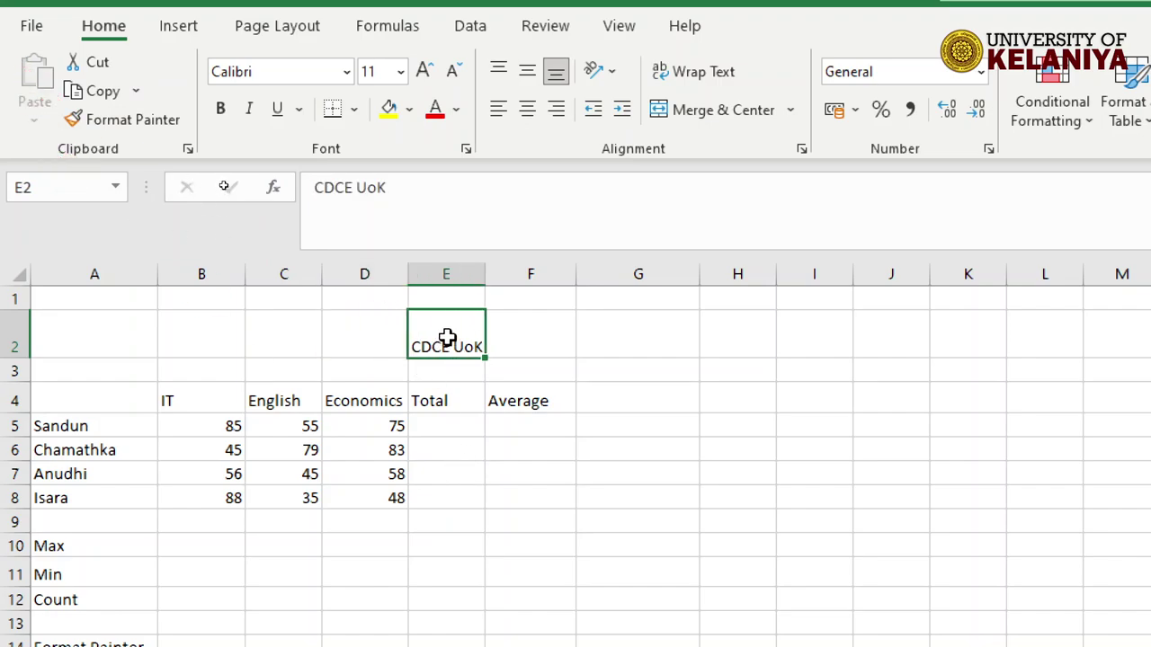
{"action": "left_click_drag", "start_coordinate": [447, 337], "coordinate": [363, 336]}
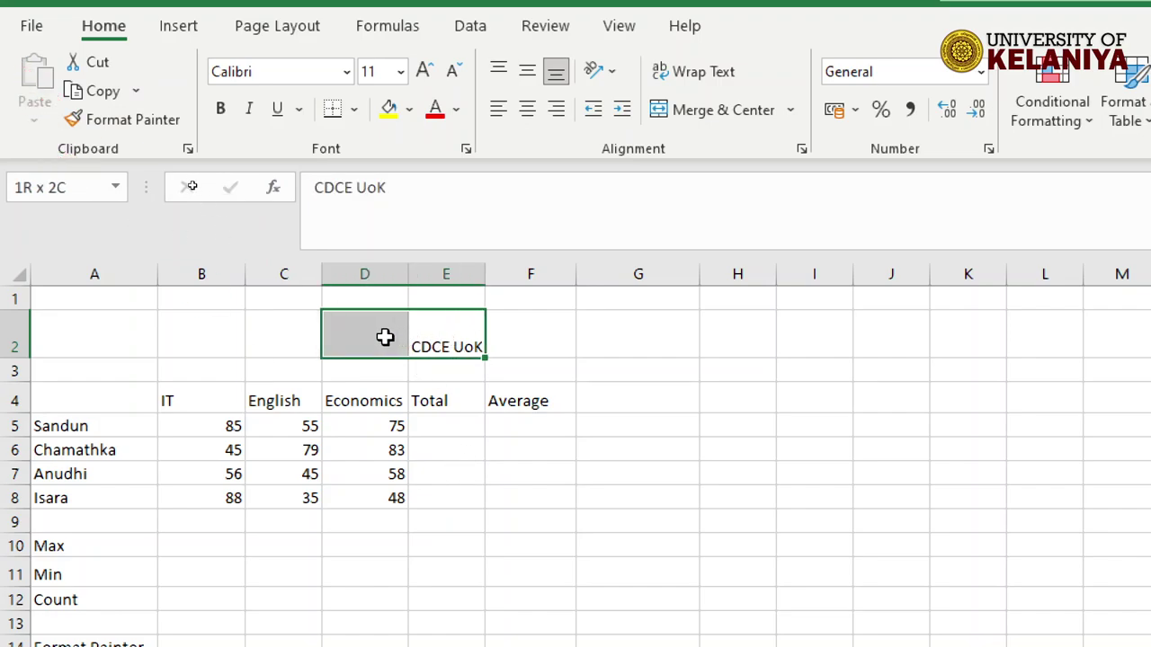
{"action": "left_click", "coordinate": [445, 326]}
{"action": "left_click_drag", "start_coordinate": [413, 357], "coordinate": [332, 345]}
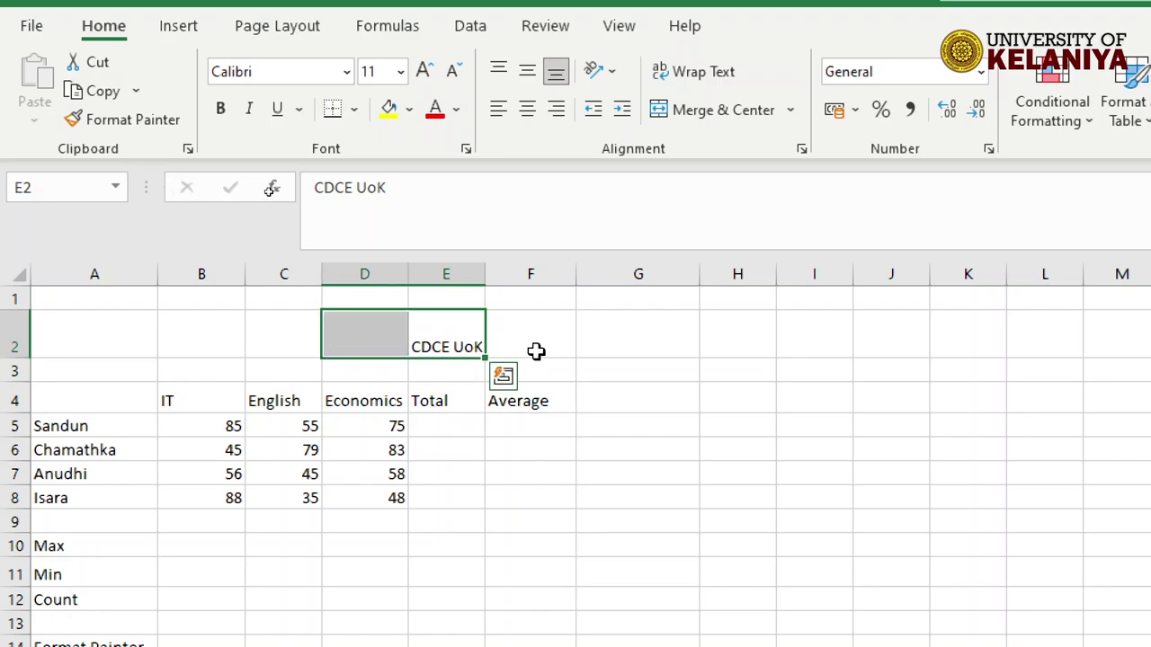
{"action": "left_click", "coordinate": [433, 338]}
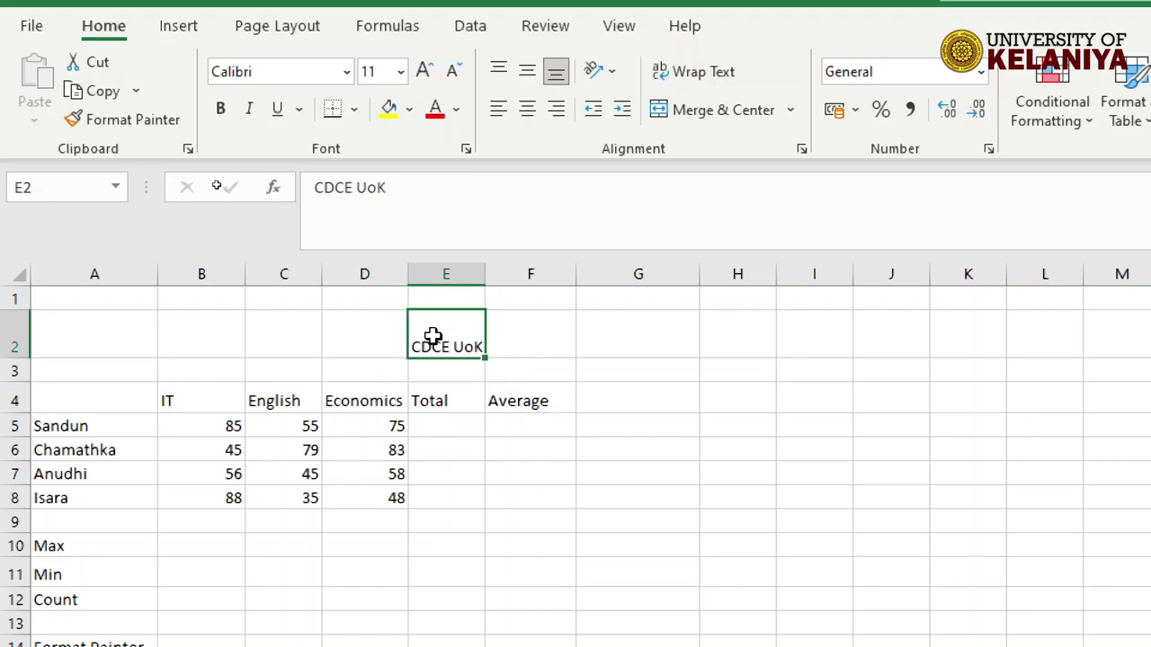
{"action": "key", "text": "ctrl+c"}
{"action": "left_click", "coordinate": [213, 341]}
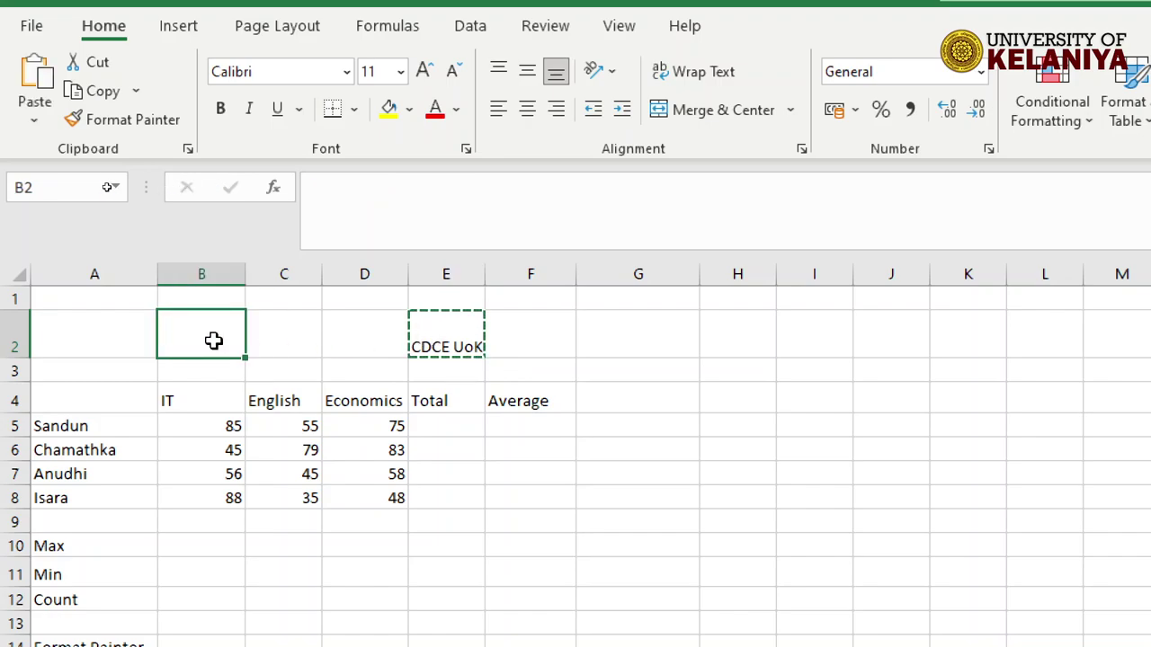
{"action": "key", "text": "ctrl+v"}
{"action": "left_click", "coordinate": [419, 352]}
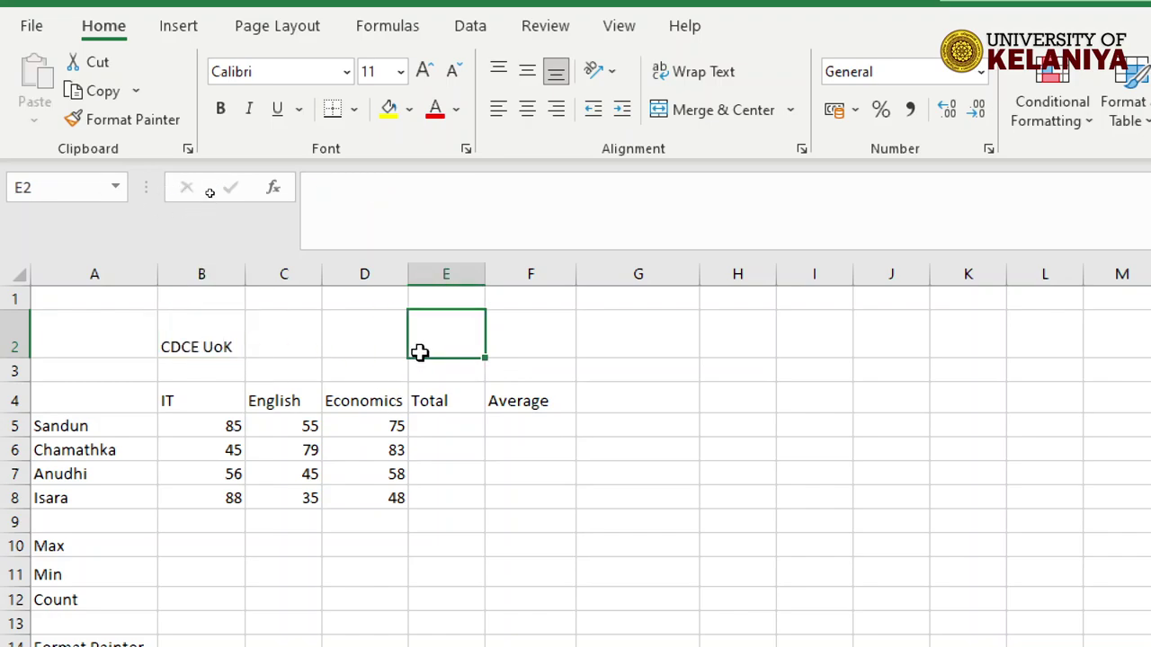
{"action": "left_click", "coordinate": [205, 328]}
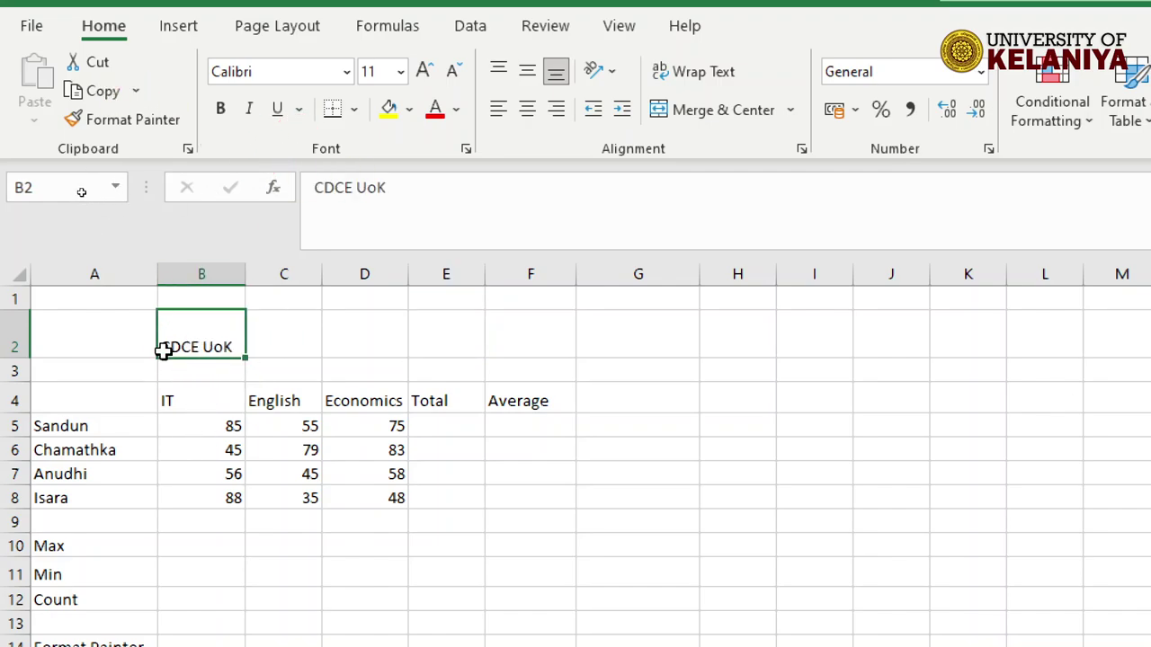
Step: Apply the Arial Black font to the CDCE UoK title in B2
{"action": "left_click", "coordinate": [347, 76]}
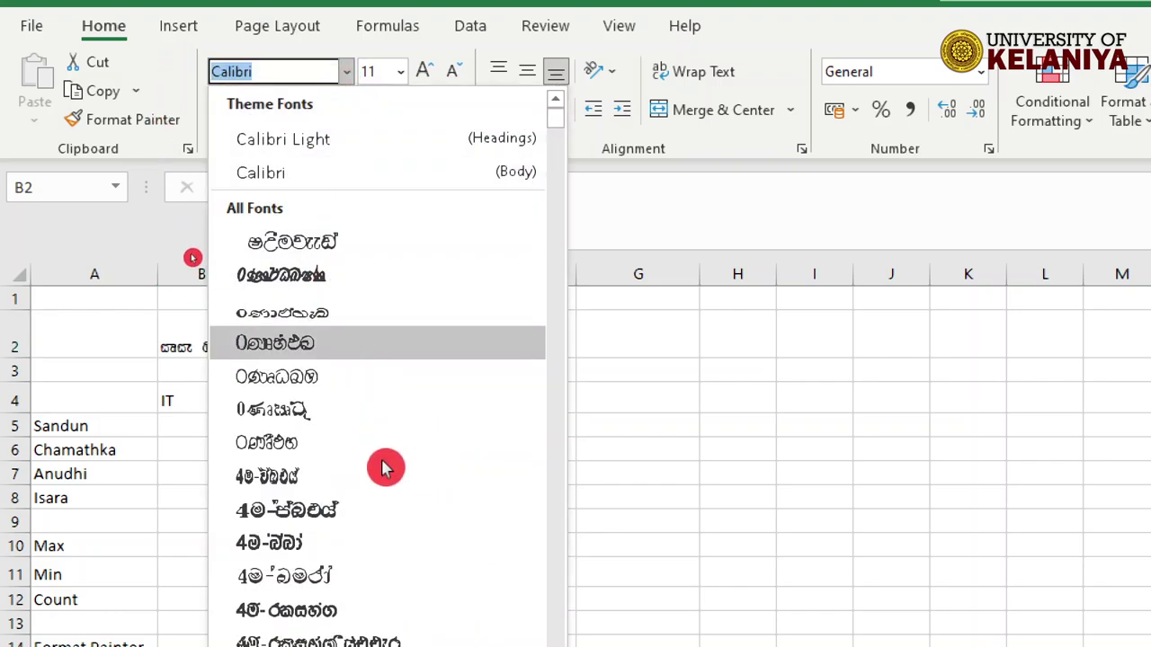
{"action": "scroll", "coordinate": [405, 503], "scroll_direction": "down", "scroll_amount": 6}
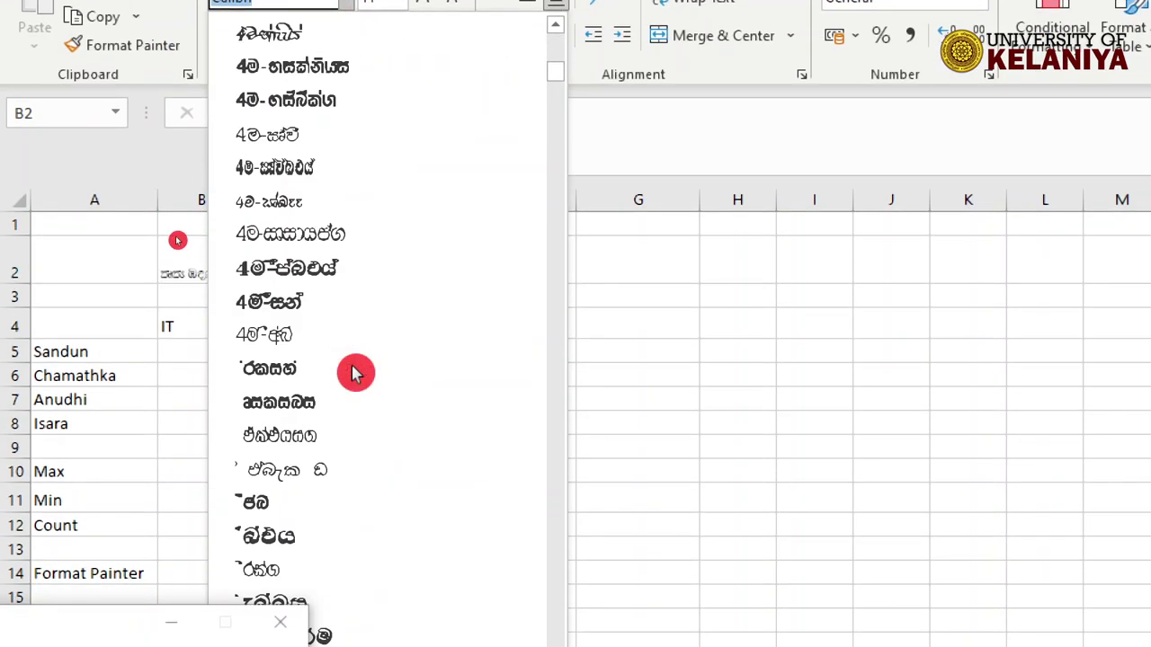
{"action": "scroll", "coordinate": [355, 373], "scroll_direction": "down", "scroll_amount": 3}
{"action": "scroll", "coordinate": [355, 373], "scroll_direction": "down", "scroll_amount": 2}
{"action": "scroll", "coordinate": [355, 373], "scroll_direction": "down", "scroll_amount": 6}
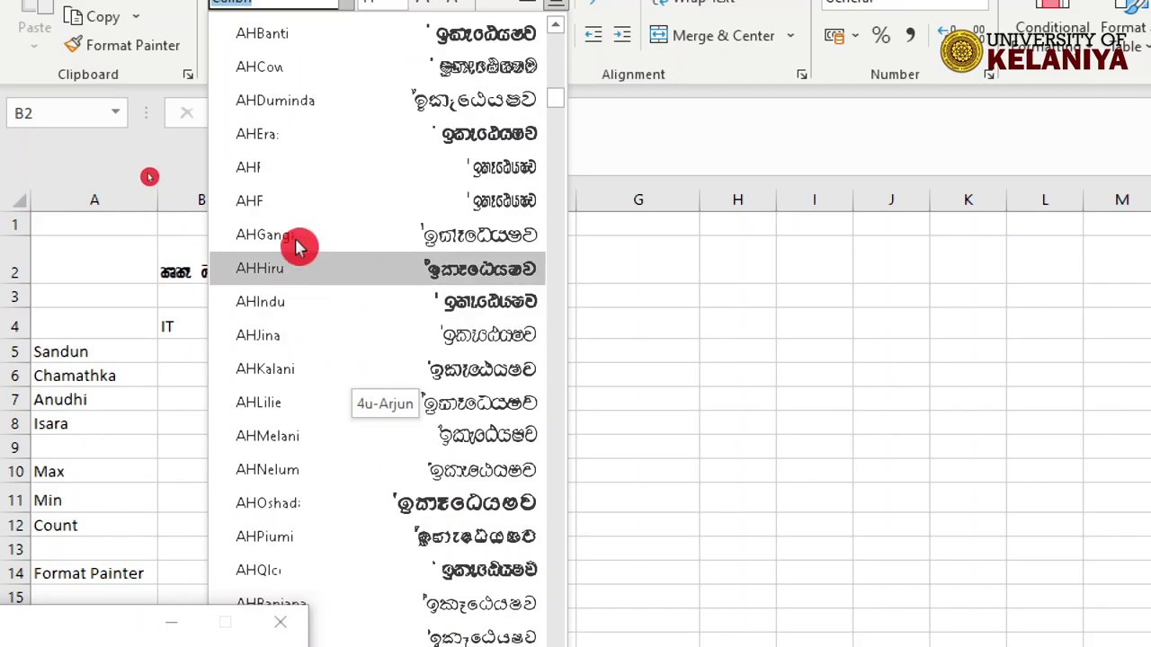
{"action": "scroll", "coordinate": [317, 459], "scroll_direction": "down", "scroll_amount": 1}
{"action": "scroll", "coordinate": [306, 526], "scroll_direction": "down", "scroll_amount": 2}
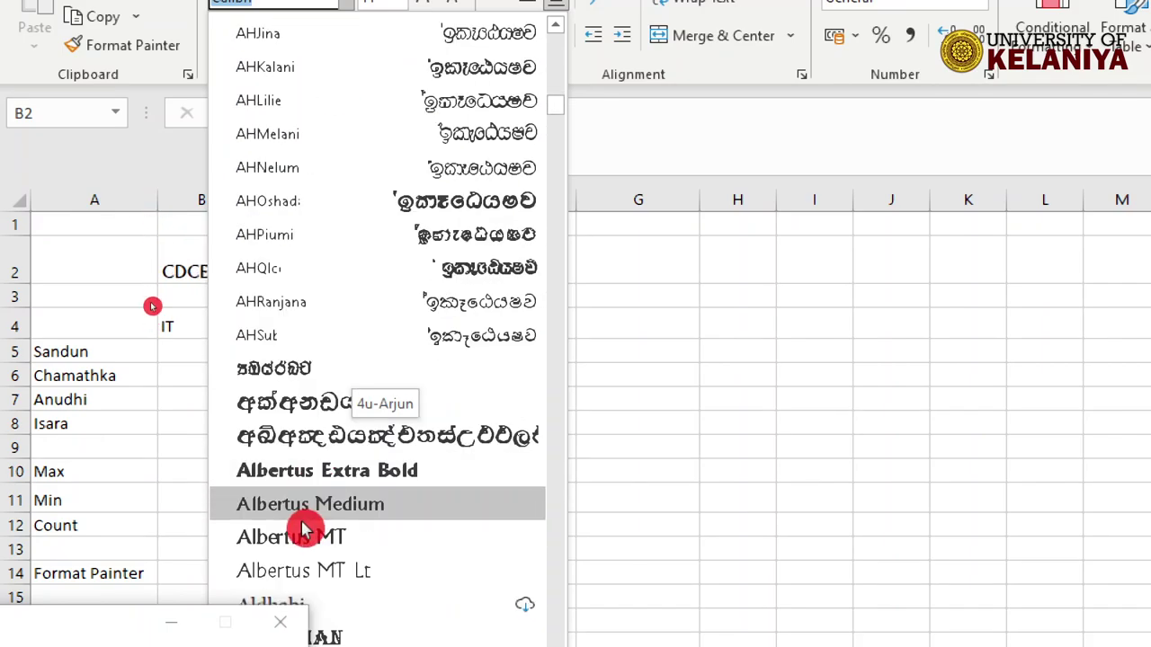
{"action": "scroll", "coordinate": [306, 531], "scroll_direction": "down", "scroll_amount": 3}
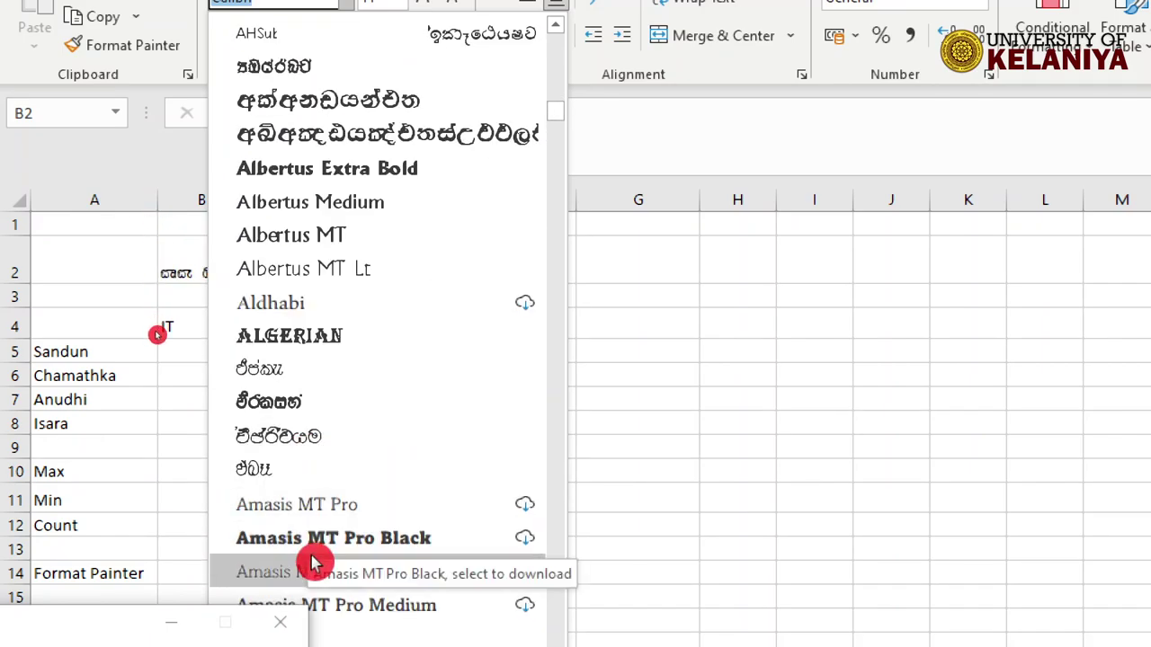
{"action": "scroll", "coordinate": [328, 538], "scroll_direction": "down", "scroll_amount": 1}
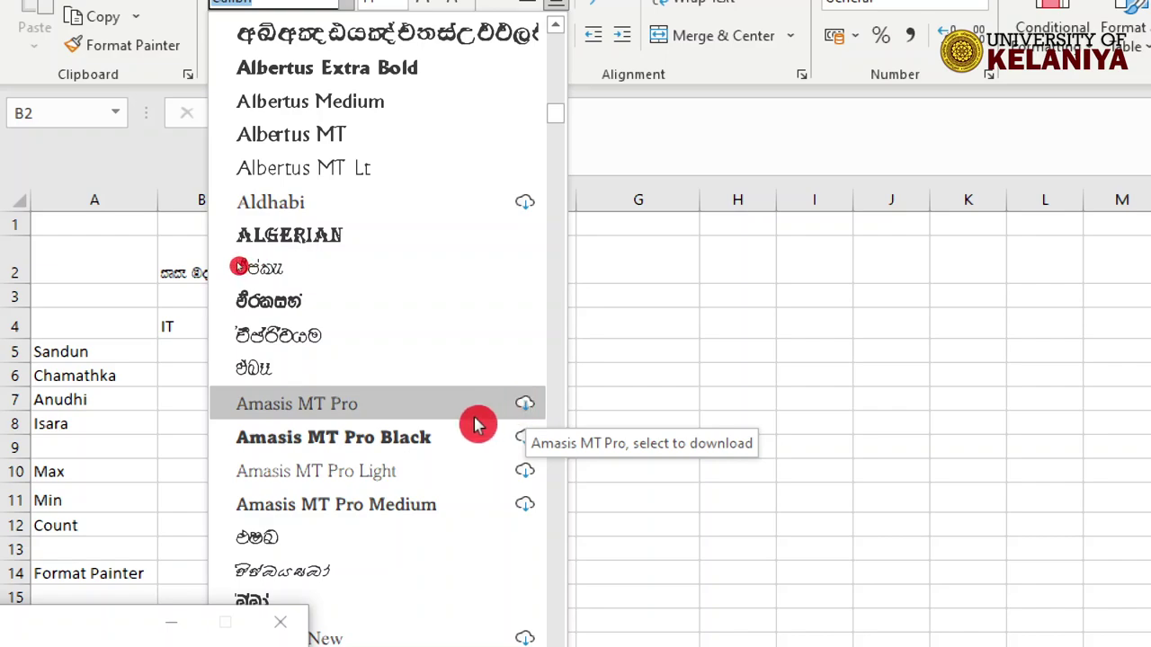
{"action": "scroll", "coordinate": [477, 414], "scroll_direction": "down", "scroll_amount": 3}
{"action": "scroll", "coordinate": [477, 378], "scroll_direction": "down", "scroll_amount": 2}
{"action": "scroll", "coordinate": [440, 396], "scroll_direction": "down", "scroll_amount": 2}
{"action": "scroll", "coordinate": [431, 404], "scroll_direction": "down", "scroll_amount": 2}
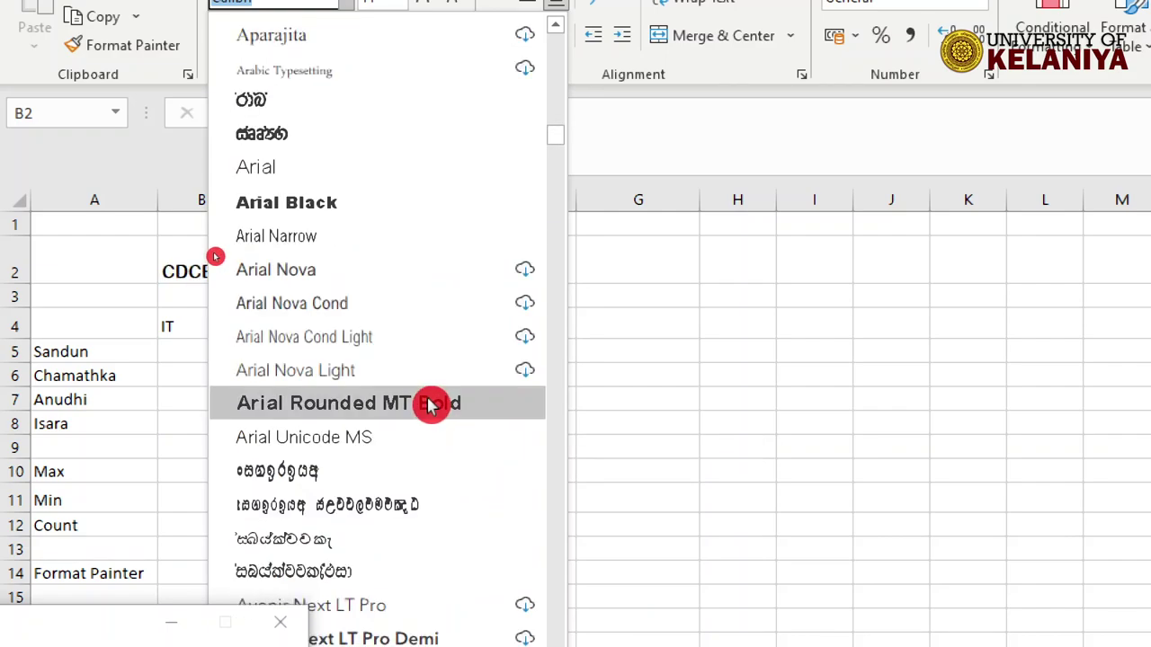
{"action": "left_click", "coordinate": [319, 199]}
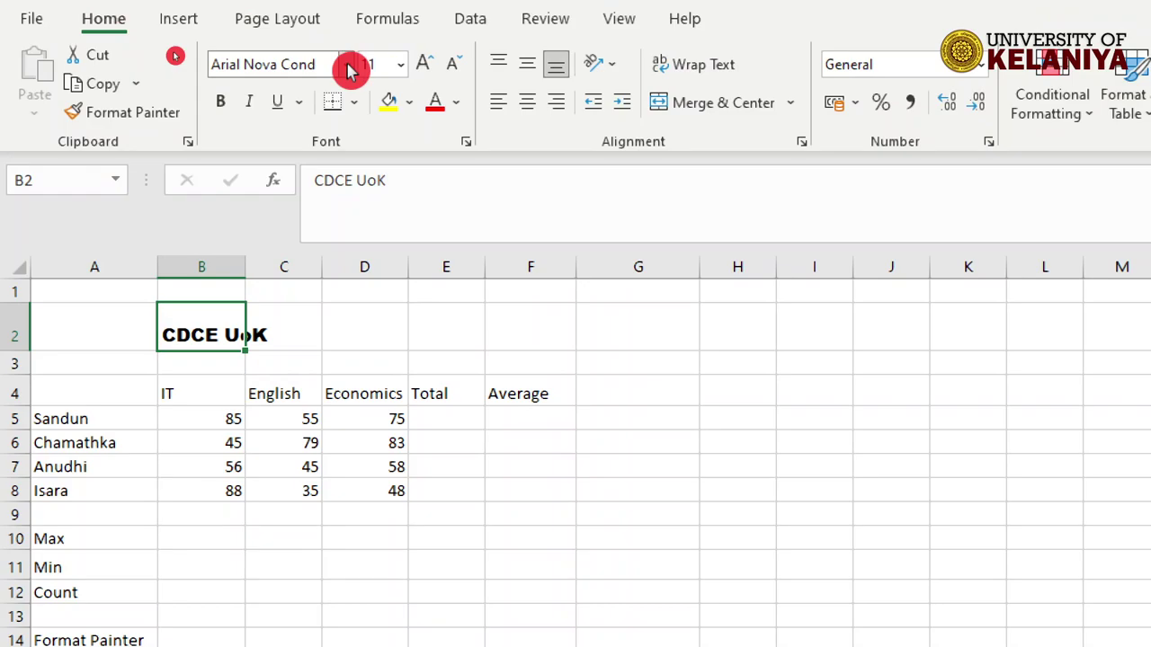
Step: Switch the title font back to Calibri (Body)
{"action": "left_click", "coordinate": [347, 66]}
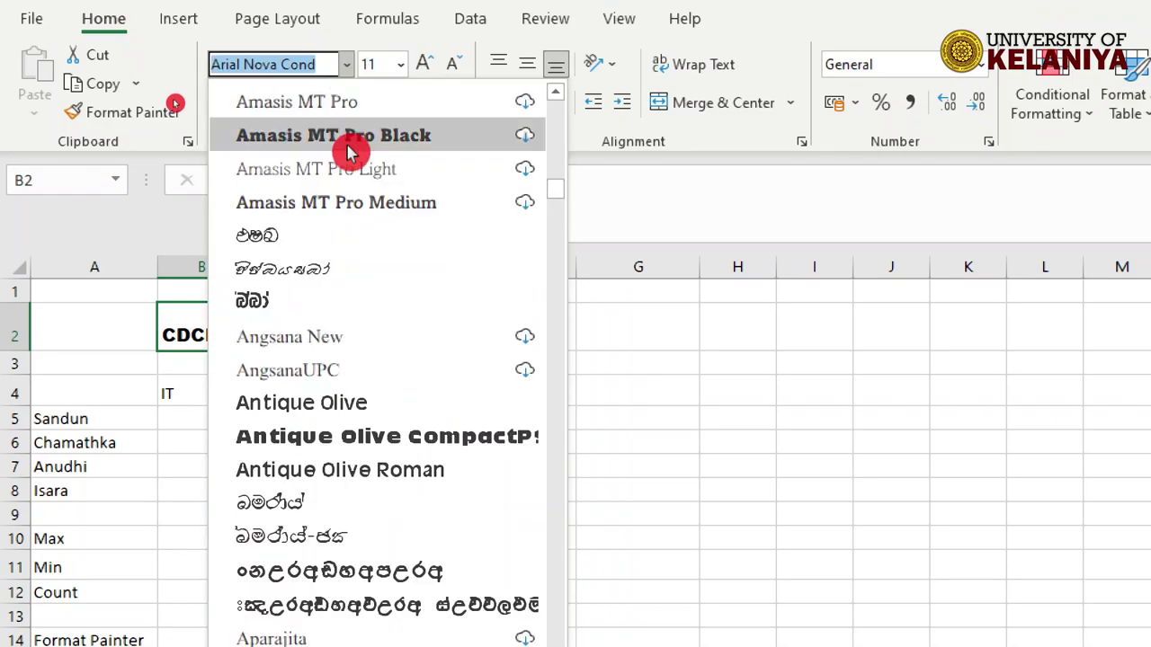
{"action": "scroll", "coordinate": [363, 356], "scroll_direction": "up", "scroll_amount": 5}
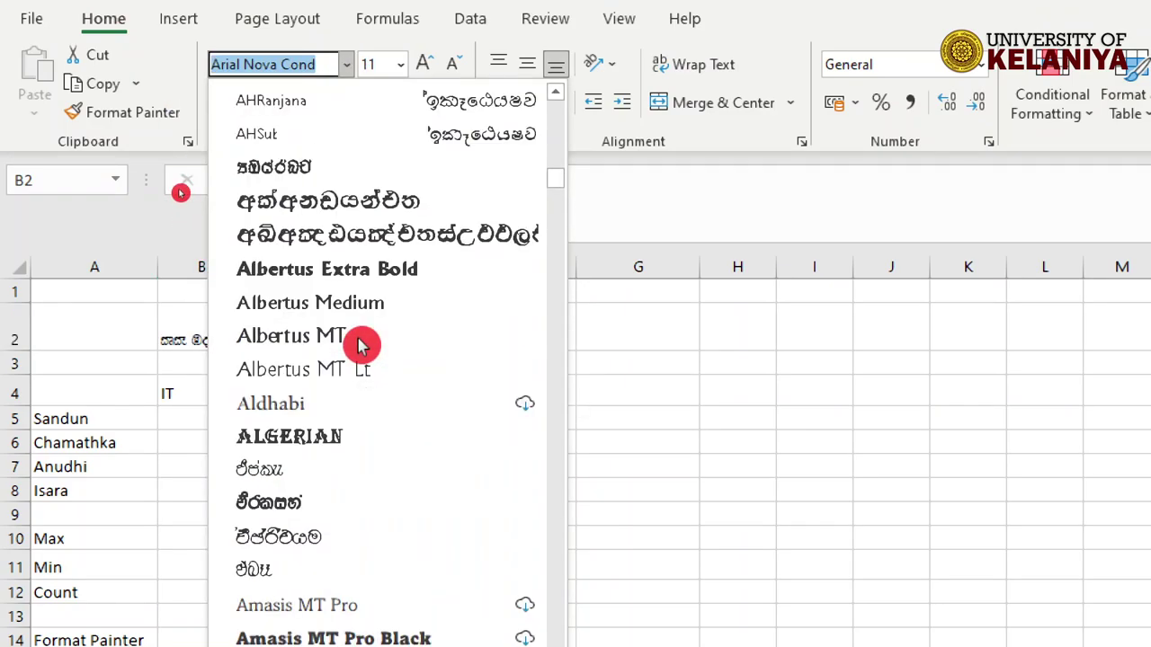
{"action": "scroll", "coordinate": [361, 350], "scroll_direction": "up", "scroll_amount": 1}
{"action": "scroll", "coordinate": [361, 351], "scroll_direction": "up", "scroll_amount": 5}
{"action": "scroll", "coordinate": [362, 347], "scroll_direction": "up", "scroll_amount": 10}
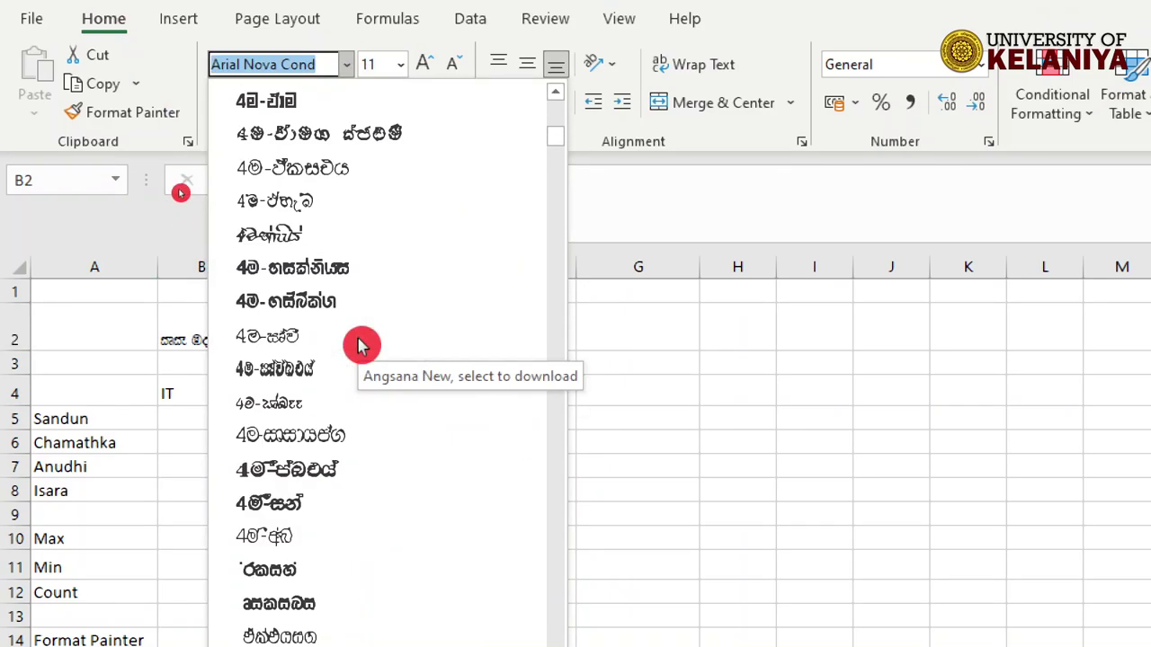
{"action": "scroll", "coordinate": [361, 347], "scroll_direction": "up", "scroll_amount": 5}
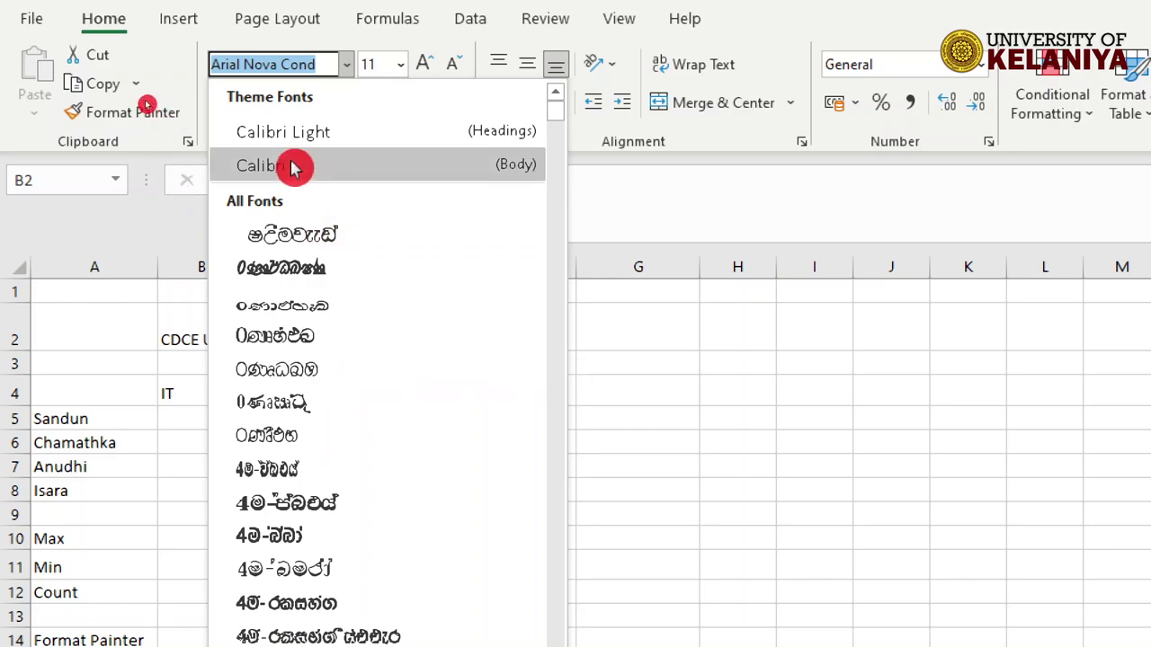
{"action": "left_click", "coordinate": [295, 166]}
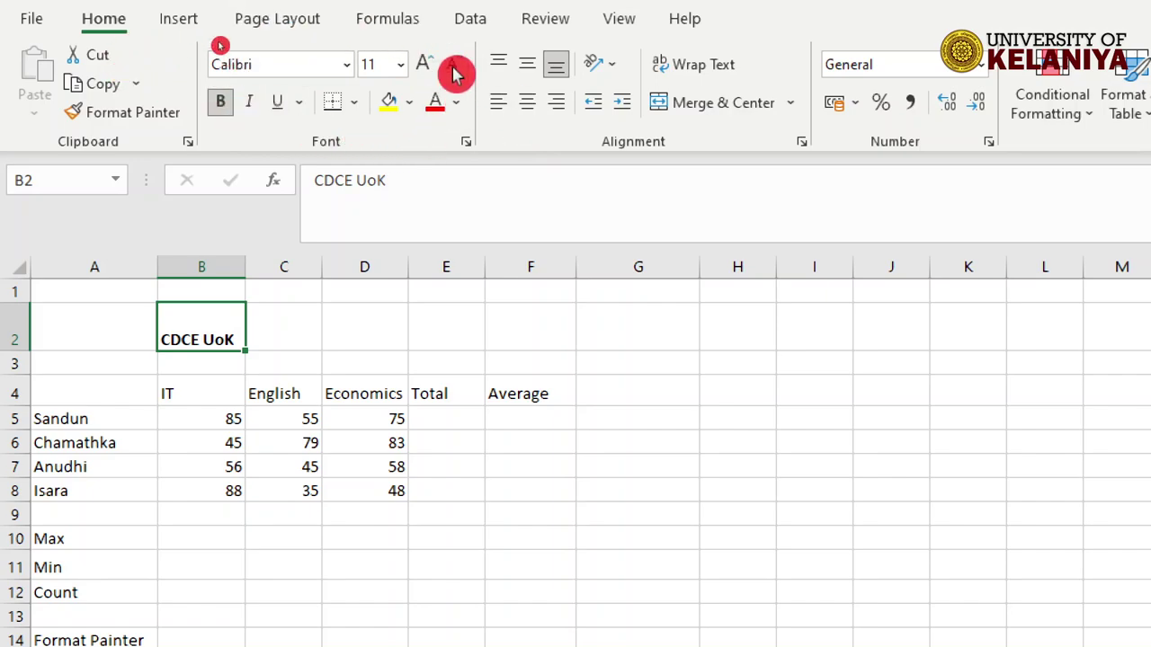
Step: Try font sizes 16 and 100 on the B2 title, then settle on size 12
{"action": "left_click", "coordinate": [401, 65]}
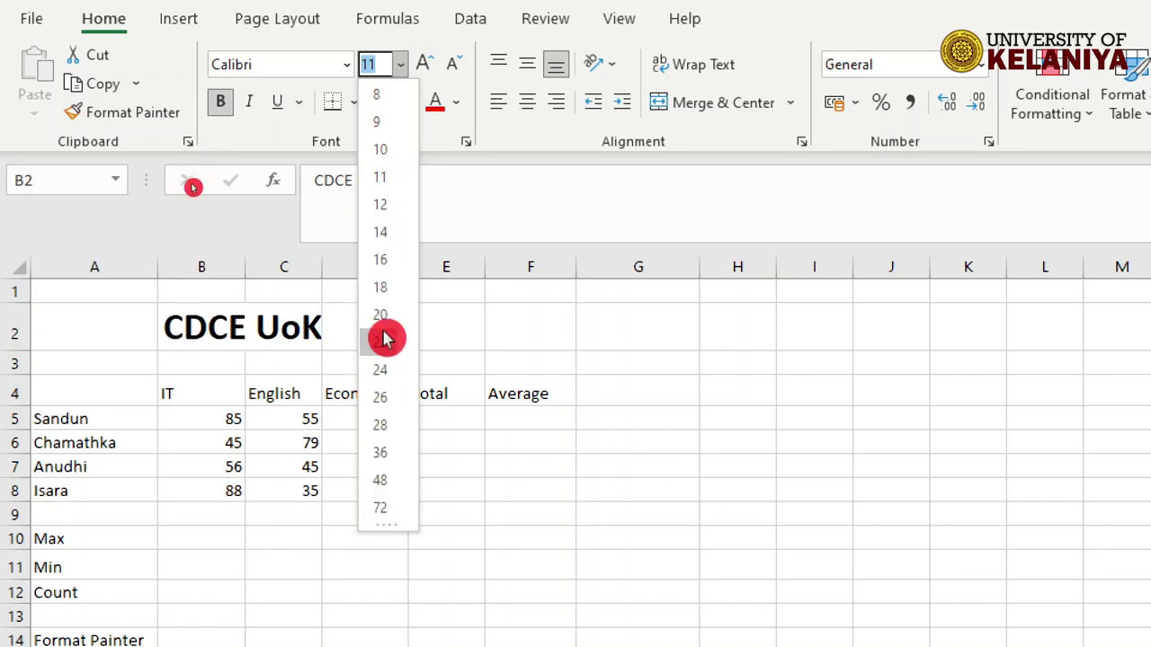
{"action": "left_click", "coordinate": [382, 265]}
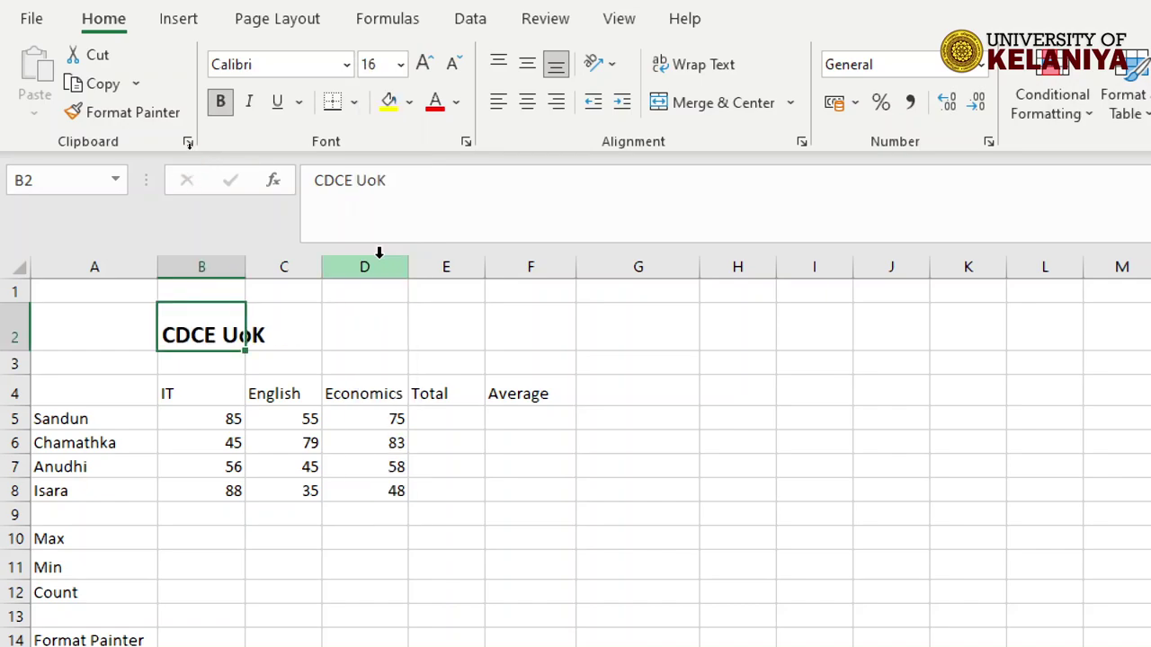
{"action": "left_click", "coordinate": [381, 65]}
{"action": "type", "text": "1"}
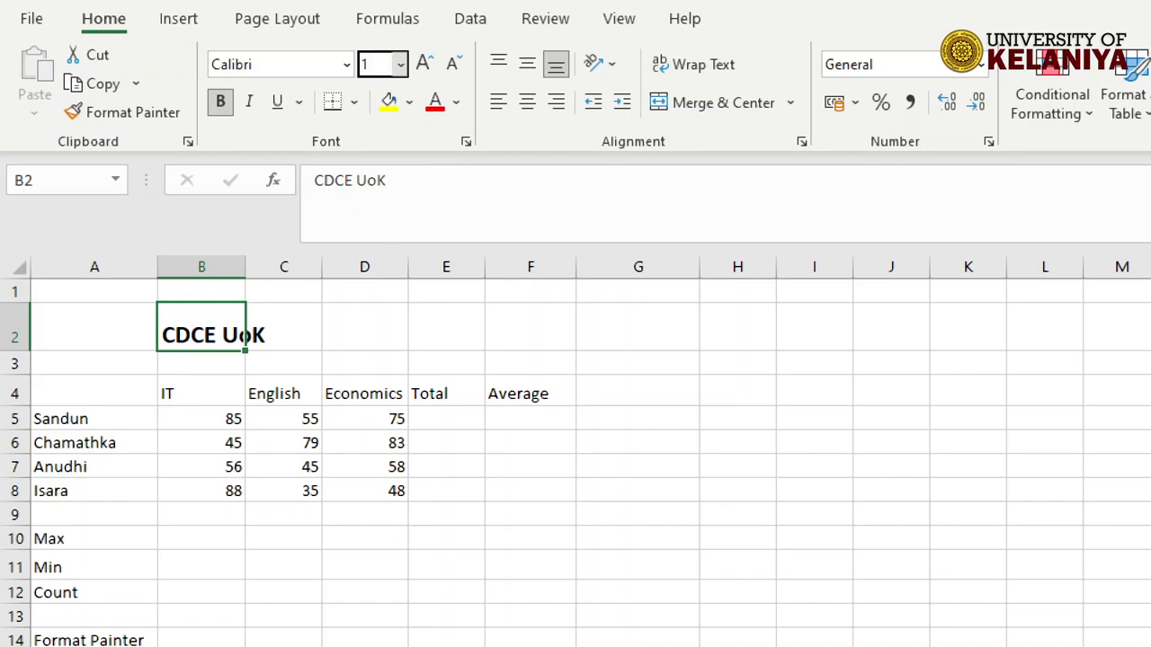
{"action": "type", "text": "00"}
{"action": "key", "text": "Return"}
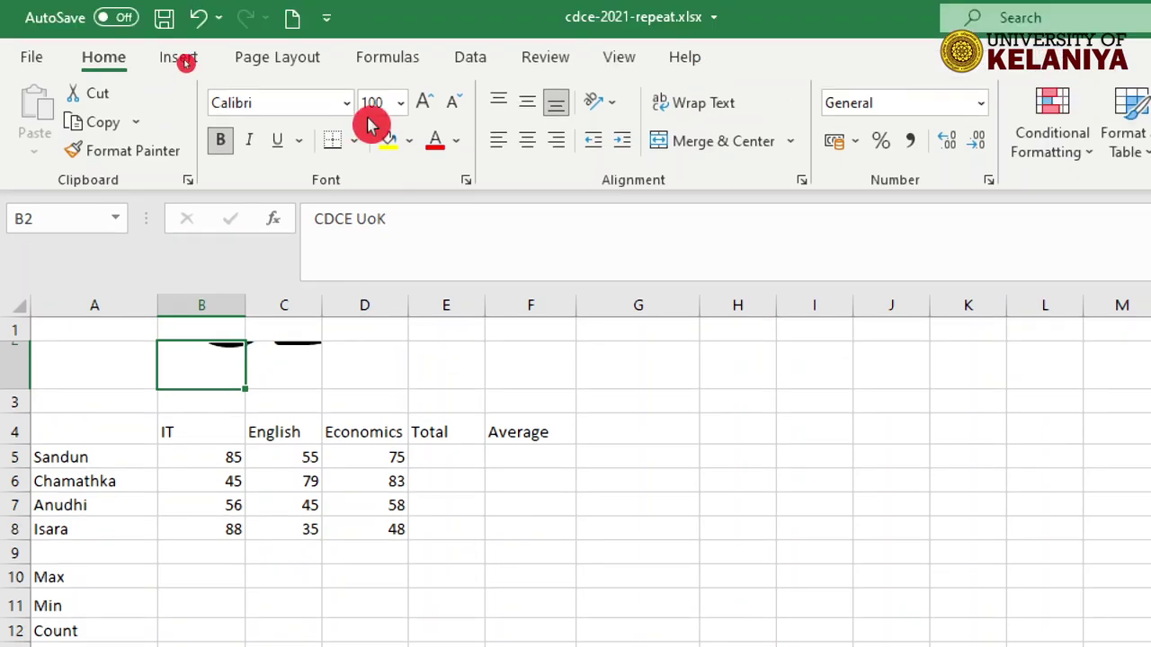
{"action": "left_click", "coordinate": [376, 102]}
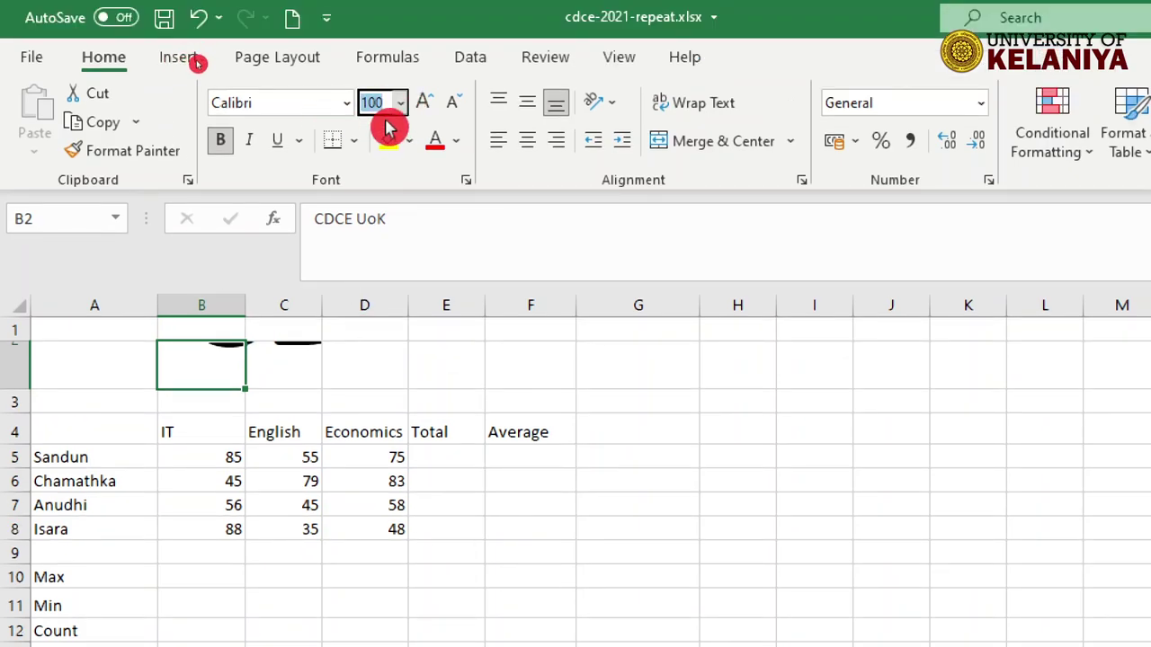
{"action": "type", "text": "12"}
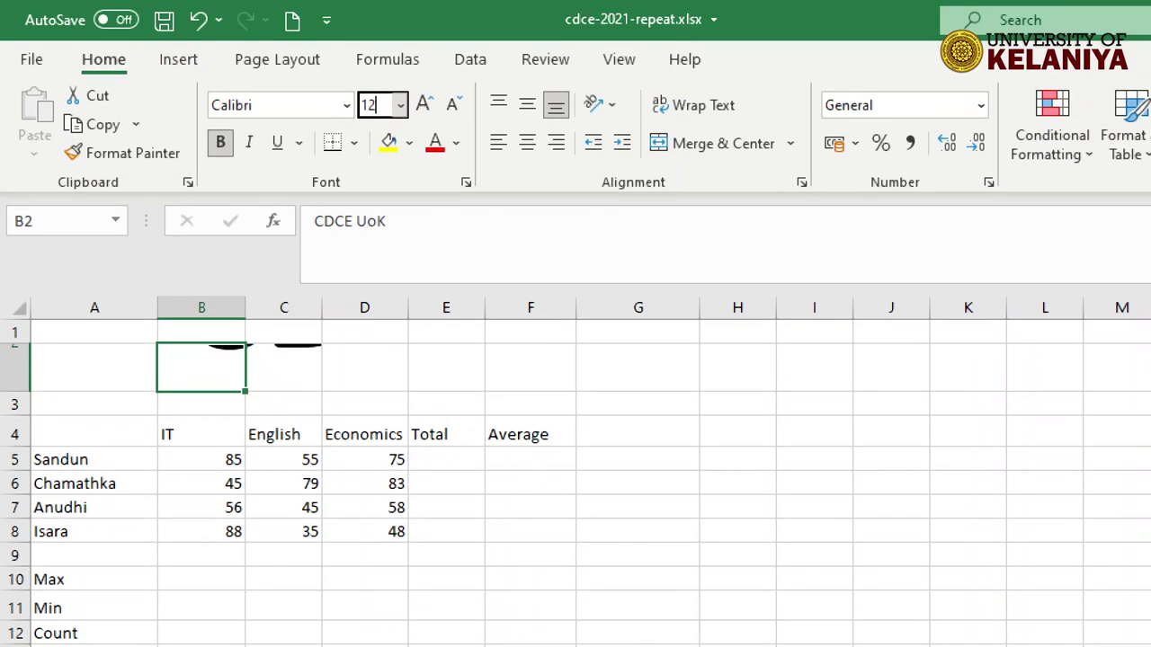
{"action": "key", "text": "Return"}
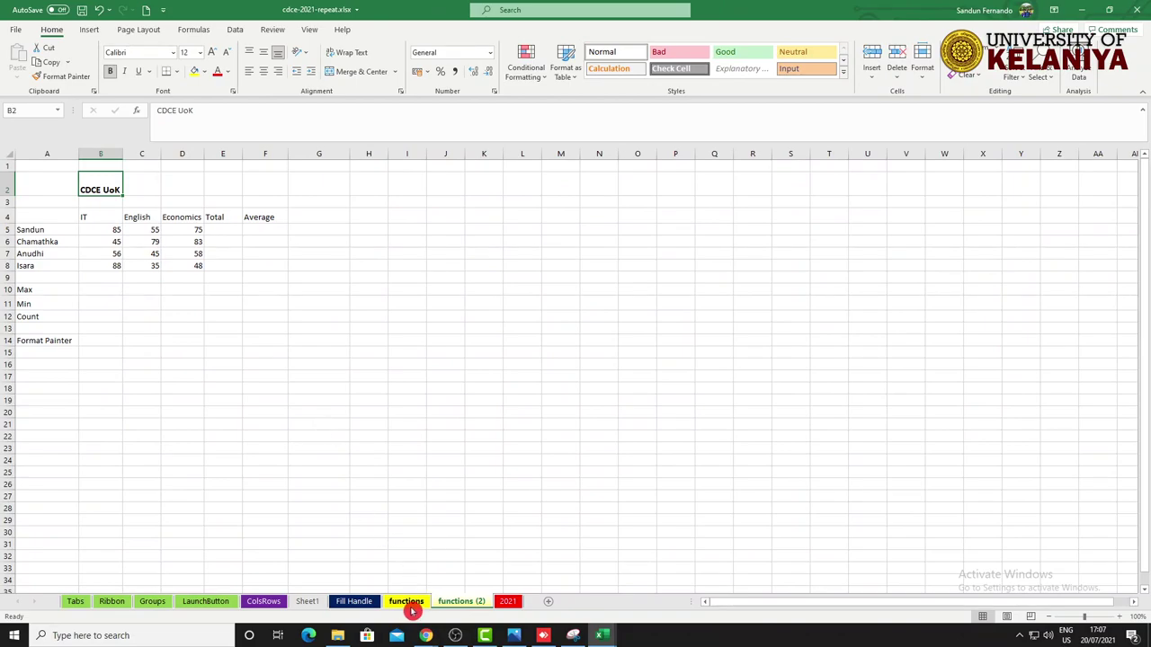
Step: After glancing at the finished functions sheet, set the functions (2) title to size 14
{"action": "left_click", "coordinate": [409, 604]}
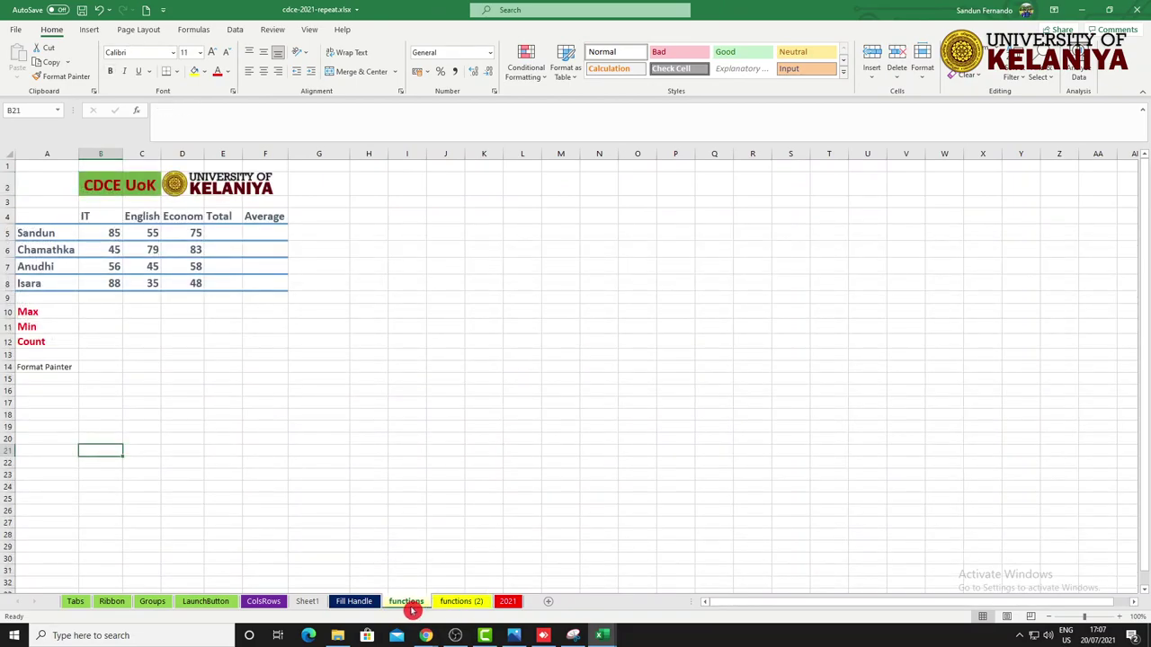
{"action": "left_click", "coordinate": [456, 604]}
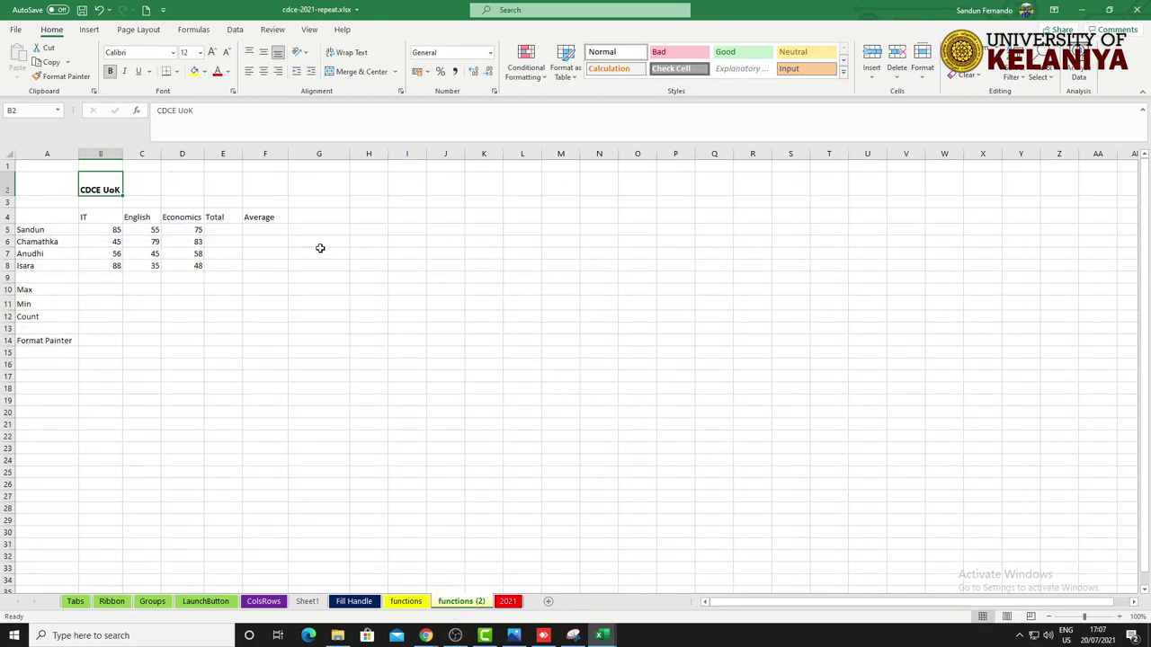
{"action": "left_click", "coordinate": [198, 58]}
{"action": "left_click", "coordinate": [195, 143]}
{"action": "left_click", "coordinate": [196, 145]}
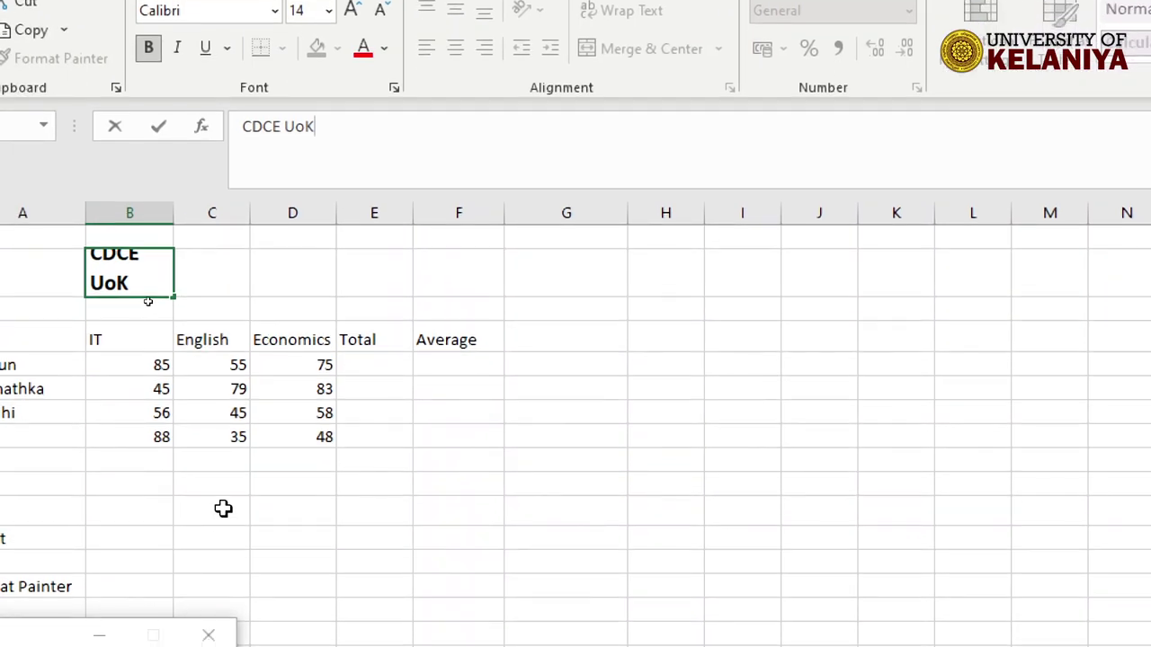
Step: Click around the marks table cells and headers, ending back on the B2 title
{"action": "left_click", "coordinate": [139, 540]}
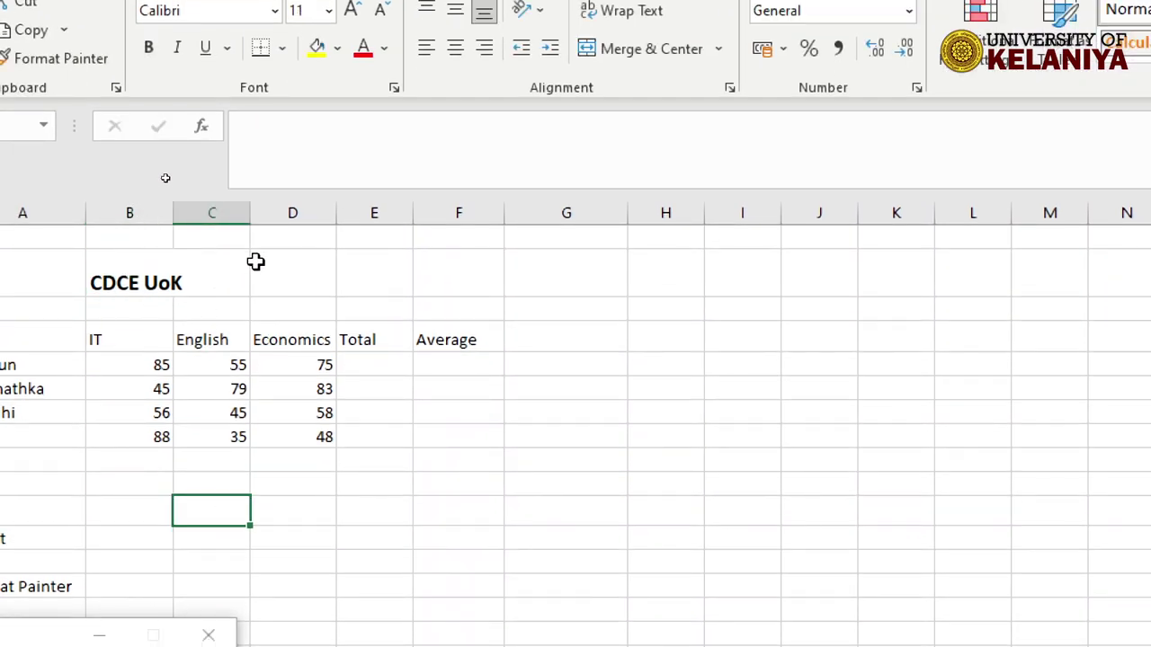
{"action": "left_click", "coordinate": [175, 295]}
{"action": "left_click", "coordinate": [331, 437]}
{"action": "left_click", "coordinate": [196, 340]}
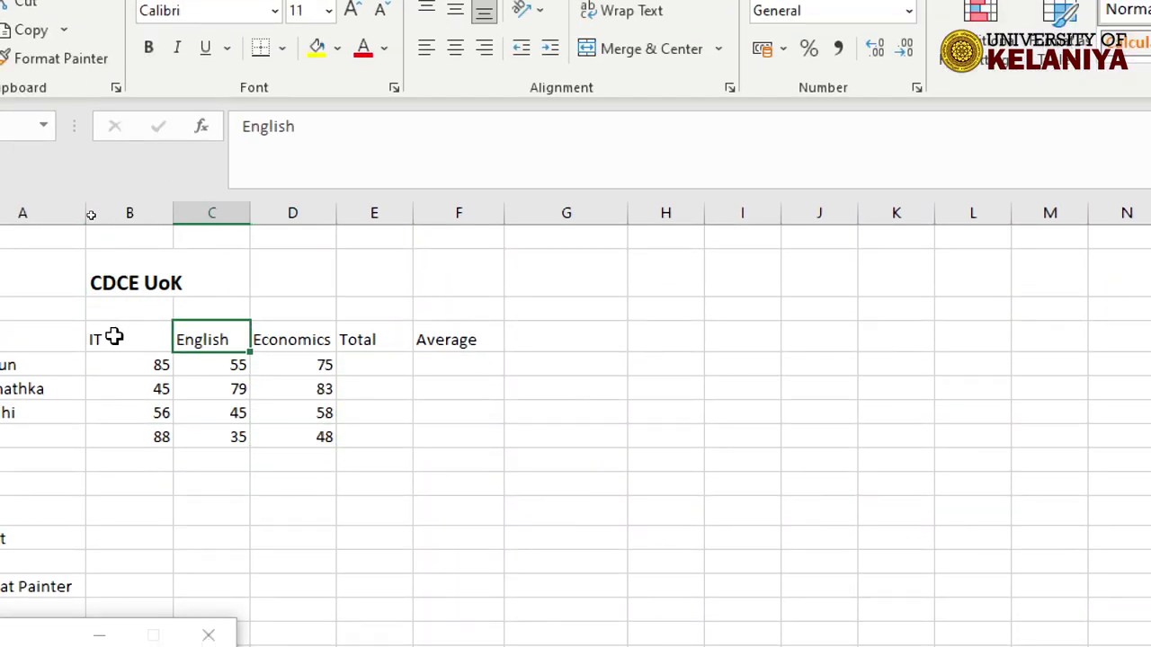
{"action": "left_click", "coordinate": [113, 336]}
{"action": "left_click", "coordinate": [130, 280]}
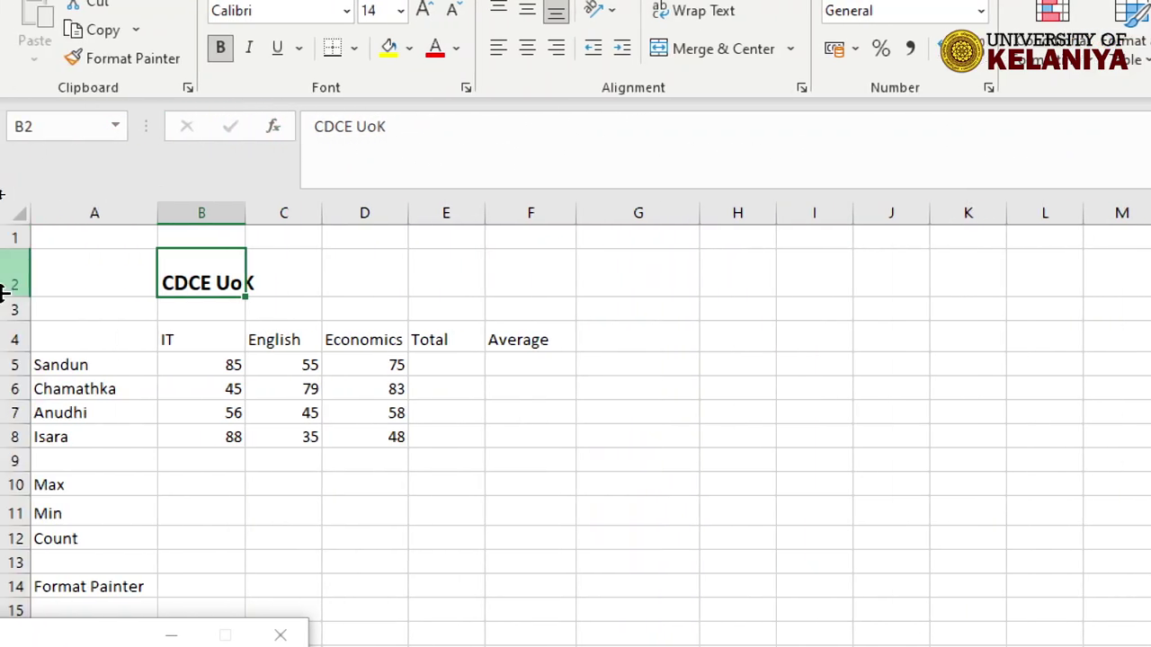
{"action": "left_click", "coordinate": [93, 280]}
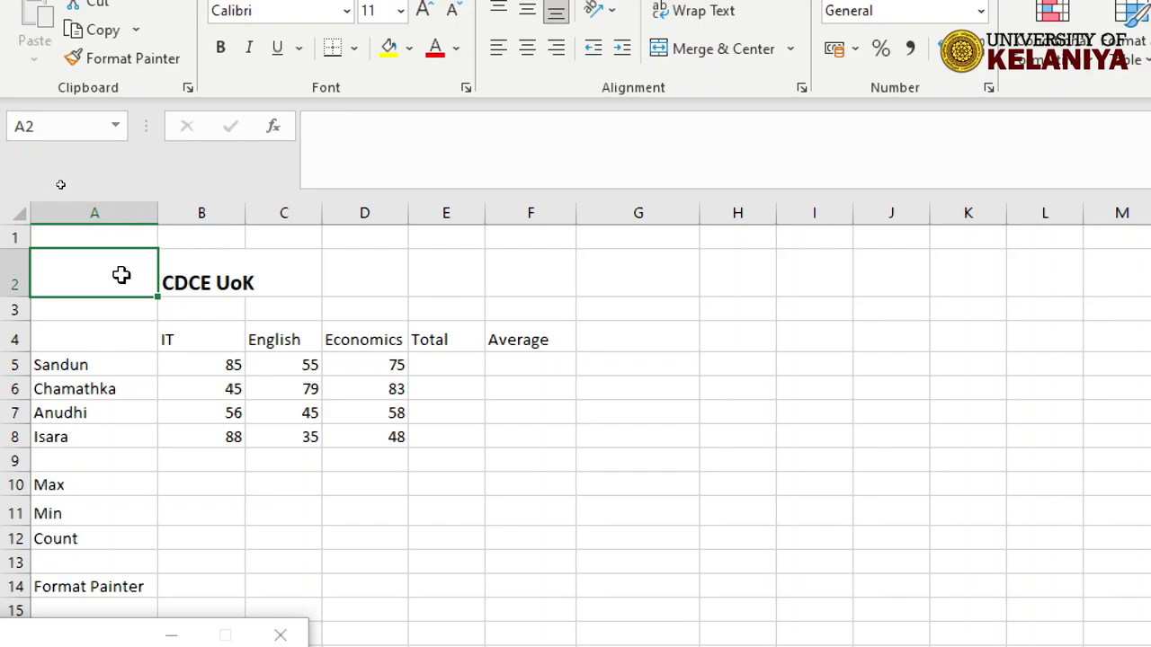
{"action": "left_click", "coordinate": [219, 284]}
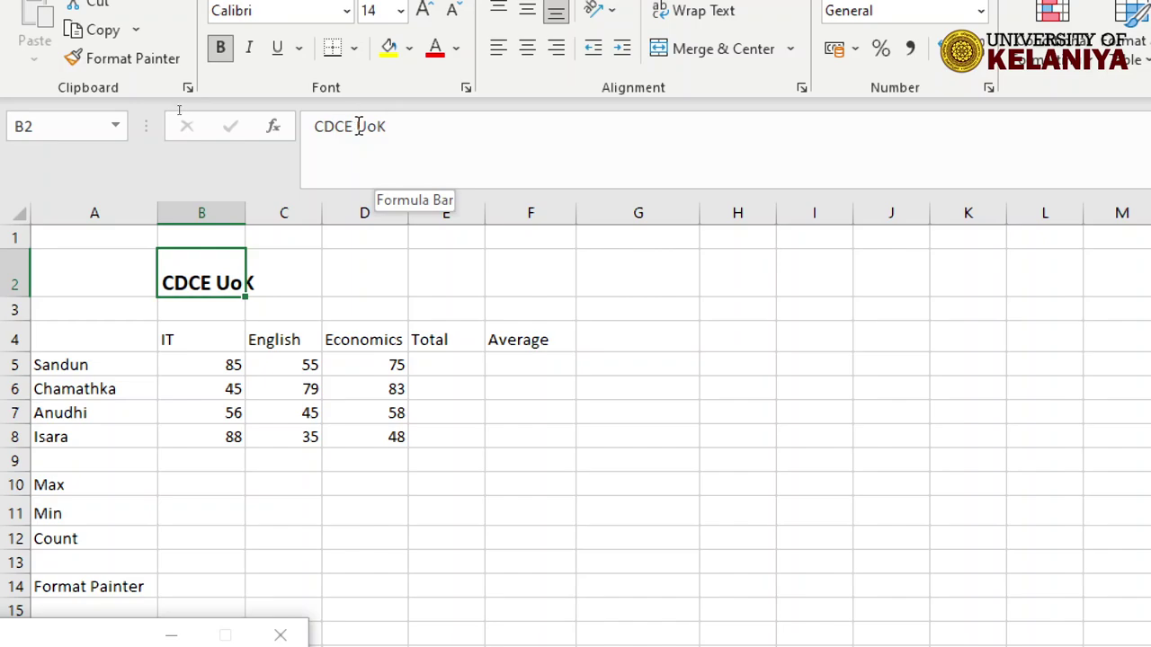
Step: Append SL so the B2 title reads 'CDCE UoK SL'
{"action": "left_click", "coordinate": [398, 125]}
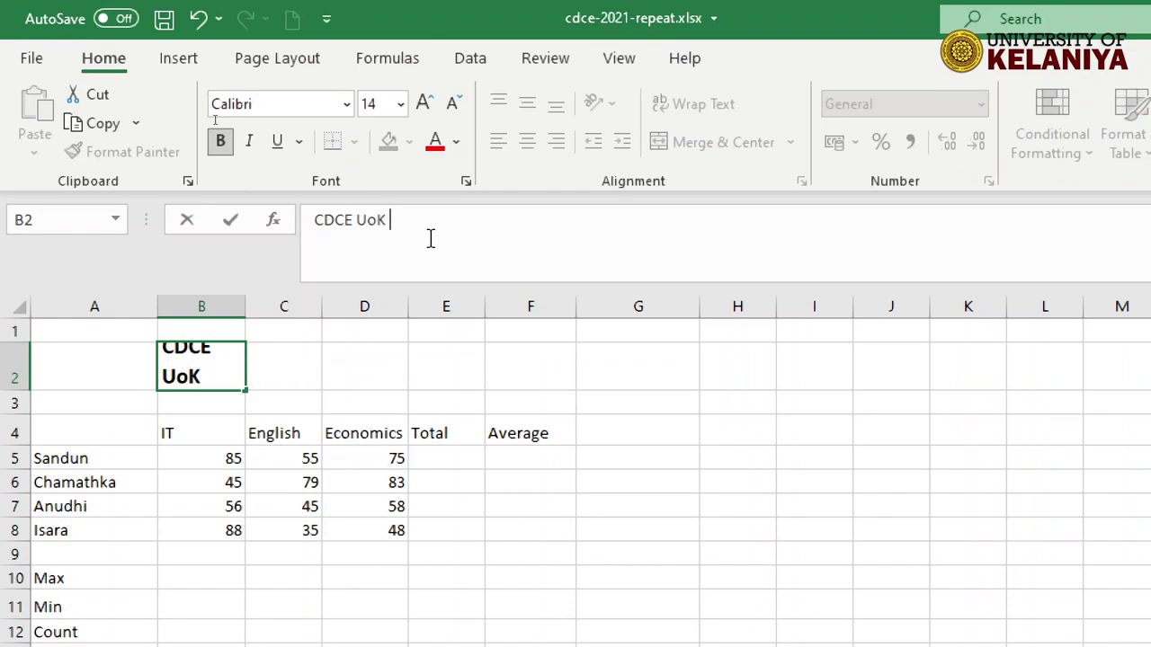
{"action": "type", "text": "SL"}
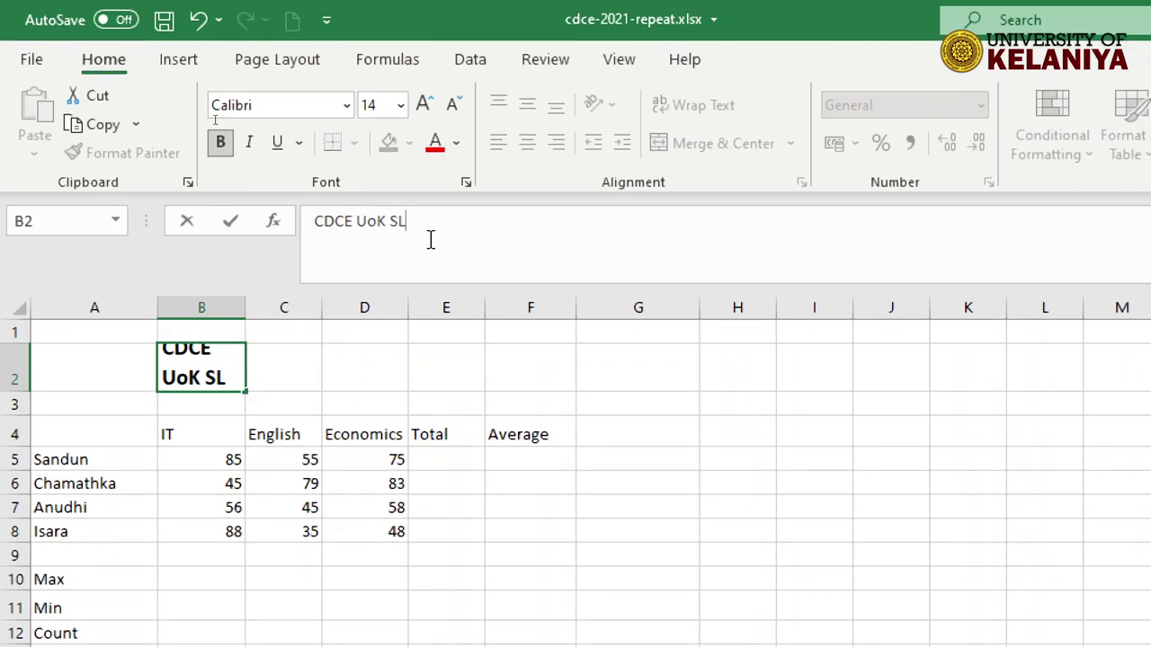
{"action": "key", "text": "Return"}
{"action": "left_click", "coordinate": [233, 276]}
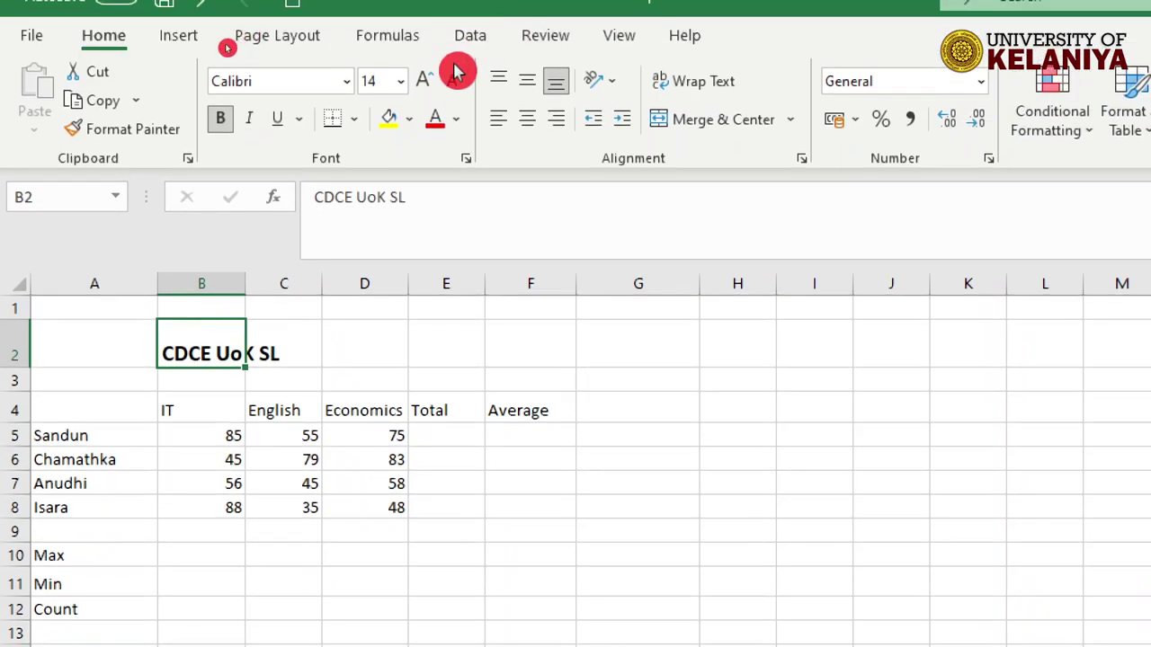
Step: Step the title's font size up to 22, down to 12, and back up to 16
{"action": "left_click", "coordinate": [433, 85]}
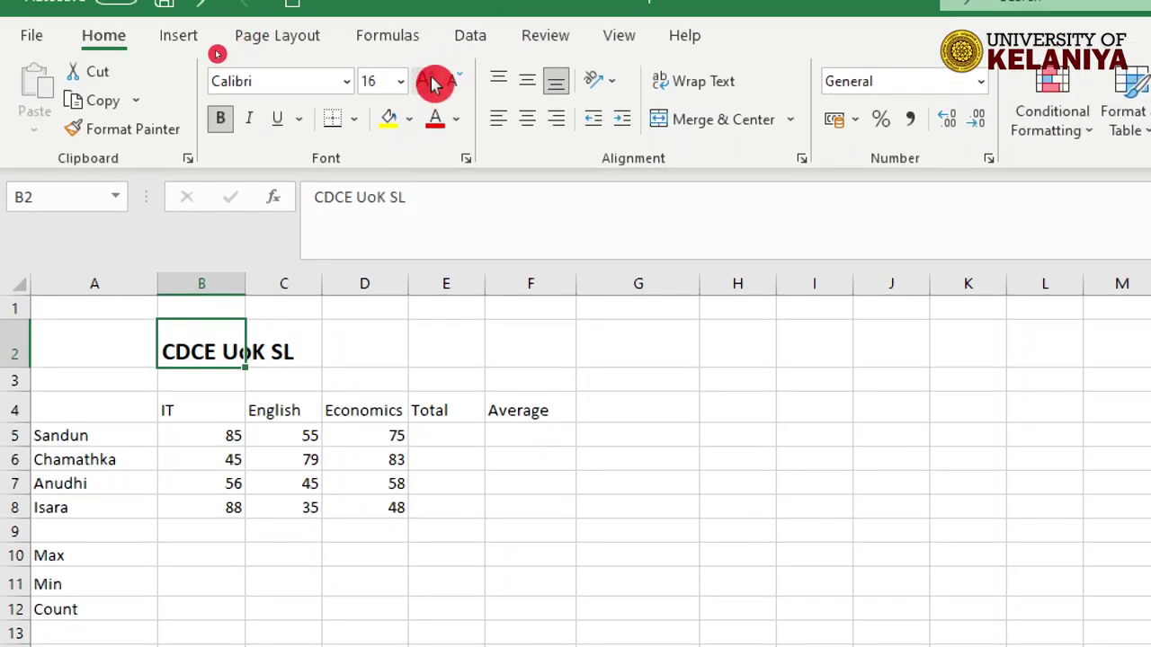
{"action": "left_click", "coordinate": [433, 85]}
{"action": "left_click", "coordinate": [434, 84]}
{"action": "left_click", "coordinate": [434, 85]}
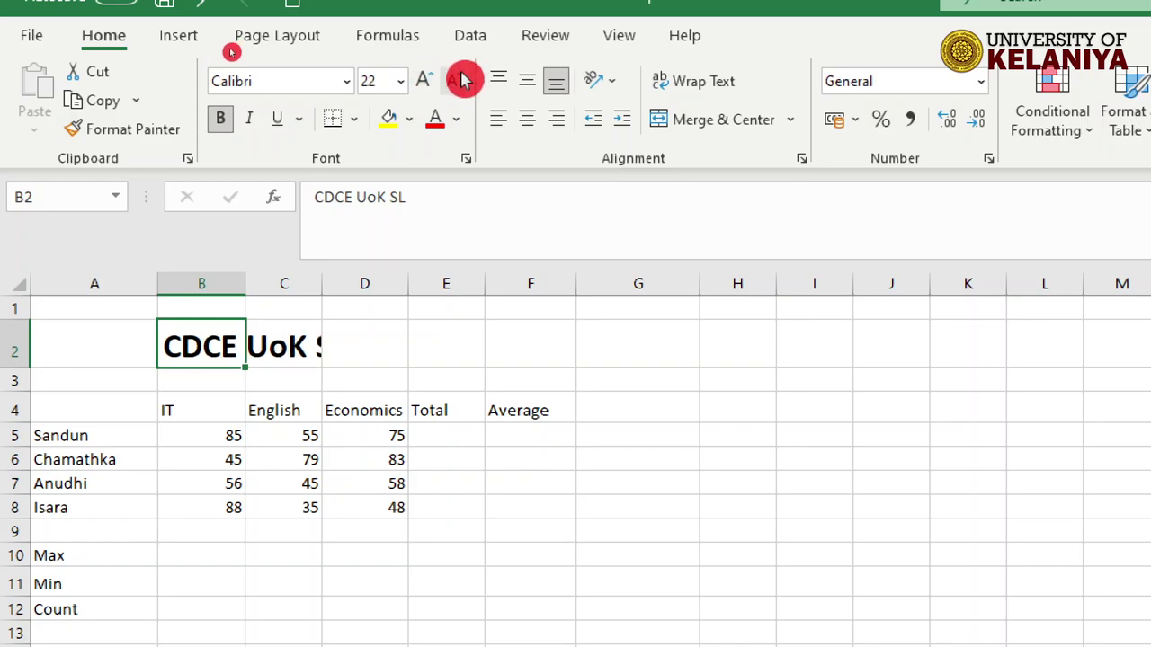
{"action": "left_click", "coordinate": [456, 79]}
{"action": "left_click", "coordinate": [456, 79]}
{"action": "left_click", "coordinate": [456, 77]}
{"action": "left_click", "coordinate": [456, 77]}
{"action": "left_click", "coordinate": [455, 78]}
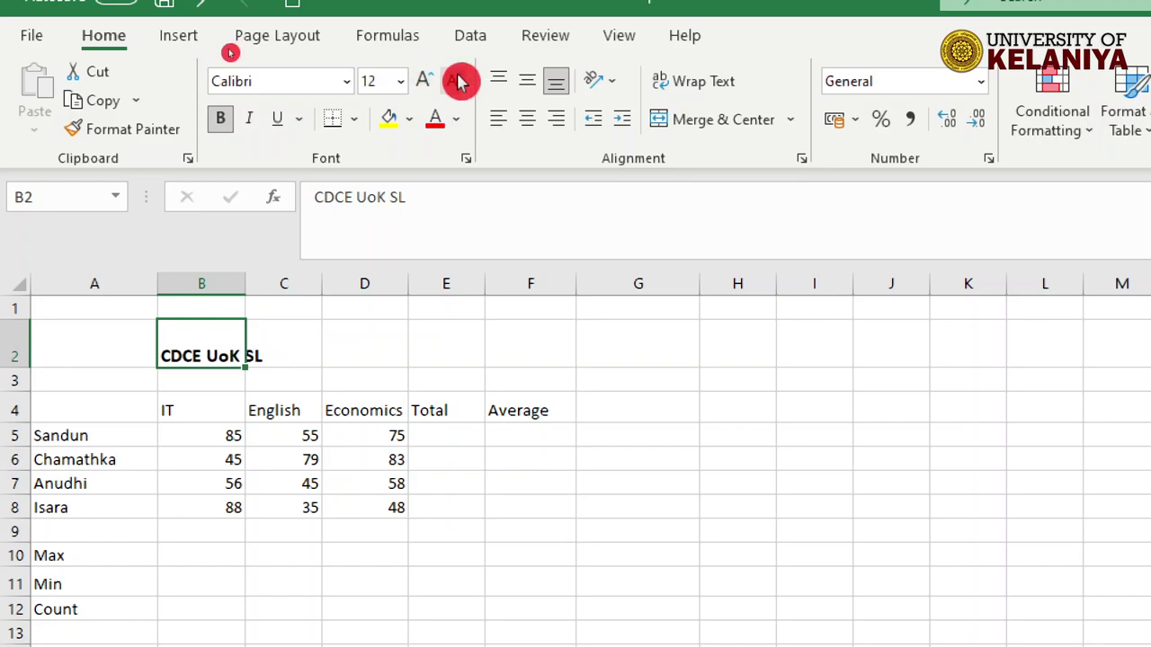
{"action": "left_click", "coordinate": [425, 83]}
{"action": "left_click", "coordinate": [426, 82]}
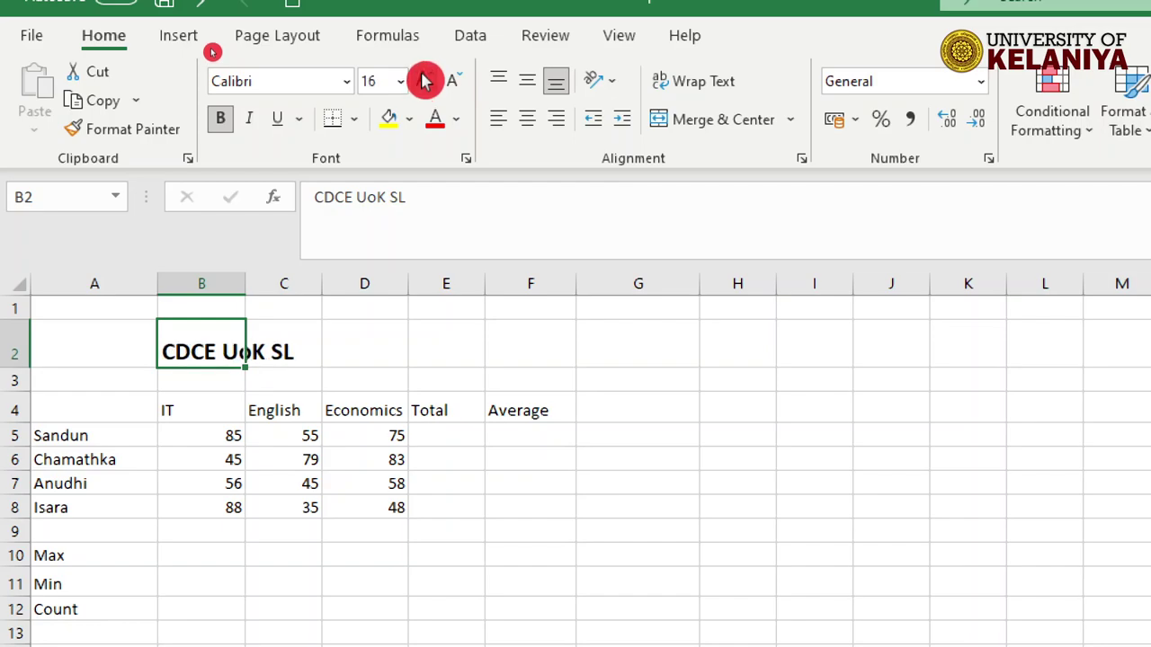
Step: Make the B2 title italic with a double underline
{"action": "left_click", "coordinate": [251, 123]}
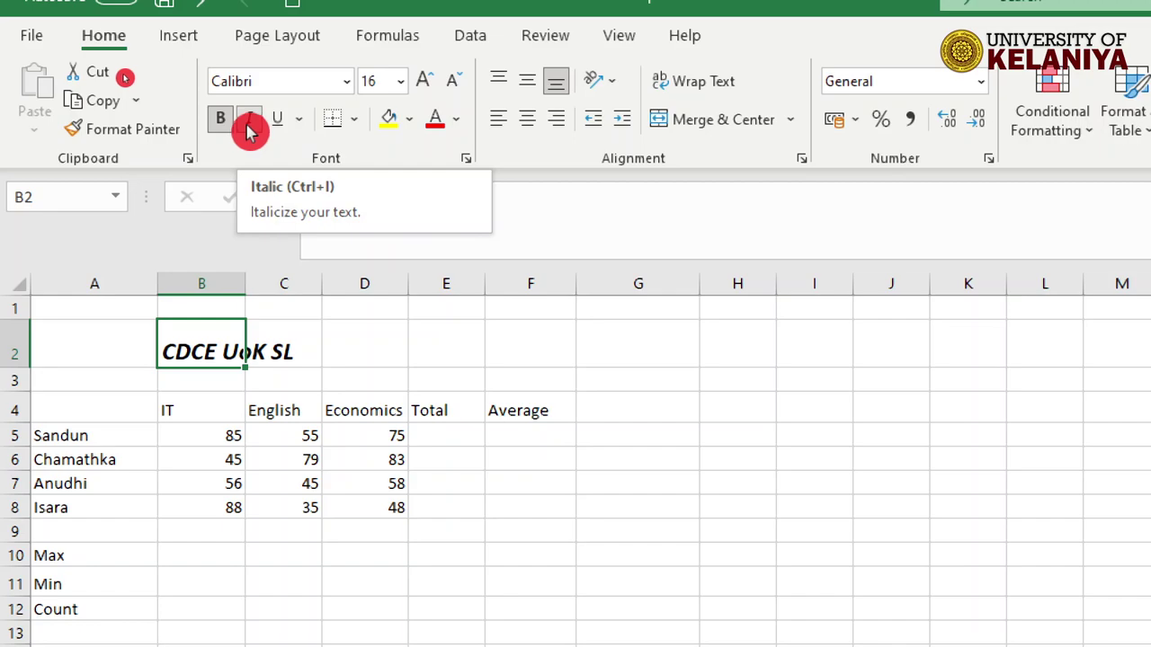
{"action": "left_click", "coordinate": [281, 125]}
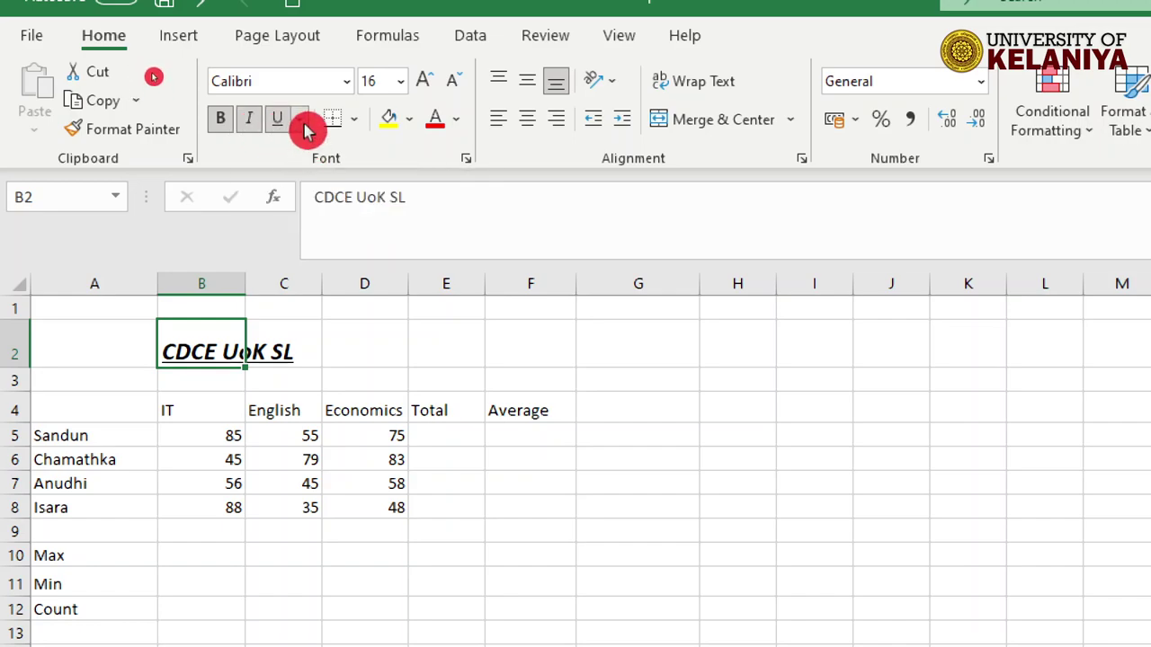
{"action": "left_click", "coordinate": [301, 120]}
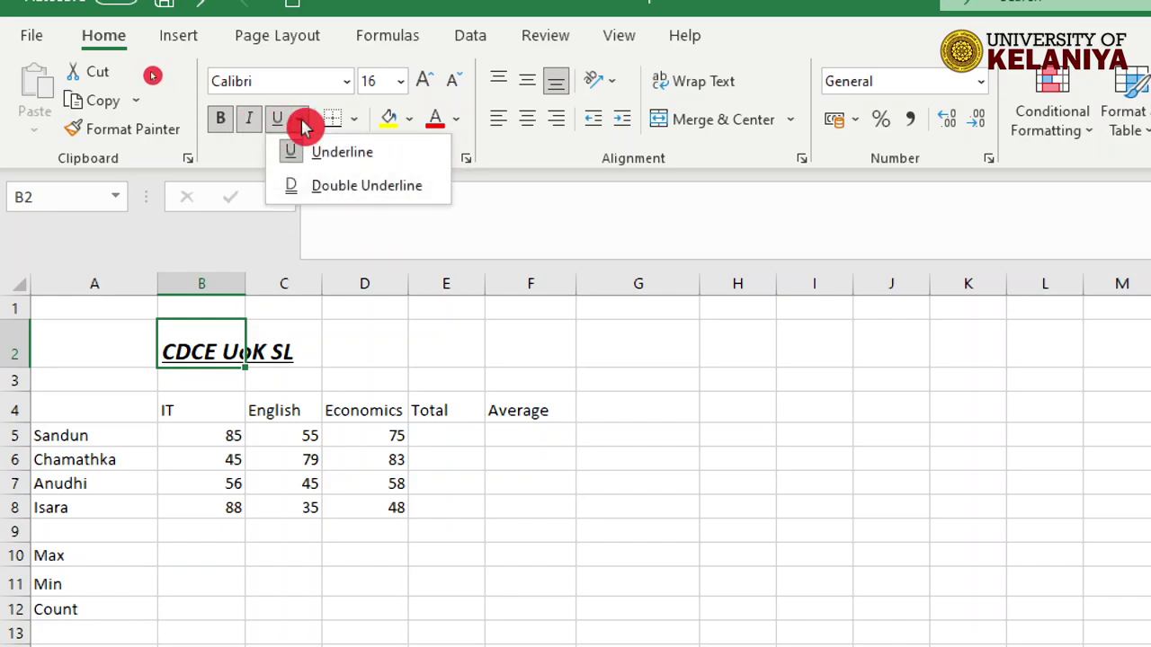
{"action": "left_click", "coordinate": [346, 186]}
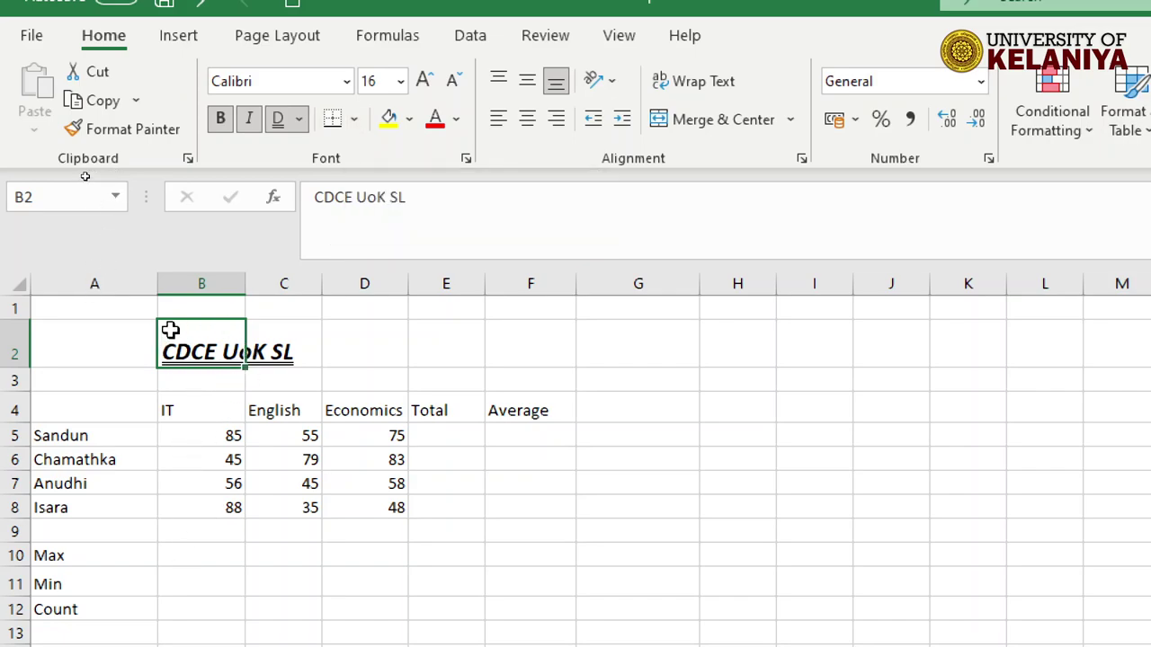
Step: Add a top border to the title cell and switch the border line colour to red
{"action": "left_click", "coordinate": [360, 126]}
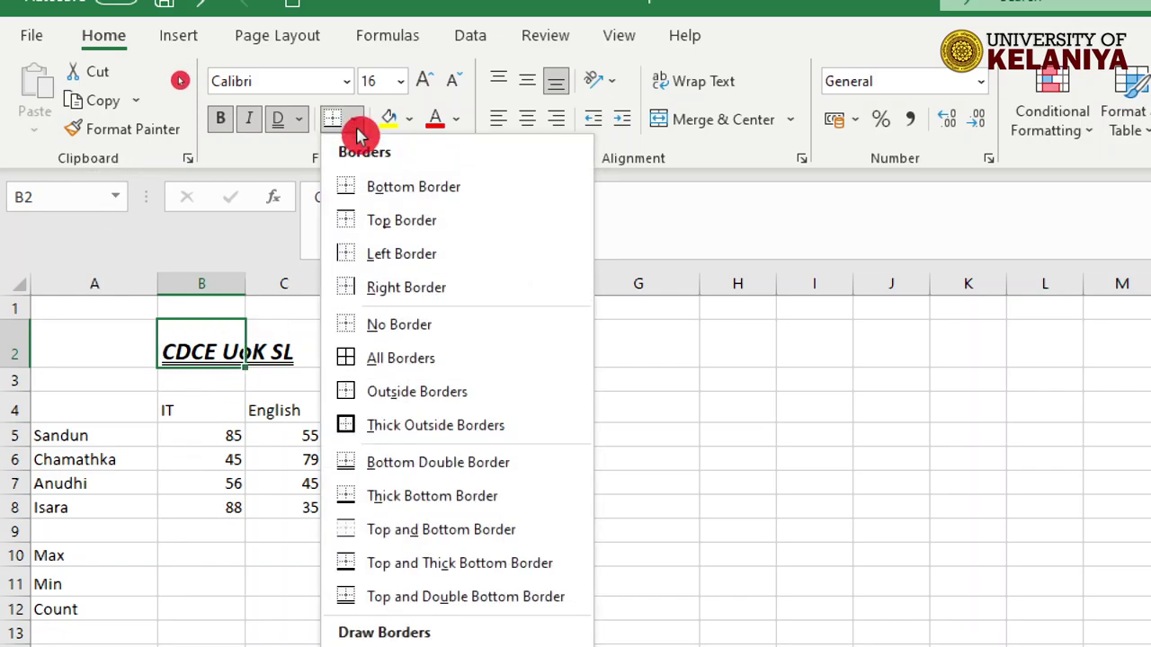
{"action": "left_click", "coordinate": [409, 223]}
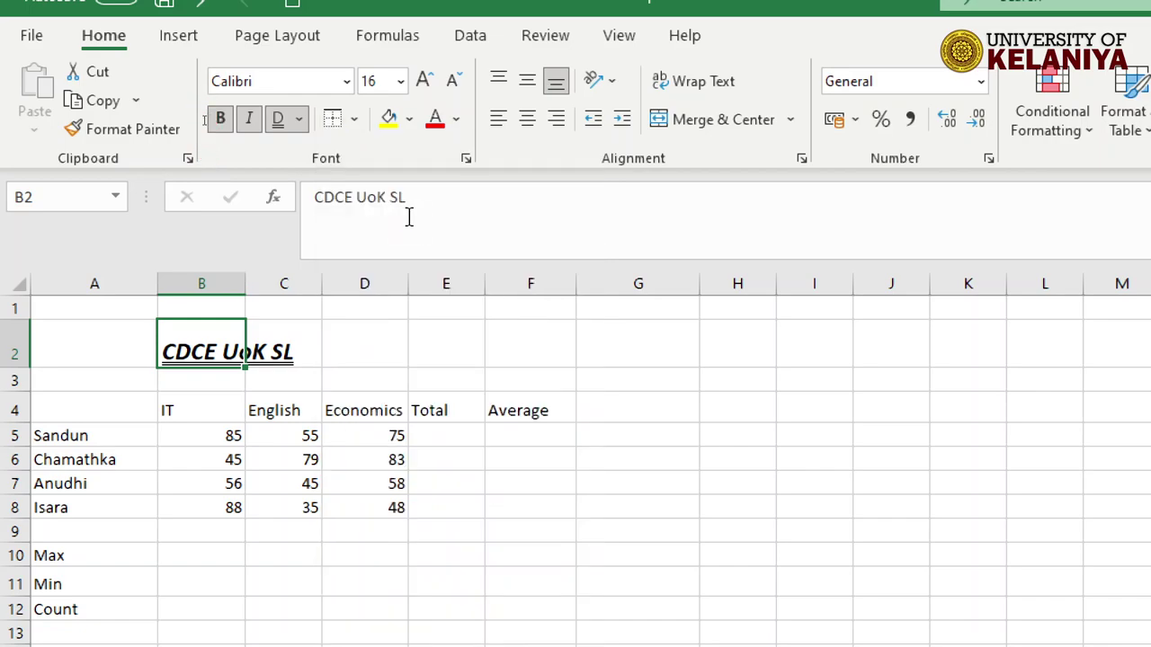
{"action": "left_click", "coordinate": [283, 411]}
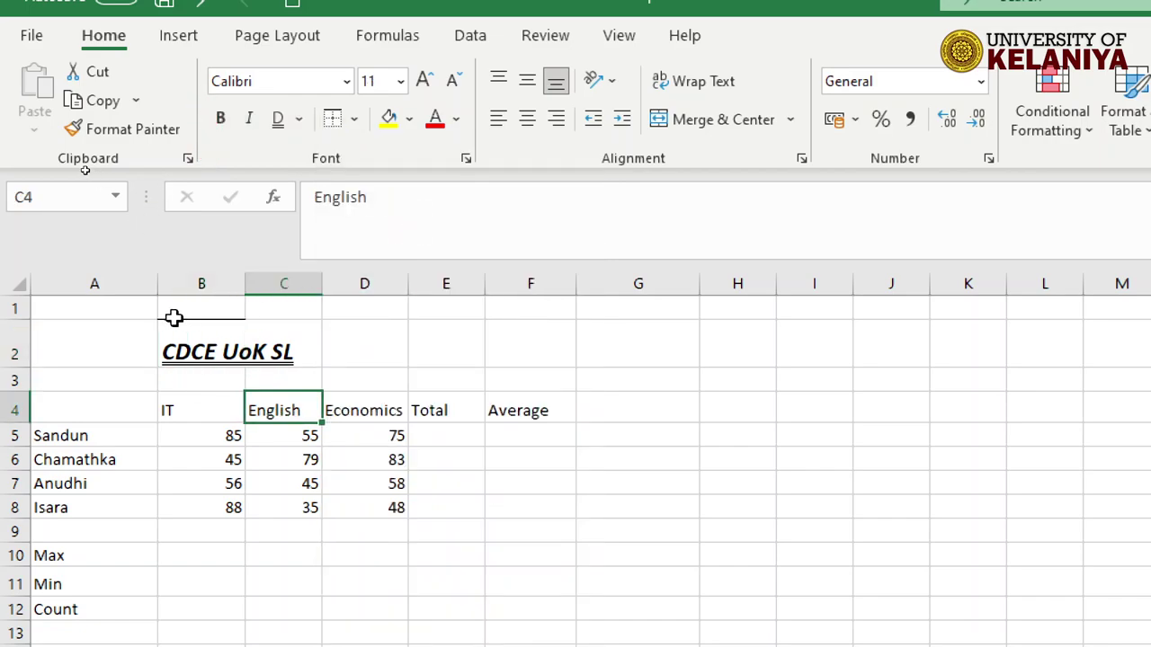
{"action": "left_click", "coordinate": [356, 120]}
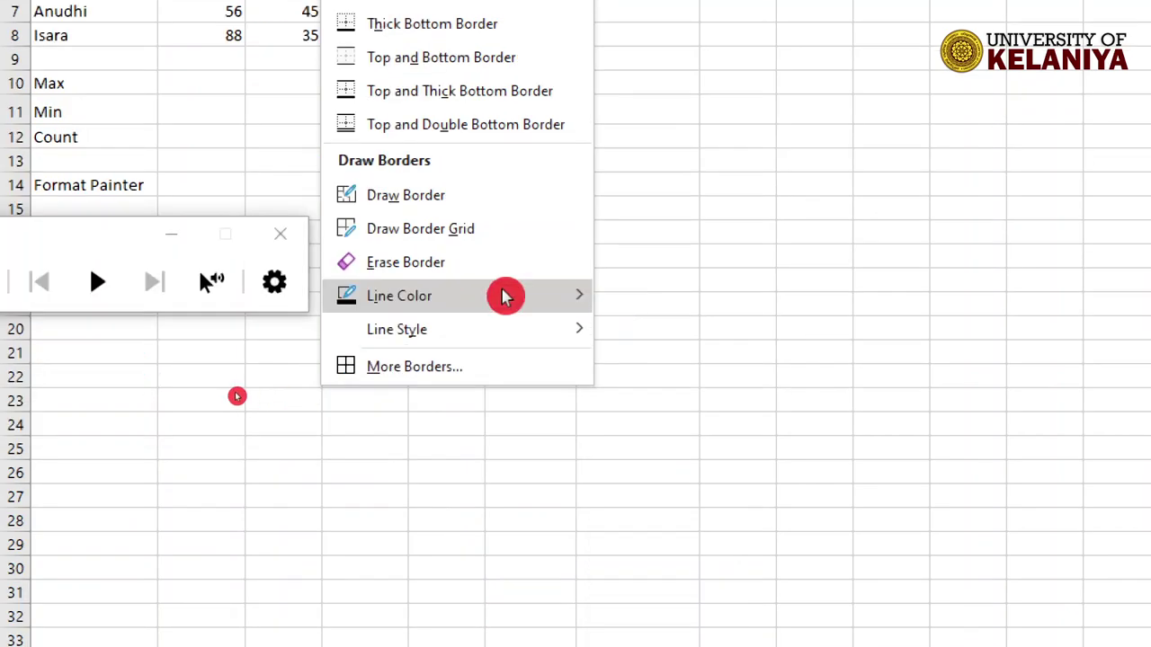
{"action": "mouse_move", "coordinate": [456, 303]}
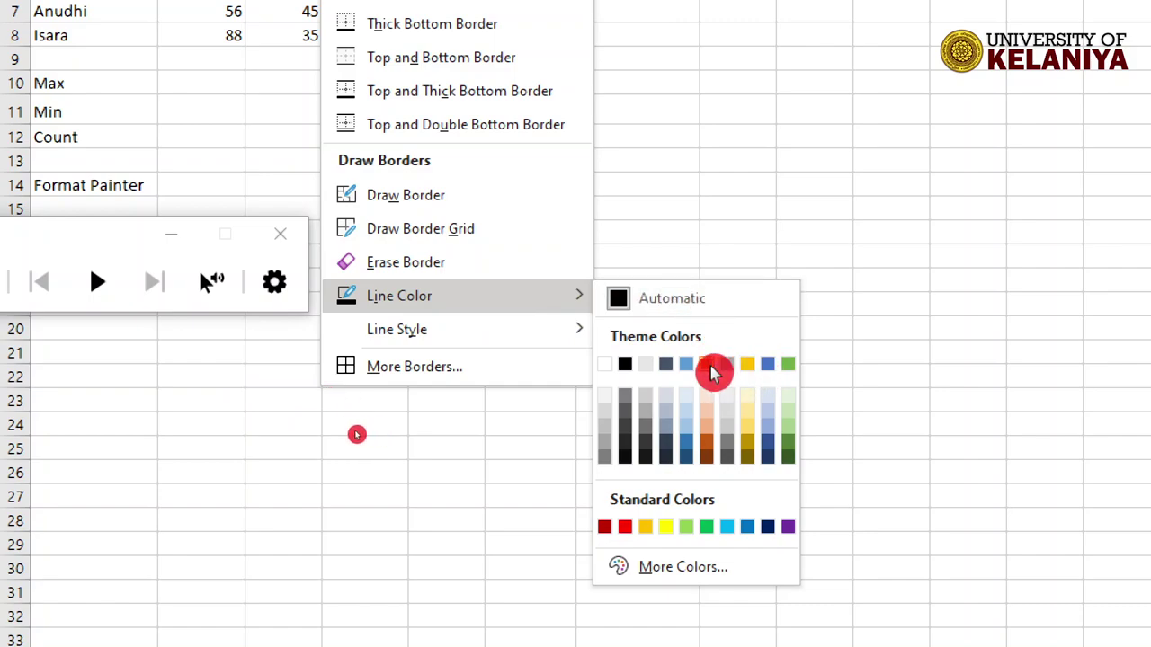
{"action": "left_click", "coordinate": [625, 528]}
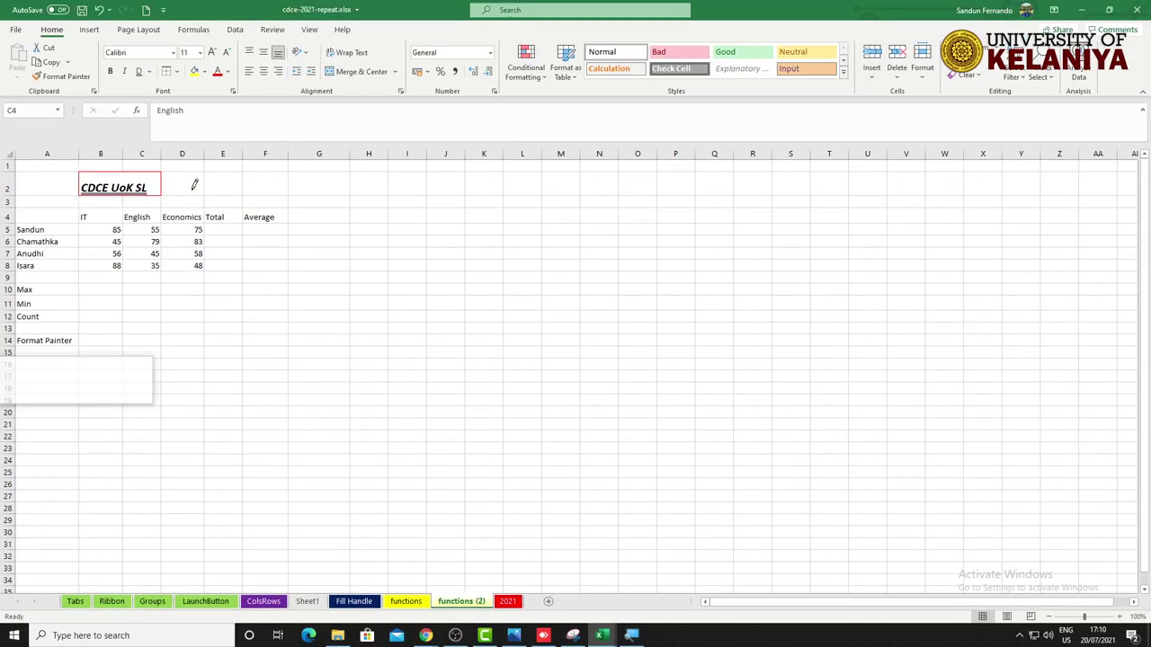
Step: Add a bottom border to C4, then clear the borders from C2 and B2
{"action": "left_click", "coordinate": [175, 72]}
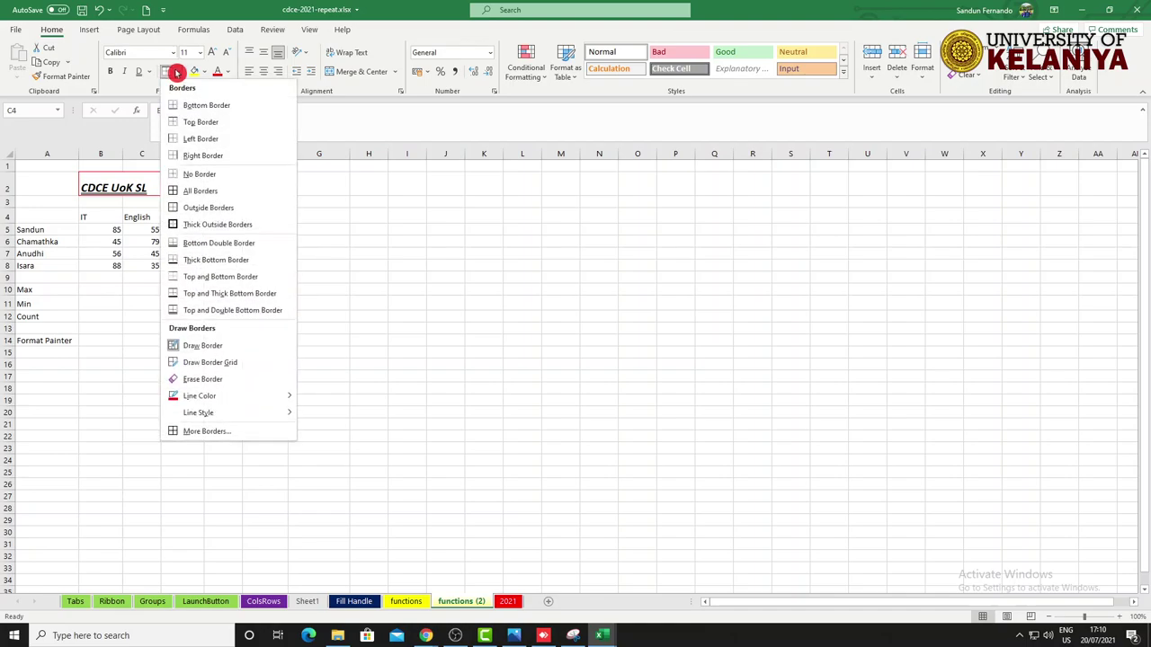
{"action": "left_click", "coordinate": [203, 105]}
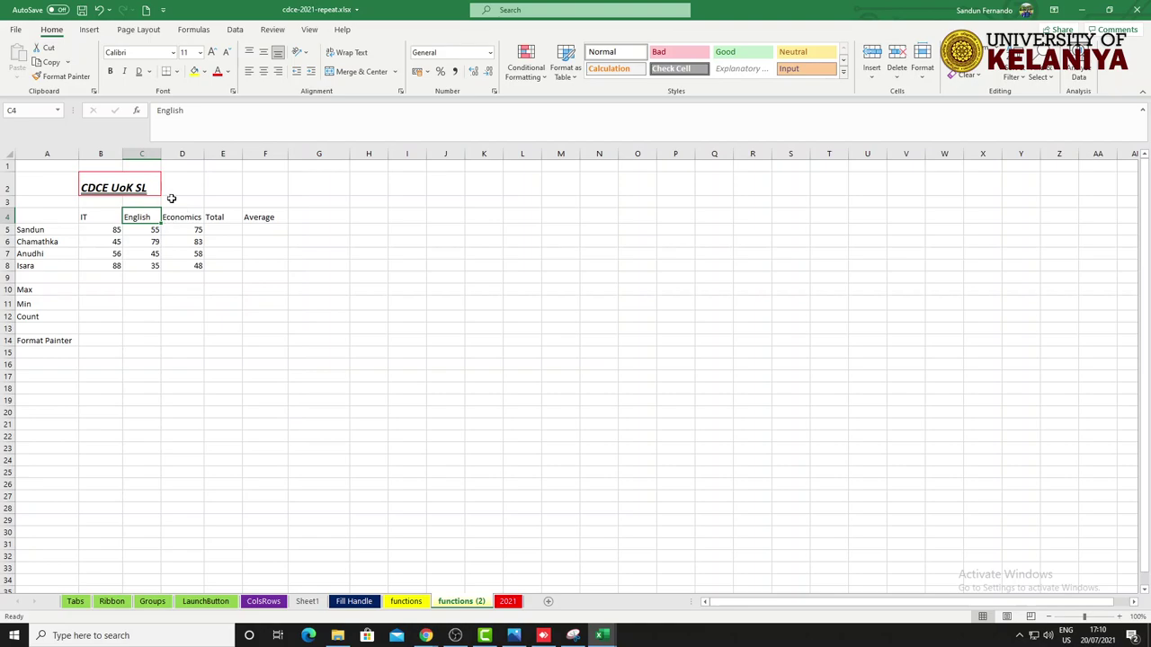
{"action": "left_click", "coordinate": [149, 186]}
{"action": "left_click", "coordinate": [177, 72]}
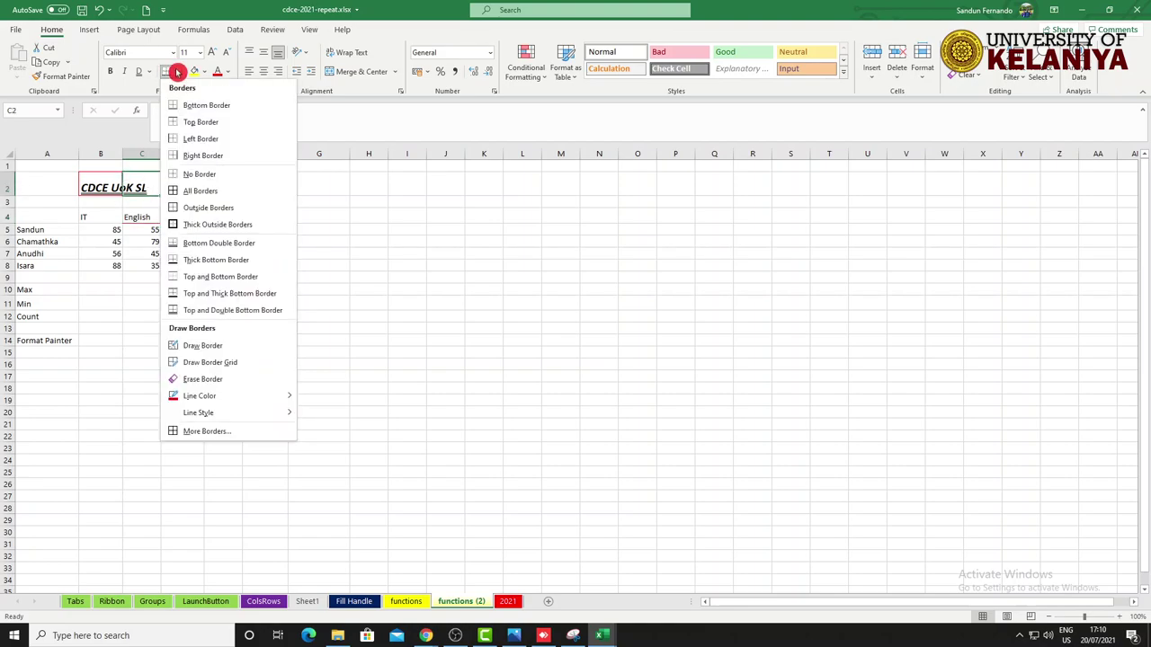
{"action": "left_click", "coordinate": [209, 171]}
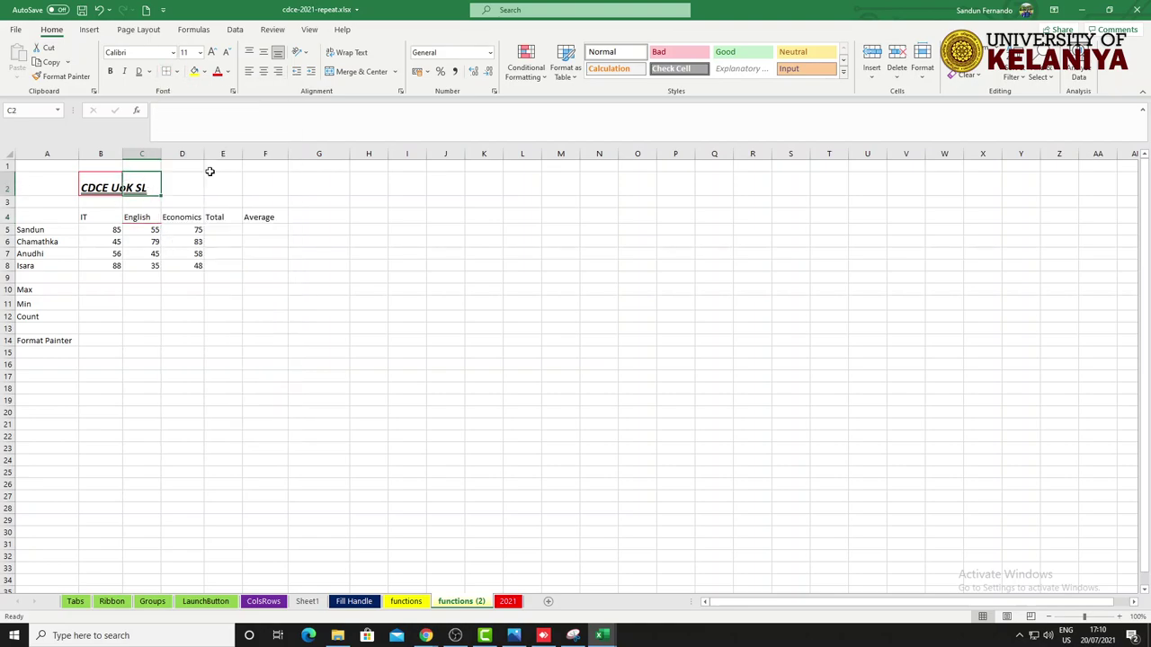
{"action": "left_click", "coordinate": [109, 181]}
{"action": "left_click", "coordinate": [176, 72]}
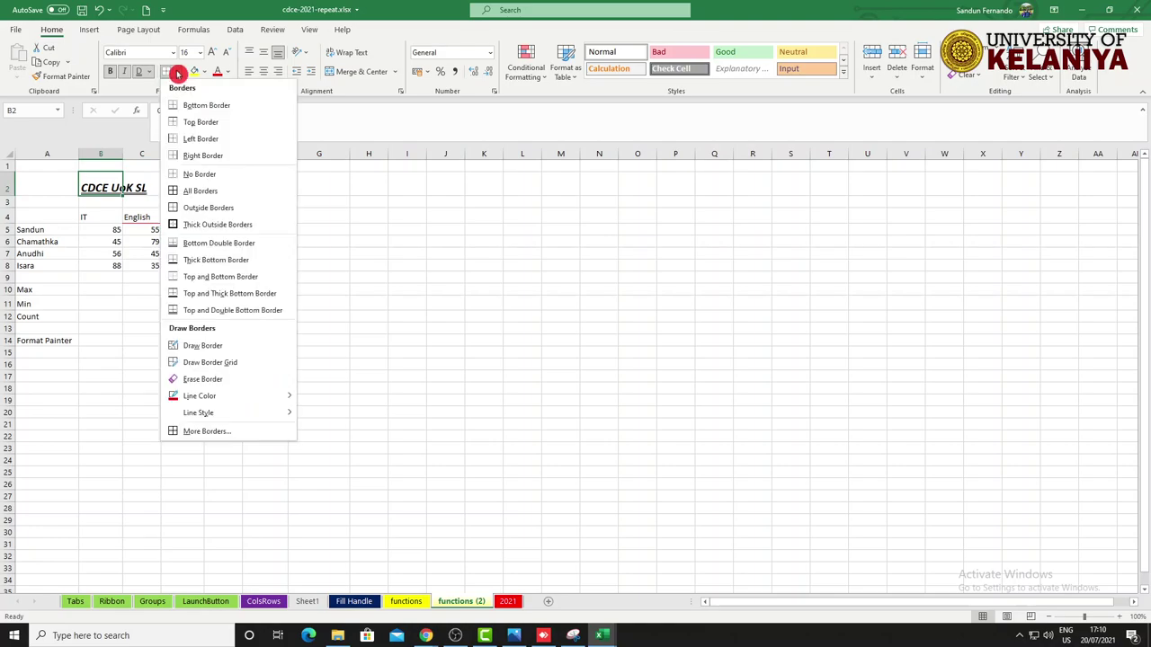
{"action": "left_click", "coordinate": [212, 176]}
Step: Check the unbordered title by selecting C4, F7, C2 and B2, then zoom in
{"action": "left_click", "coordinate": [140, 219]}
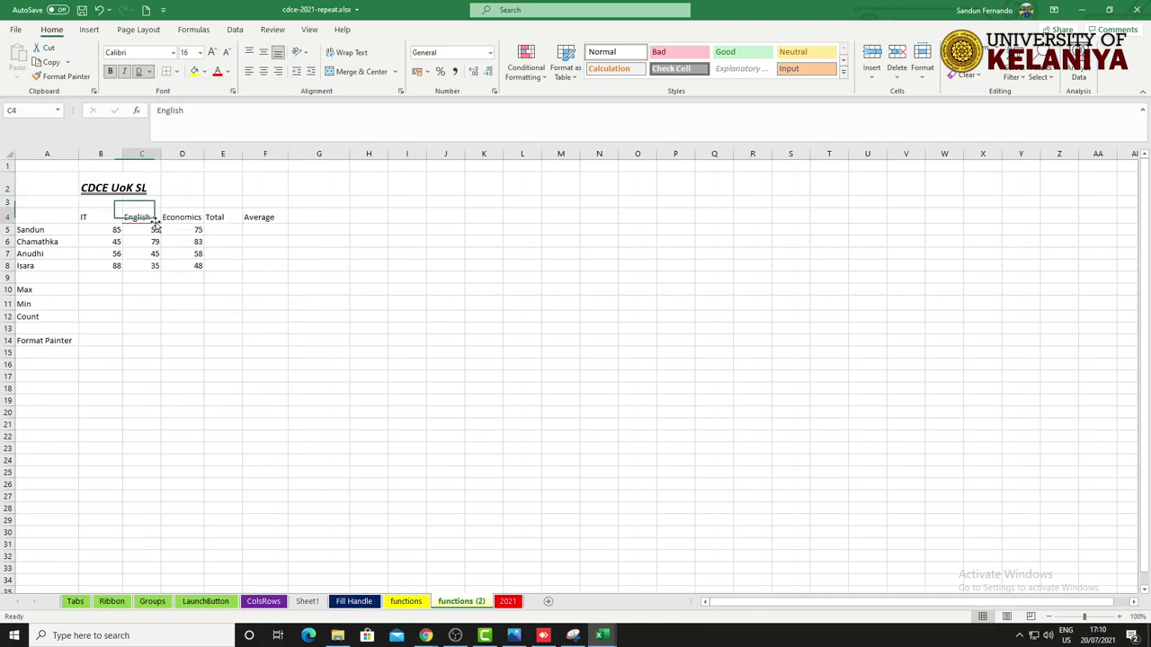
{"action": "left_click", "coordinate": [270, 253]}
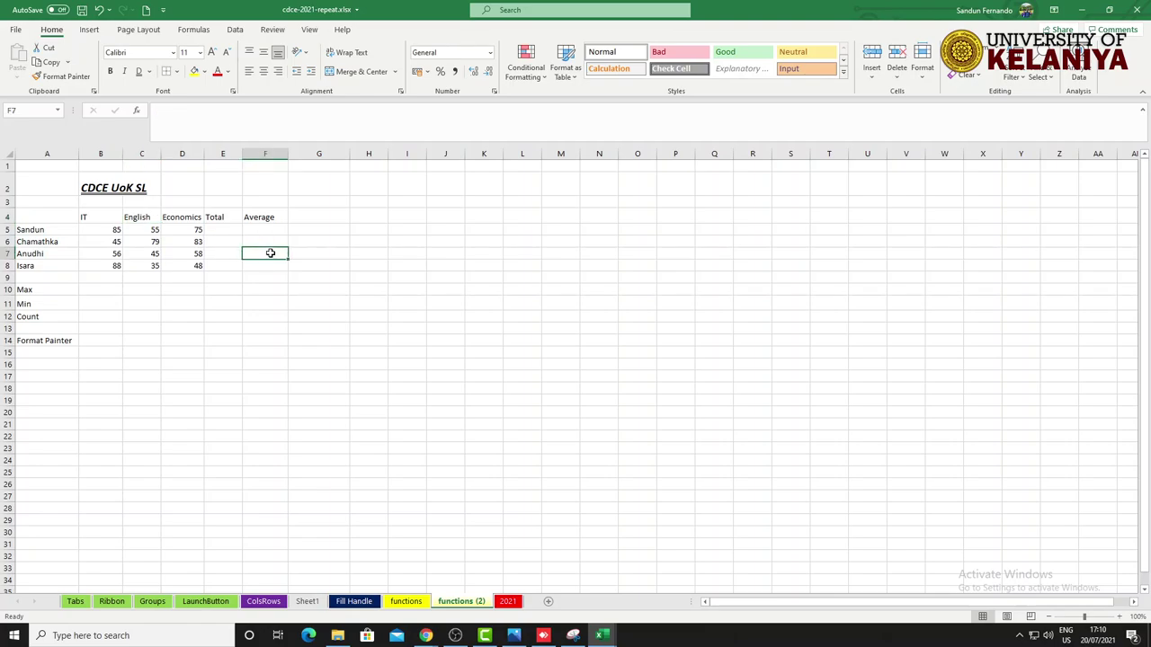
{"action": "left_click", "coordinate": [134, 193]}
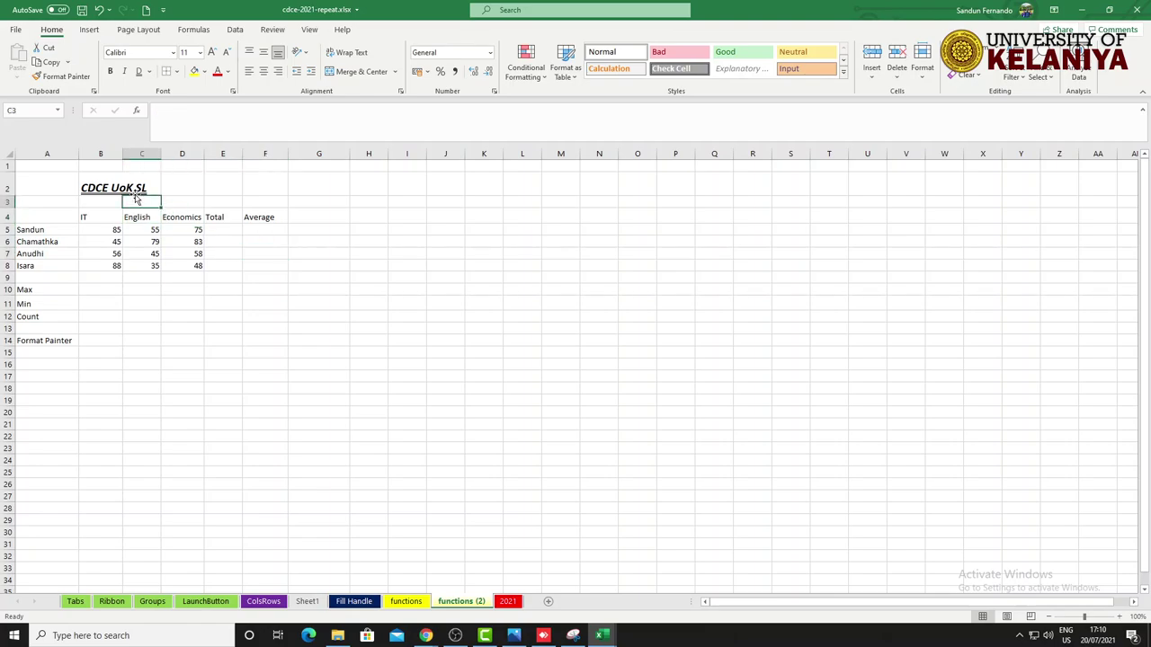
{"action": "left_click", "coordinate": [104, 181]}
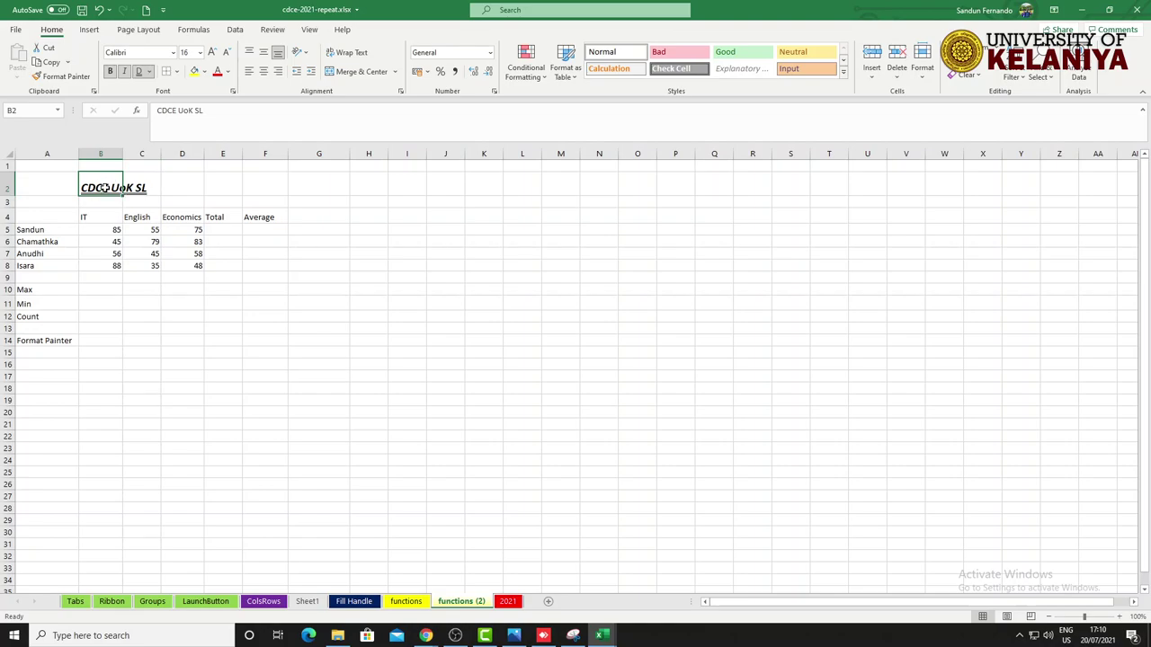
{"action": "key", "text": "super+plus"}
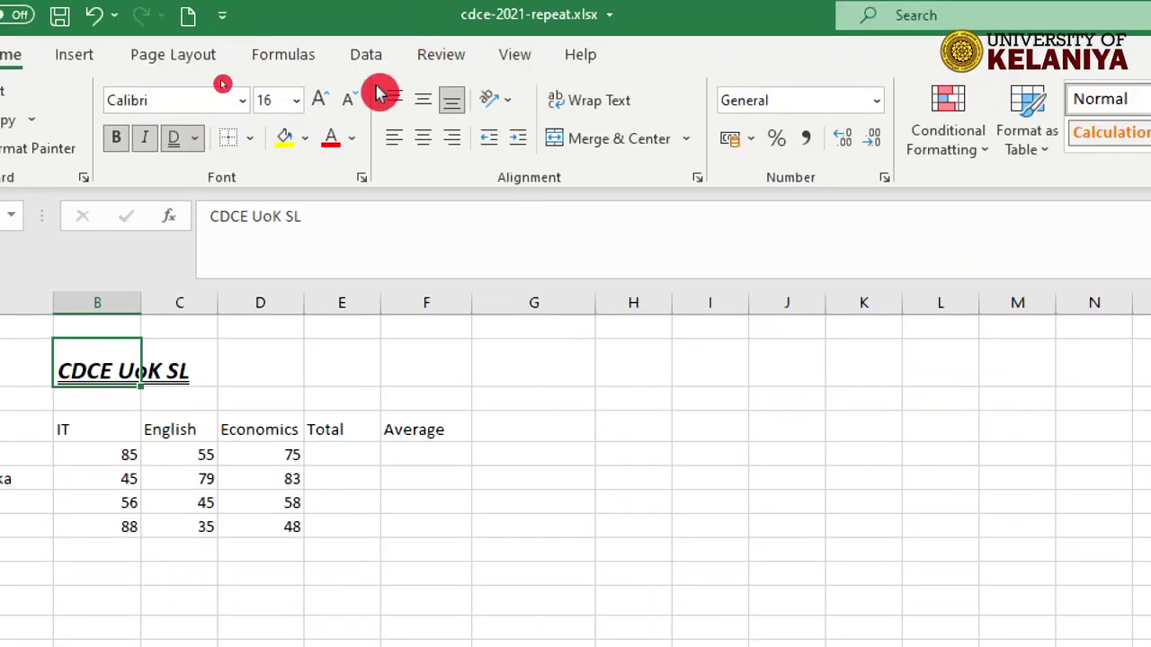
Step: Fill the CDCE UoK SL title cell B2 with Green, Accent 6
{"action": "left_click", "coordinate": [308, 137]}
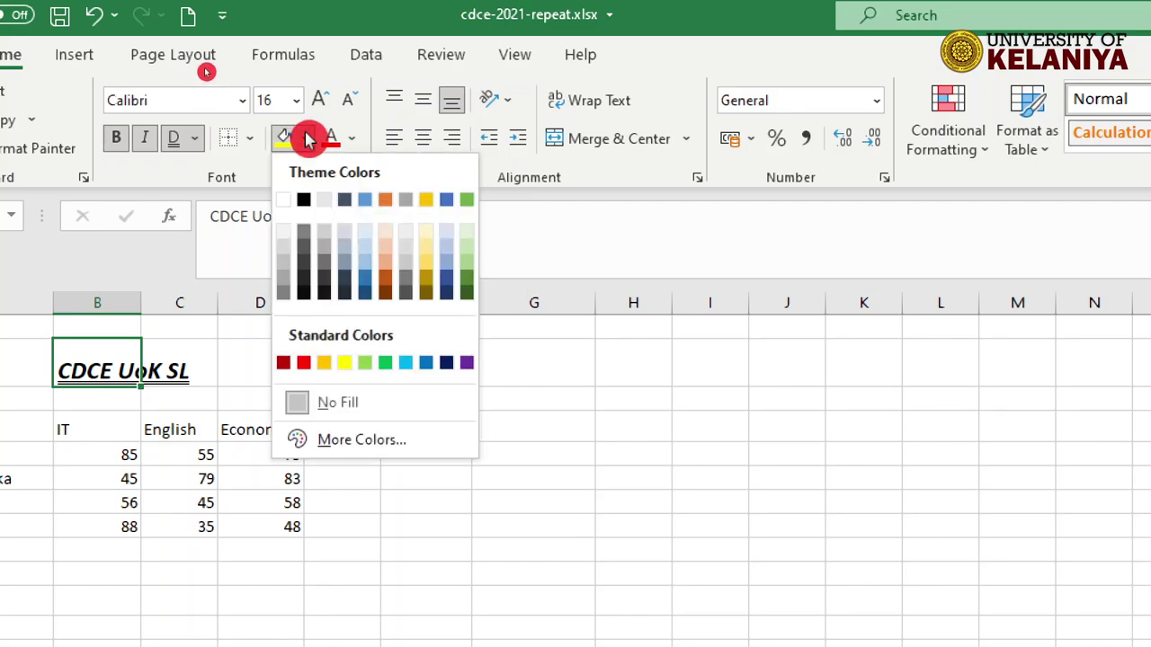
{"action": "left_click", "coordinate": [471, 203]}
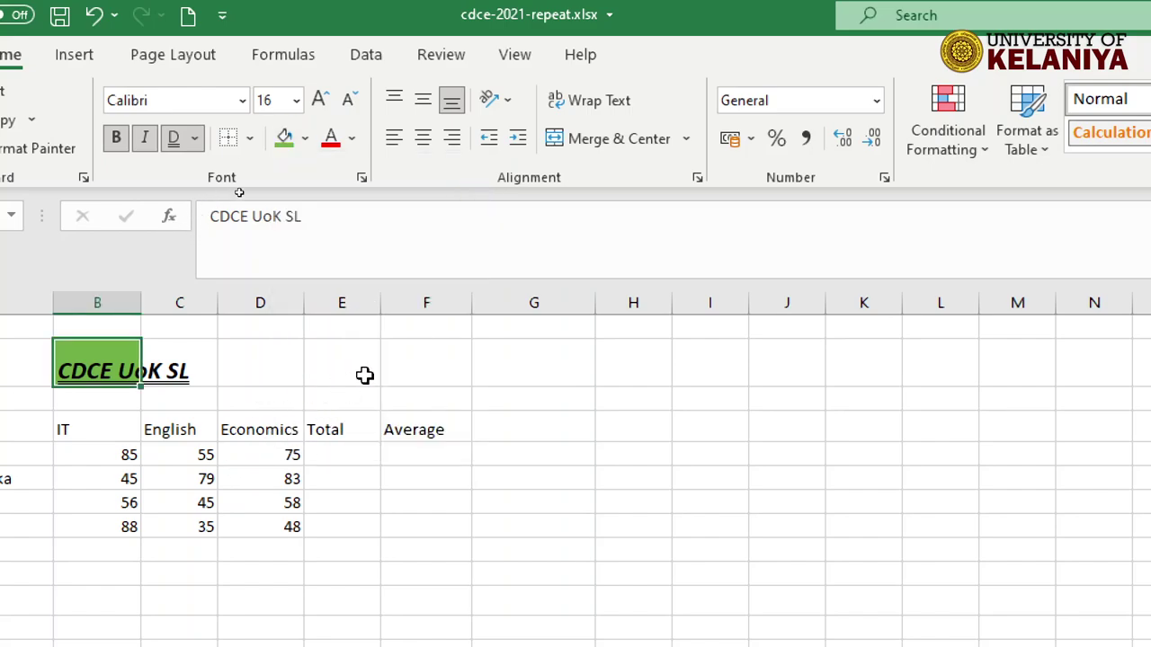
{"action": "left_click", "coordinate": [175, 398]}
{"action": "left_click", "coordinate": [173, 360]}
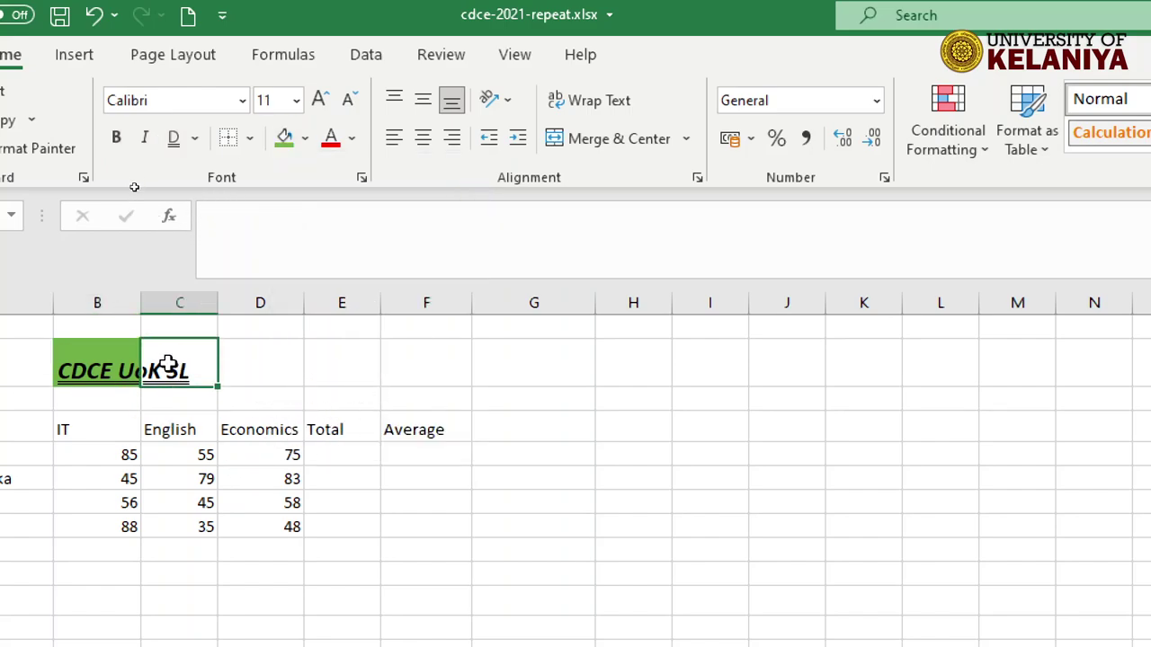
{"action": "left_click", "coordinate": [109, 364]}
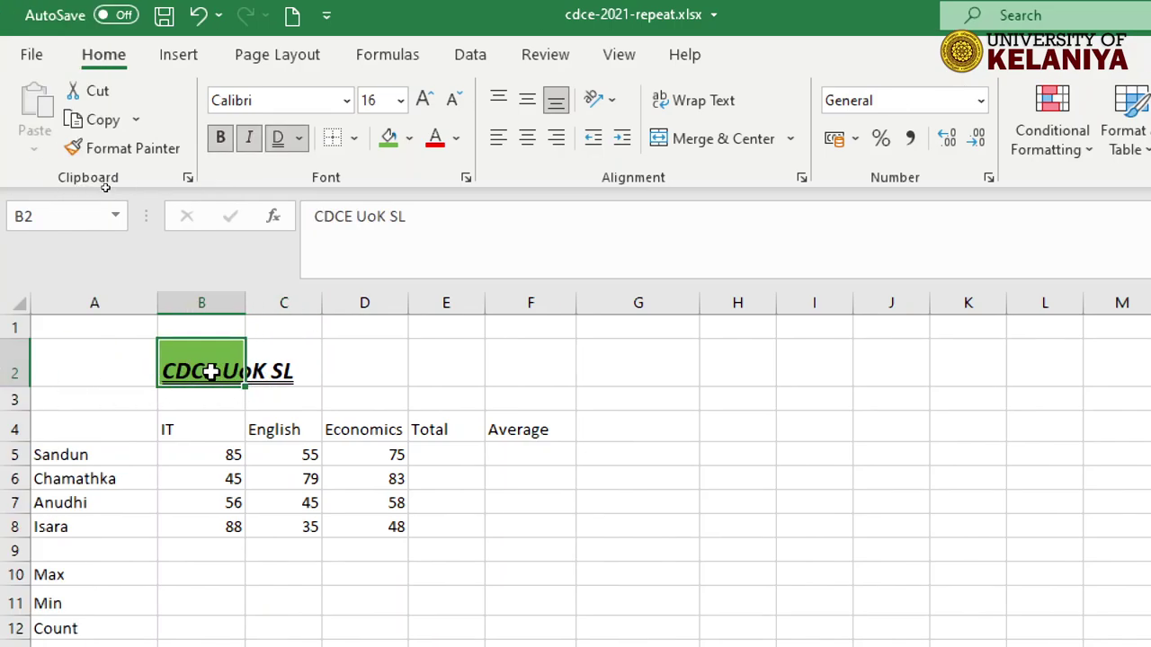
Step: Select the title cell B2 together with C2, ready for merging
{"action": "left_click", "coordinate": [263, 361]}
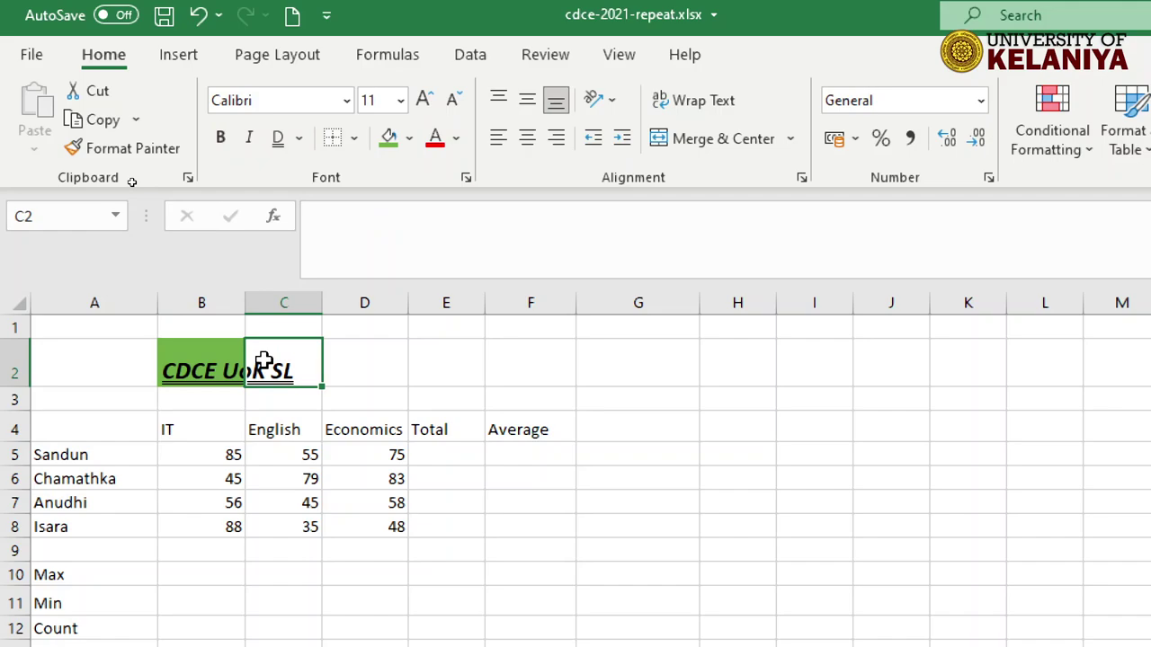
{"action": "left_click", "coordinate": [185, 386]}
{"action": "left_click", "coordinate": [292, 431]}
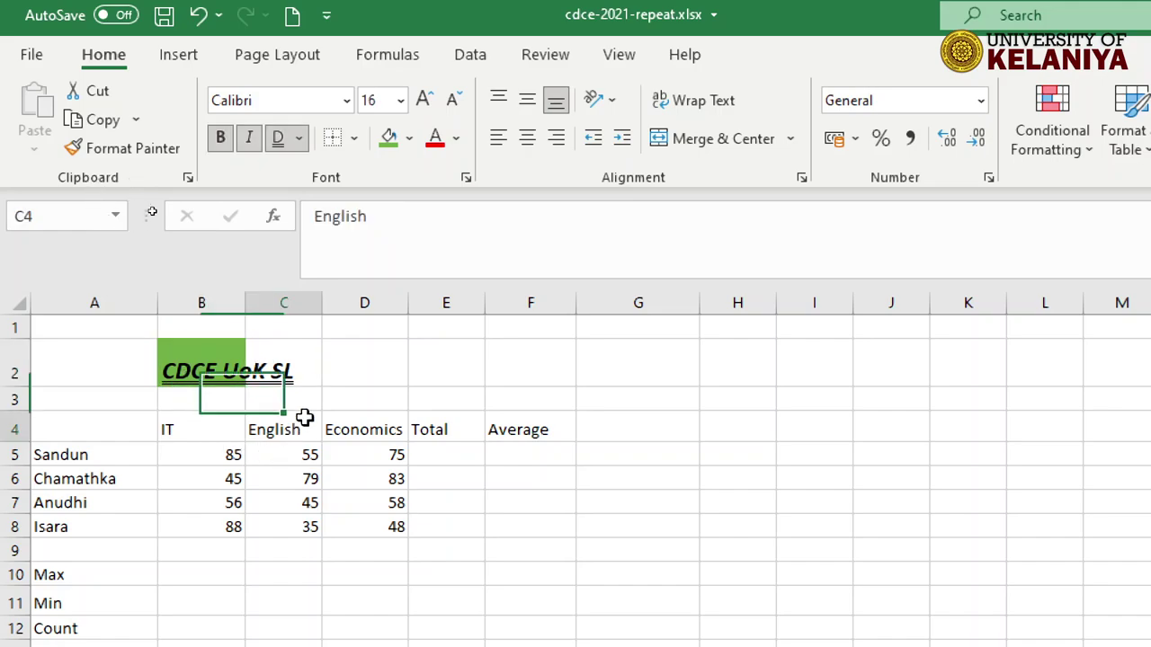
{"action": "left_click", "coordinate": [205, 360]}
{"action": "left_click_drag", "start_coordinate": [199, 360], "coordinate": [275, 360]}
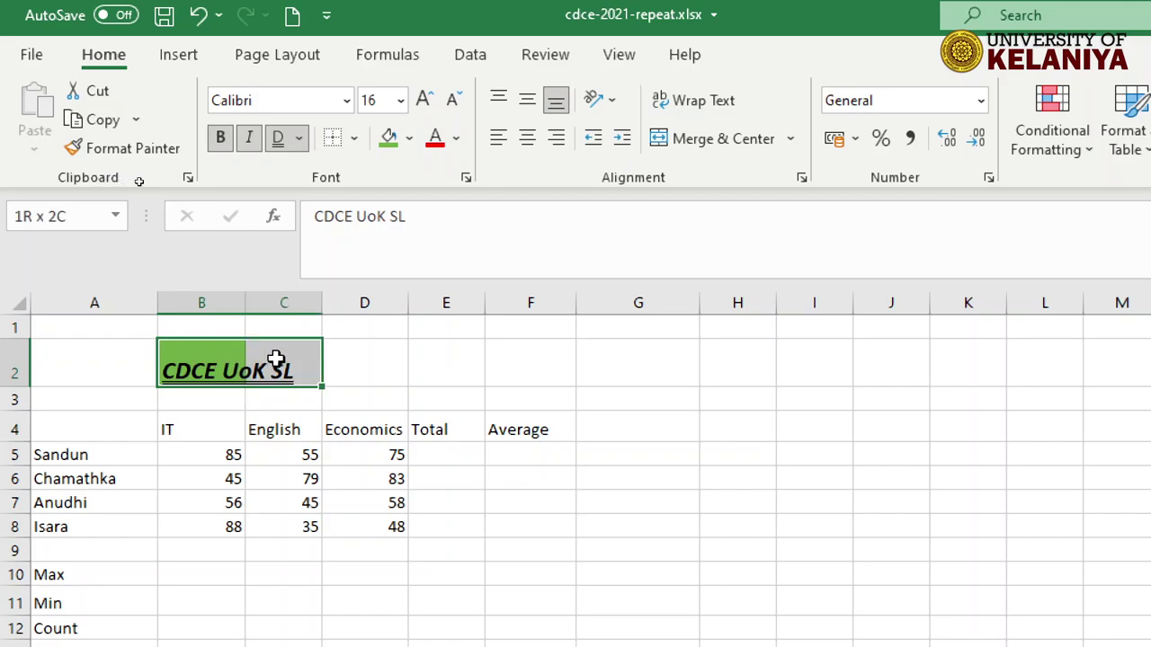
{"action": "left_click", "coordinate": [300, 420]}
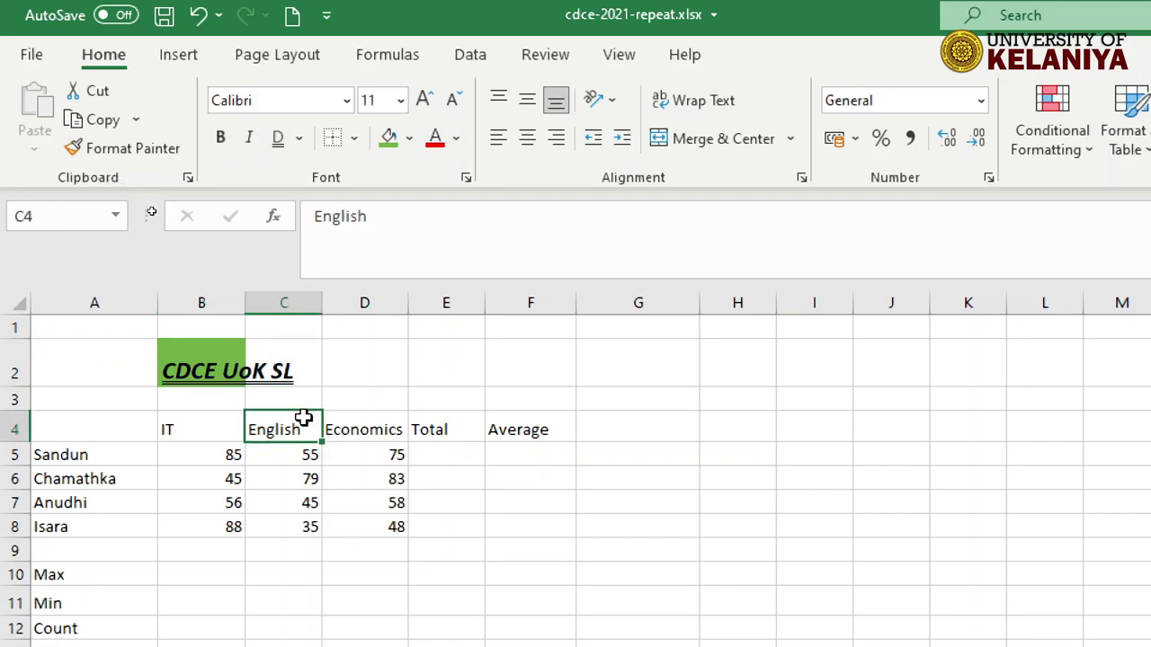
{"action": "left_click", "coordinate": [201, 363]}
{"action": "left_click", "coordinate": [270, 363]}
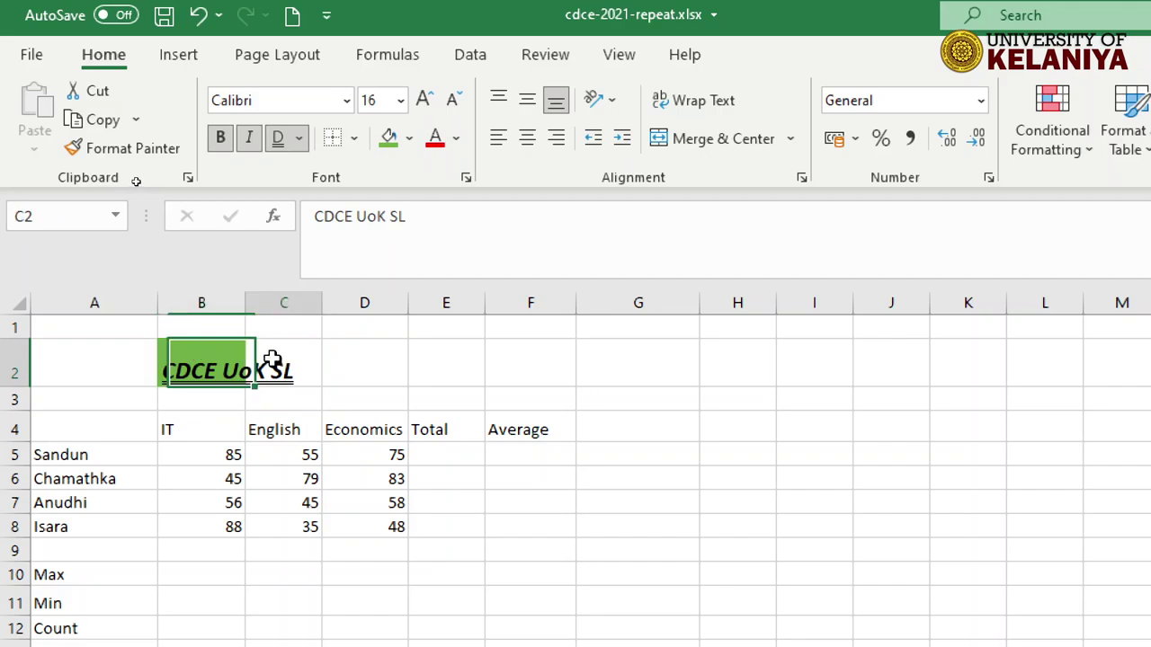
{"action": "left_click", "coordinate": [200, 352]}
{"action": "left_click_drag", "start_coordinate": [200, 359], "coordinate": [286, 359]}
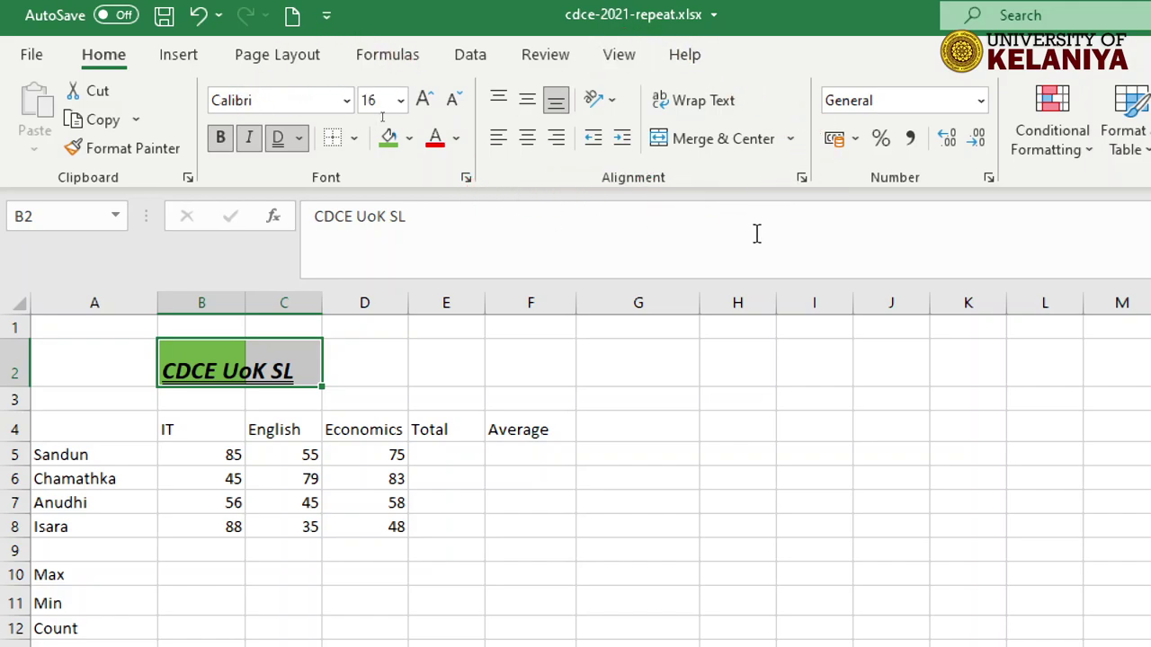
Step: Merge and centre the title cells, then undo that merge
{"action": "left_click", "coordinate": [722, 142]}
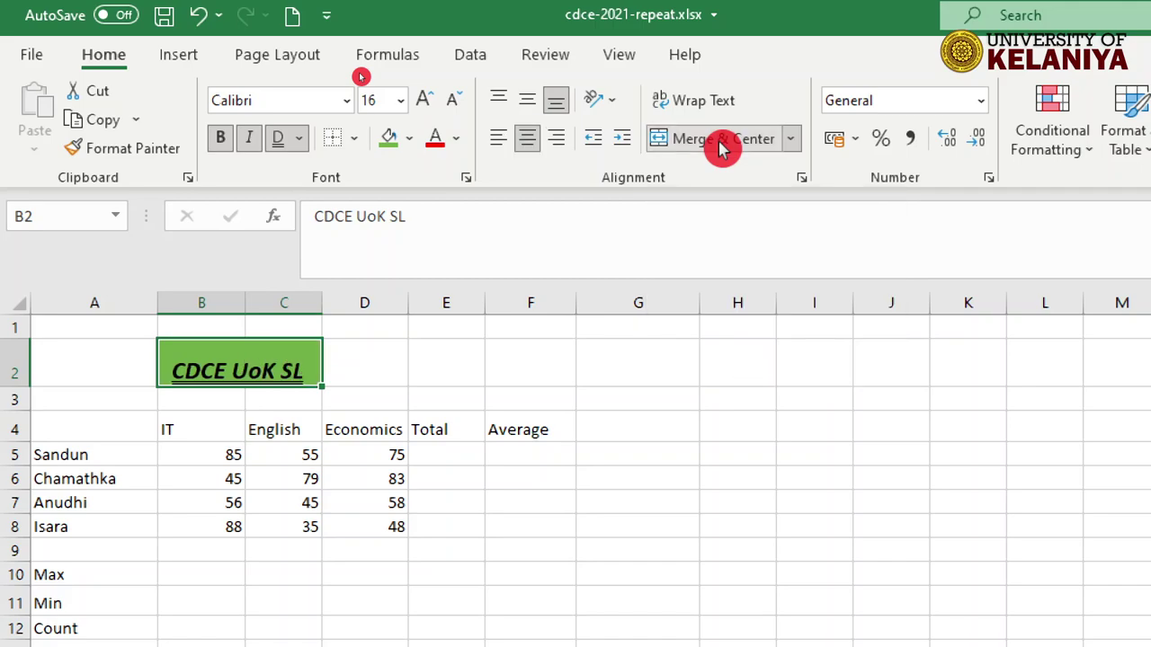
{"action": "left_click", "coordinate": [329, 421]}
{"action": "left_click", "coordinate": [235, 369]}
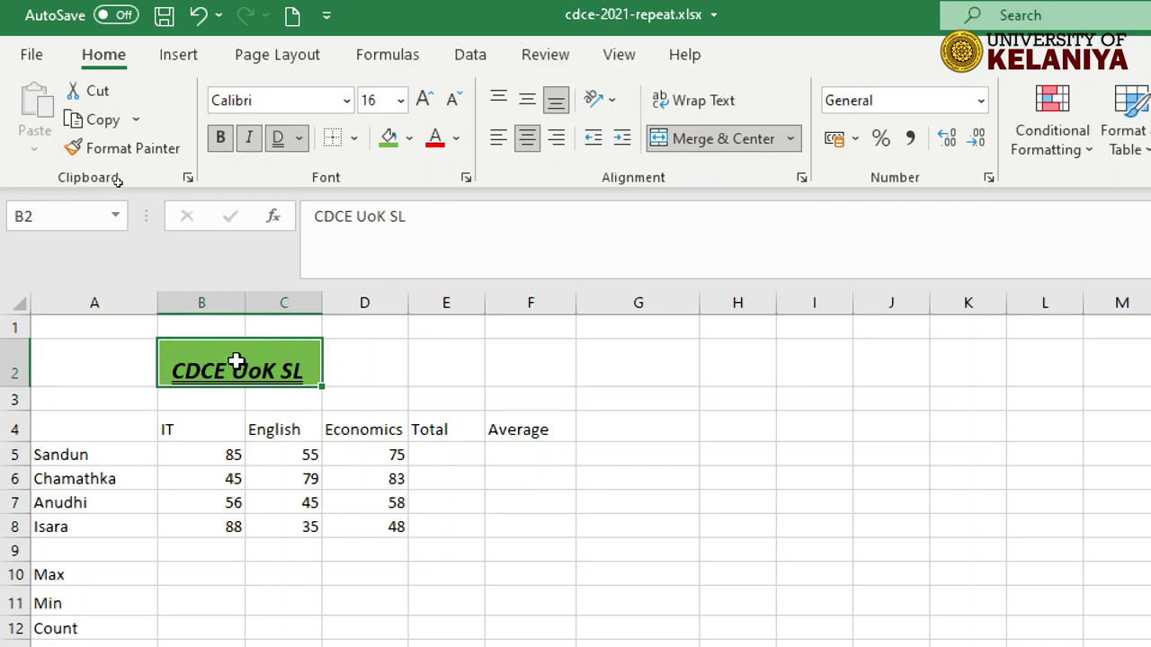
{"action": "key", "text": "ctrl+z"}
{"action": "left_click", "coordinate": [351, 476]}
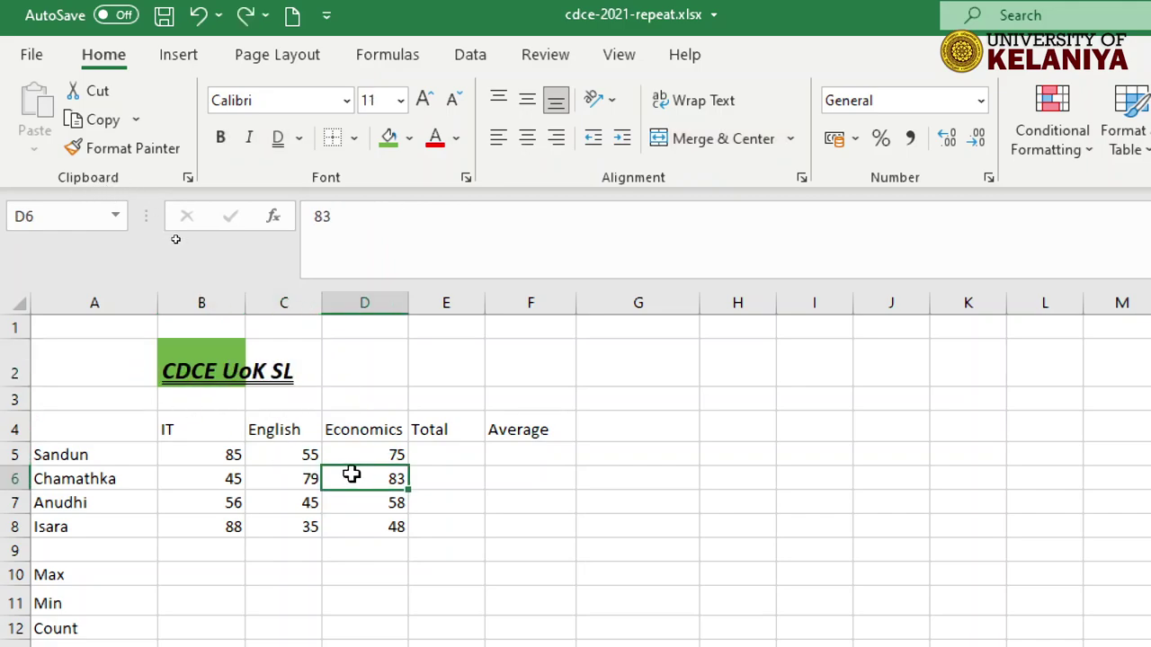
Step: Reselect B2:C2 and merge and centre the CDCE UoK SL title across them
{"action": "left_click", "coordinate": [221, 360]}
{"action": "left_click", "coordinate": [282, 359]}
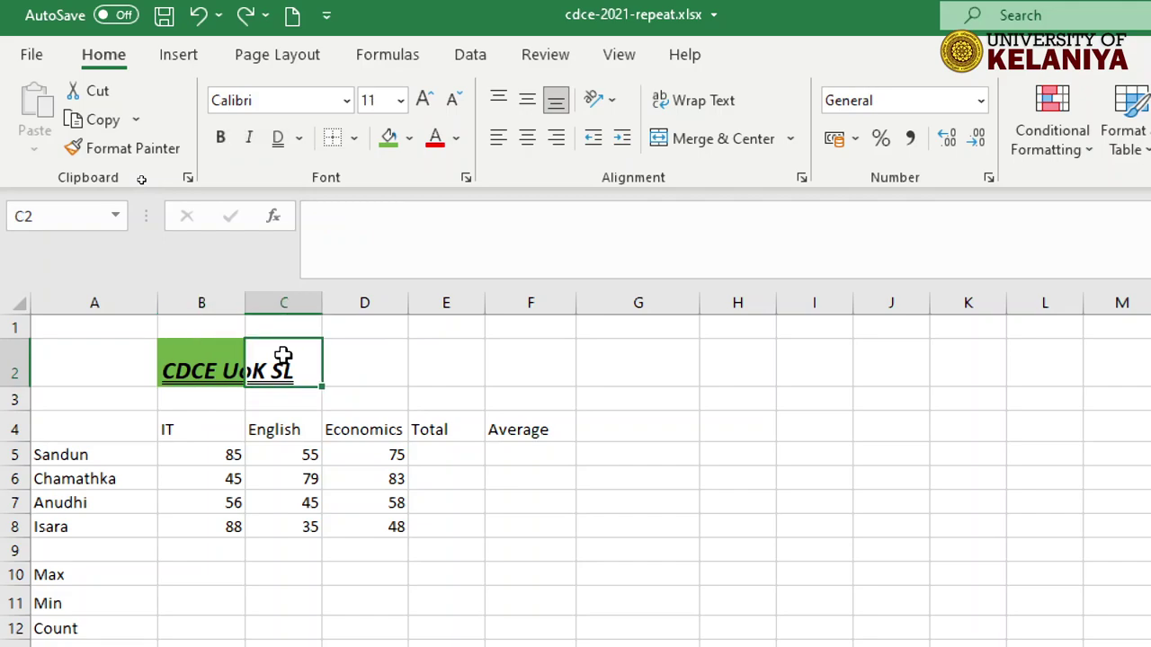
{"action": "left_click", "coordinate": [200, 364]}
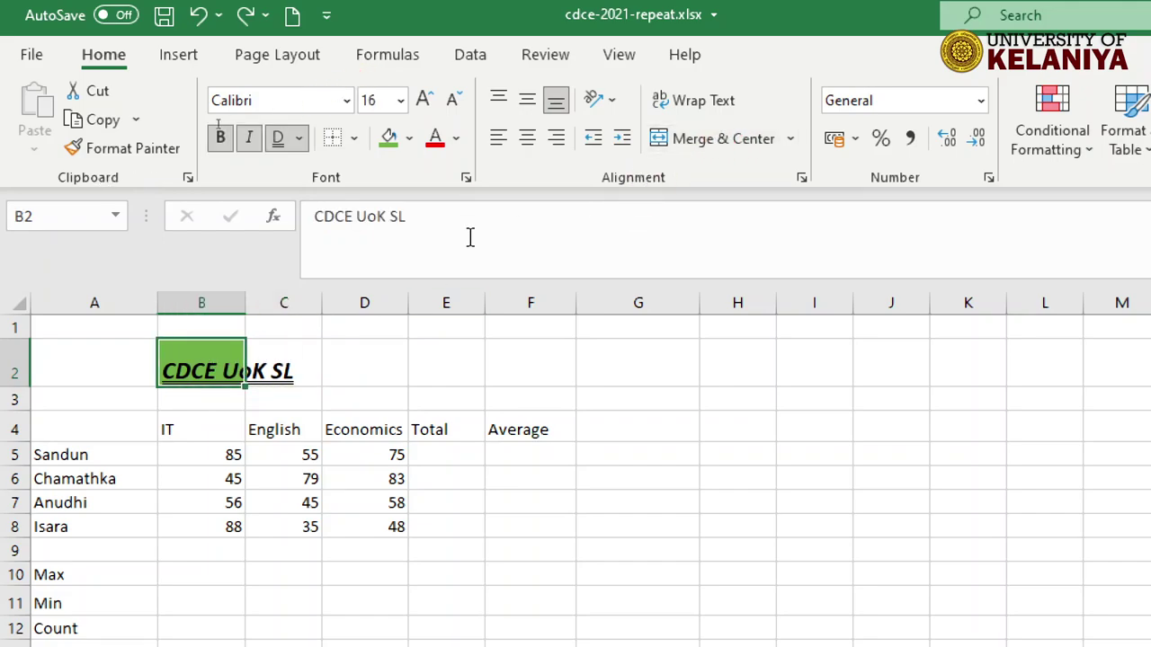
{"action": "left_click_drag", "start_coordinate": [214, 364], "coordinate": [290, 370]}
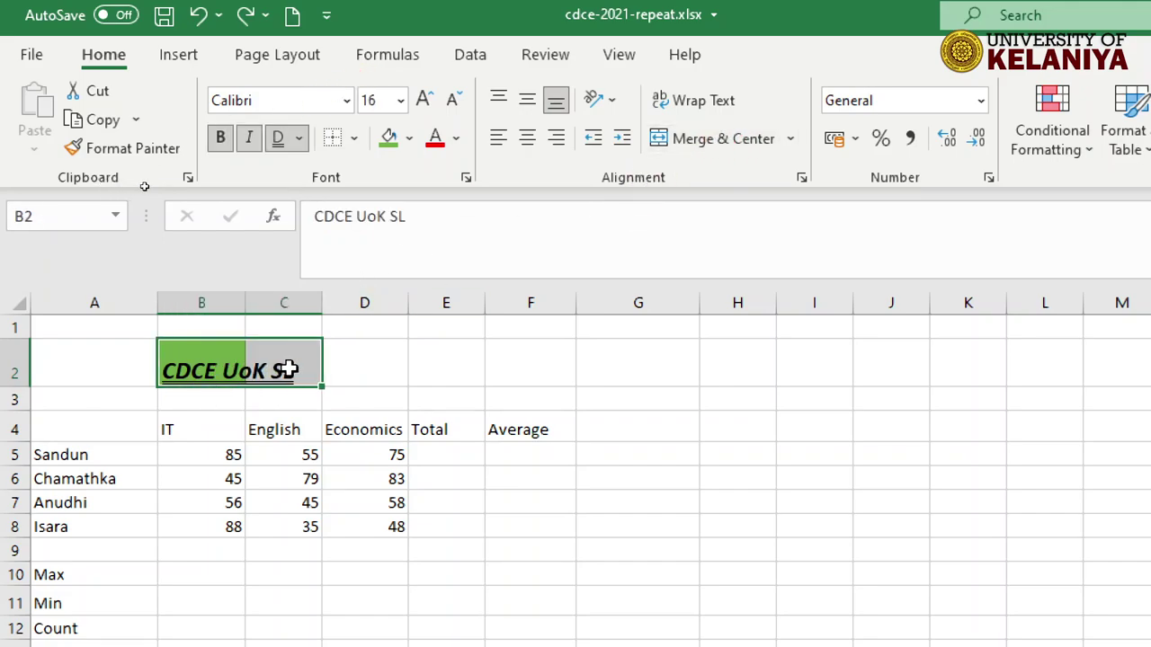
{"action": "left_click", "coordinate": [726, 151]}
{"action": "left_click", "coordinate": [360, 457]}
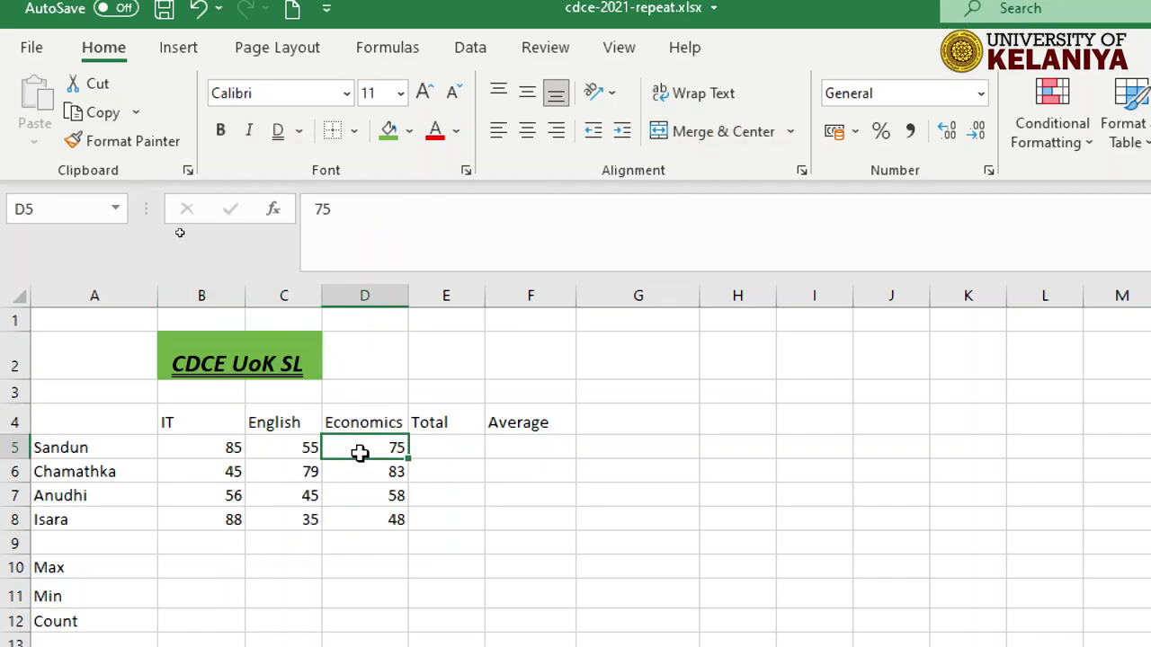
{"action": "left_click", "coordinate": [268, 358]}
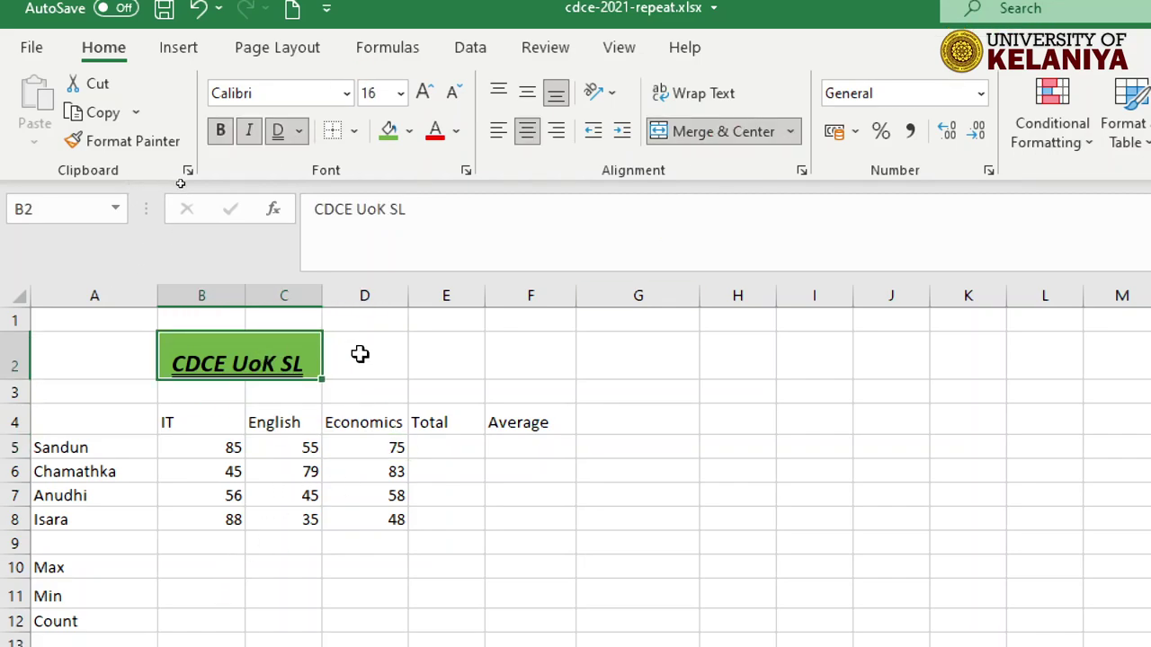
Step: Merge the empty cells D2 through F2 into a single cell
{"action": "left_click", "coordinate": [401, 357]}
{"action": "left_click_drag", "start_coordinate": [381, 357], "coordinate": [490, 366]}
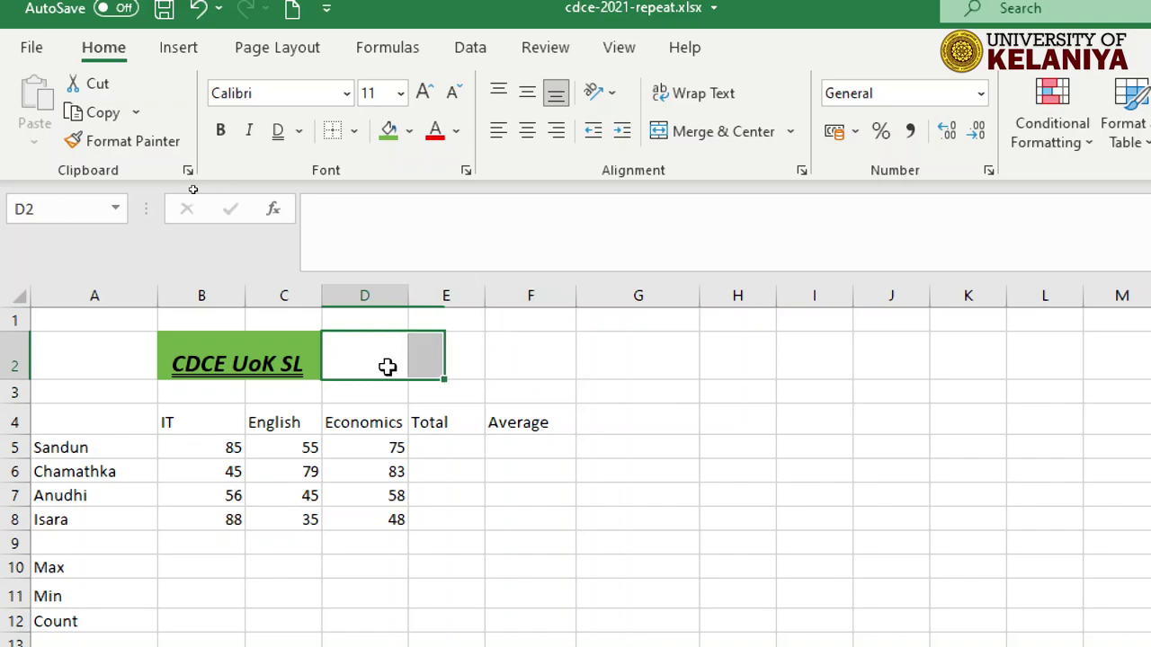
{"action": "left_click_drag", "start_coordinate": [490, 366], "coordinate": [514, 362]}
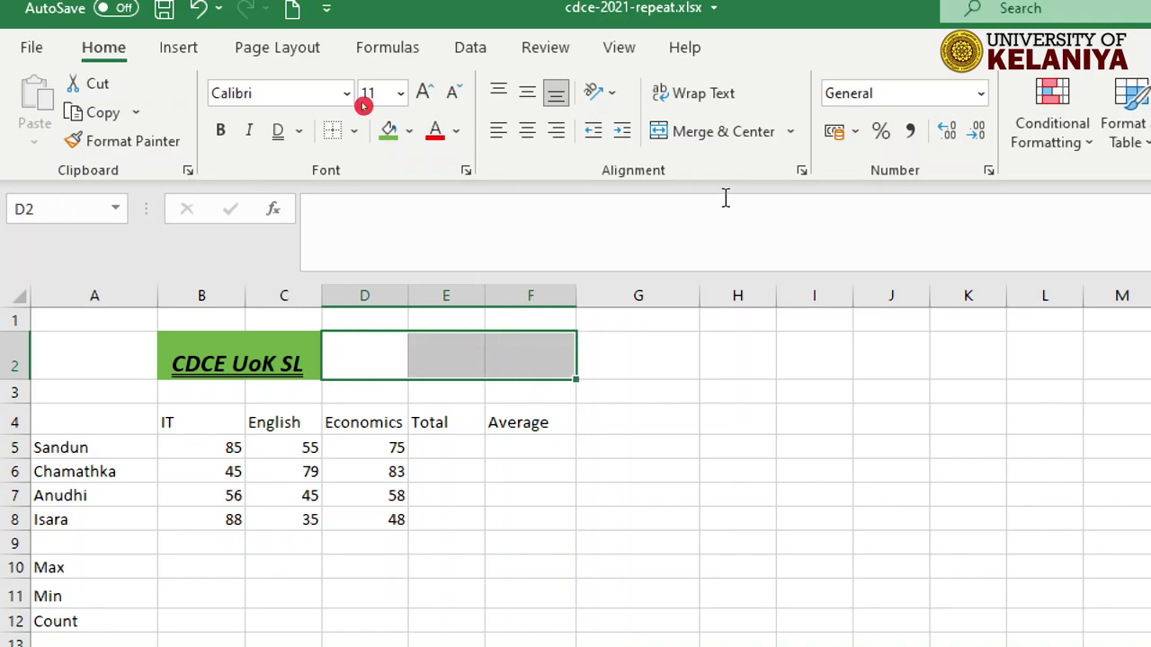
{"action": "left_click", "coordinate": [737, 135]}
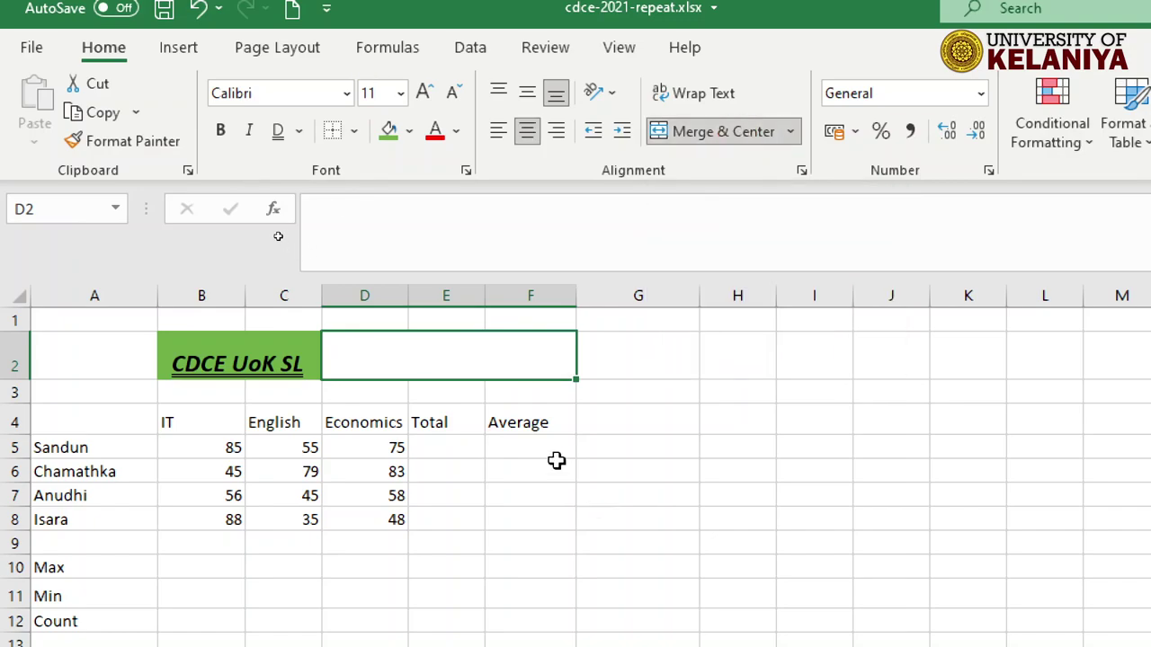
{"action": "left_click", "coordinate": [557, 462]}
{"action": "left_click", "coordinate": [419, 348]}
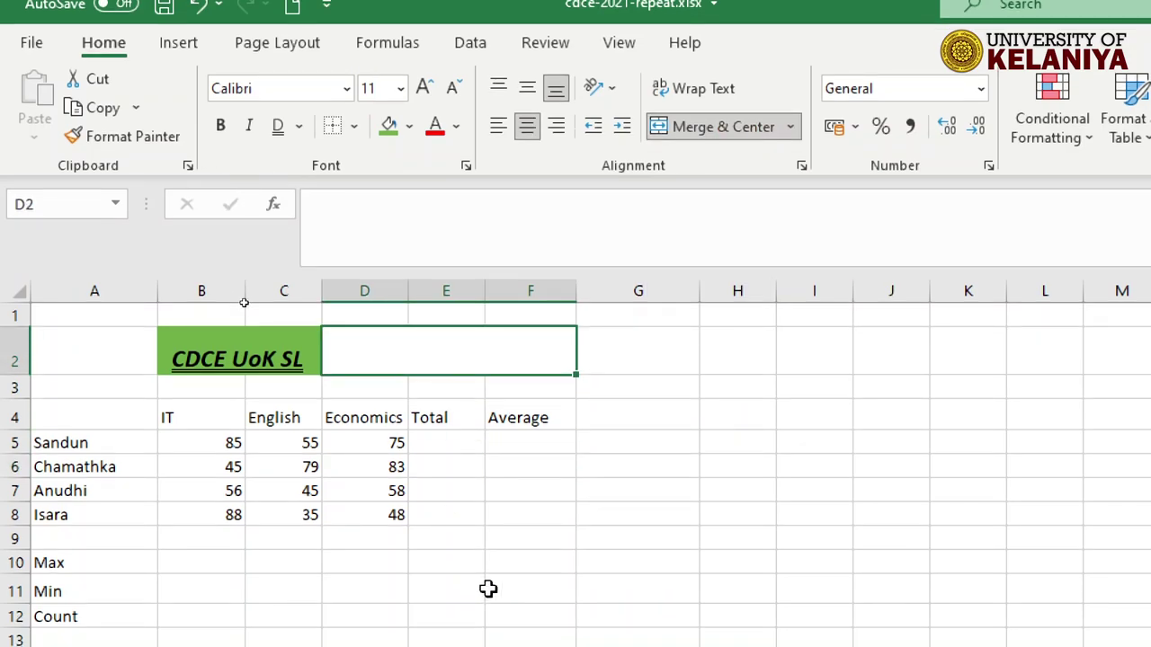
{"action": "left_click", "coordinate": [260, 346]}
{"action": "left_click", "coordinate": [402, 347]}
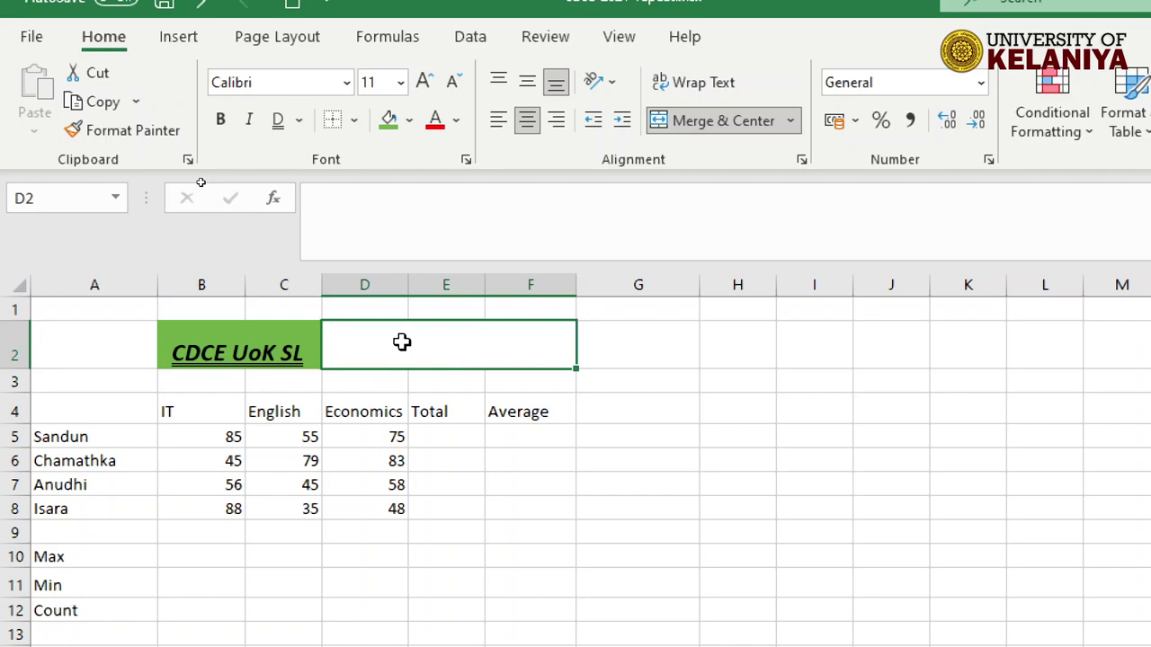
{"action": "left_click", "coordinate": [310, 315]}
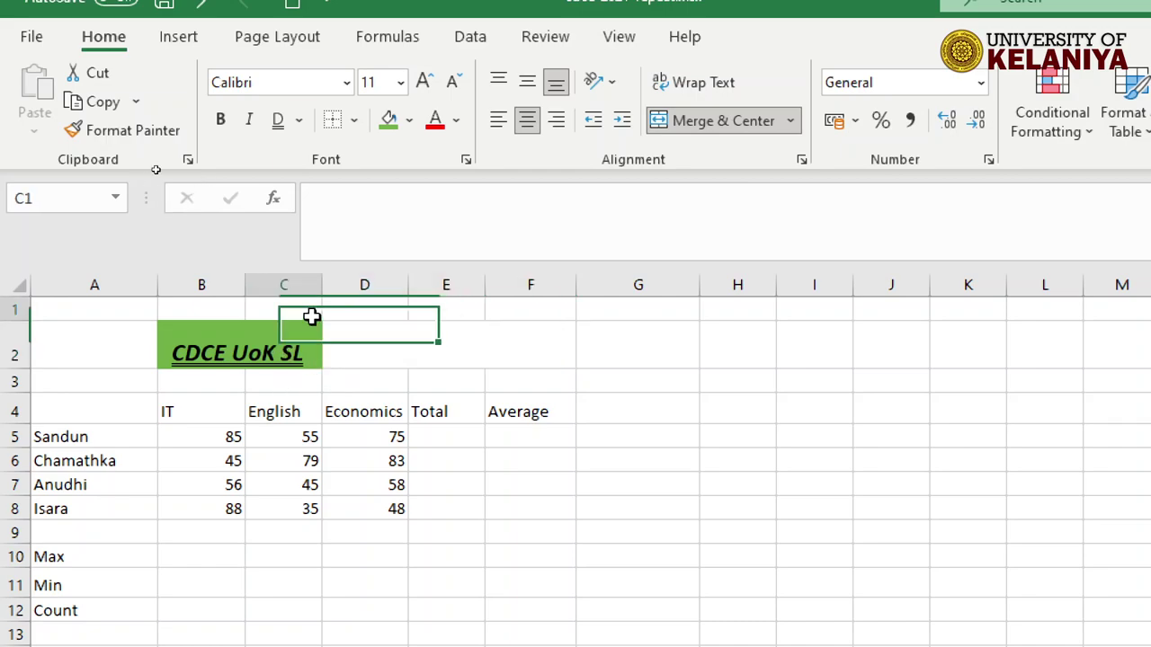
{"action": "left_click", "coordinate": [293, 342]}
{"action": "left_click", "coordinate": [377, 341]}
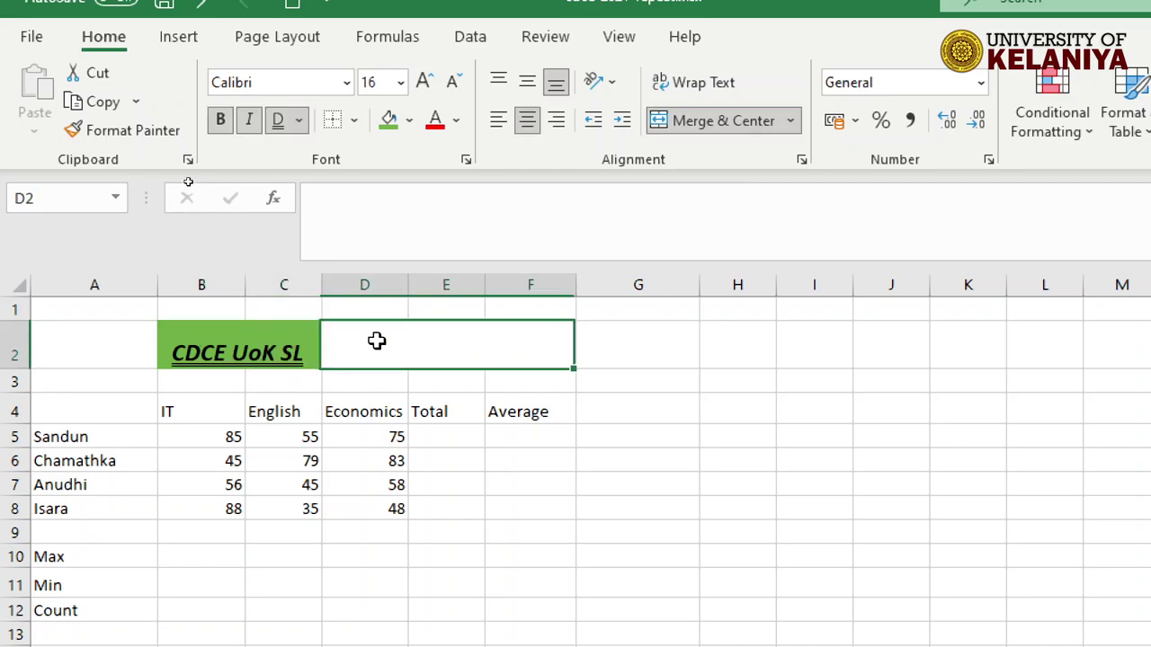
Step: Insert the uok_logo_06.png picture from this device into the sheet
{"action": "left_click", "coordinate": [183, 45]}
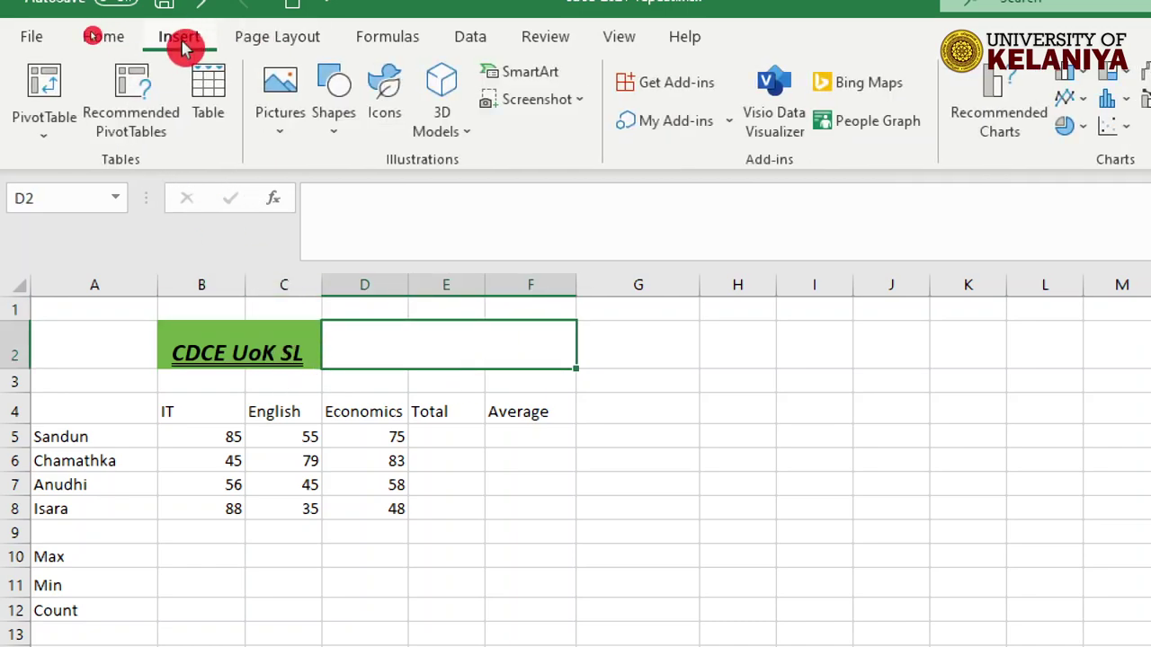
{"action": "left_click", "coordinate": [286, 106]}
{"action": "left_click", "coordinate": [331, 204]}
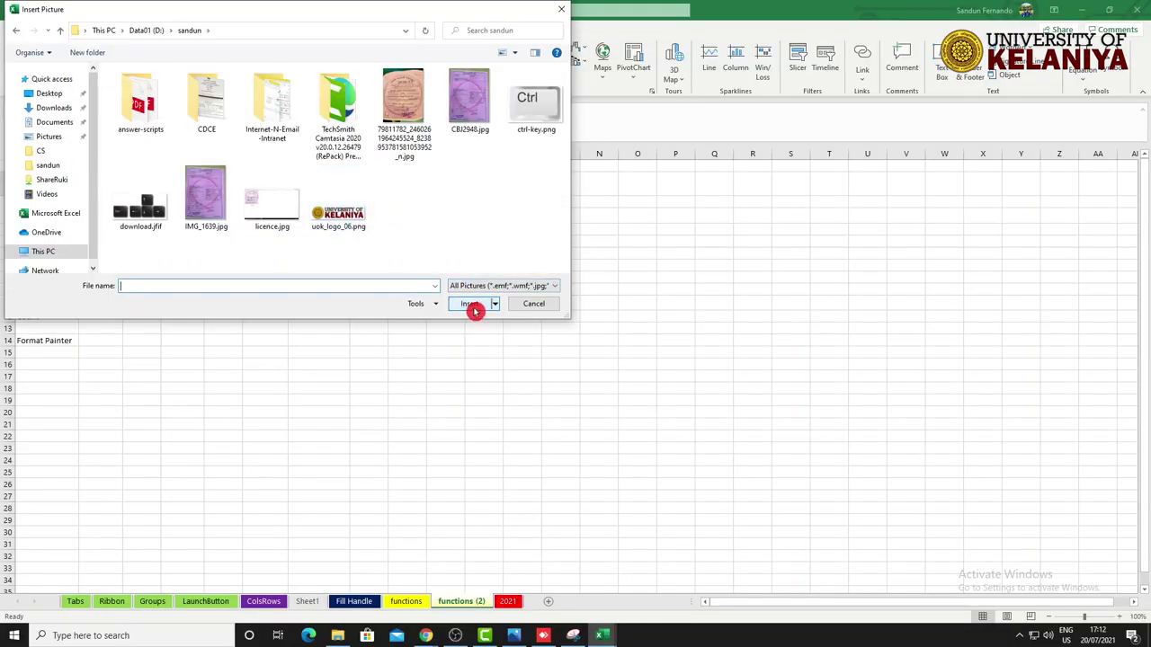
{"action": "left_click", "coordinate": [338, 214]}
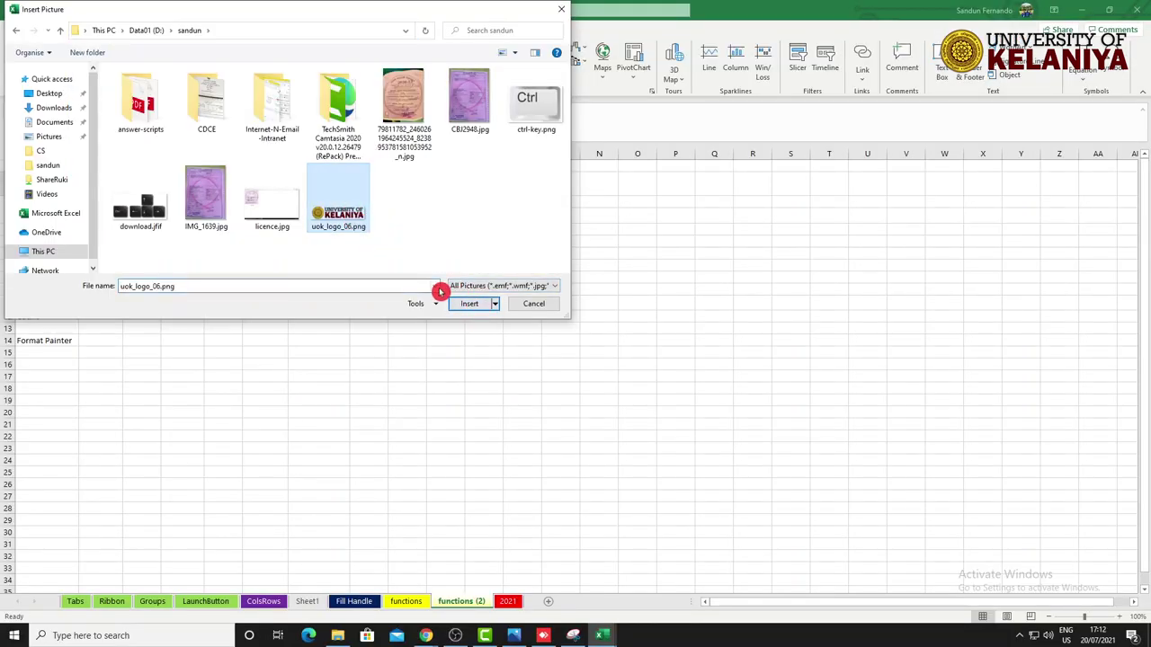
{"action": "left_click", "coordinate": [464, 304]}
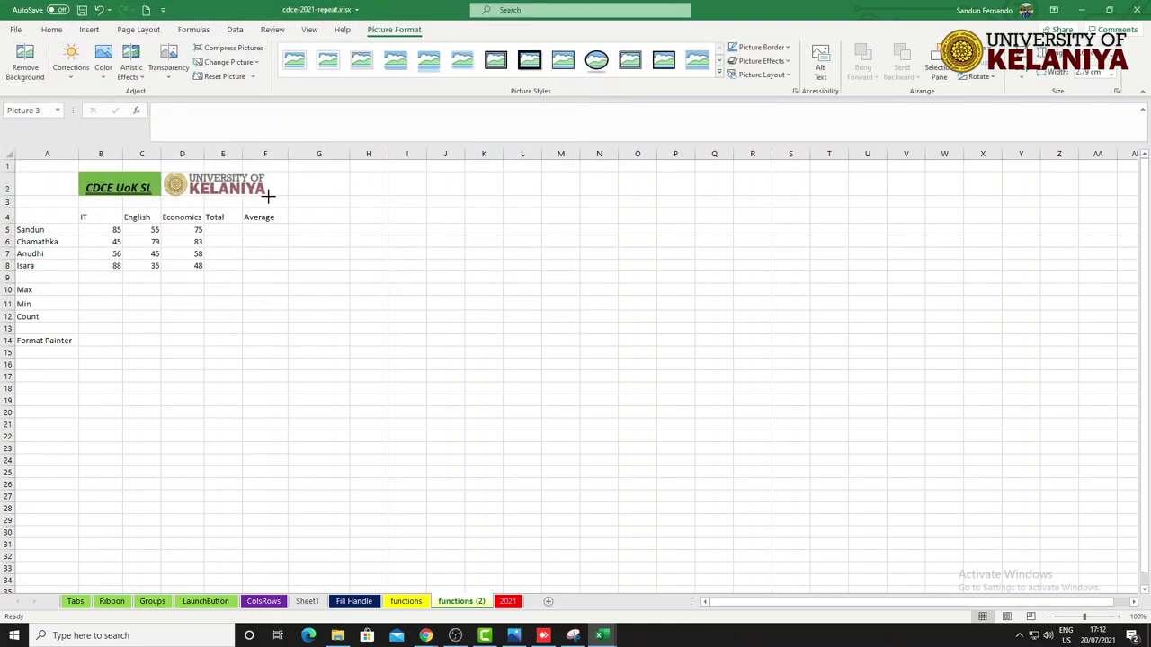
Step: Enlarge the logo to fill the space beside the title in row 2
{"action": "left_click_drag", "start_coordinate": [227, 186], "coordinate": [268, 197]}
{"action": "left_click", "coordinate": [346, 225]}
{"action": "left_click", "coordinate": [272, 333]}
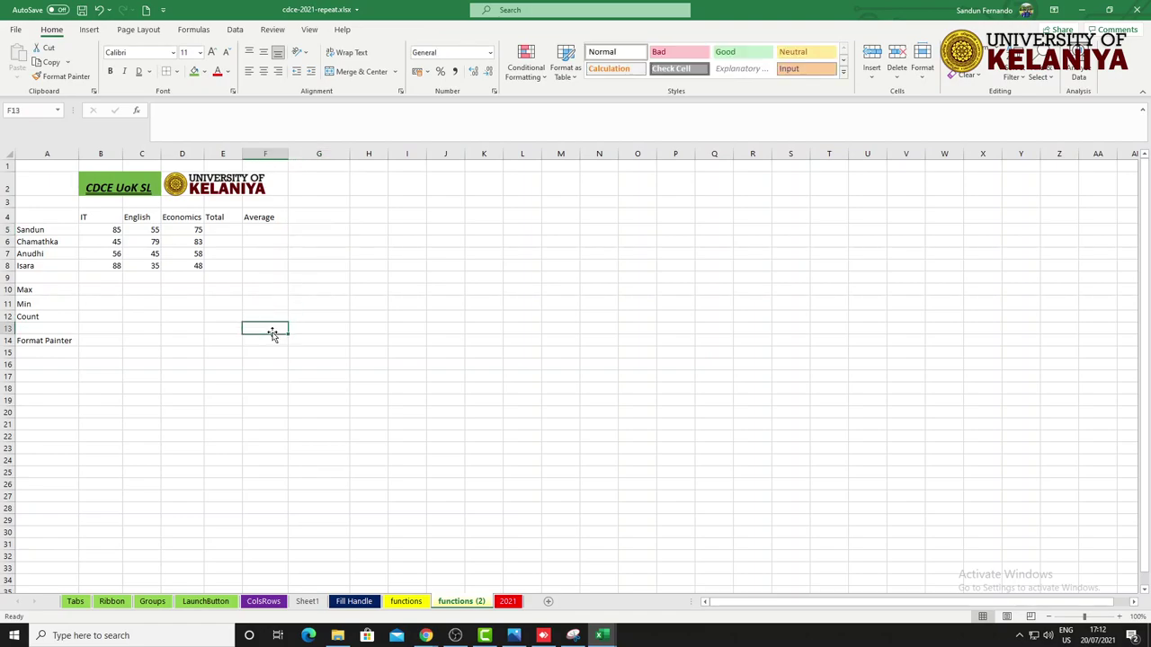
{"action": "left_click", "coordinate": [407, 602]}
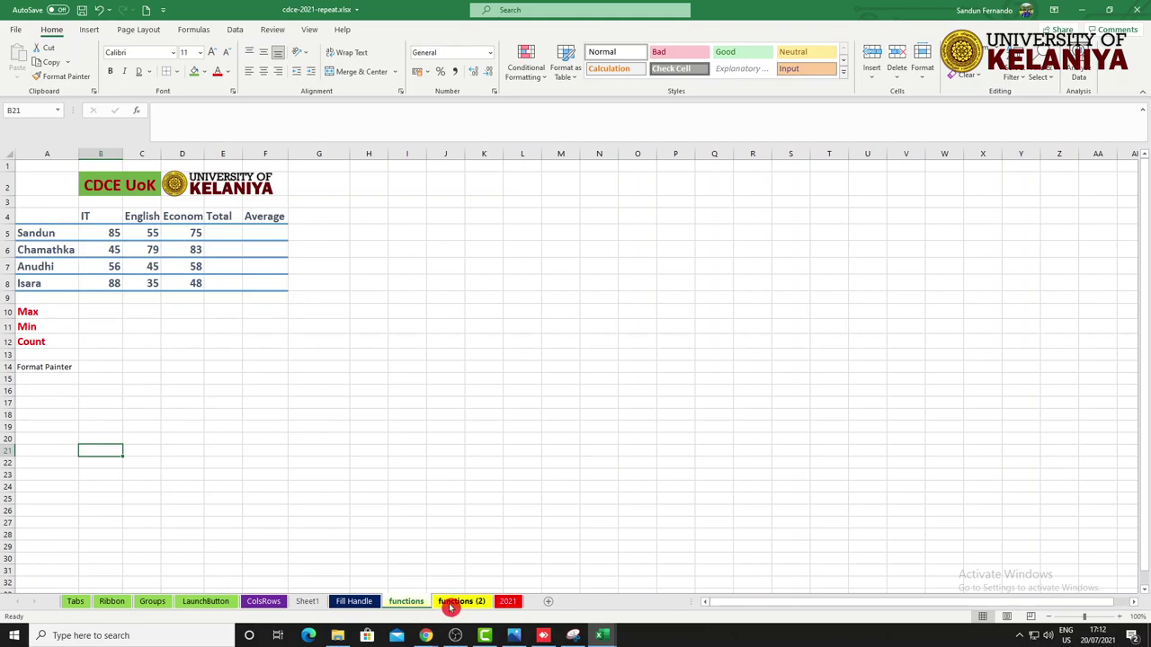
{"action": "left_click", "coordinate": [445, 605]}
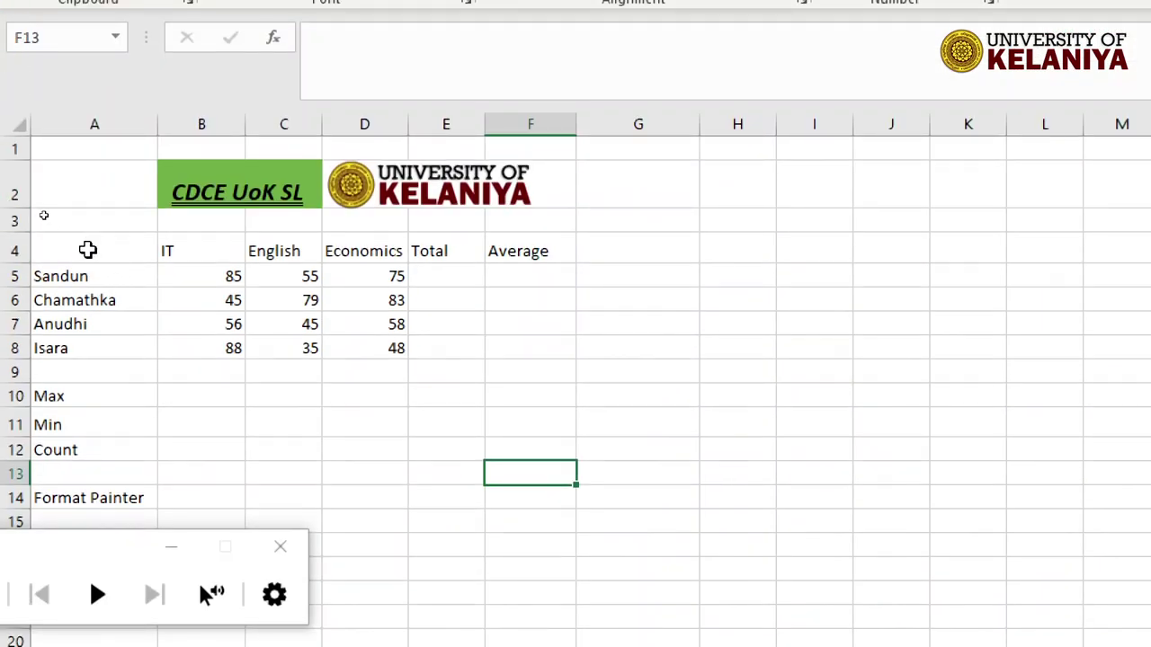
{"action": "left_click", "coordinate": [27, 217]}
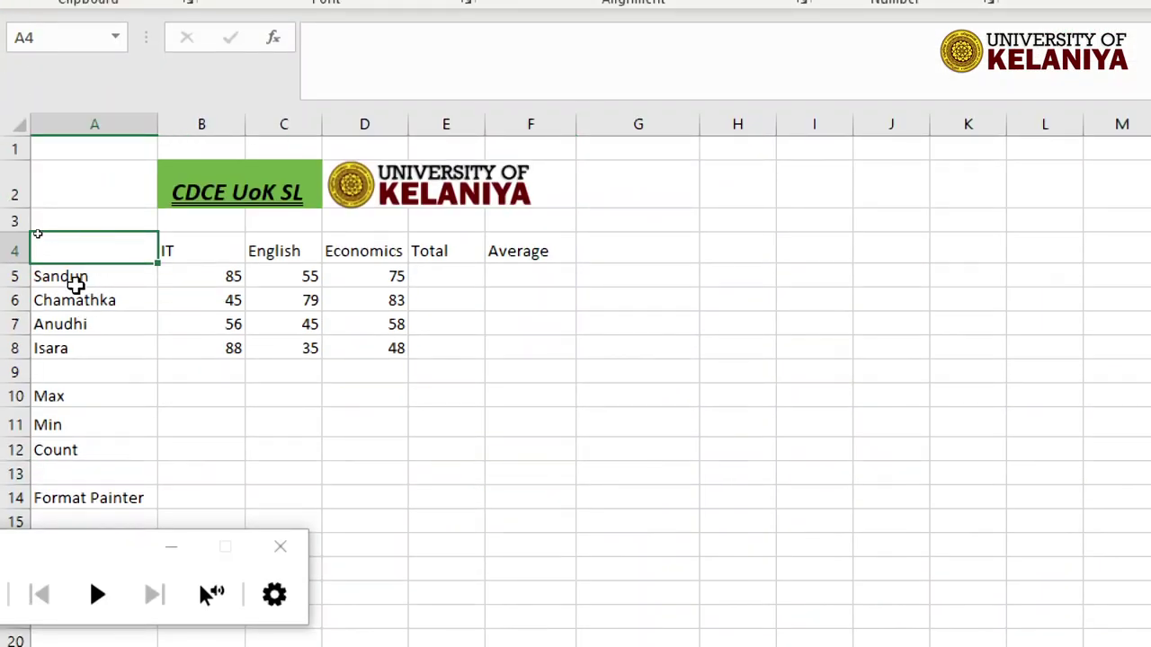
{"action": "left_click", "coordinate": [75, 280]}
{"action": "left_click", "coordinate": [83, 304]}
{"action": "left_click", "coordinate": [87, 350]}
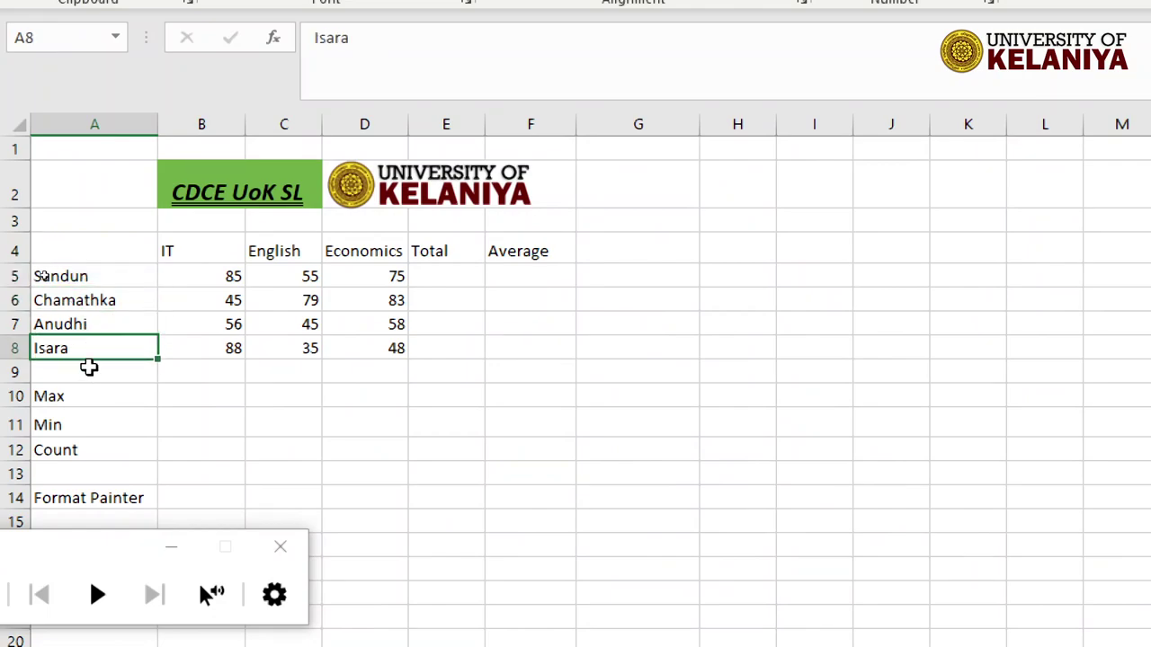
{"action": "left_click", "coordinate": [170, 251]}
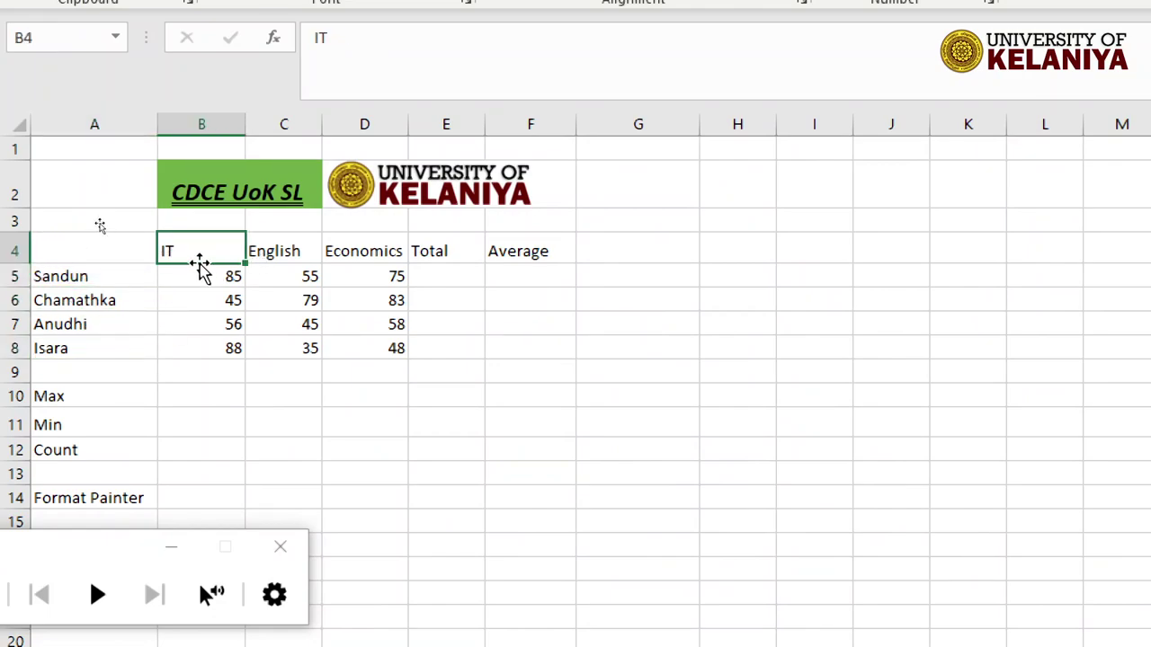
Step: Review the table headers and labels, then clear the Format Painter note in A14
{"action": "left_click", "coordinate": [296, 249]}
{"action": "left_click", "coordinate": [379, 251]}
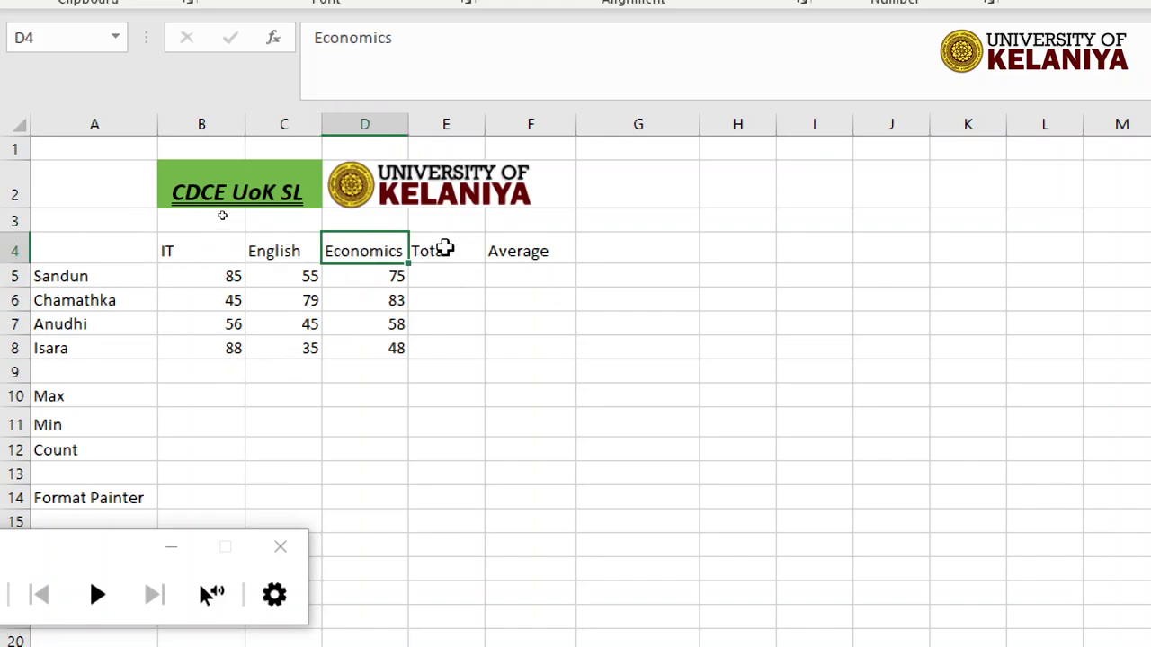
{"action": "left_click", "coordinate": [171, 251]}
{"action": "left_click", "coordinate": [290, 253]}
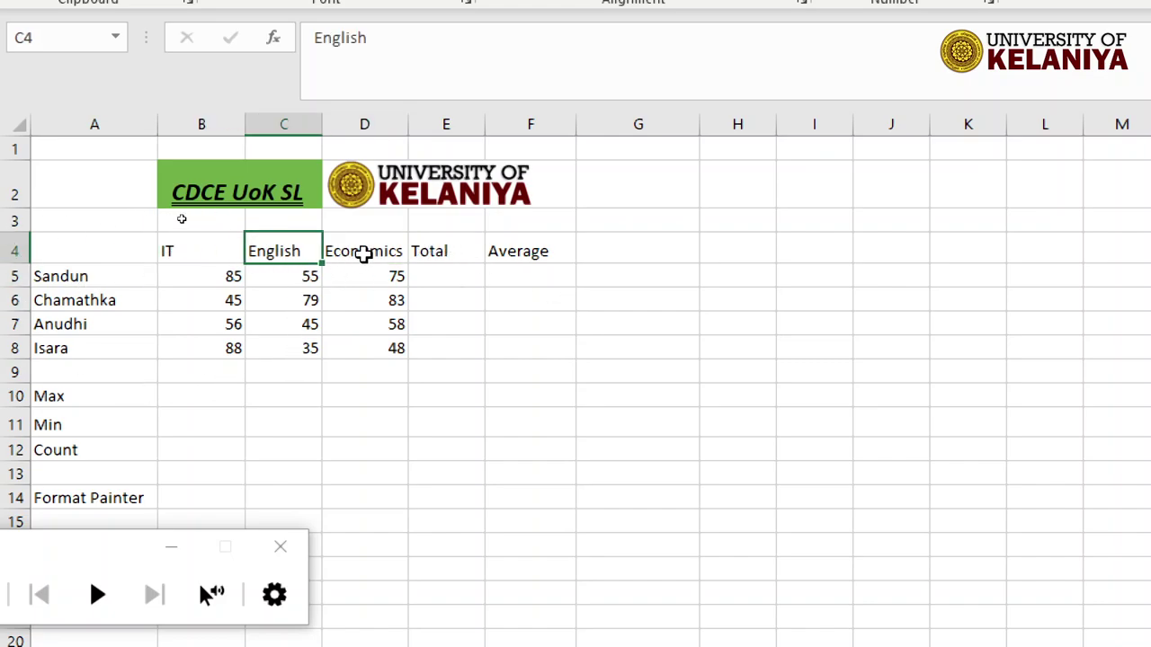
{"action": "left_click", "coordinate": [362, 250]}
{"action": "left_click", "coordinate": [449, 253]}
{"action": "left_click", "coordinate": [535, 252]}
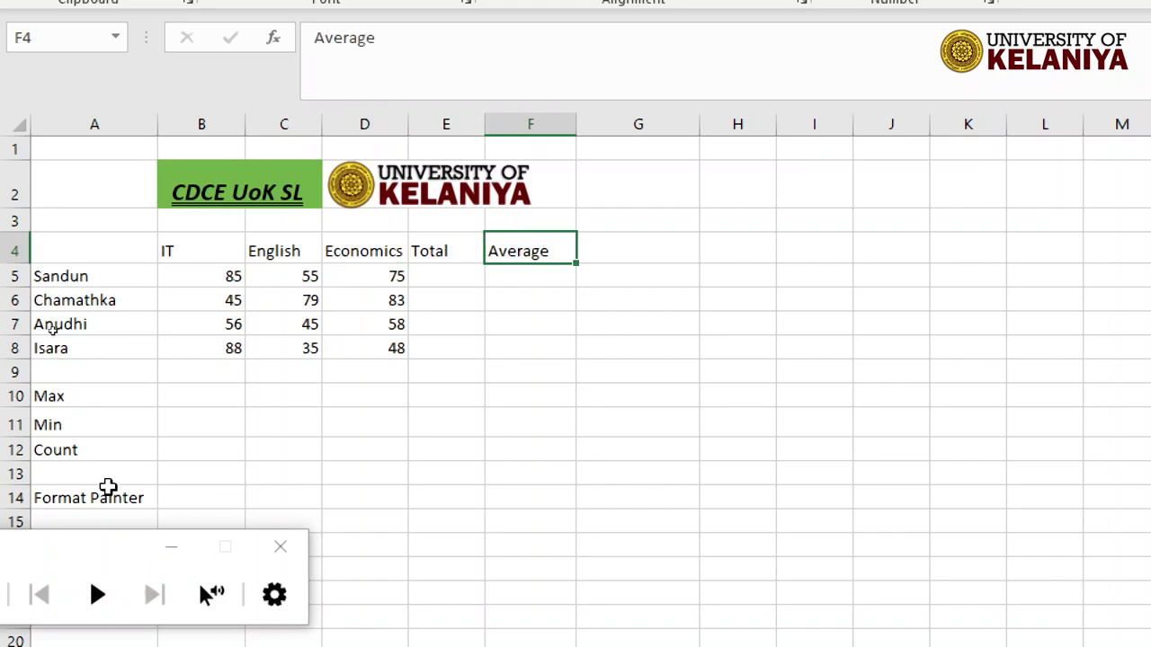
{"action": "left_click", "coordinate": [90, 393]}
{"action": "left_click", "coordinate": [89, 428]}
{"action": "left_click", "coordinate": [86, 464]}
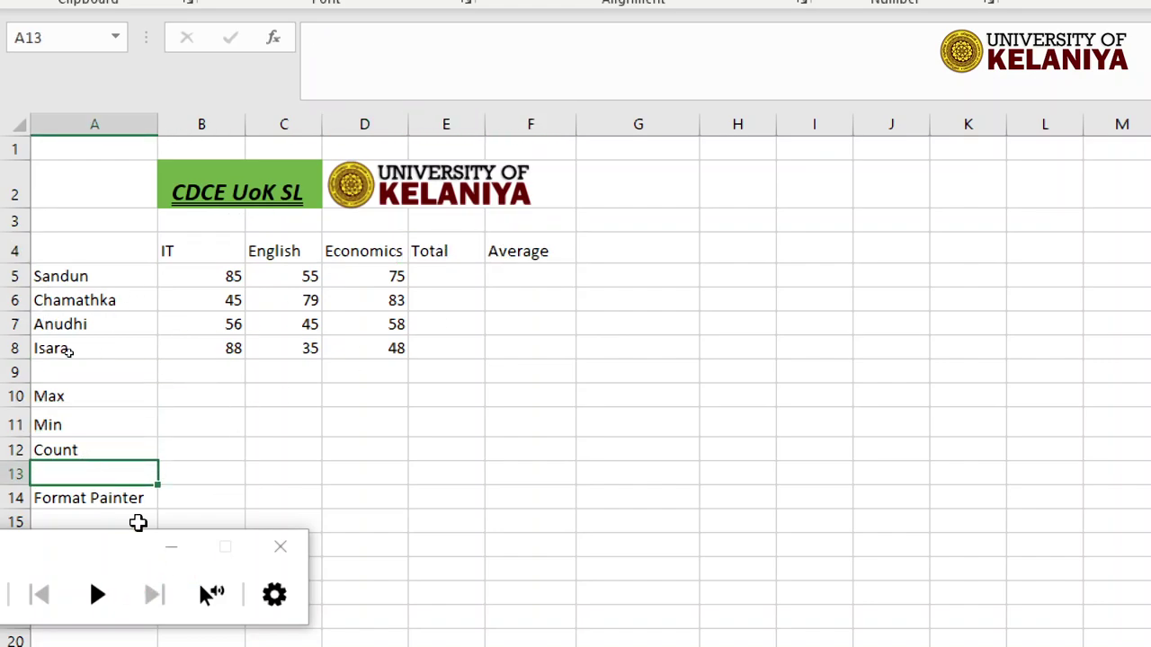
{"action": "left_click", "coordinate": [116, 506]}
{"action": "key", "text": "BackSpace"}
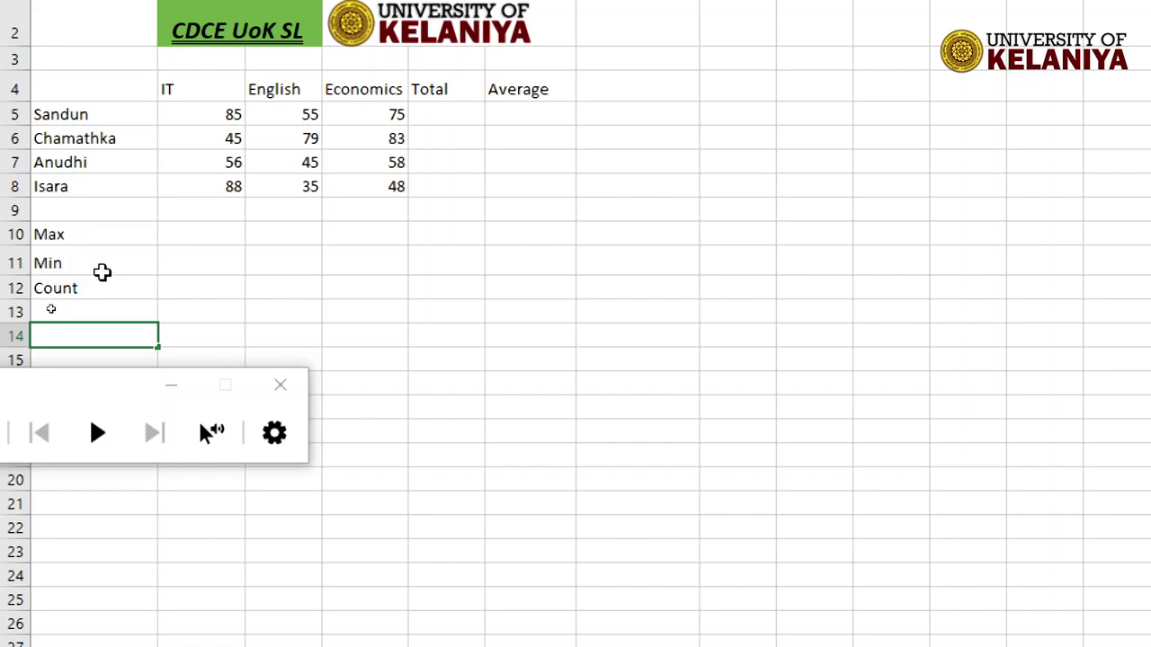
Step: Clear the Max, Min and Count labels from column A
{"action": "left_click", "coordinate": [94, 265]}
{"action": "left_click", "coordinate": [79, 239]}
{"action": "key", "text": "BackSpace"}
{"action": "left_click", "coordinate": [82, 265]}
{"action": "key", "text": "BackSpace"}
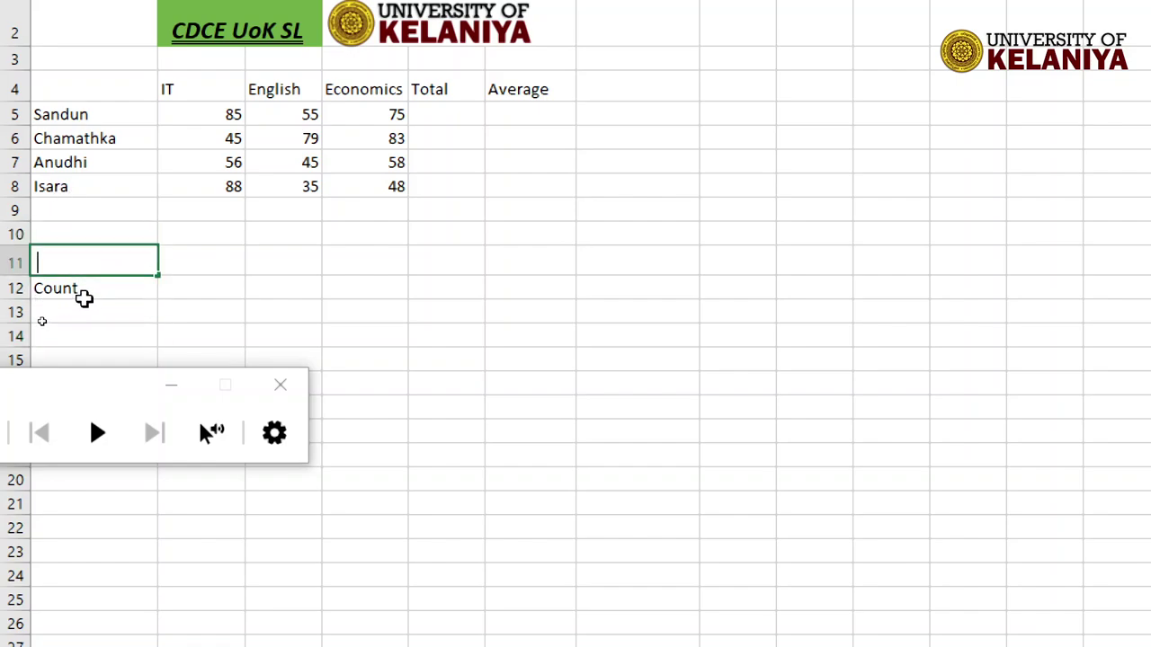
{"action": "left_click", "coordinate": [84, 297]}
{"action": "key", "text": "BackSpace"}
{"action": "left_click", "coordinate": [177, 318]}
Step: Clear the Total header in E4 and the Average header in F4
{"action": "left_click", "coordinate": [463, 61]}
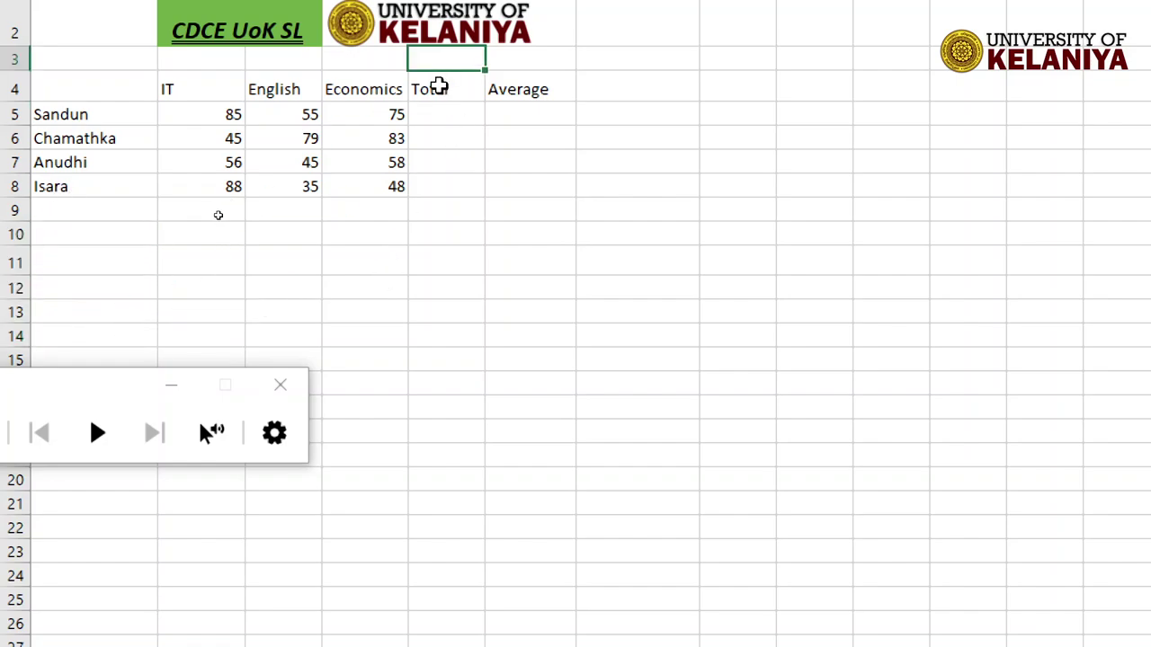
{"action": "left_click", "coordinate": [445, 90]}
{"action": "key", "text": "BackSpace"}
{"action": "left_click", "coordinate": [517, 90]}
{"action": "key", "text": "BackSpace"}
{"action": "left_click", "coordinate": [531, 186]}
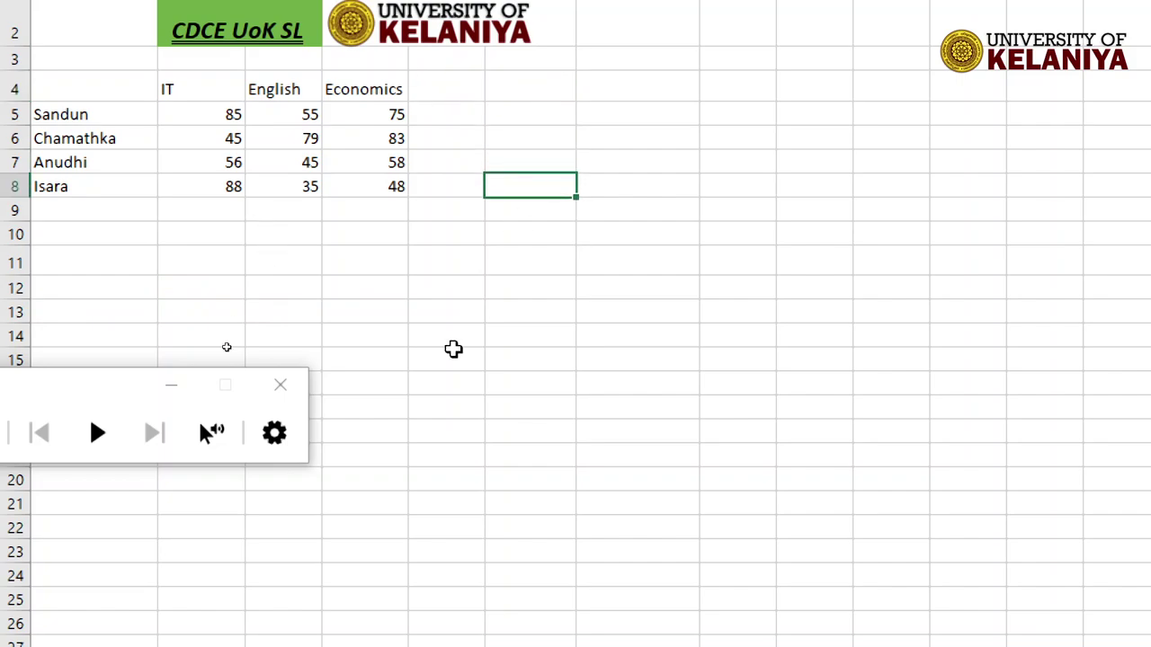
Step: Select A4:D8, covering the names with IT, English and Economics marks
{"action": "left_click_drag", "start_coordinate": [98, 126], "coordinate": [385, 215]}
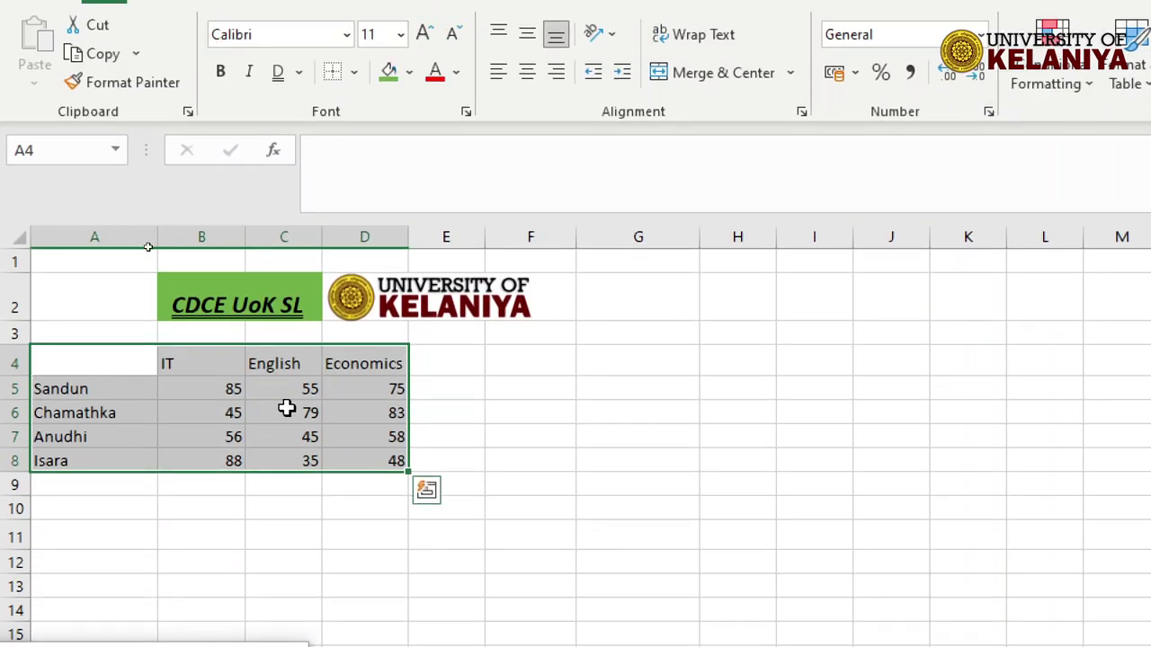
{"action": "left_click", "coordinate": [91, 292]}
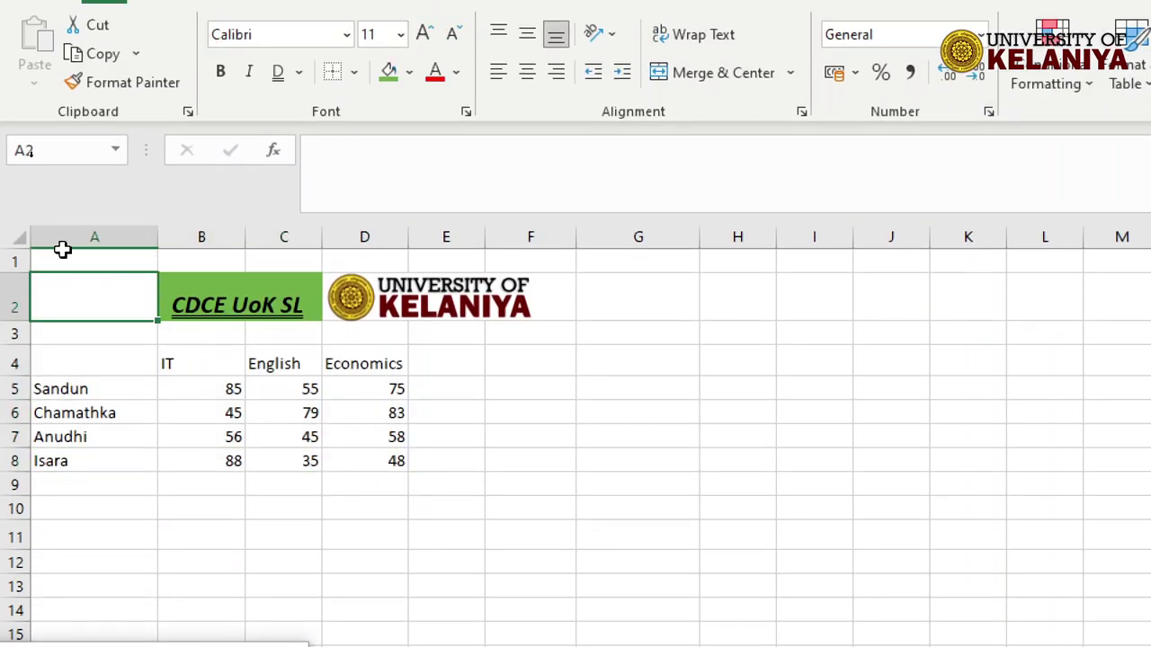
{"action": "left_click", "coordinate": [270, 293]}
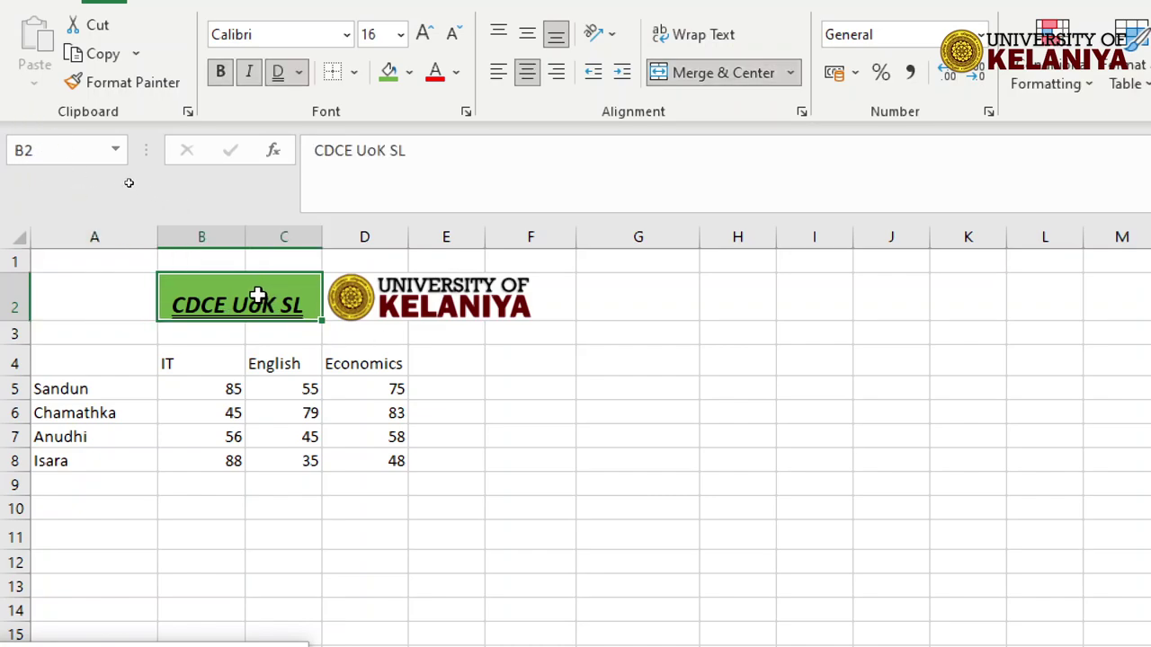
{"action": "left_click", "coordinate": [90, 364]}
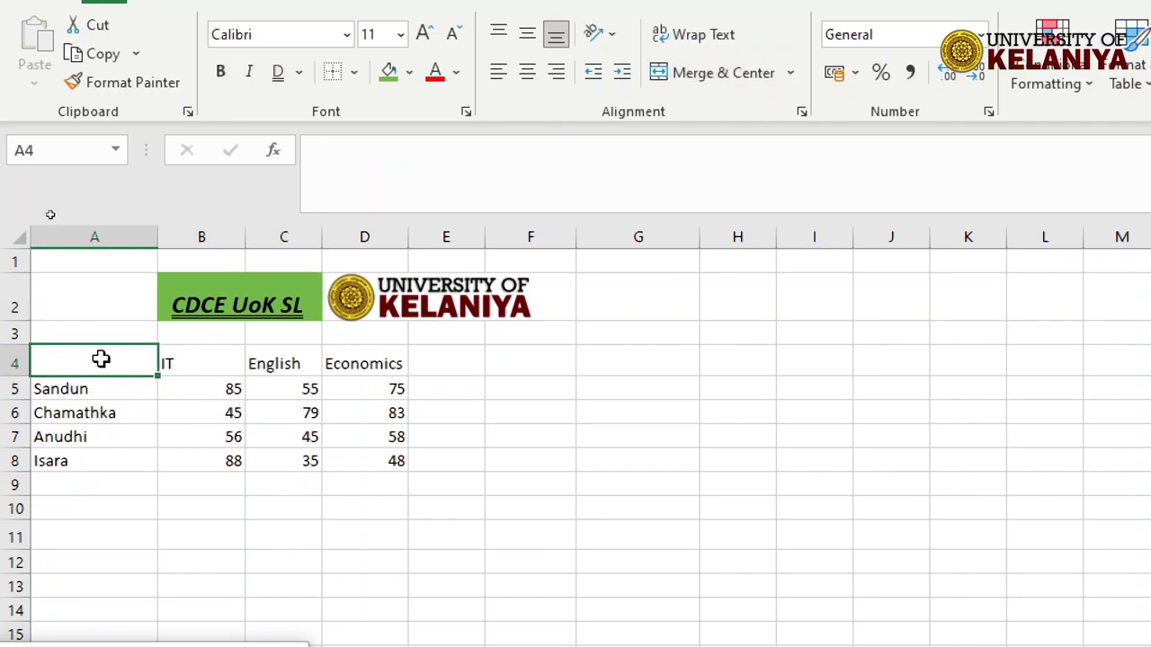
{"action": "left_click_drag", "start_coordinate": [104, 358], "coordinate": [491, 362]}
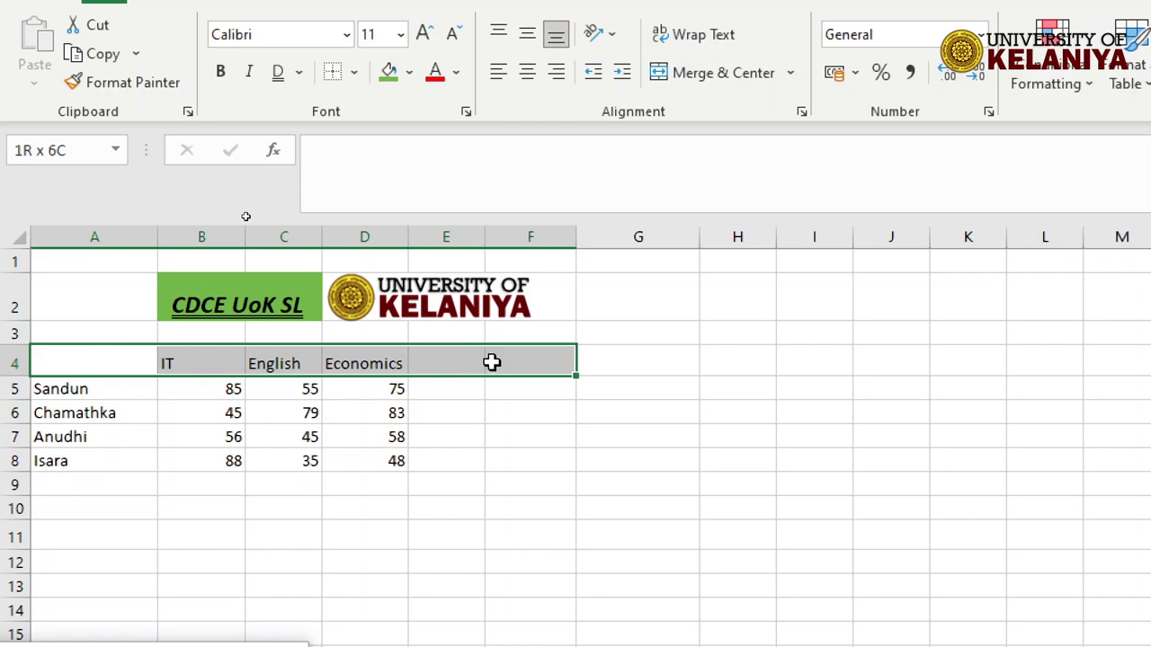
{"action": "left_click_drag", "start_coordinate": [492, 362], "coordinate": [483, 558]}
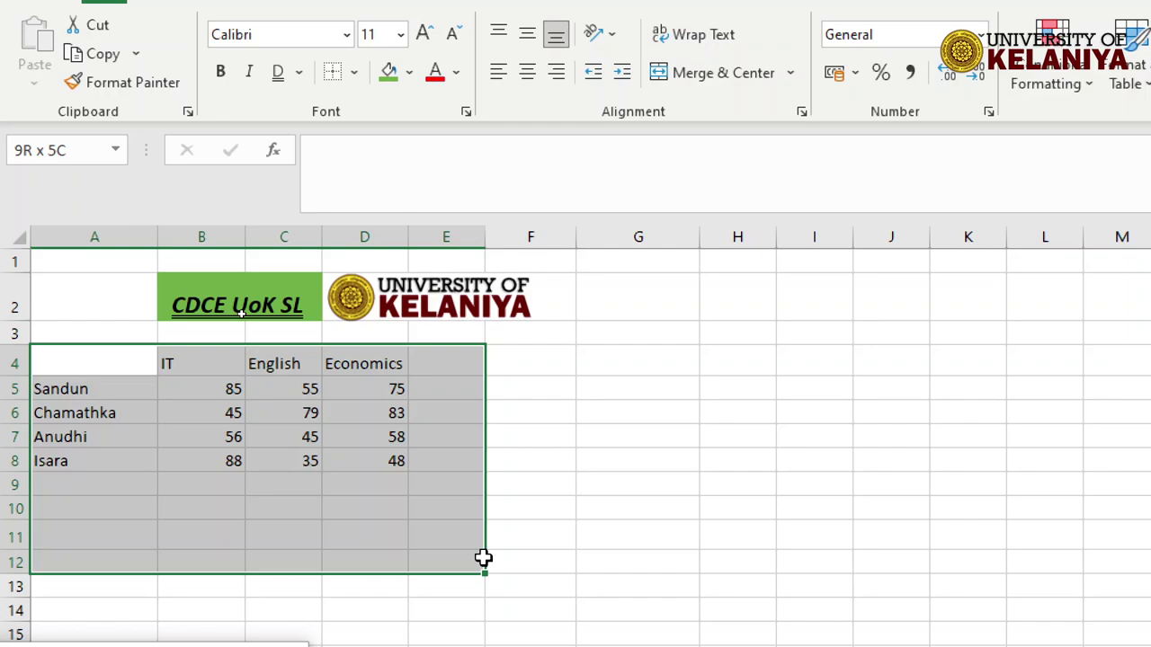
{"action": "left_click_drag", "start_coordinate": [483, 558], "coordinate": [483, 560]}
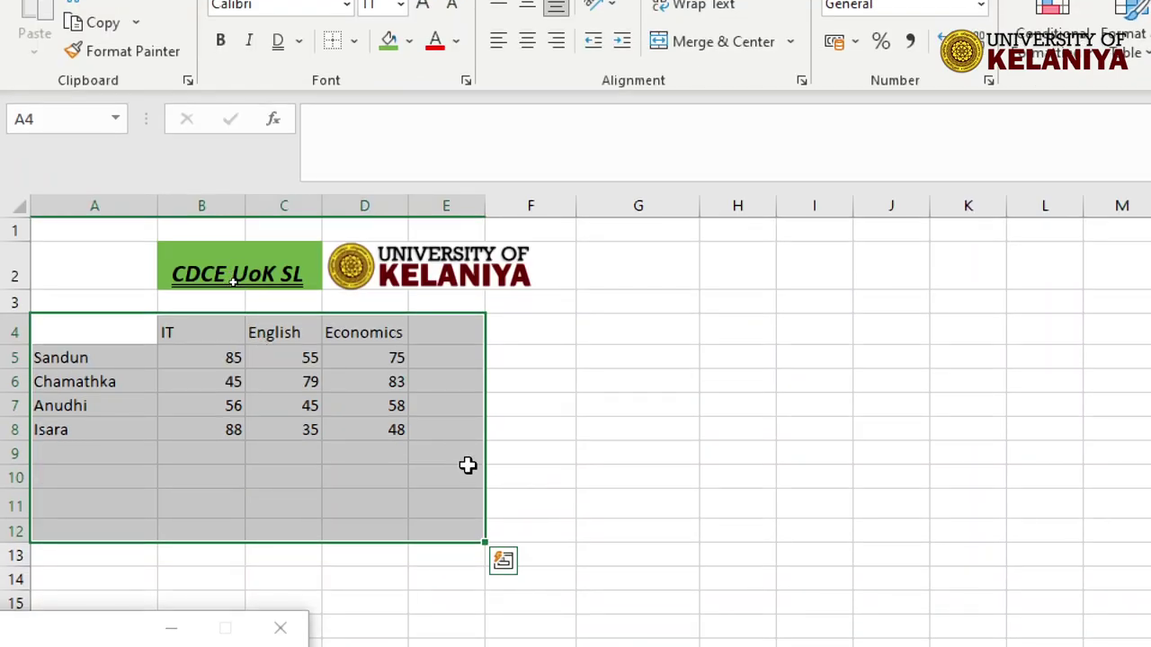
{"action": "left_click_drag", "start_coordinate": [466, 552], "coordinate": [395, 549]}
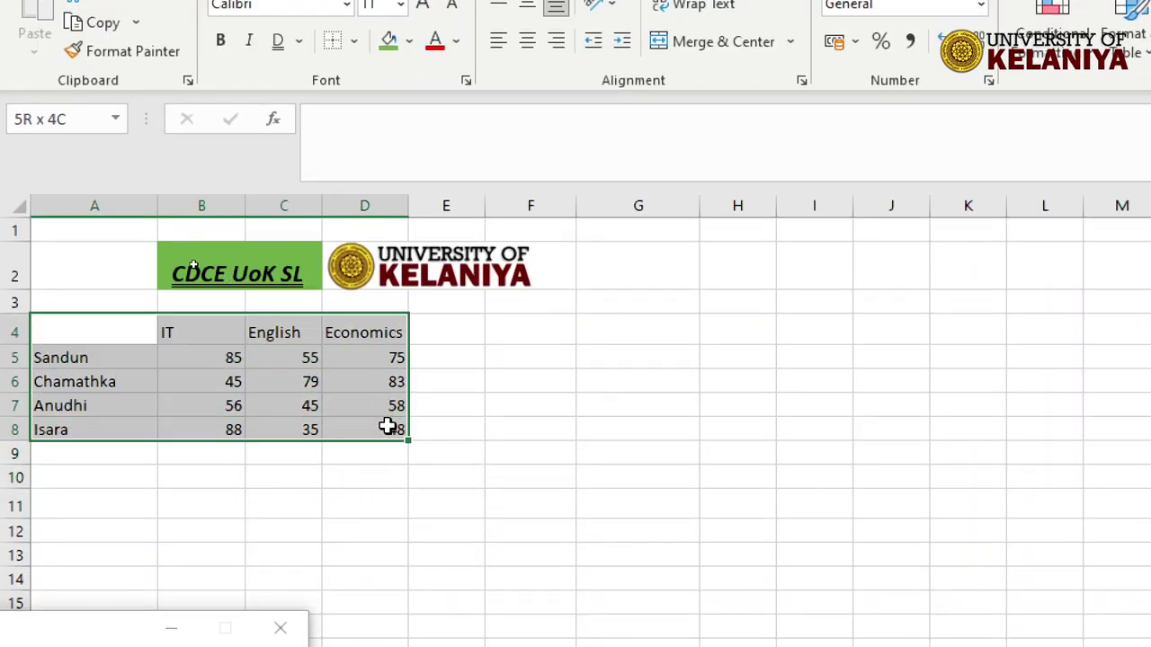
{"action": "left_click_drag", "start_coordinate": [84, 332], "coordinate": [386, 429]}
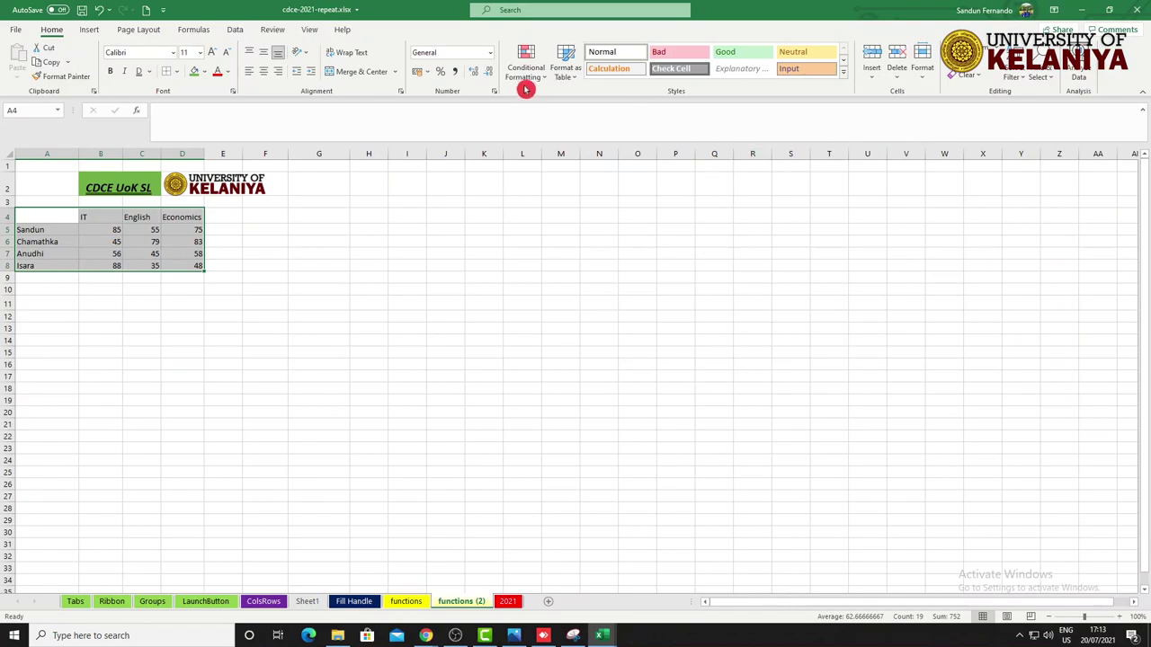
Step: Apply the Heading 1 cell style to A4:D8 and compare it with the functions sheet
{"action": "left_click", "coordinate": [843, 79]}
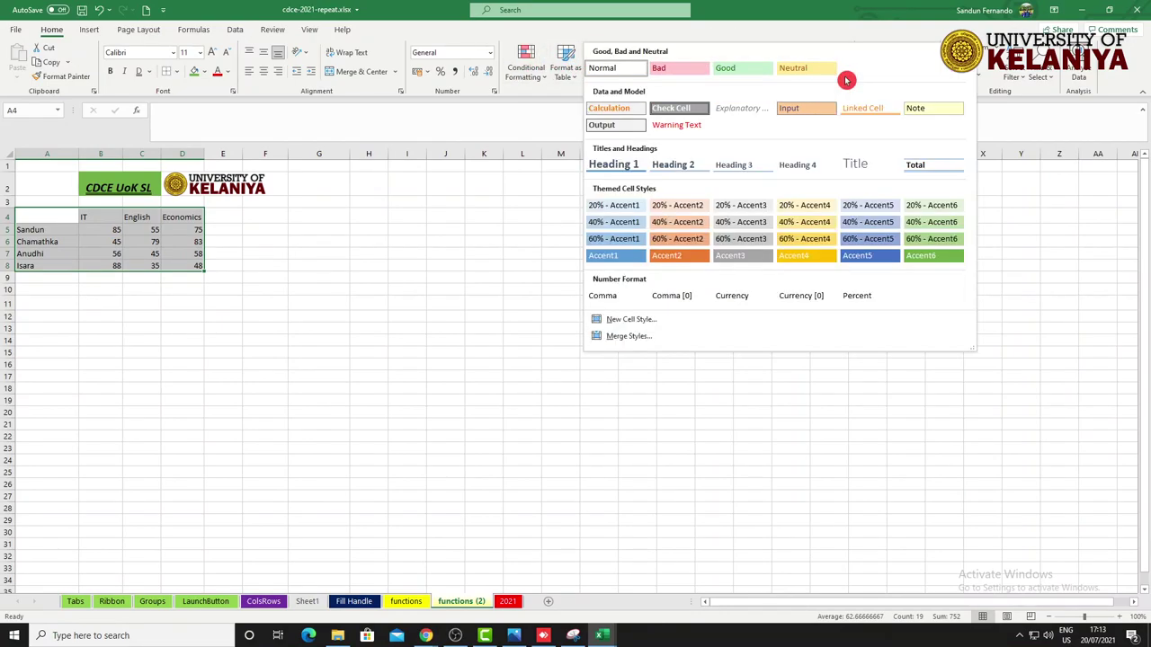
{"action": "left_click", "coordinate": [620, 166]}
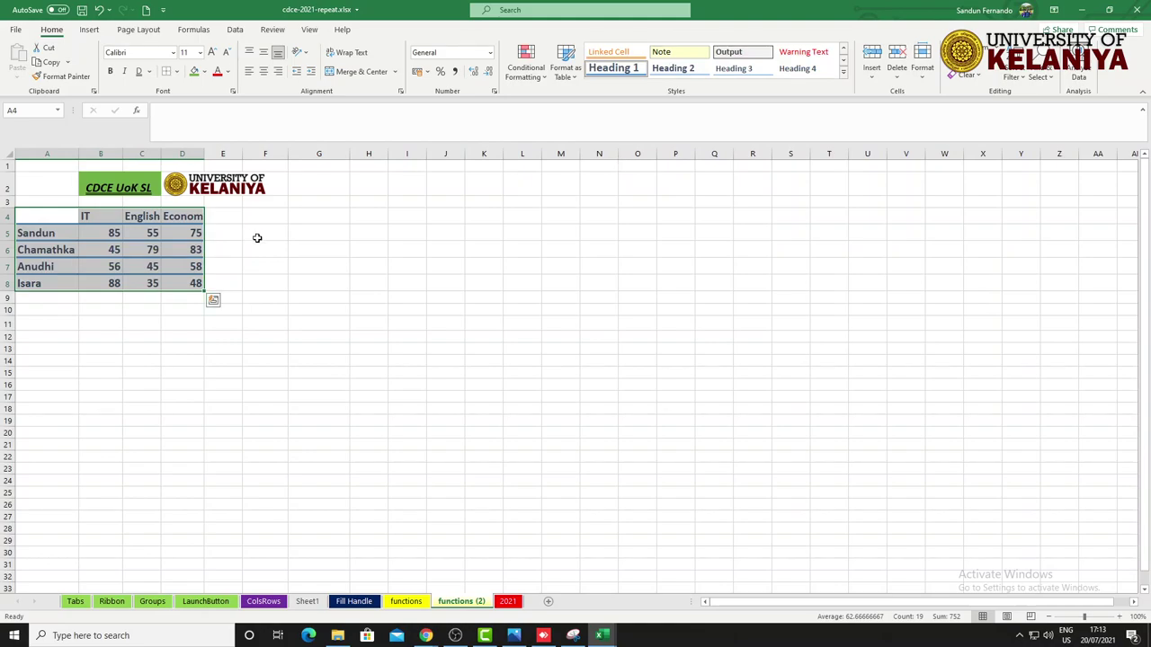
{"action": "left_click", "coordinate": [152, 346]}
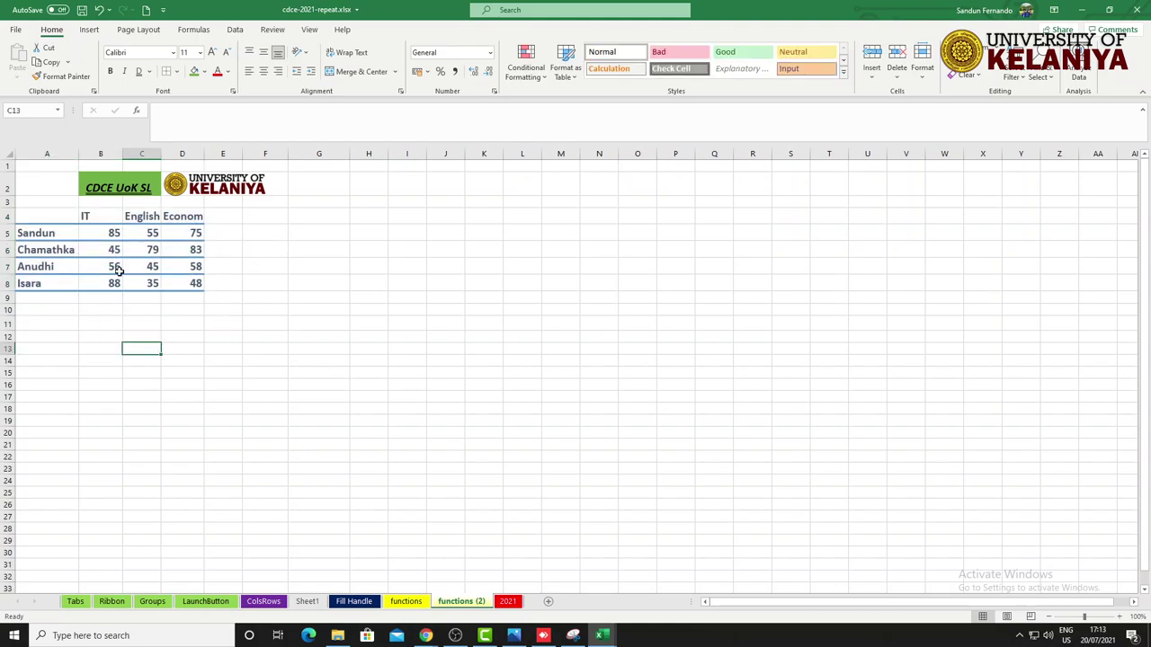
{"action": "left_click", "coordinate": [409, 602]}
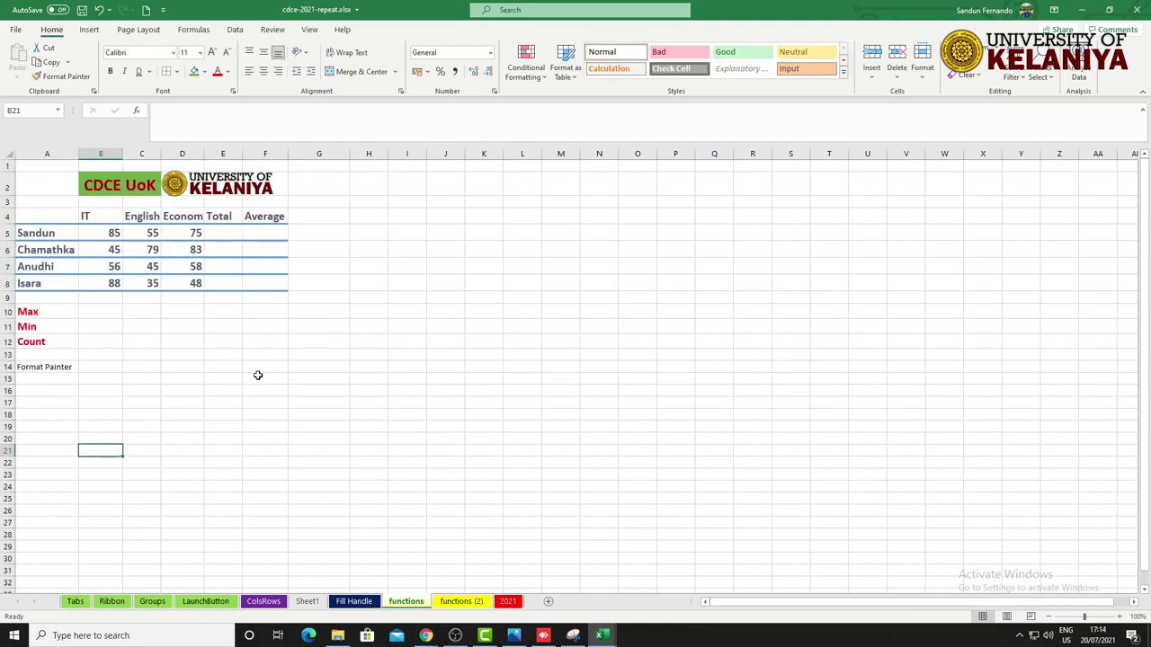
{"action": "left_click", "coordinate": [457, 604]}
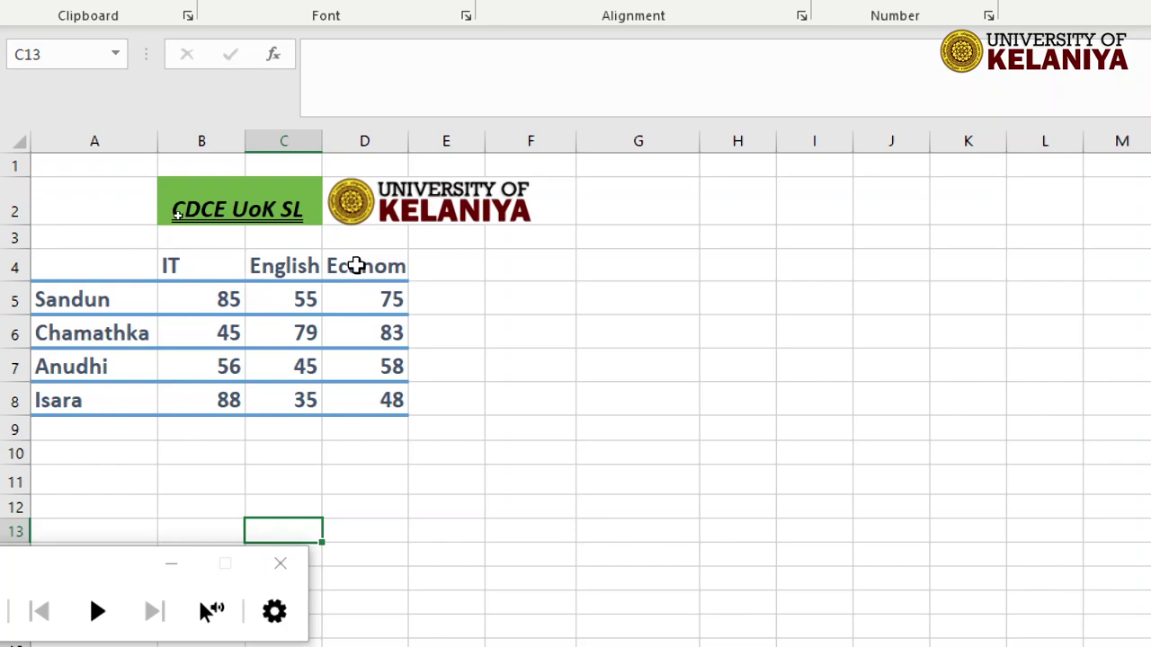
Step: Auto-fit column D so the Economics header in D4 shows in full
{"action": "left_click", "coordinate": [364, 274]}
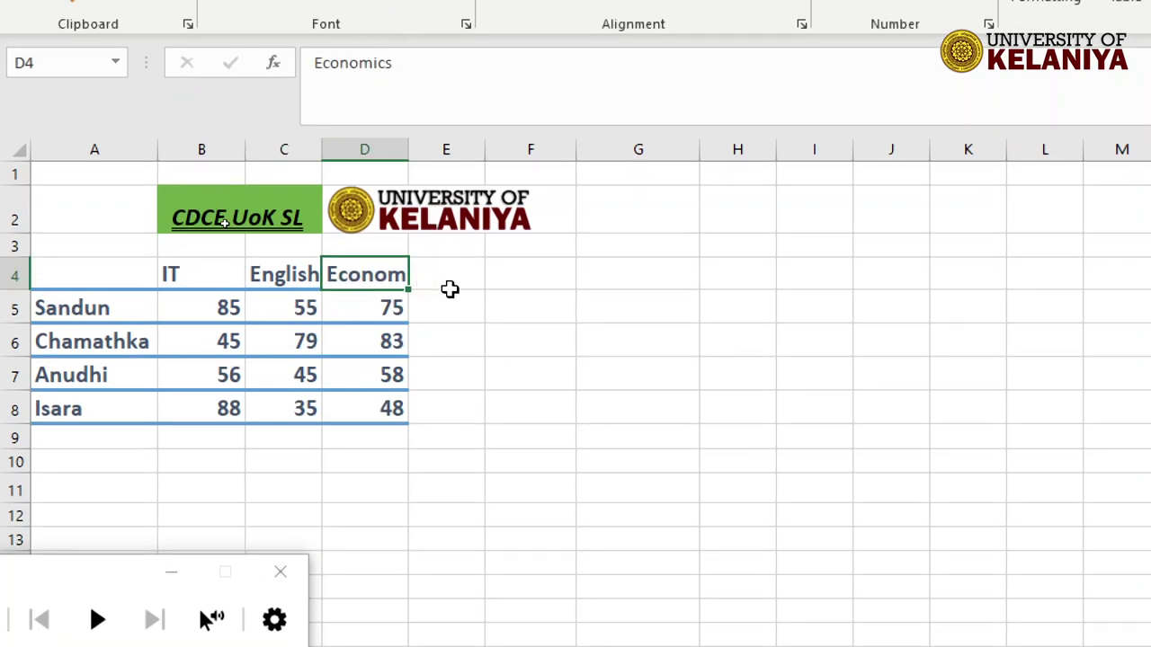
{"action": "left_click", "coordinate": [449, 289]}
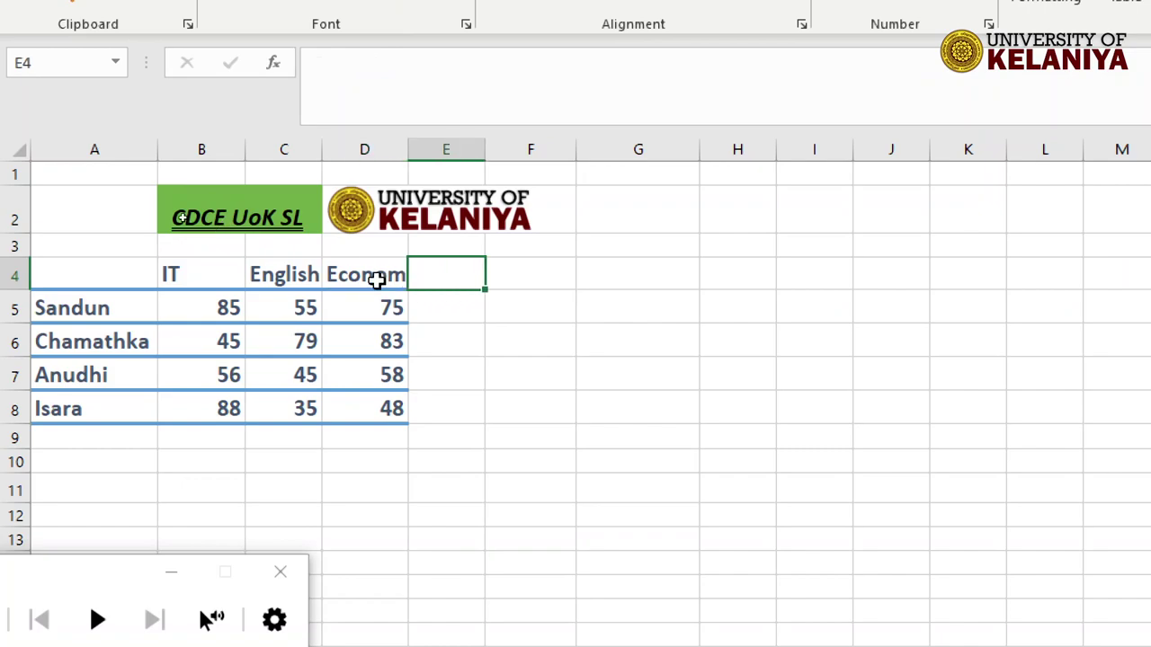
{"action": "left_click", "coordinate": [368, 275]}
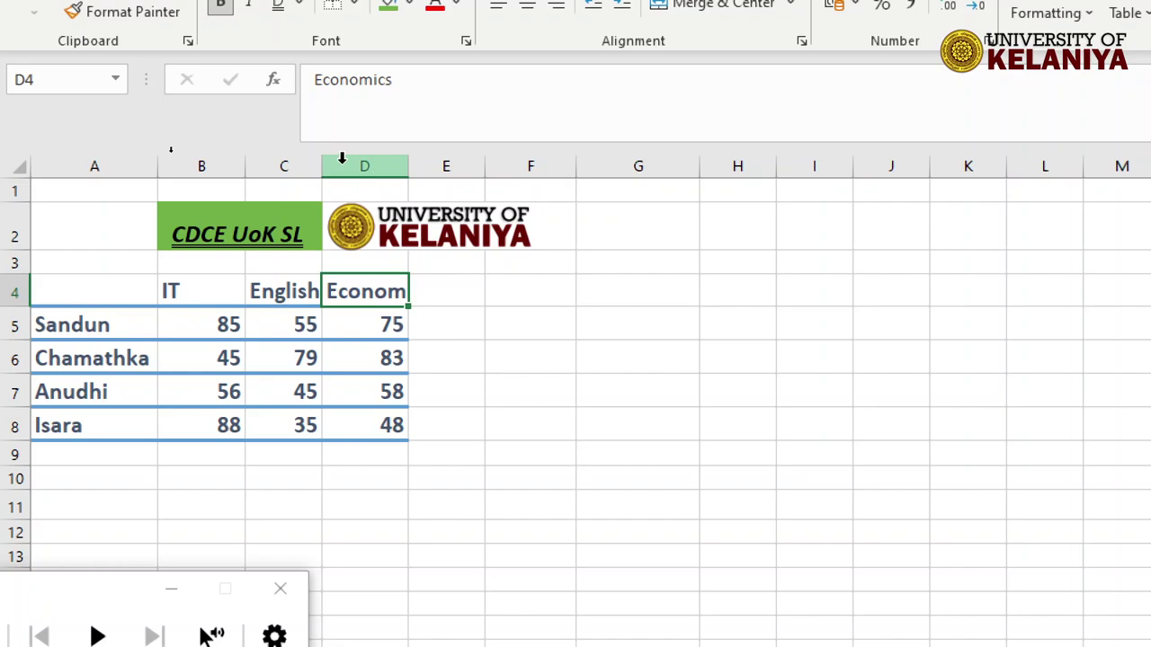
{"action": "left_click", "coordinate": [362, 166]}
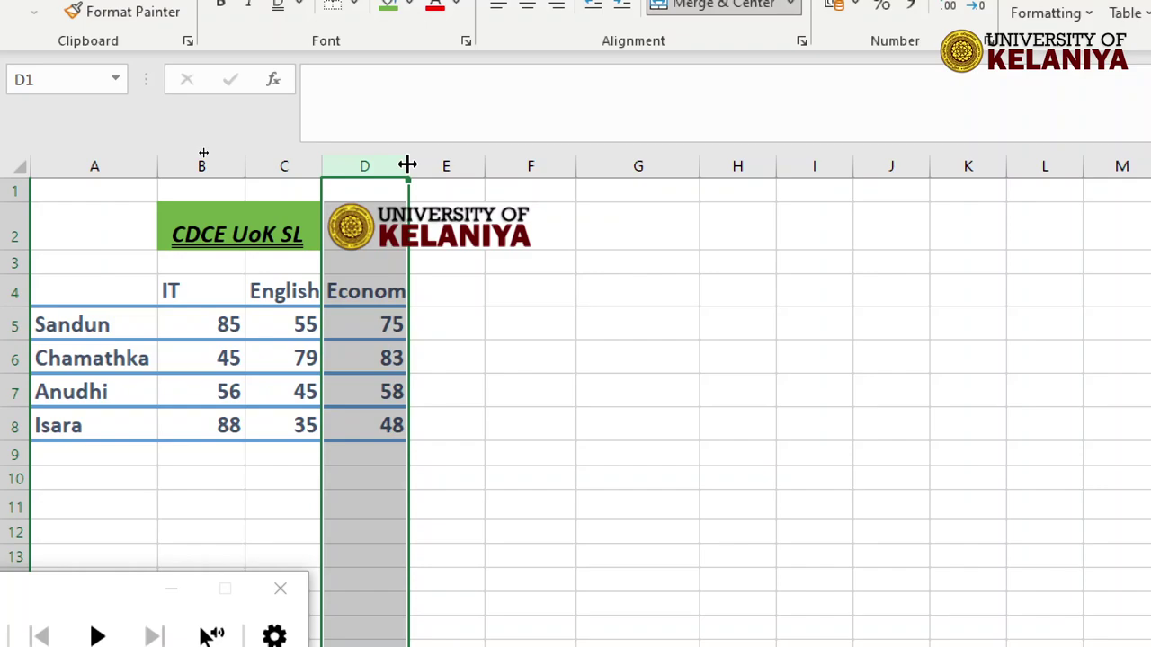
{"action": "mouse_move", "coordinate": [407, 165]}
{"action": "left_mouse_down"}
{"action": "mouse_move", "coordinate": [518, 171]}
{"action": "mouse_move", "coordinate": [476, 176]}
{"action": "left_mouse_up"}
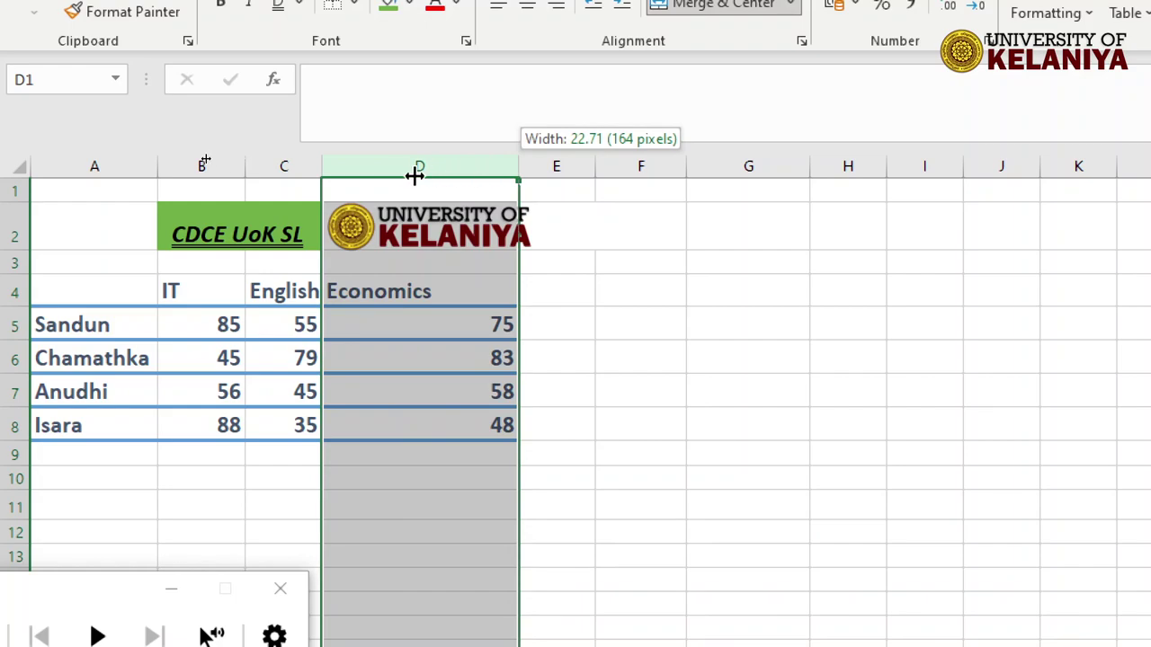
{"action": "left_click_drag", "start_coordinate": [372, 177], "coordinate": [368, 177]}
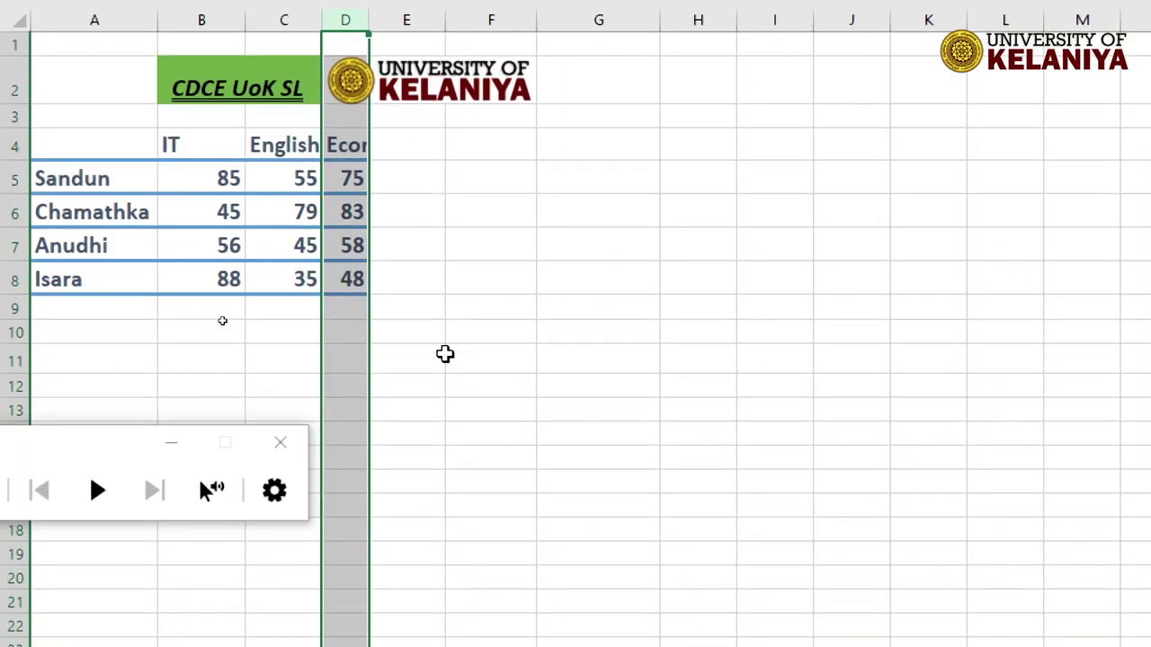
{"action": "left_click", "coordinate": [443, 355]}
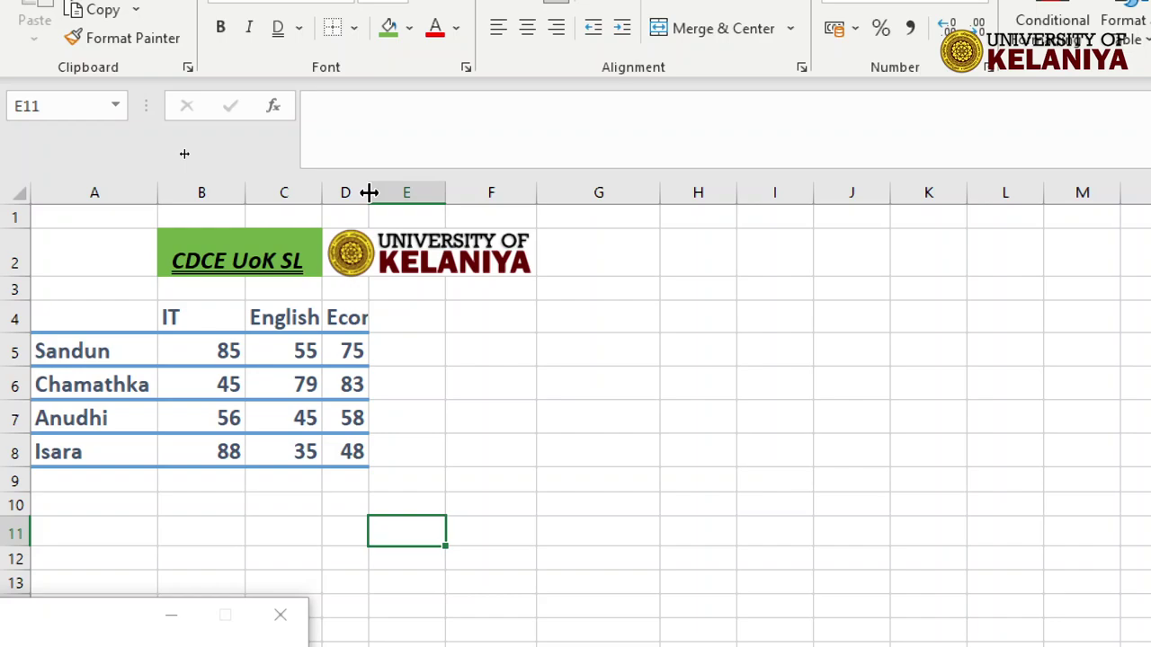
{"action": "double_click", "coordinate": [369, 192]}
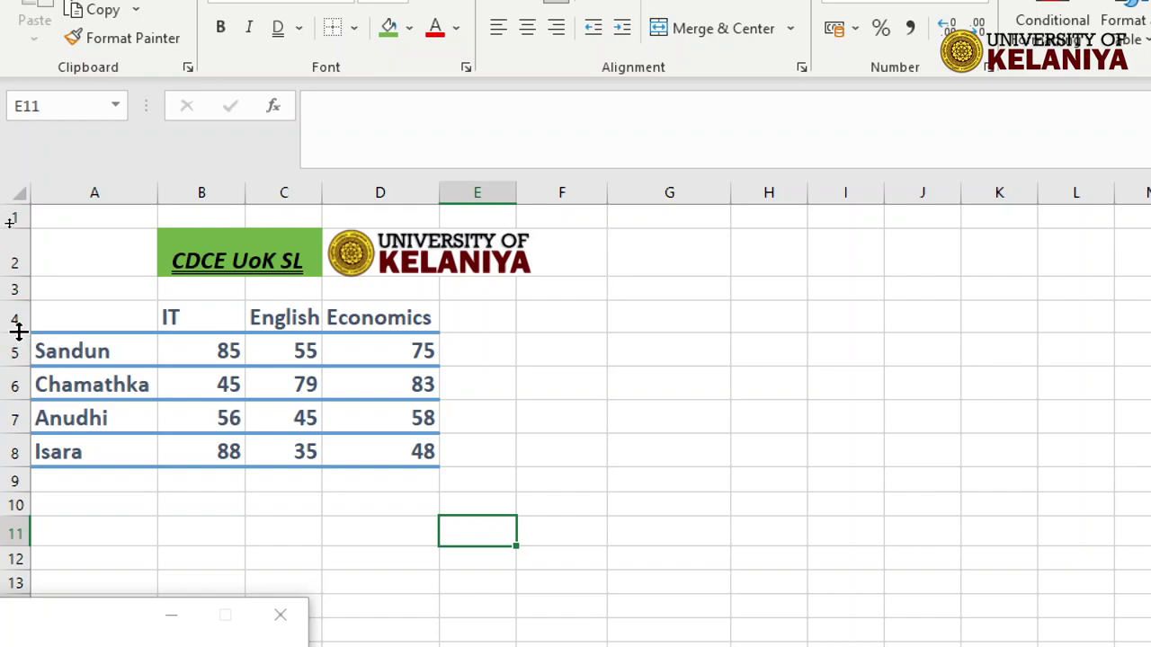
Step: Heighten header row 4 and give rows 5–8 one uniform, slightly taller height
{"action": "left_click_drag", "start_coordinate": [17, 330], "coordinate": [12, 353]}
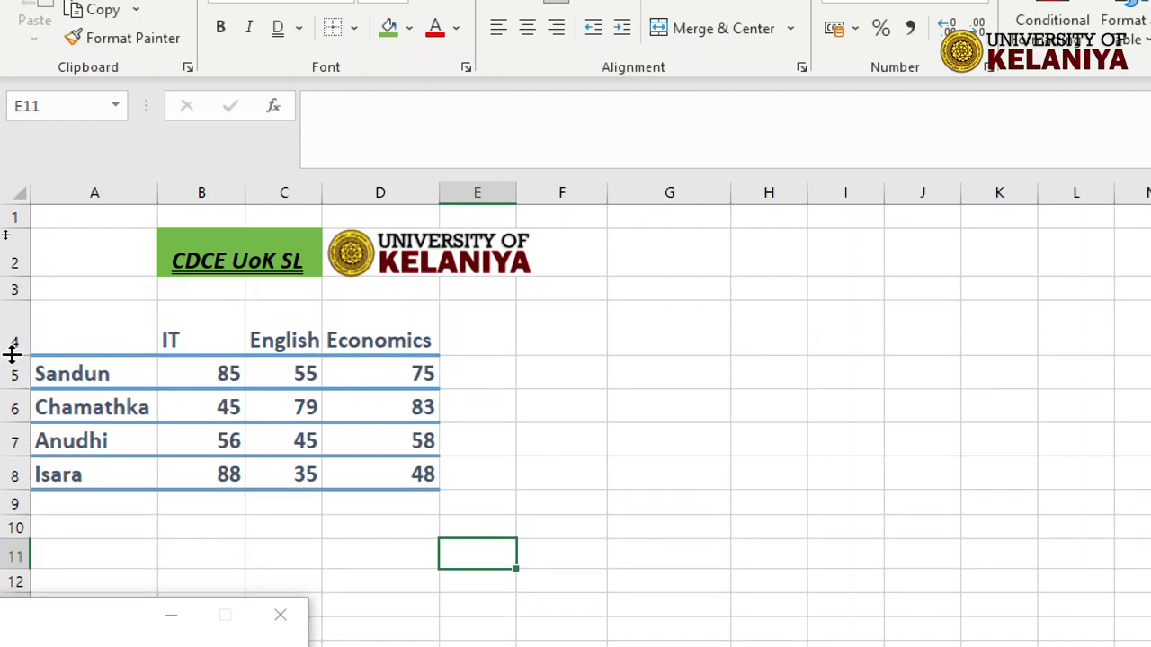
{"action": "left_click_drag", "start_coordinate": [16, 389], "coordinate": [21, 447]}
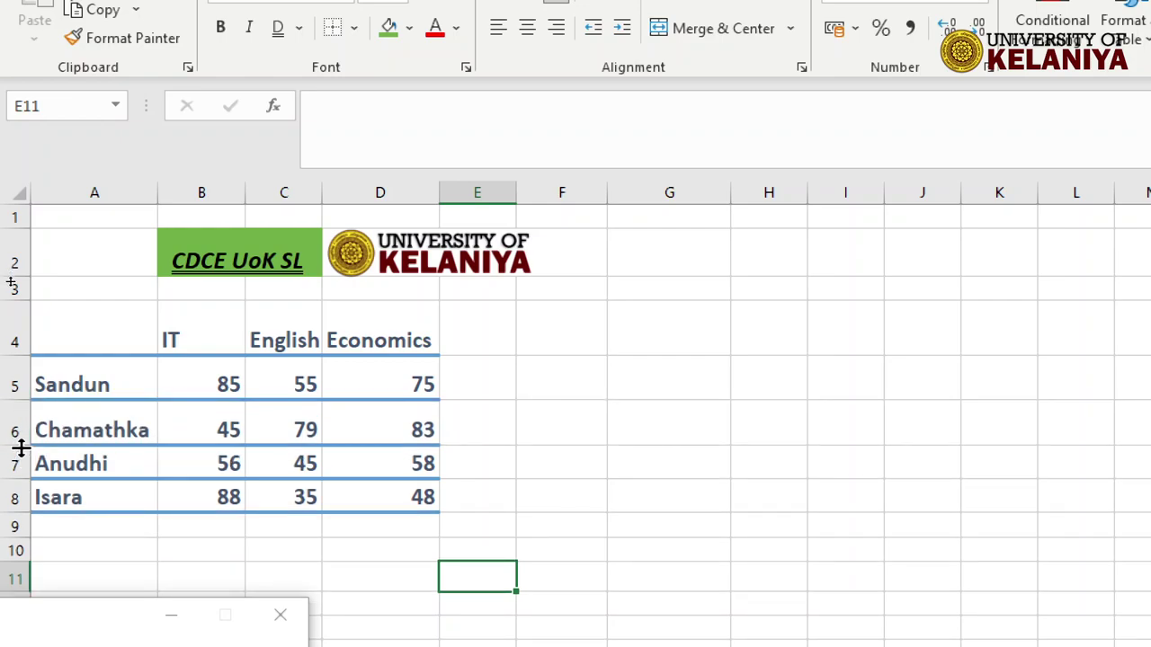
{"action": "left_click_drag", "start_coordinate": [18, 384], "coordinate": [16, 500]}
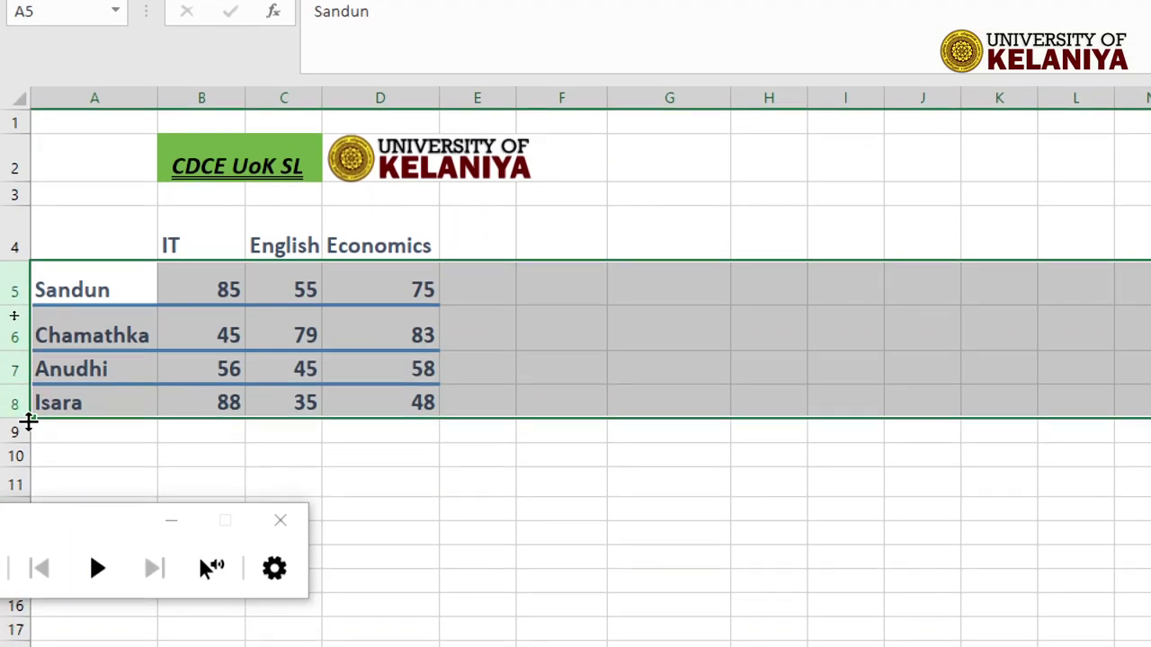
{"action": "left_click_drag", "start_coordinate": [25, 304], "coordinate": [12, 355]}
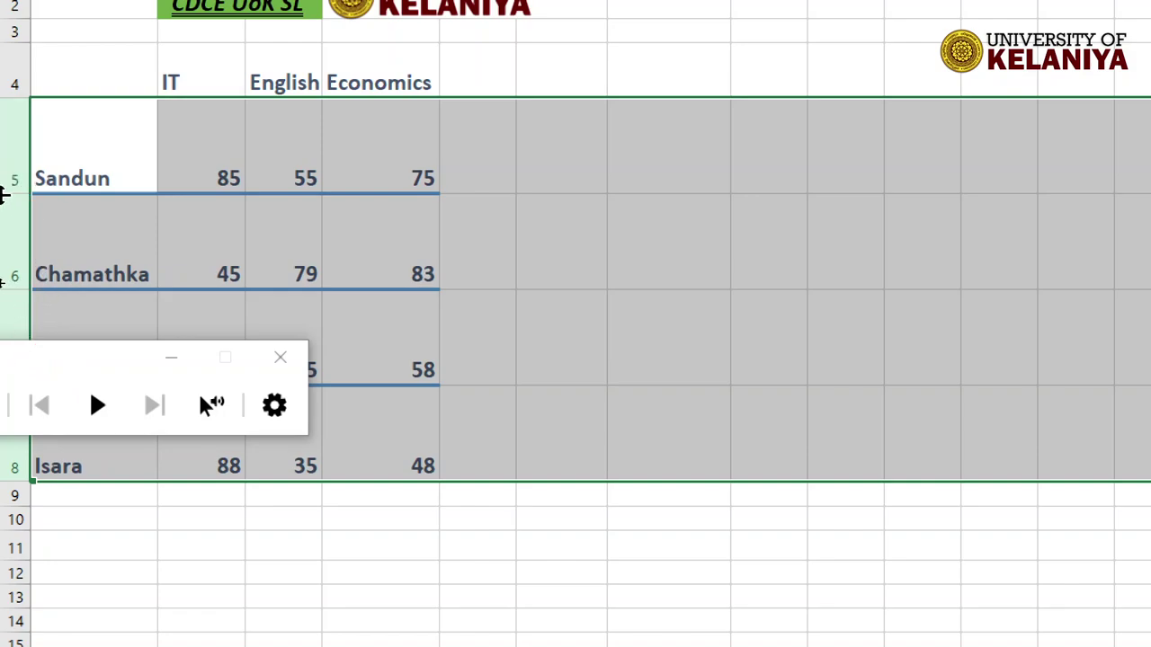
{"action": "left_click_drag", "start_coordinate": [11, 194], "coordinate": [12, 132]}
{"action": "left_click", "coordinate": [342, 286]}
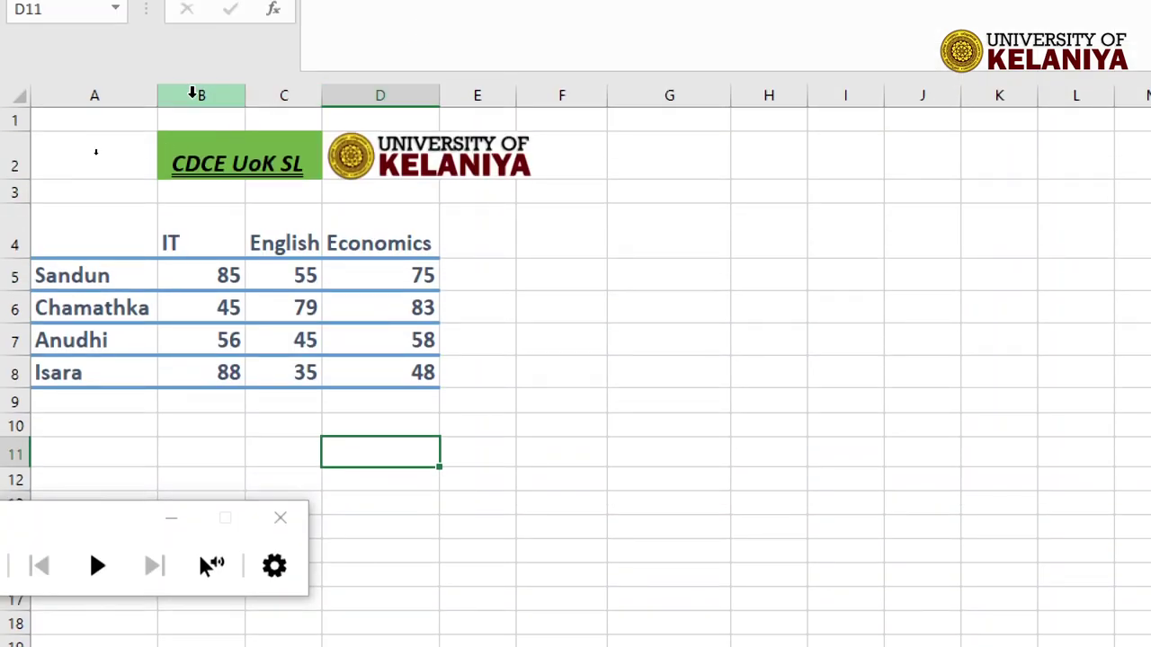
Step: Resize columns B, C and D to one equal width fitting the IT, English and Economics headers
{"action": "left_click", "coordinate": [186, 94]}
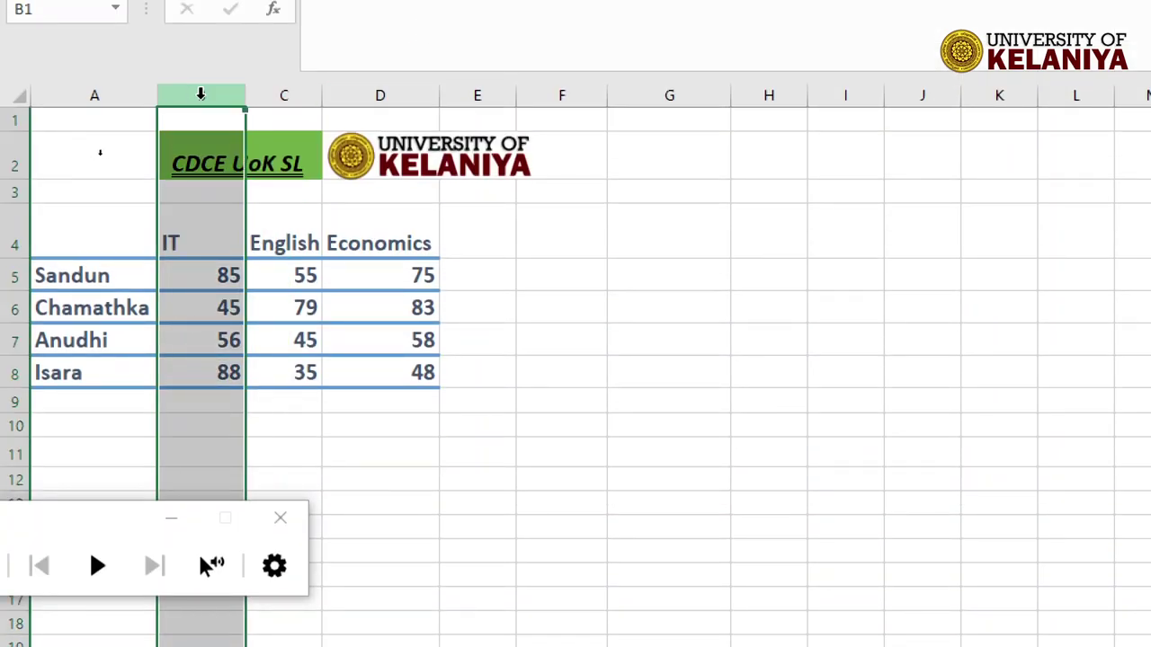
{"action": "left_click", "coordinate": [288, 95]}
{"action": "left_click", "coordinate": [395, 95]}
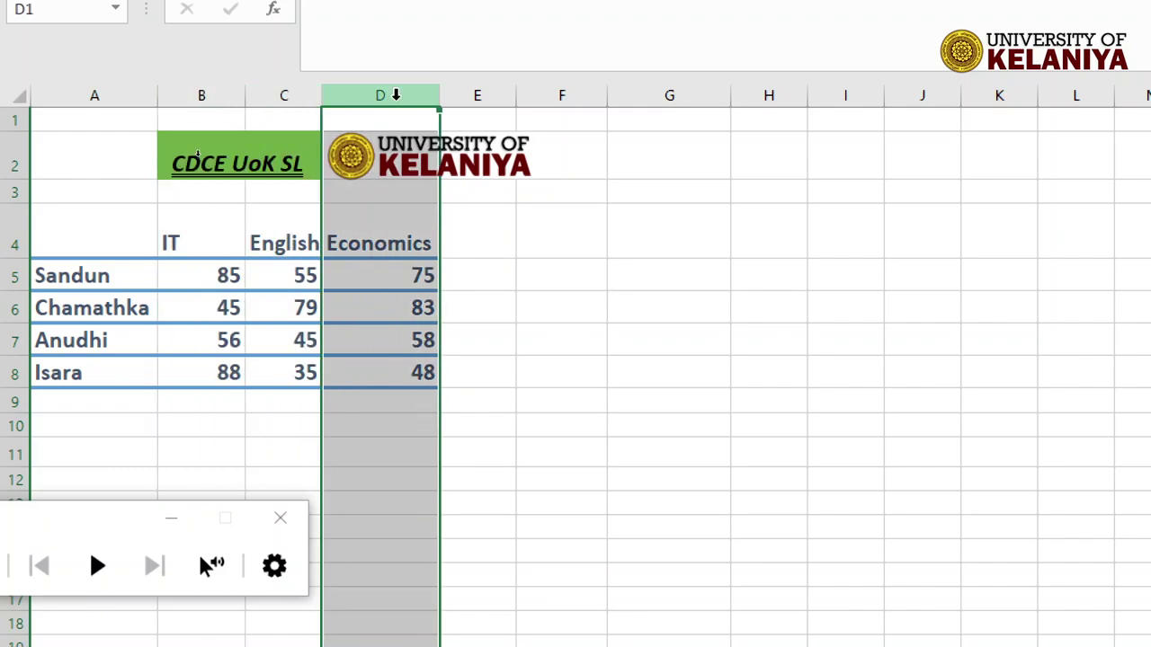
{"action": "left_click", "coordinate": [200, 93]}
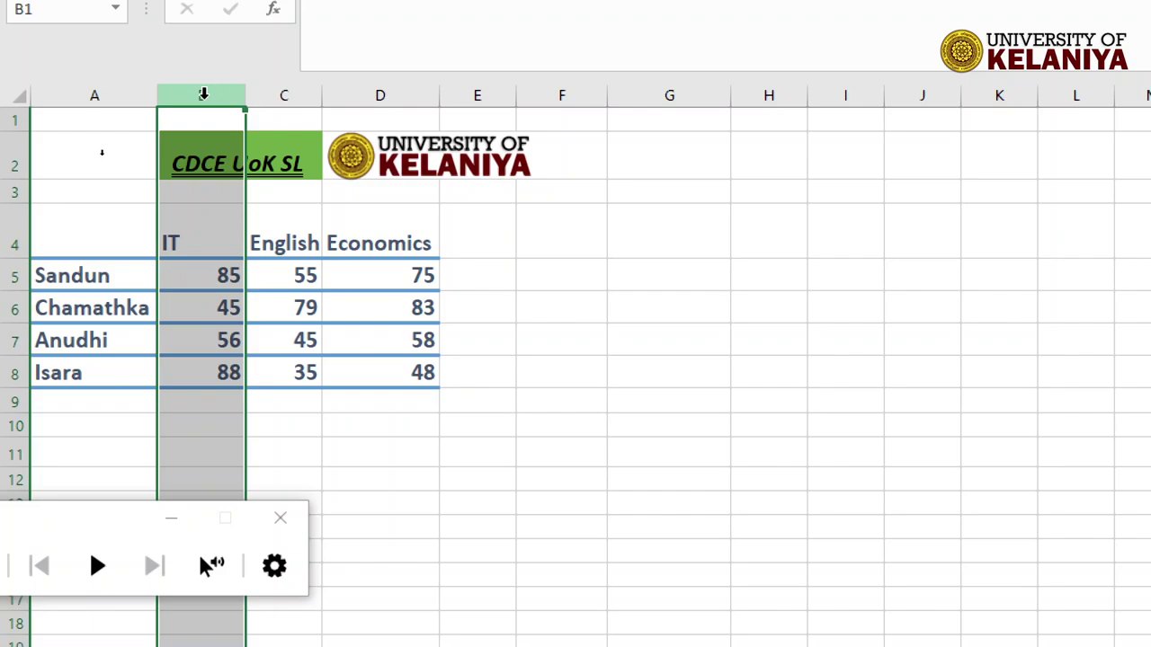
{"action": "left_click_drag", "start_coordinate": [204, 97], "coordinate": [386, 99]}
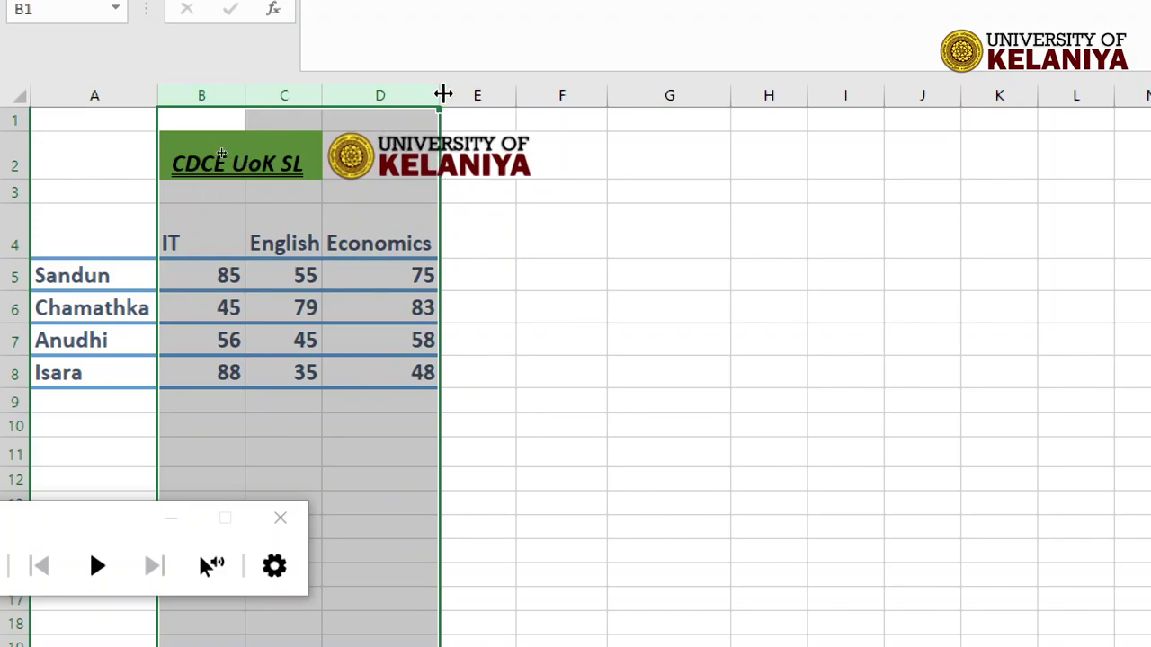
{"action": "left_click_drag", "start_coordinate": [439, 95], "coordinate": [363, 99]}
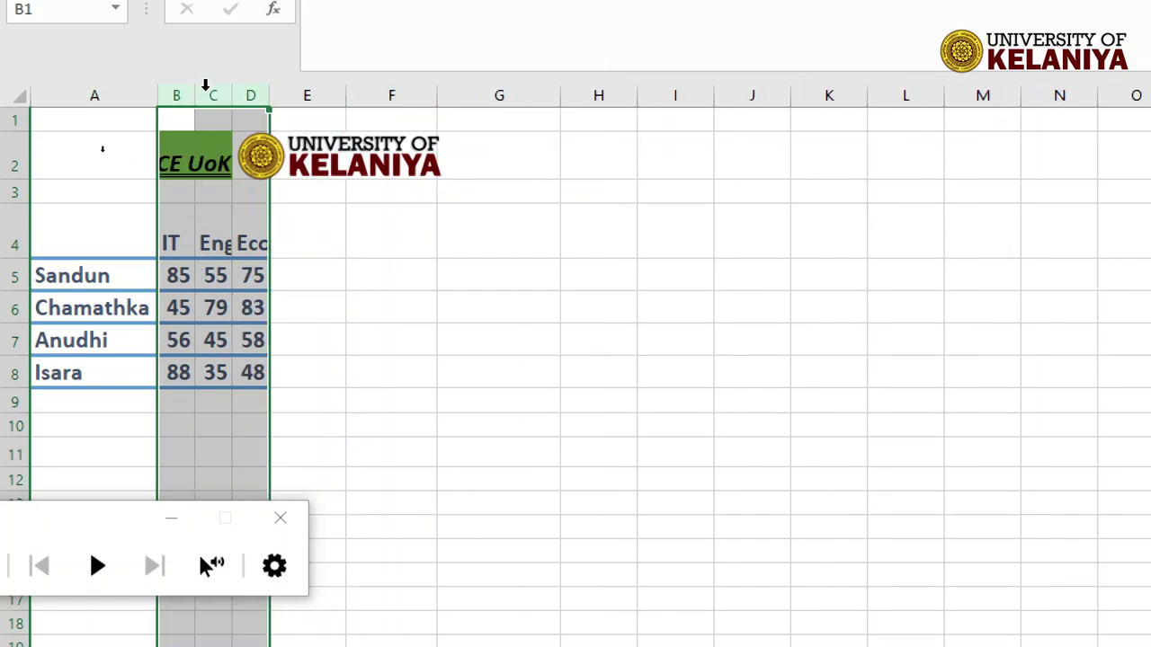
{"action": "left_click_drag", "start_coordinate": [232, 94], "coordinate": [348, 95]}
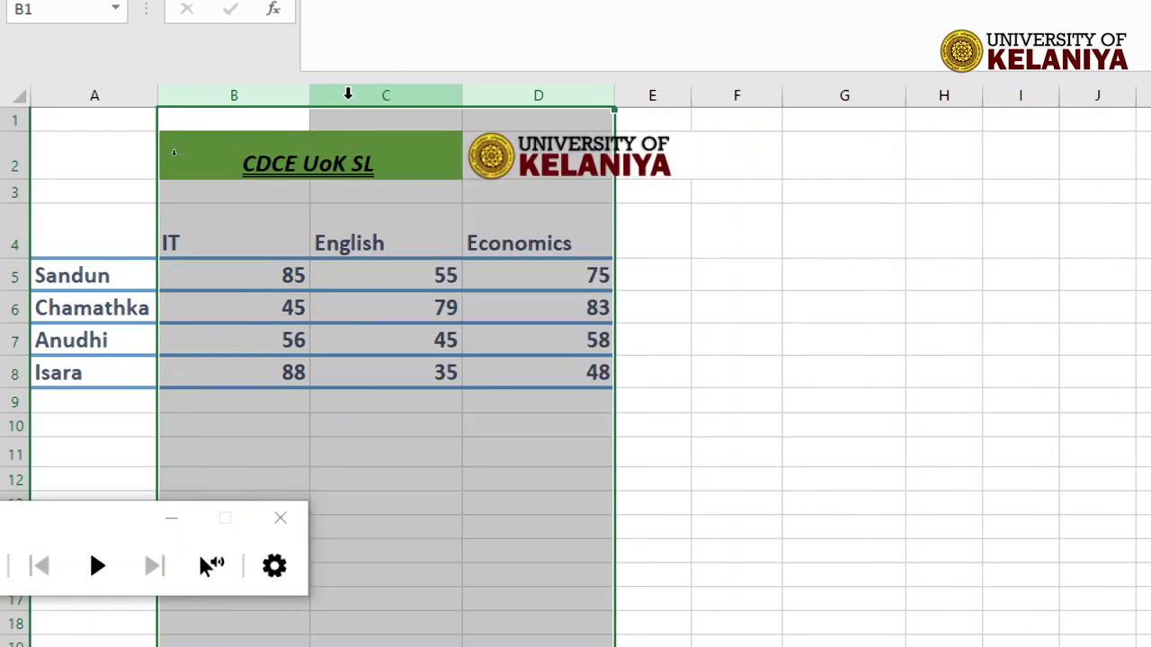
{"action": "mouse_move", "coordinate": [464, 94]}
{"action": "left_mouse_down"}
{"action": "mouse_move", "coordinate": [418, 95]}
{"action": "mouse_move", "coordinate": [492, 94]}
{"action": "left_mouse_up"}
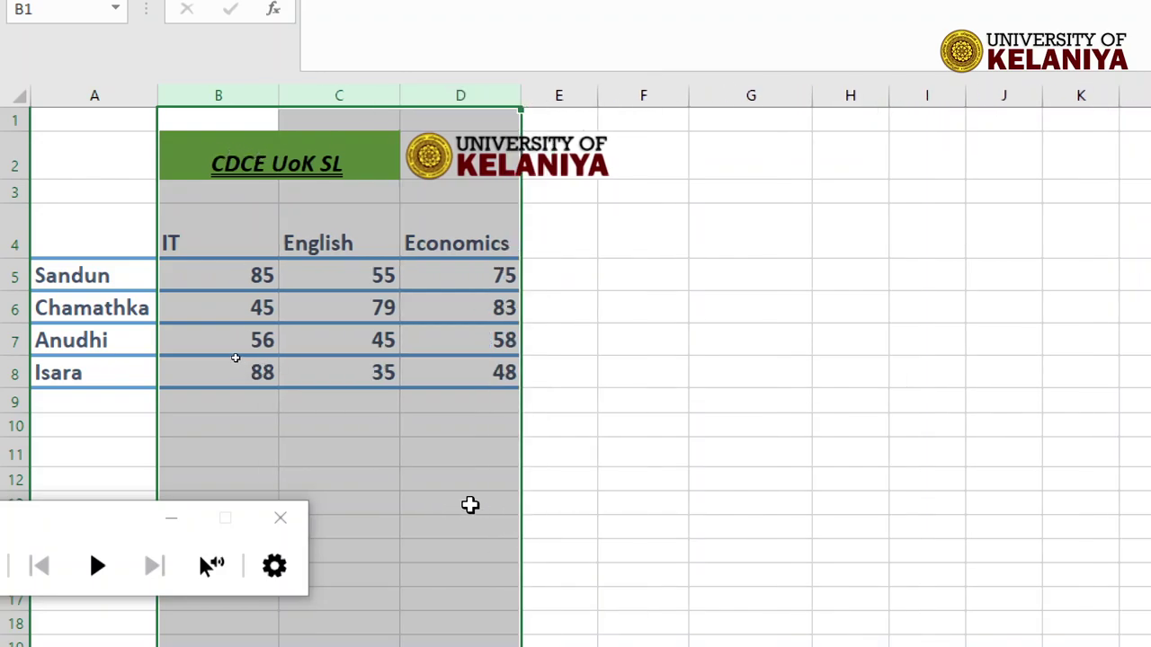
{"action": "left_click", "coordinate": [471, 503]}
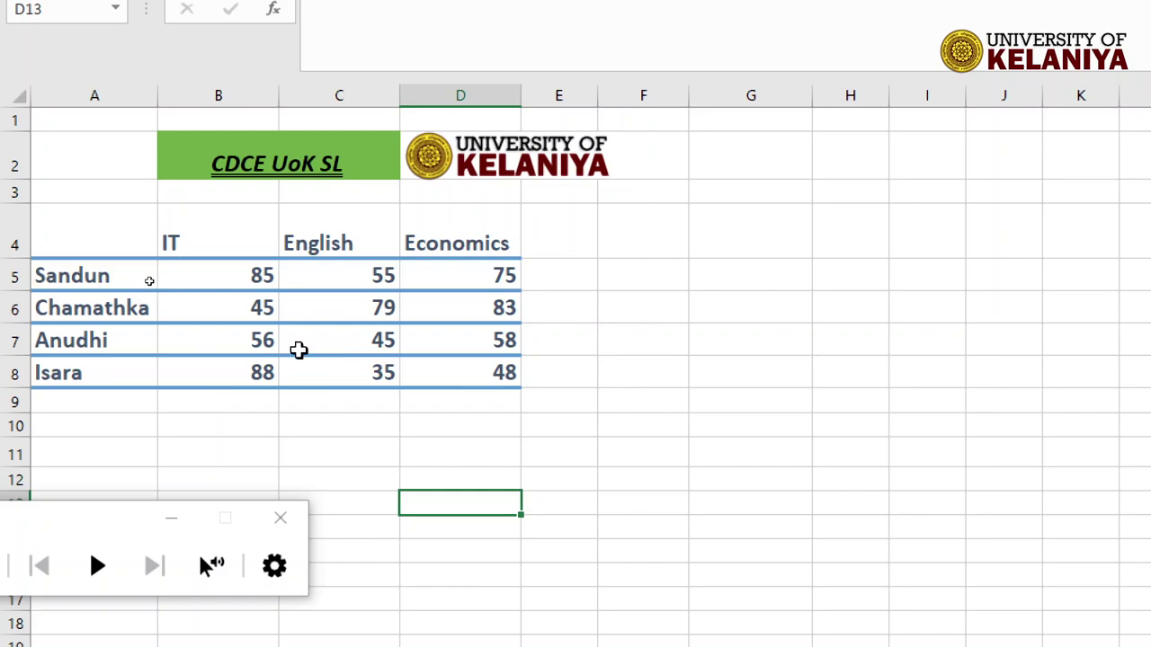
Step: Add strikethrough to the CDCE UoK SL title in merged cell B2 through the Font dialog
{"action": "key", "text": "Left"}
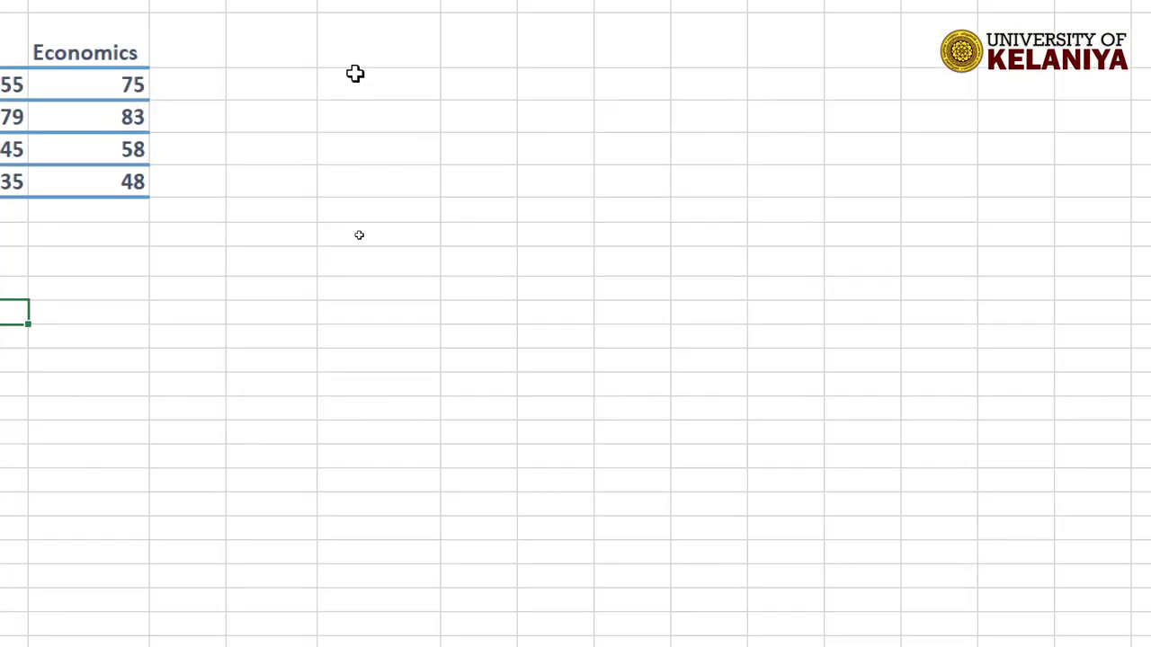
{"action": "left_click", "coordinate": [81, 78]}
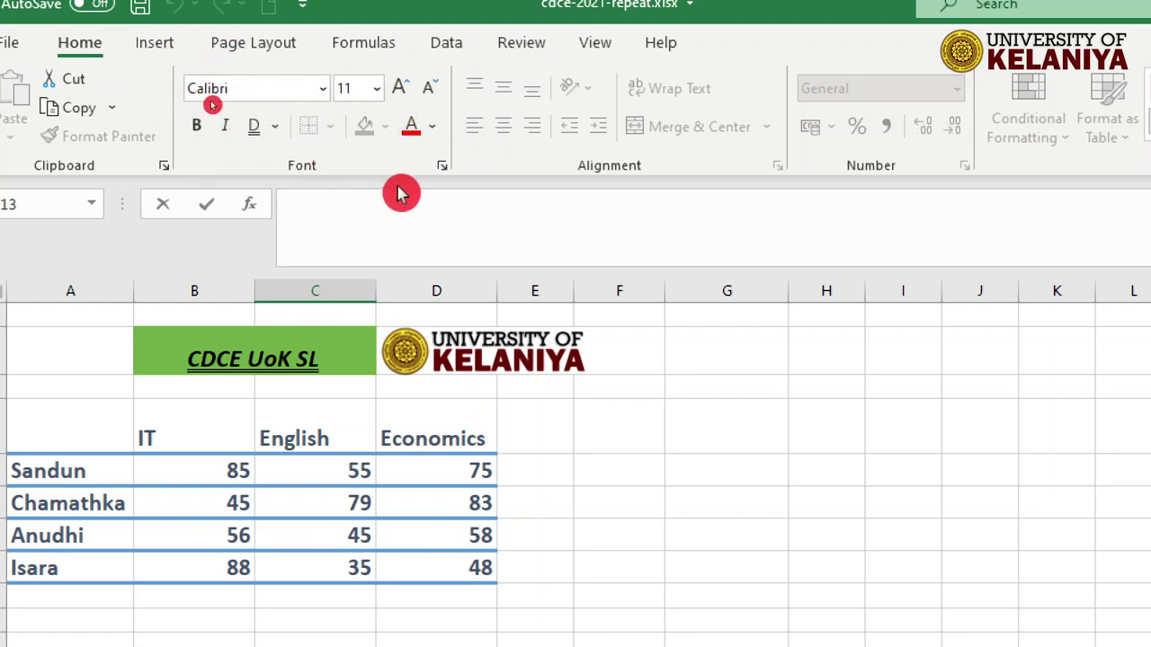
{"action": "left_click", "coordinate": [447, 172]}
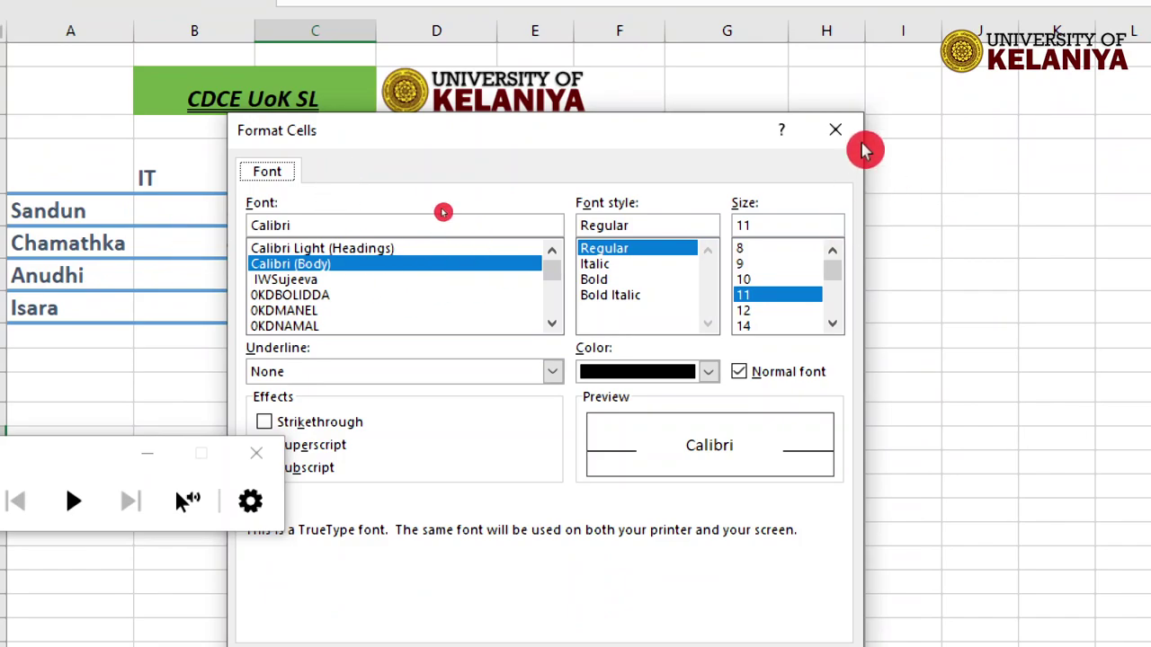
{"action": "left_click", "coordinate": [835, 130]}
{"action": "left_click", "coordinate": [256, 95]}
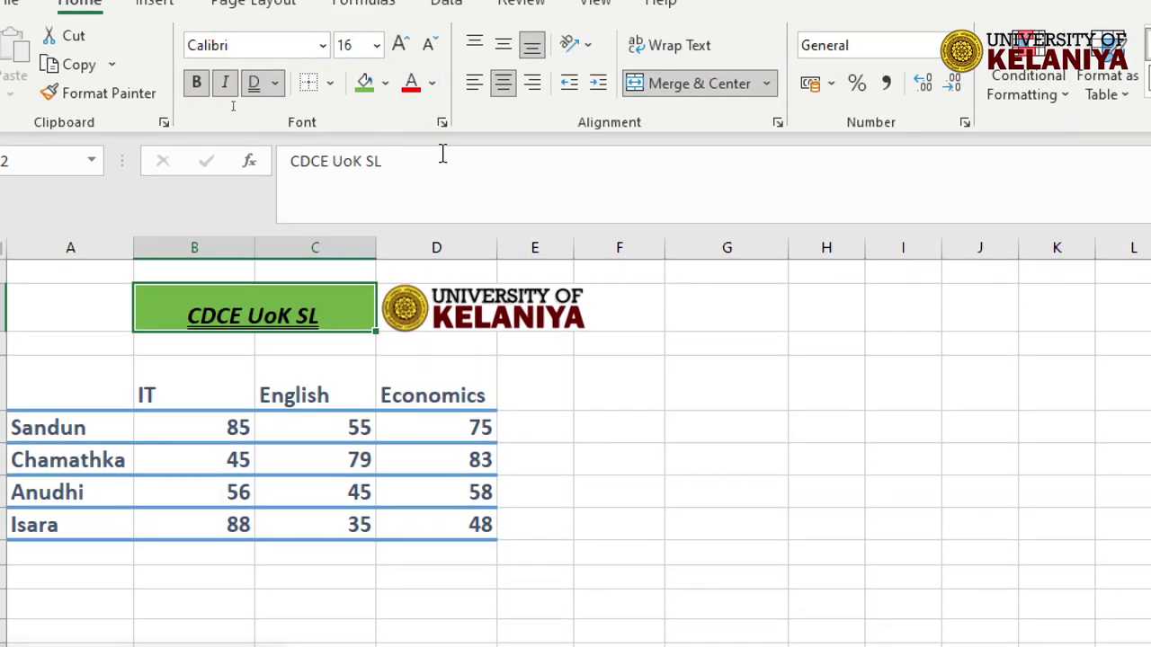
{"action": "left_click", "coordinate": [442, 123]}
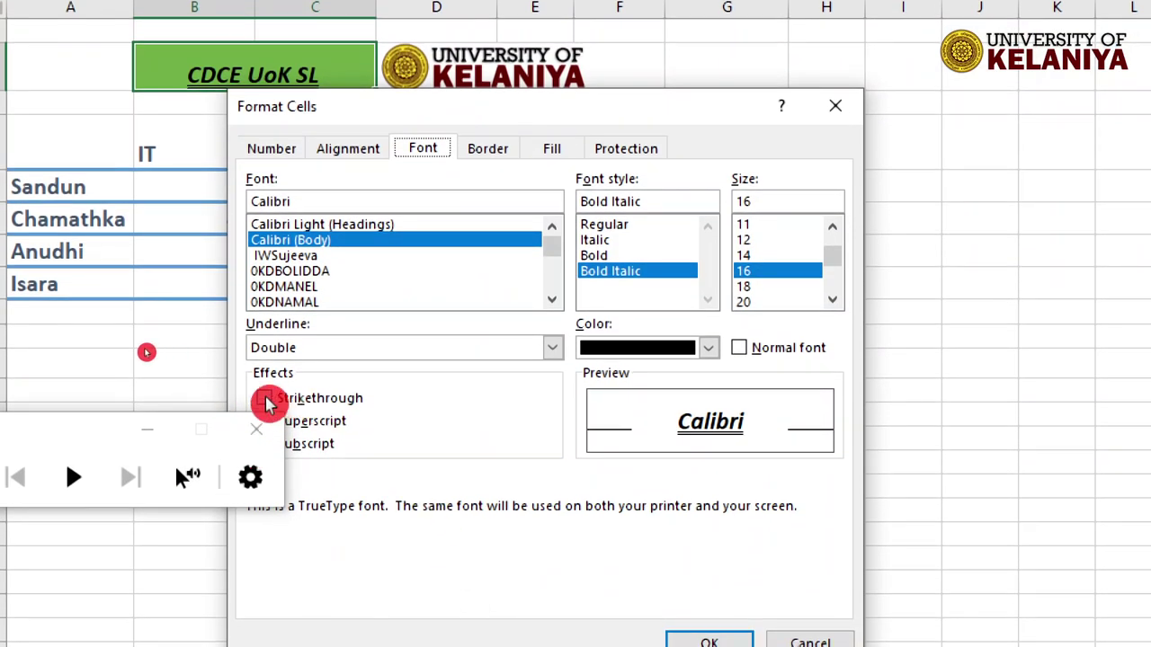
{"action": "left_click", "coordinate": [266, 399]}
{"action": "left_click", "coordinate": [709, 642]}
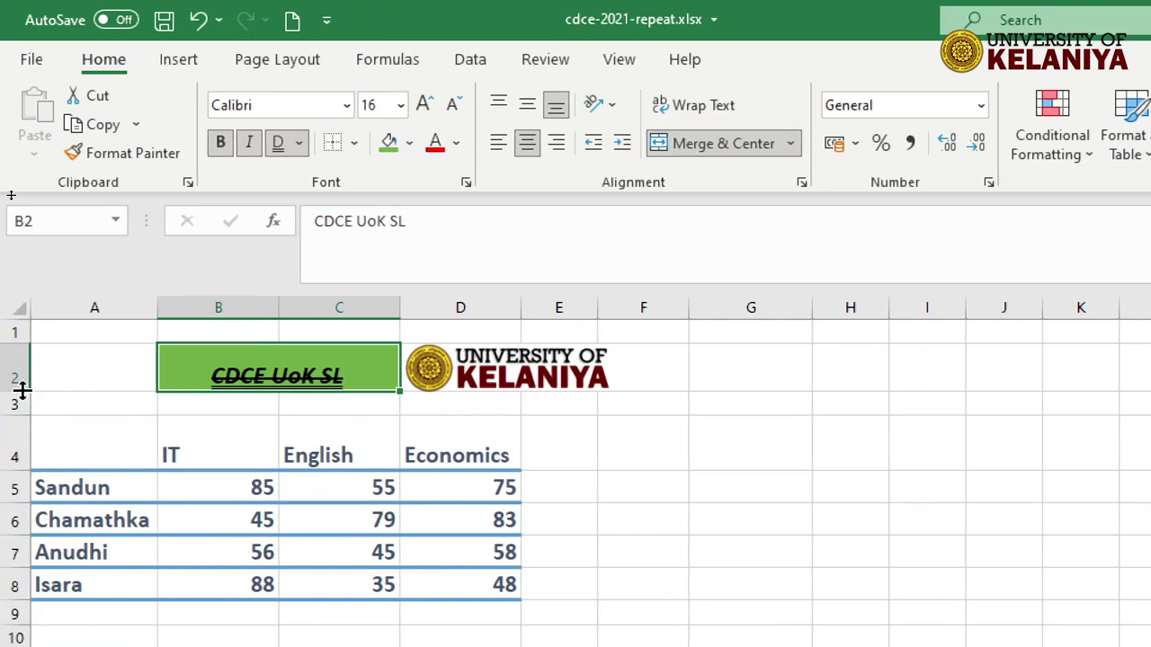
Step: Drag row 2 taller, then try Top, Middle and finally Bottom alignment for the CDCE UoK SL title
{"action": "left_click_drag", "start_coordinate": [22, 390], "coordinate": [20, 410]}
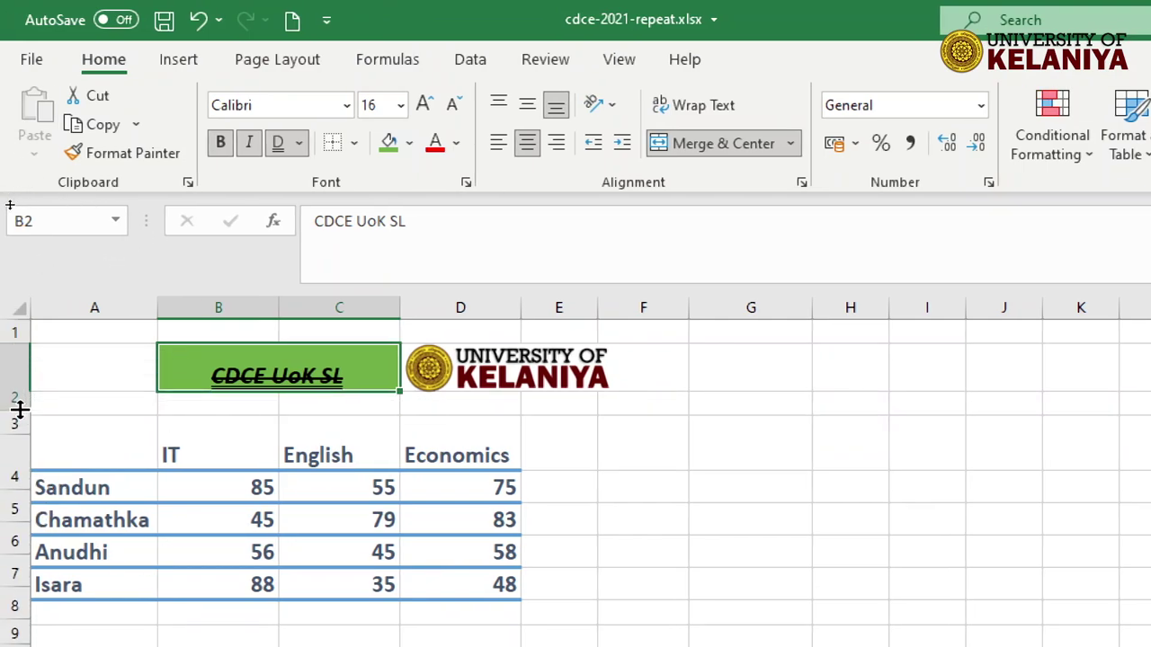
{"action": "left_click_drag", "start_coordinate": [18, 411], "coordinate": [20, 430]}
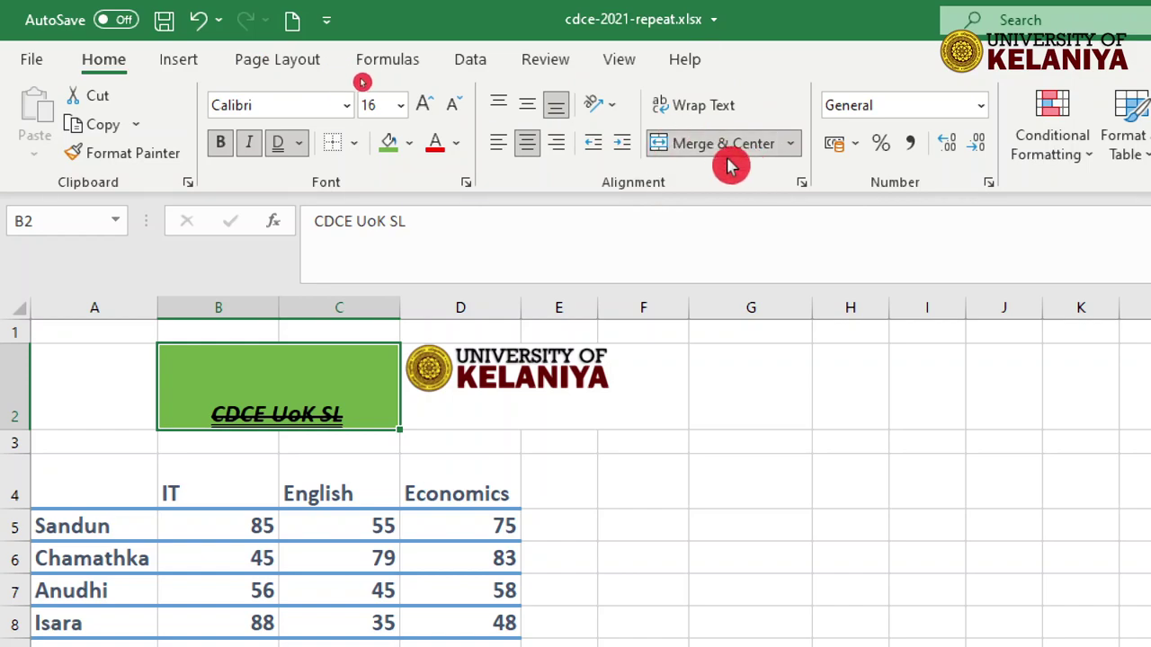
{"action": "left_click", "coordinate": [499, 106]}
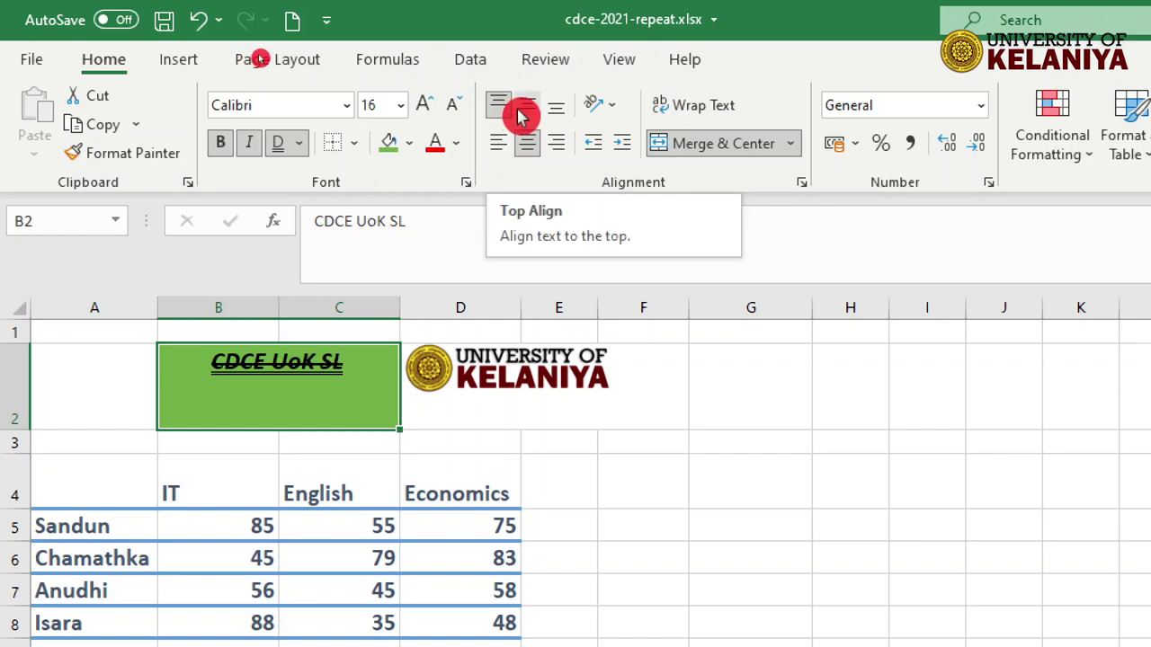
{"action": "left_click", "coordinate": [529, 113]}
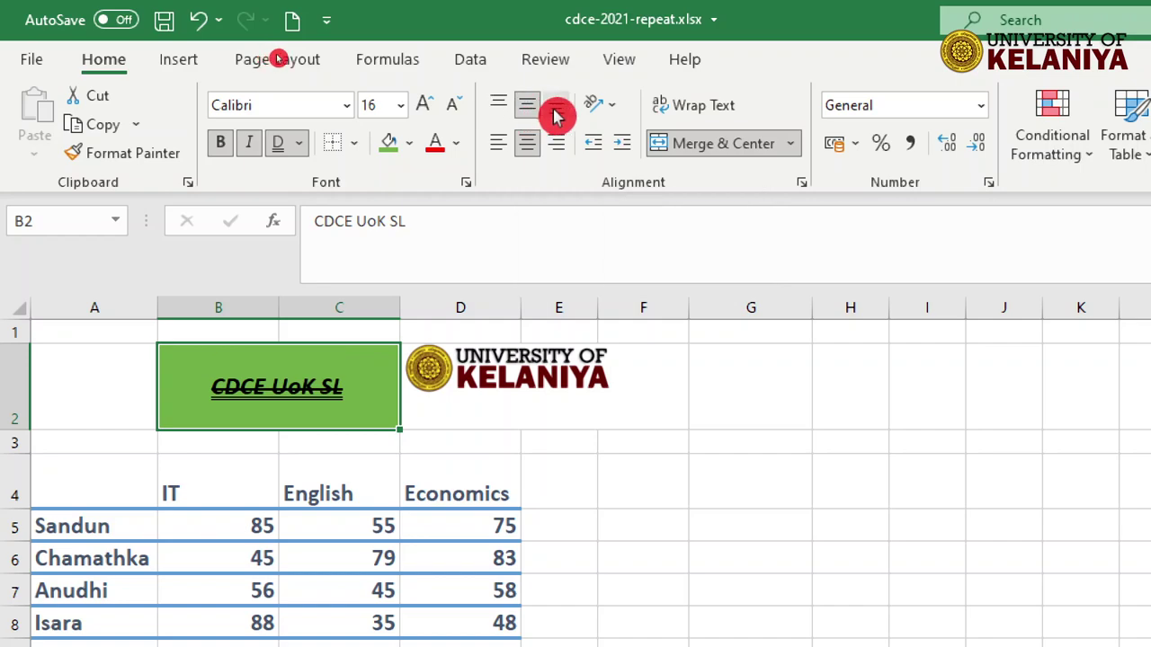
{"action": "left_click", "coordinate": [558, 114]}
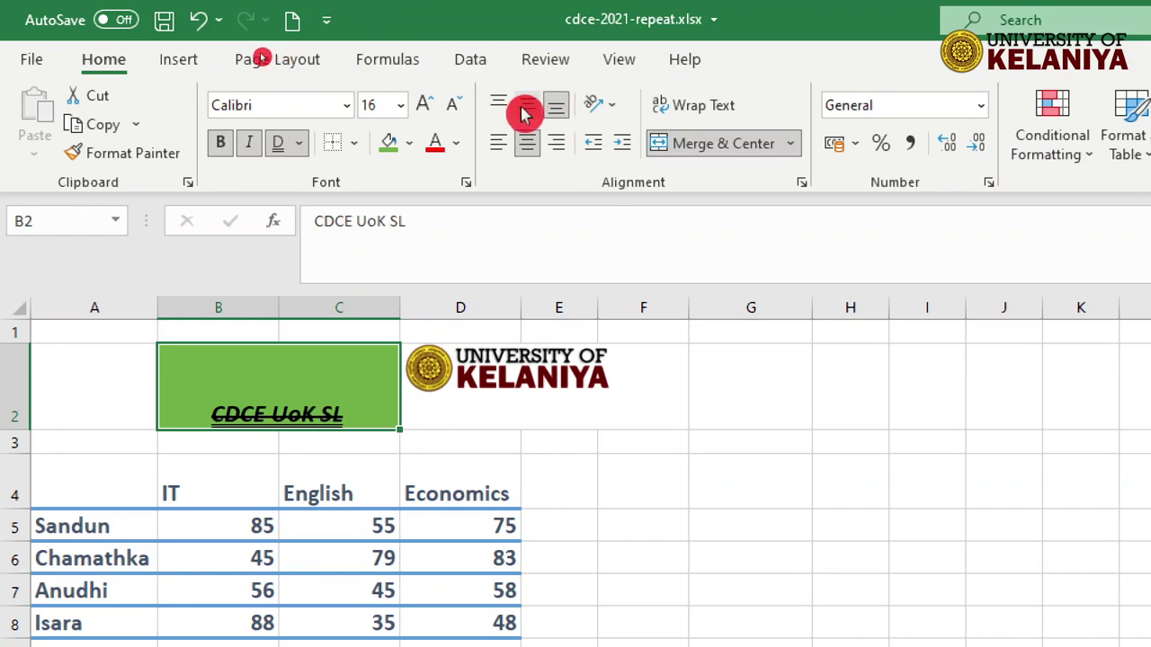
{"action": "left_click", "coordinate": [618, 111]}
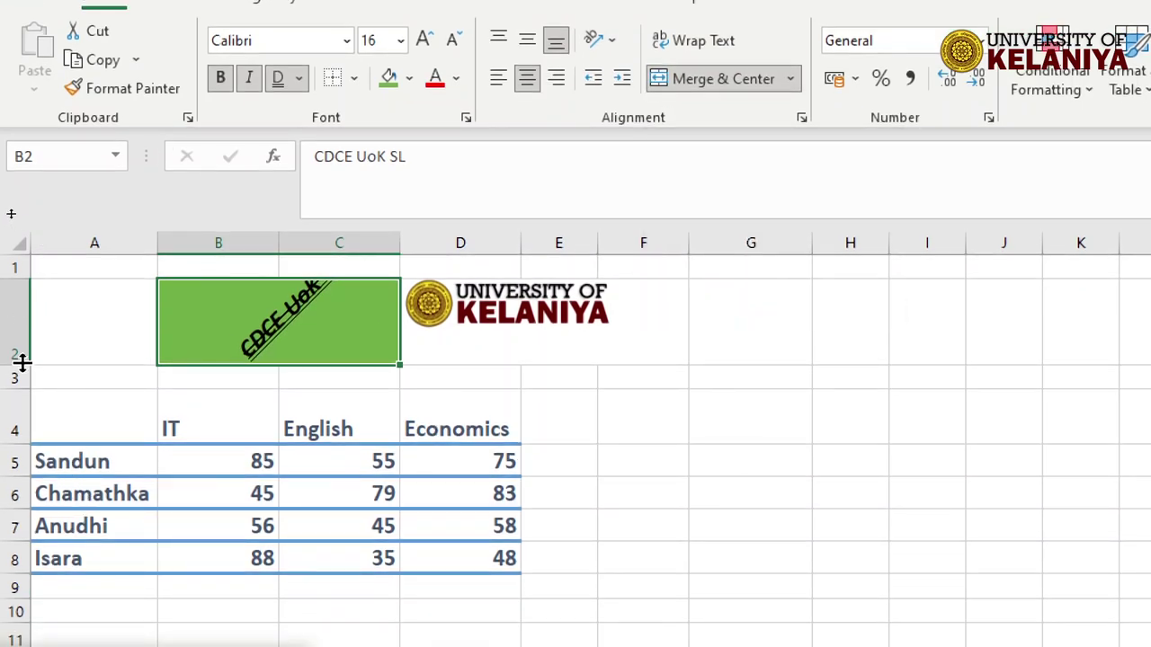
Step: Make row 2 taller and try clockwise, vertical, then counterclockwise angles on the title
{"action": "left_click_drag", "start_coordinate": [23, 362], "coordinate": [19, 416]}
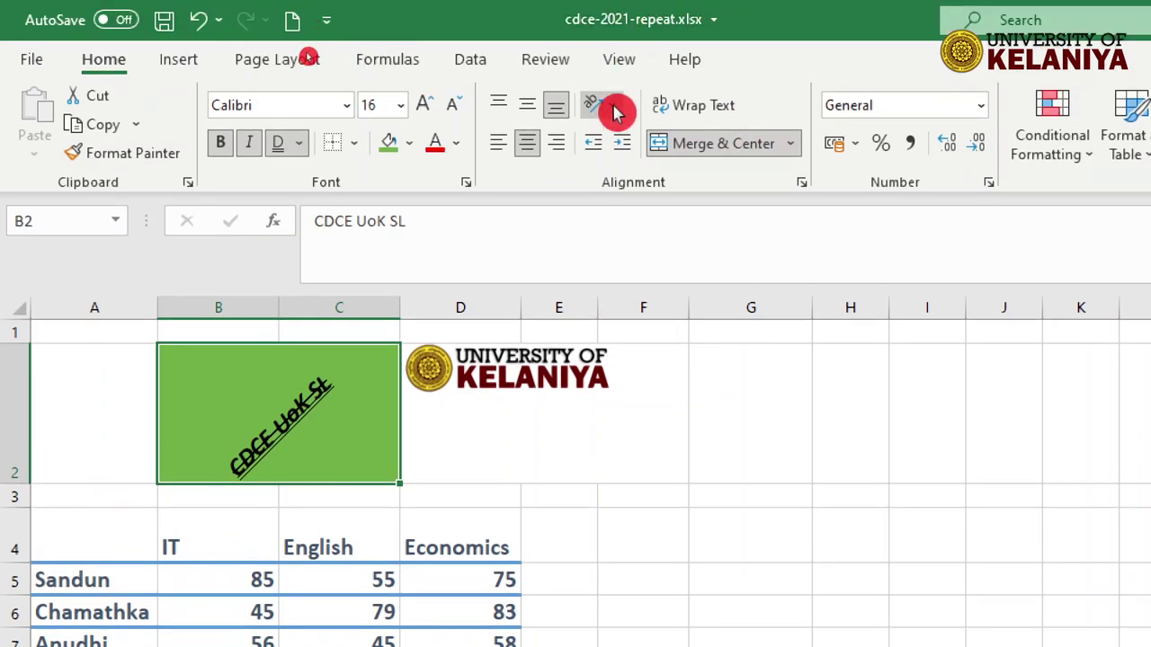
{"action": "left_click", "coordinate": [615, 109]}
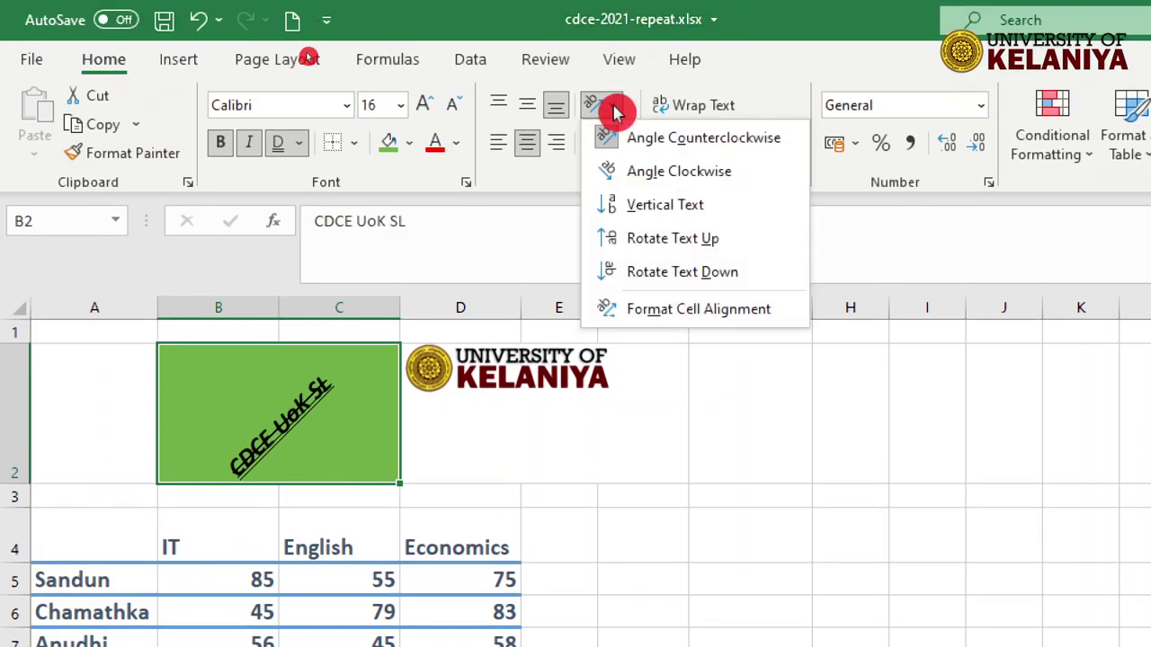
{"action": "left_click", "coordinate": [653, 186]}
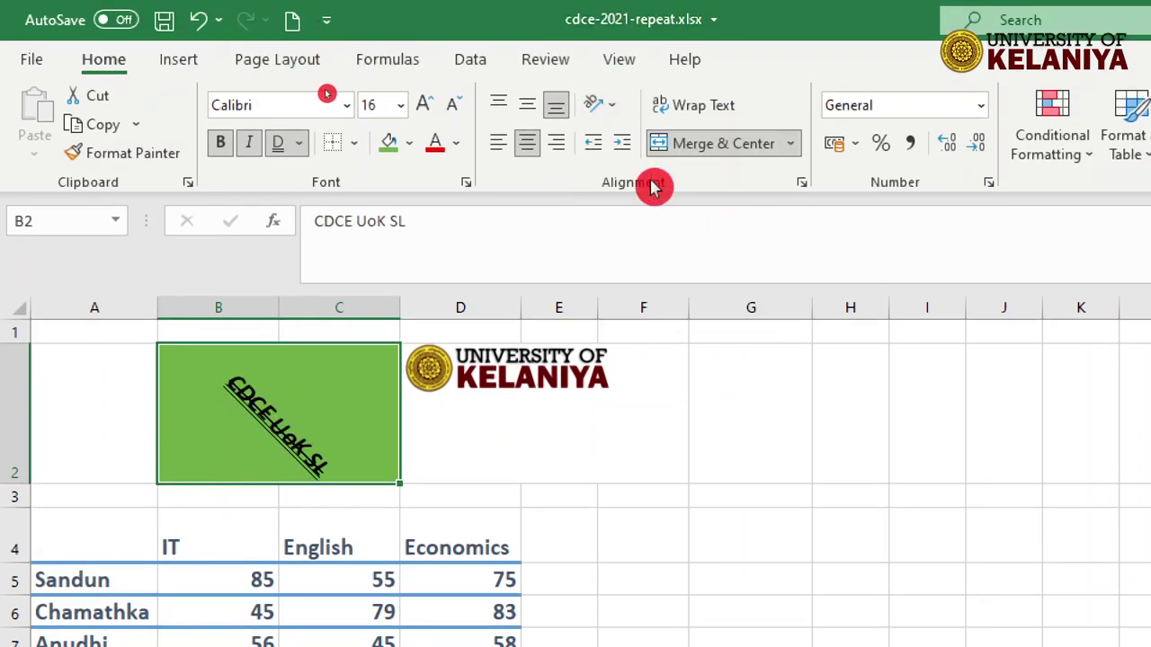
{"action": "left_click", "coordinate": [611, 109]}
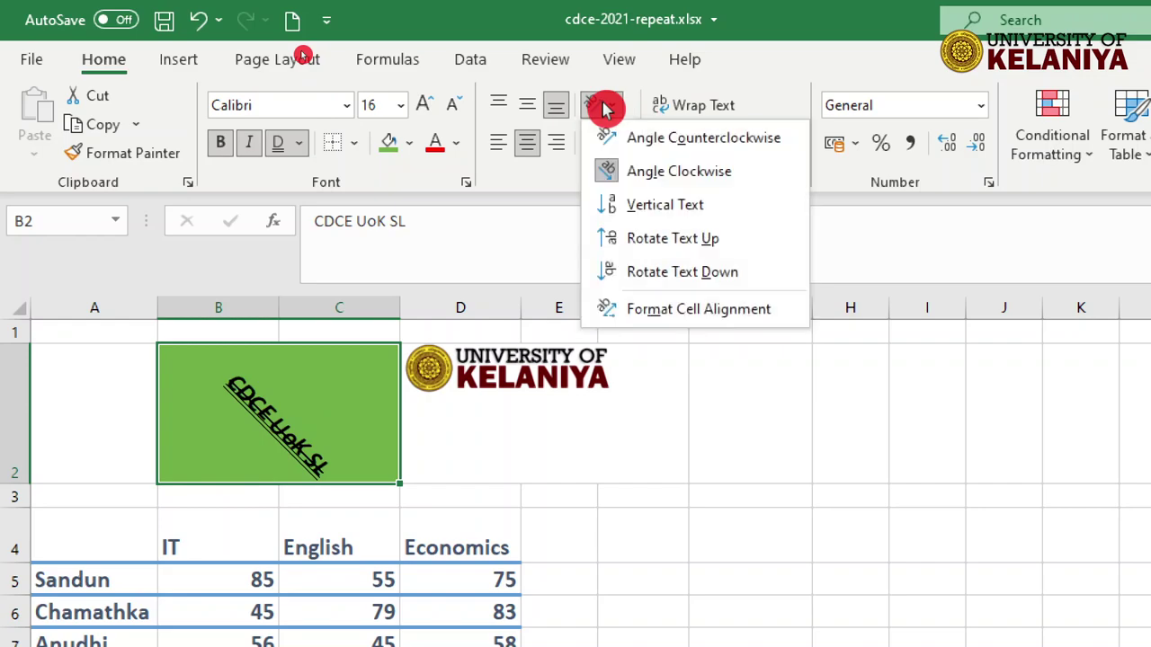
{"action": "left_click", "coordinate": [656, 237]}
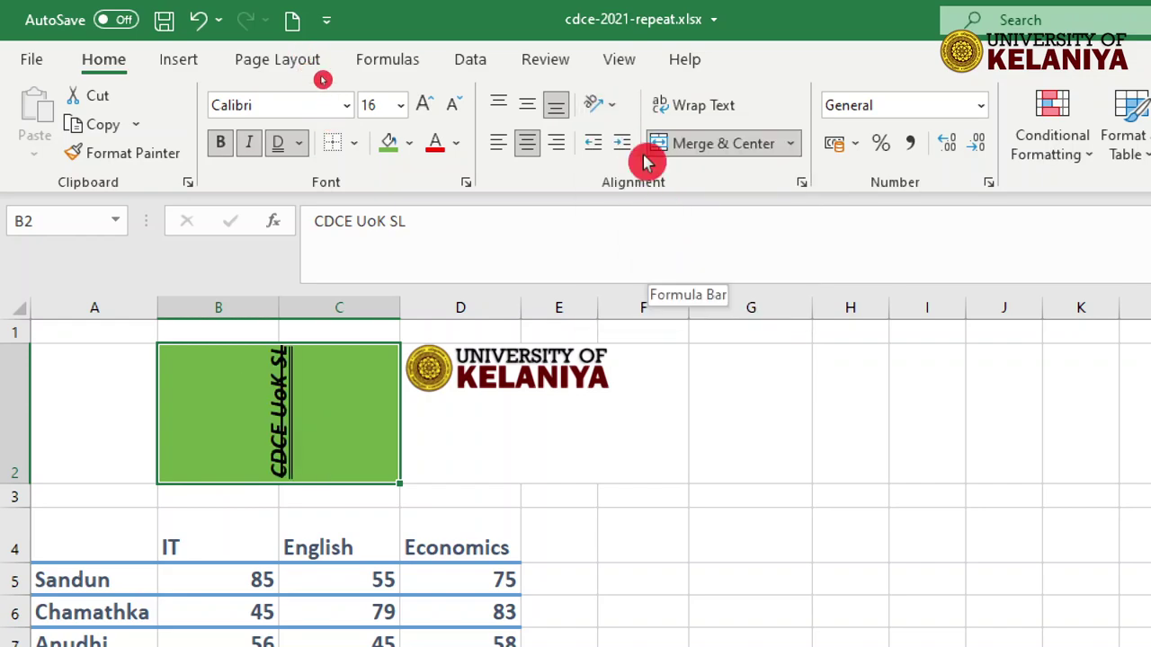
{"action": "left_click", "coordinate": [613, 105]}
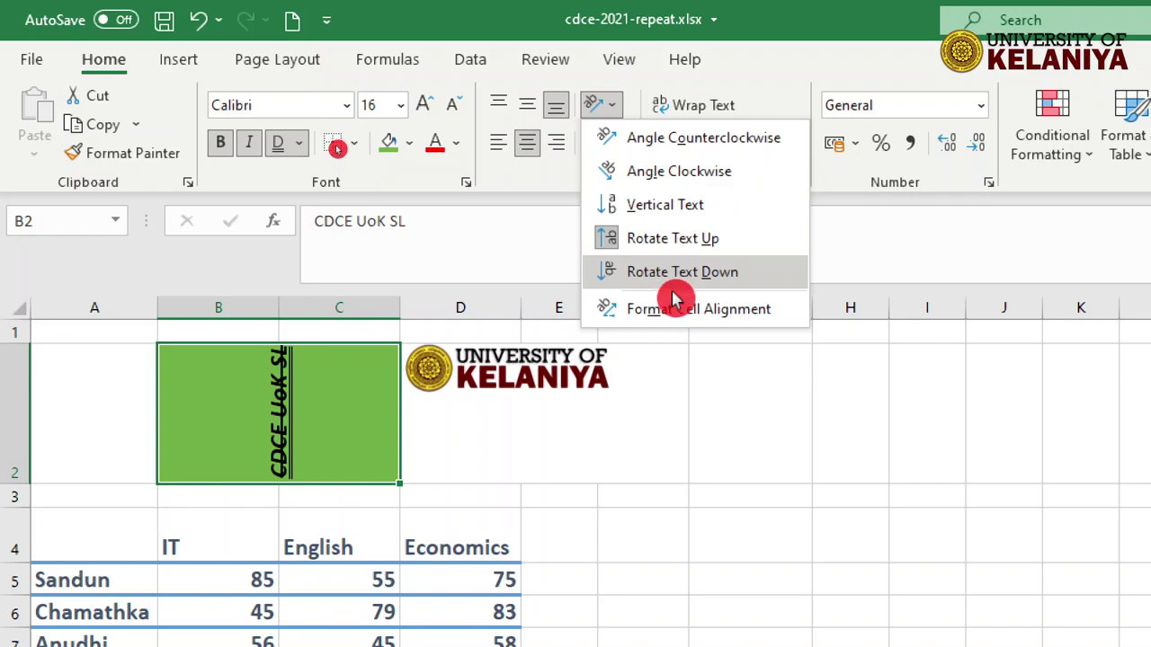
{"action": "left_click", "coordinate": [657, 138]}
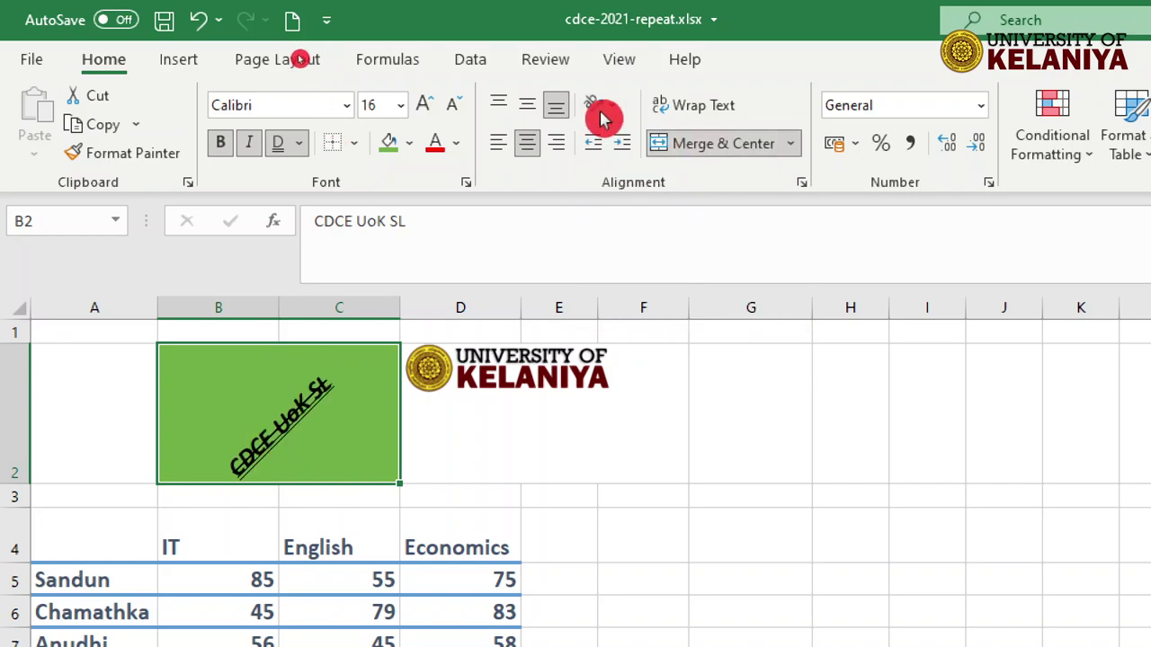
Step: Left- and top-align the angled title, then bring up Format Cell Alignment
{"action": "left_click", "coordinate": [624, 106]}
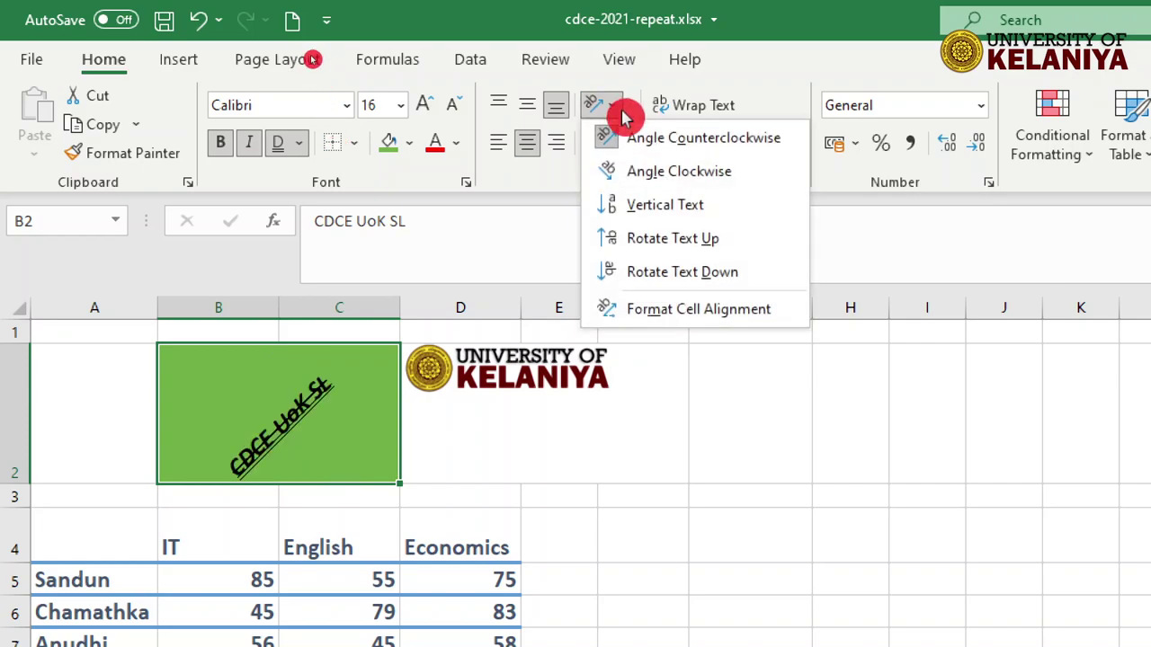
{"action": "left_click", "coordinate": [674, 309]}
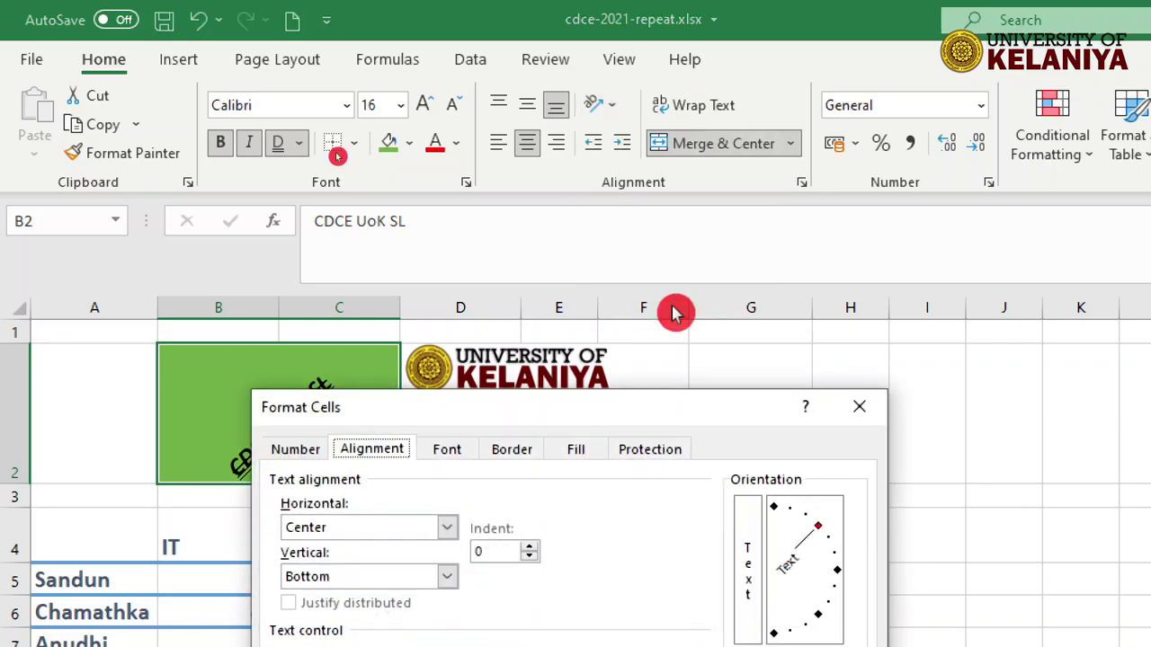
{"action": "left_click", "coordinate": [861, 406]}
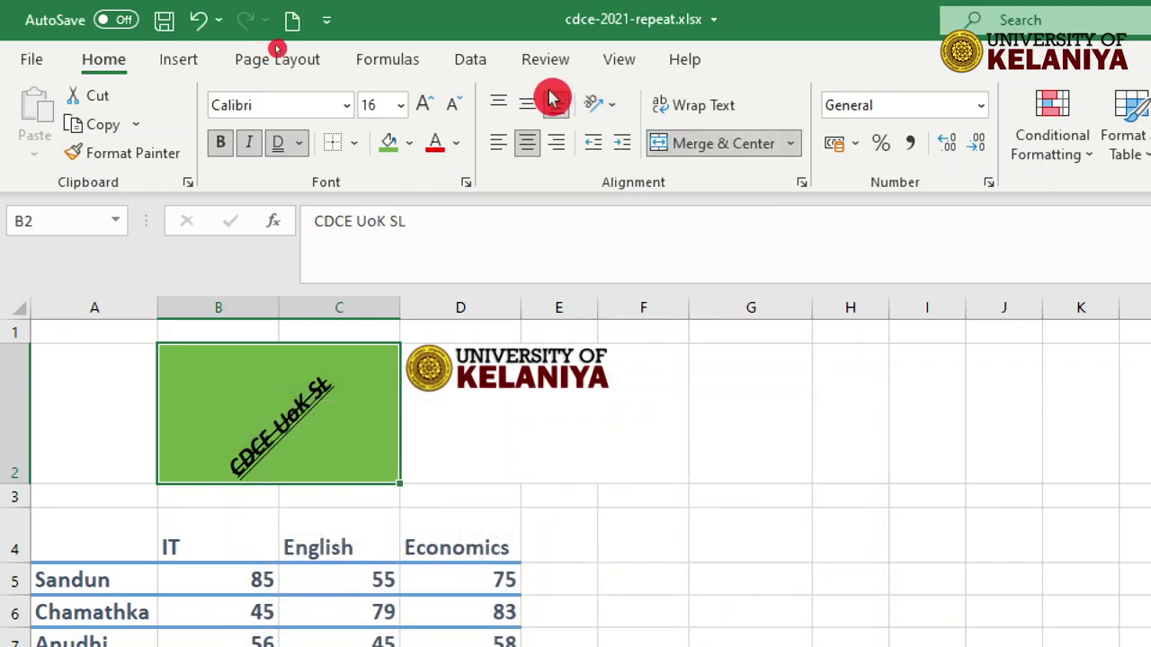
{"action": "left_click", "coordinate": [613, 110]}
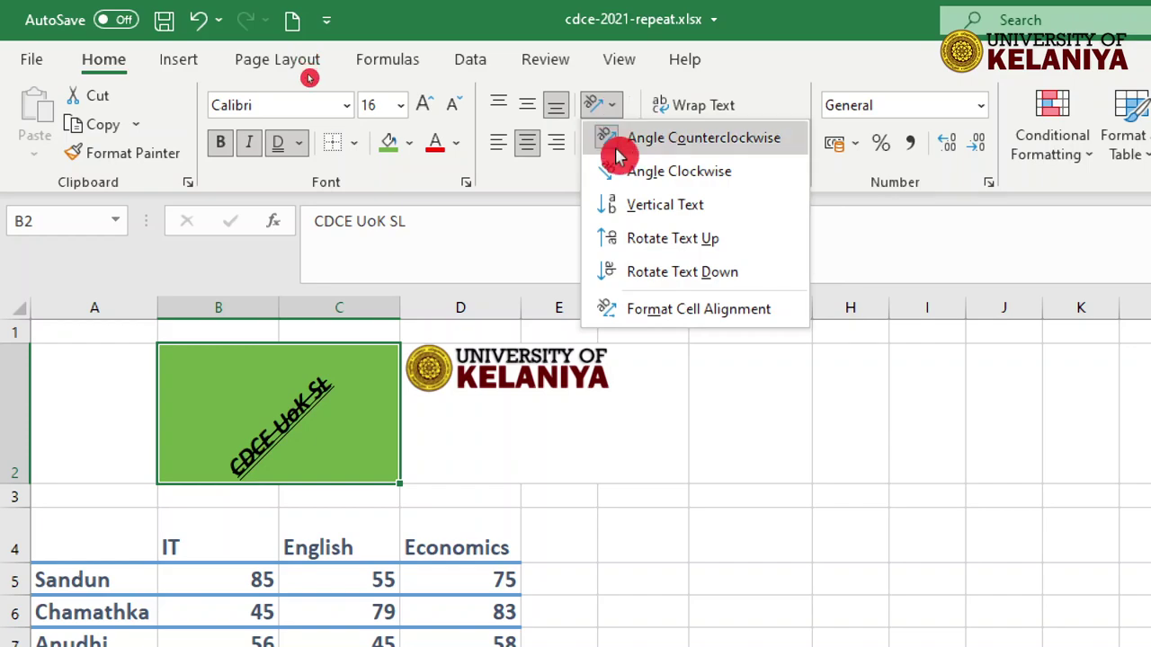
{"action": "left_click", "coordinate": [507, 146]}
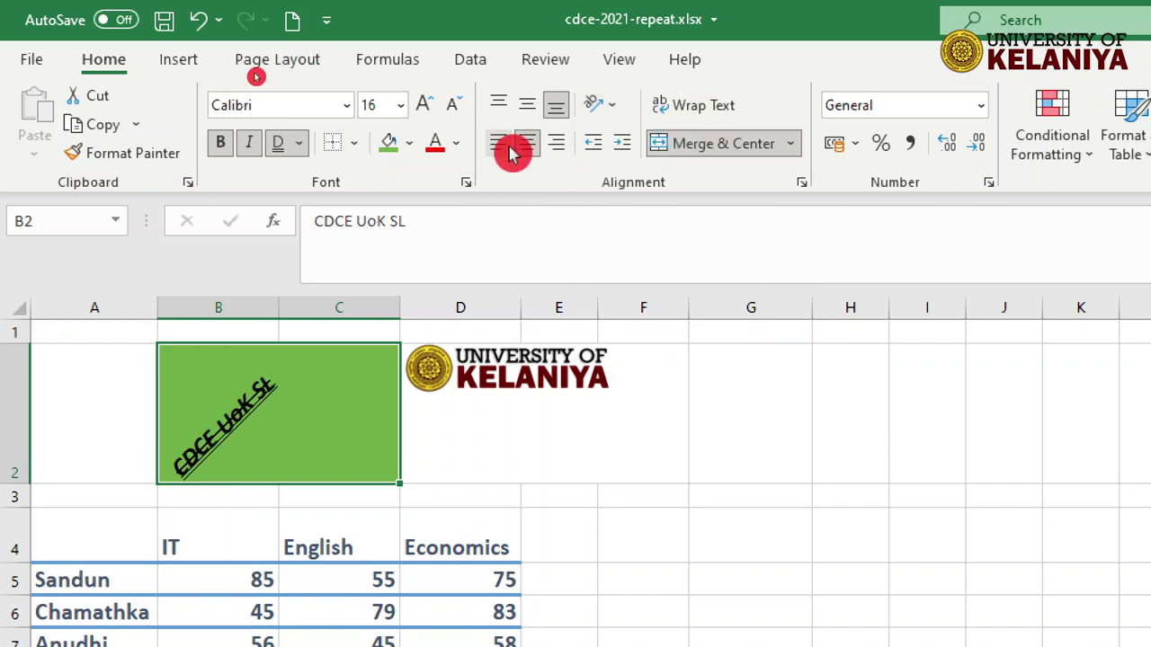
{"action": "left_click", "coordinate": [618, 109]}
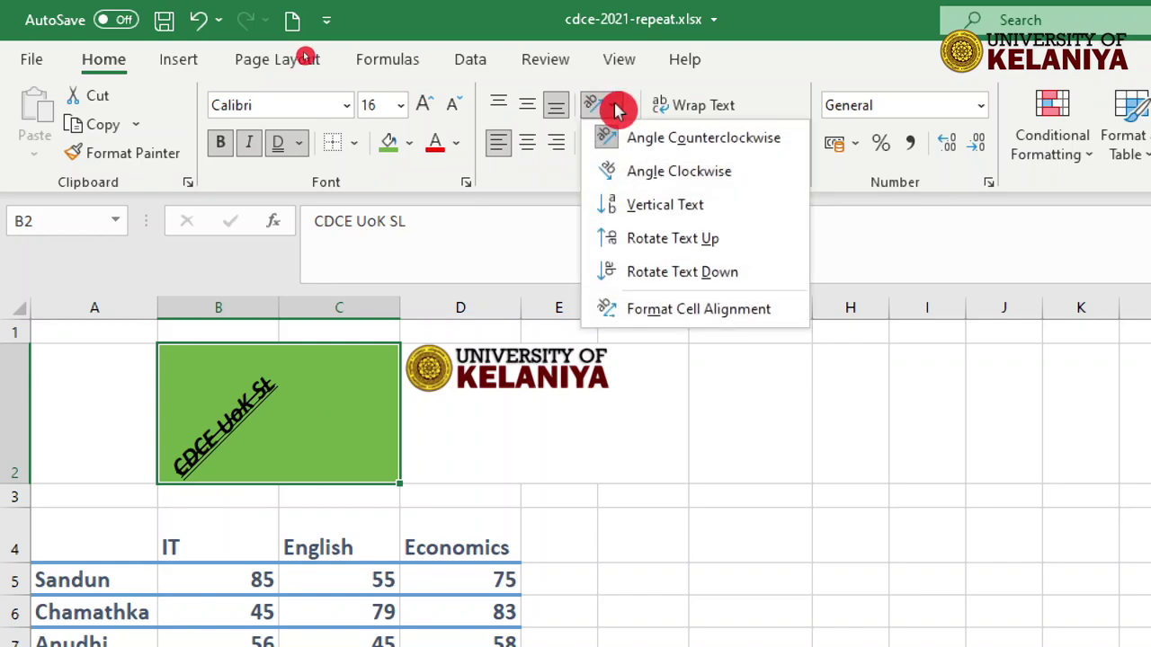
{"action": "left_click", "coordinate": [499, 105]}
{"action": "left_click", "coordinate": [614, 114]}
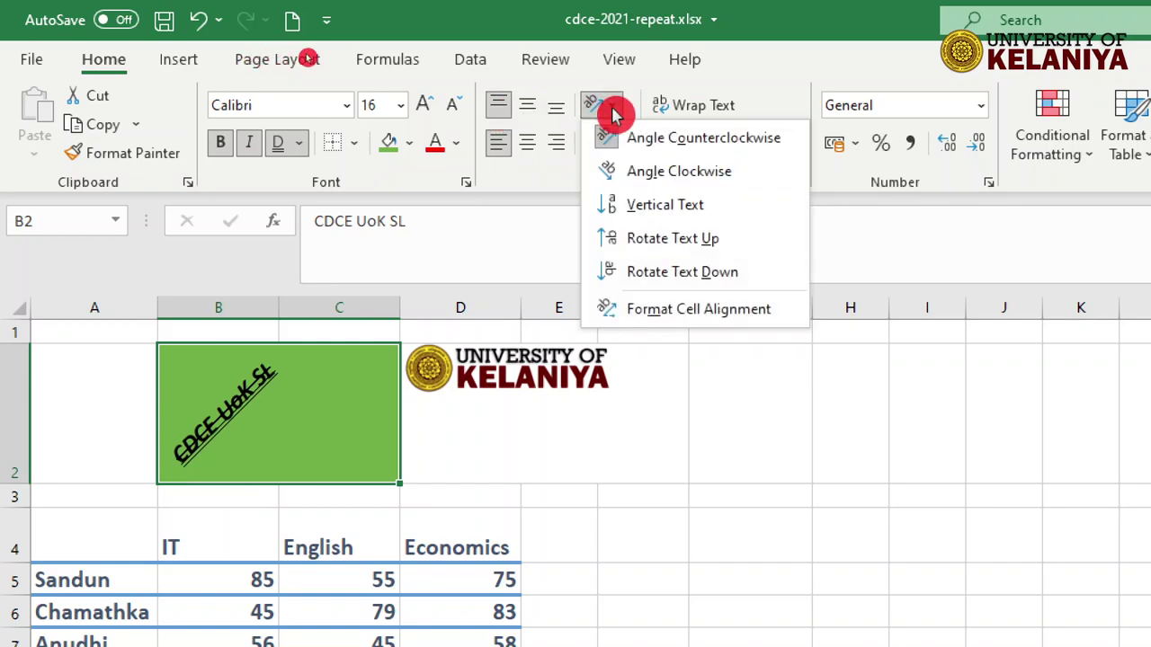
{"action": "left_click", "coordinate": [614, 114]}
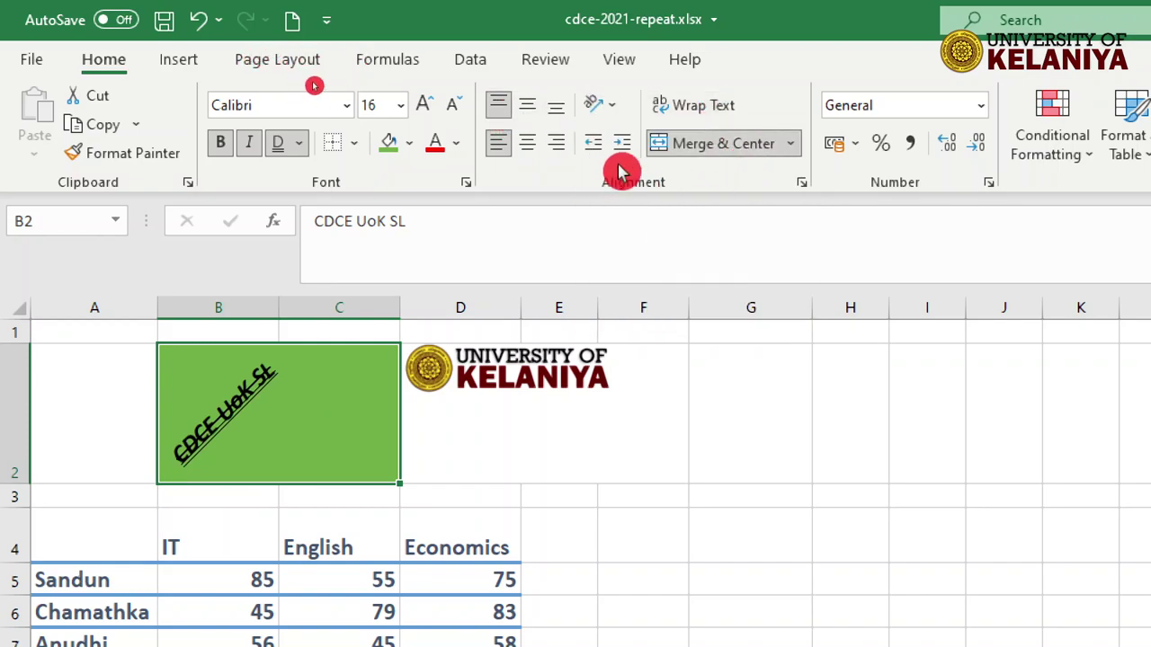
{"action": "left_click", "coordinate": [618, 110]}
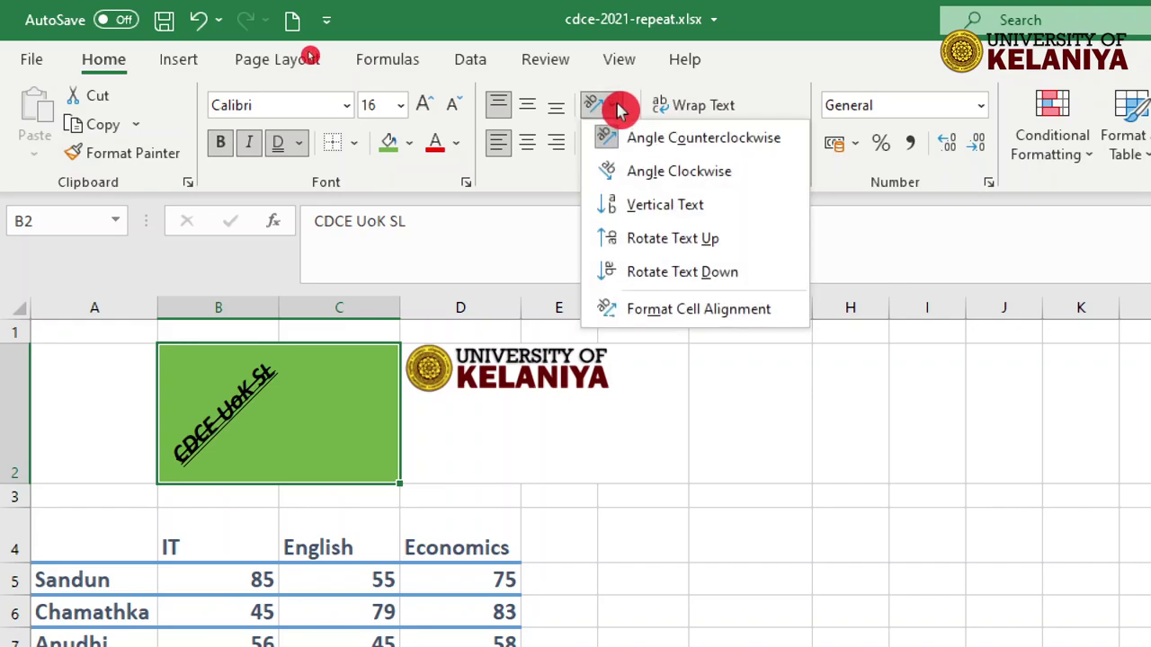
{"action": "left_click", "coordinate": [701, 313]}
Step: Set the title's orientation to 0 degrees in Format Cells and apply it
{"action": "left_click_drag", "start_coordinate": [607, 409], "coordinate": [714, 146]}
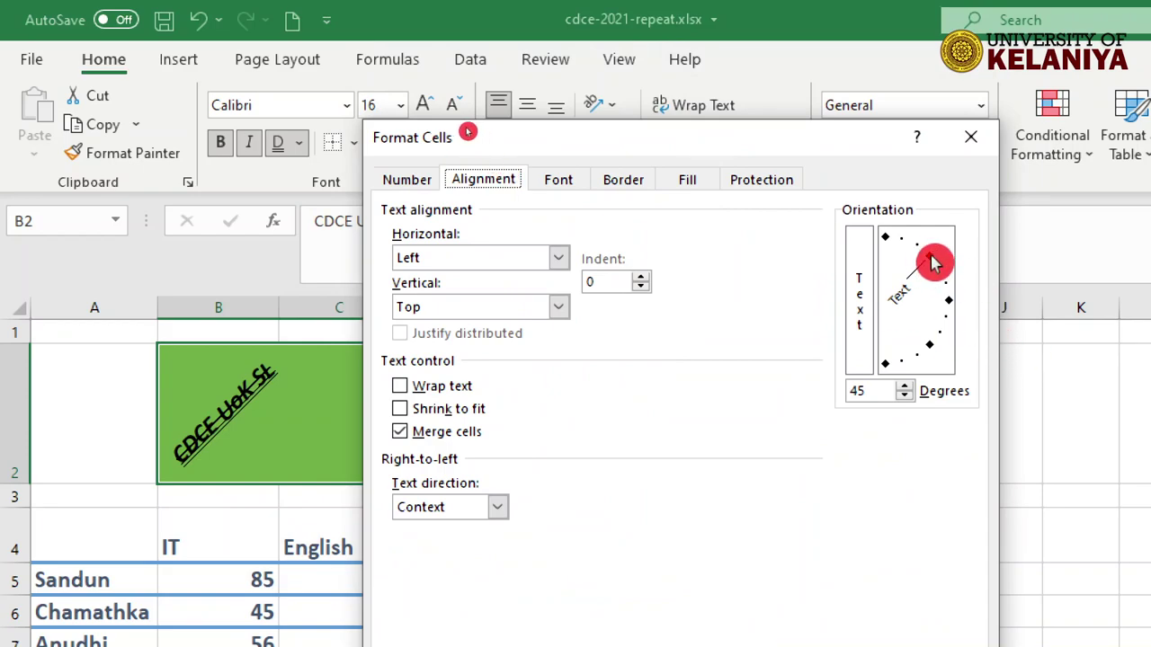
{"action": "left_click_drag", "start_coordinate": [932, 261], "coordinate": [953, 308]}
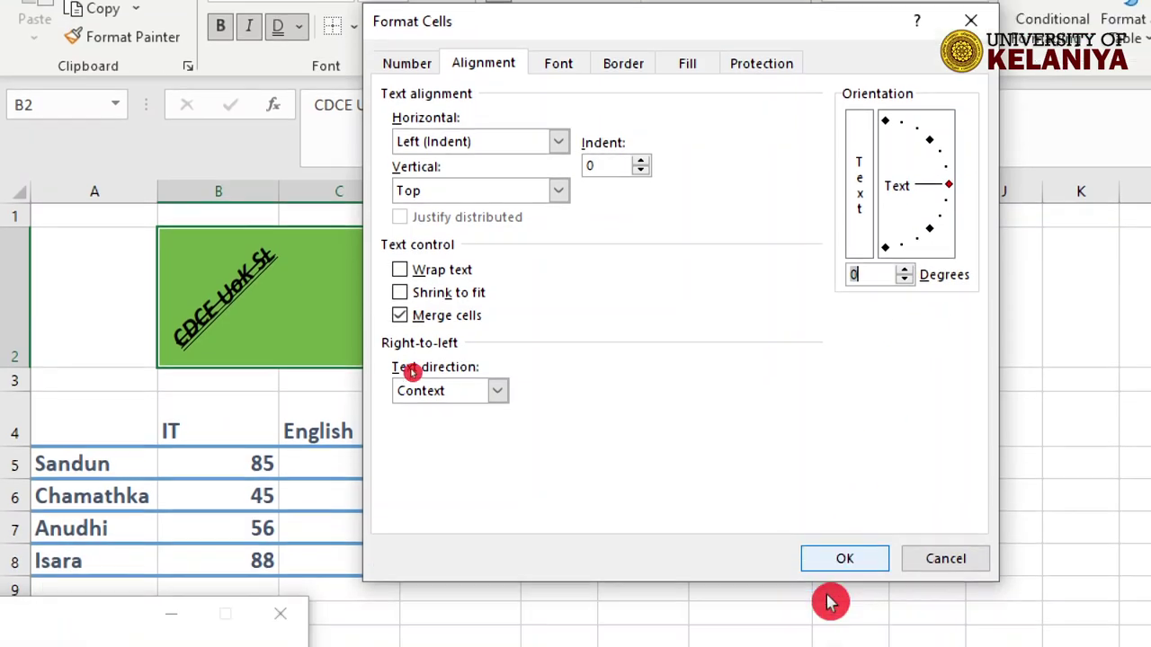
{"action": "left_click", "coordinate": [857, 412]}
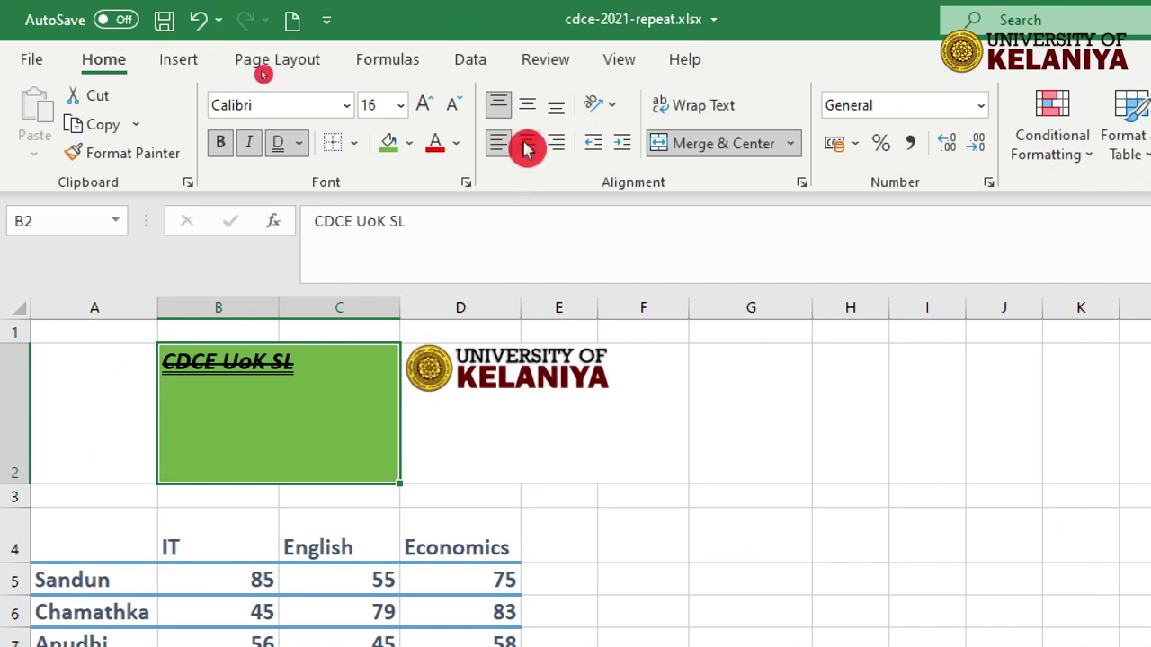
Step: Centre the CDCE UoK SL title horizontally and vertically within merged B2:C2
{"action": "left_click", "coordinate": [528, 147]}
{"action": "left_click", "coordinate": [558, 147]}
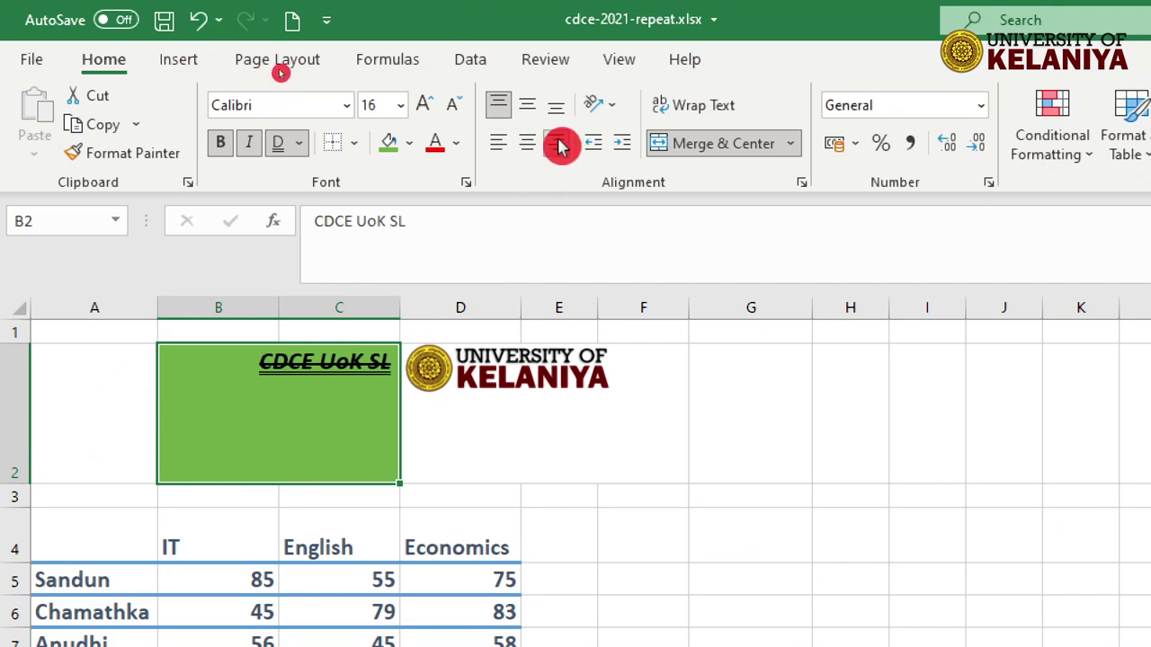
{"action": "left_click", "coordinate": [528, 147]}
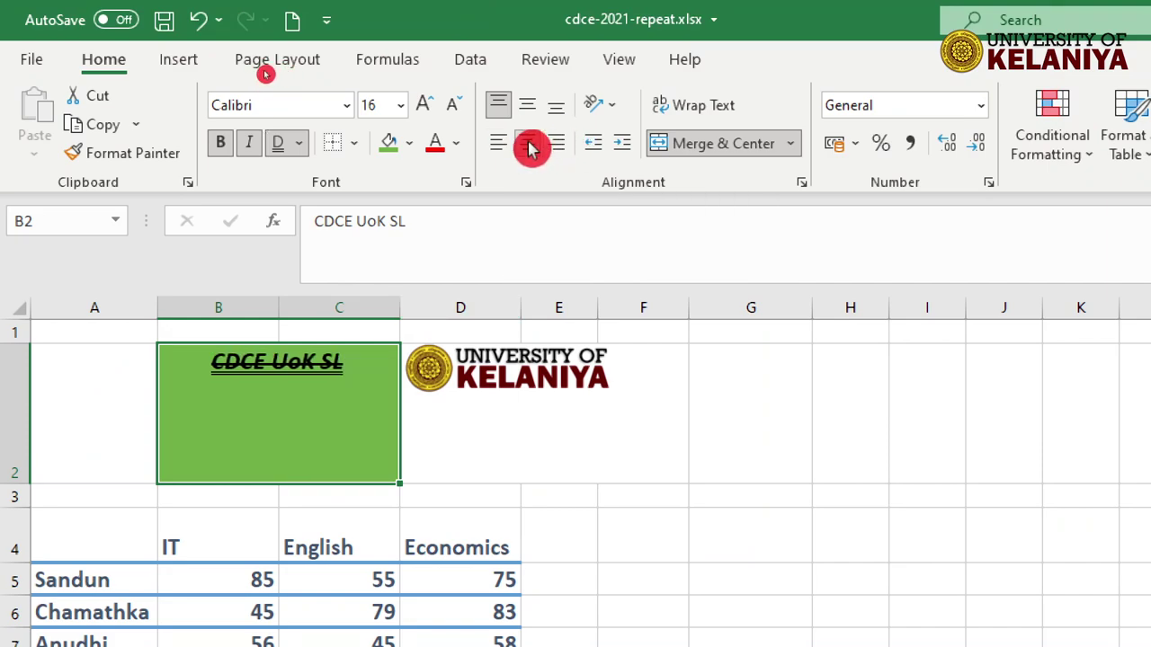
{"action": "left_click", "coordinate": [501, 146]}
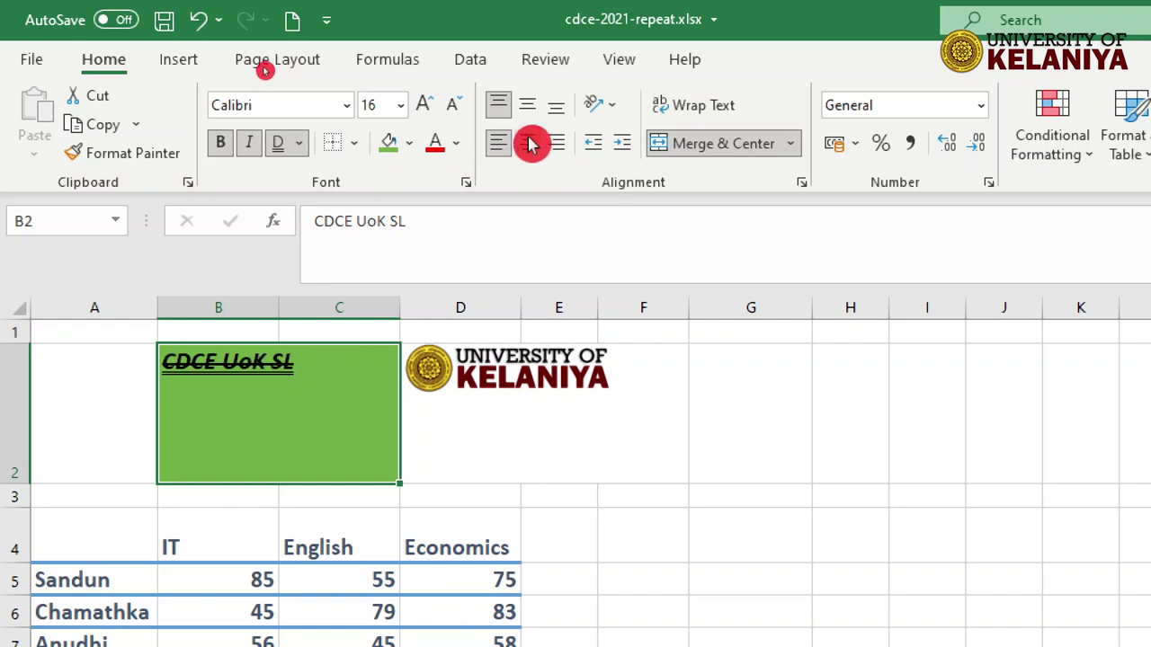
{"action": "left_click", "coordinate": [529, 106]}
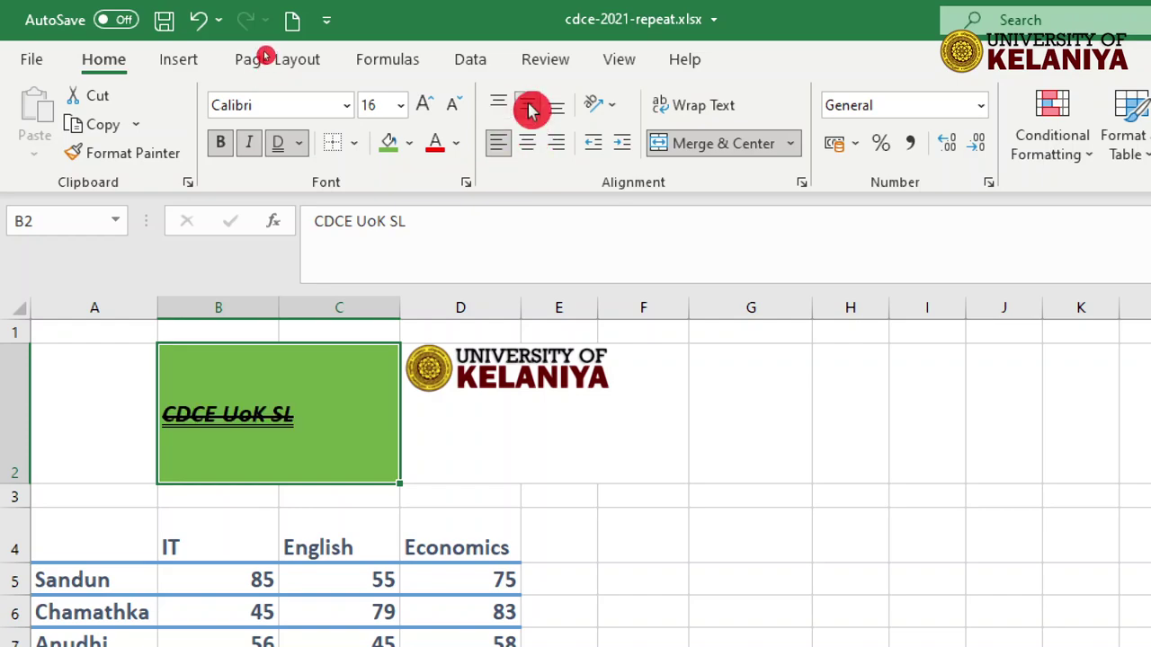
{"action": "left_click", "coordinate": [532, 146]}
{"action": "left_click", "coordinate": [555, 149]}
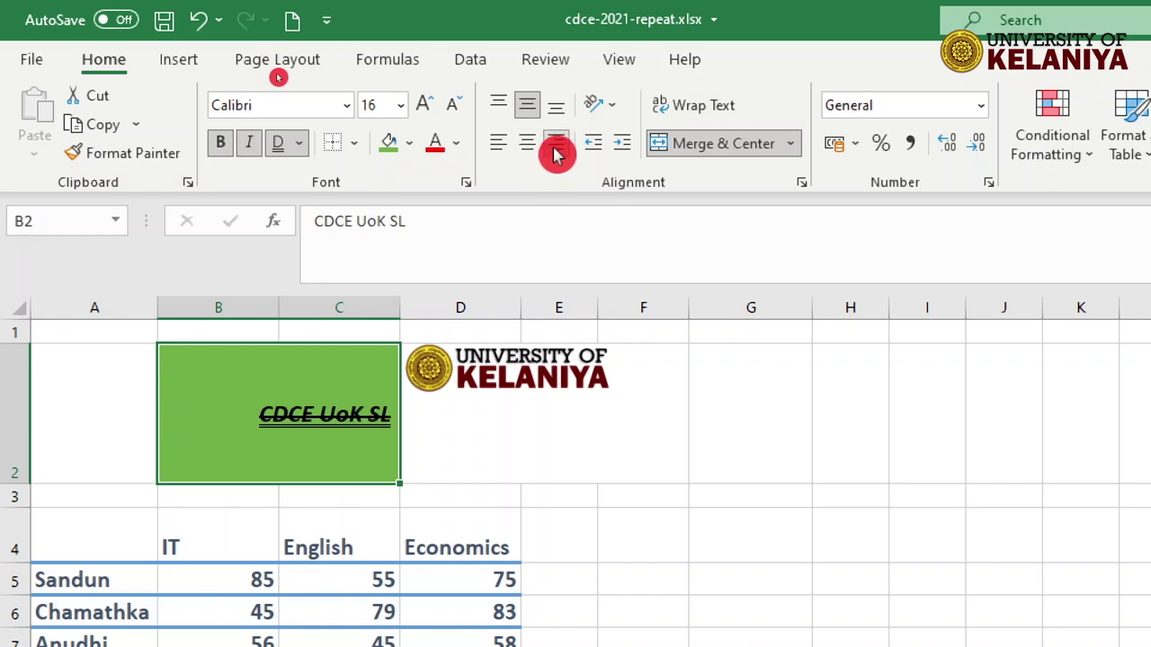
{"action": "left_click", "coordinate": [528, 147]}
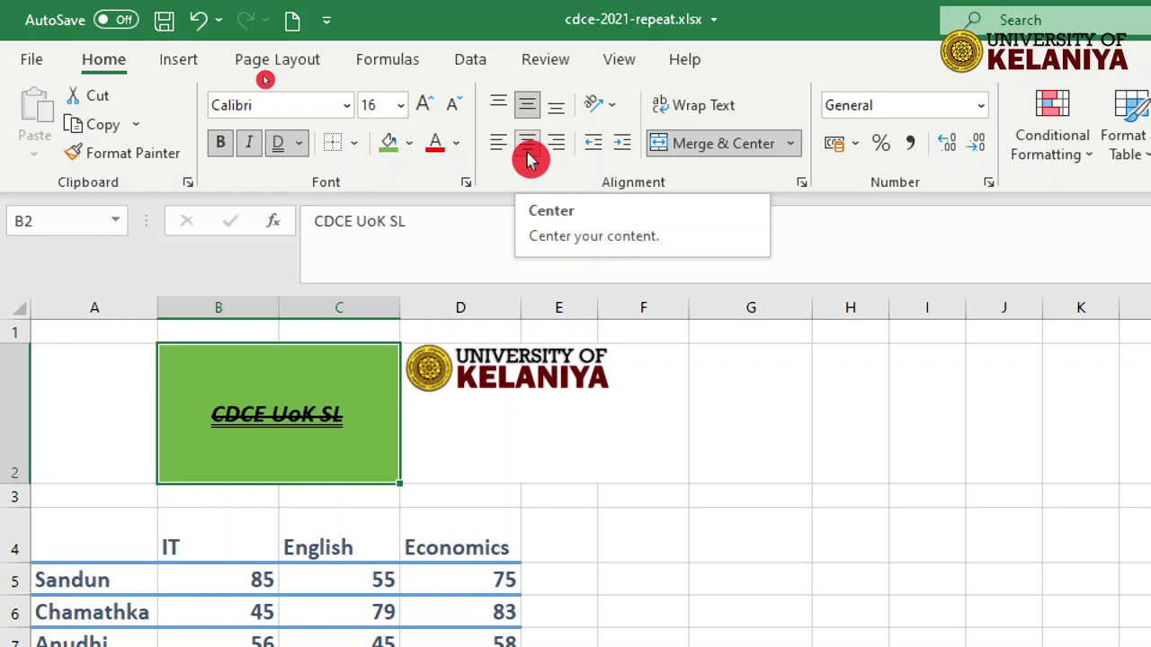
{"action": "left_click", "coordinate": [515, 396]}
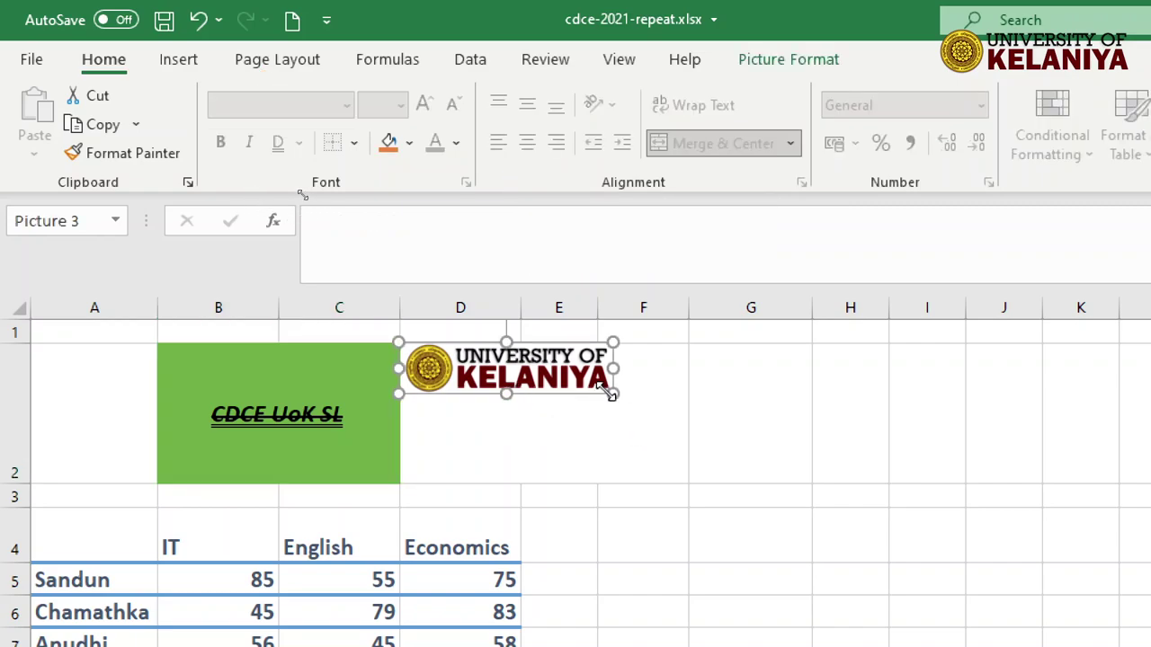
{"action": "left_click", "coordinate": [303, 405]}
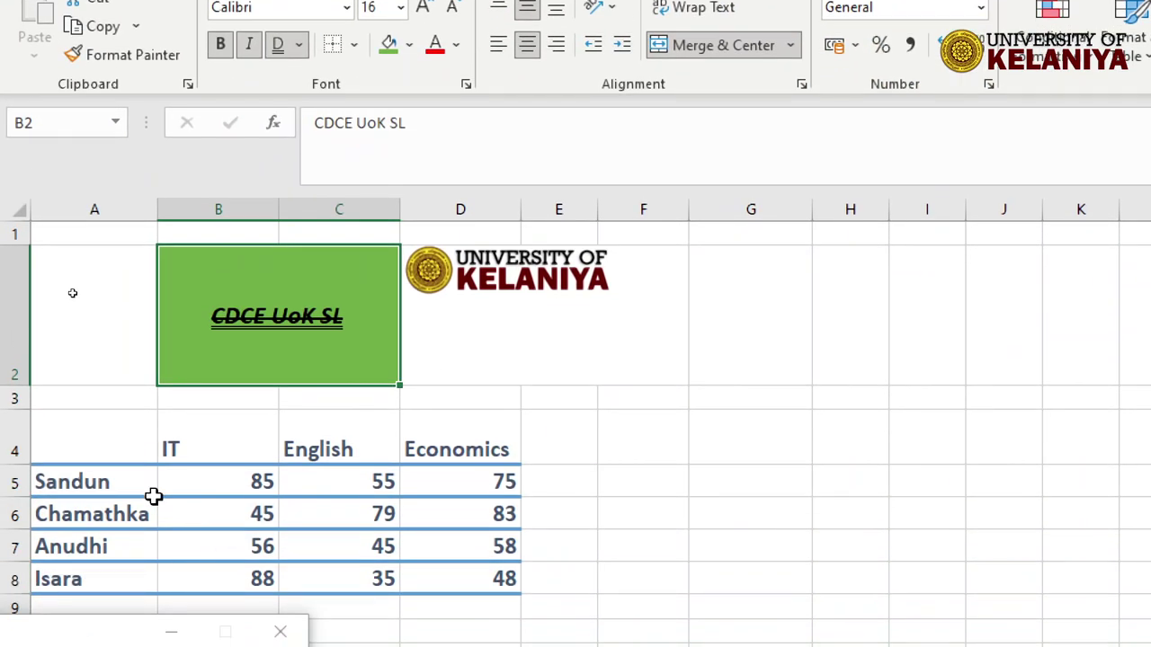
{"action": "left_click", "coordinate": [185, 450]}
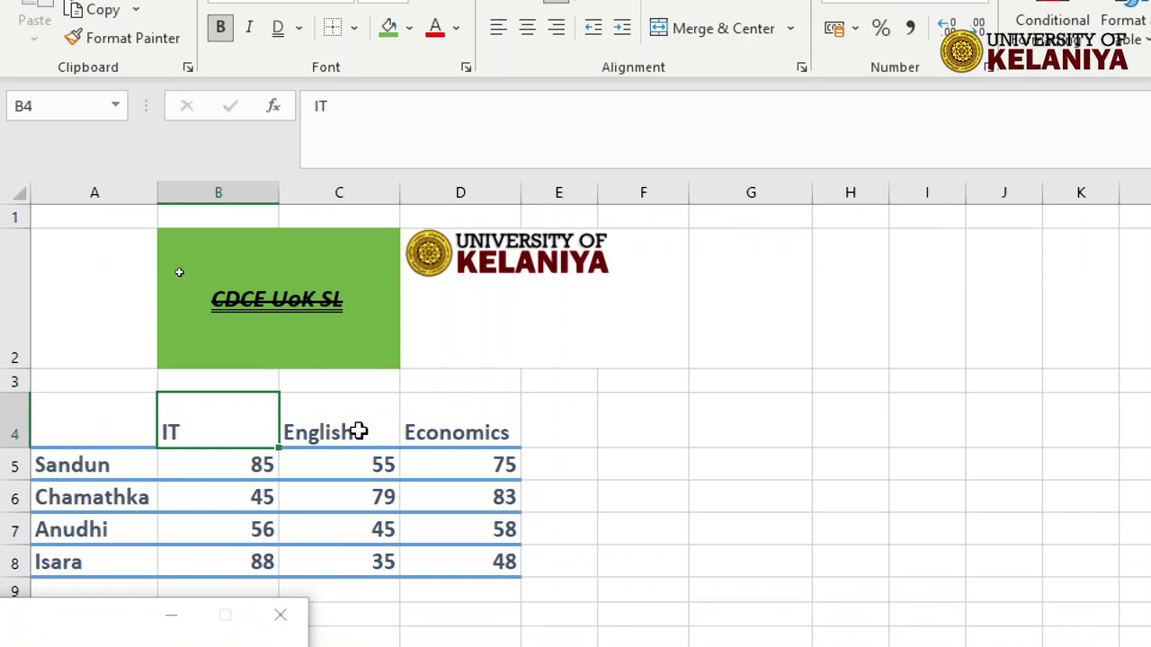
Step: Enter the header Salary in cell E4 beside Economics
{"action": "left_click", "coordinate": [358, 430]}
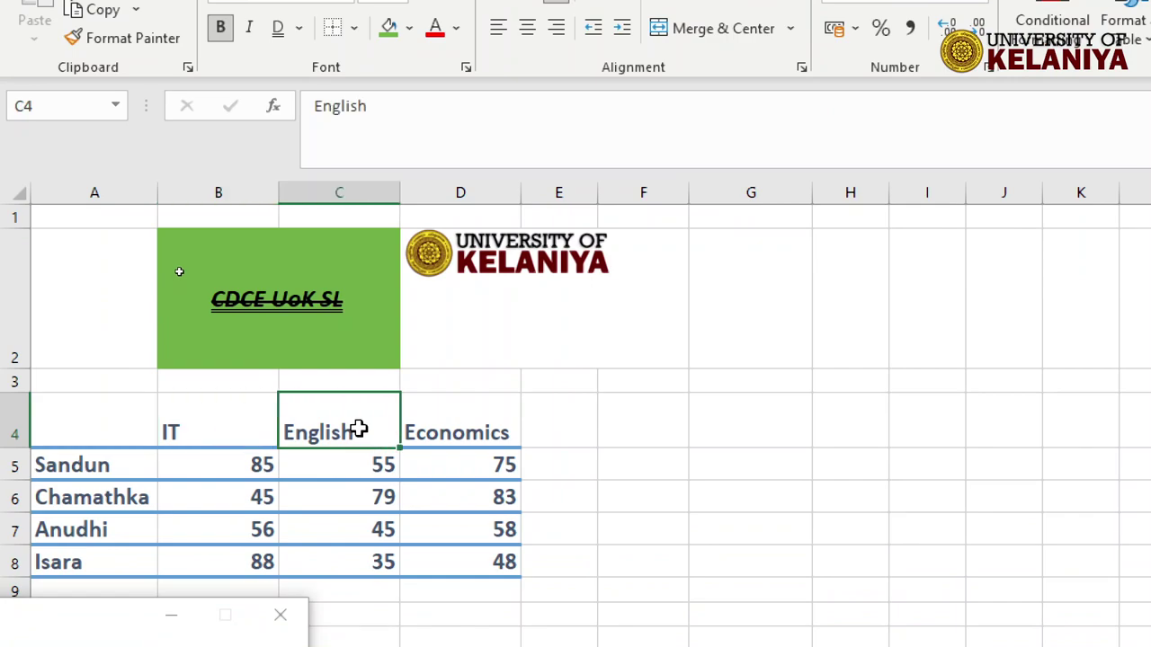
{"action": "left_click", "coordinate": [459, 434]}
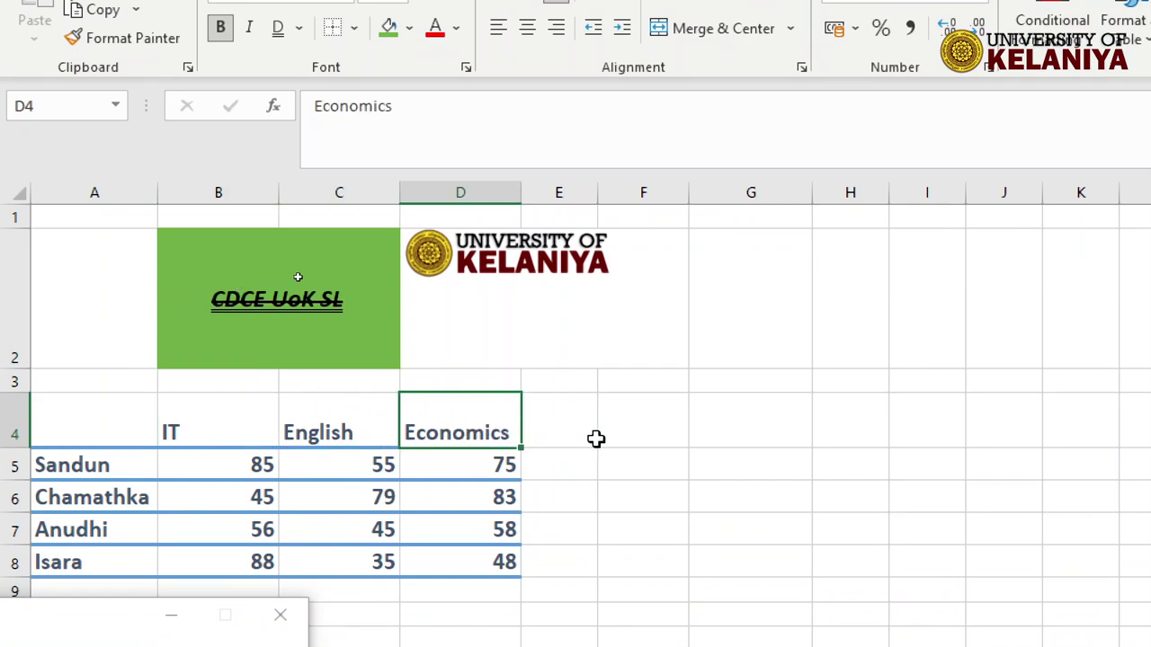
{"action": "left_click", "coordinate": [568, 426]}
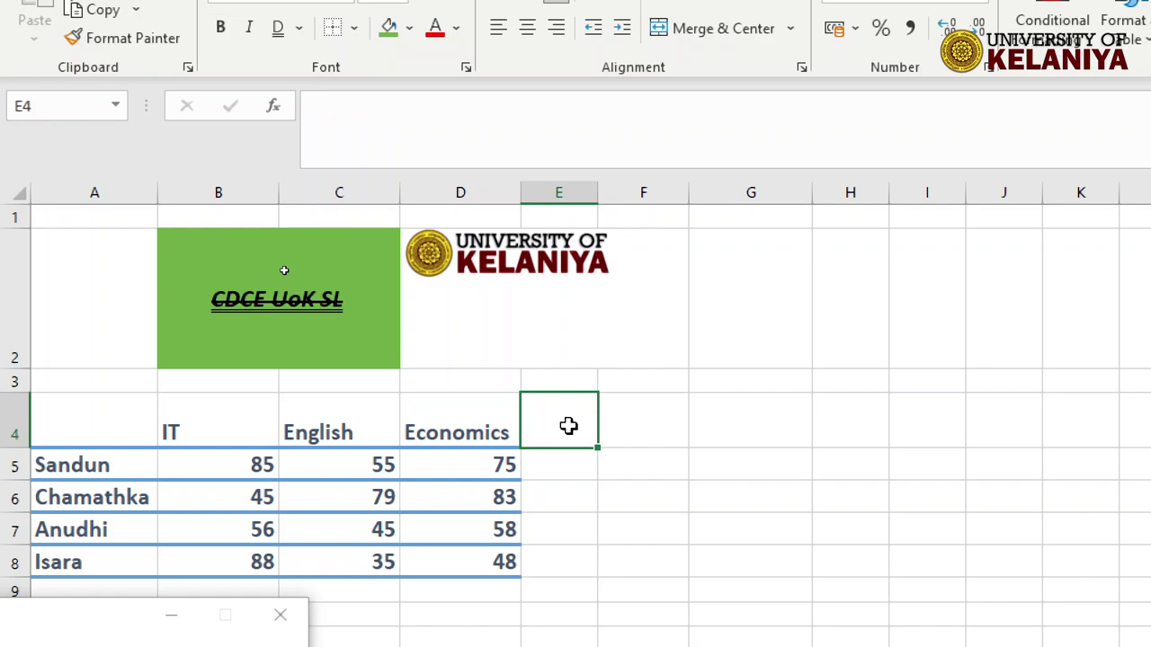
{"action": "type", "text": "Sa"}
{"action": "type", "text": "lary"}
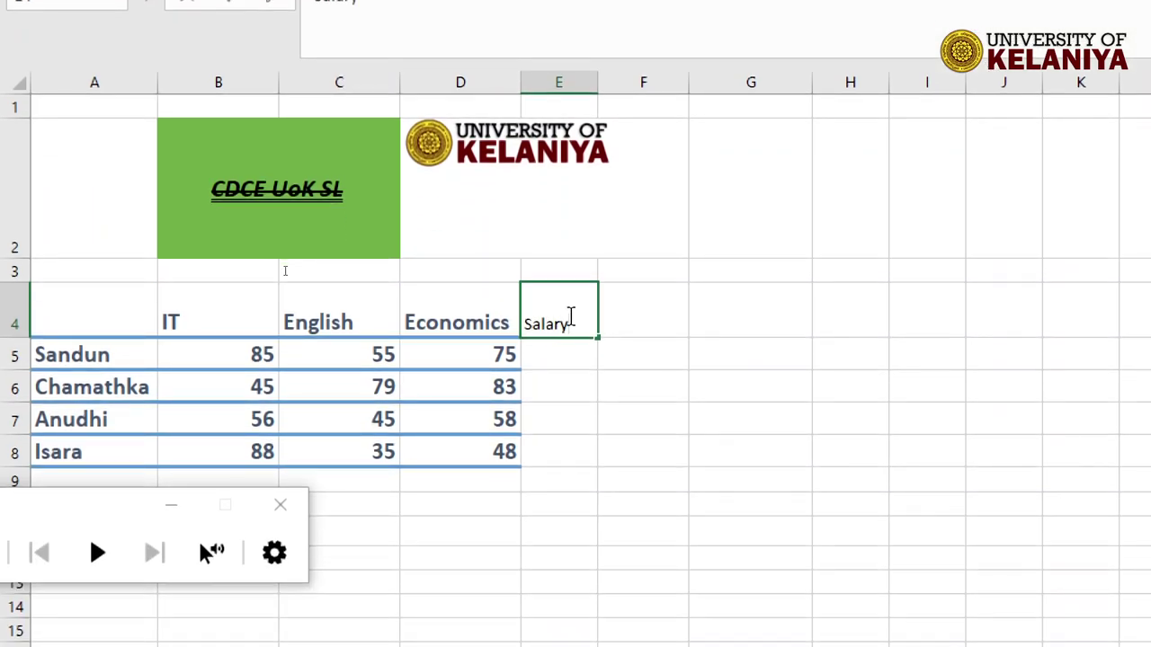
{"action": "key", "text": "Return"}
Step: Select the table range from A4, ending with the Salary cell E4 selected
{"action": "left_click", "coordinate": [568, 286]}
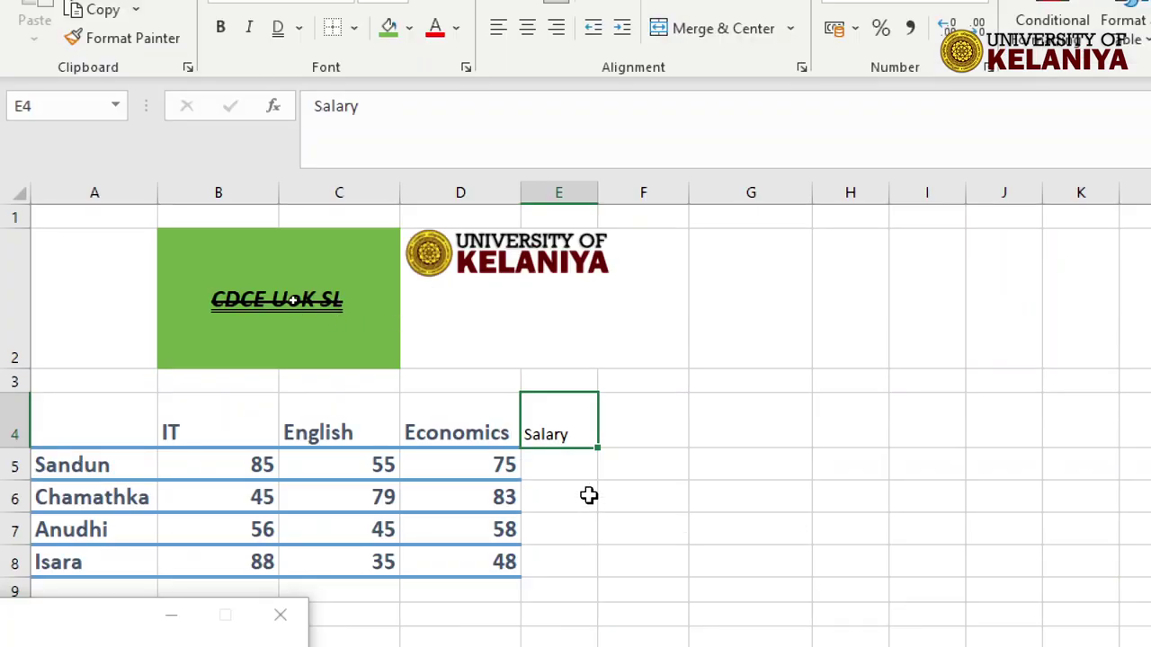
{"action": "left_click", "coordinate": [560, 457]}
{"action": "left_click", "coordinate": [565, 417]}
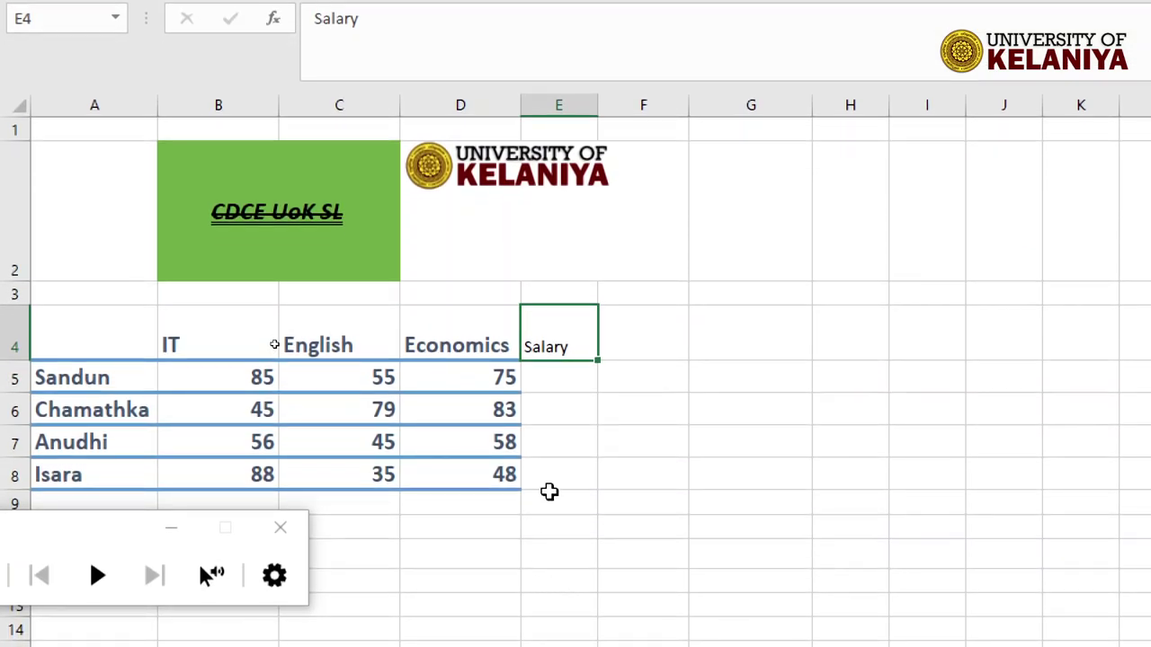
{"action": "left_click", "coordinate": [567, 383]}
{"action": "left_click", "coordinate": [552, 336]}
{"action": "left_click", "coordinate": [557, 380]}
{"action": "left_click", "coordinate": [546, 331]}
{"action": "left_click", "coordinate": [552, 383]}
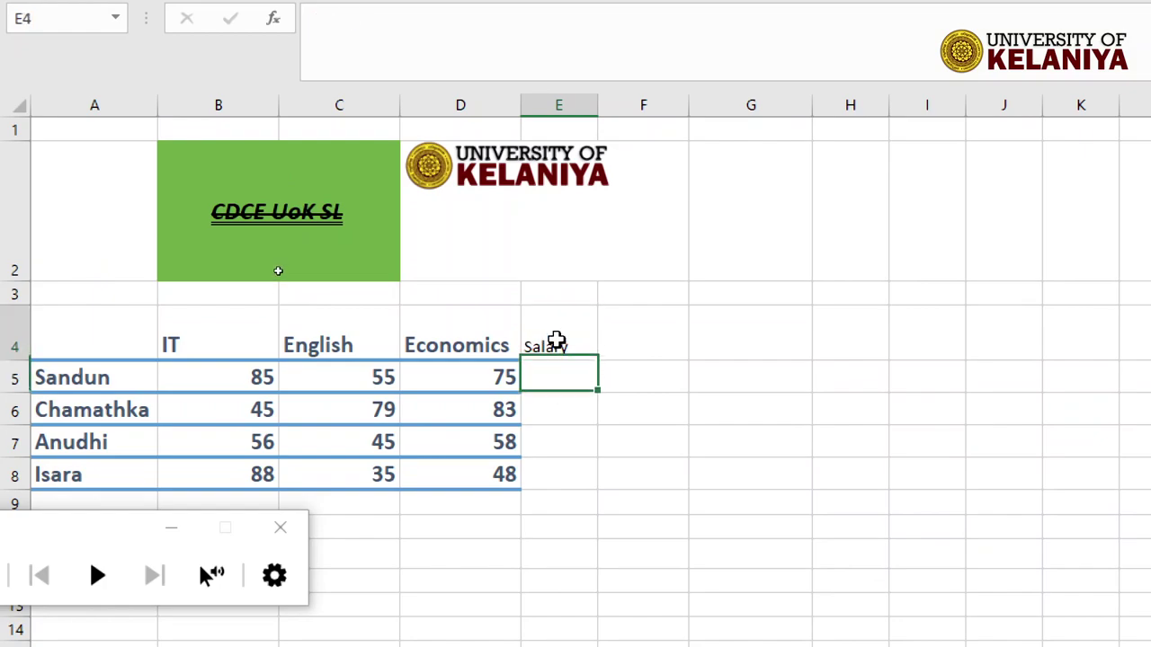
{"action": "left_click", "coordinate": [557, 338]}
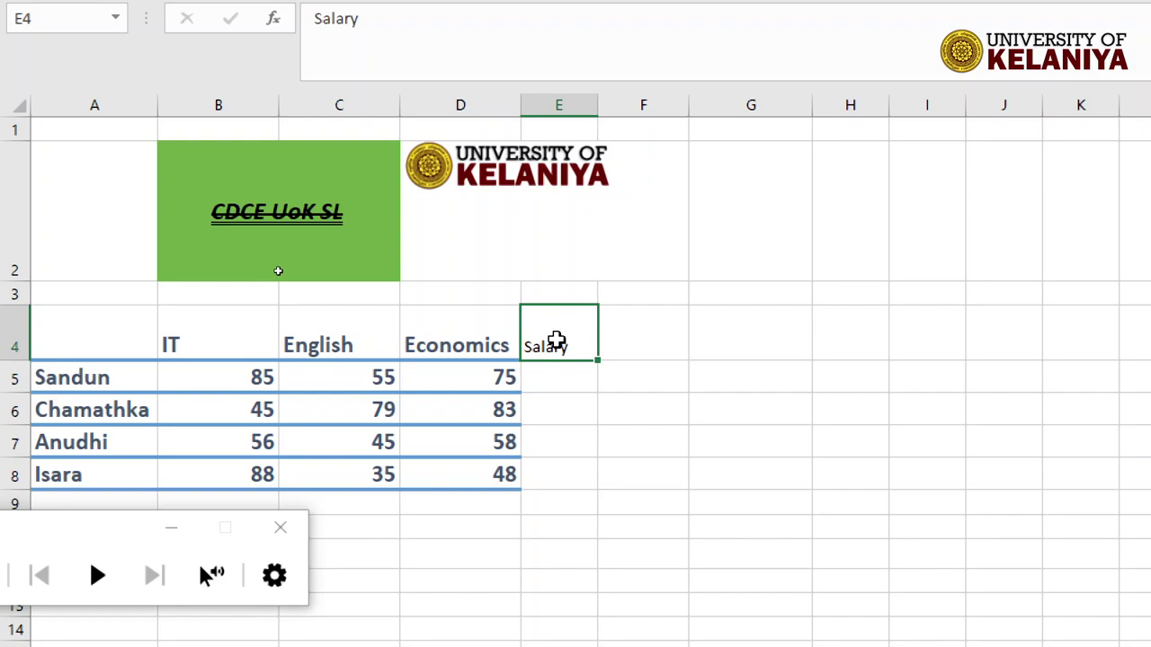
{"action": "left_click", "coordinate": [421, 346]}
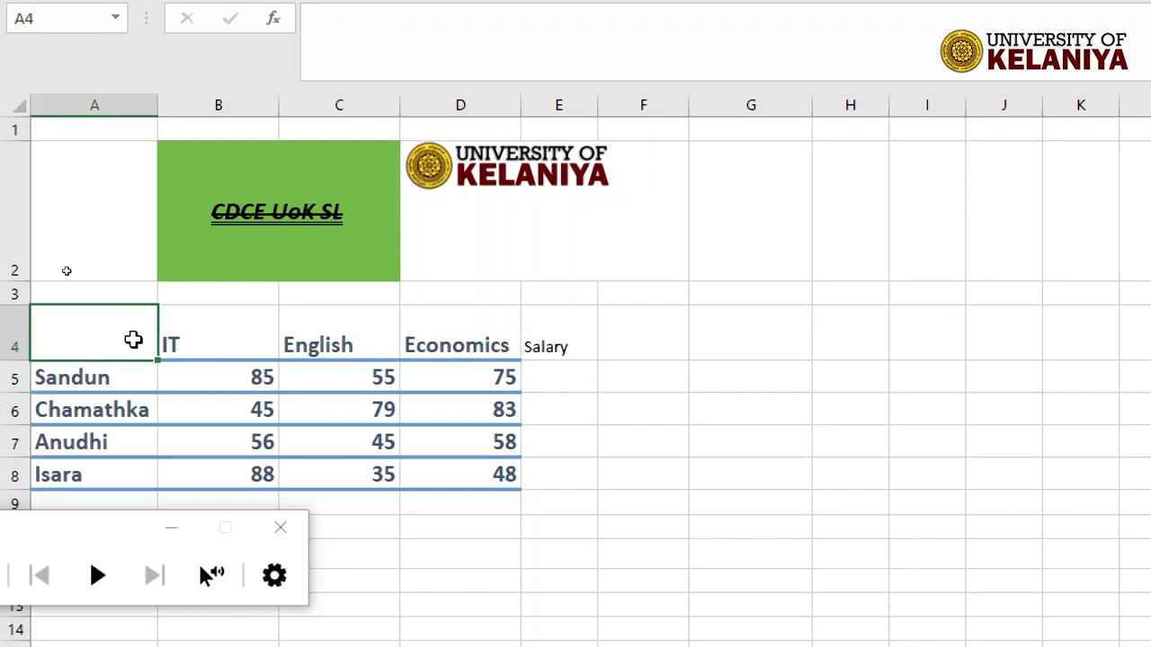
{"action": "mouse_move", "coordinate": [132, 339]}
{"action": "left_mouse_down"}
{"action": "mouse_move", "coordinate": [435, 409]}
{"action": "mouse_move", "coordinate": [449, 473]}
{"action": "left_mouse_up"}
{"action": "left_click", "coordinate": [548, 340]}
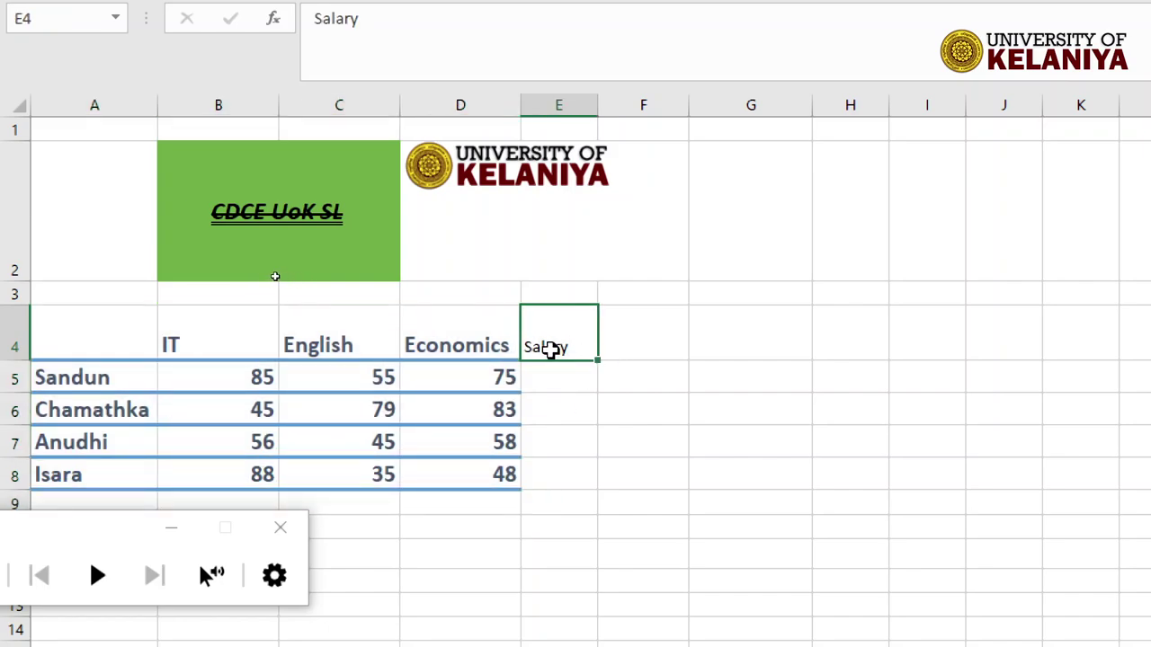
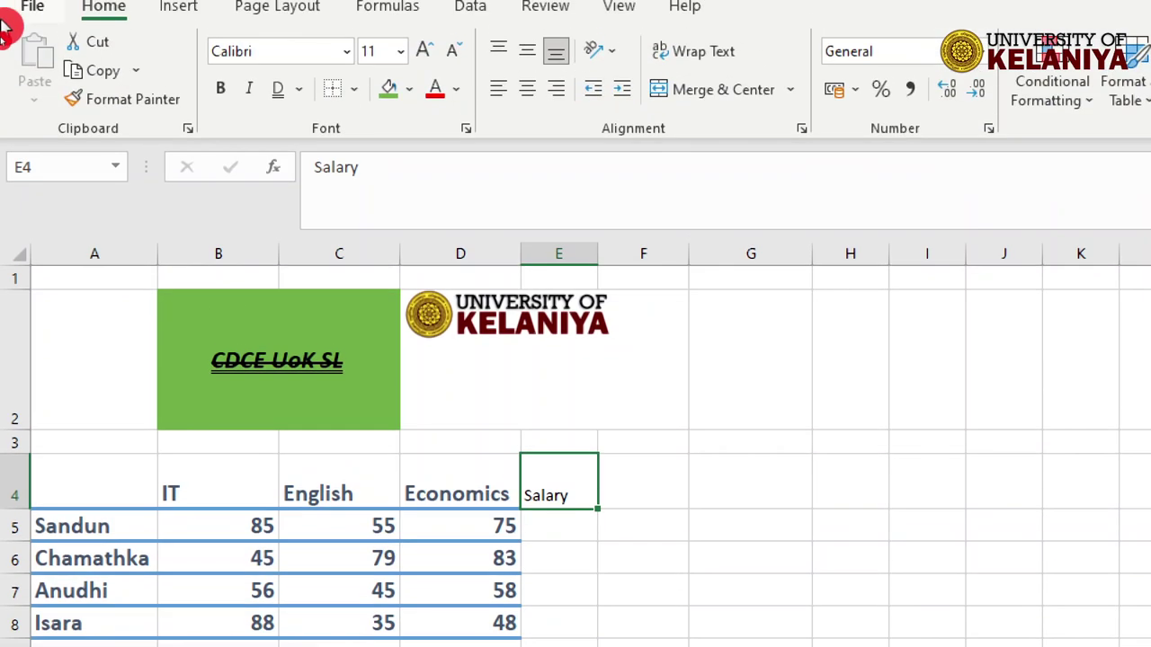
Step: Paint the CDCE UoK SL title's green bold italic strikethrough format onto the Salary heading E4
{"action": "left_click", "coordinate": [150, 103]}
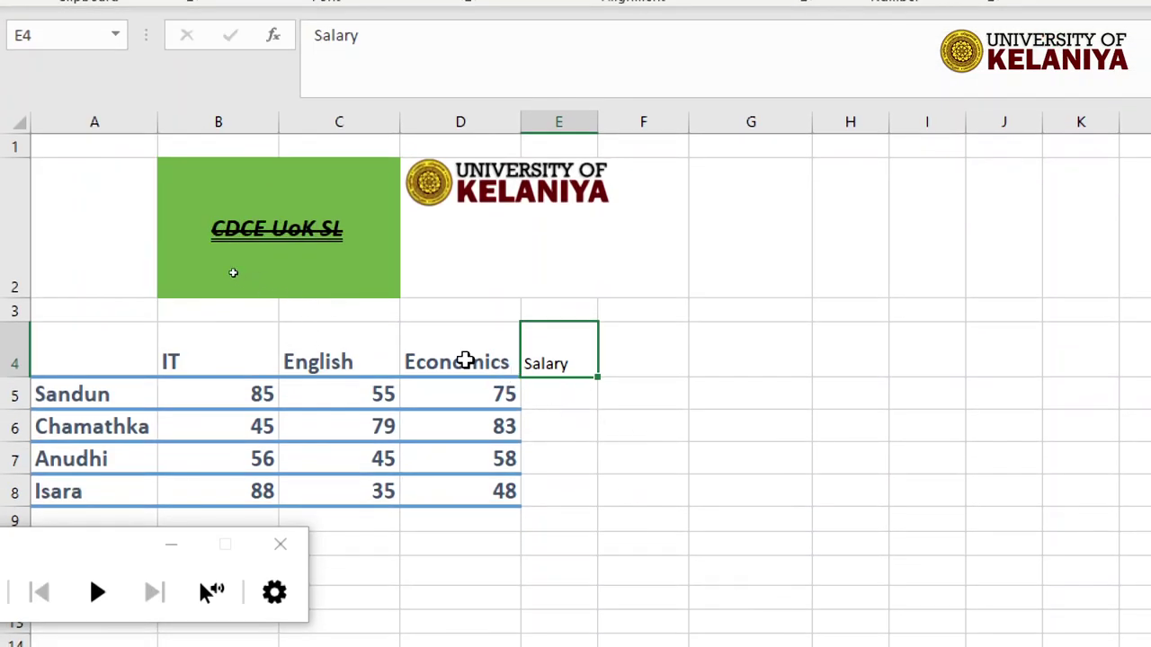
{"action": "left_click", "coordinate": [465, 360]}
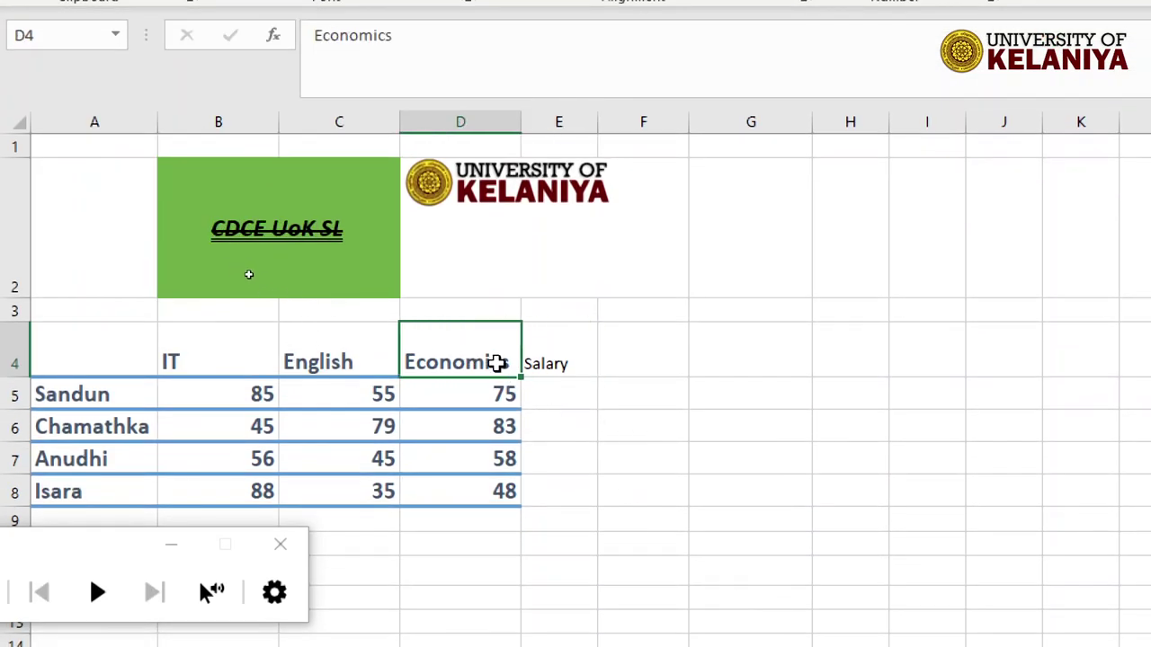
{"action": "left_click", "coordinate": [360, 356]}
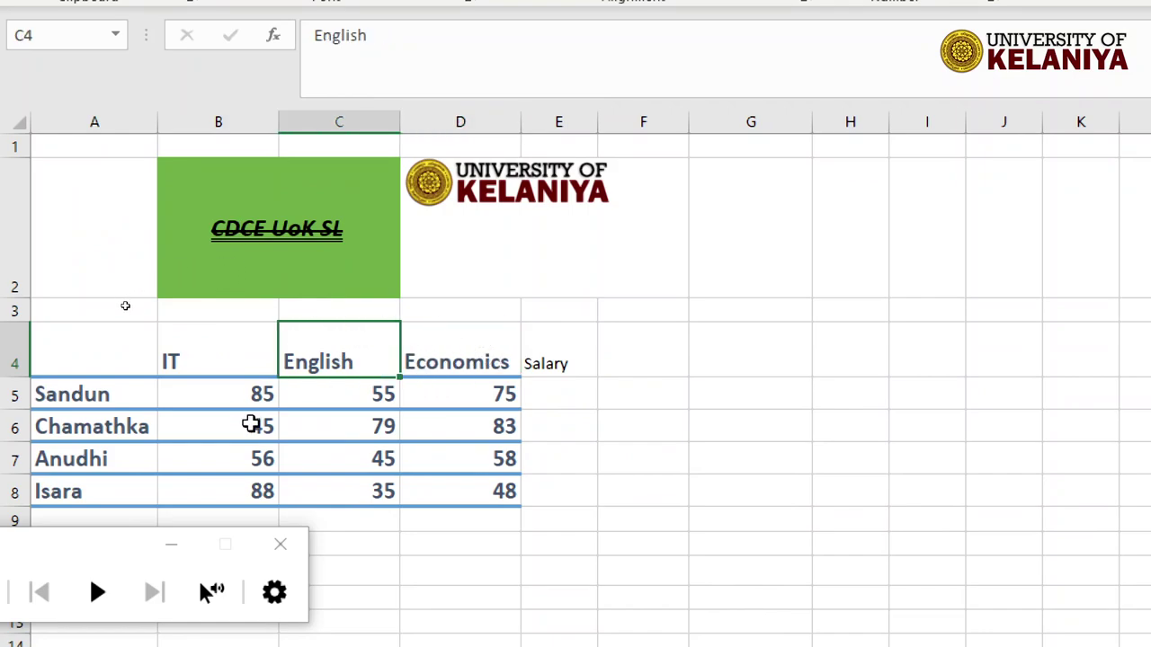
{"action": "left_click", "coordinate": [323, 236]}
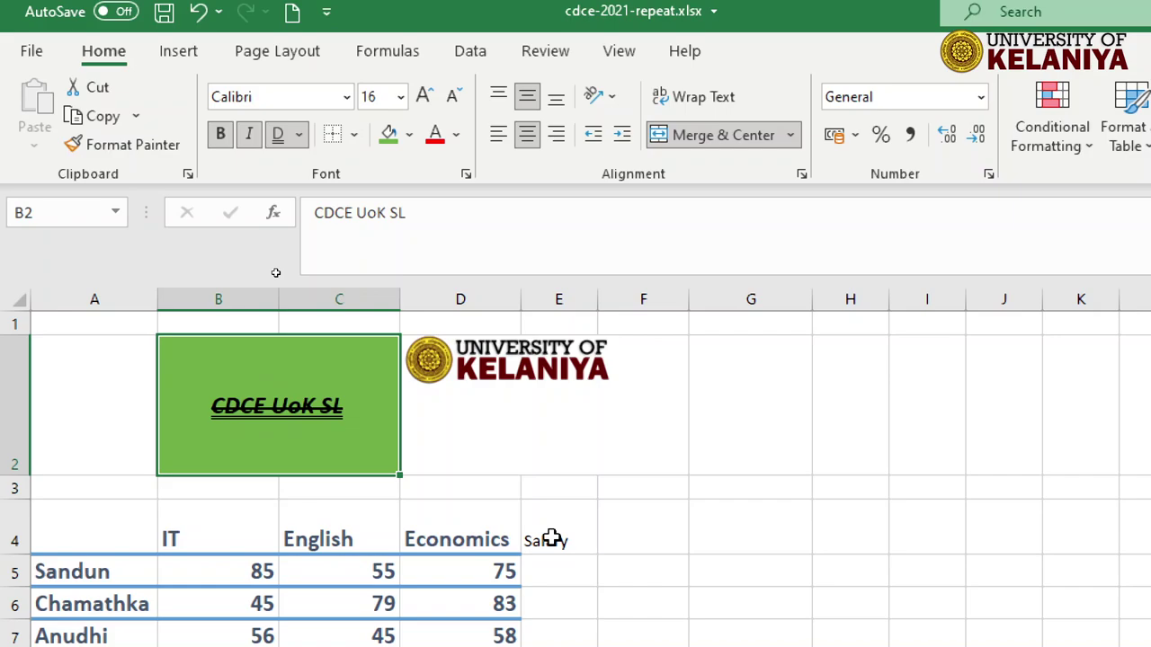
{"action": "left_click", "coordinate": [148, 151]}
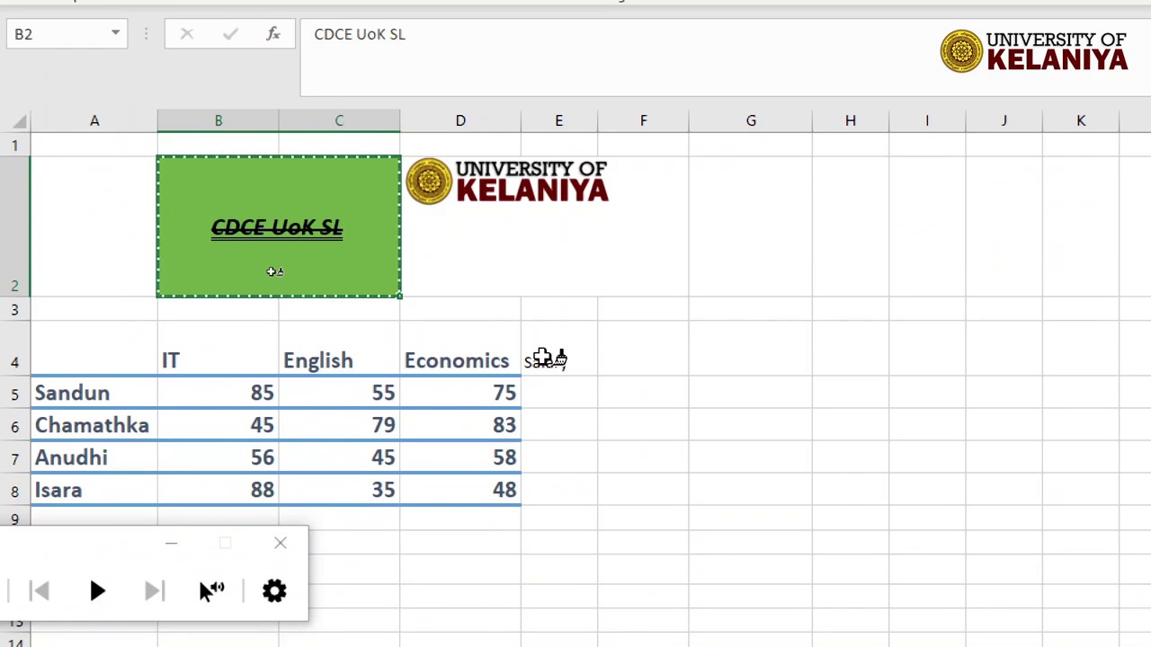
{"action": "left_click", "coordinate": [542, 358]}
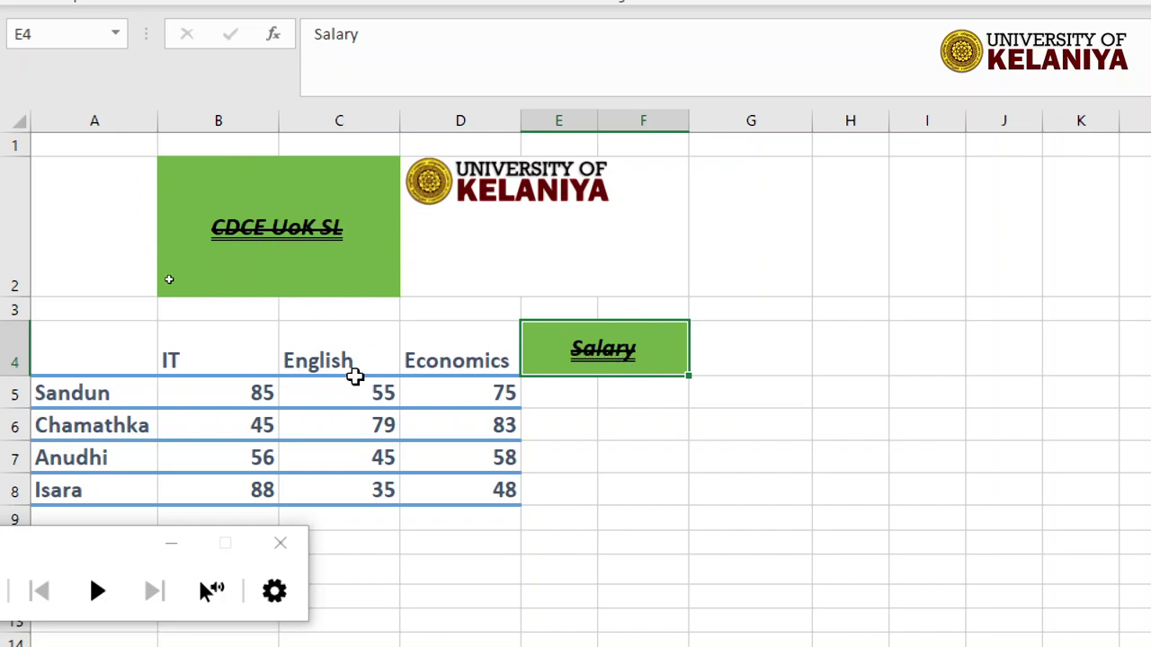
Step: Select the English heading and compare it with the IT and Economics heading cells
{"action": "left_click", "coordinate": [328, 364]}
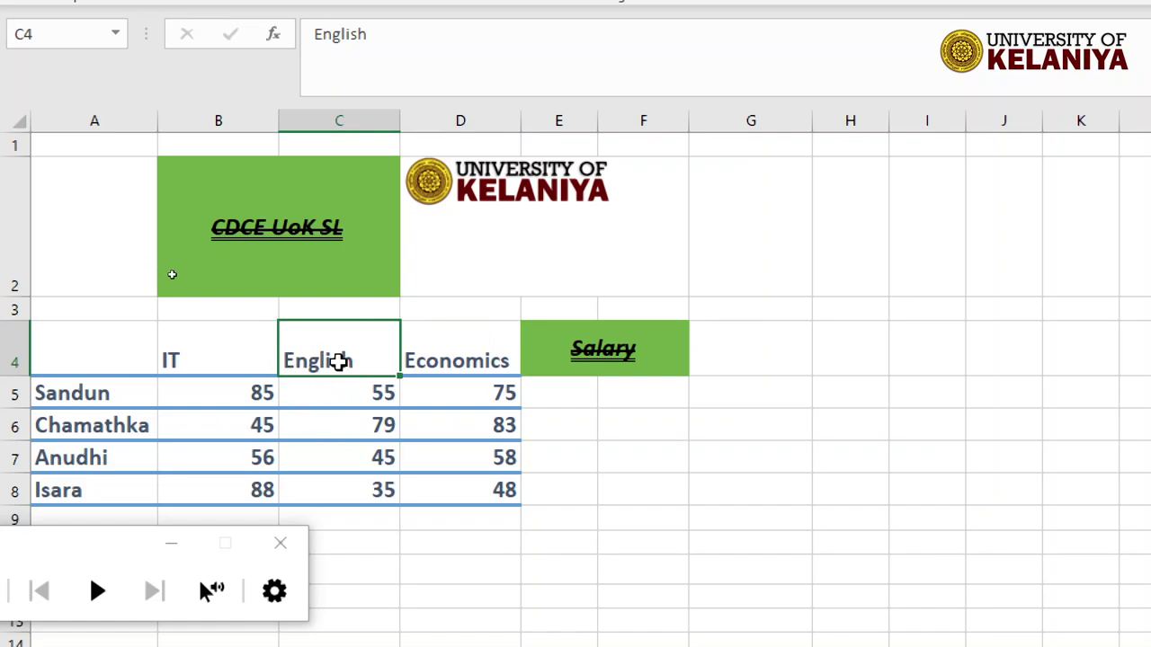
{"action": "left_click", "coordinate": [196, 360]}
{"action": "left_click", "coordinate": [310, 360]}
{"action": "left_click", "coordinate": [447, 360]}
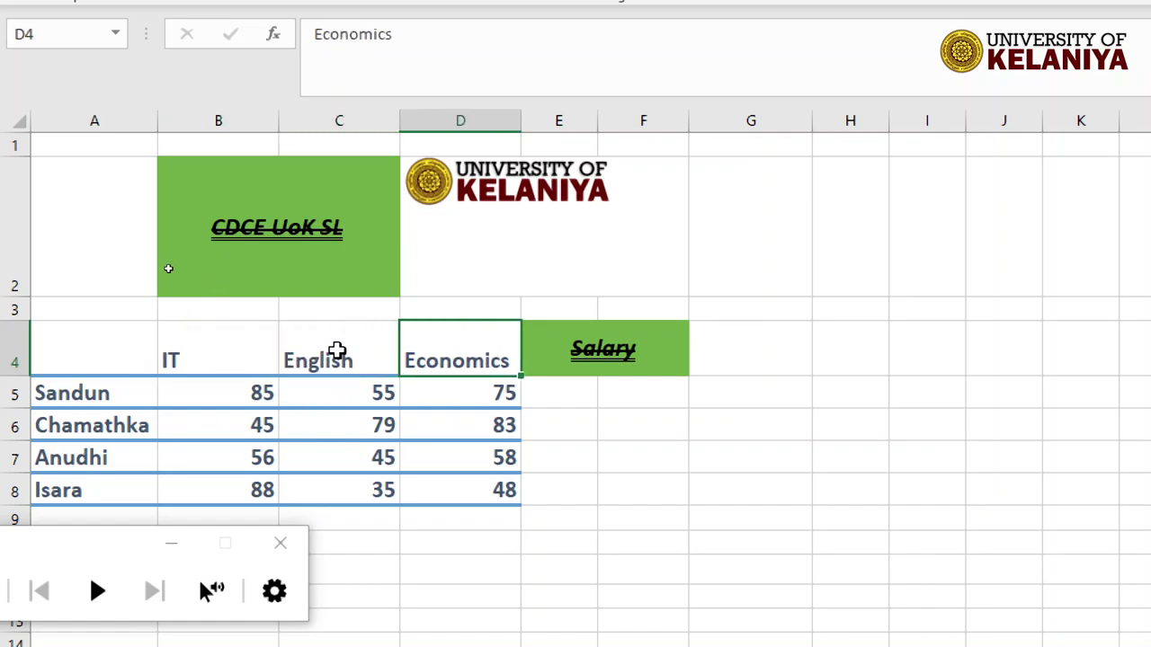
{"action": "left_click", "coordinate": [293, 355]}
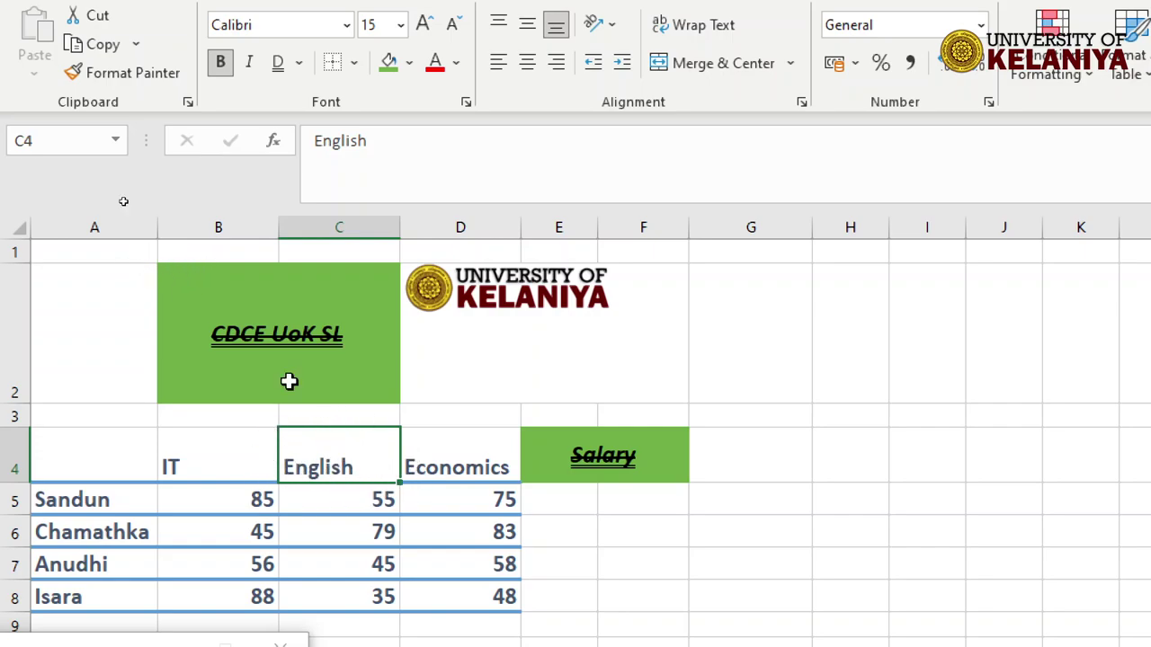
Step: Paint the English heading's formatting onto the Salary heading in E4
{"action": "left_click", "coordinate": [142, 81]}
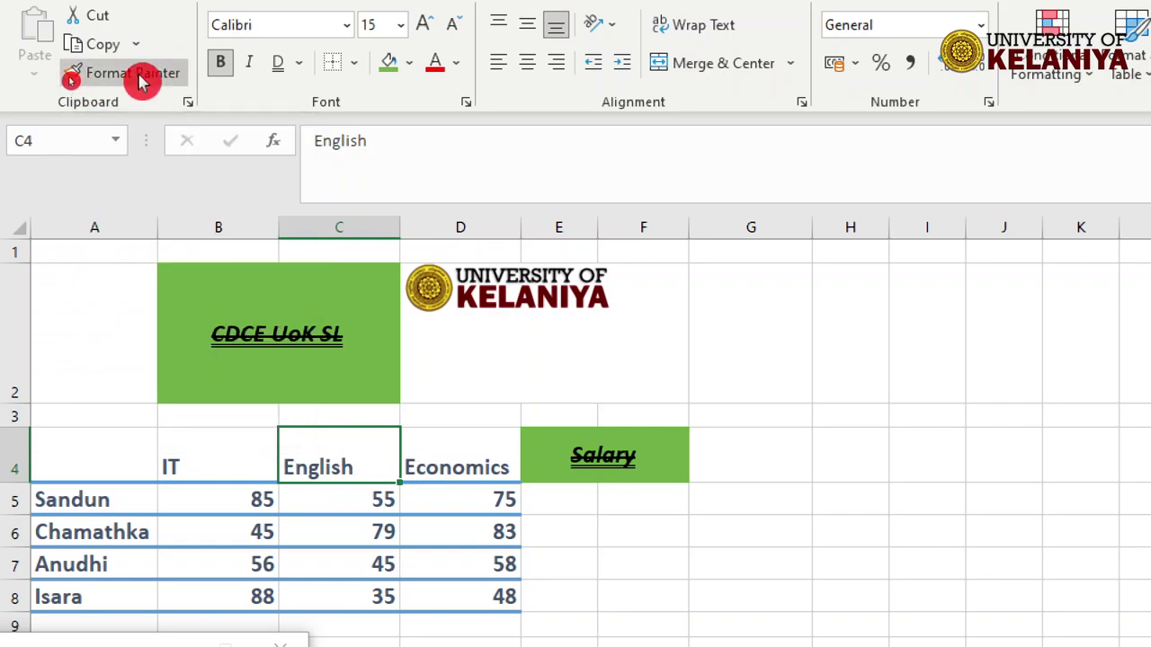
{"action": "left_click", "coordinate": [584, 447]}
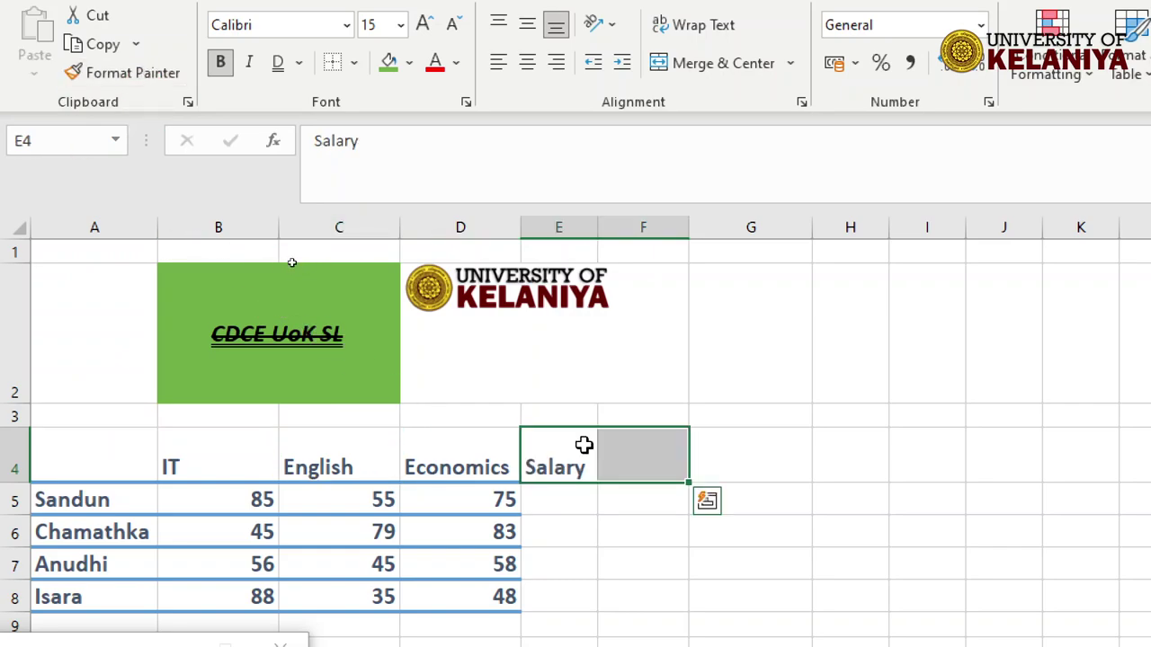
{"action": "left_click", "coordinate": [613, 521]}
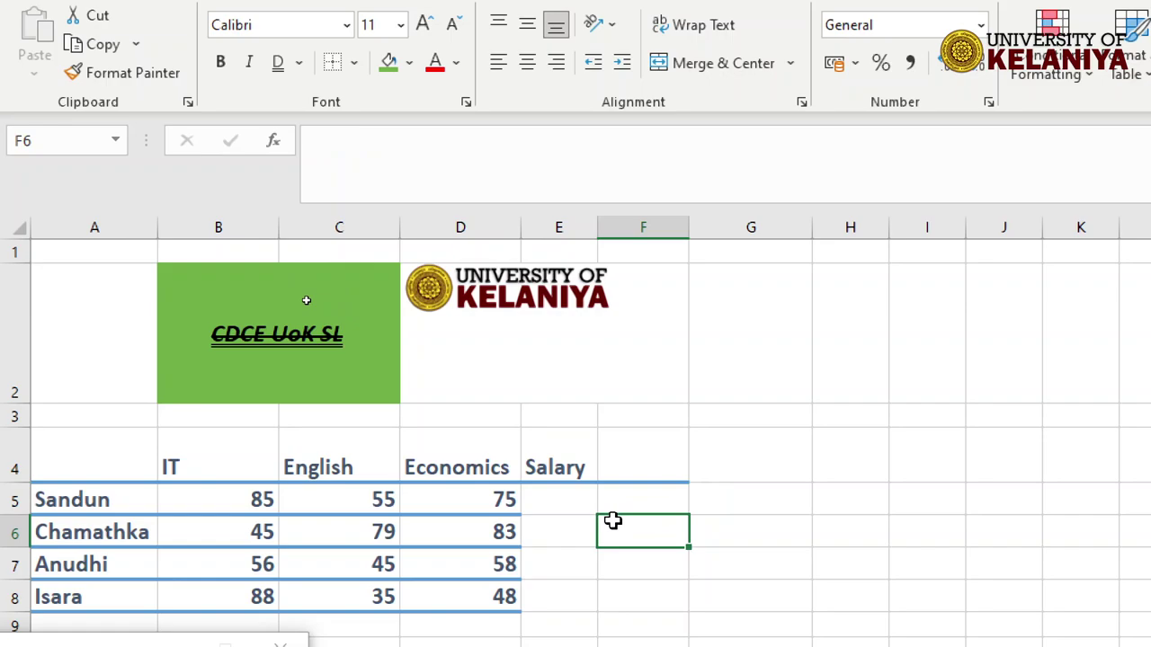
Step: Clear F4's leftover styling by painting empty cell H4's plain format onto it
{"action": "left_click", "coordinate": [641, 452]}
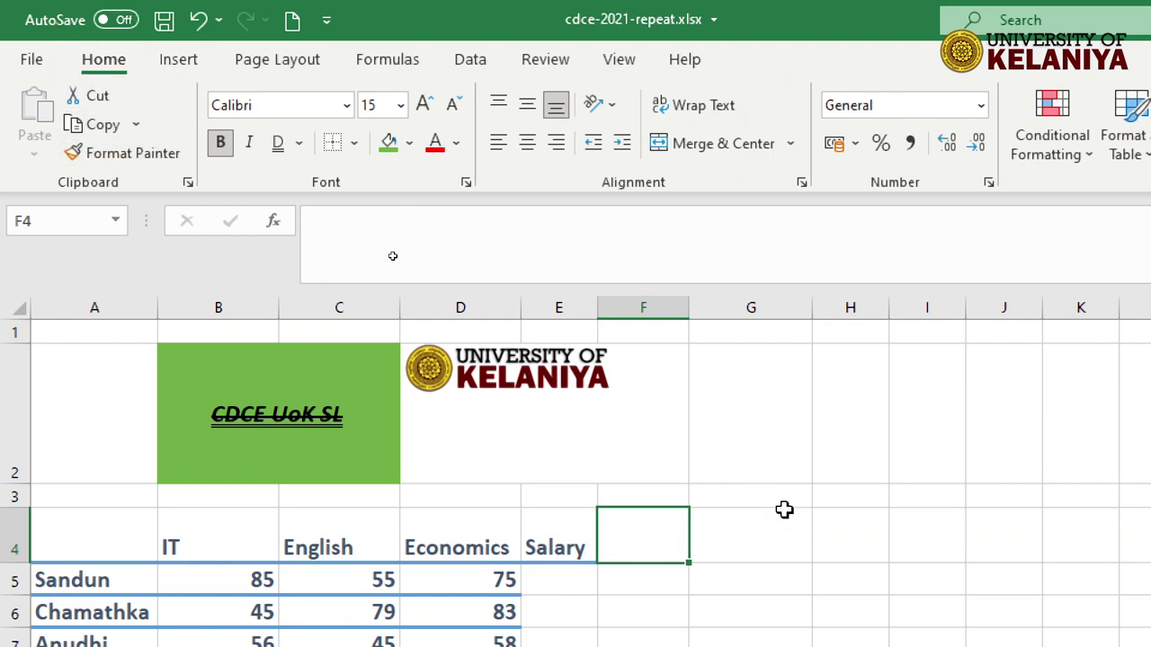
{"action": "left_click", "coordinate": [779, 459]}
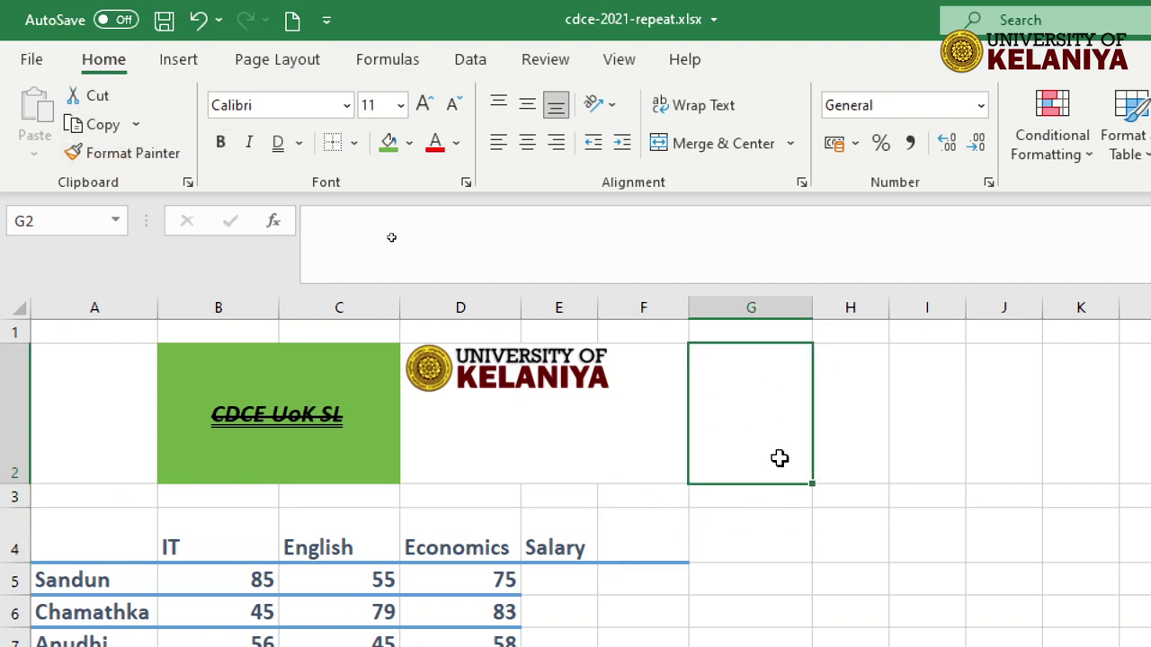
{"action": "left_click", "coordinate": [862, 554]}
{"action": "left_click", "coordinate": [141, 157]}
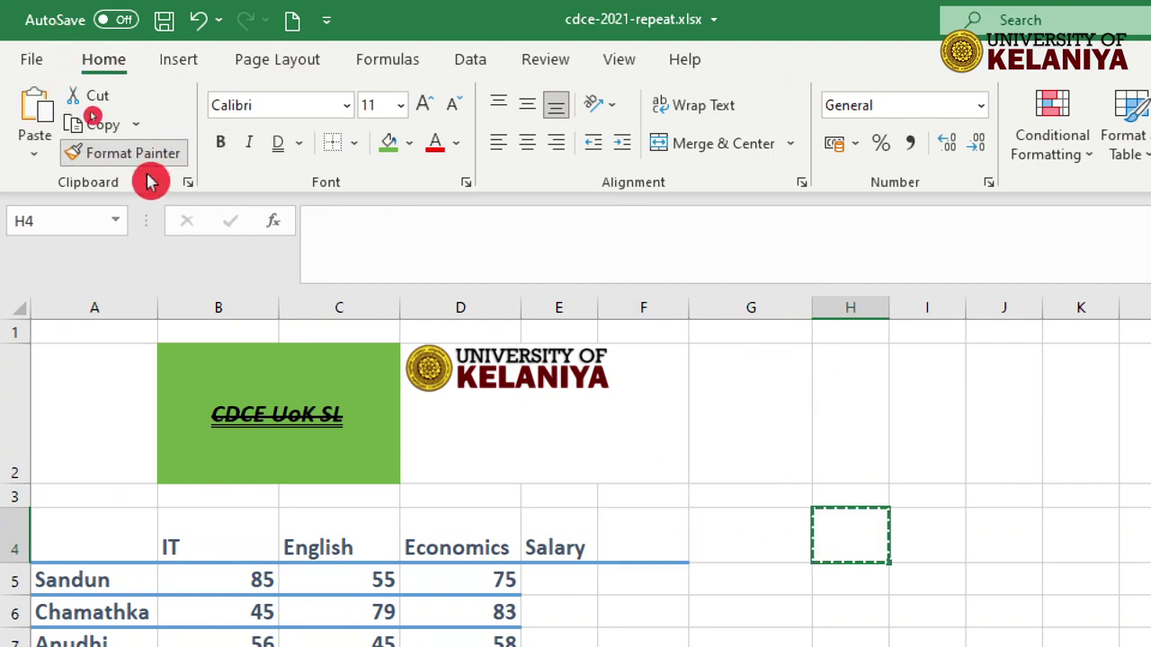
{"action": "left_click", "coordinate": [666, 540]}
{"action": "left_click", "coordinate": [670, 586]}
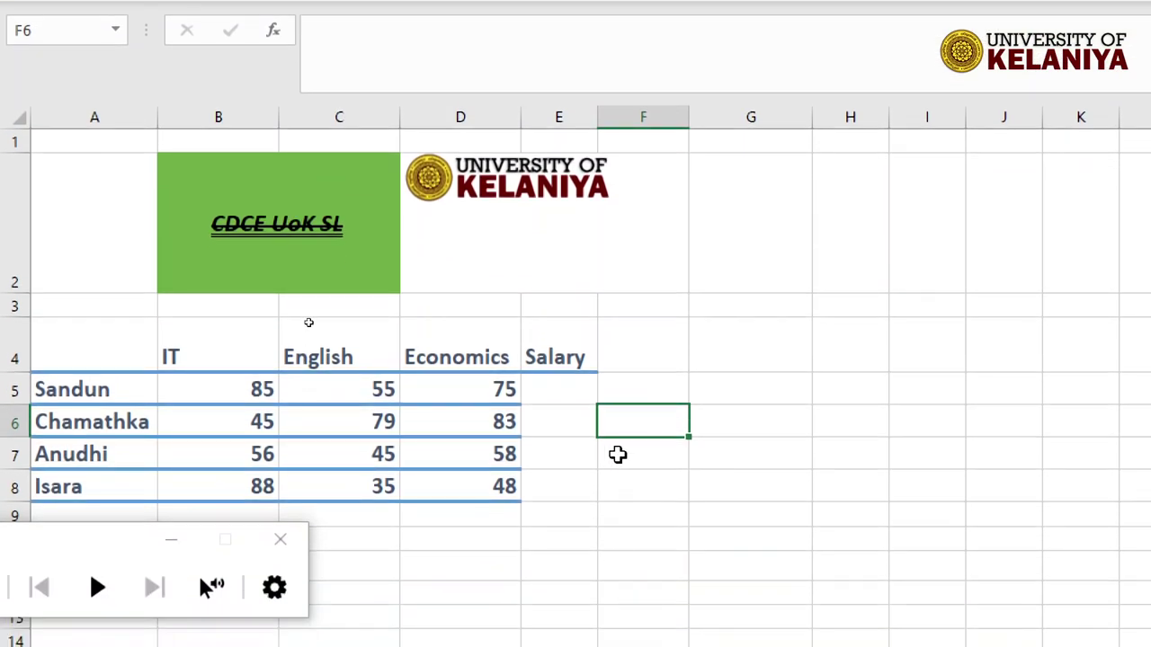
{"action": "left_click", "coordinate": [558, 394]}
{"action": "double_click", "coordinate": [558, 395]}
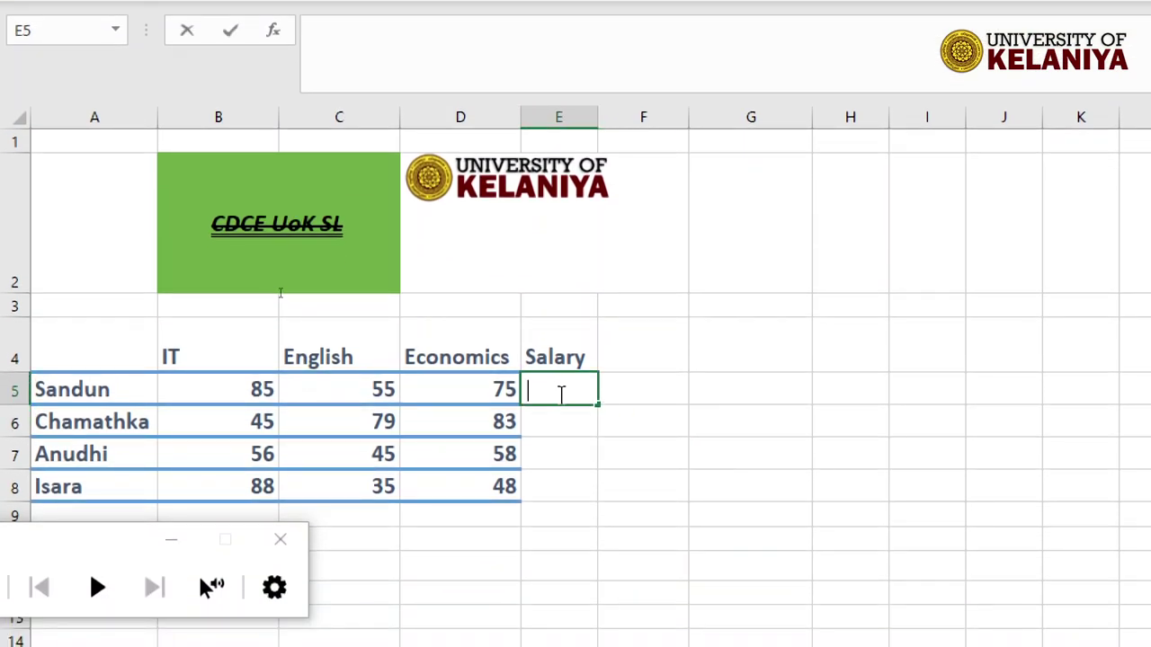
{"action": "type", "text": "25000"}
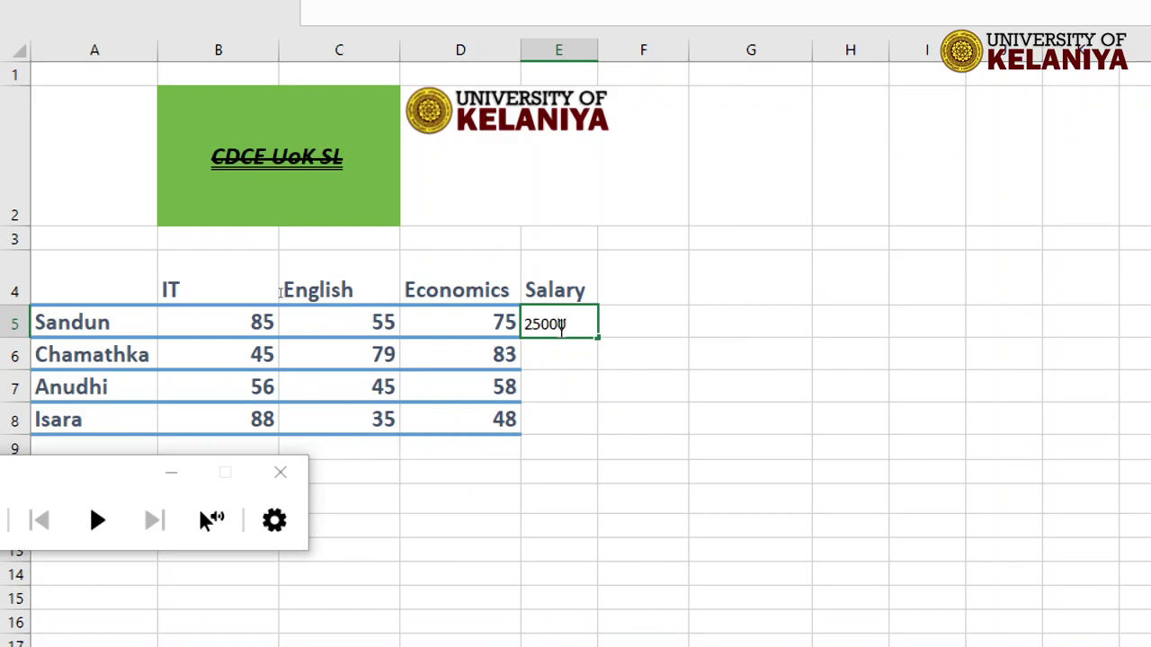
{"action": "key", "text": "Return"}
{"action": "type", "text": "48500"}
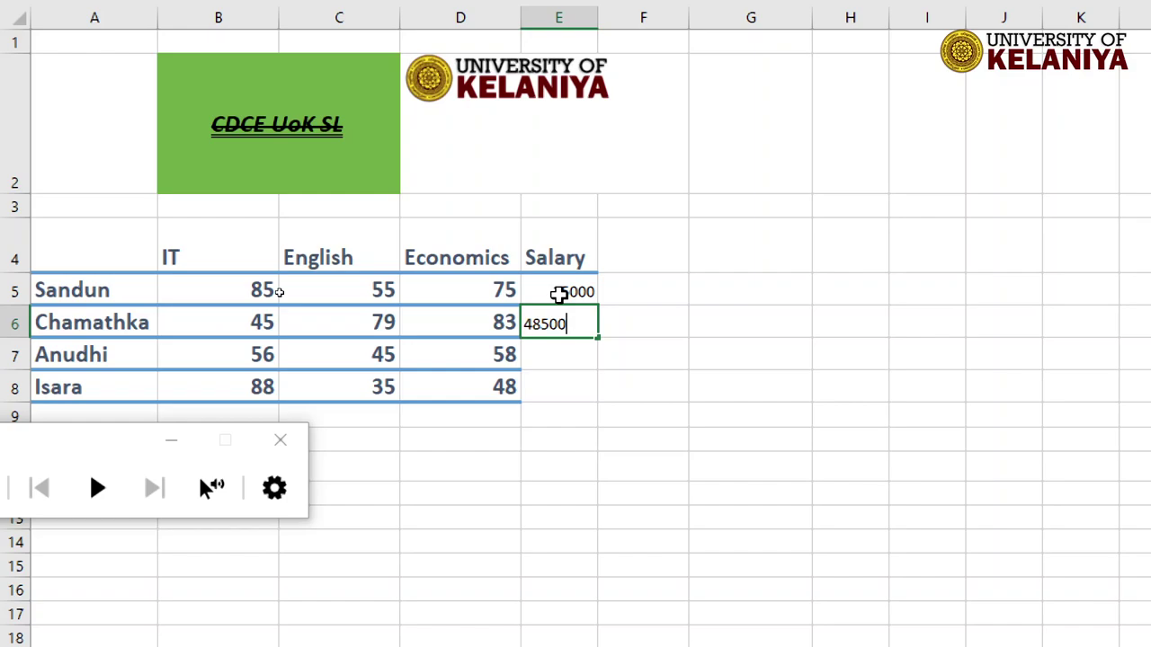
{"action": "key", "text": "Return"}
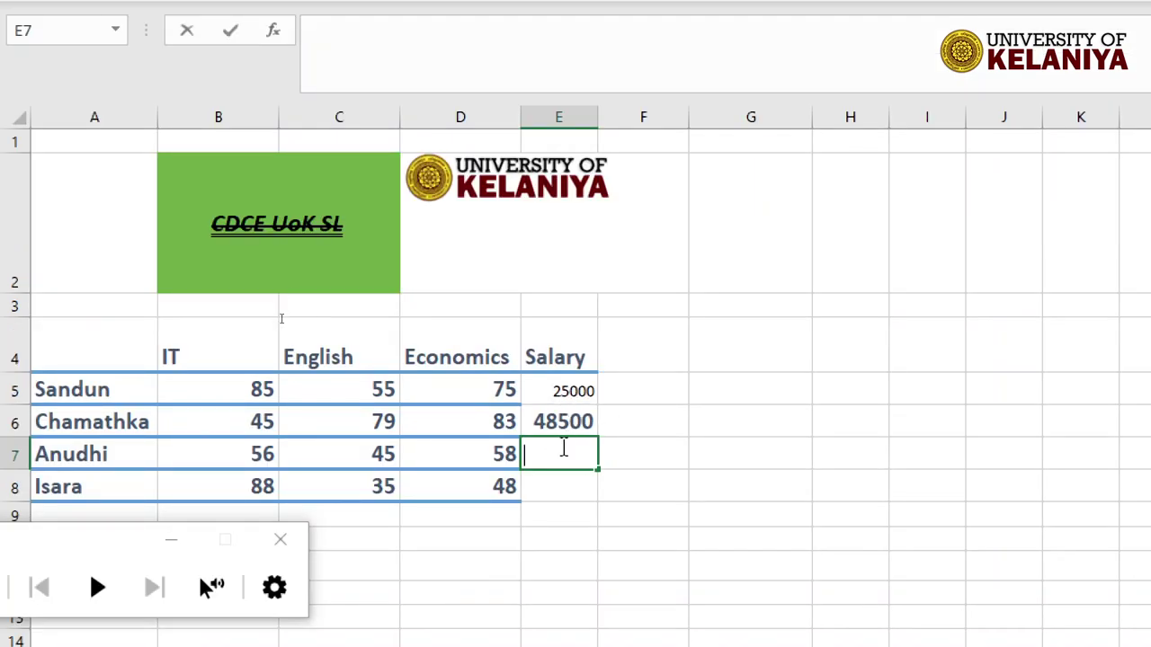
{"action": "type", "text": "59500"}
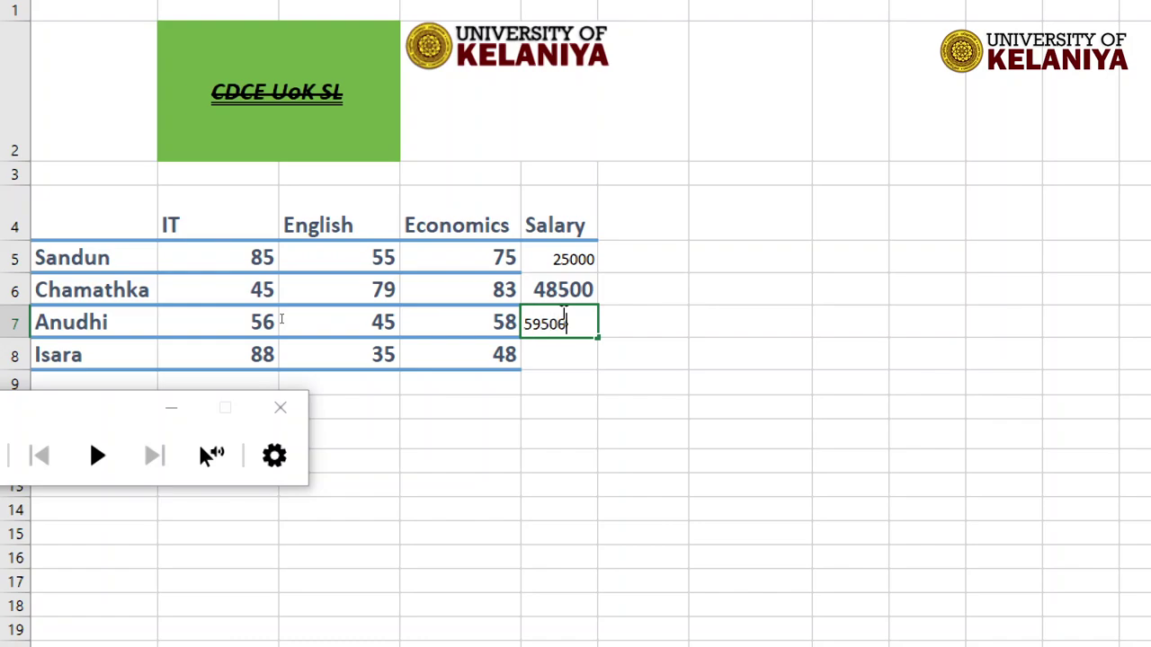
{"action": "key", "text": "Return"}
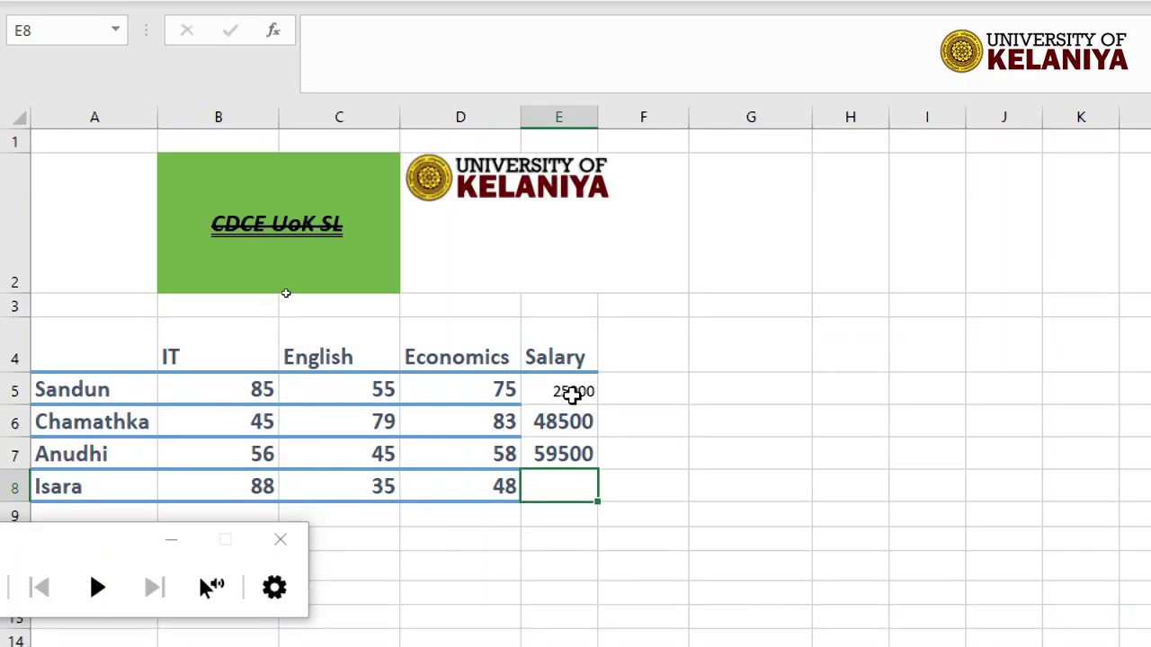
{"action": "left_click", "coordinate": [573, 396]}
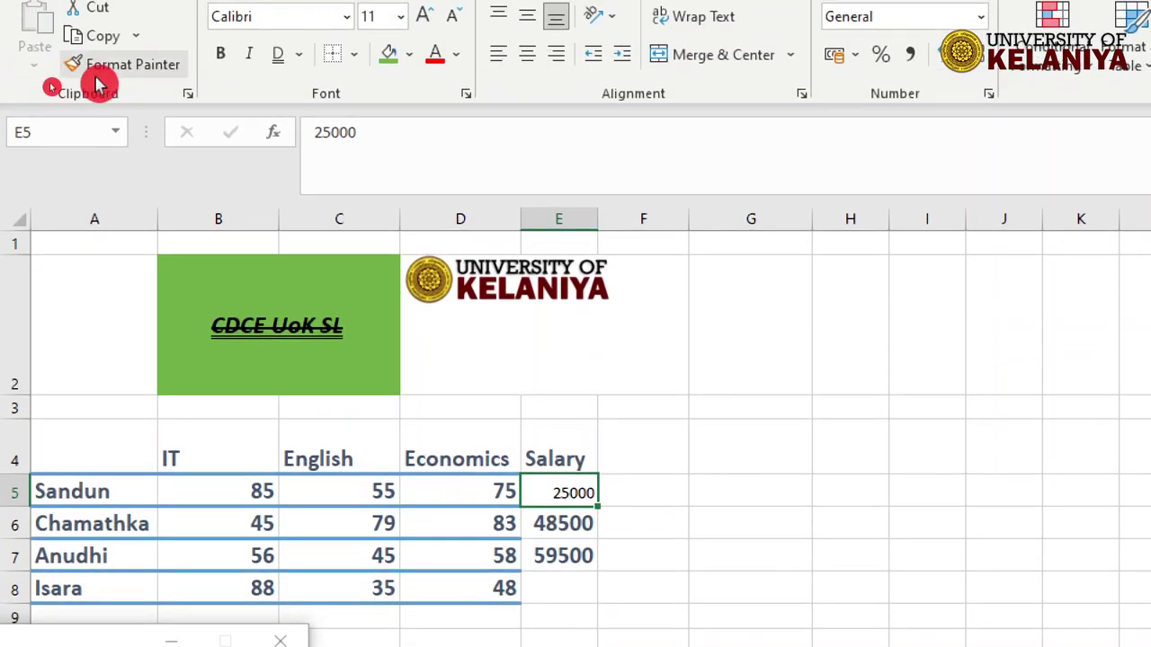
{"action": "left_click", "coordinate": [116, 77]}
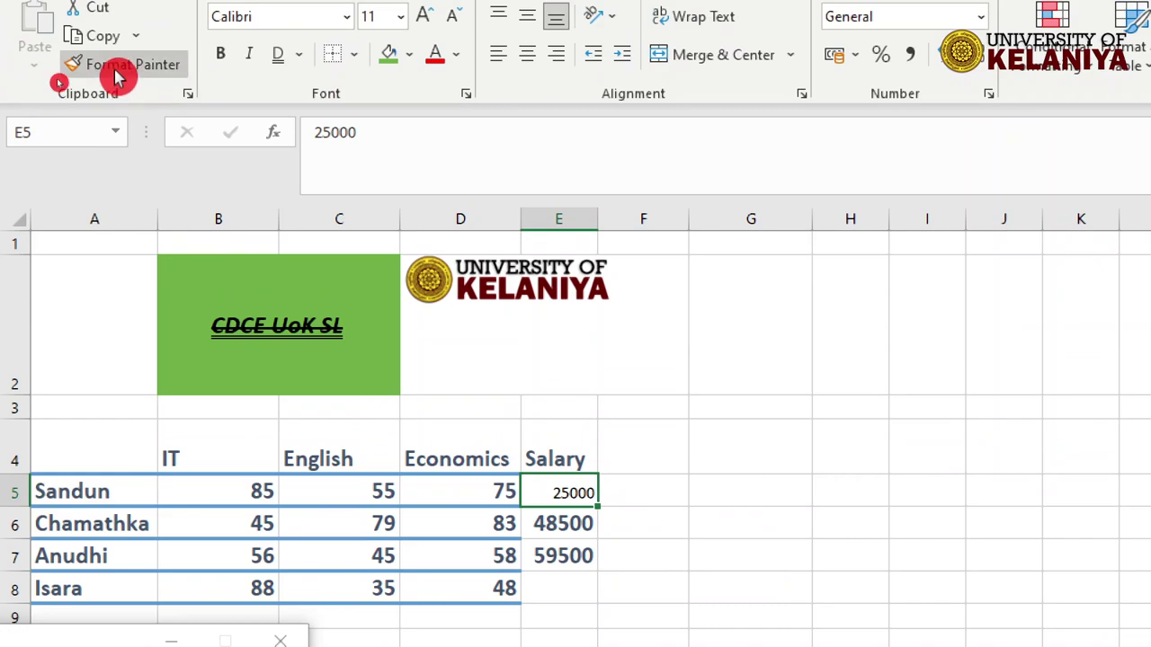
{"action": "left_click", "coordinate": [477, 491]}
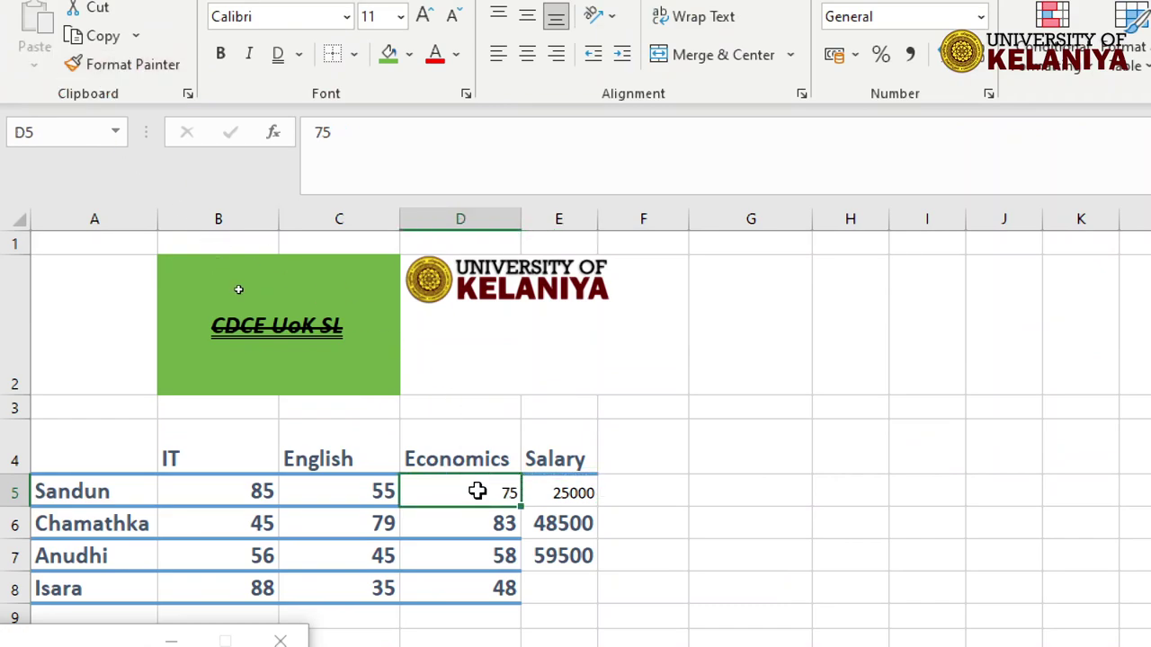
{"action": "left_click", "coordinate": [485, 520]}
{"action": "left_click", "coordinate": [104, 64]}
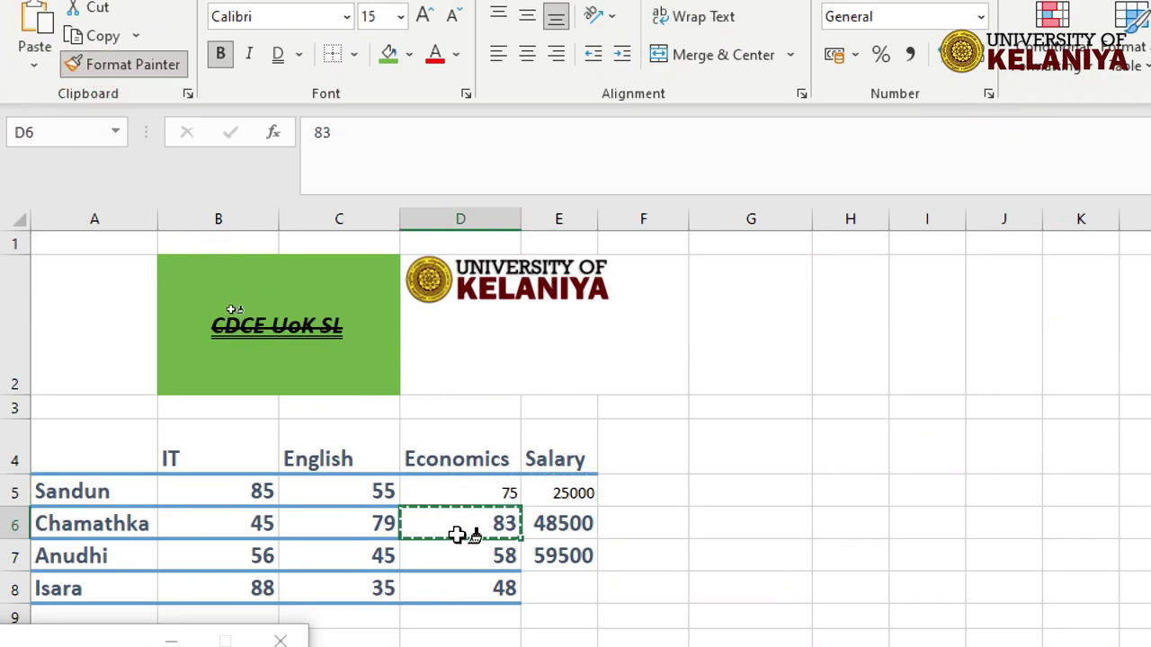
{"action": "left_click", "coordinate": [470, 485]}
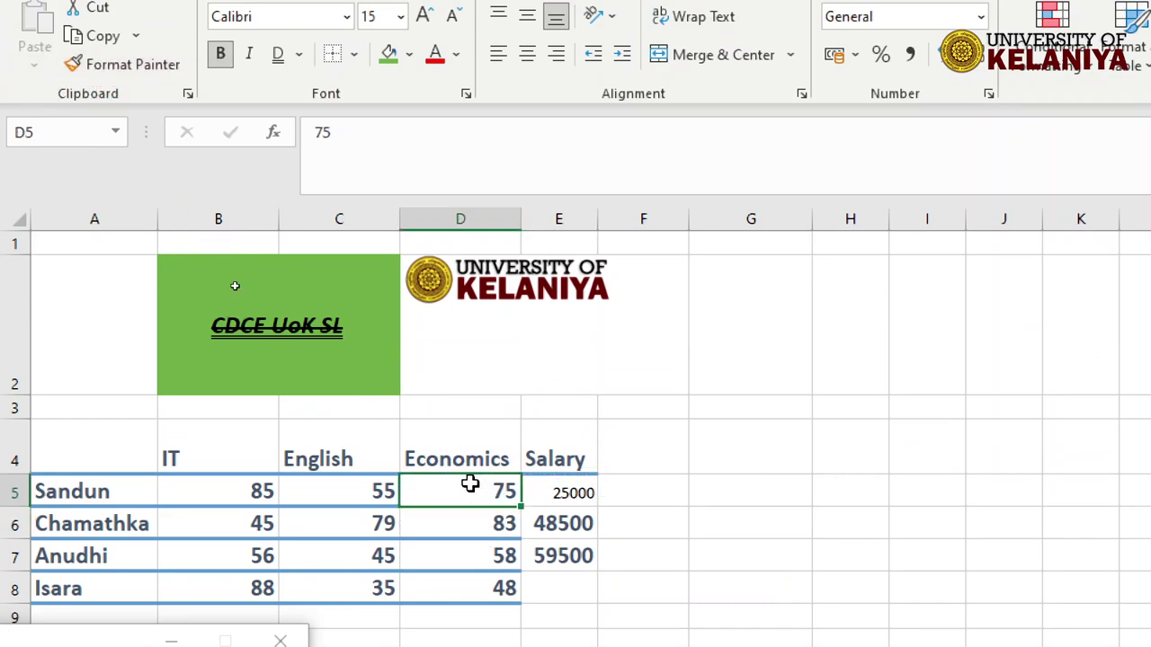
{"action": "left_click", "coordinate": [123, 66]}
{"action": "left_click", "coordinate": [569, 490]}
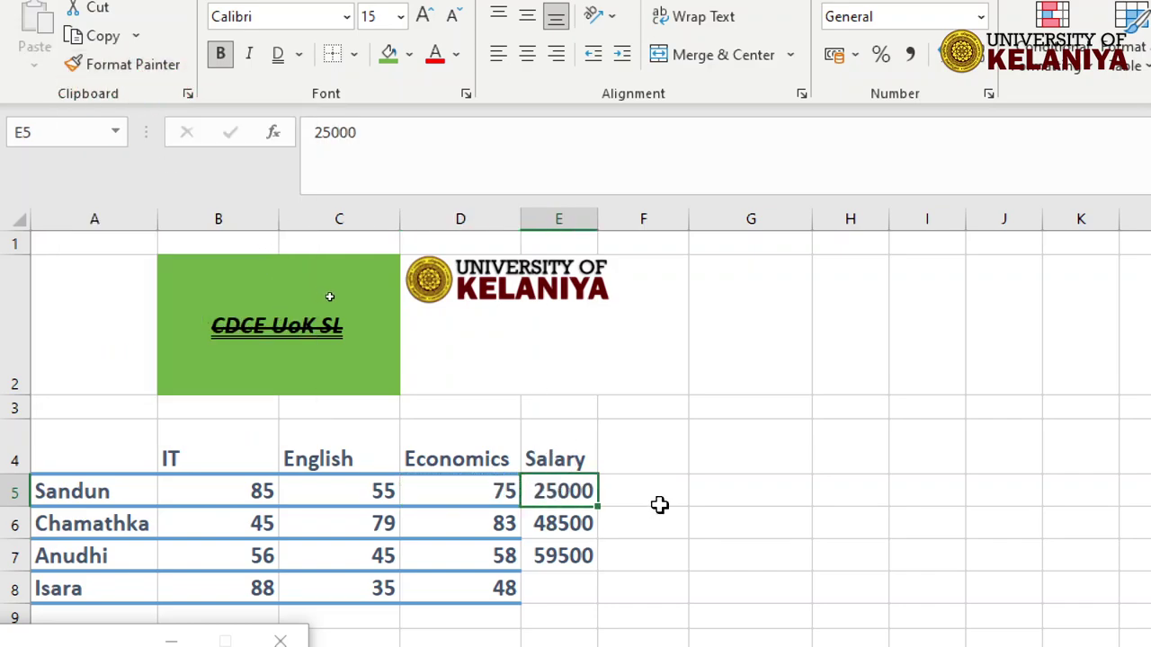
{"action": "left_click", "coordinate": [659, 506]}
{"action": "scroll", "coordinate": [638, 579], "scroll_direction": "down", "scroll_amount": 2}
{"action": "scroll", "coordinate": [635, 427], "scroll_direction": "up", "scroll_amount": 2}
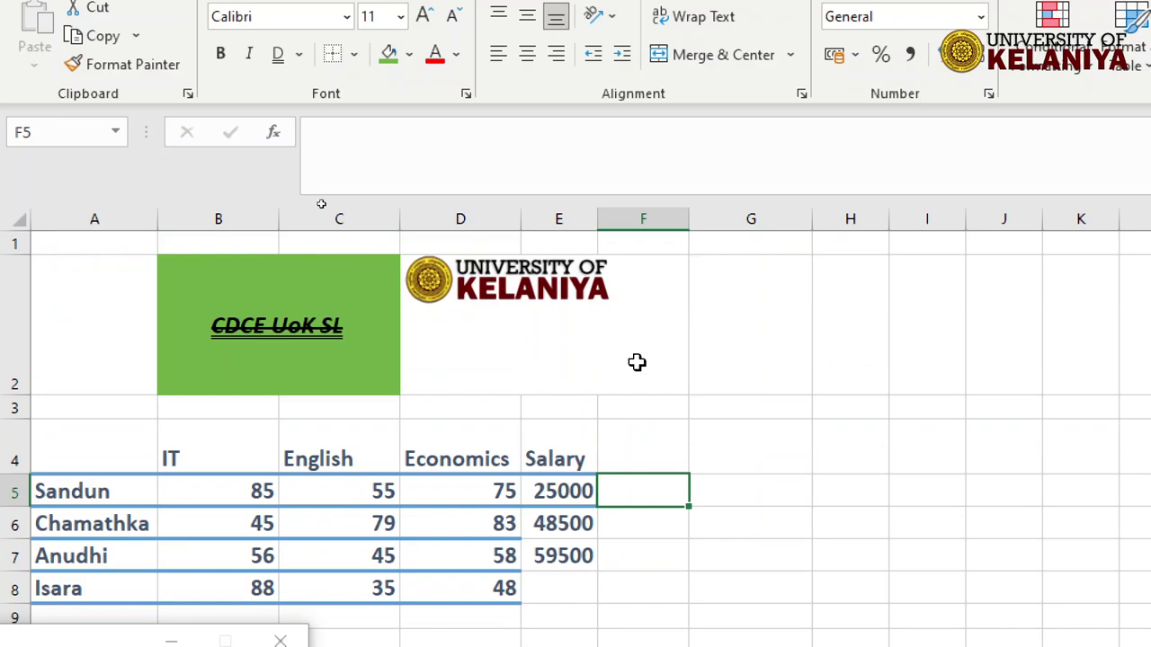
{"action": "left_click", "coordinate": [563, 486]}
{"action": "left_click", "coordinate": [558, 523]}
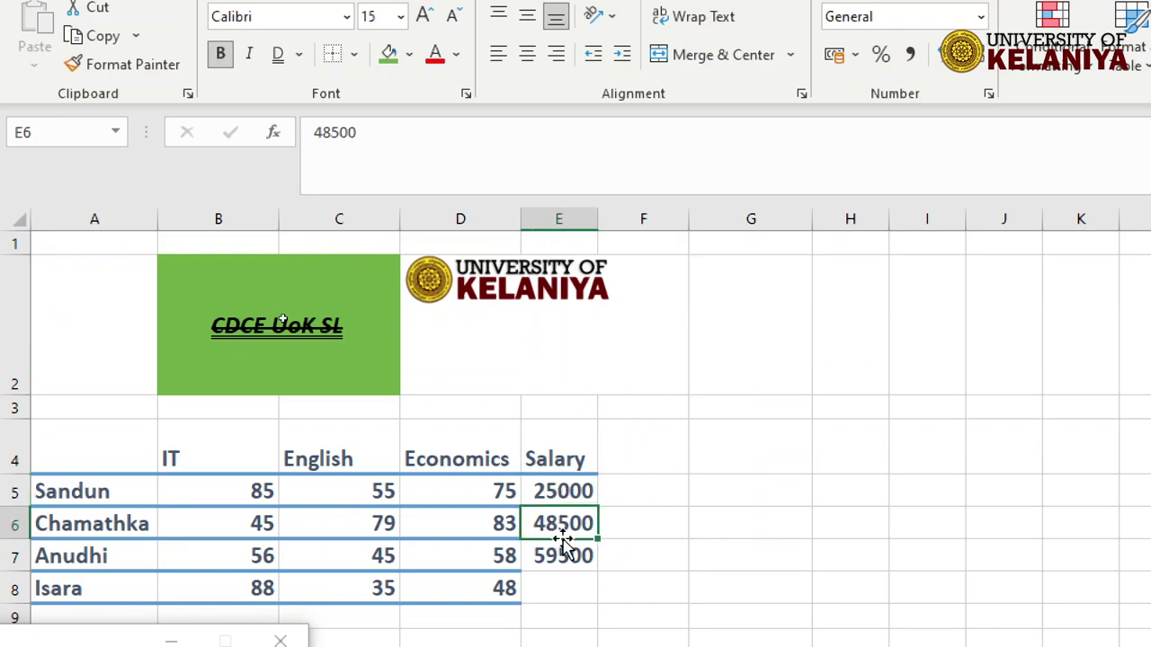
{"action": "left_click", "coordinate": [575, 559]}
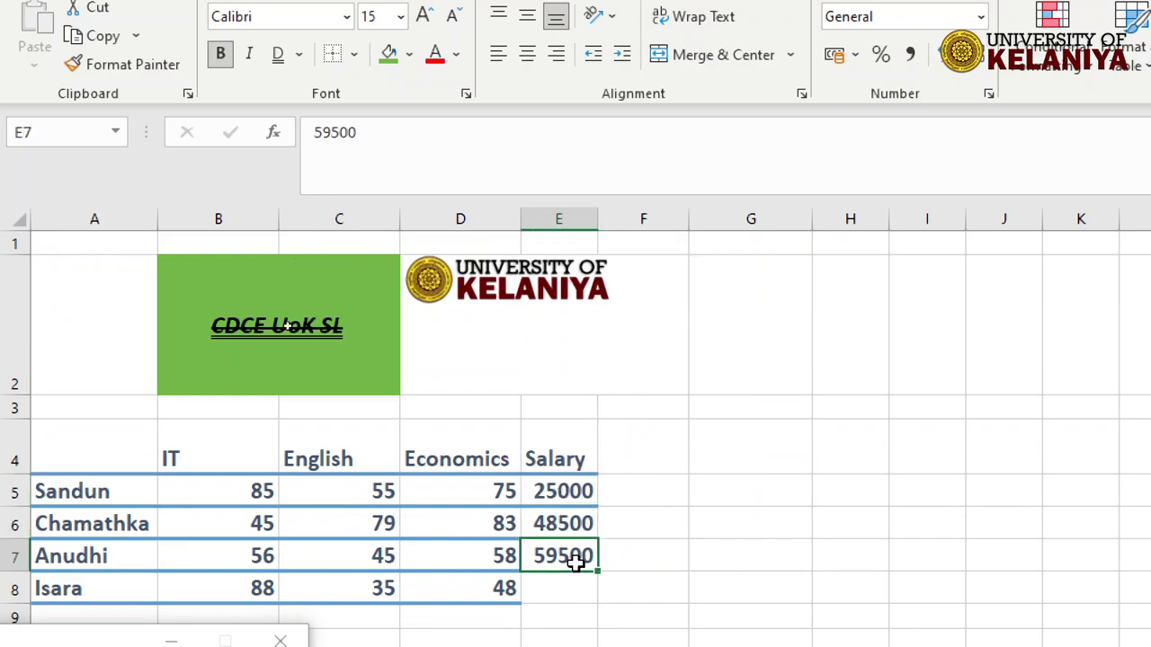
{"action": "left_click", "coordinate": [470, 447]}
{"action": "left_click", "coordinate": [321, 454]}
{"action": "left_click", "coordinate": [175, 457]}
{"action": "left_click", "coordinate": [333, 457]}
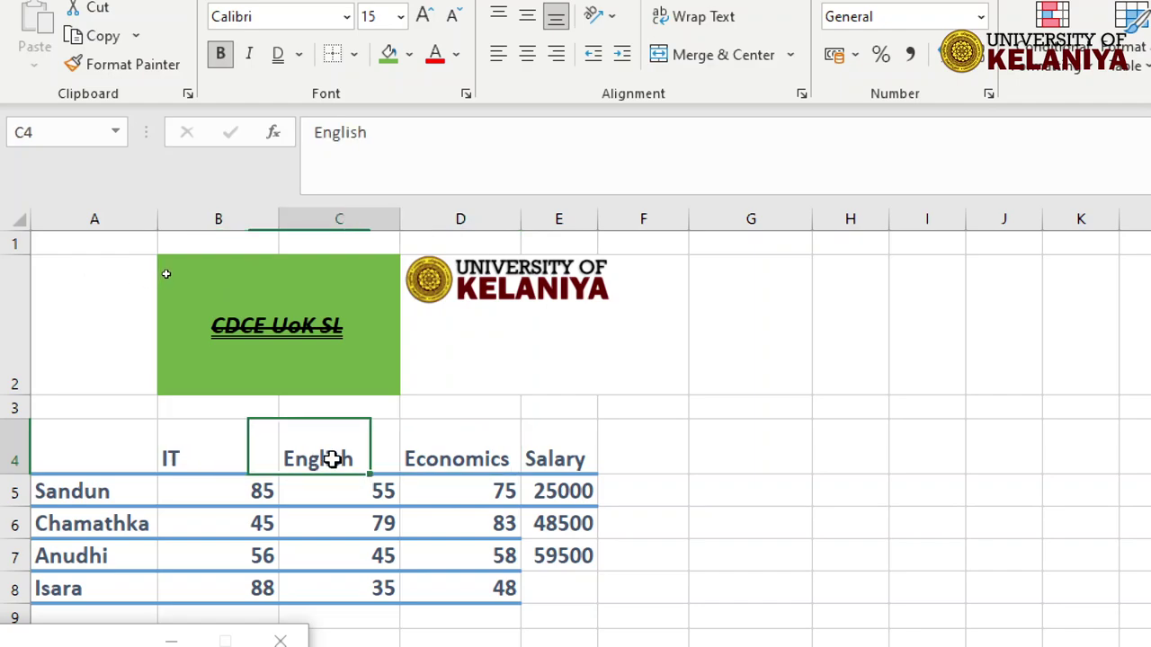
{"action": "left_click", "coordinate": [456, 437]}
{"action": "left_click", "coordinate": [326, 458]}
{"action": "left_click", "coordinate": [243, 450]}
{"action": "left_click", "coordinate": [329, 450]}
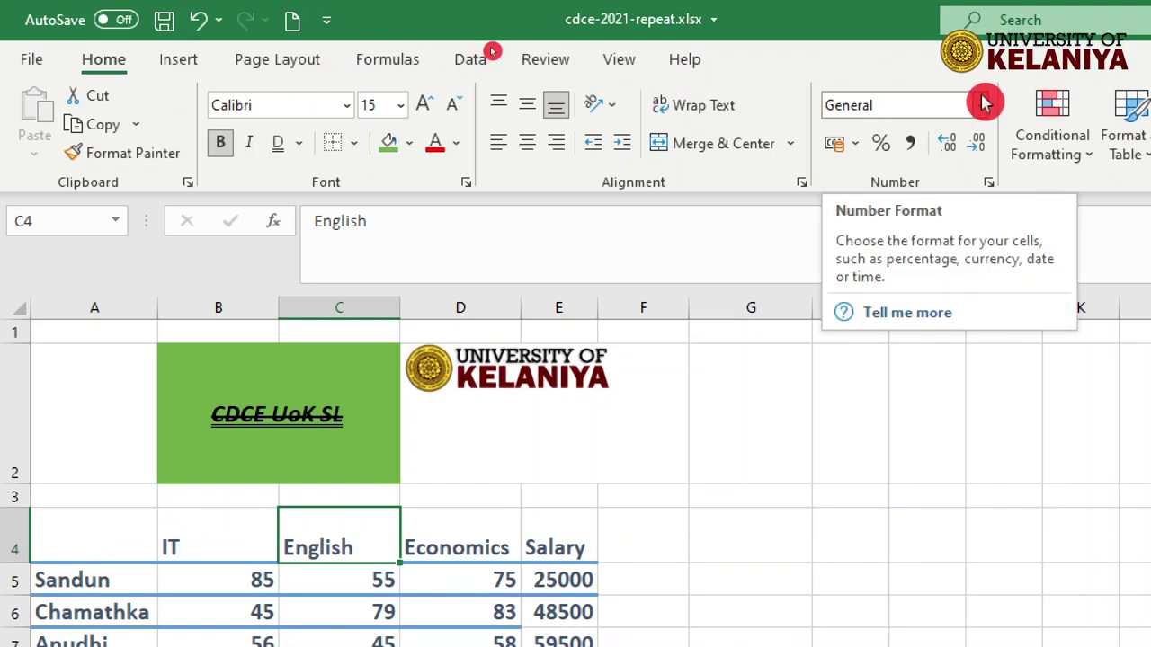
Step: Apply the Currency number format to the salary cells E5:E7
{"action": "left_click", "coordinate": [986, 104]}
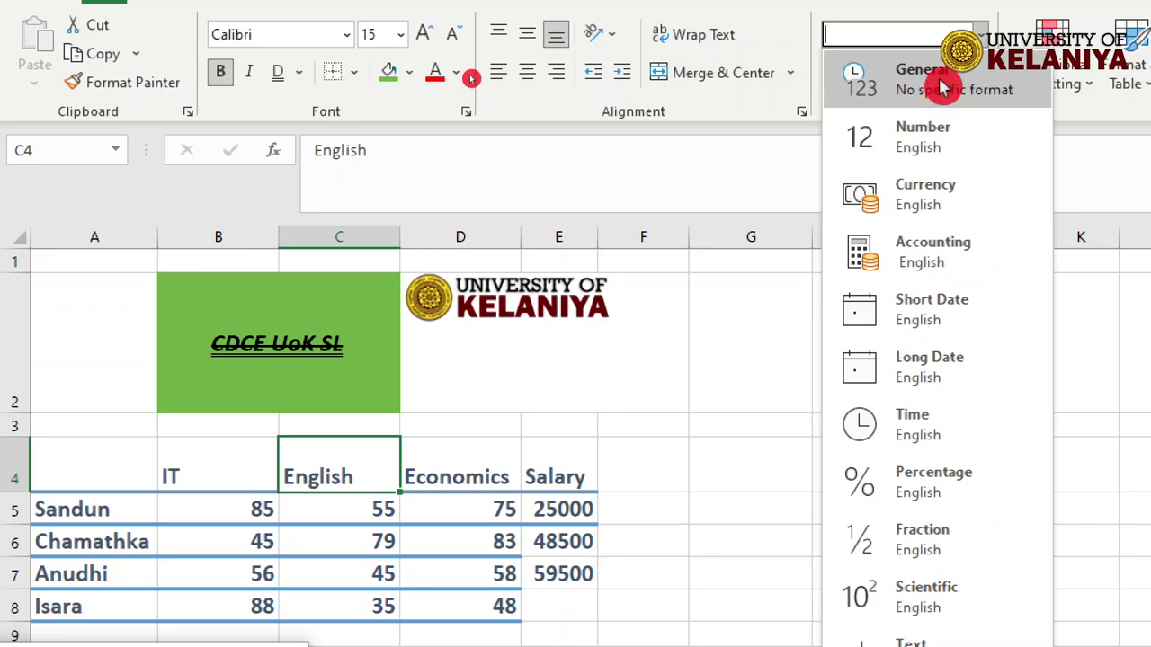
{"action": "left_click", "coordinate": [953, 101]}
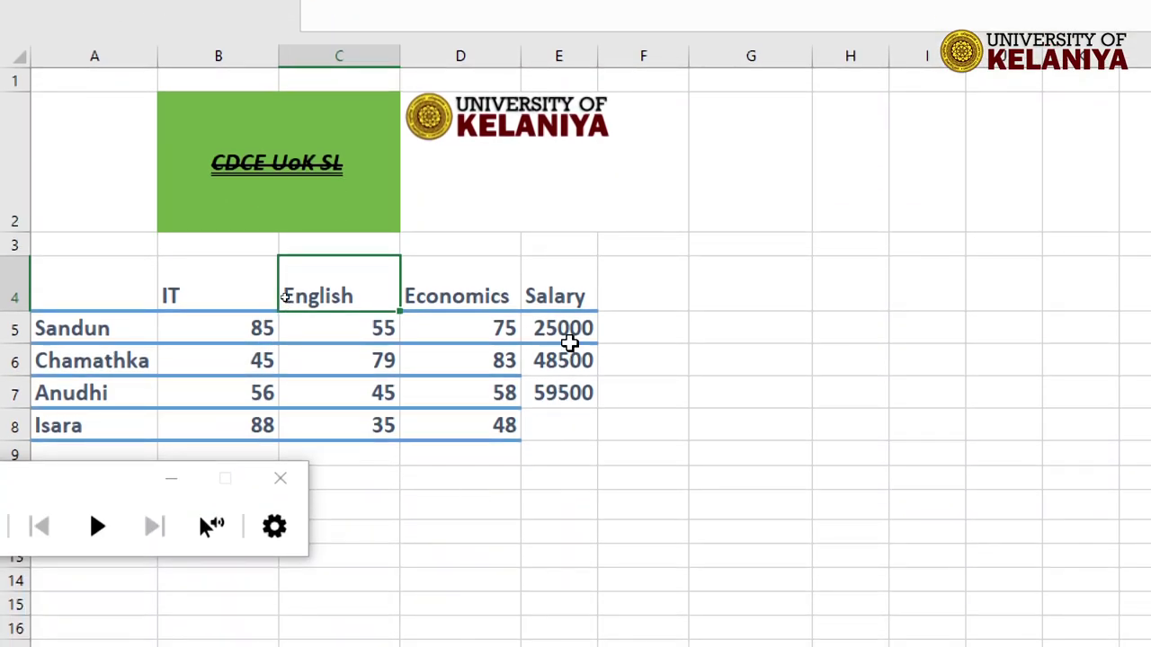
{"action": "left_click", "coordinate": [573, 331]}
{"action": "left_click_drag", "start_coordinate": [565, 326], "coordinate": [557, 406]}
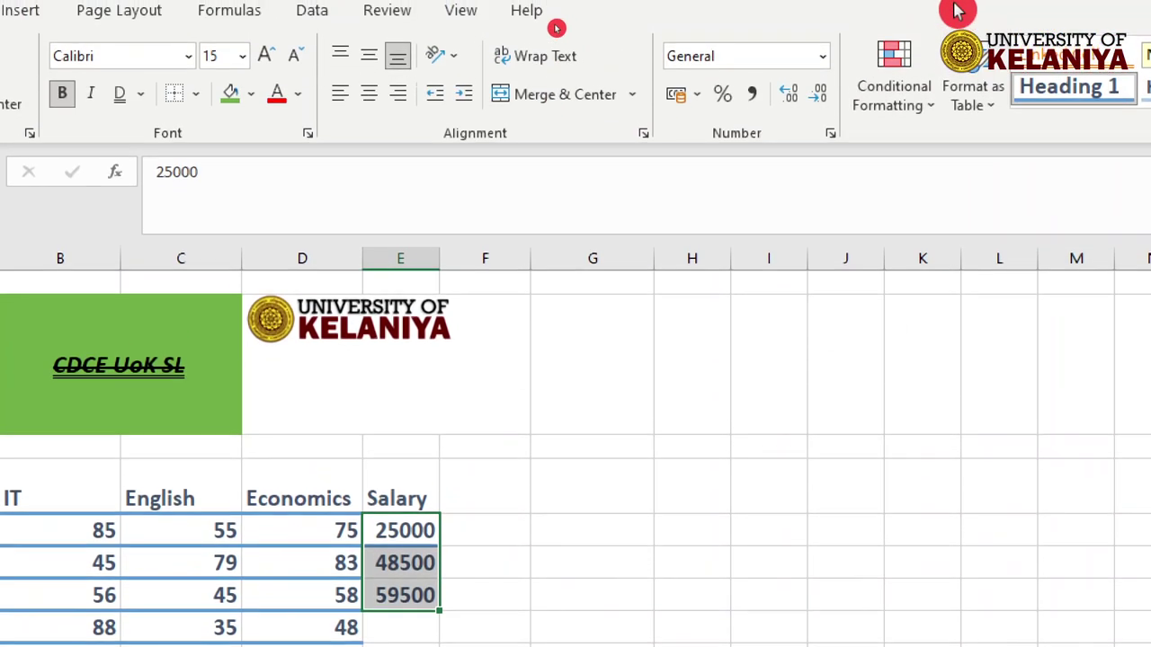
{"action": "left_click", "coordinate": [821, 74]}
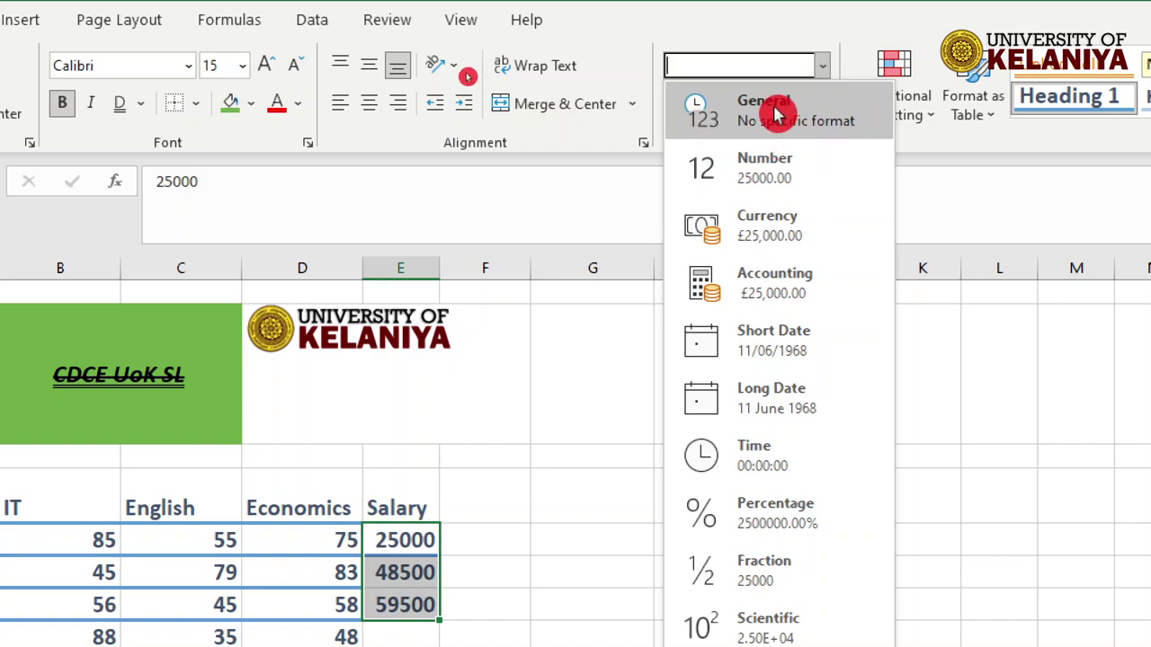
{"action": "left_click", "coordinate": [768, 225]}
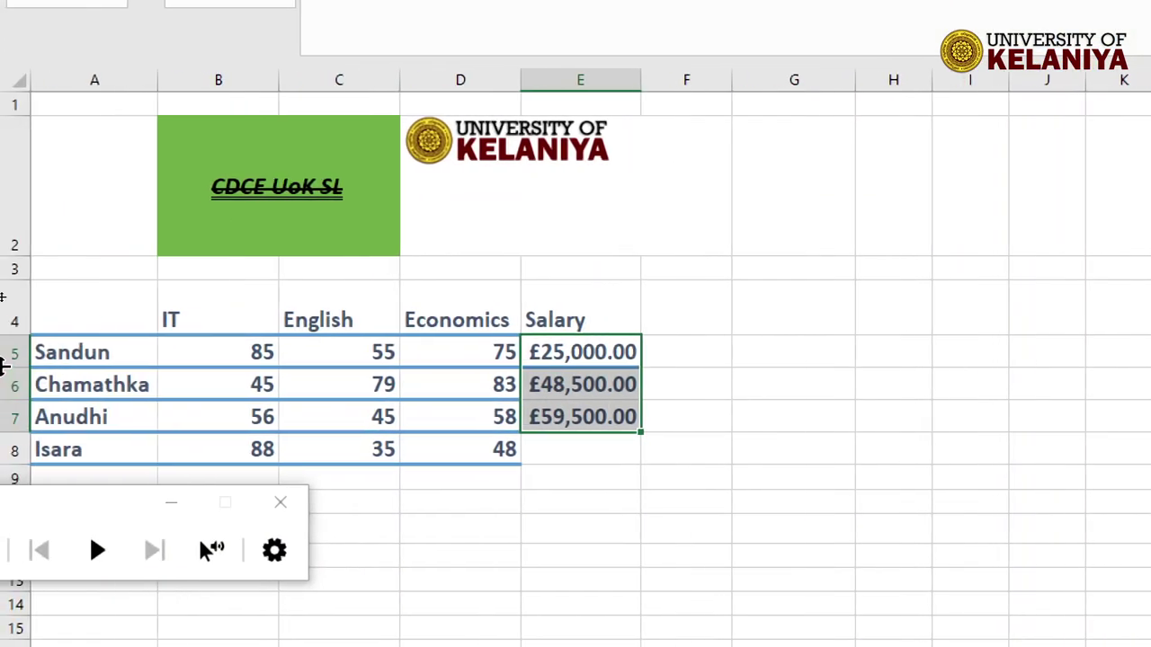
Step: Apply the Number format to the marks range B5:D8 so scores read like 85.00
{"action": "left_click_drag", "start_coordinate": [231, 355], "coordinate": [488, 450]}
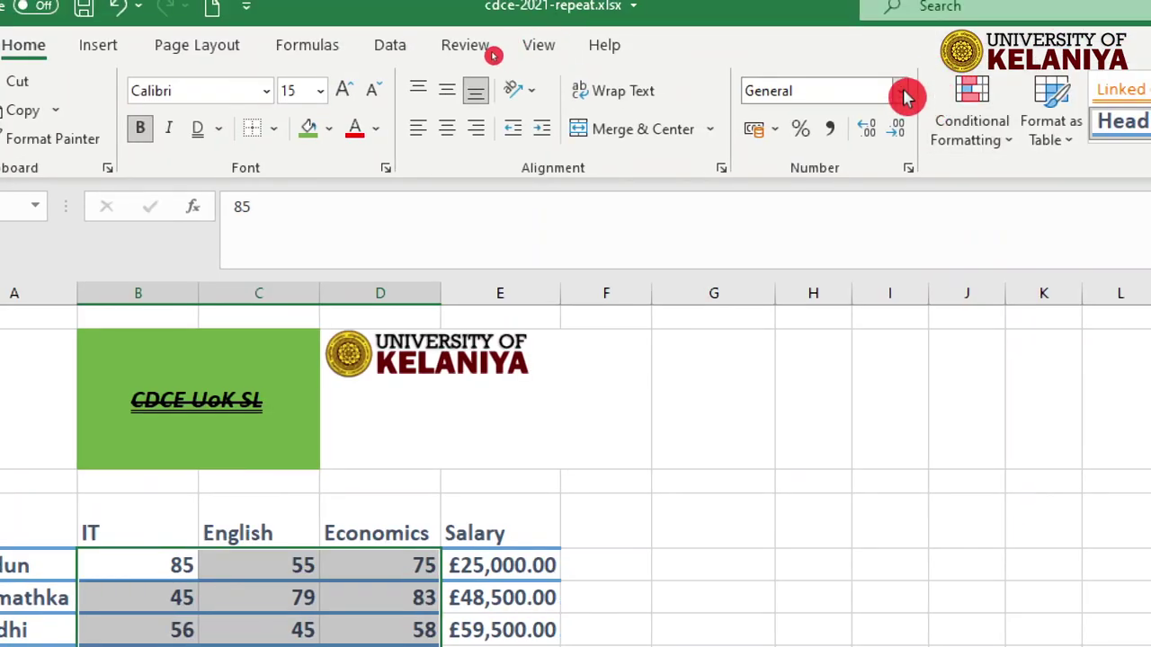
{"action": "left_click", "coordinate": [904, 95]}
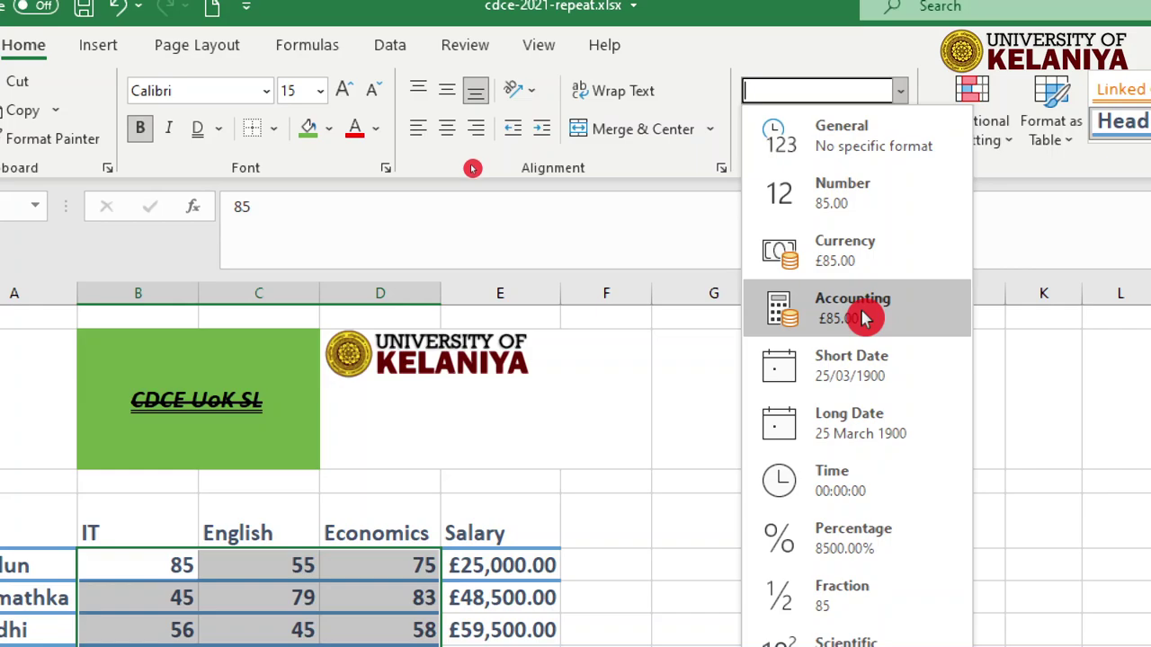
{"action": "left_click", "coordinate": [854, 193]}
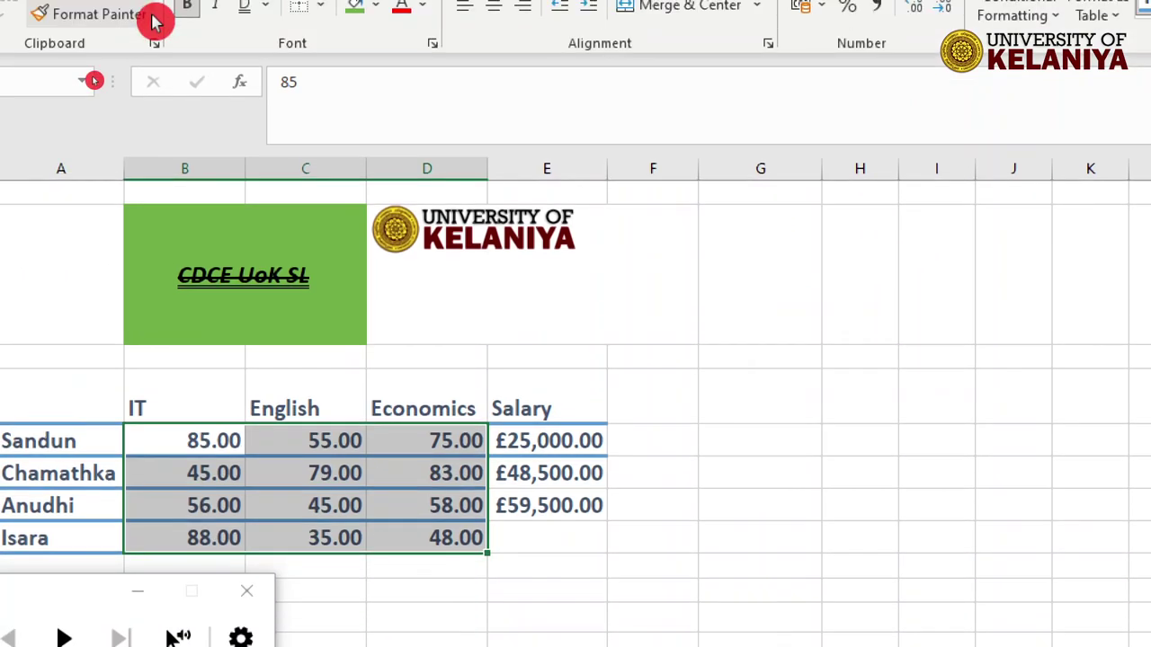
{"action": "left_click", "coordinate": [155, 21]}
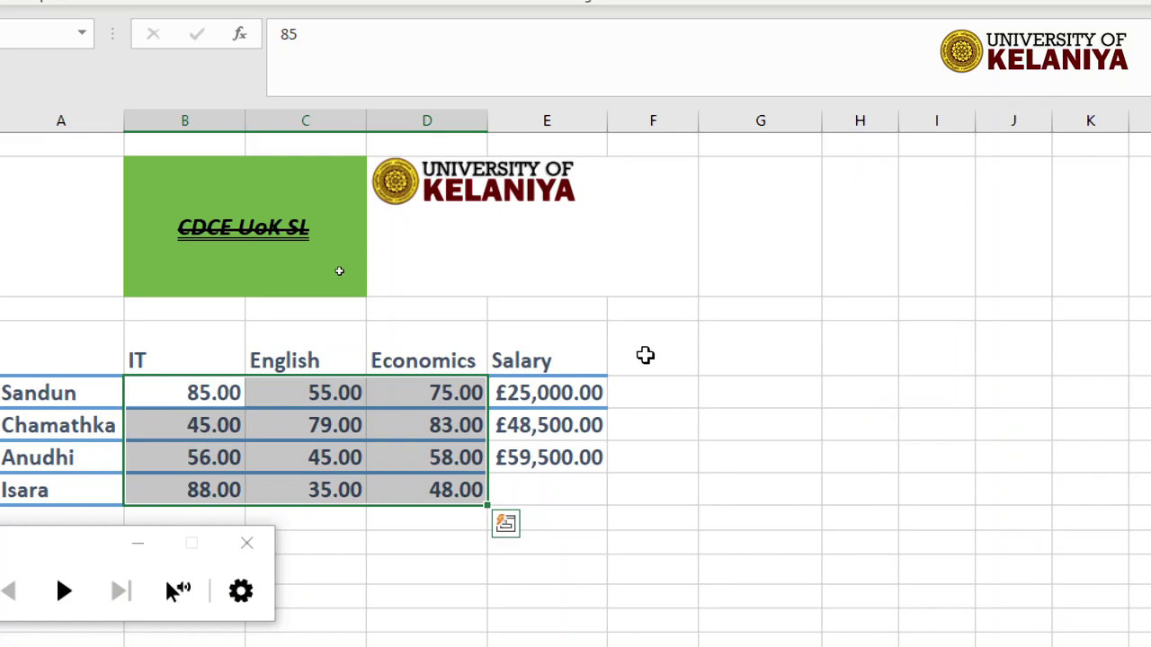
{"action": "left_click", "coordinate": [644, 355]}
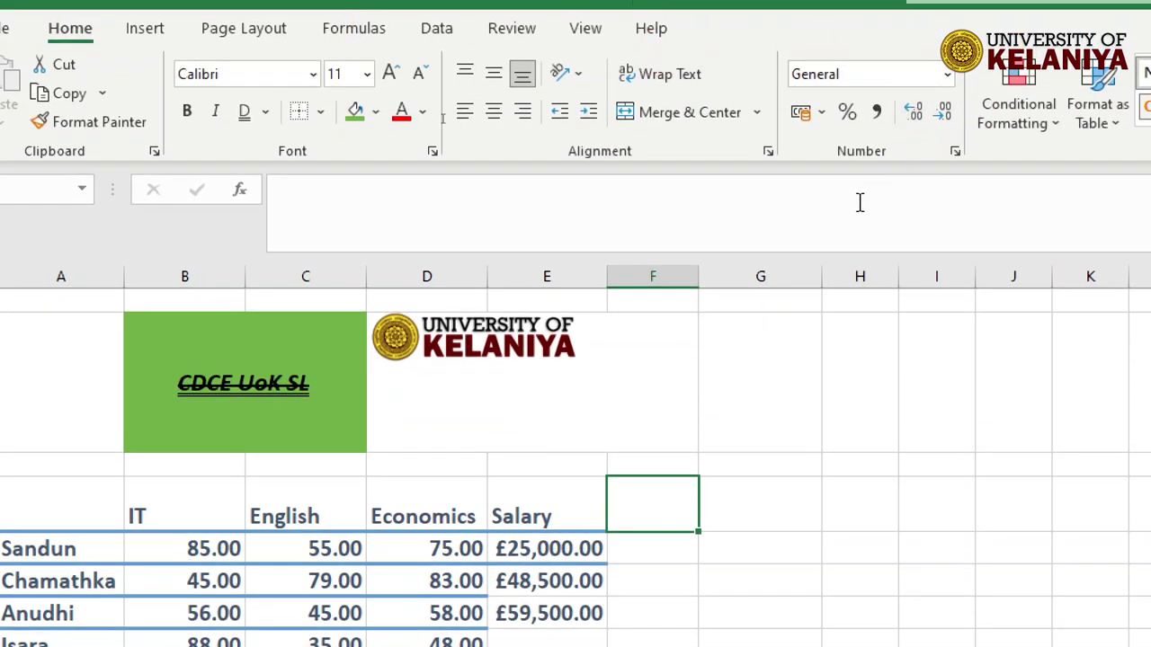
{"action": "left_click", "coordinate": [825, 118]}
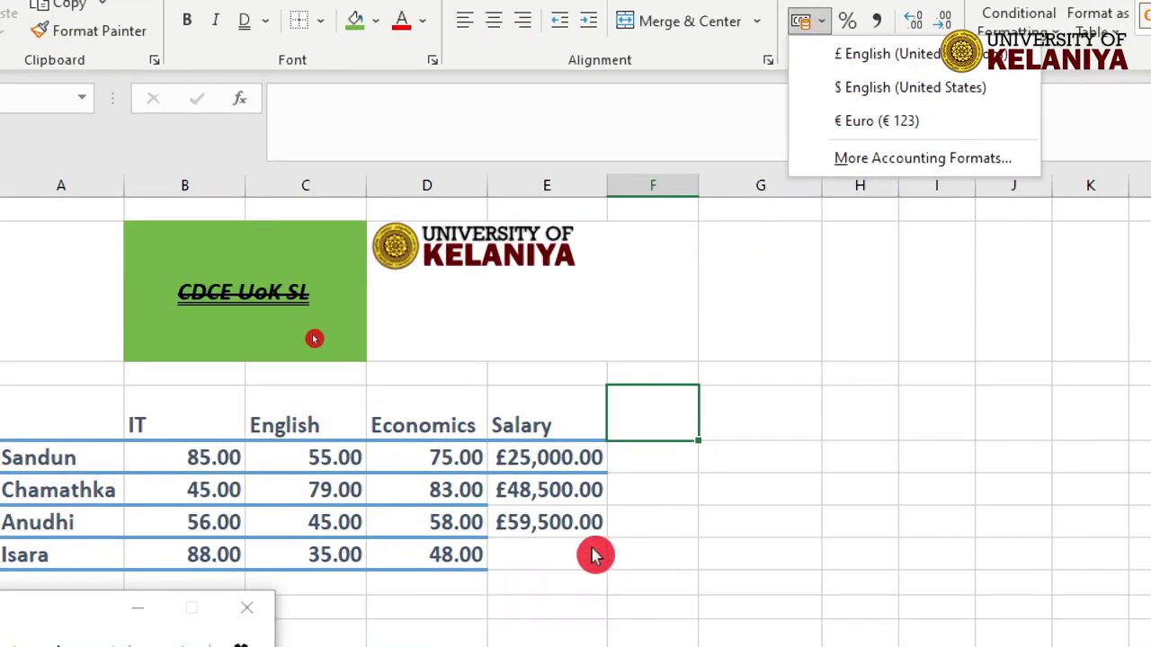
{"action": "left_click", "coordinate": [574, 456]}
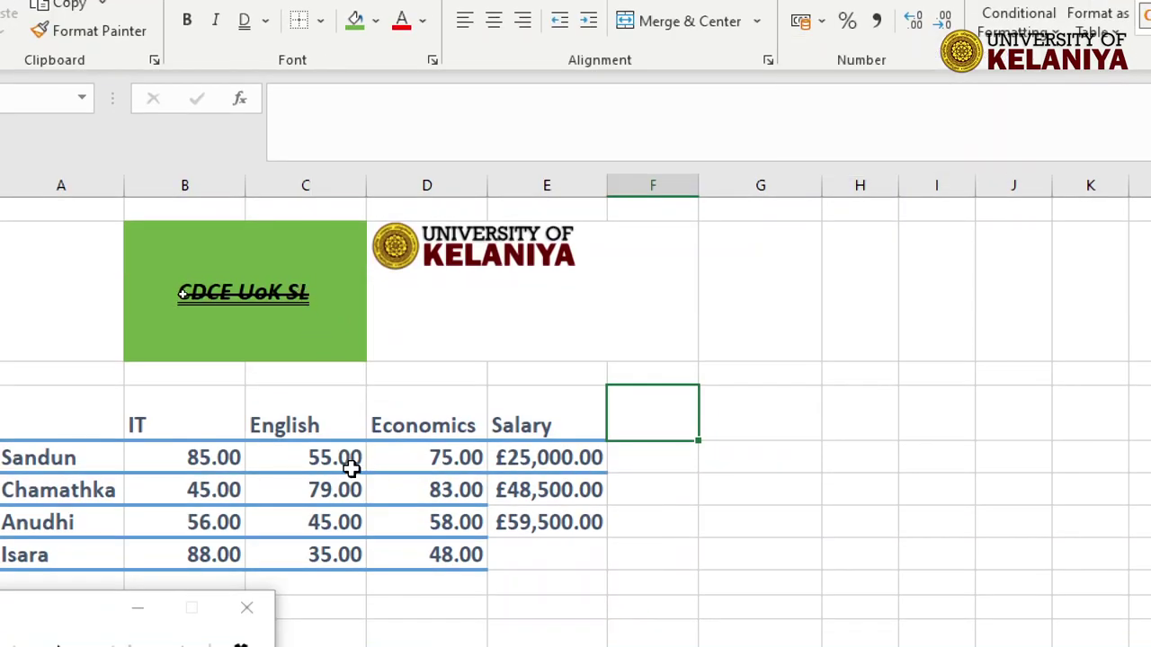
{"action": "left_click_drag", "start_coordinate": [220, 456], "coordinate": [428, 566]}
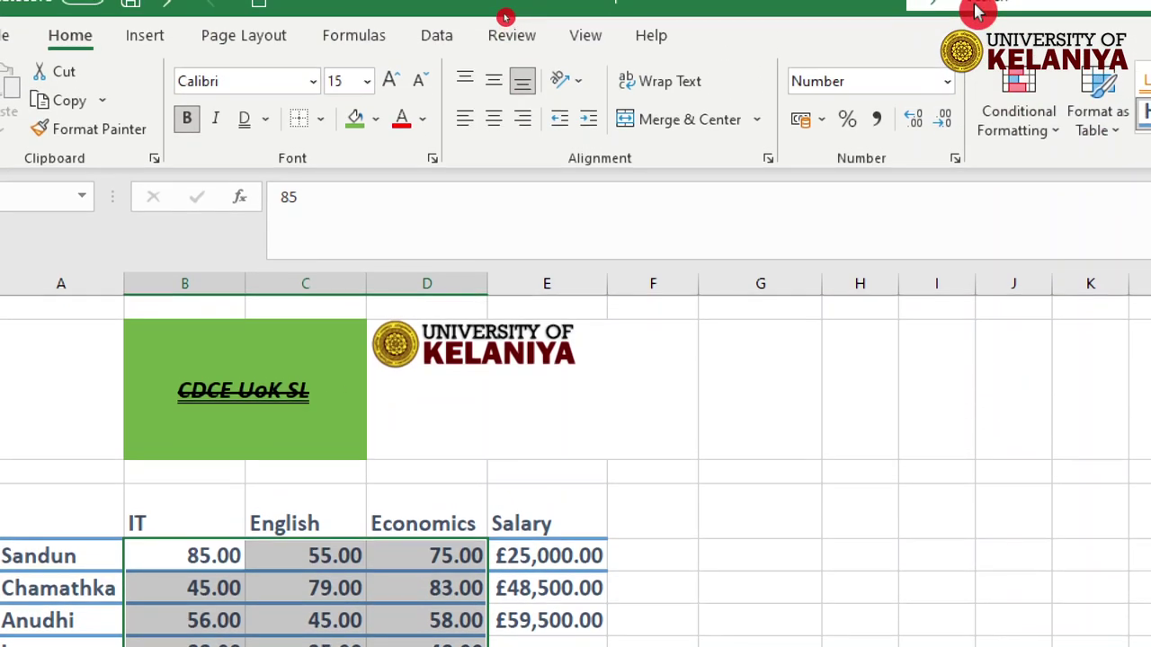
Step: Add two decimal places to the marks, then remove four, leaving whole numbers like 85
{"action": "left_click", "coordinate": [917, 126]}
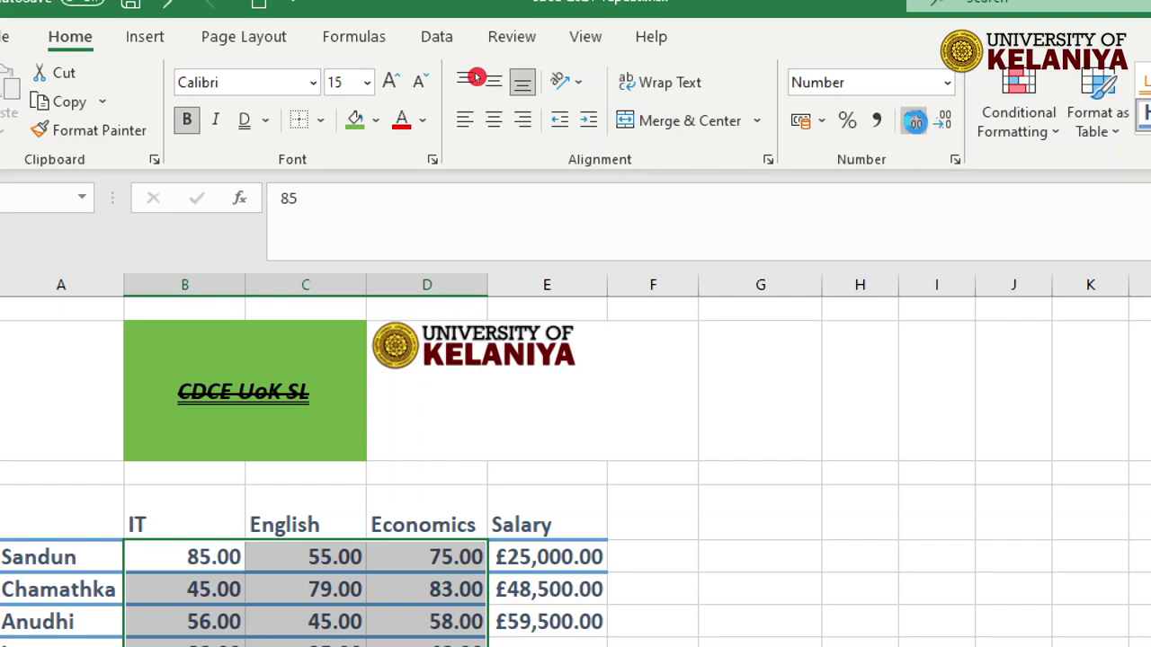
{"action": "left_click", "coordinate": [919, 124]}
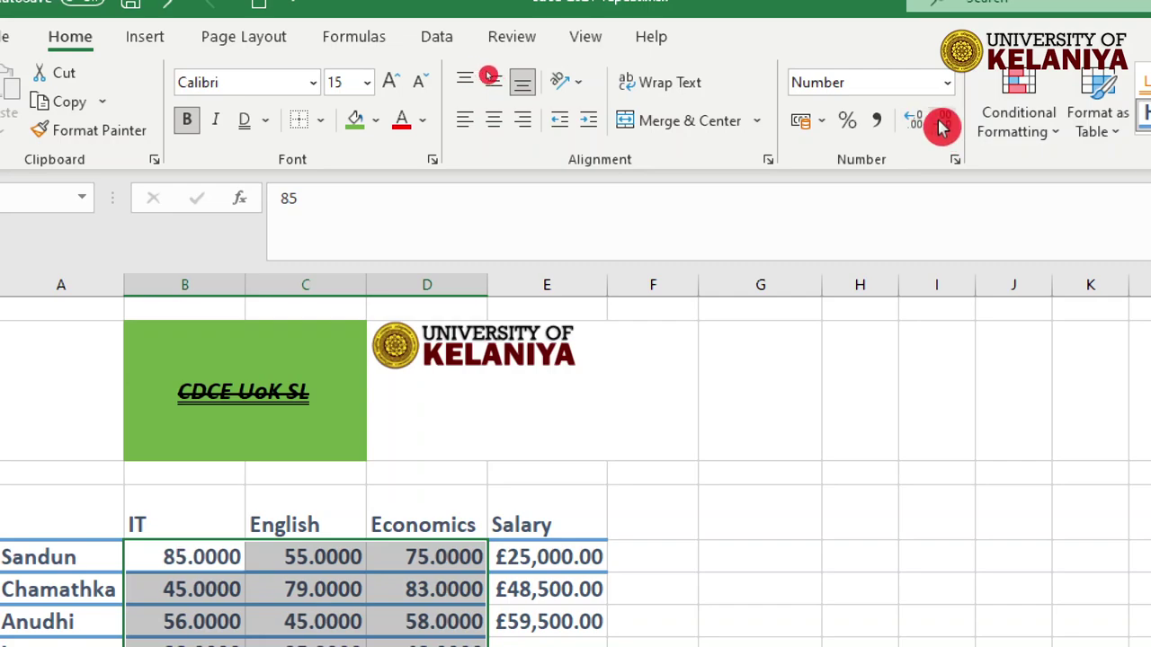
{"action": "left_click", "coordinate": [953, 125]}
{"action": "left_click", "coordinate": [953, 125]}
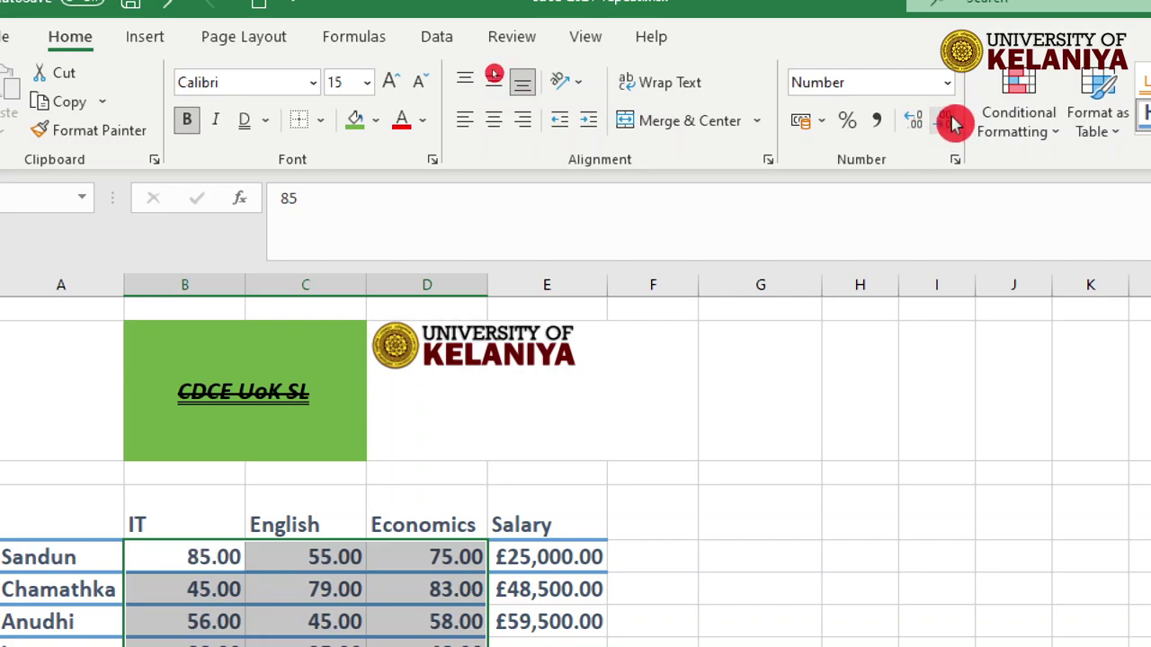
{"action": "left_click", "coordinate": [953, 125]}
{"action": "left_click", "coordinate": [953, 124]}
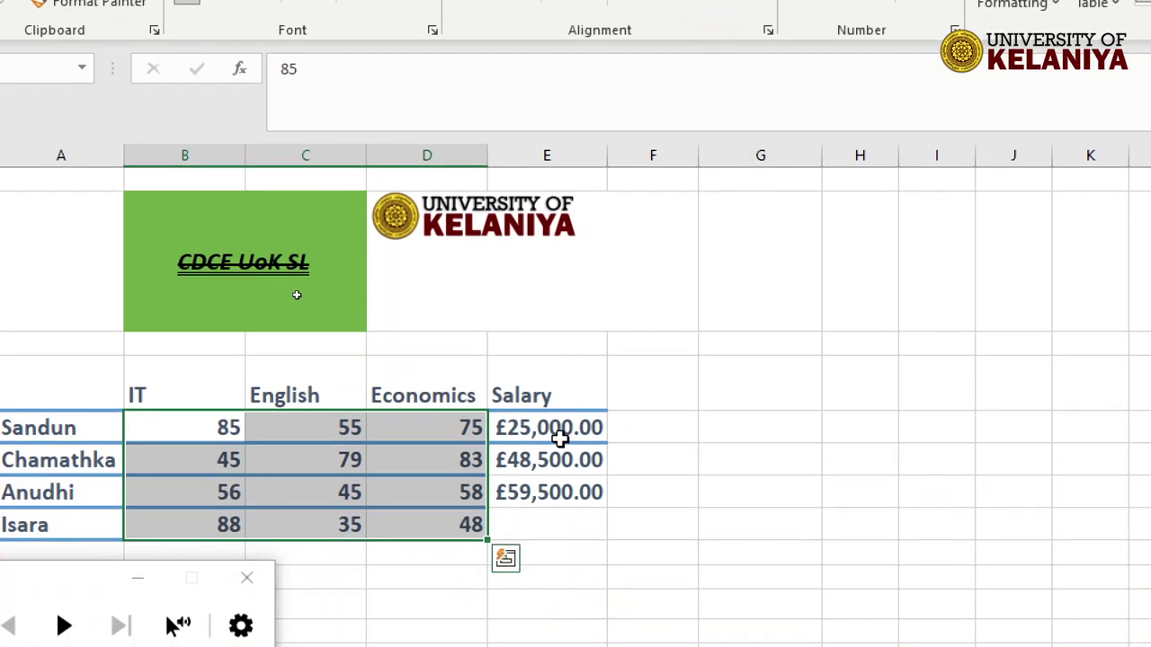
Step: Apply Comma Style then Currency to E5:E7 and remove both decimals, giving £25,000
{"action": "left_click_drag", "start_coordinate": [559, 432], "coordinate": [559, 490]}
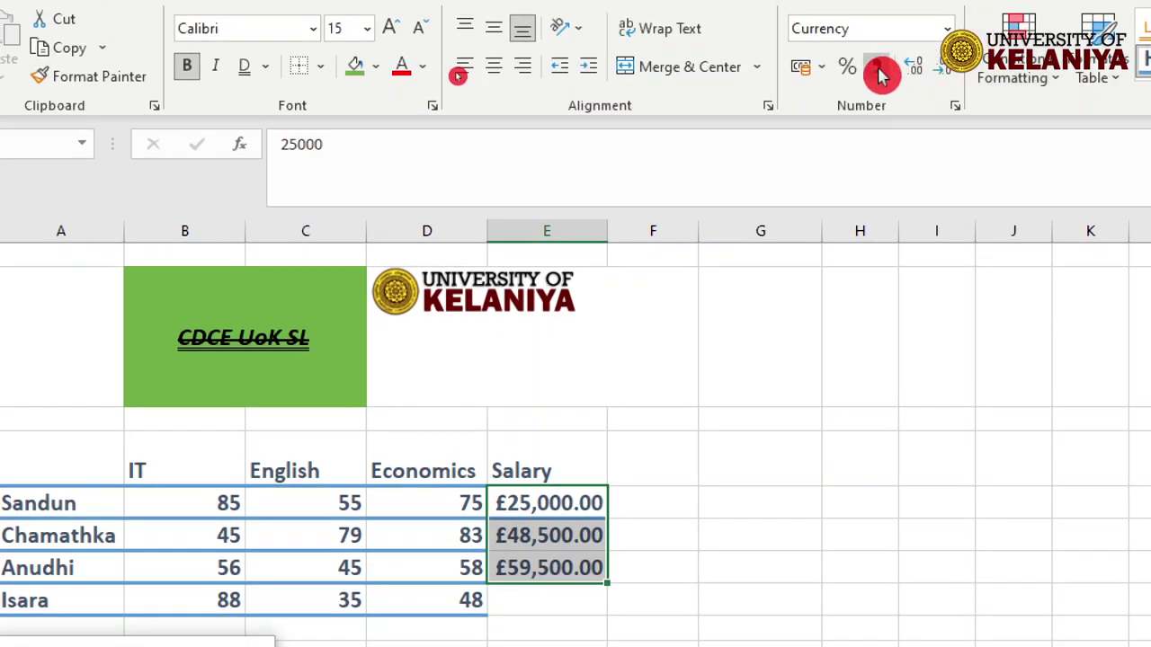
{"action": "left_click", "coordinate": [879, 72]}
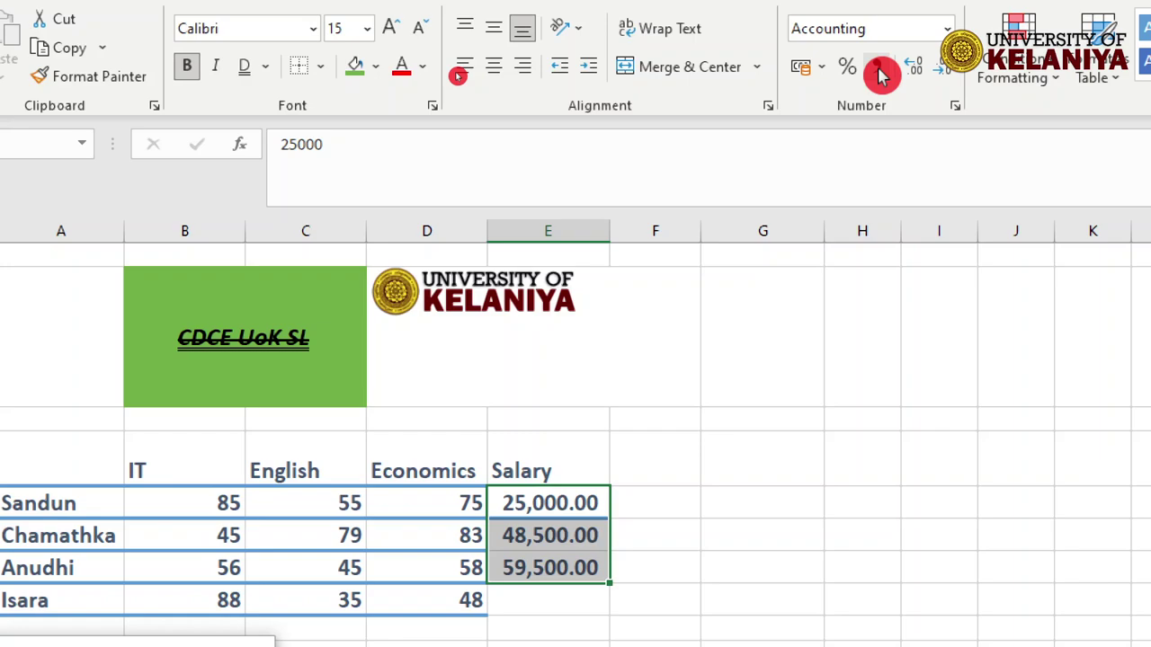
{"action": "left_click", "coordinate": [947, 30]}
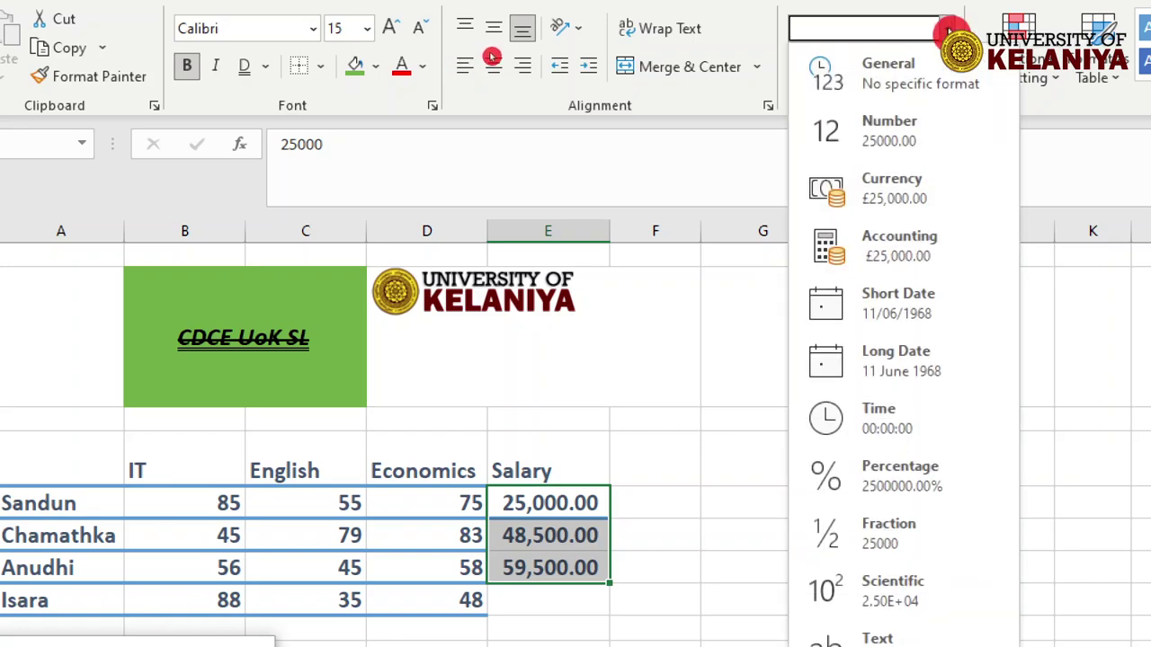
{"action": "left_click", "coordinate": [892, 185]}
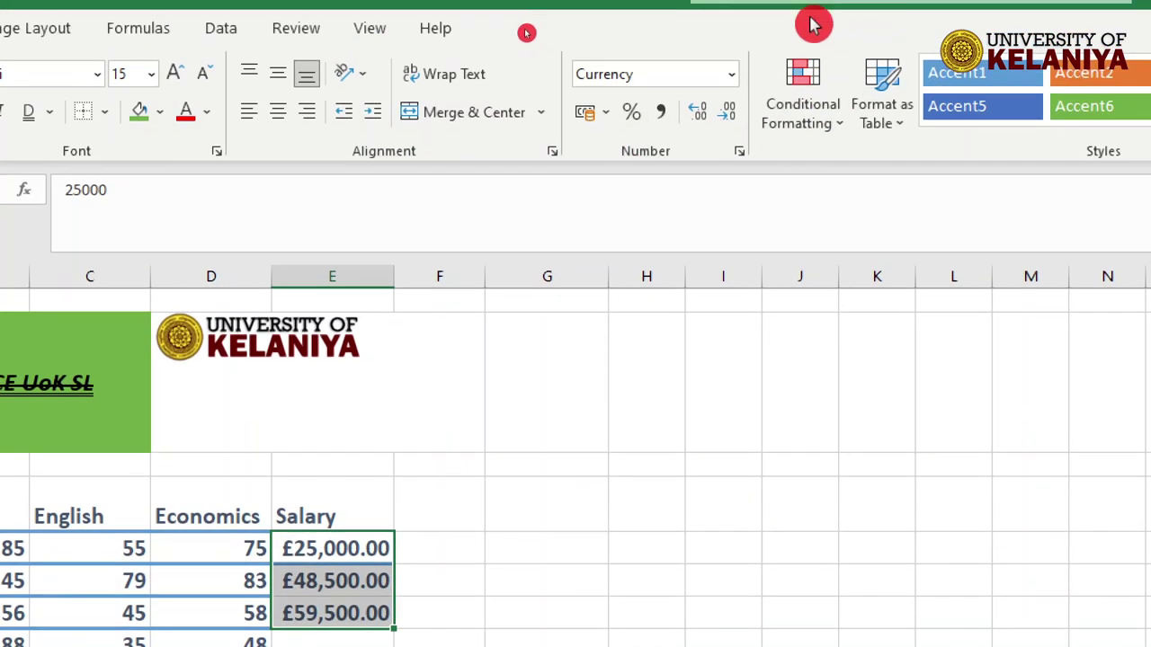
{"action": "left_click", "coordinate": [726, 113]}
{"action": "left_click", "coordinate": [728, 116]}
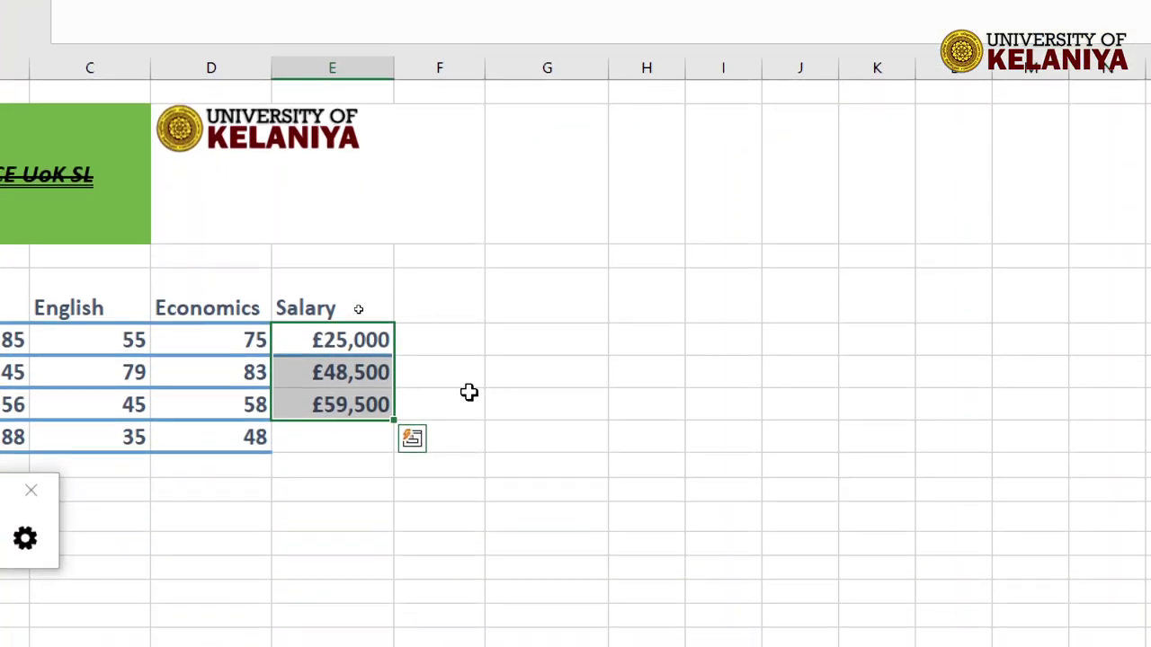
{"action": "left_click", "coordinate": [438, 294]}
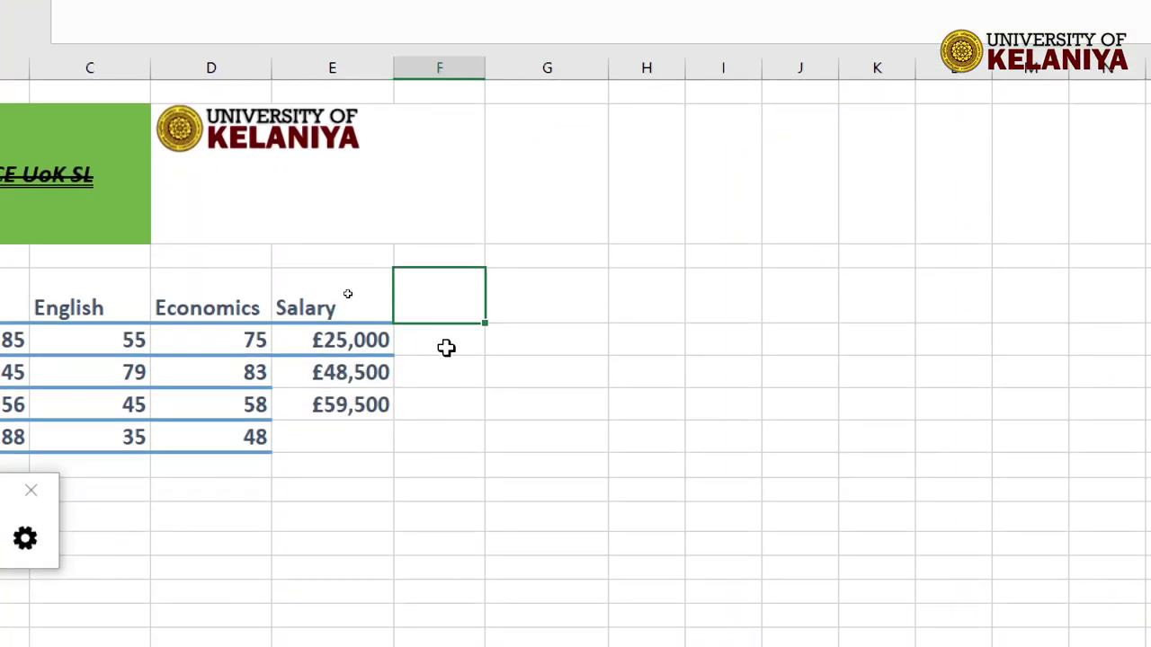
Step: Enter 0.0852, 0.258 and 0.036 into F5:F7 beside the salaries
{"action": "left_click", "coordinate": [445, 347]}
{"action": "type", "text": "0"}
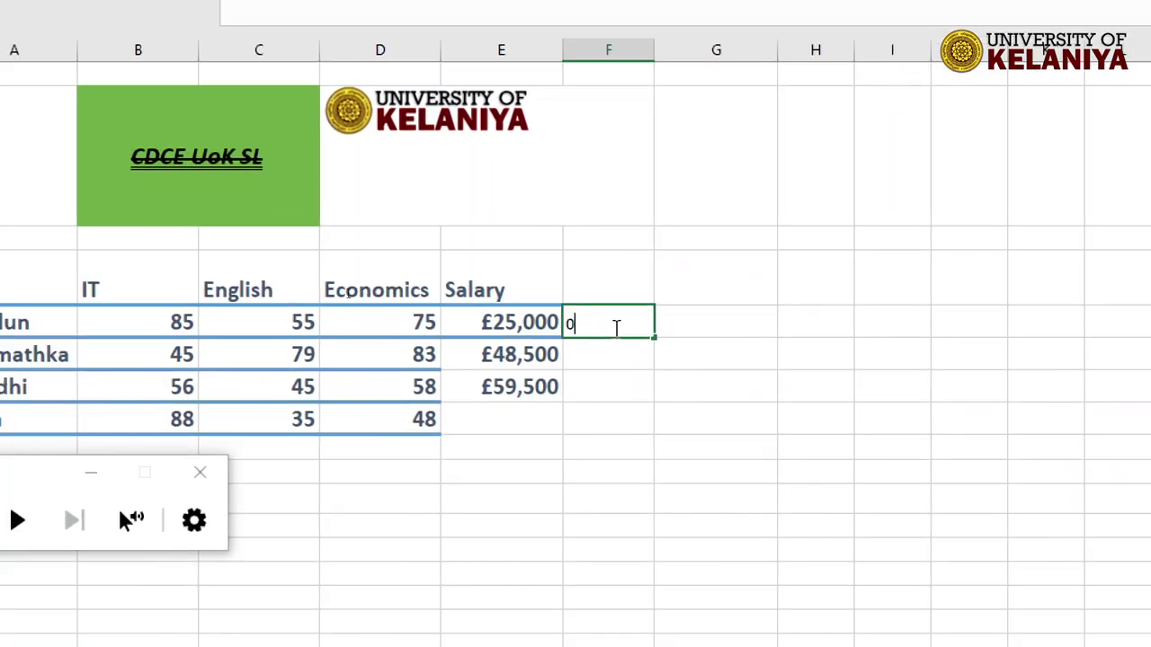
{"action": "type", "text": ".08"}
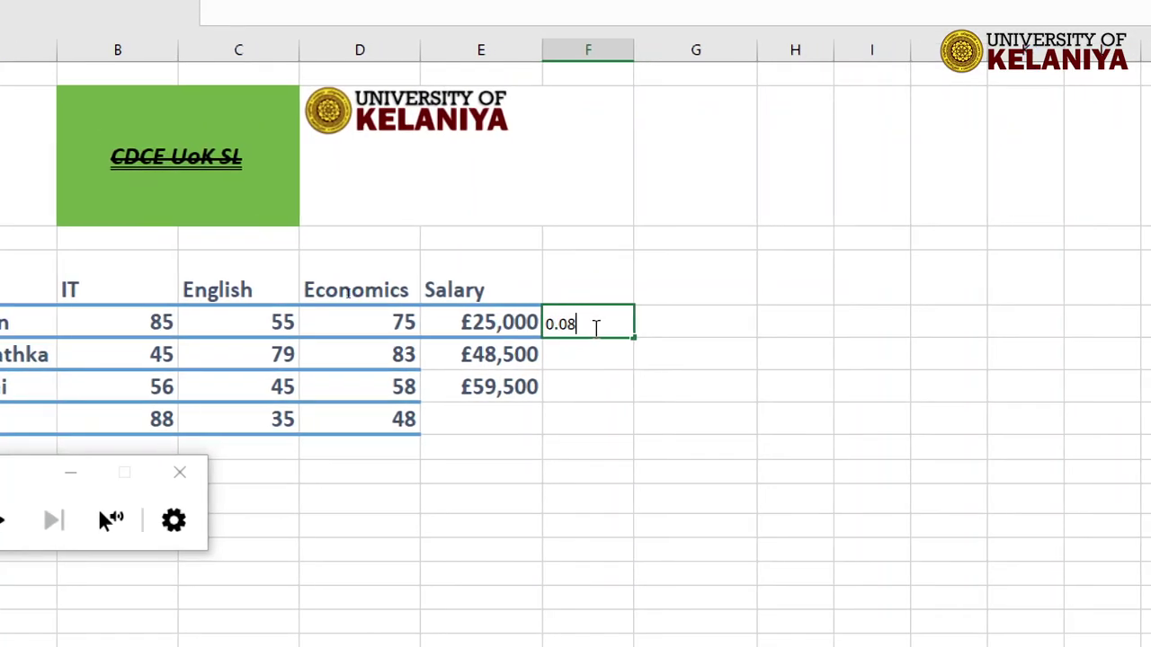
{"action": "type", "text": "52"}
{"action": "key", "text": "Return"}
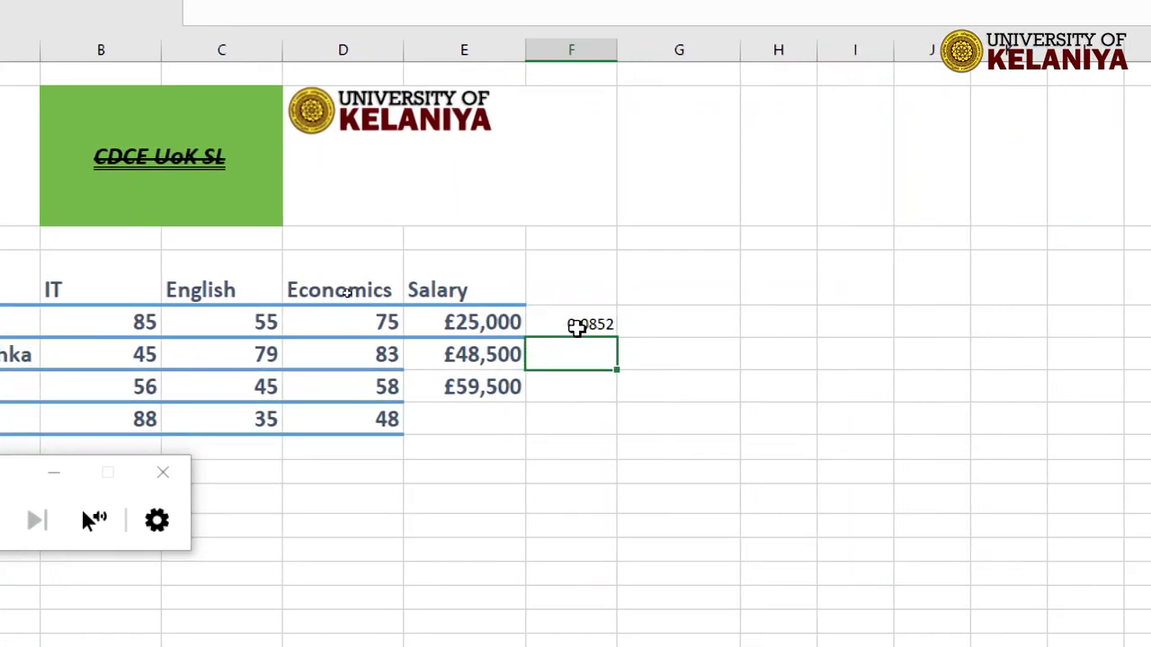
{"action": "type", "text": "0."}
{"action": "type", "text": "2"}
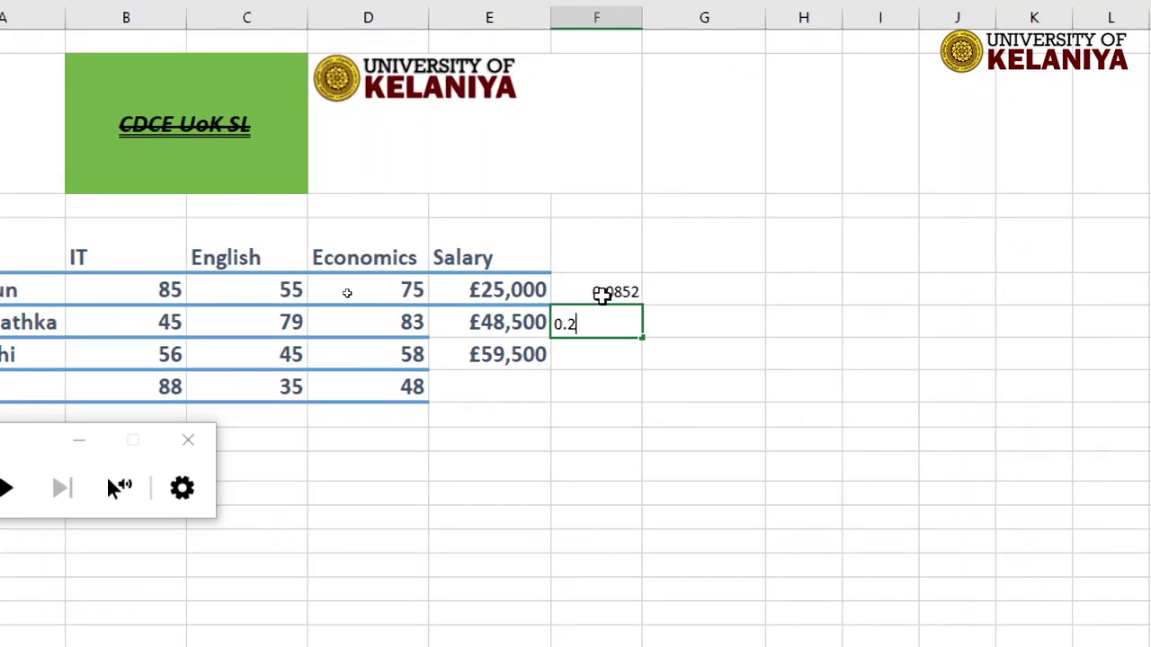
{"action": "type", "text": "58"}
{"action": "key", "text": "Return"}
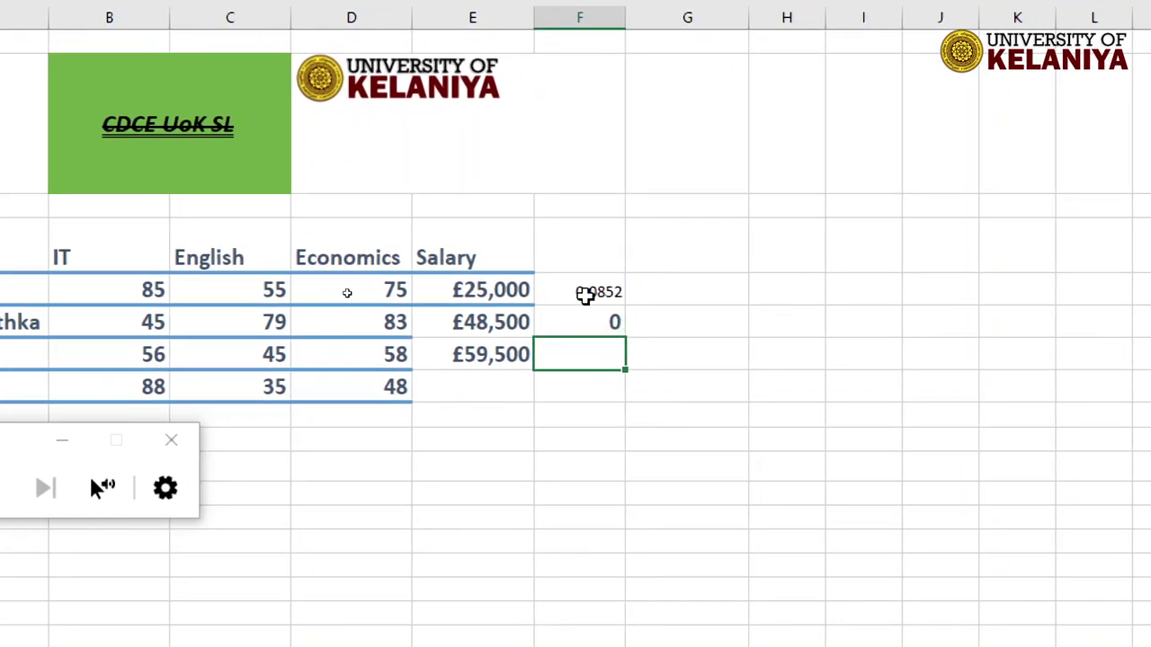
{"action": "type", "text": "0.0"}
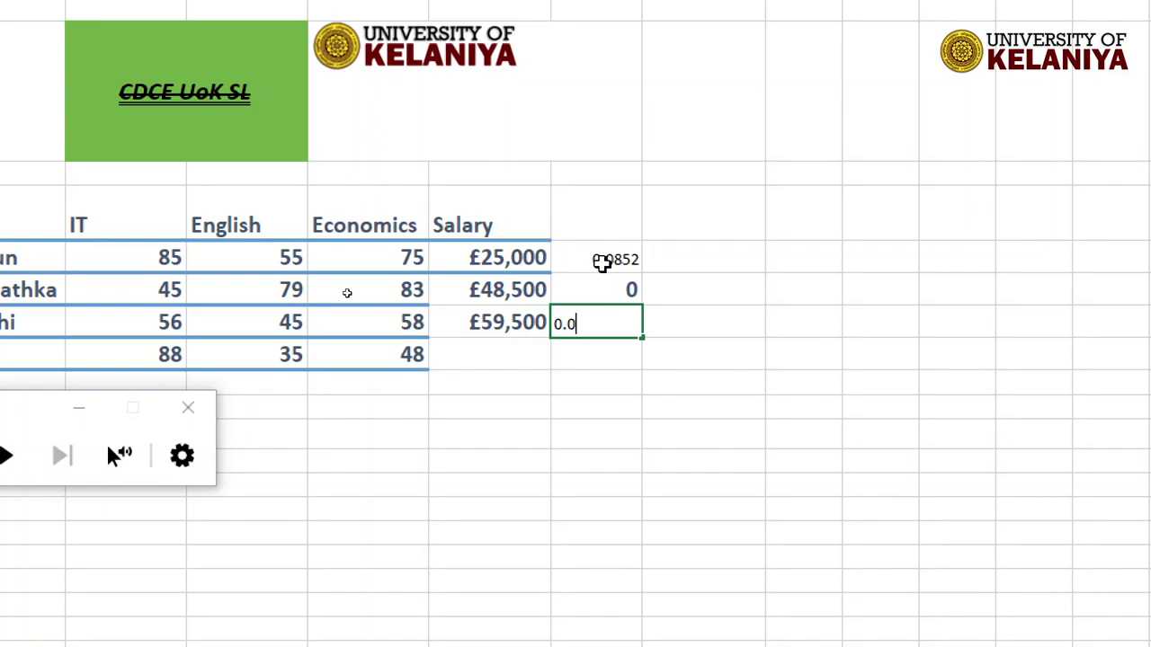
{"action": "type", "text": "2"}
{"action": "type", "text": "6"}
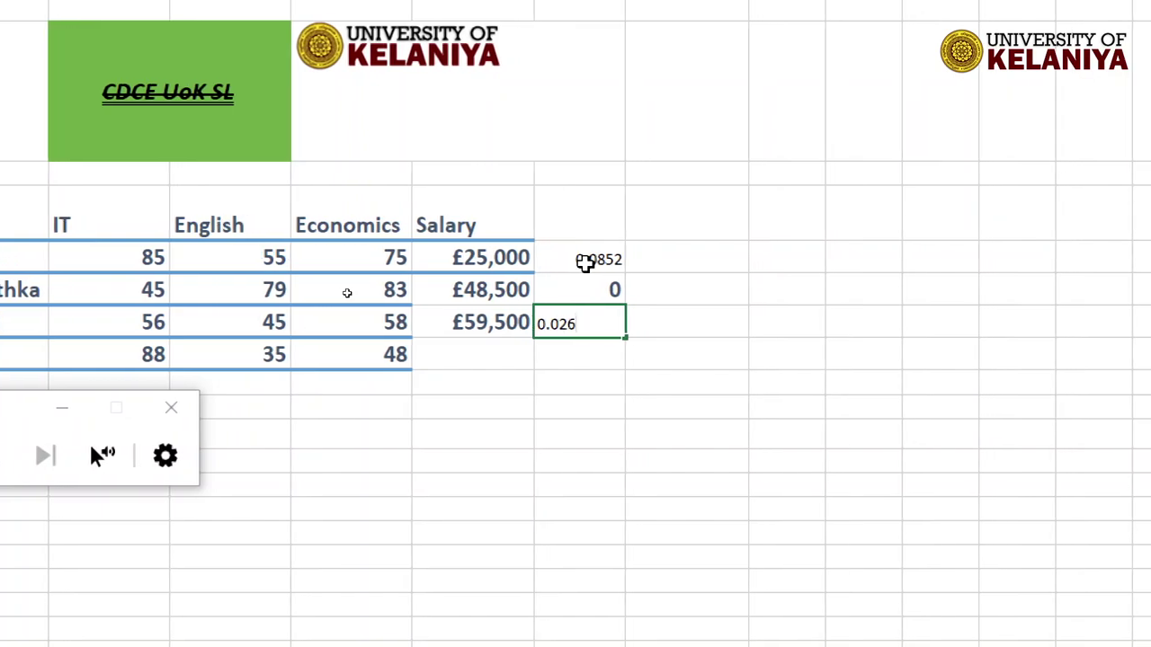
{"action": "key", "text": "BackSpace"}
{"action": "key", "text": "BackSpace"}
{"action": "type", "text": "3"}
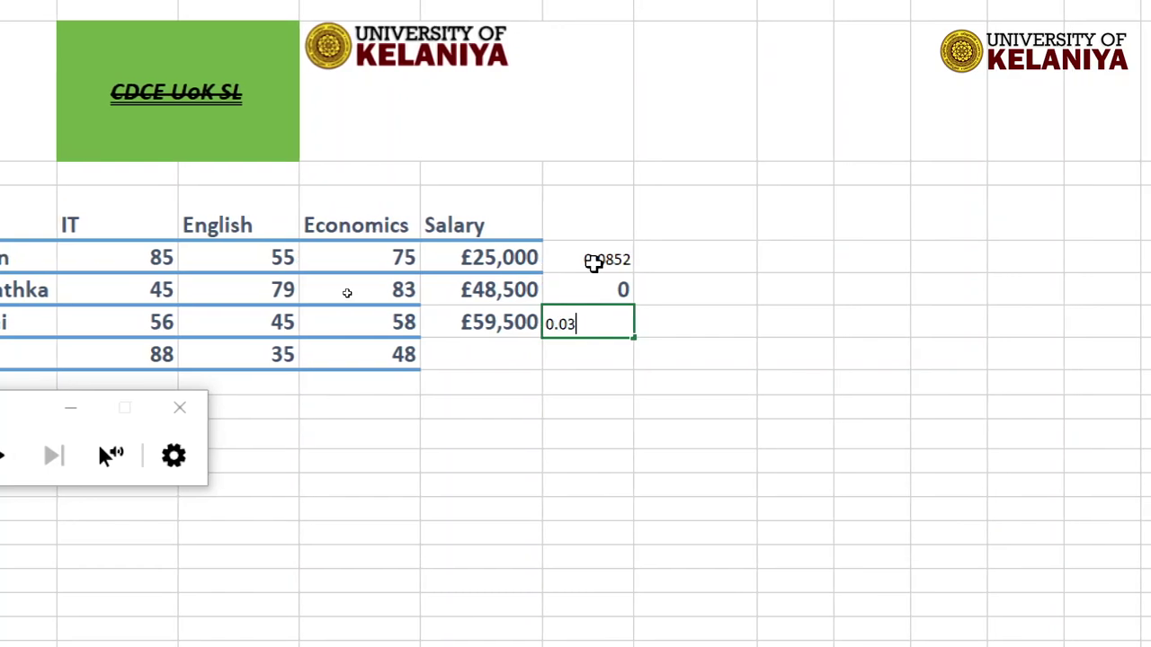
{"action": "type", "text": "6"}
{"action": "key", "text": "Return"}
{"action": "key", "text": "Up"}
{"action": "key", "text": "Up"}
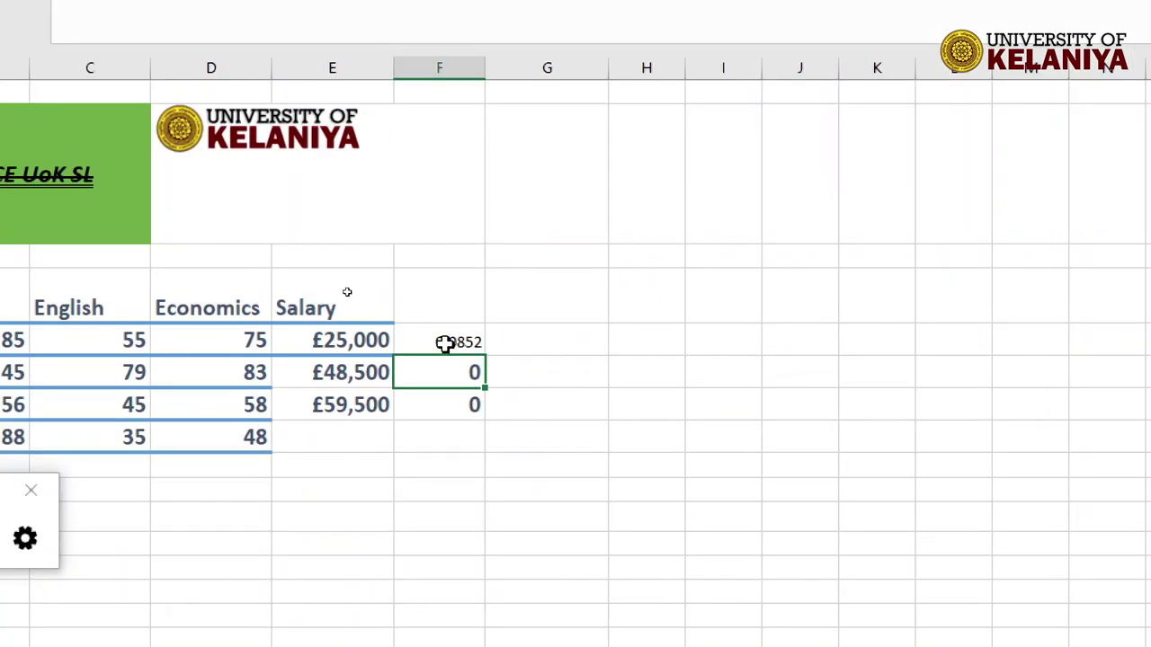
{"action": "left_click", "coordinate": [444, 340]}
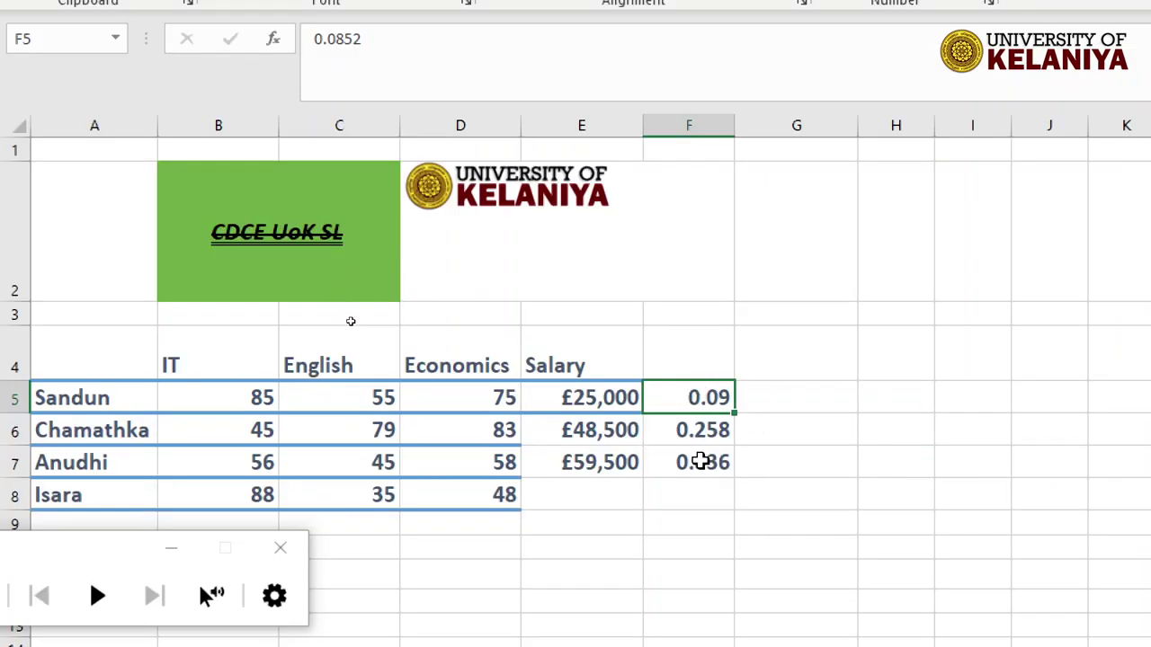
Step: Add the heading 'Percentage' in cell F4
{"action": "left_click", "coordinate": [700, 461]}
{"action": "left_click", "coordinate": [673, 345]}
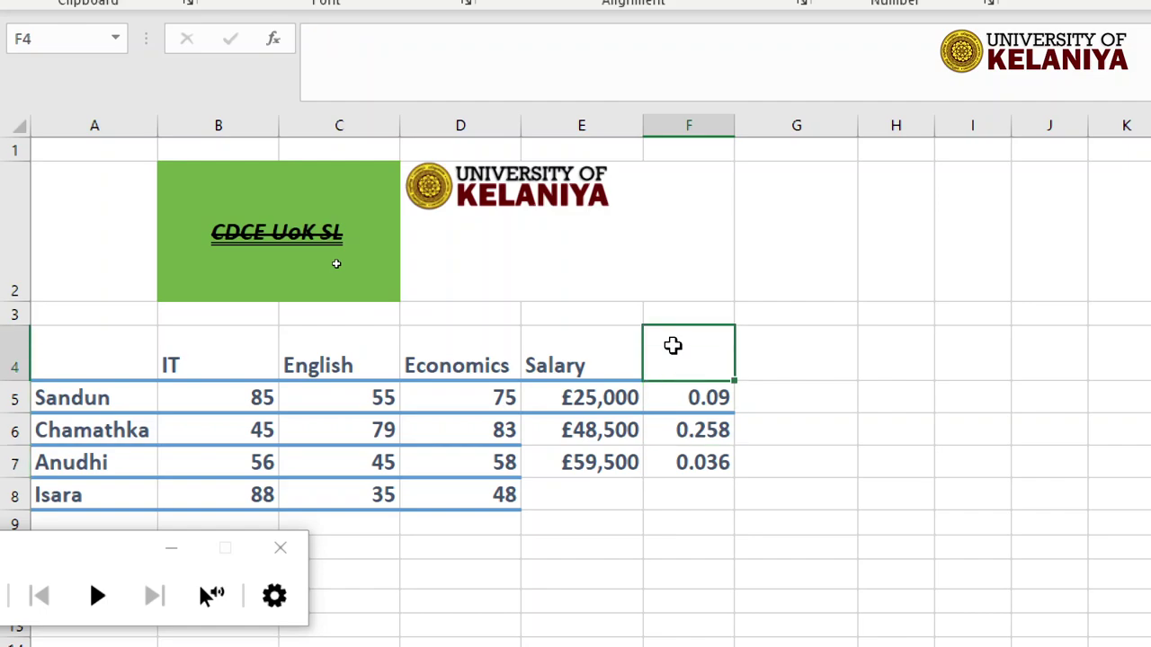
{"action": "type", "text": "Percen"}
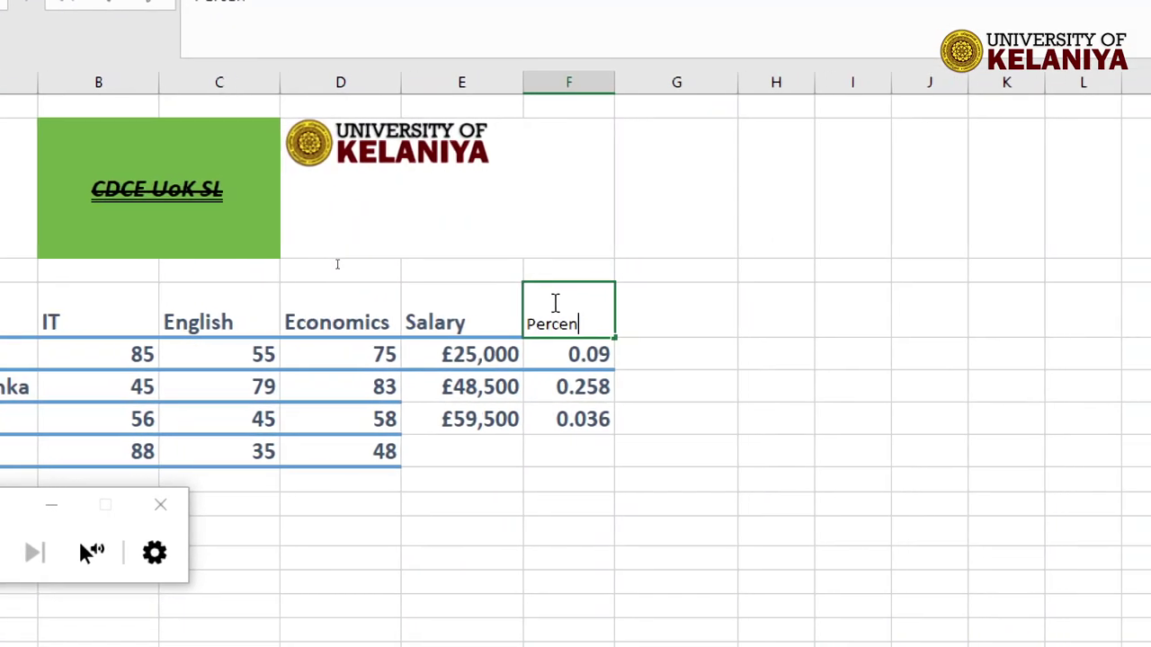
{"action": "type", "text": "tage"}
{"action": "left_click", "coordinate": [783, 516]}
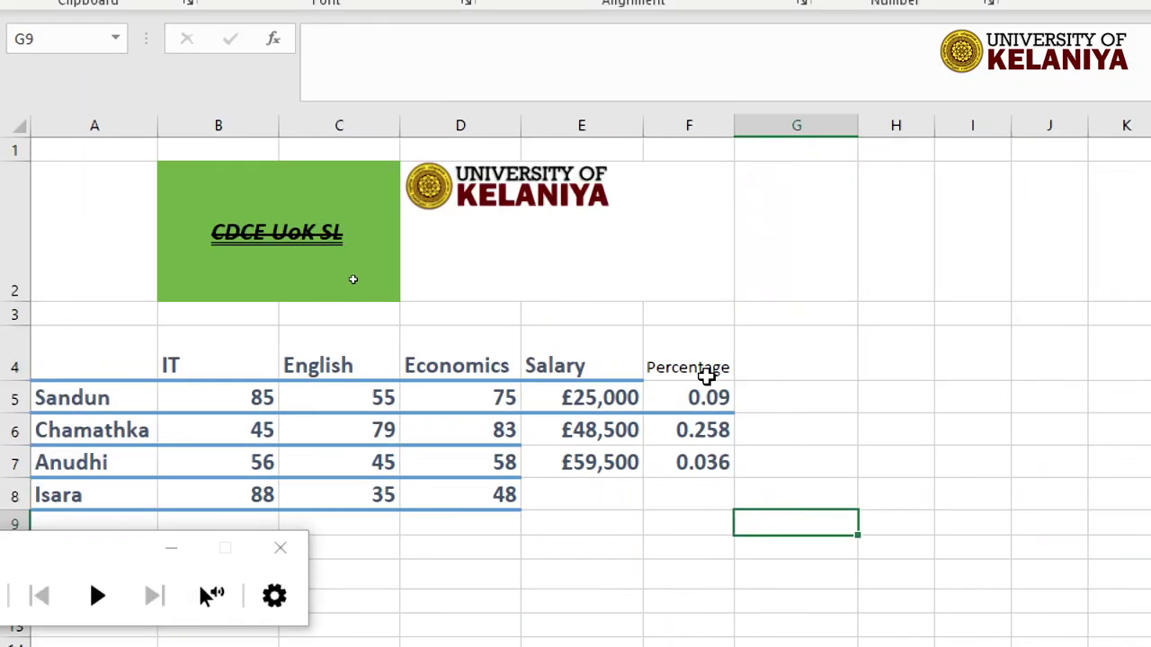
{"action": "left_click", "coordinate": [707, 377]}
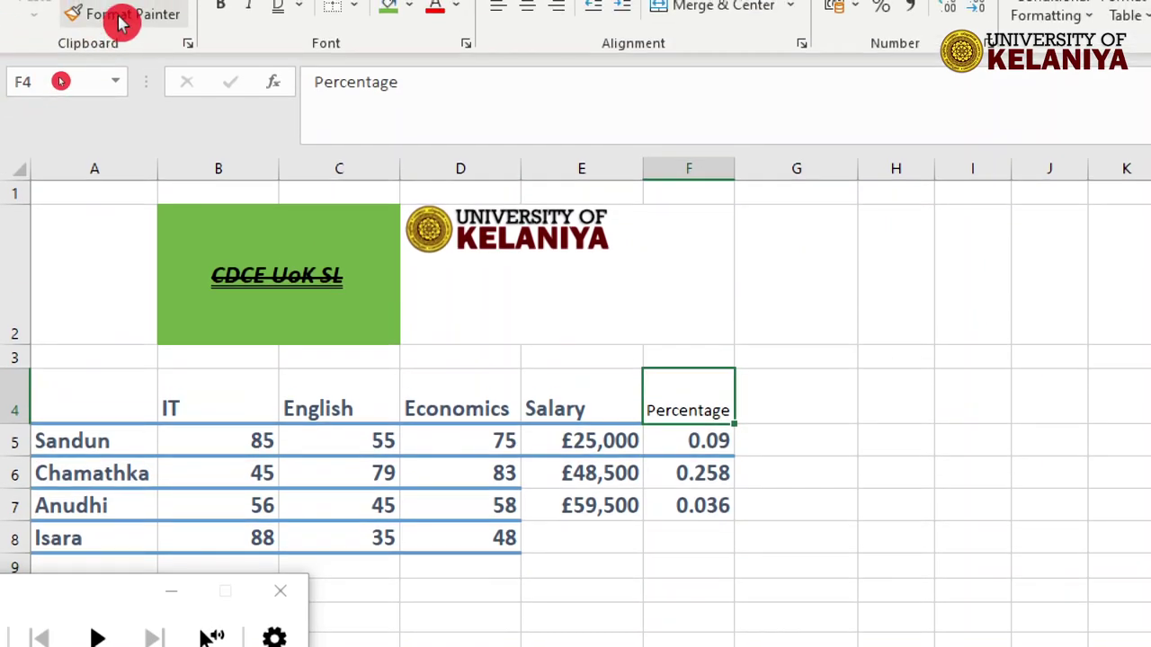
Step: Paint formatting onto the Salary heading and compare it with the Percentage and Economics headings
{"action": "left_click", "coordinate": [121, 20]}
{"action": "left_click", "coordinate": [604, 425]}
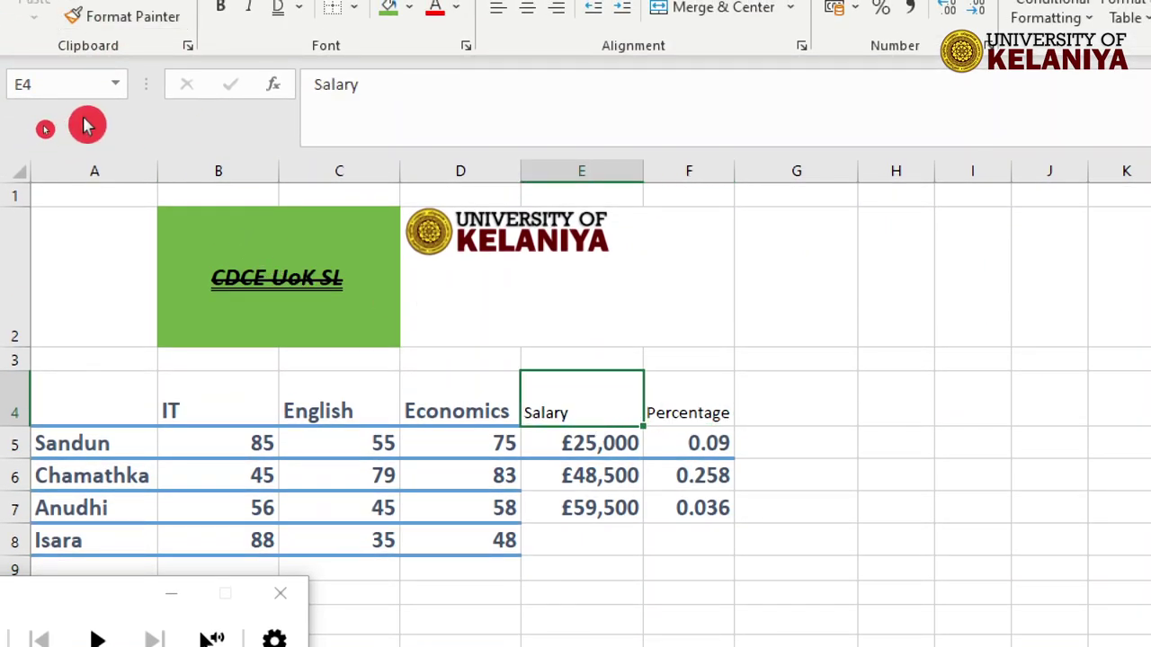
{"action": "left_click", "coordinate": [472, 411]}
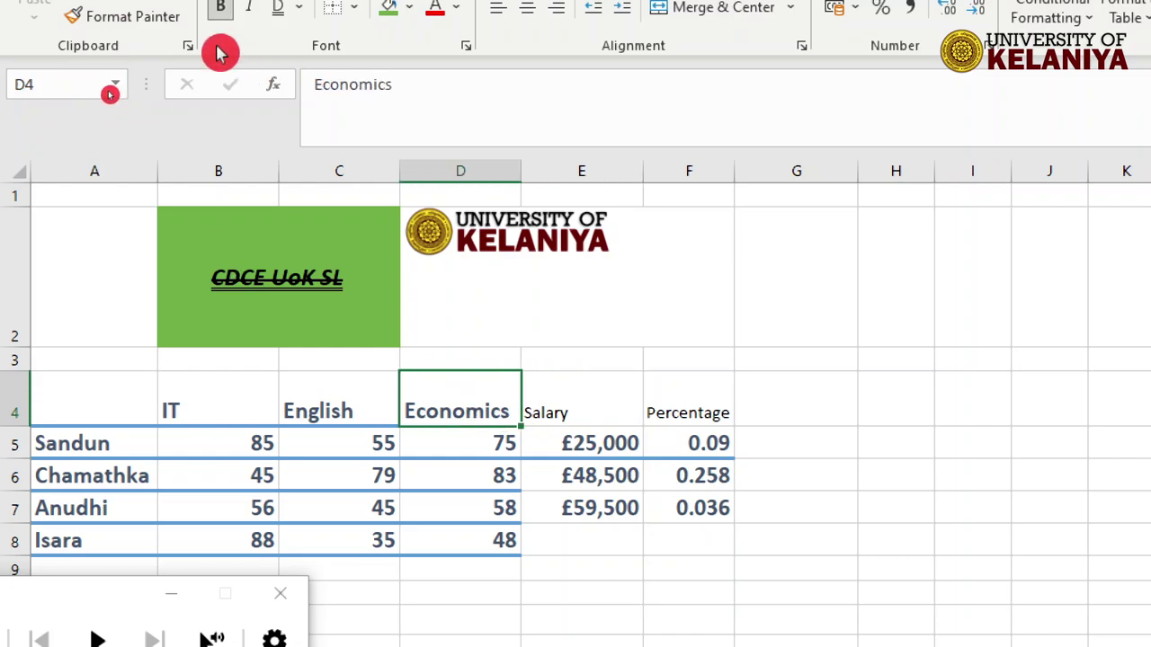
{"action": "left_click", "coordinate": [598, 398]}
{"action": "left_click", "coordinate": [693, 398]}
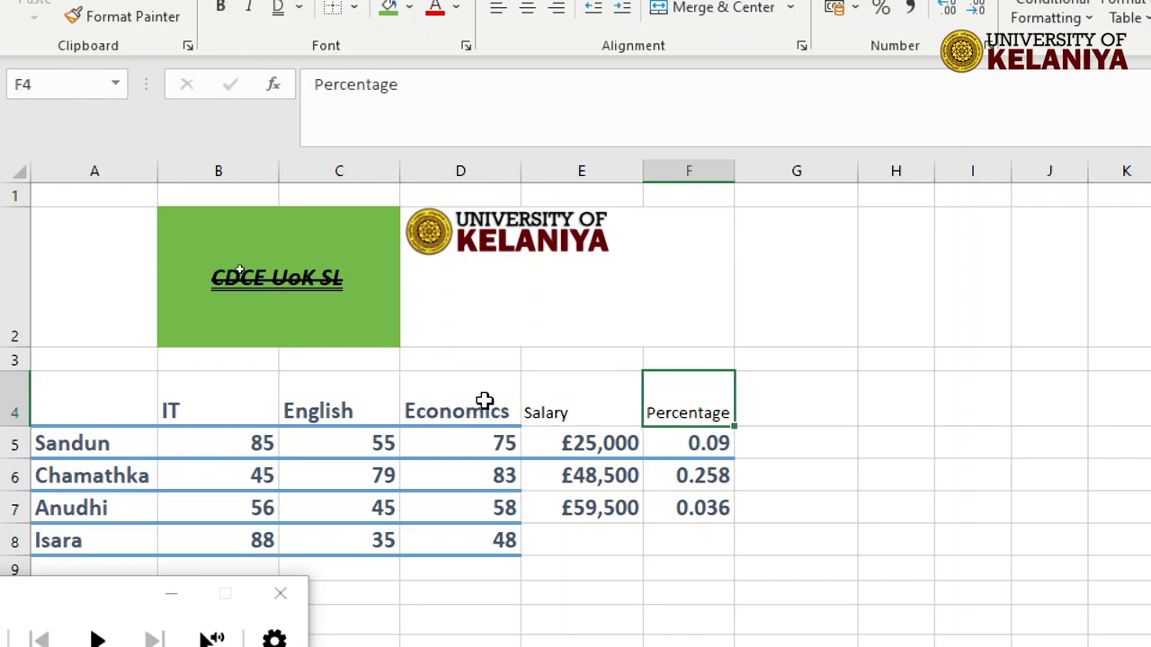
{"action": "left_click", "coordinate": [448, 406]}
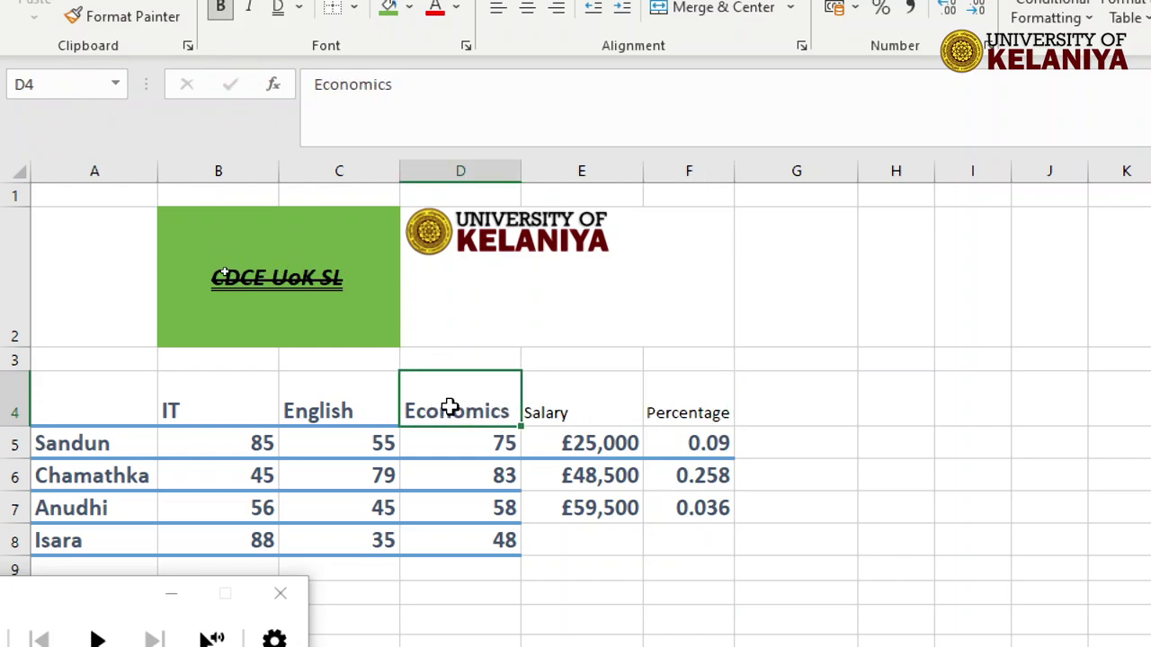
{"action": "left_click", "coordinate": [557, 409]}
{"action": "left_click", "coordinate": [716, 404]}
{"action": "left_click", "coordinate": [559, 398]}
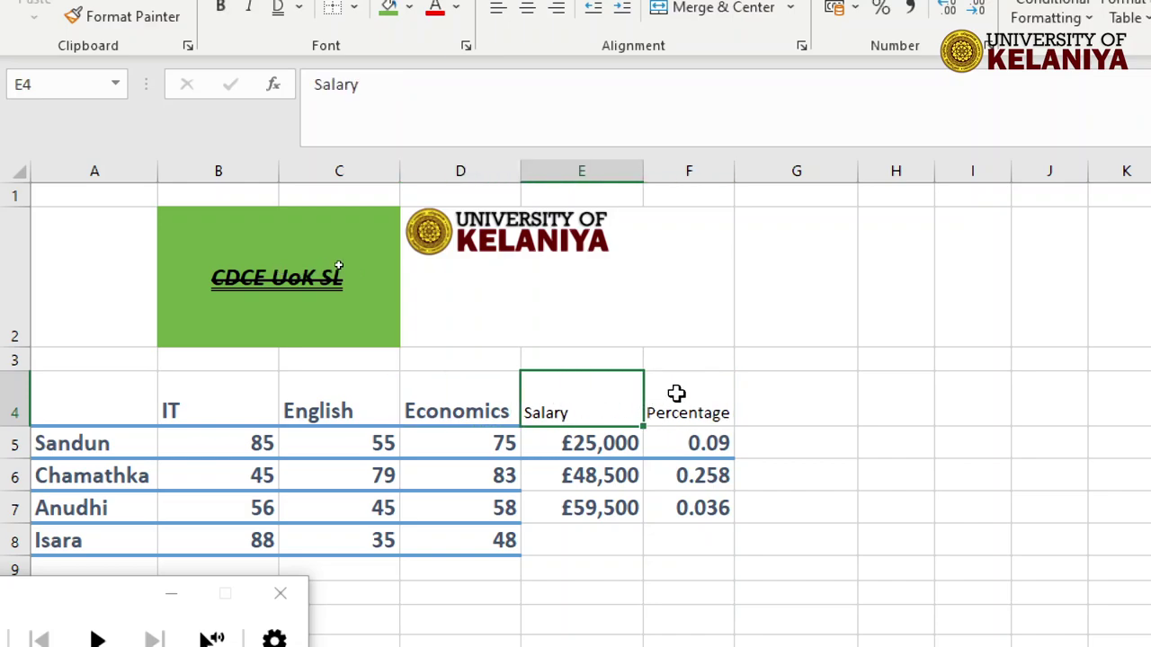
{"action": "left_click", "coordinate": [681, 393]}
{"action": "left_click", "coordinate": [542, 393]}
{"action": "left_click", "coordinate": [662, 391]}
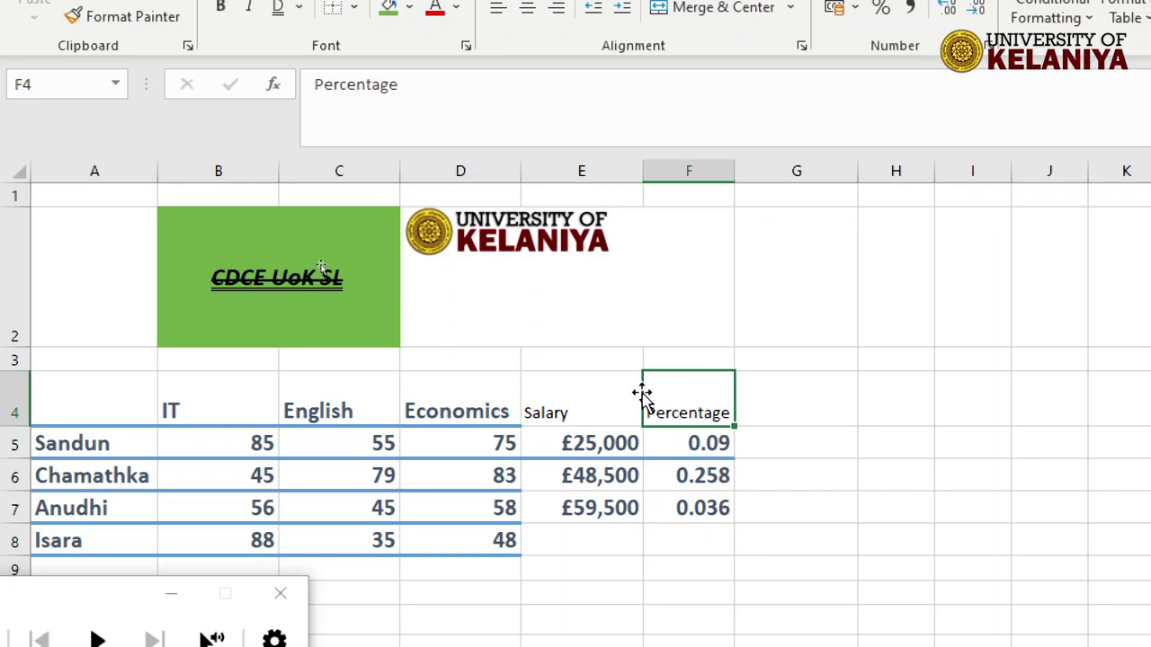
Step: Copy the English heading's bold style onto the Salary and Percentage headings E4:F4
{"action": "left_click", "coordinate": [442, 409]}
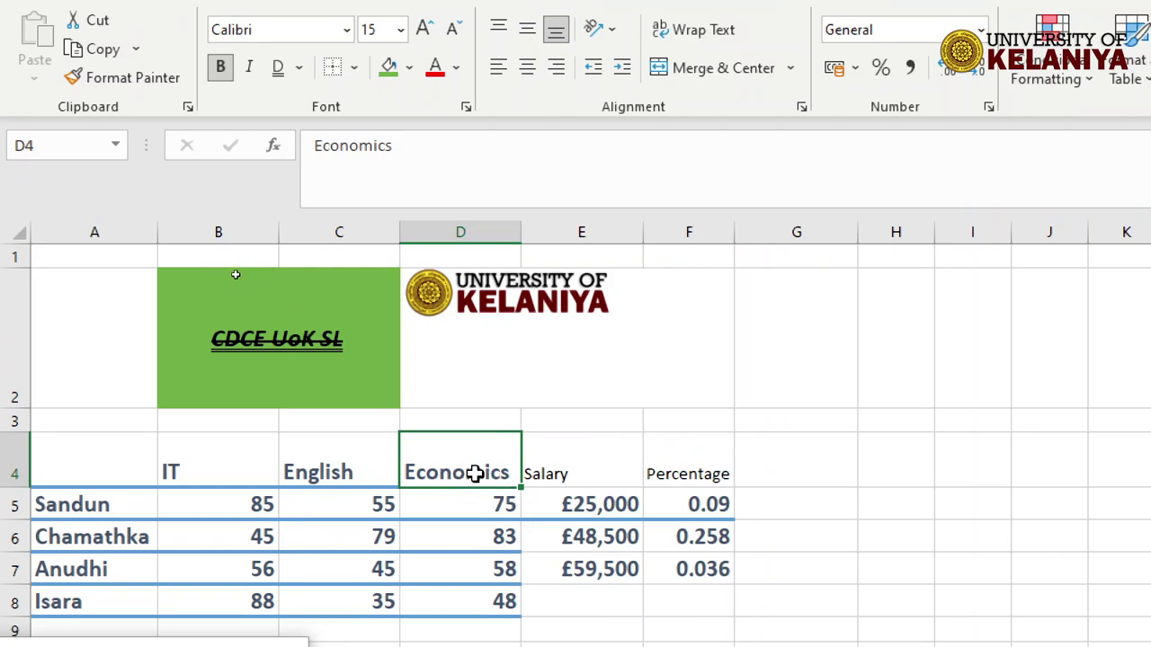
{"action": "left_click", "coordinate": [545, 472]}
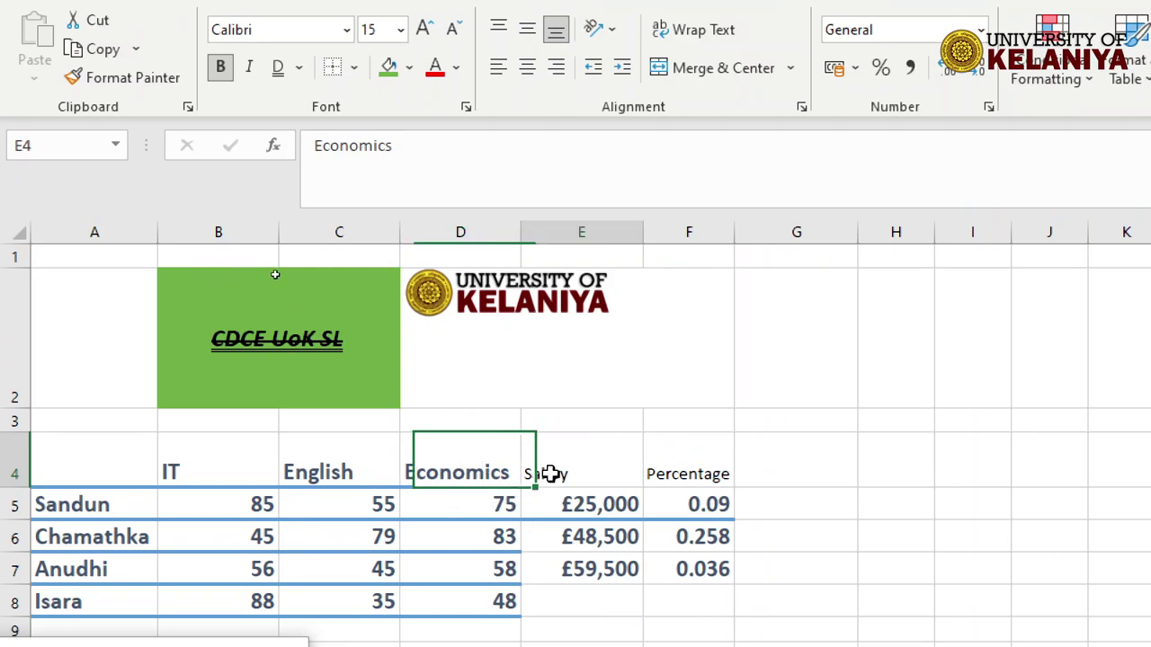
{"action": "left_click", "coordinate": [680, 471]}
{"action": "left_click", "coordinate": [582, 471]}
{"action": "left_click", "coordinate": [693, 470]}
{"action": "left_click", "coordinate": [606, 465]}
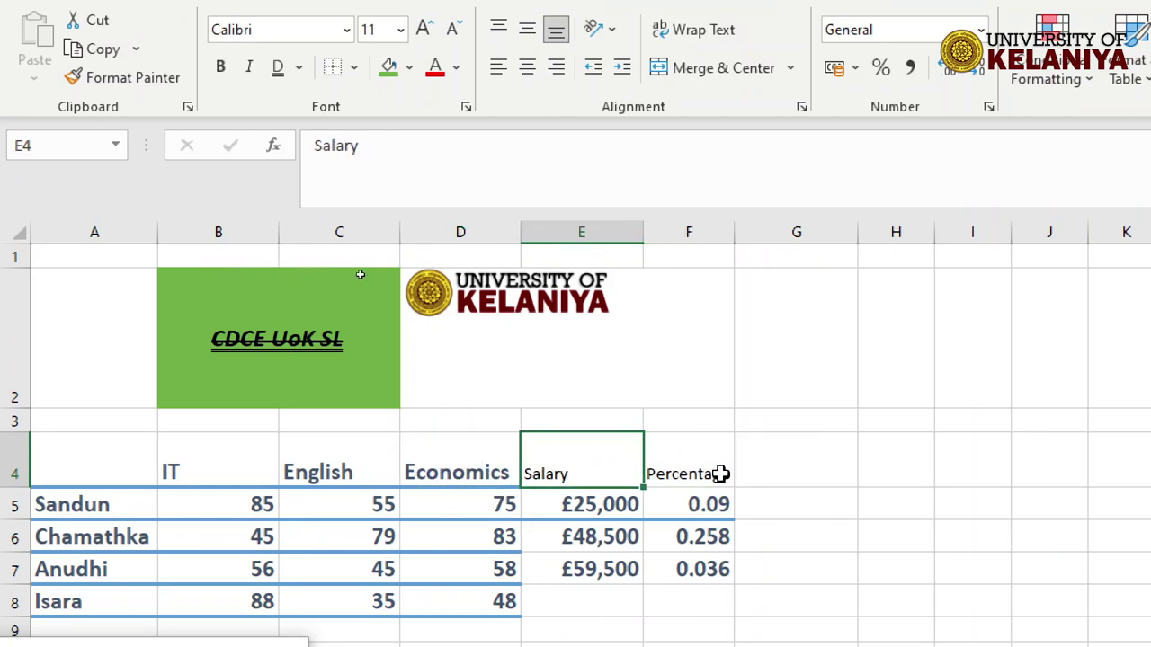
{"action": "left_click", "coordinate": [722, 473]}
{"action": "left_click", "coordinate": [442, 471]}
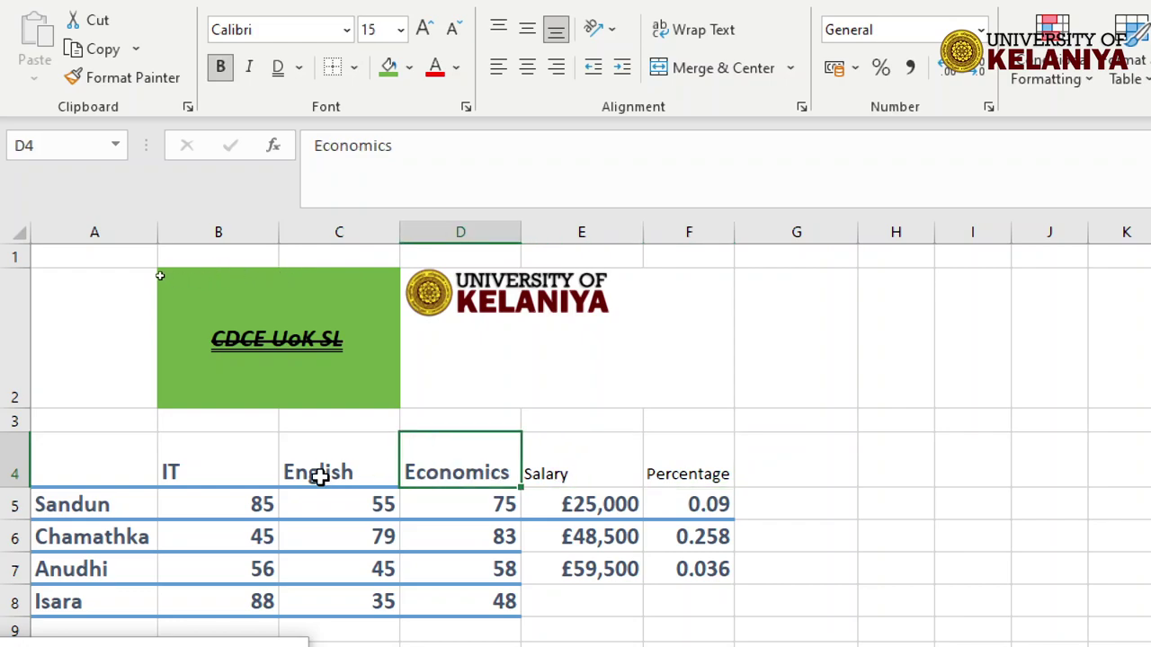
{"action": "left_click", "coordinate": [308, 457]}
{"action": "left_click", "coordinate": [124, 79]}
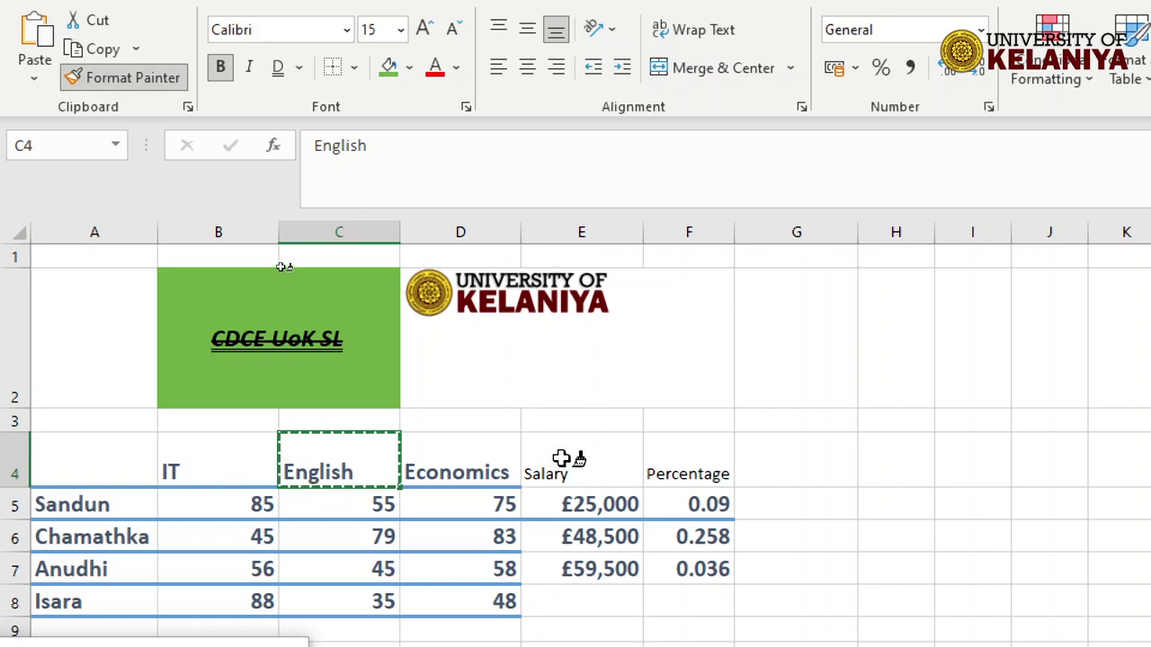
{"action": "left_click_drag", "start_coordinate": [561, 459], "coordinate": [696, 462]}
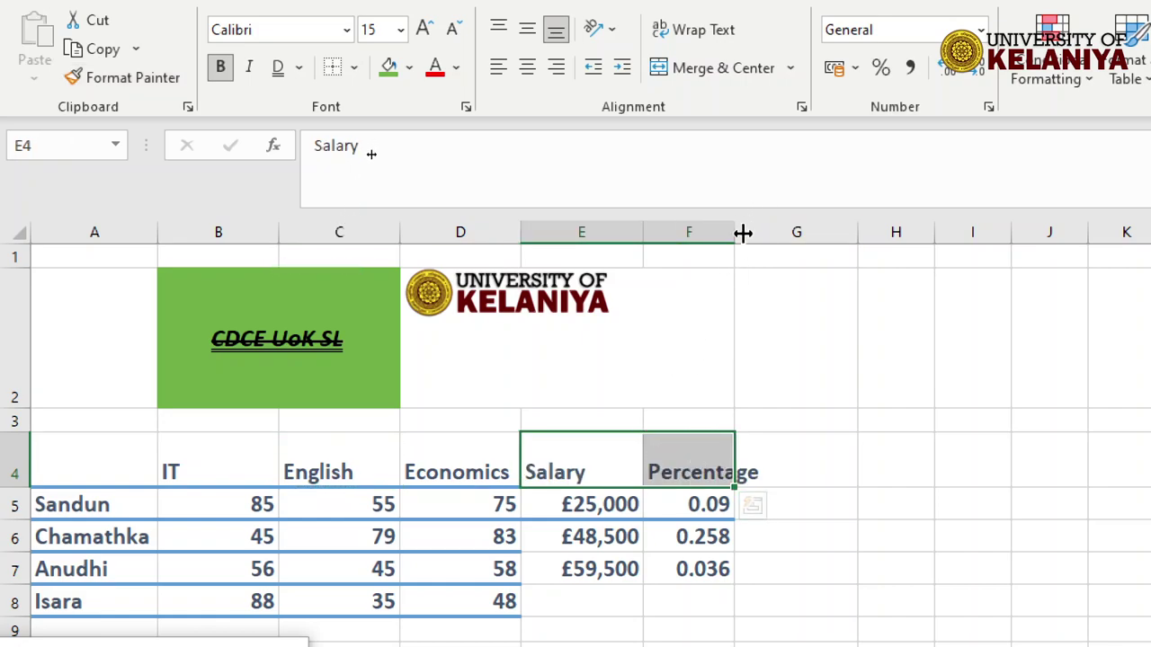
Step: Widen column F to fit the Percentage heading
{"action": "left_click_drag", "start_coordinate": [743, 233], "coordinate": [766, 236]}
{"action": "left_click", "coordinate": [841, 477]}
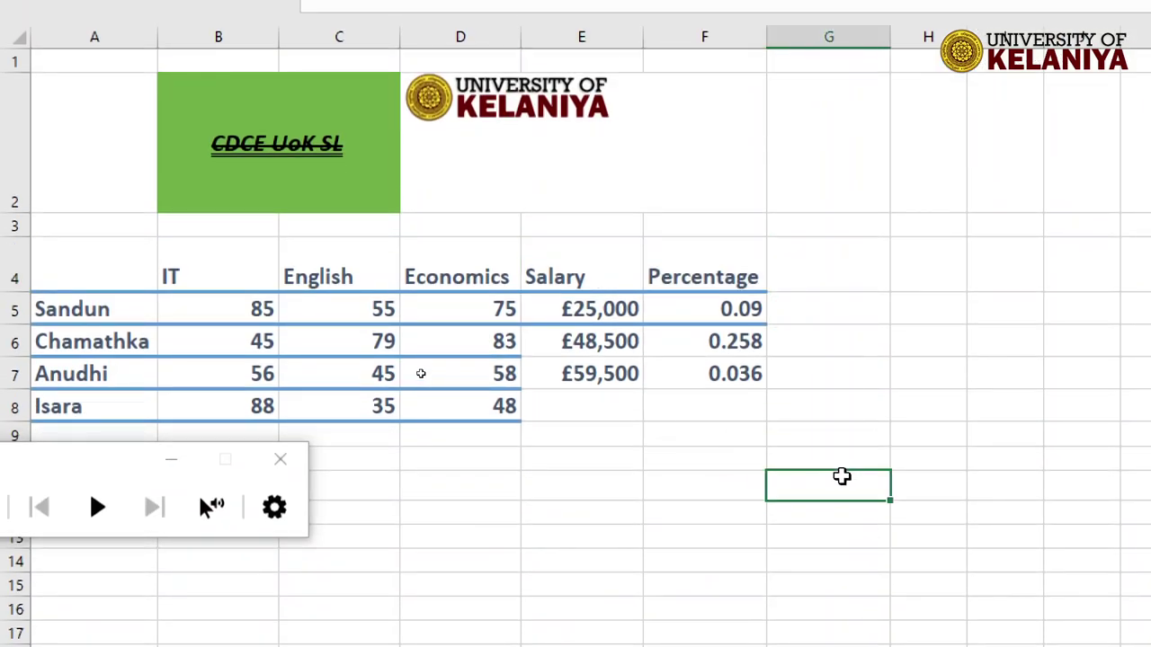
{"action": "left_click", "coordinate": [747, 429]}
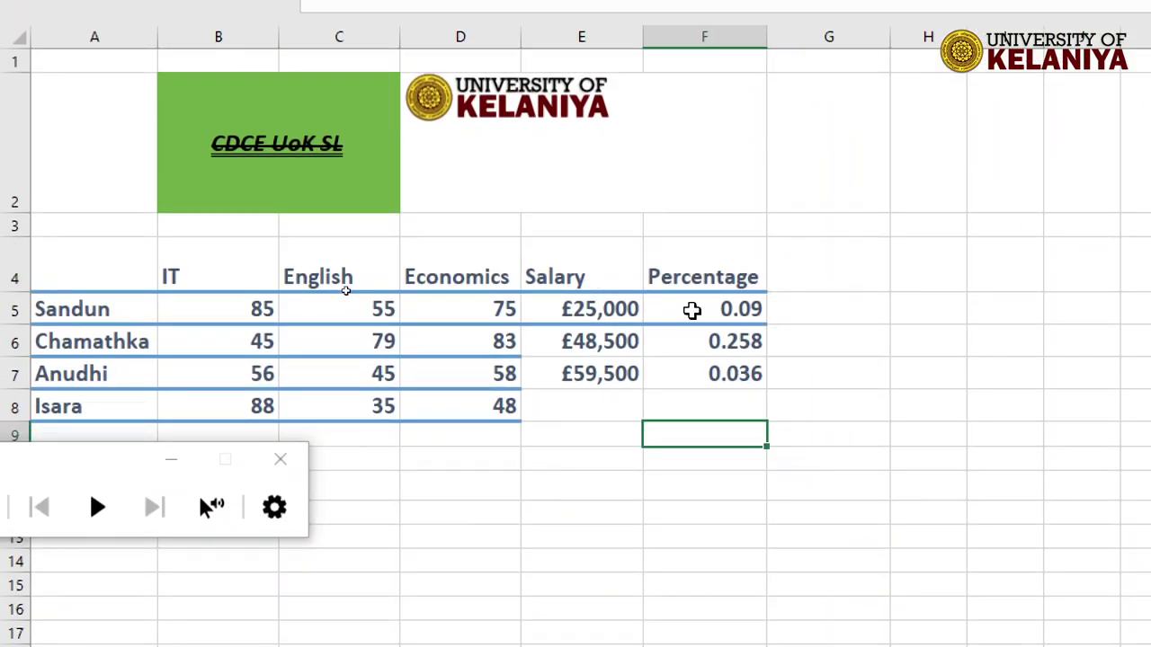
Step: Format F5:F7 as percentages with two decimals: 8.52%, 25.80% and 3.60%
{"action": "left_click_drag", "start_coordinate": [692, 310], "coordinate": [693, 385]}
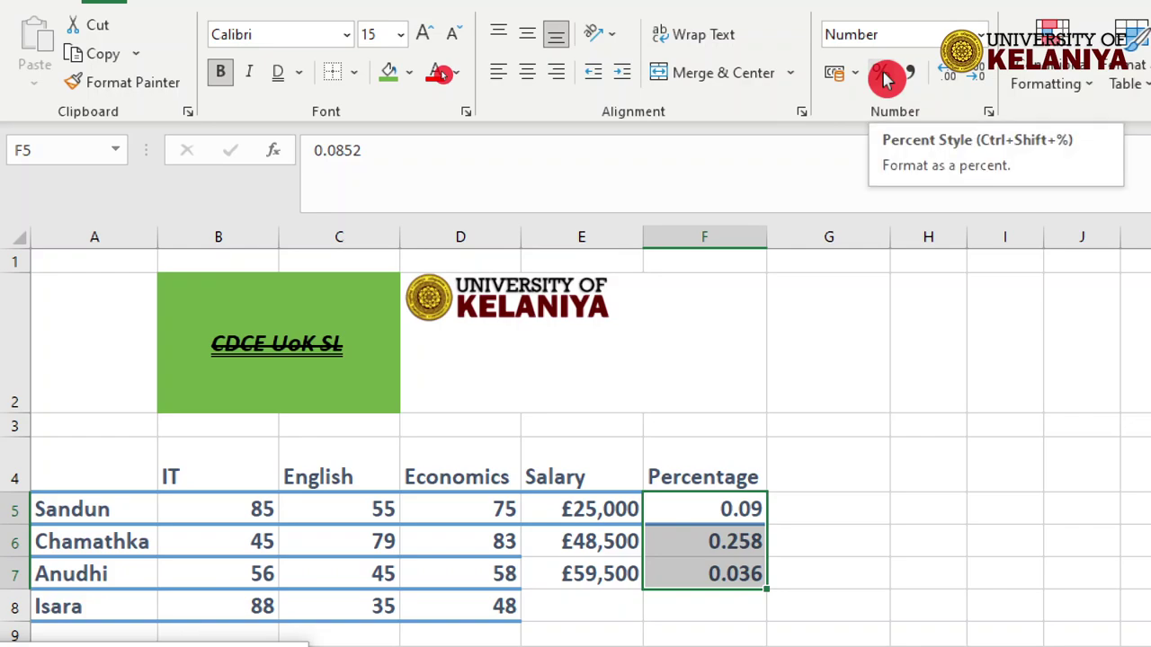
{"action": "left_click", "coordinate": [883, 75]}
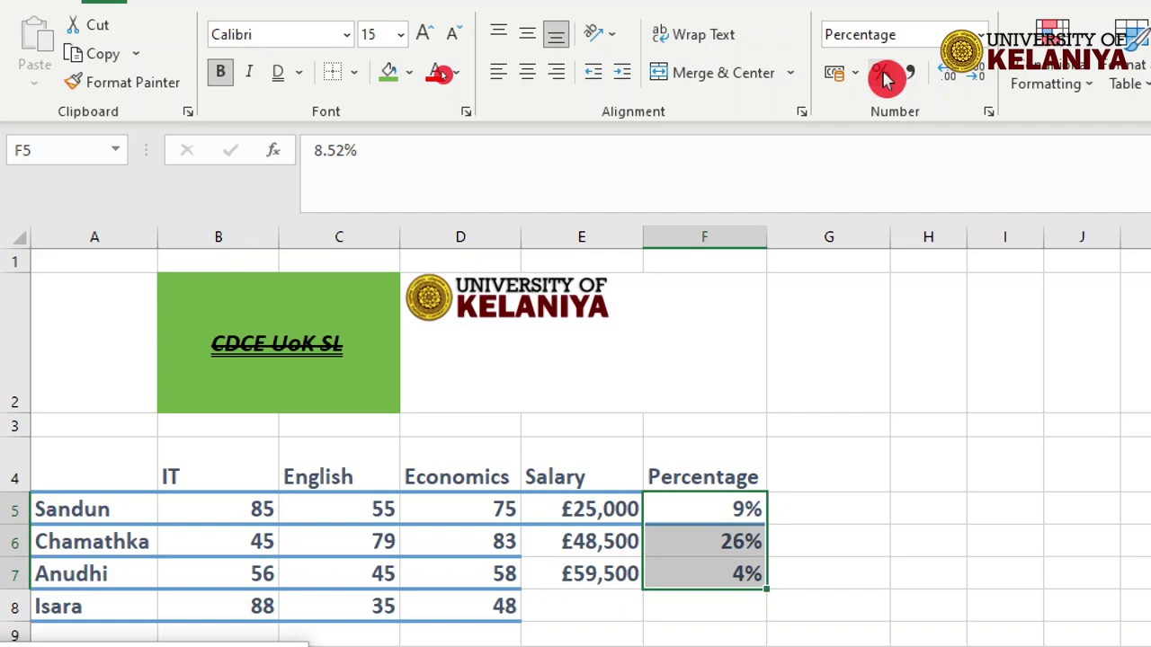
{"action": "left_click", "coordinate": [950, 79]}
{"action": "left_click", "coordinate": [950, 79]}
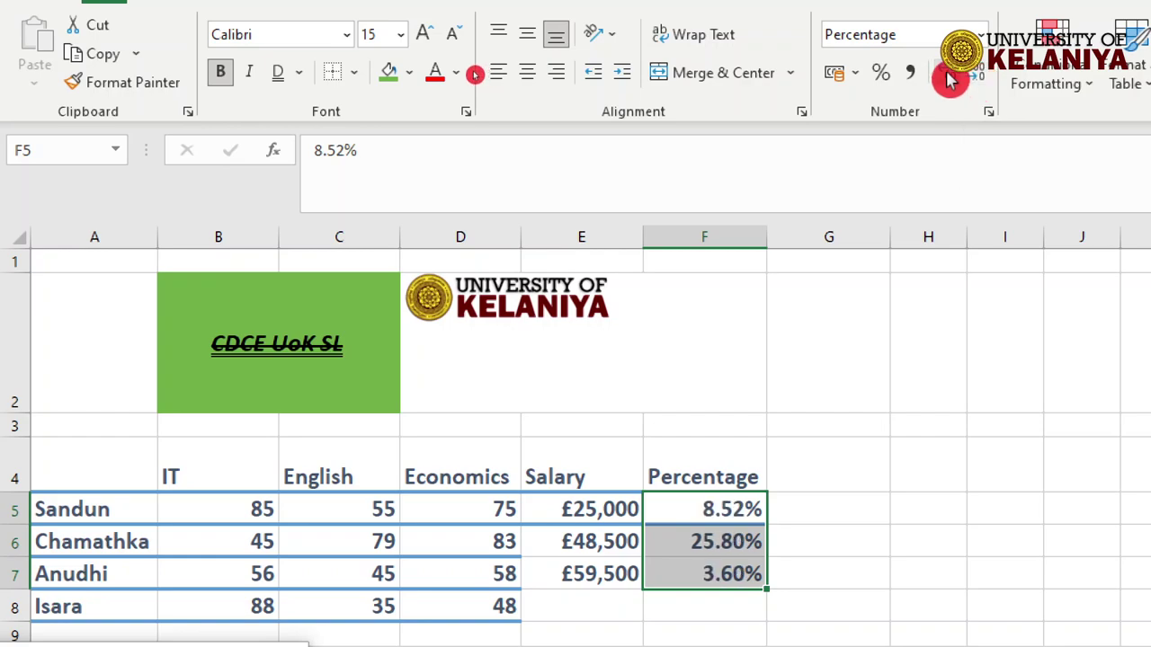
{"action": "left_click", "coordinate": [951, 79]}
{"action": "left_click", "coordinate": [980, 81]}
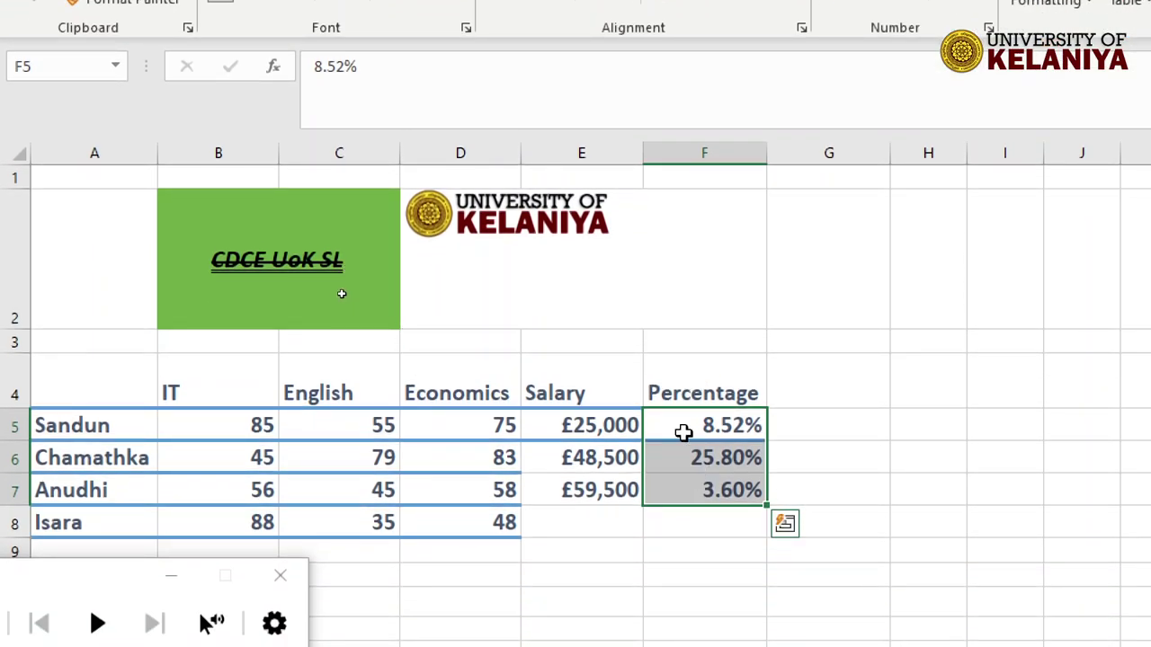
Step: Bring up the right-click formatting menu for the percentage cells F5:F7
{"action": "right_click", "coordinate": [683, 435]}
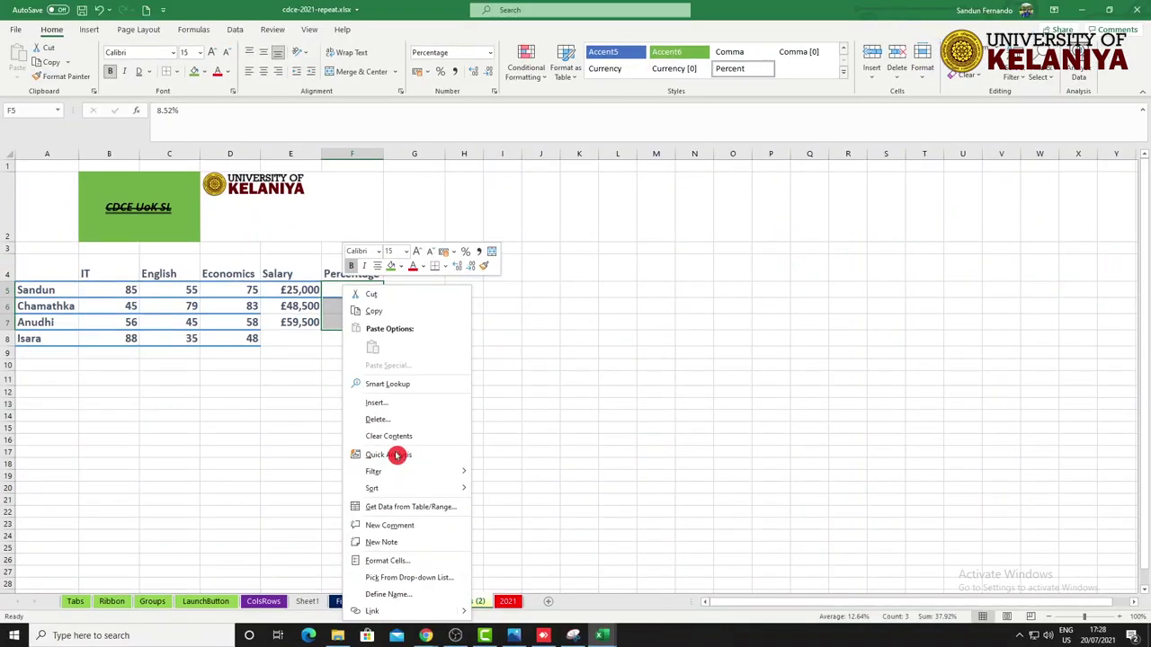
{"action": "key", "text": "Escape"}
{"action": "left_click", "coordinate": [409, 378]}
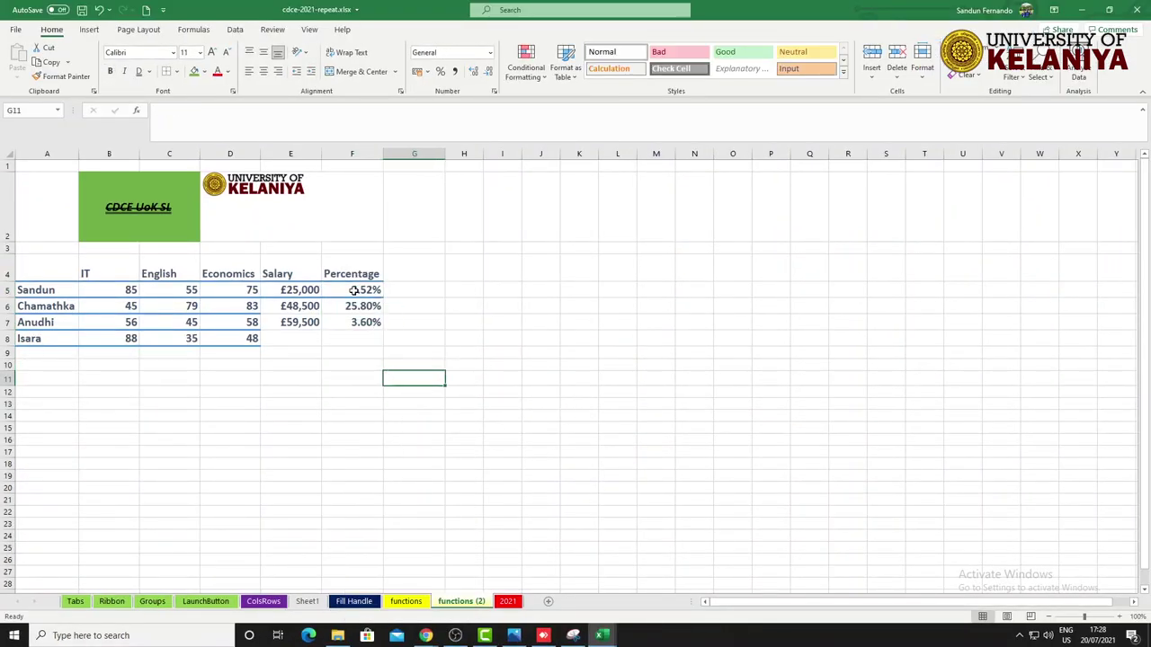
{"action": "left_click_drag", "start_coordinate": [354, 290], "coordinate": [351, 320]}
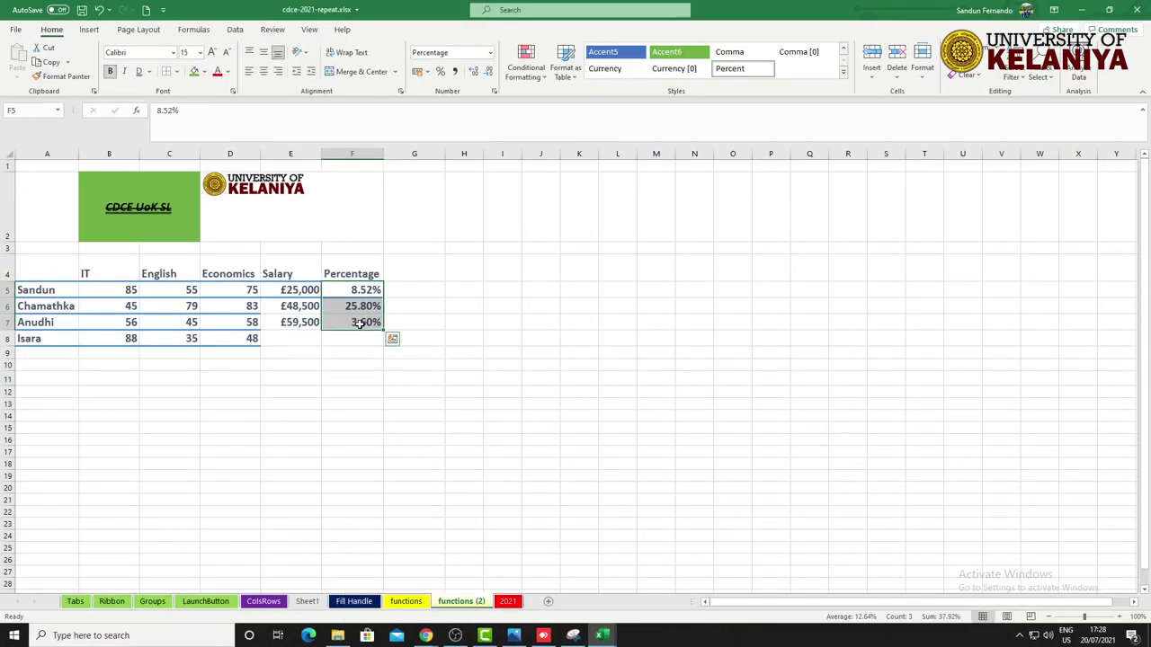
{"action": "right_click", "coordinate": [359, 324]}
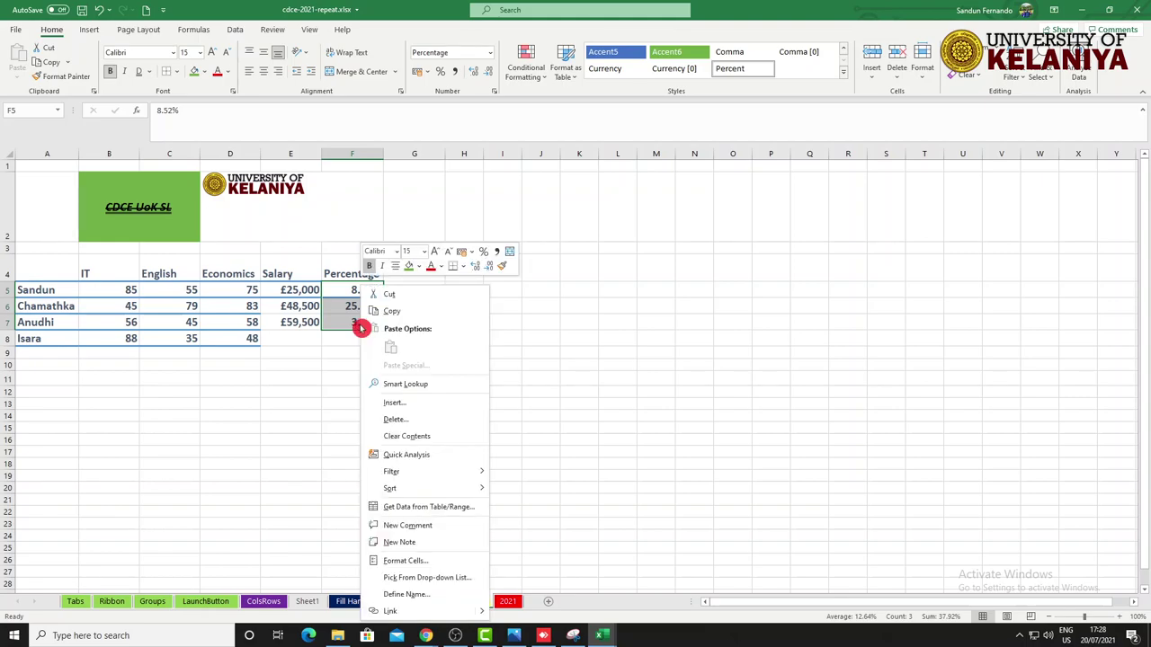
{"action": "left_click", "coordinate": [403, 561]}
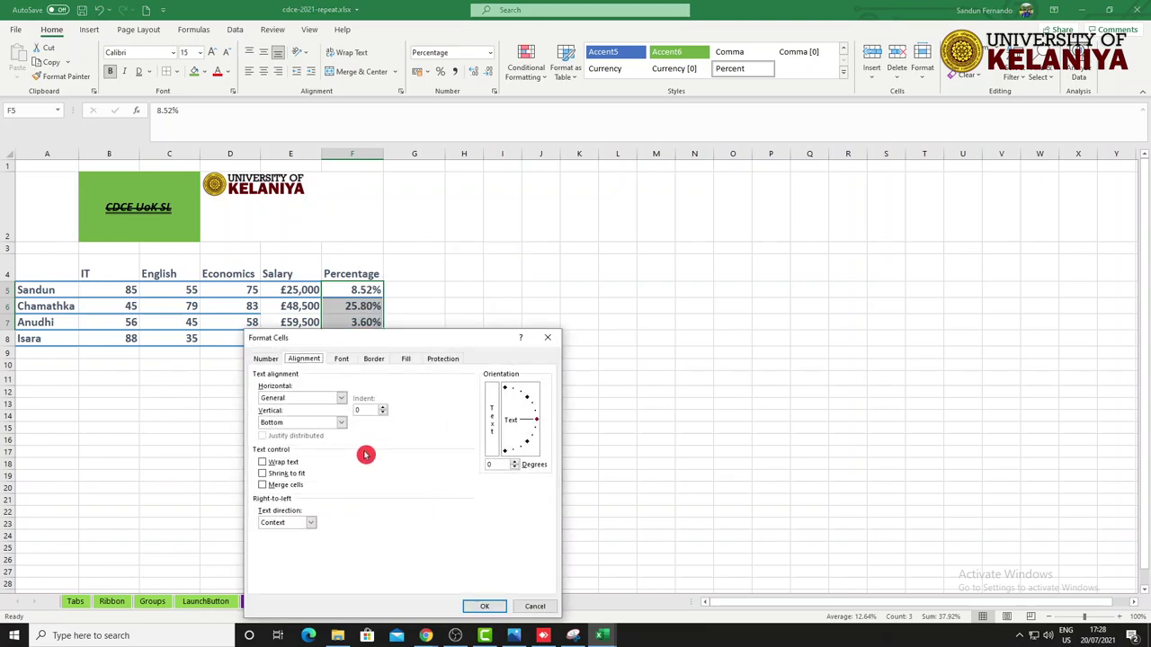
{"action": "left_click_drag", "start_coordinate": [424, 342], "coordinate": [471, 267]}
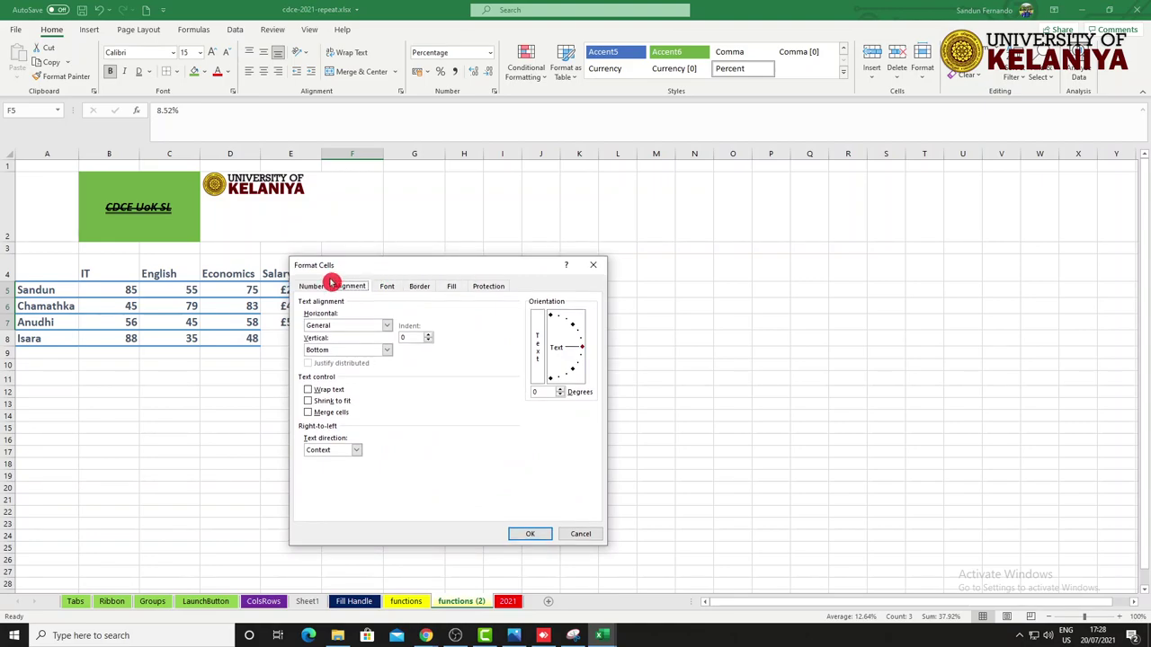
{"action": "left_click", "coordinate": [310, 286]}
{"action": "left_click", "coordinate": [314, 397]}
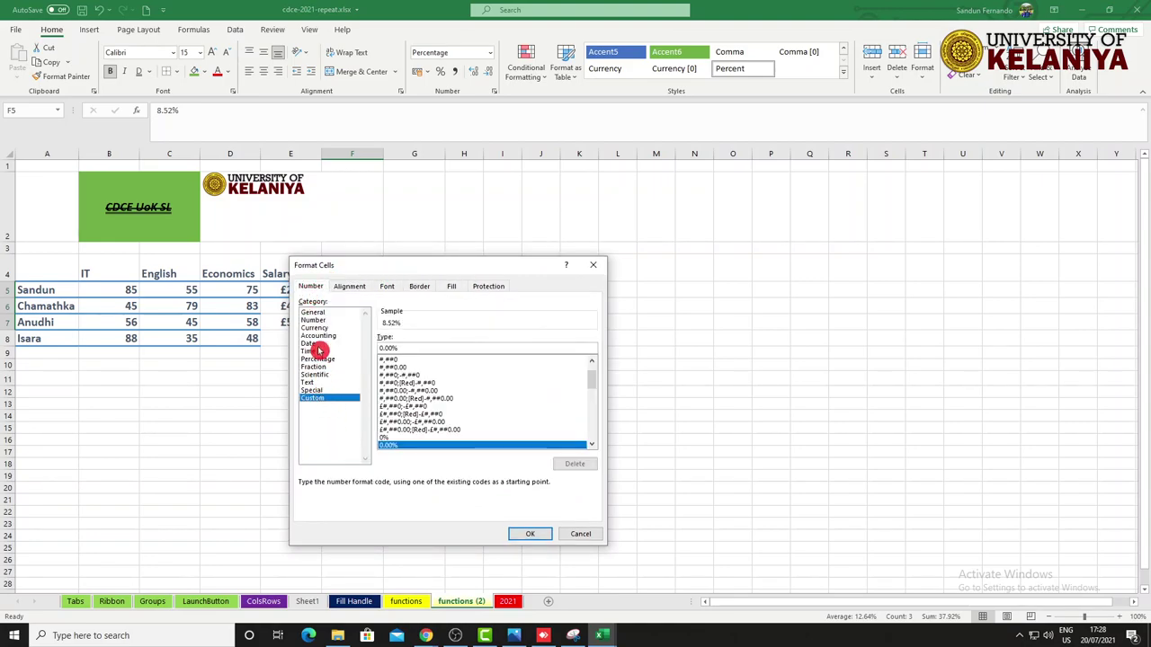
{"action": "left_click", "coordinate": [313, 312]}
{"action": "left_click", "coordinate": [315, 320]}
{"action": "left_click", "coordinate": [316, 327]}
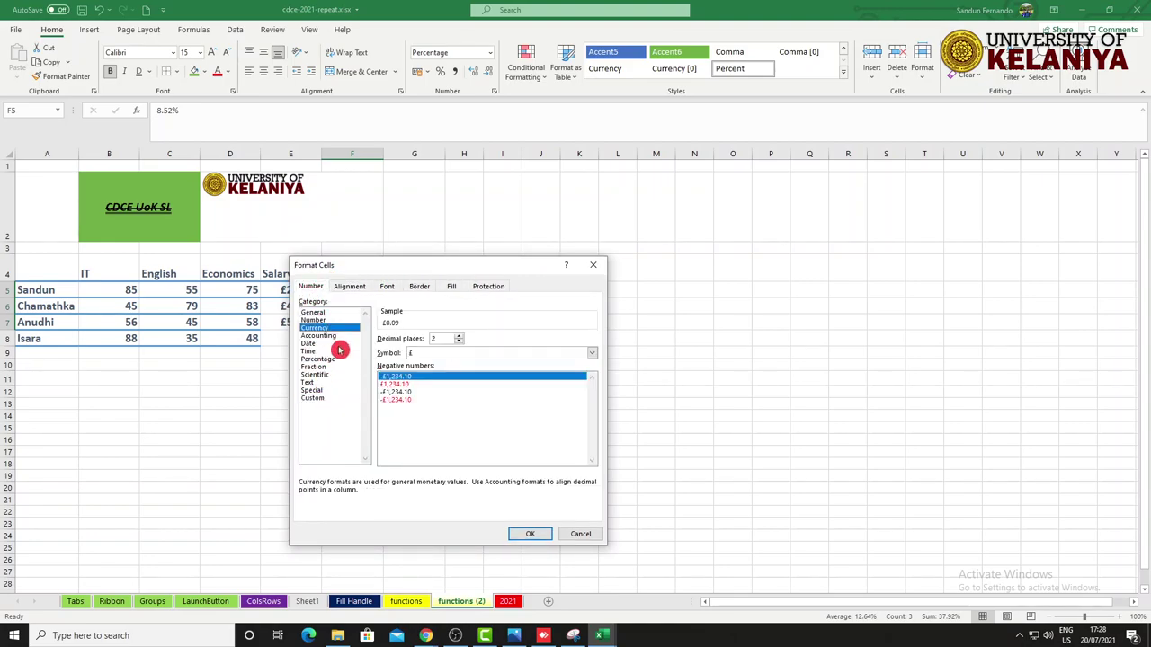
{"action": "left_click", "coordinate": [318, 335]}
{"action": "left_click", "coordinate": [317, 352]}
{"action": "left_click", "coordinate": [316, 359]}
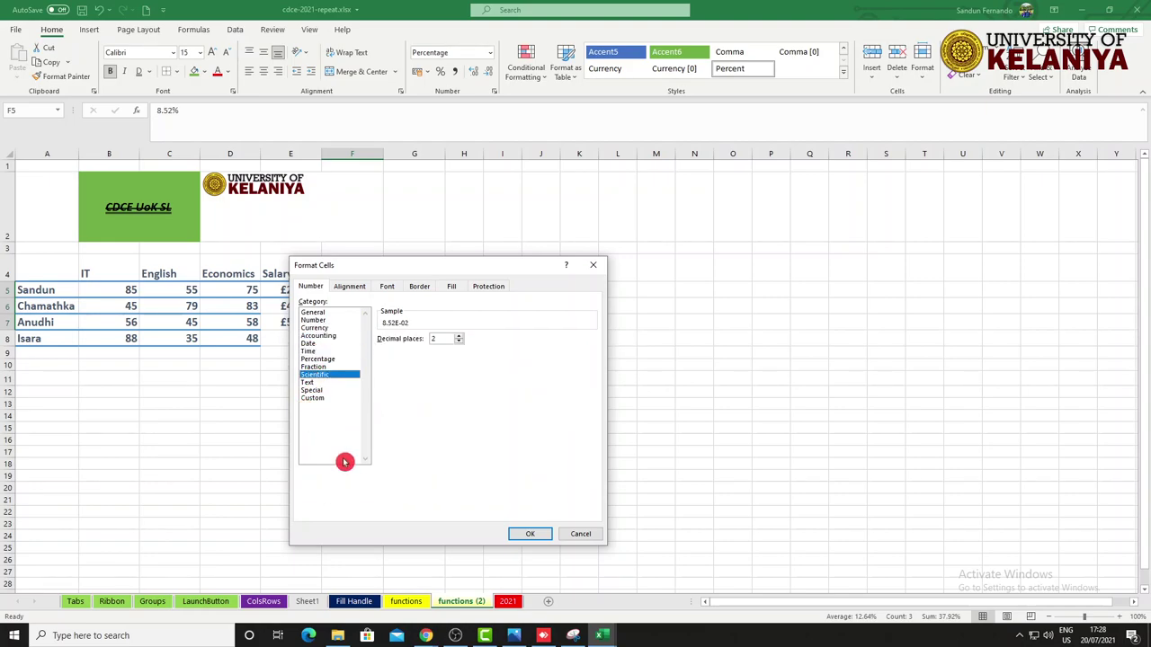
{"action": "left_click", "coordinate": [576, 534]}
{"action": "left_click", "coordinate": [169, 440]}
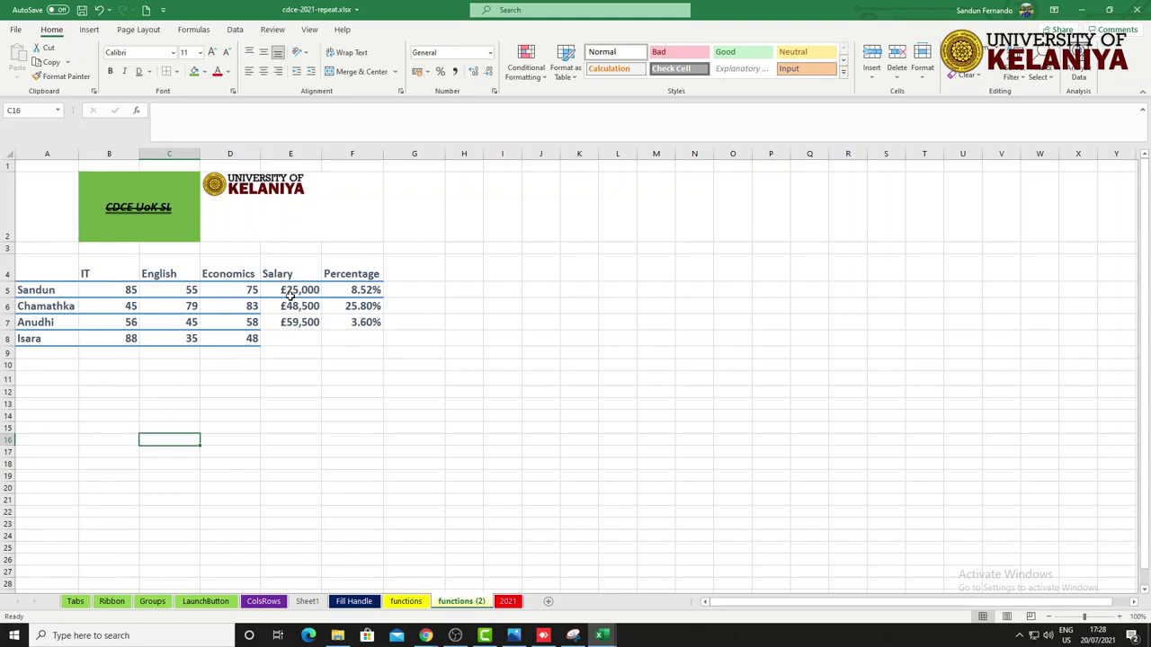
Step: Delete the Salary and Percentage contents in E4:F8
{"action": "left_click_drag", "start_coordinate": [286, 271], "coordinate": [356, 347]}
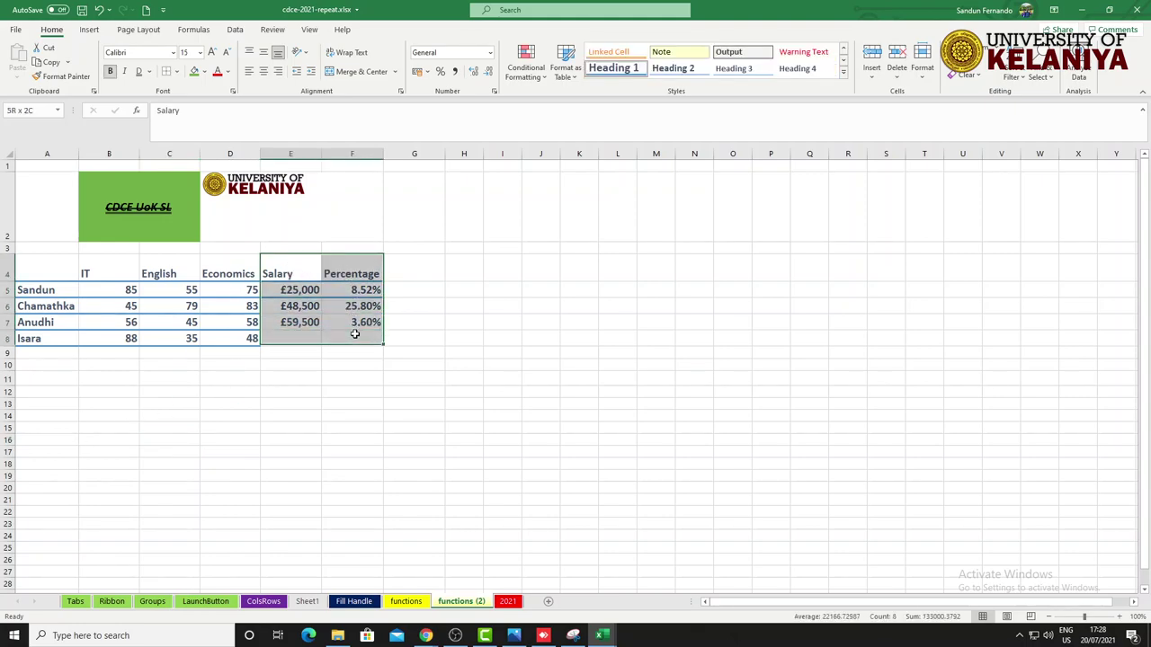
{"action": "key", "text": "Delete"}
{"action": "left_click", "coordinate": [298, 430]}
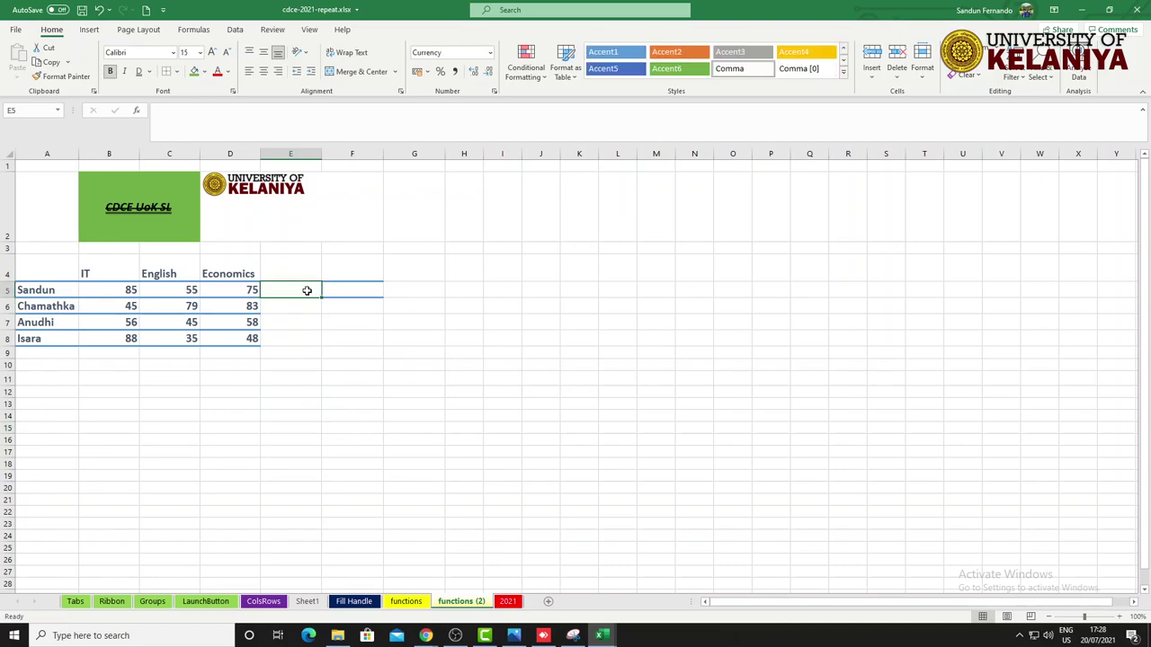
Step: Paint the plain formatting of F8 and then F7 onto cells E5:F5
{"action": "left_click_drag", "start_coordinate": [302, 293], "coordinate": [337, 294]}
{"action": "left_click", "coordinate": [355, 338]}
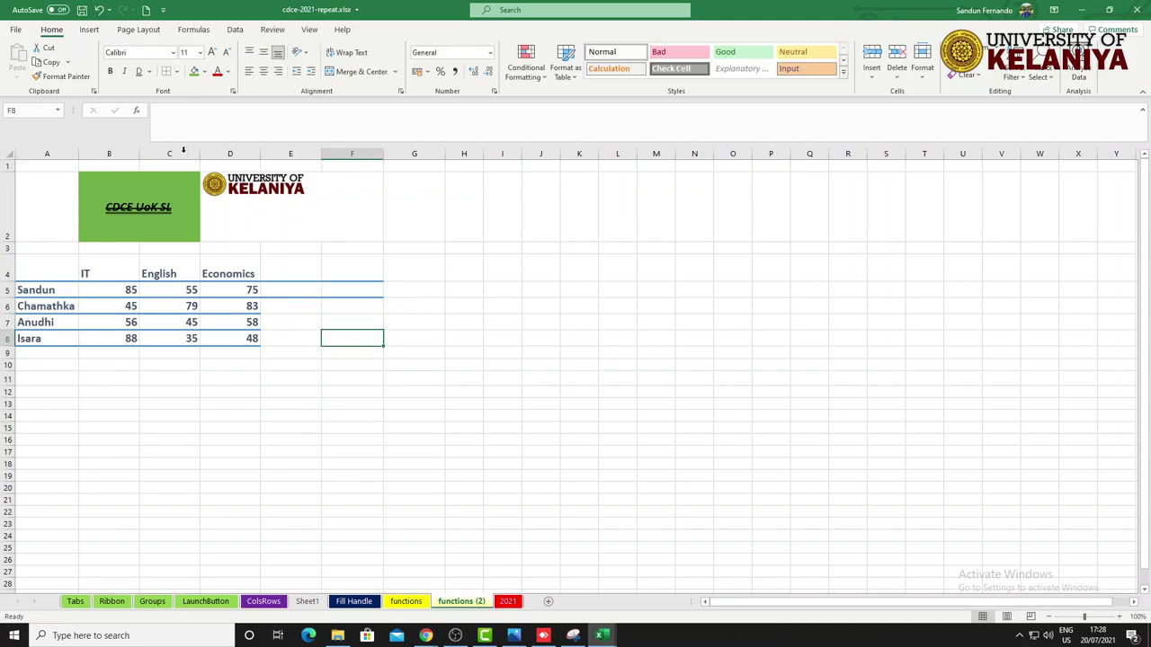
{"action": "left_click", "coordinate": [63, 77]}
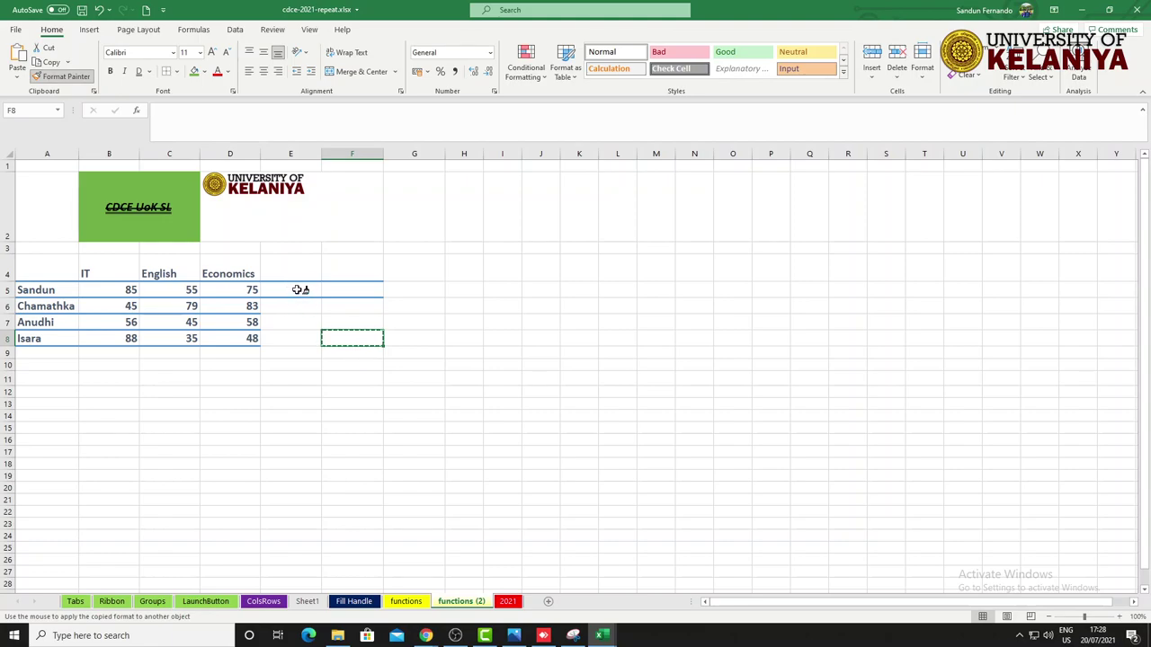
{"action": "left_click_drag", "start_coordinate": [299, 289], "coordinate": [333, 288]}
{"action": "left_click", "coordinate": [337, 289]}
{"action": "left_click", "coordinate": [350, 322]}
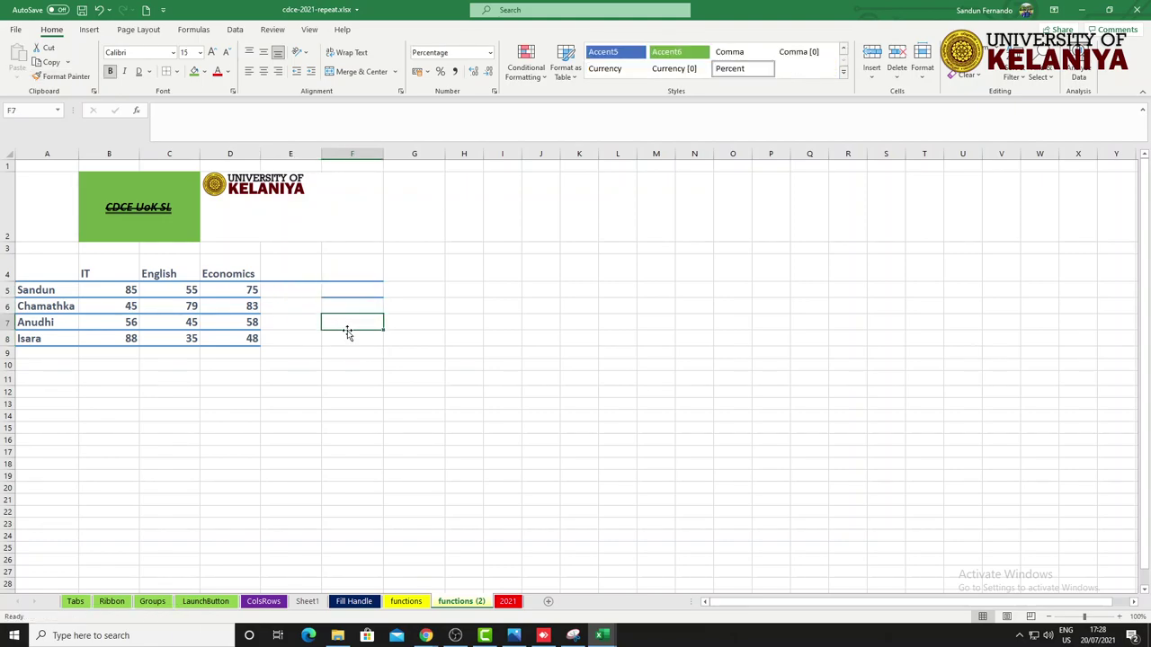
{"action": "left_click", "coordinate": [63, 77]}
{"action": "left_click_drag", "start_coordinate": [299, 290], "coordinate": [354, 291]}
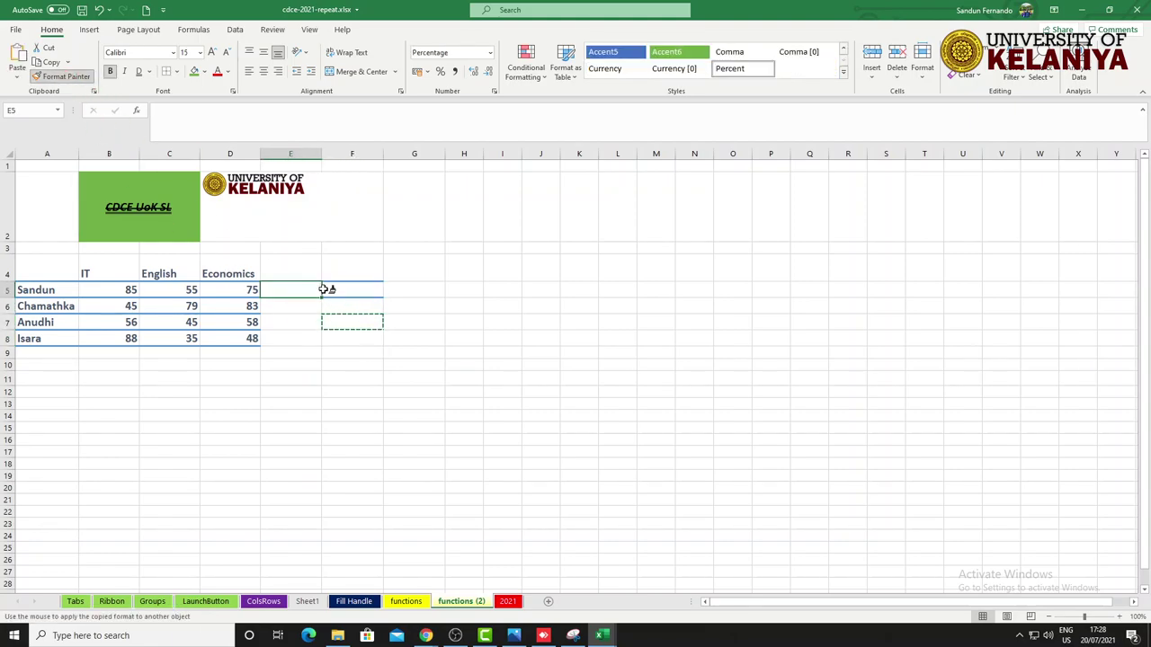
{"action": "left_click", "coordinate": [361, 367]}
Step: Copy F7's formatting onto the old heading cells E4 and F4
{"action": "left_click", "coordinate": [303, 267]}
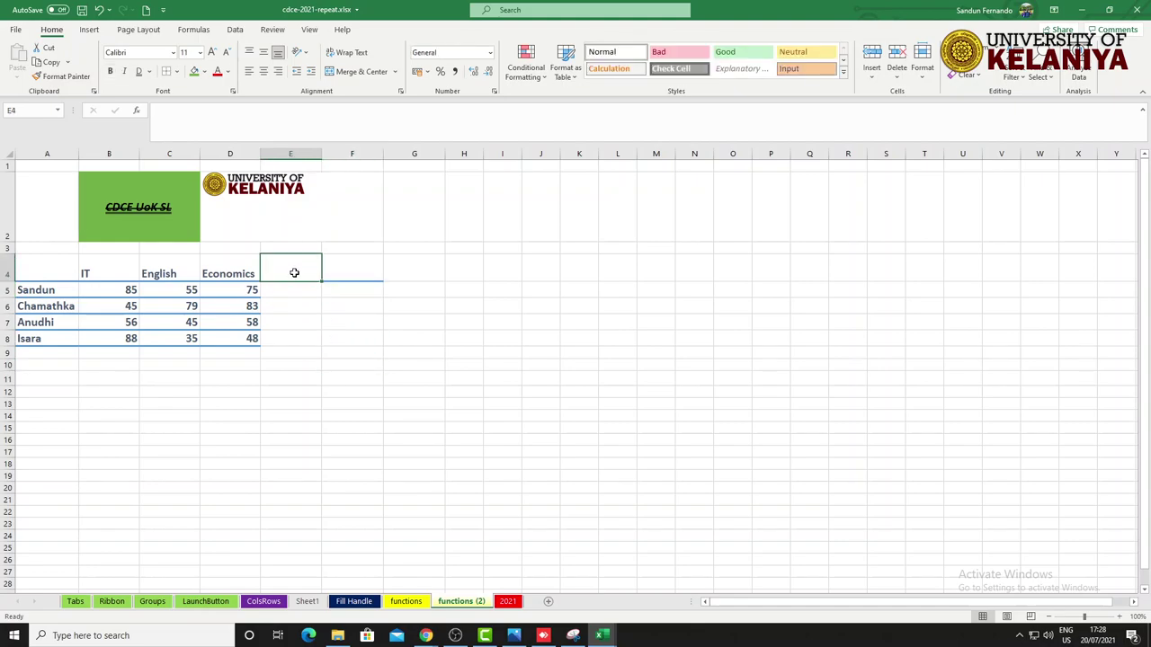
{"action": "left_click", "coordinate": [352, 324]}
{"action": "left_click", "coordinate": [67, 78]}
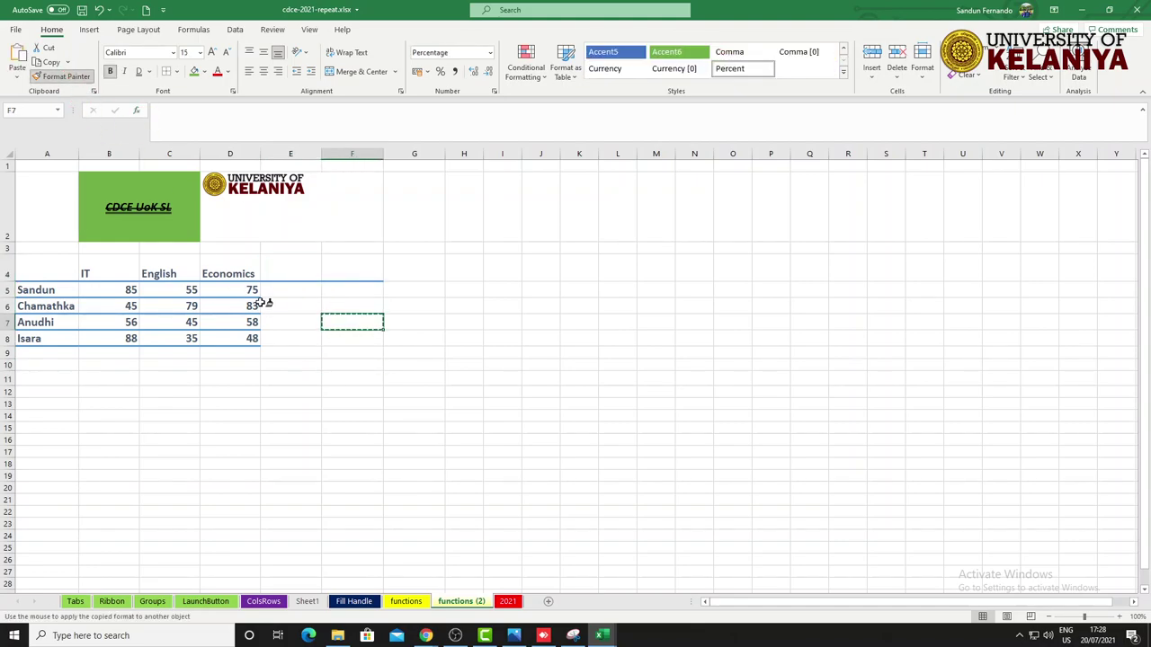
{"action": "left_click", "coordinate": [300, 267]}
{"action": "left_click", "coordinate": [353, 270]}
{"action": "left_click", "coordinate": [361, 323]}
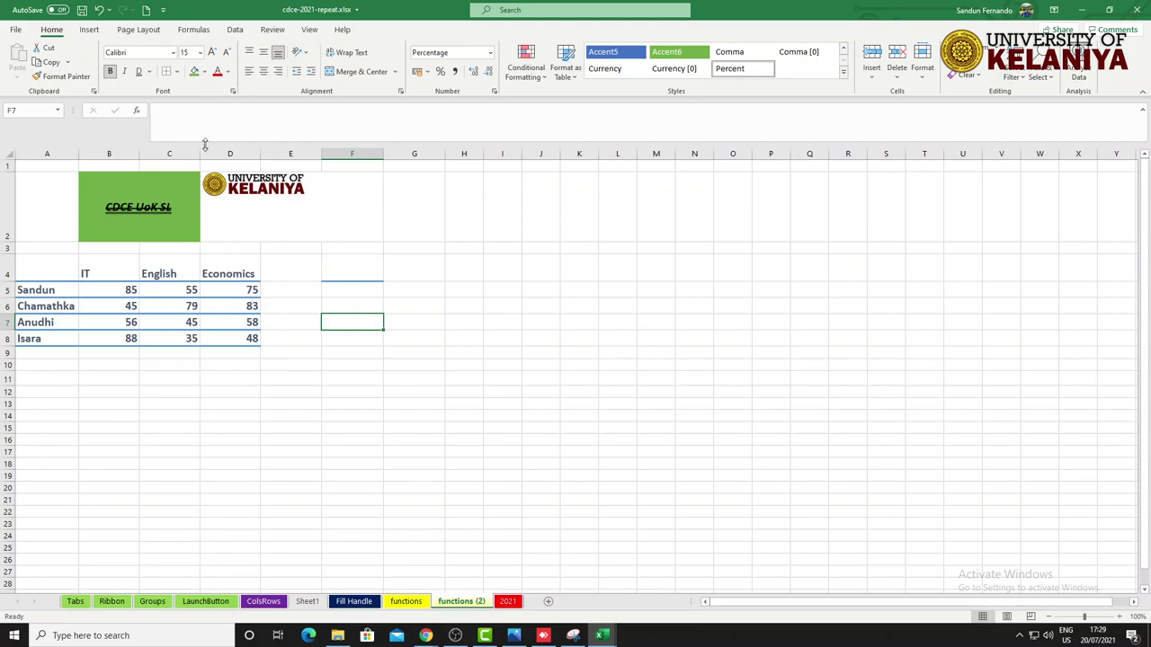
{"action": "left_click", "coordinate": [63, 77]}
{"action": "left_click", "coordinate": [351, 268]}
{"action": "left_click", "coordinate": [380, 396]}
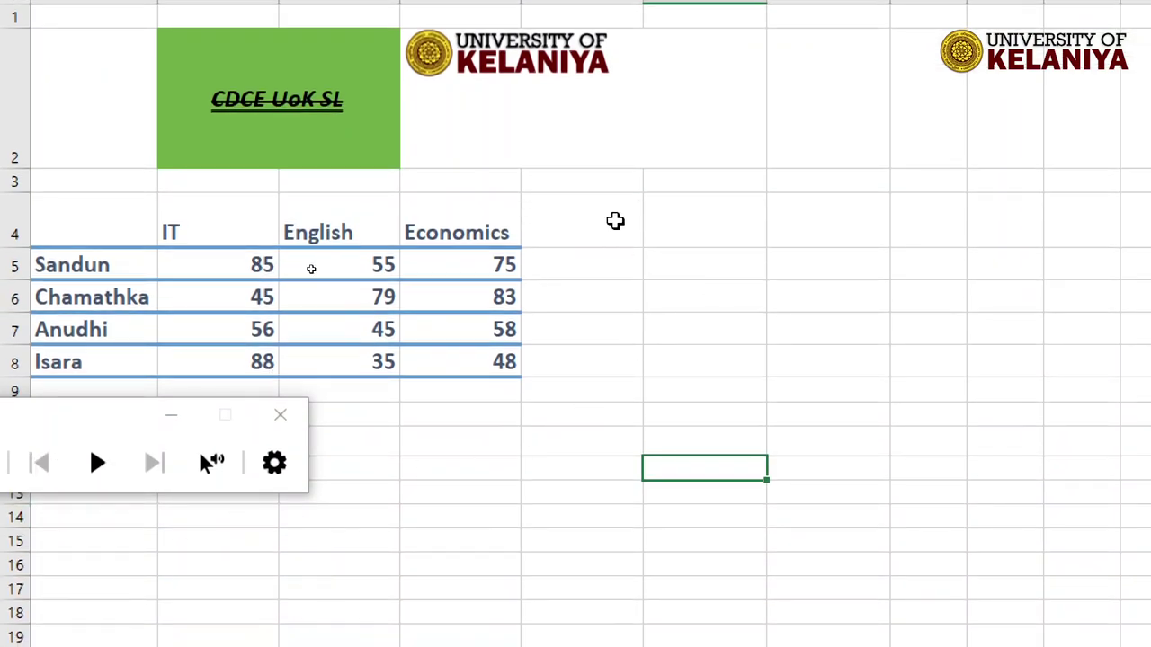
Step: Type the heading 'Total' into cell E4, next to the Economics column
{"action": "left_click", "coordinate": [568, 223]}
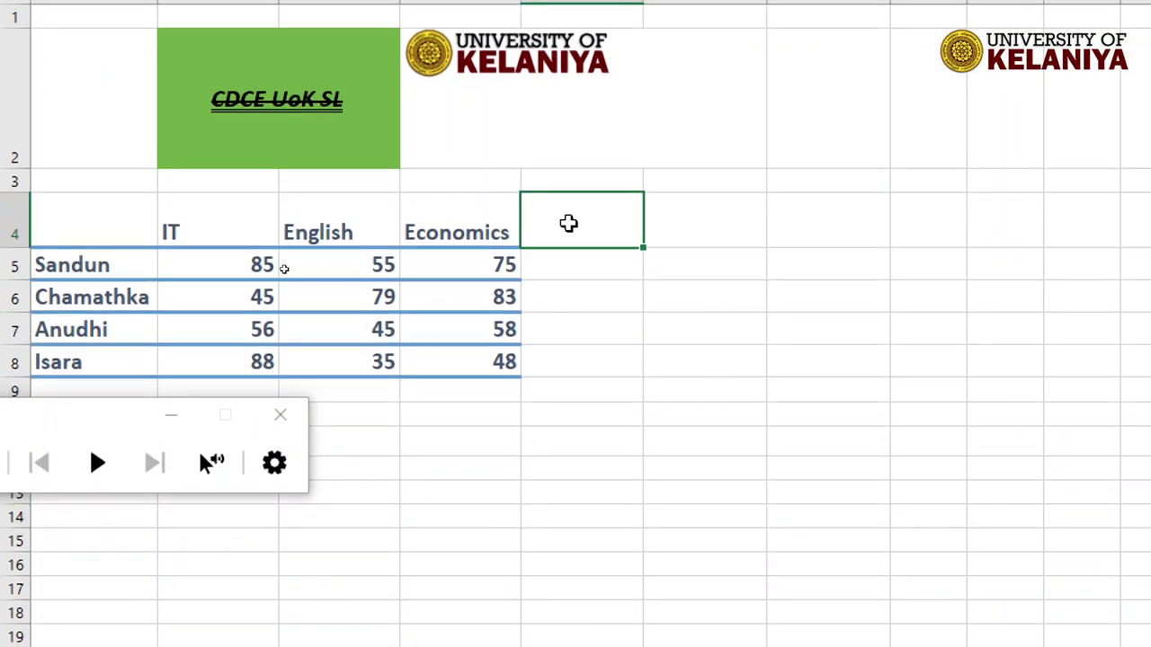
{"action": "type", "text": "Tot"}
{"action": "type", "text": "al"}
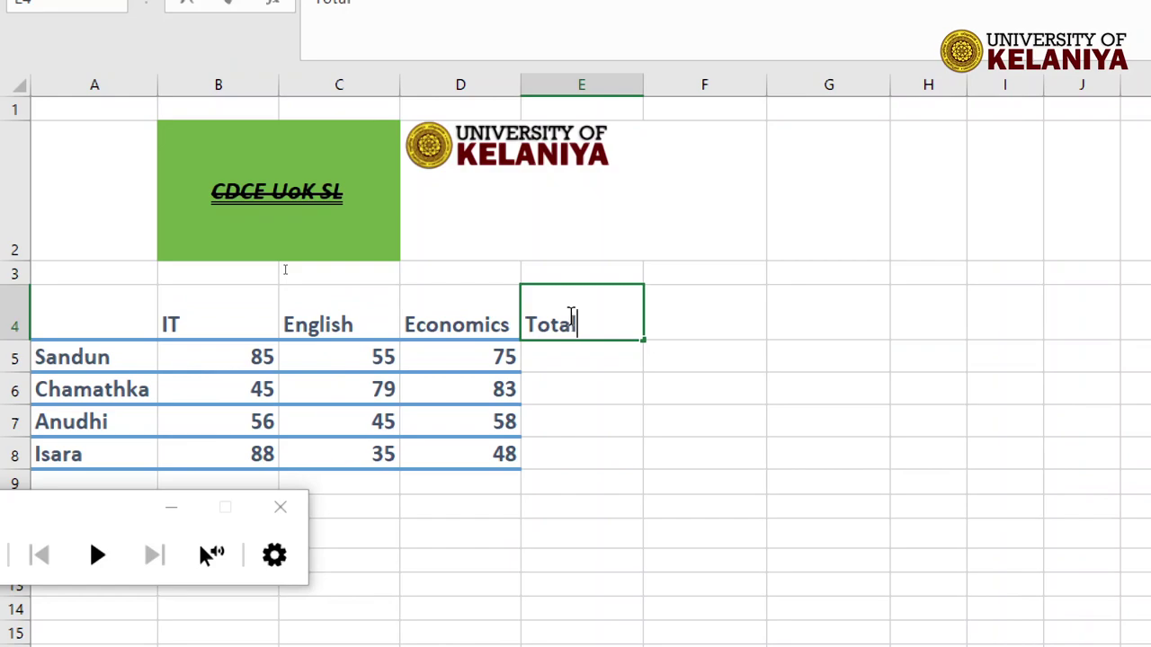
{"action": "key", "text": "Return"}
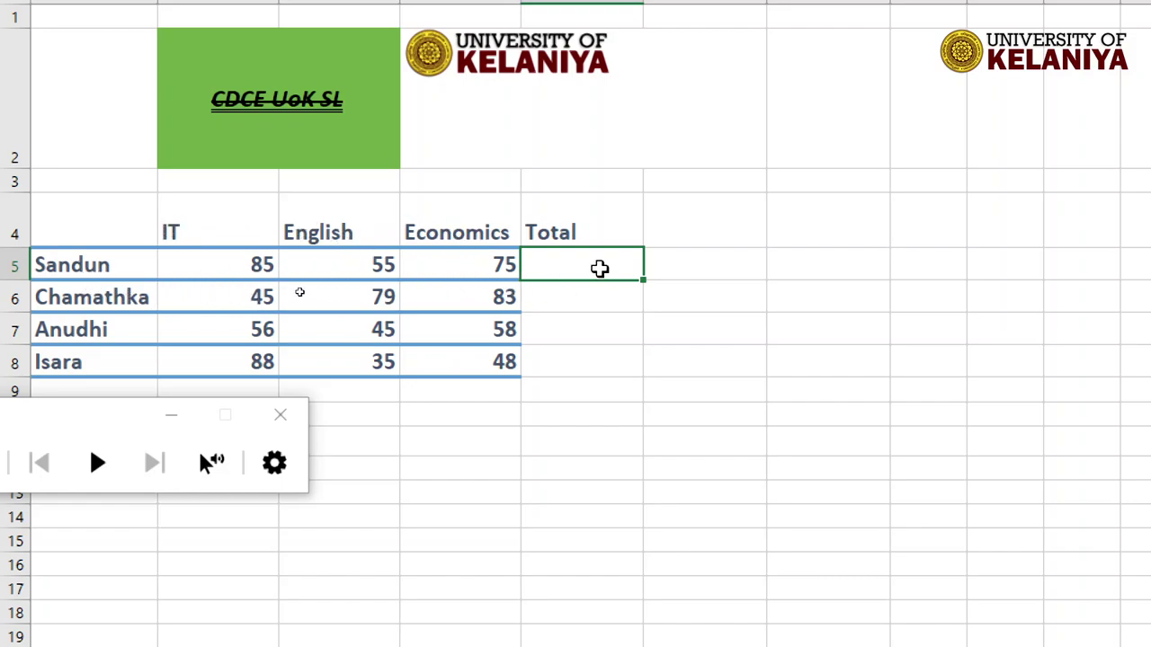
Step: Review Sandun's IT 85, Economics 75 and English 55 marks, then return to E5
{"action": "left_click", "coordinate": [596, 303]}
{"action": "left_click", "coordinate": [575, 259]}
{"action": "left_click", "coordinate": [255, 264]}
{"action": "left_click", "coordinate": [448, 264]}
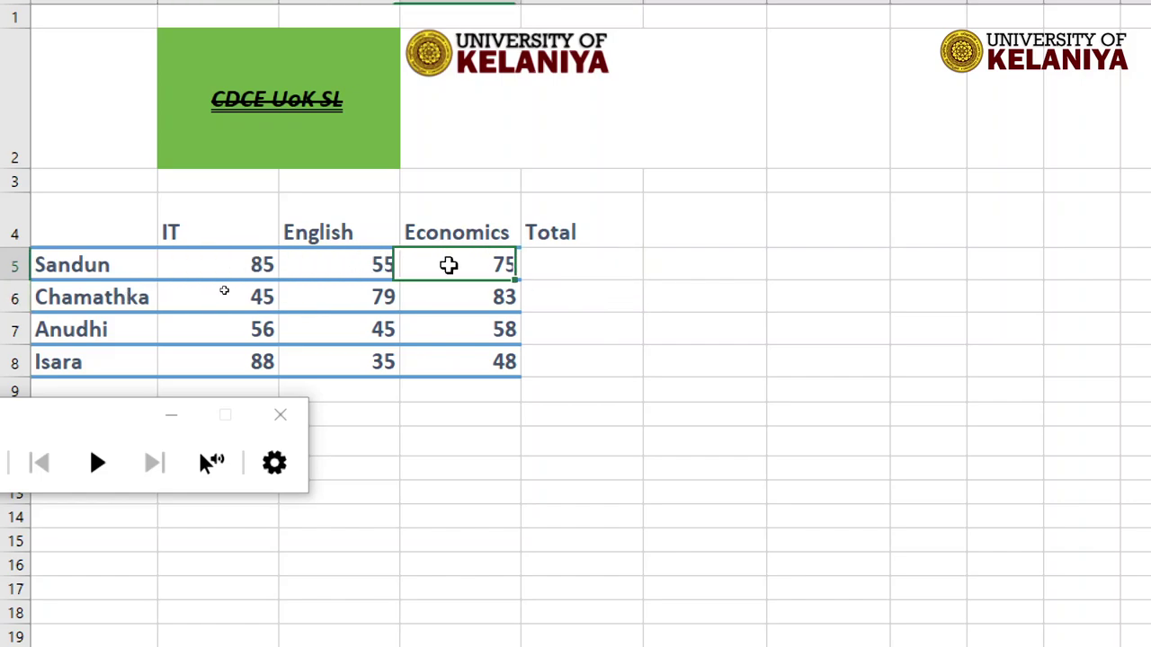
{"action": "key", "text": "Left"}
{"action": "left_click", "coordinate": [590, 271]}
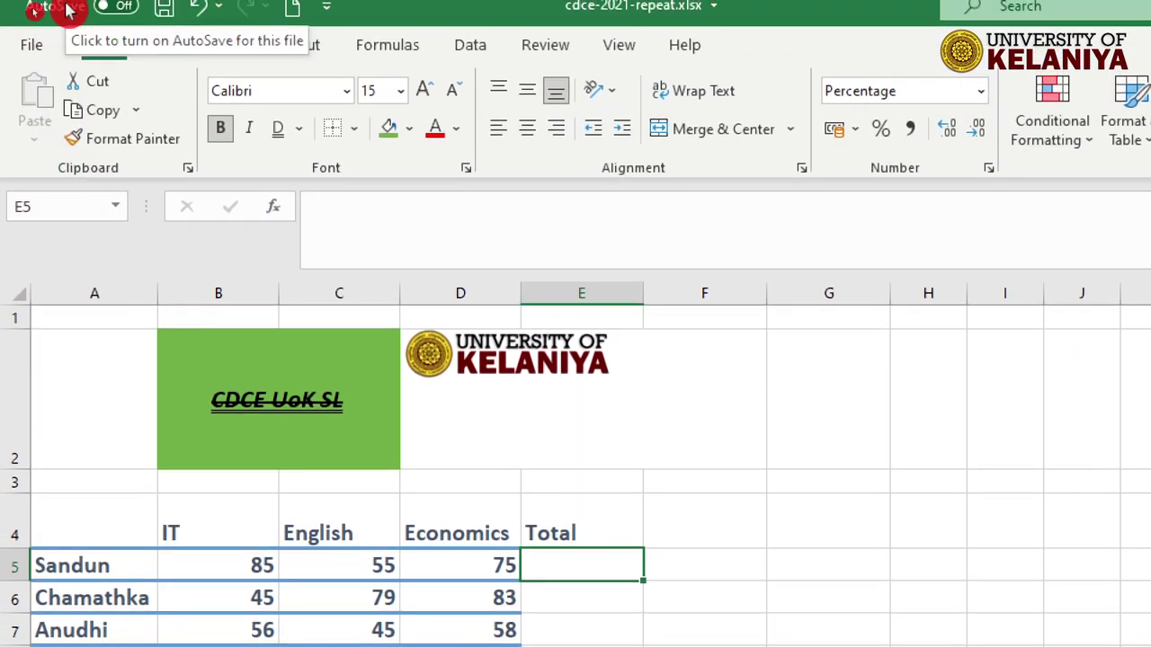
Step: Show the Formulas function library and begin a formula with = in E5
{"action": "left_click", "coordinate": [393, 56]}
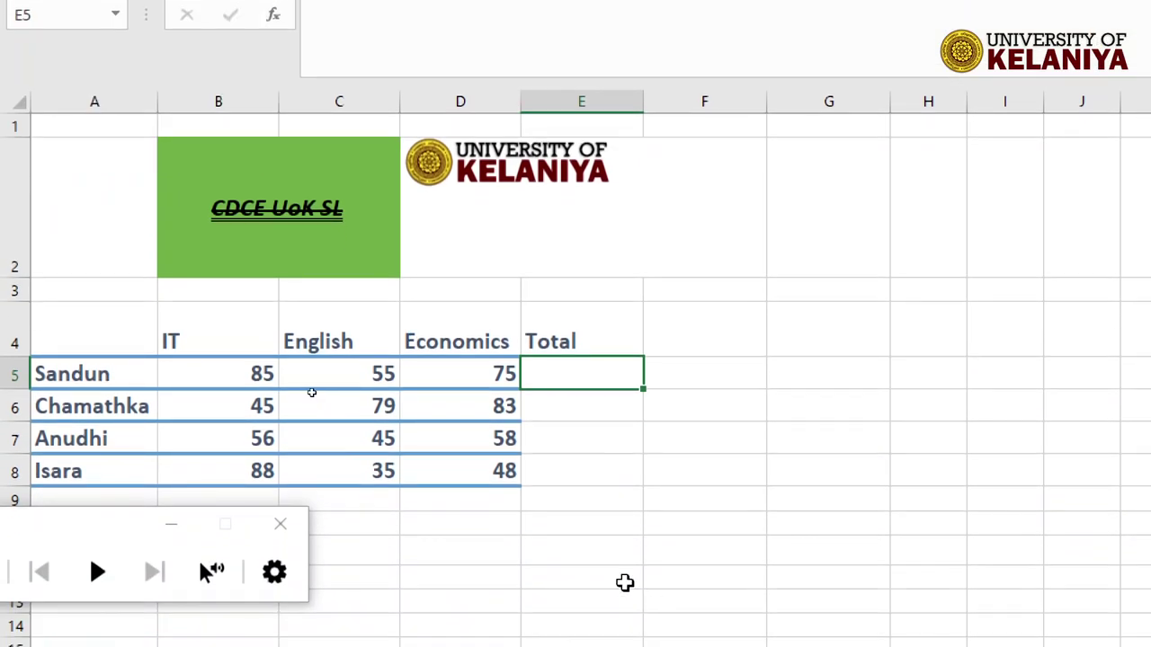
{"action": "left_click", "coordinate": [560, 411]}
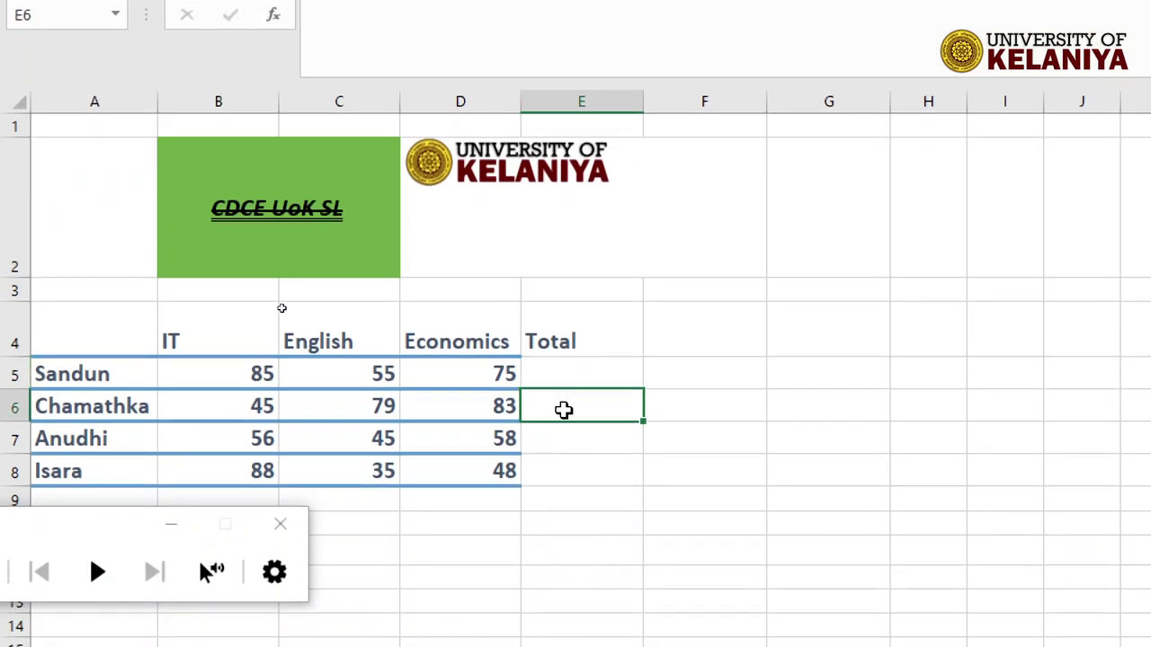
{"action": "left_click", "coordinate": [565, 375]}
{"action": "left_click", "coordinate": [578, 429]}
{"action": "key", "text": "Down"}
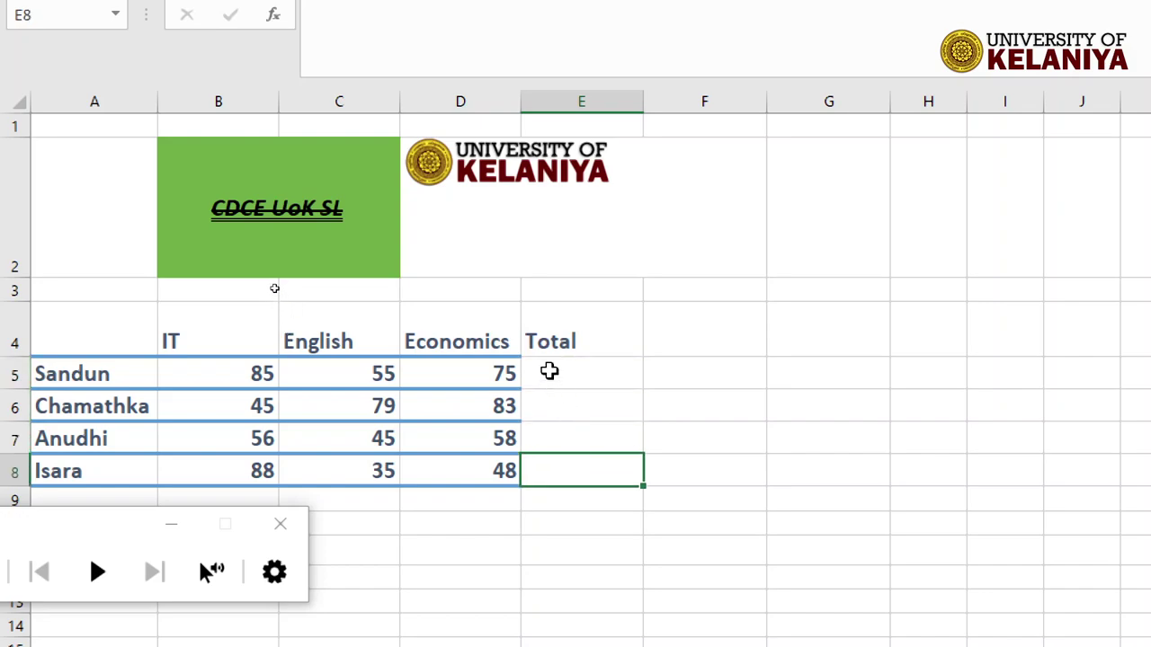
{"action": "left_click", "coordinate": [549, 371]}
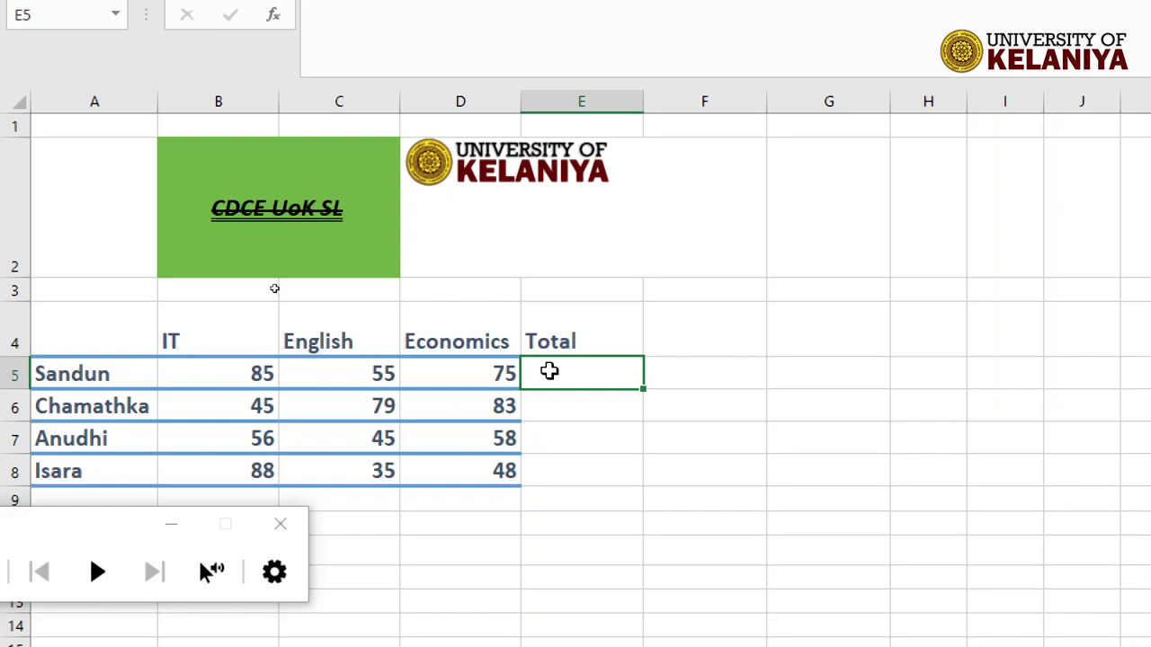
{"action": "type", "text": "="}
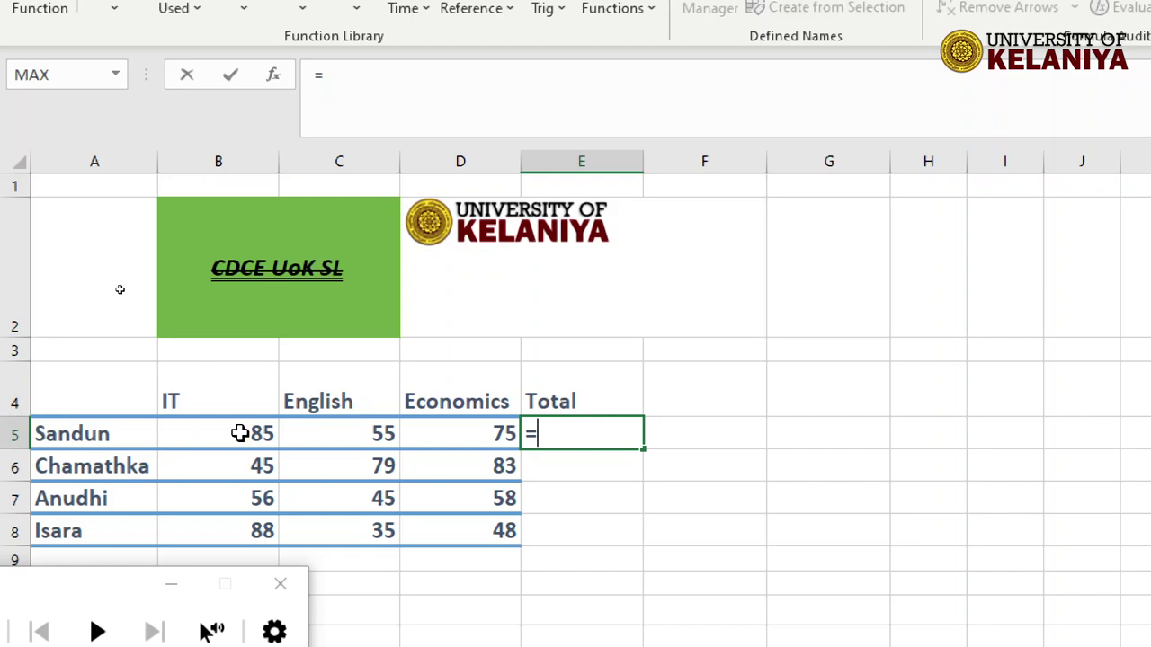
Step: Build =B5+C5+D5 in E5 to add Sandun's IT, English and Economics marks
{"action": "left_click", "coordinate": [240, 433]}
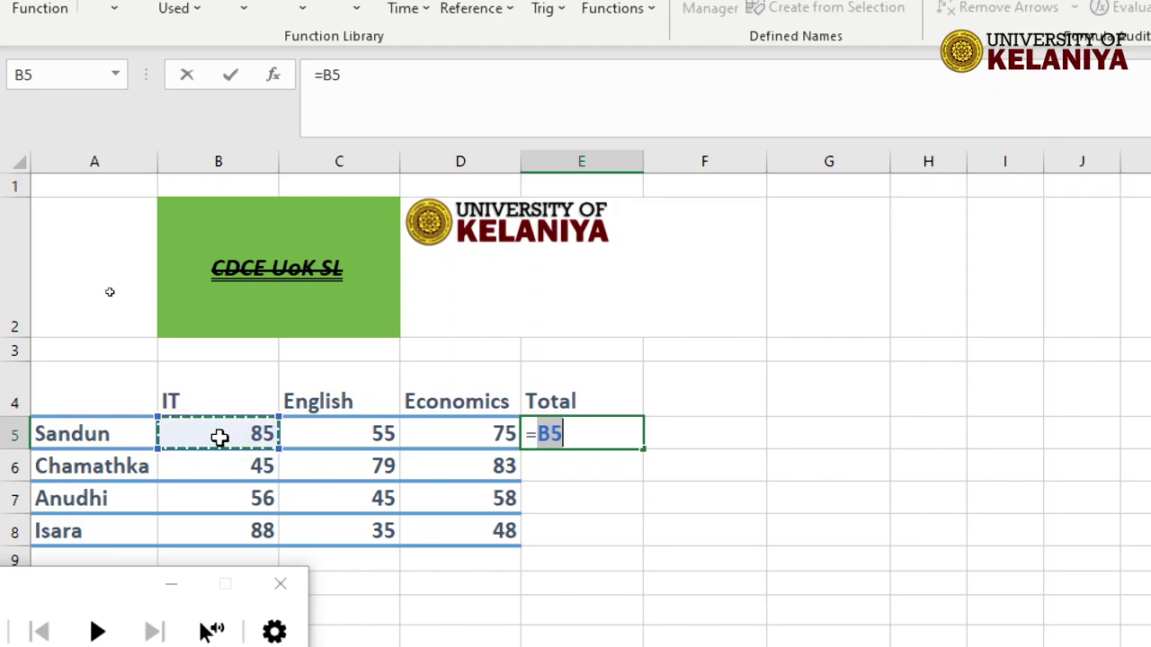
{"action": "type", "text": "+"}
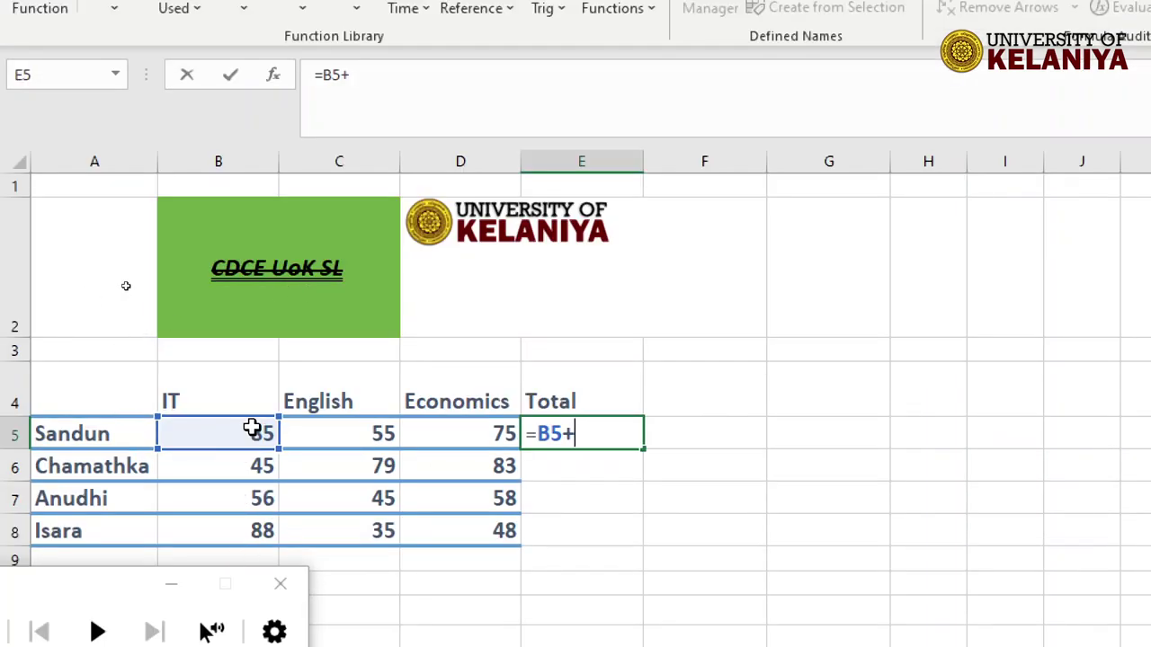
{"action": "left_click", "coordinate": [373, 436]}
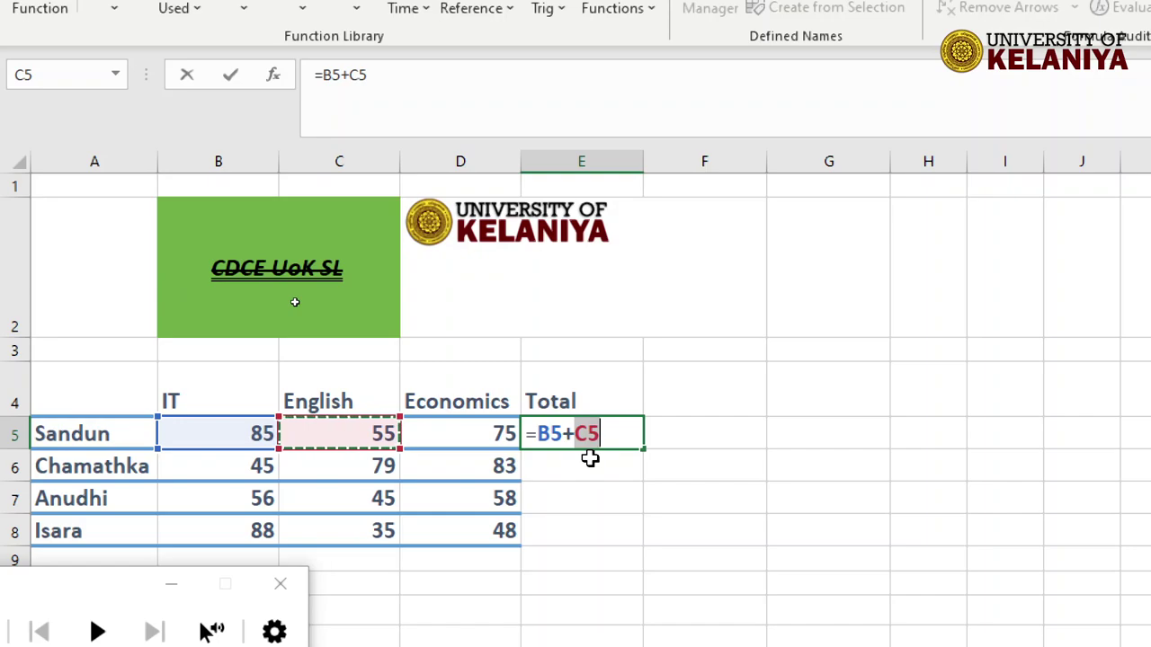
{"action": "type", "text": "+"}
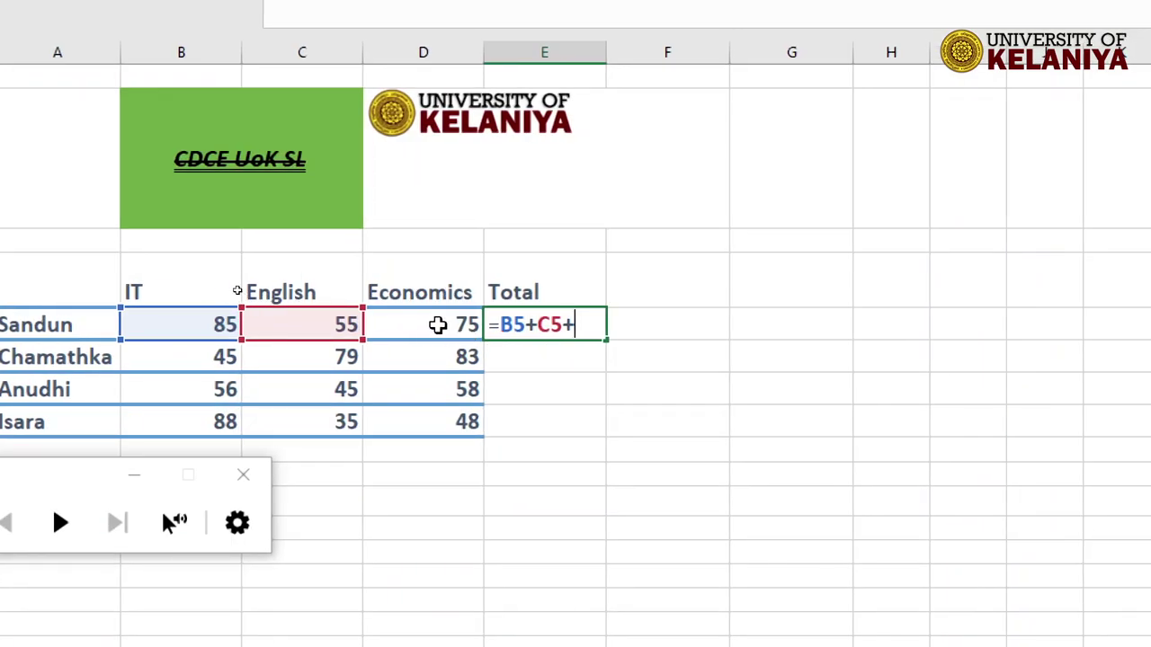
{"action": "left_click", "coordinate": [432, 326]}
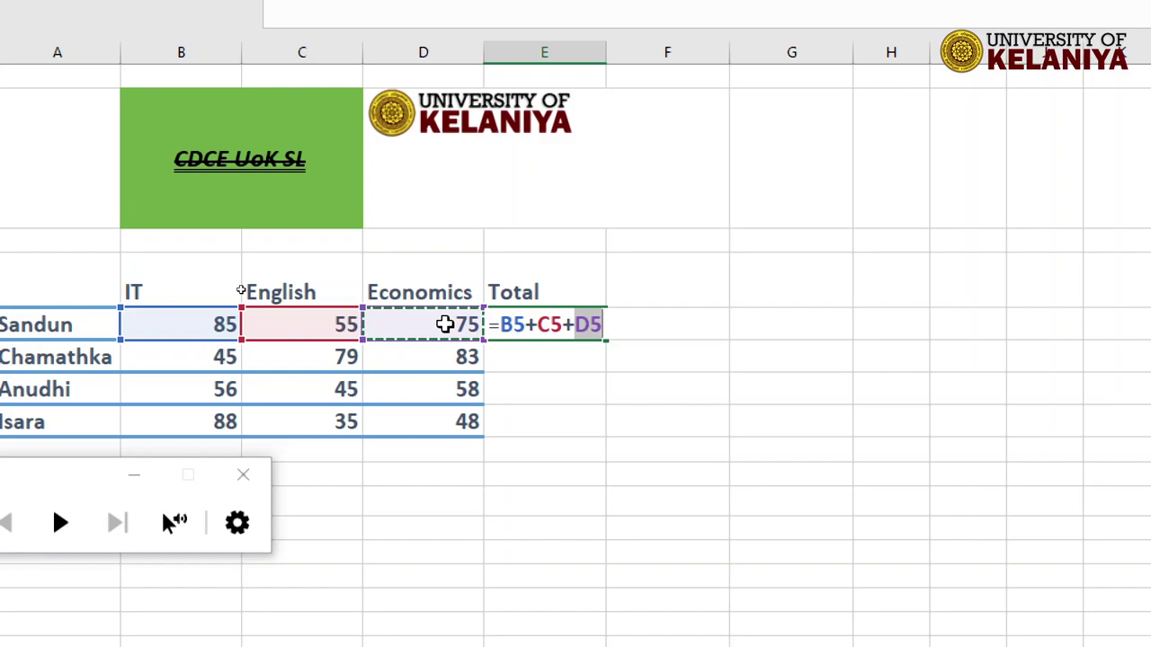
{"action": "key", "text": "Return"}
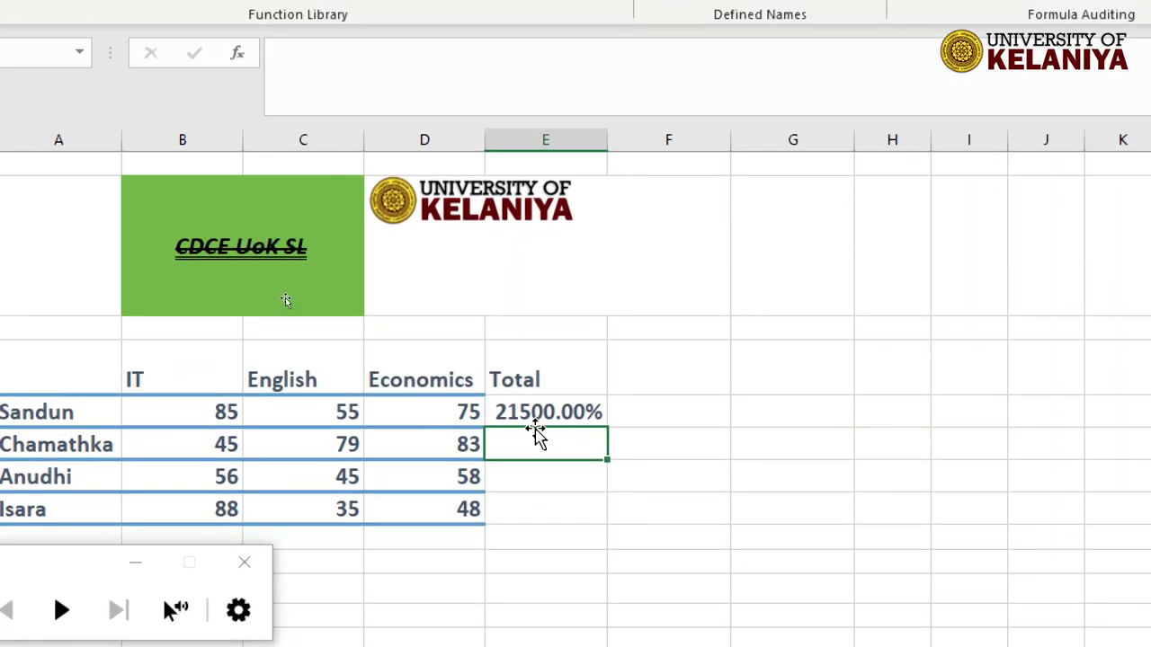
Step: Format E5:E8 as Number with no decimal places, so the first total reads 215
{"action": "left_click", "coordinate": [538, 413]}
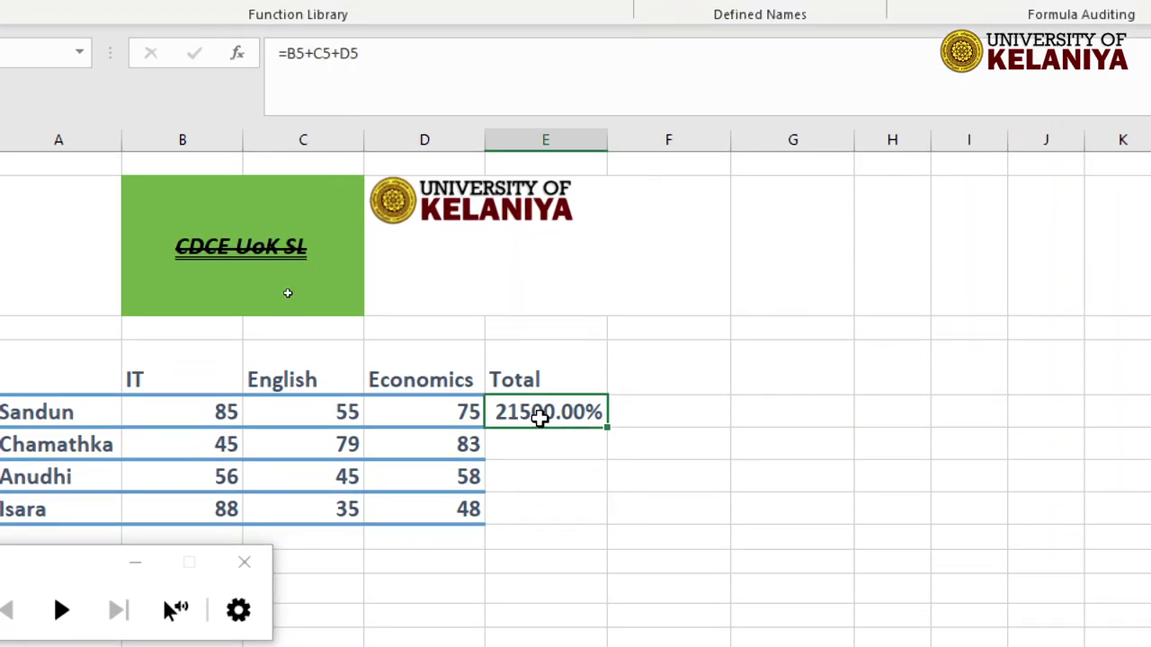
{"action": "left_click_drag", "start_coordinate": [551, 413], "coordinate": [545, 512]}
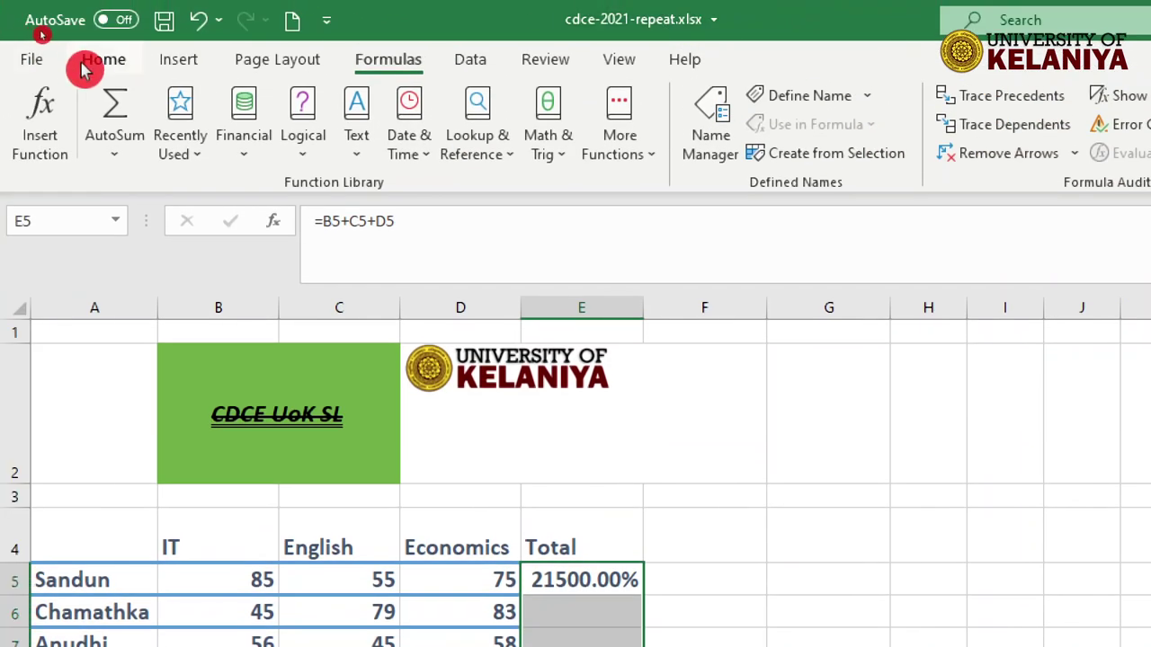
{"action": "left_click", "coordinate": [82, 65]}
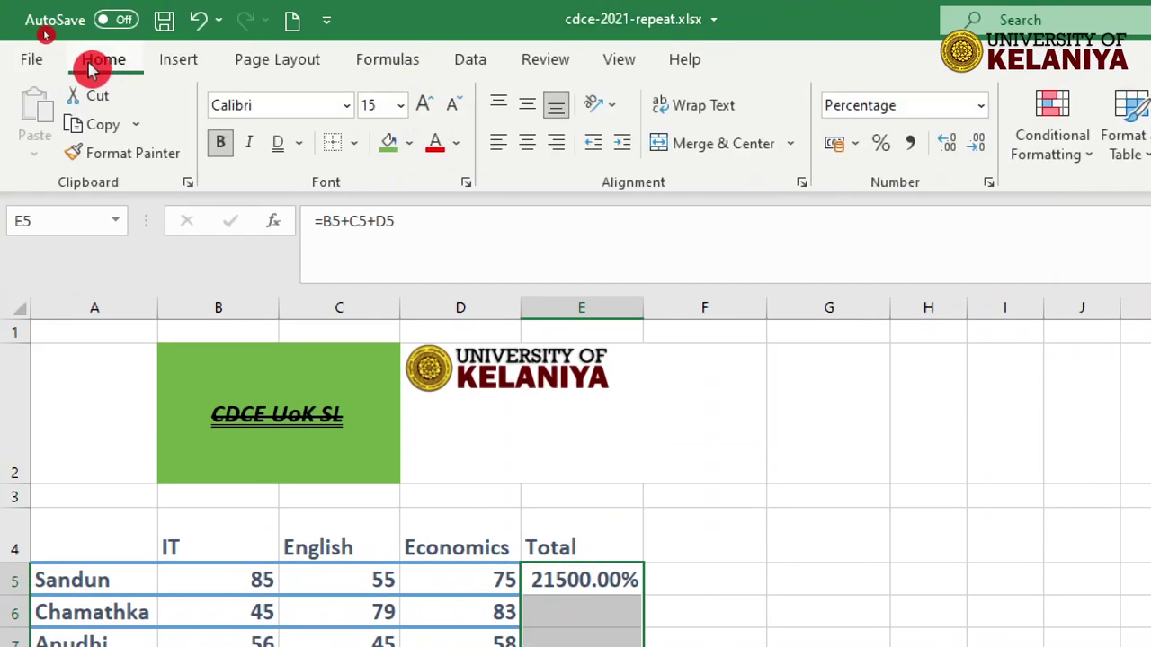
{"action": "left_click", "coordinate": [993, 111]}
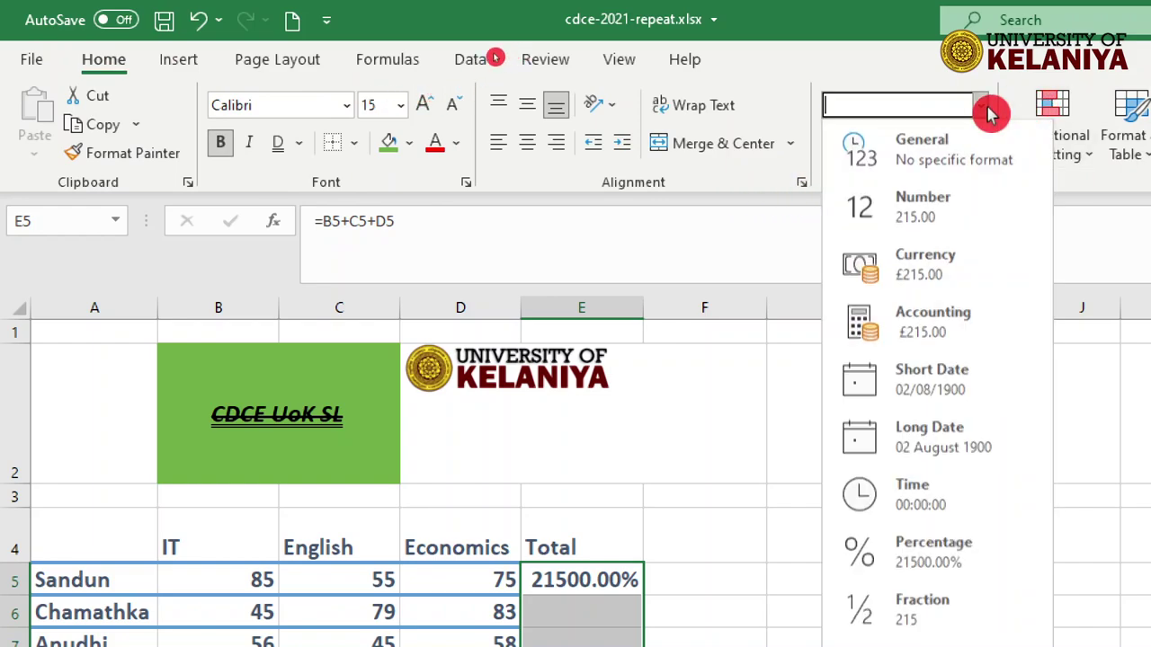
{"action": "left_click", "coordinate": [948, 215]}
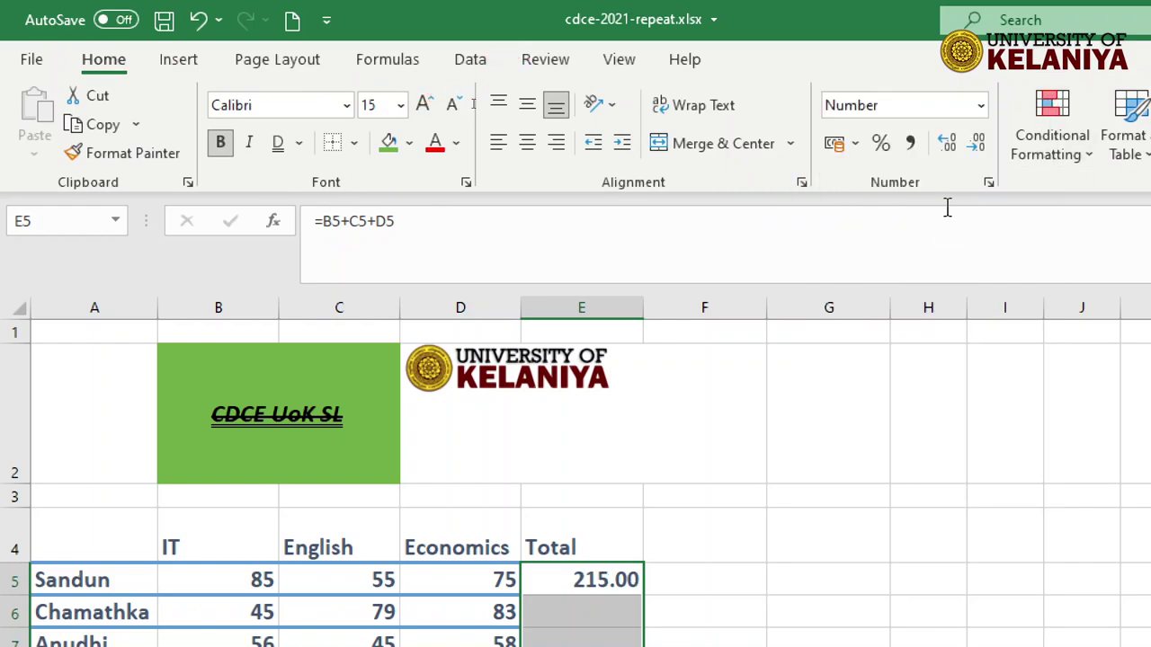
{"action": "left_click", "coordinate": [981, 133]}
{"action": "left_click", "coordinate": [981, 133]}
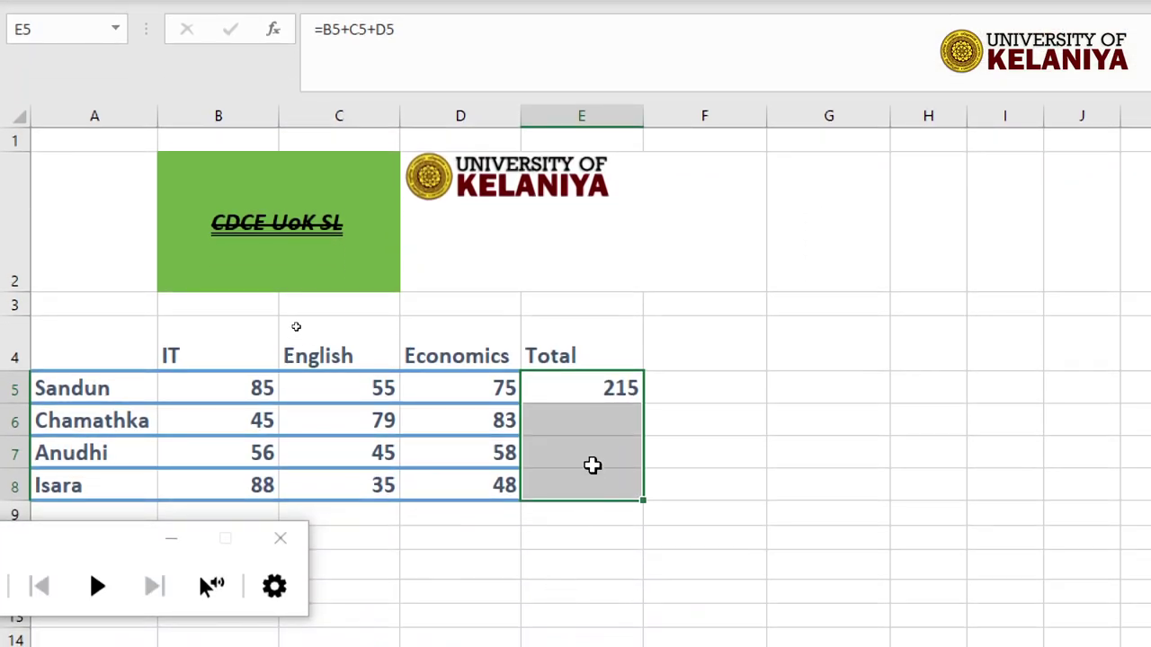
{"action": "left_click", "coordinate": [599, 388]}
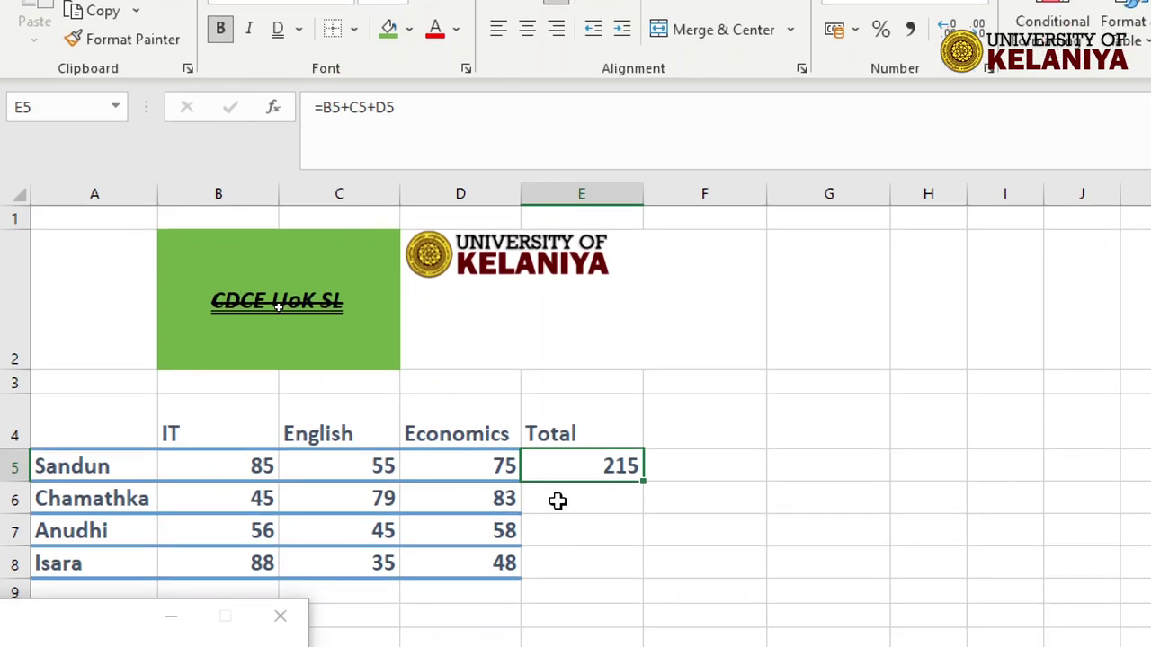
Step: Enter =B6+C6+D6 in E6, giving the second student's total of 207
{"action": "left_click", "coordinate": [558, 500]}
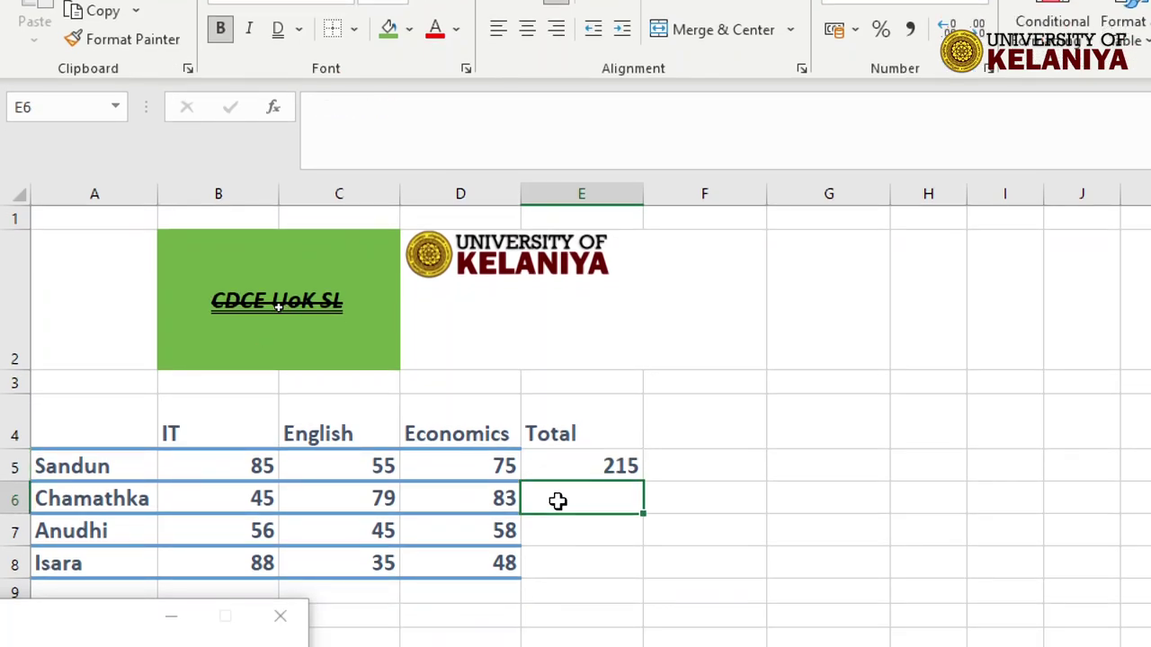
{"action": "type", "text": "="}
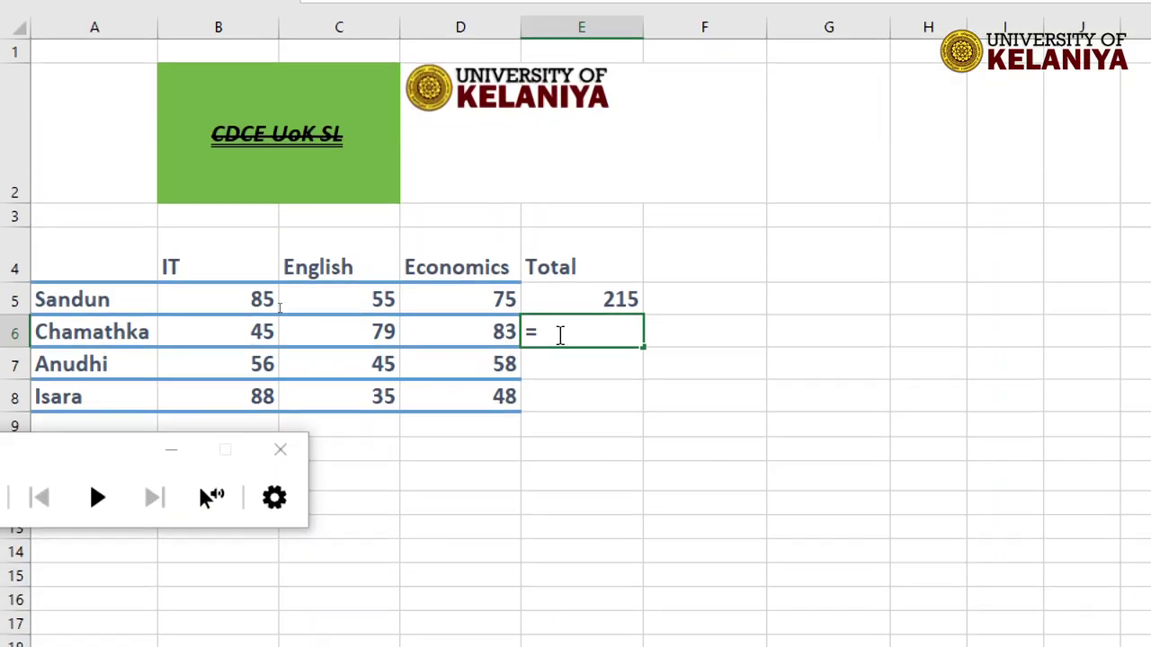
{"action": "left_click", "coordinate": [223, 327]}
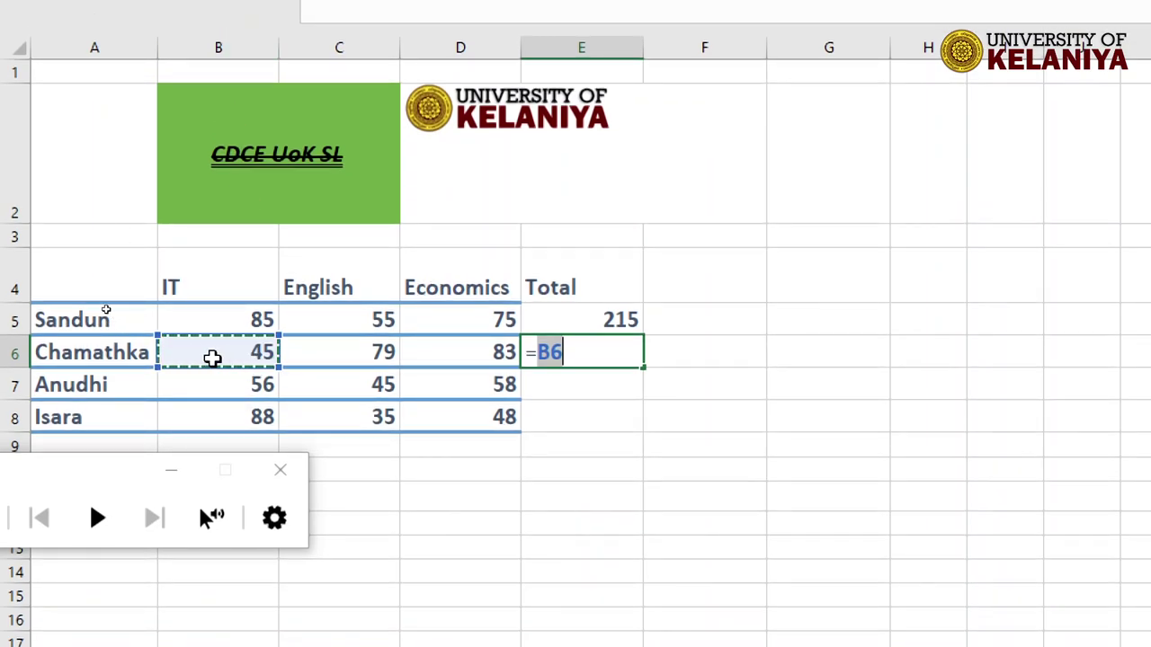
{"action": "type", "text": "+"}
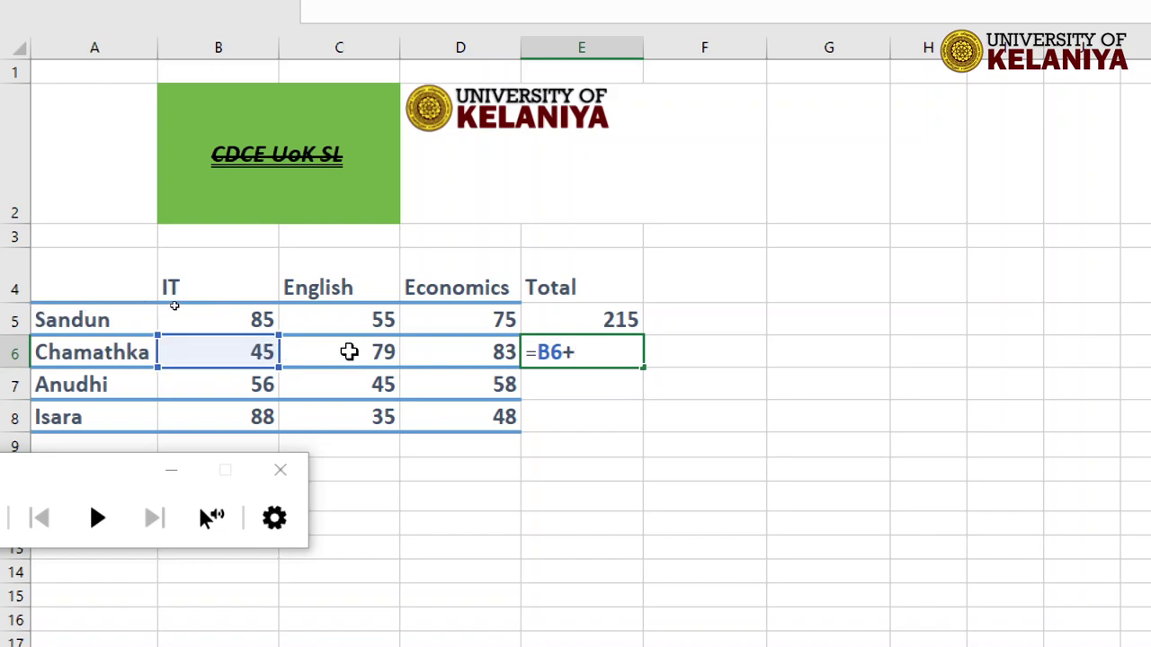
{"action": "left_click", "coordinate": [346, 352]}
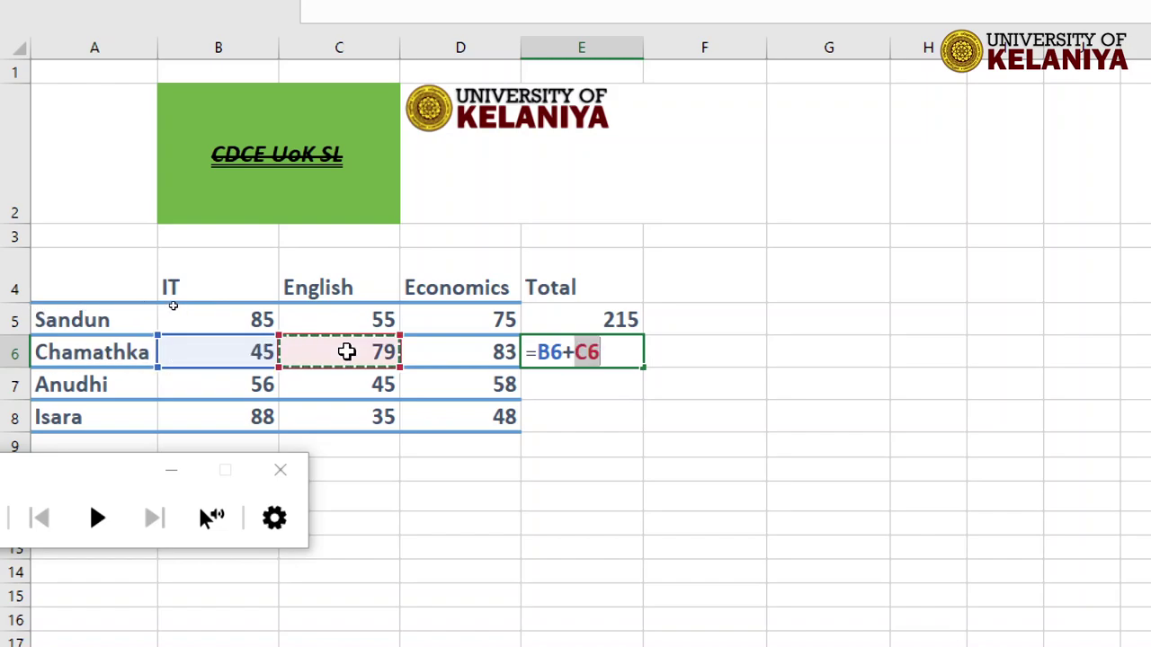
{"action": "type", "text": "+"}
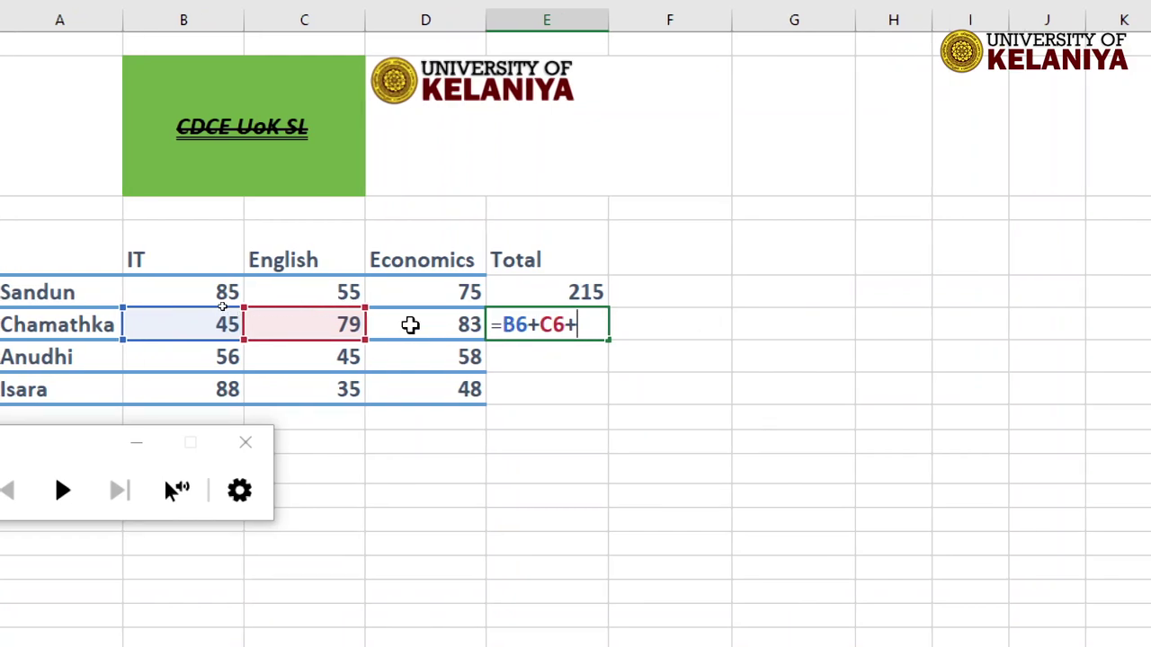
{"action": "left_click", "coordinate": [409, 324]}
{"action": "key", "text": "Return"}
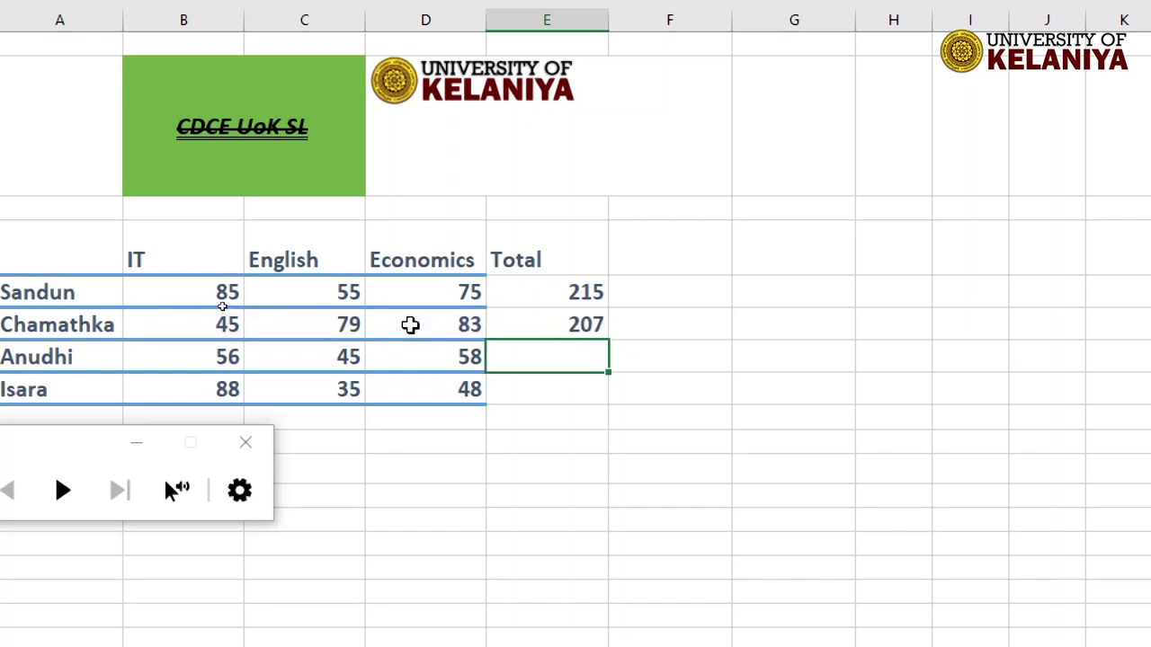
{"action": "left_click", "coordinate": [558, 323]}
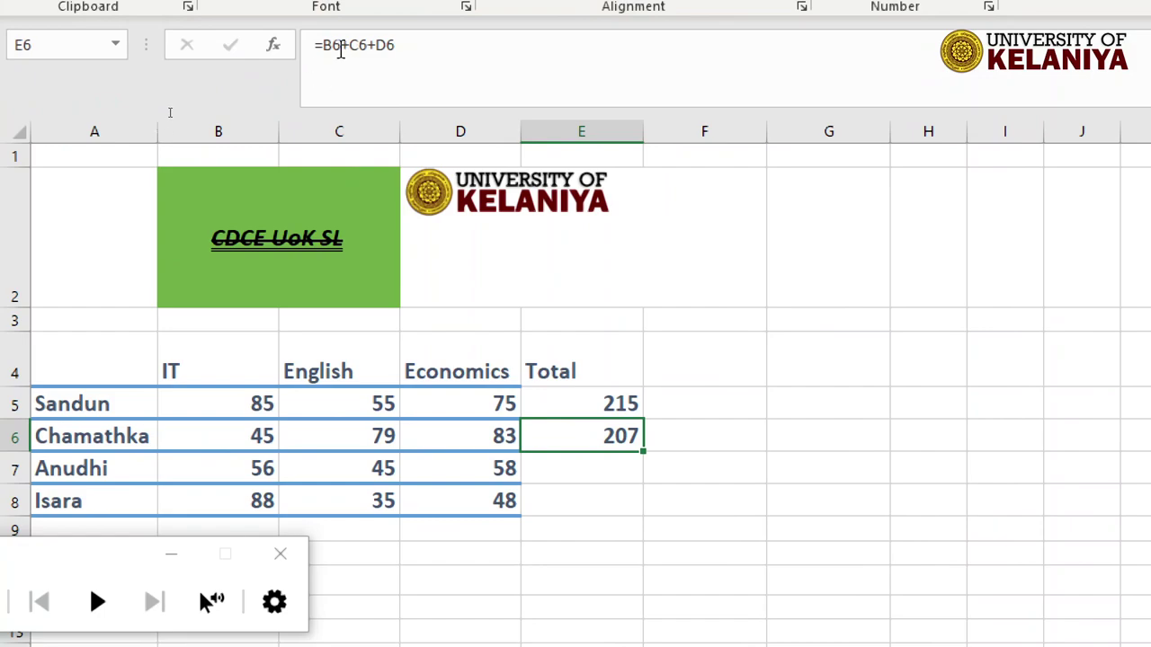
{"action": "left_click_drag", "start_coordinate": [325, 45], "coordinate": [407, 41]}
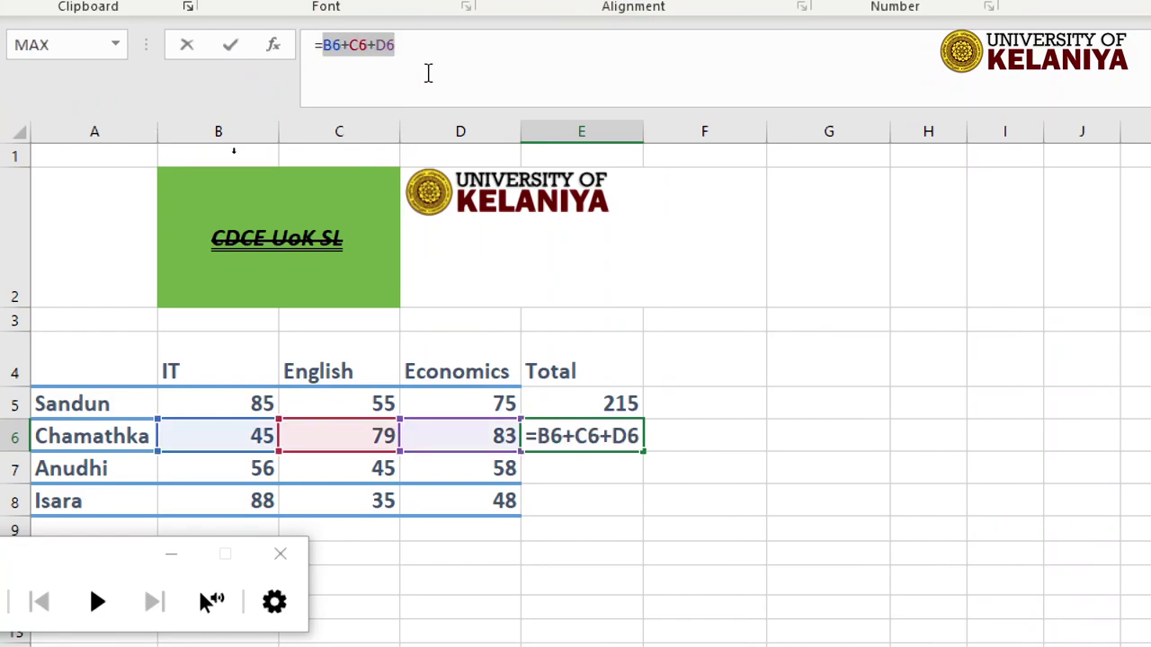
{"action": "left_click", "coordinate": [591, 401]}
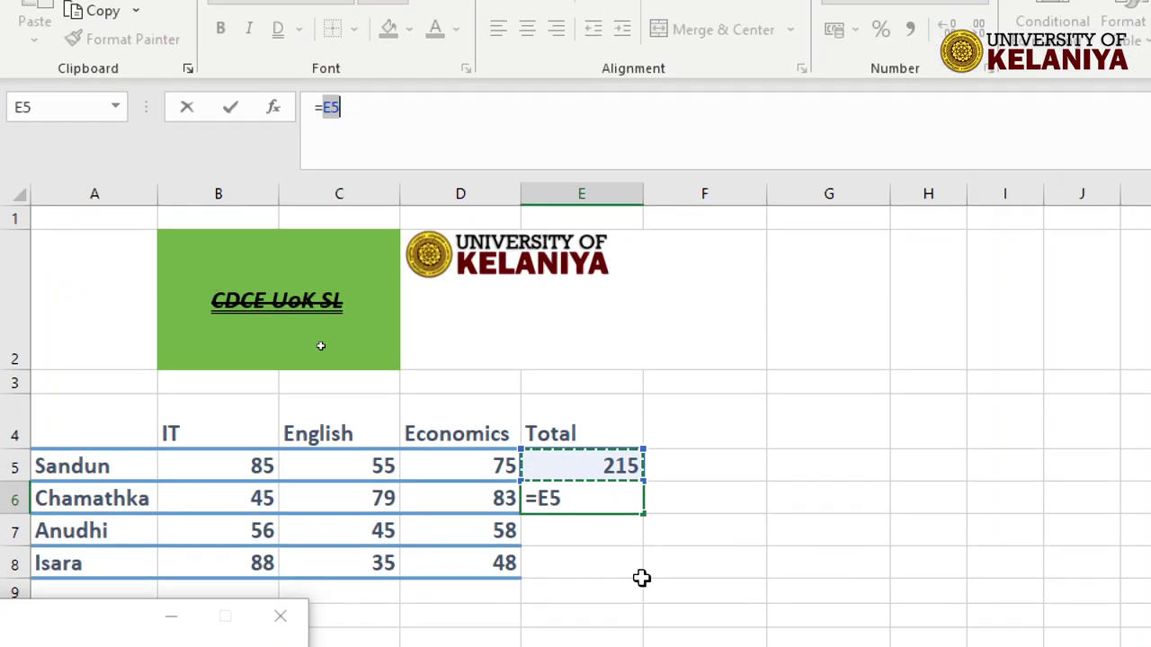
{"action": "key", "text": "Escape"}
{"action": "left_click", "coordinate": [612, 459]}
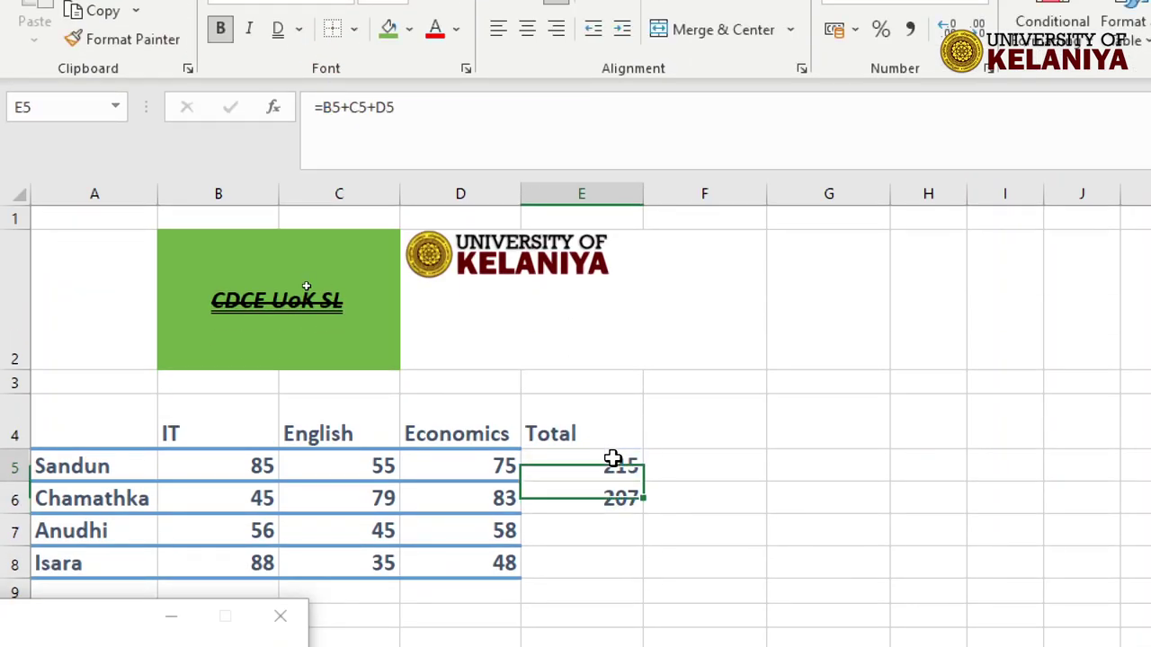
{"action": "left_click_drag", "start_coordinate": [321, 107], "coordinate": [407, 110]}
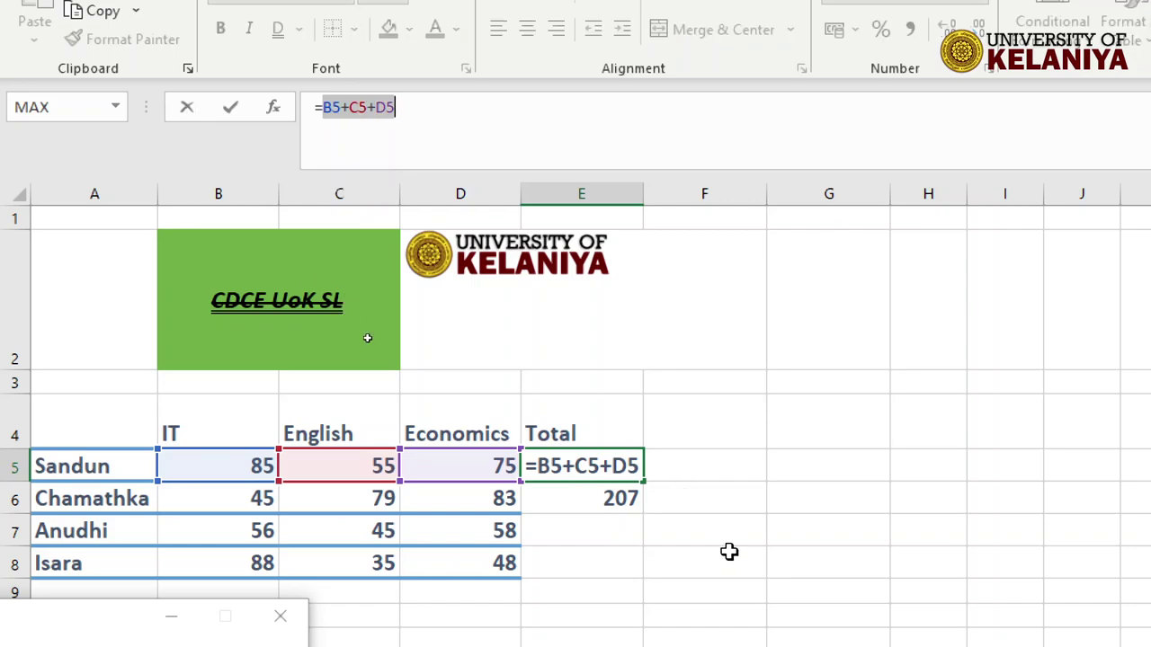
{"action": "left_click", "coordinate": [692, 535]}
{"action": "key", "text": "Escape"}
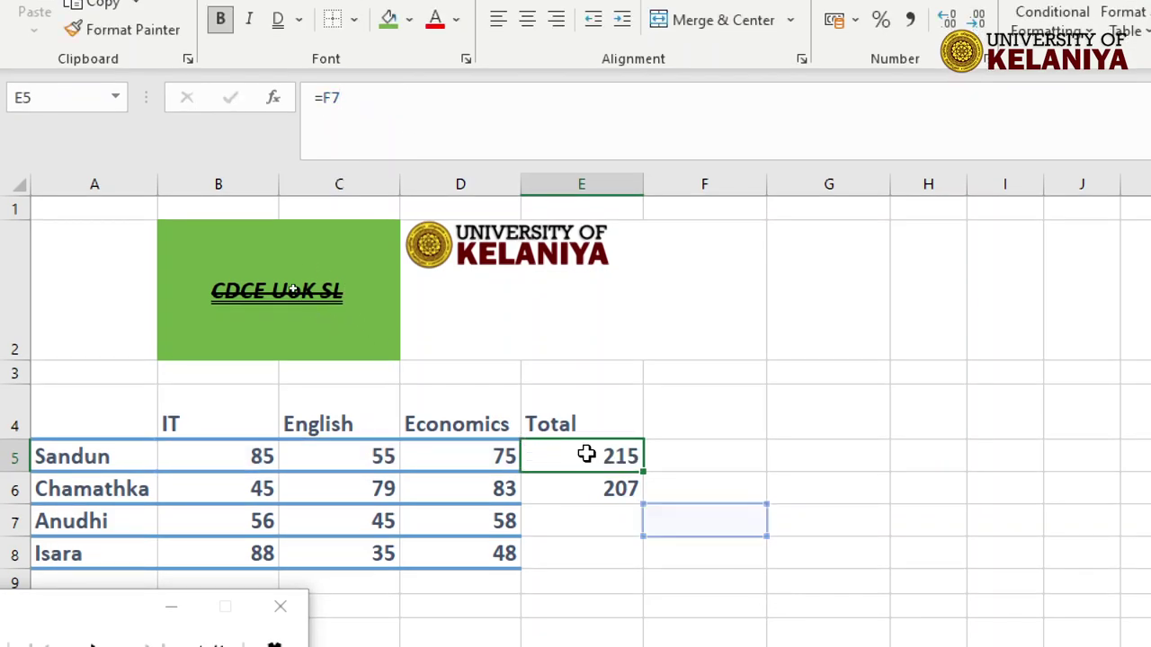
{"action": "left_click", "coordinate": [580, 488]}
{"action": "left_click", "coordinate": [580, 452]}
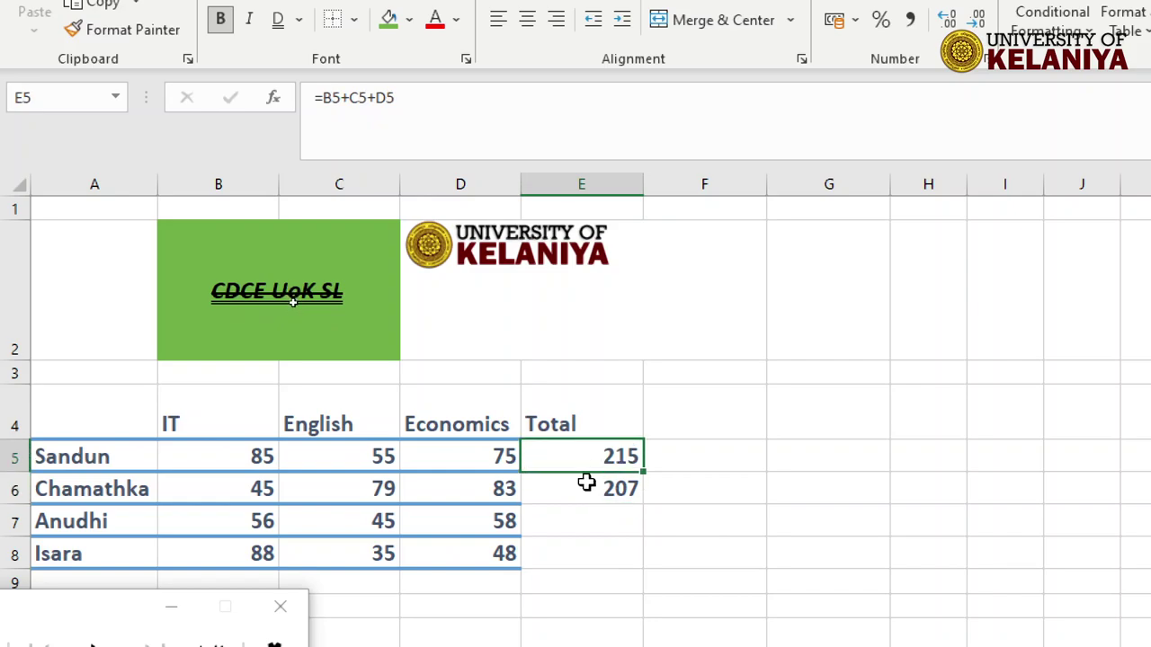
{"action": "left_click", "coordinate": [584, 483]}
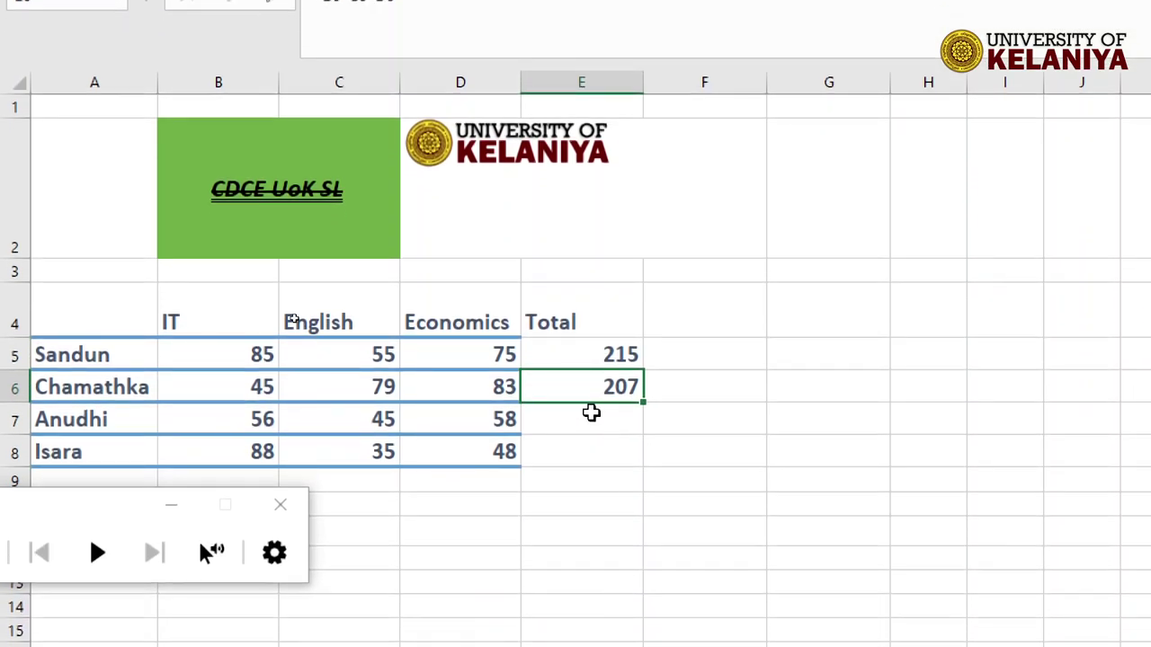
{"action": "left_click", "coordinate": [576, 358]}
{"action": "left_click", "coordinate": [575, 389]}
{"action": "left_click", "coordinate": [575, 356]}
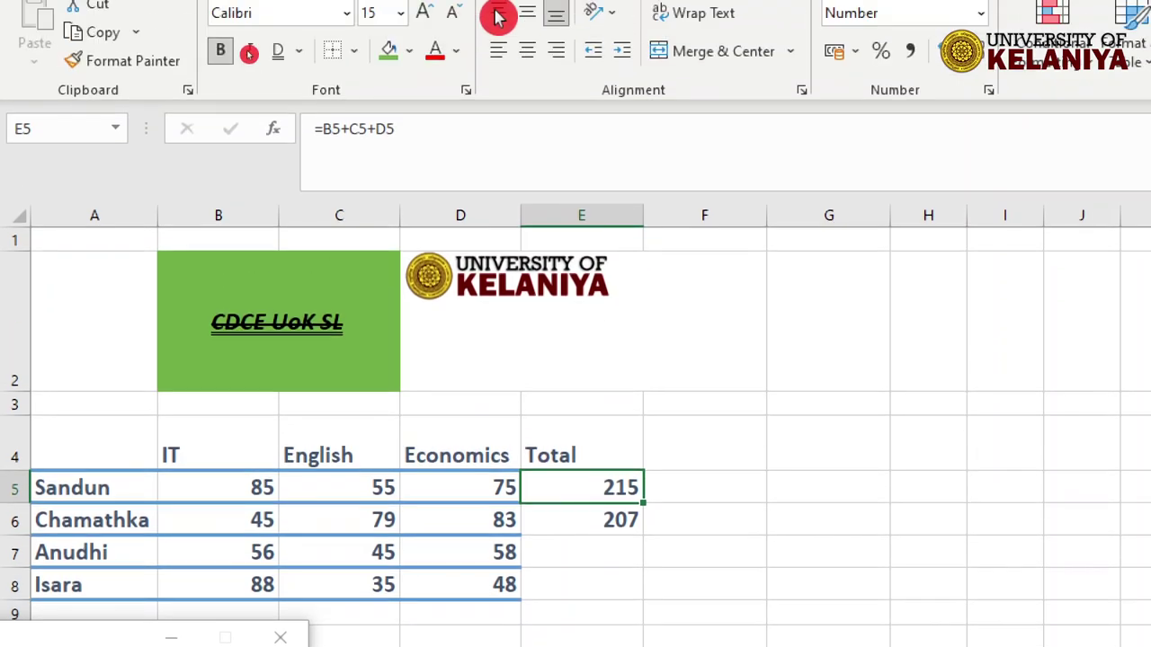
{"action": "left_click", "coordinate": [570, 531]}
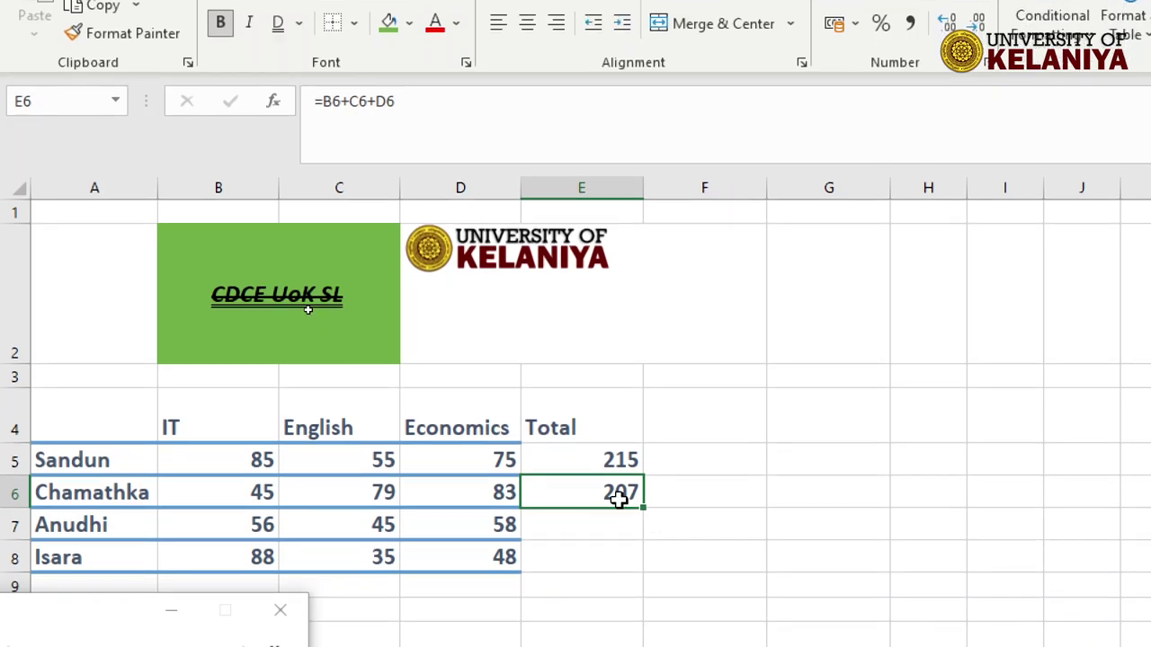
{"action": "left_click", "coordinate": [575, 456]}
{"action": "left_click", "coordinate": [585, 495]}
{"action": "left_click", "coordinate": [563, 524]}
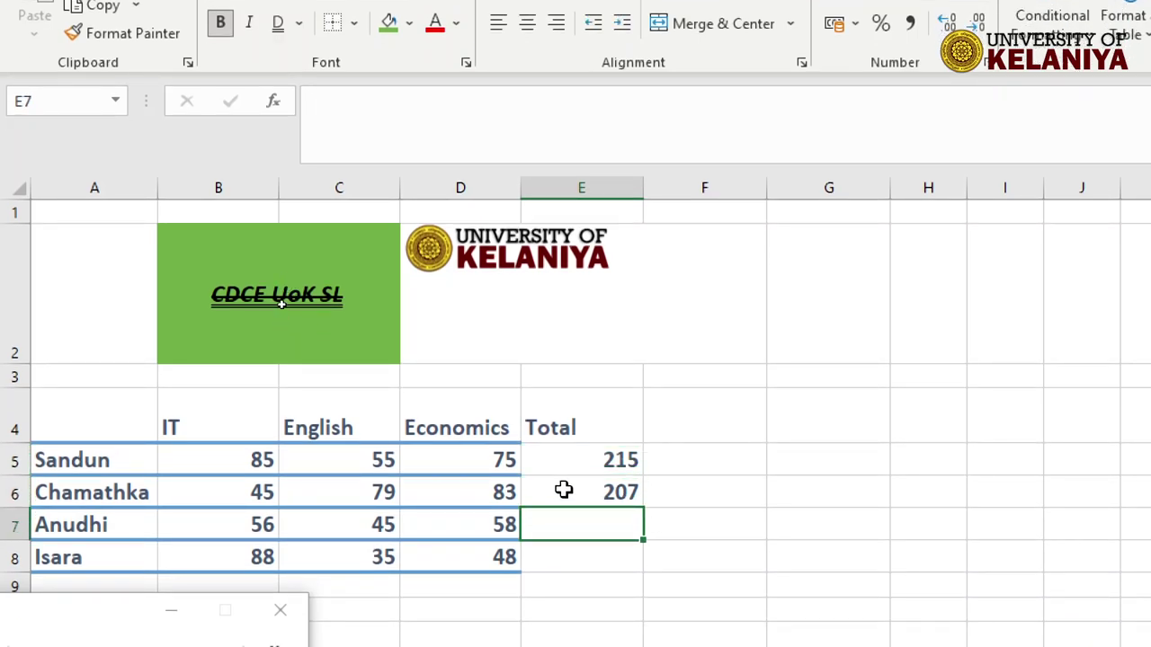
{"action": "left_click", "coordinate": [562, 489]}
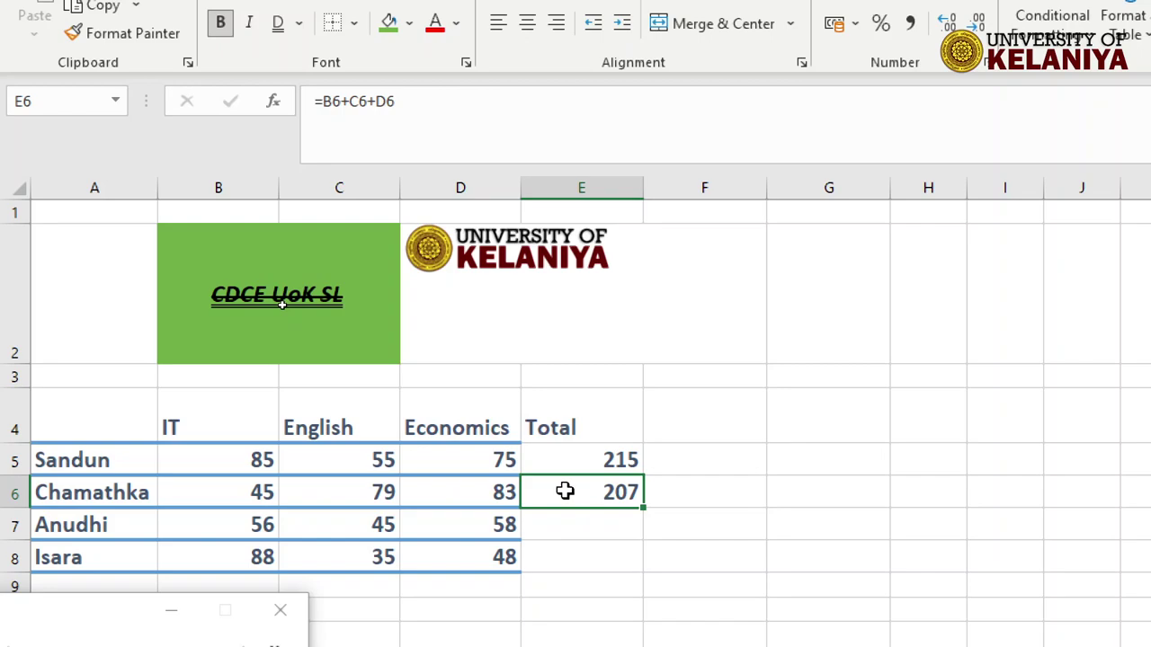
{"action": "left_click", "coordinate": [563, 533]}
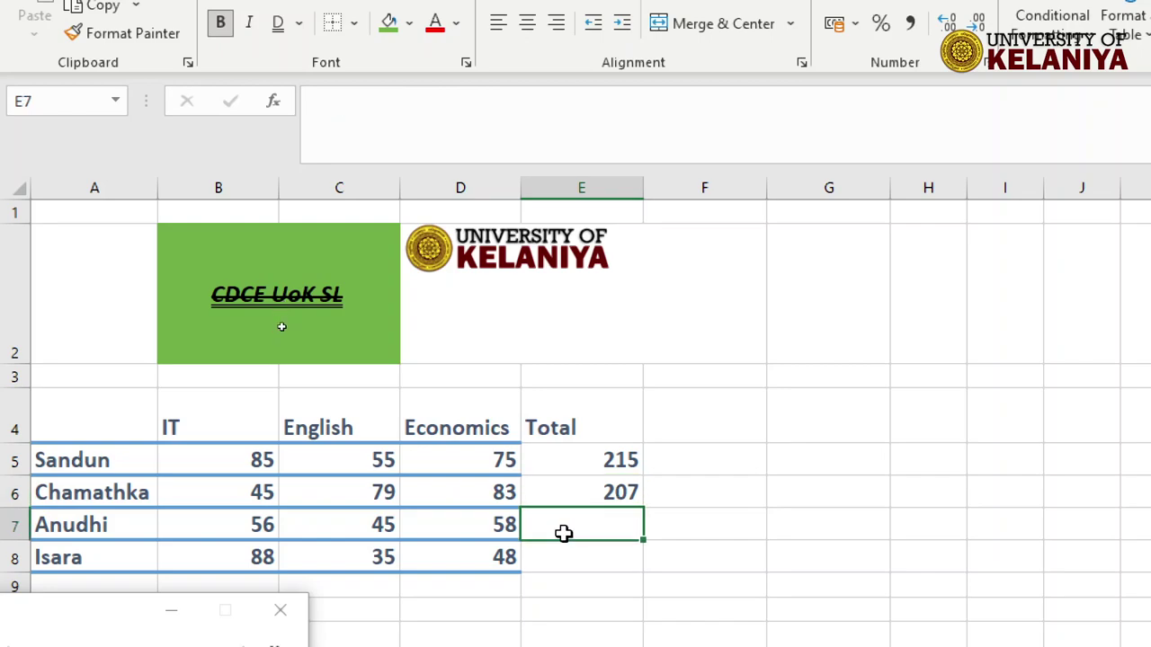
{"action": "left_click", "coordinate": [579, 487]}
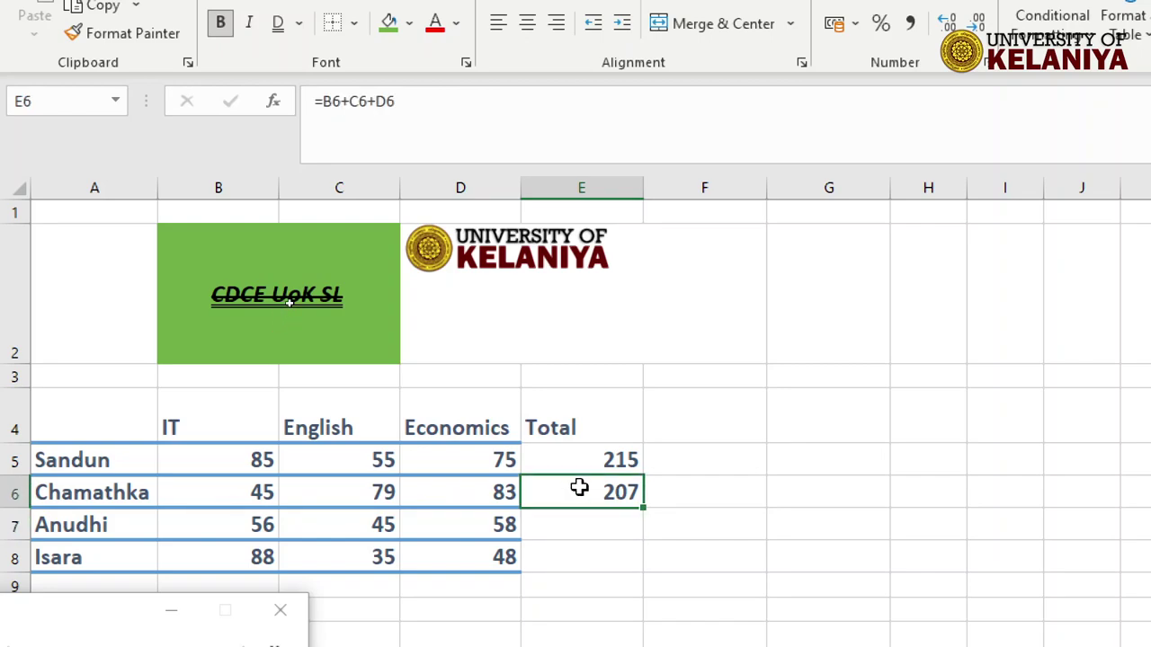
Step: Copy Chamathka's total formula from E6 and paste it into Anudhi's E7, giving 159
{"action": "right_click", "coordinate": [580, 490]}
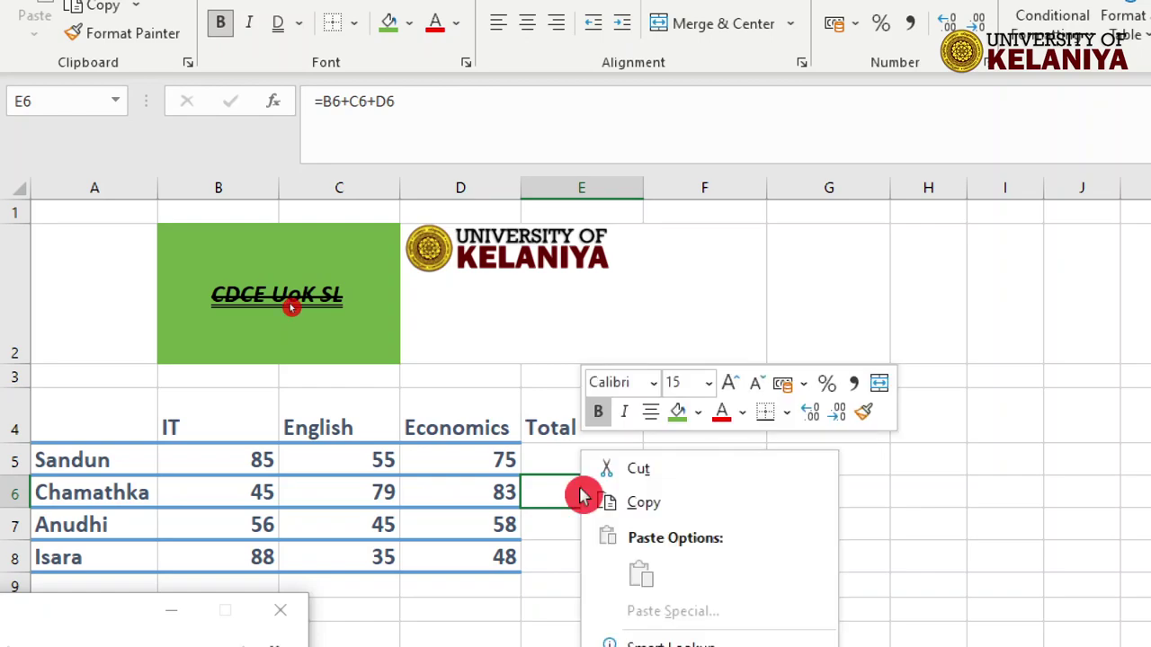
{"action": "left_click", "coordinate": [652, 502]}
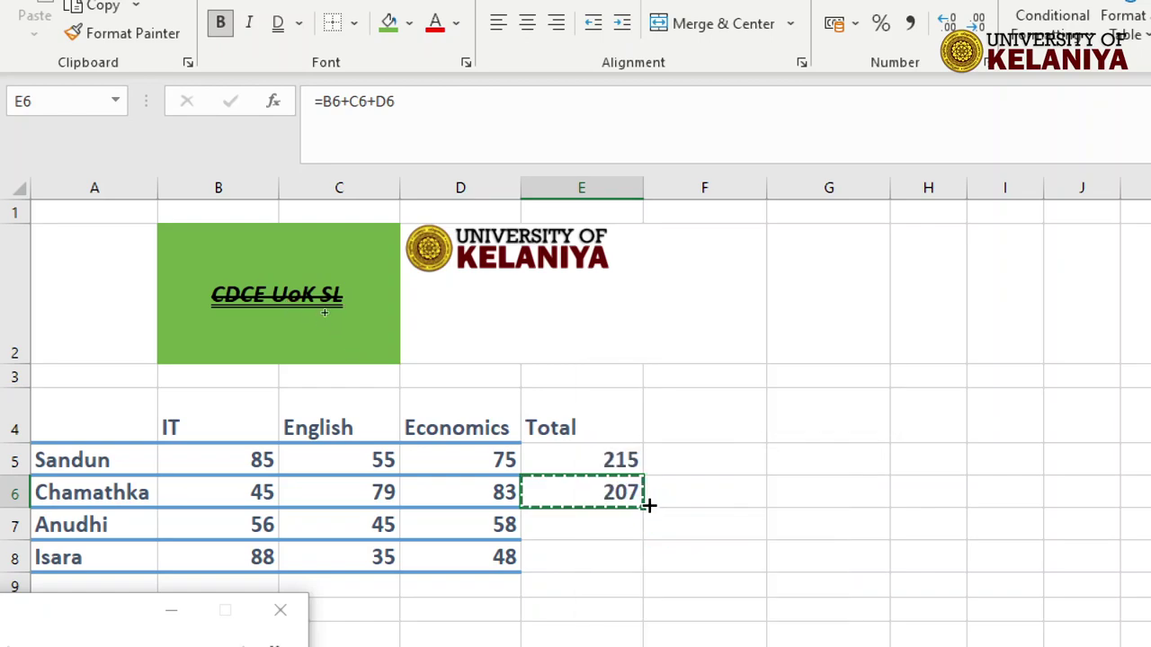
{"action": "left_click", "coordinate": [561, 527]}
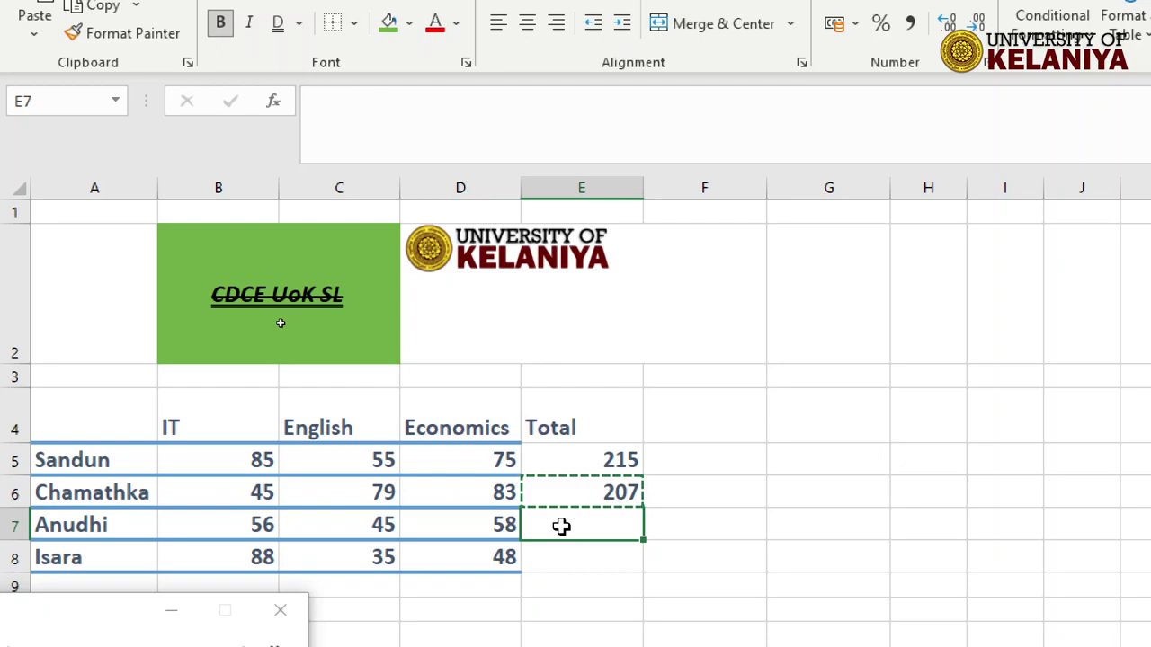
{"action": "right_click", "coordinate": [561, 527]}
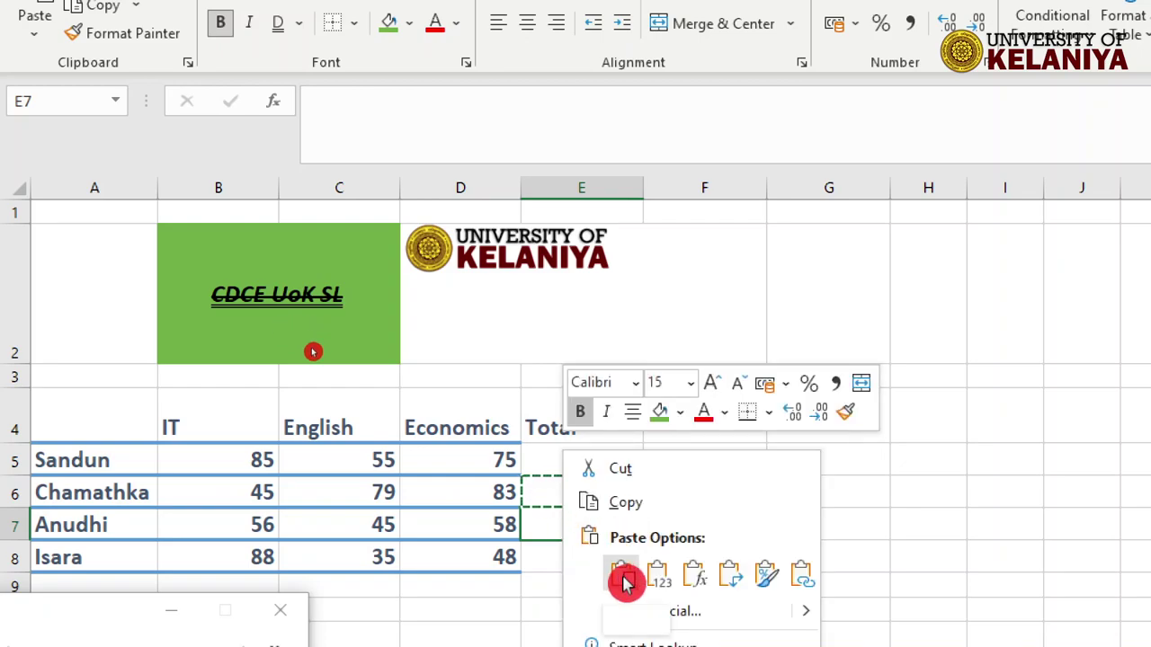
{"action": "left_click", "coordinate": [626, 582]}
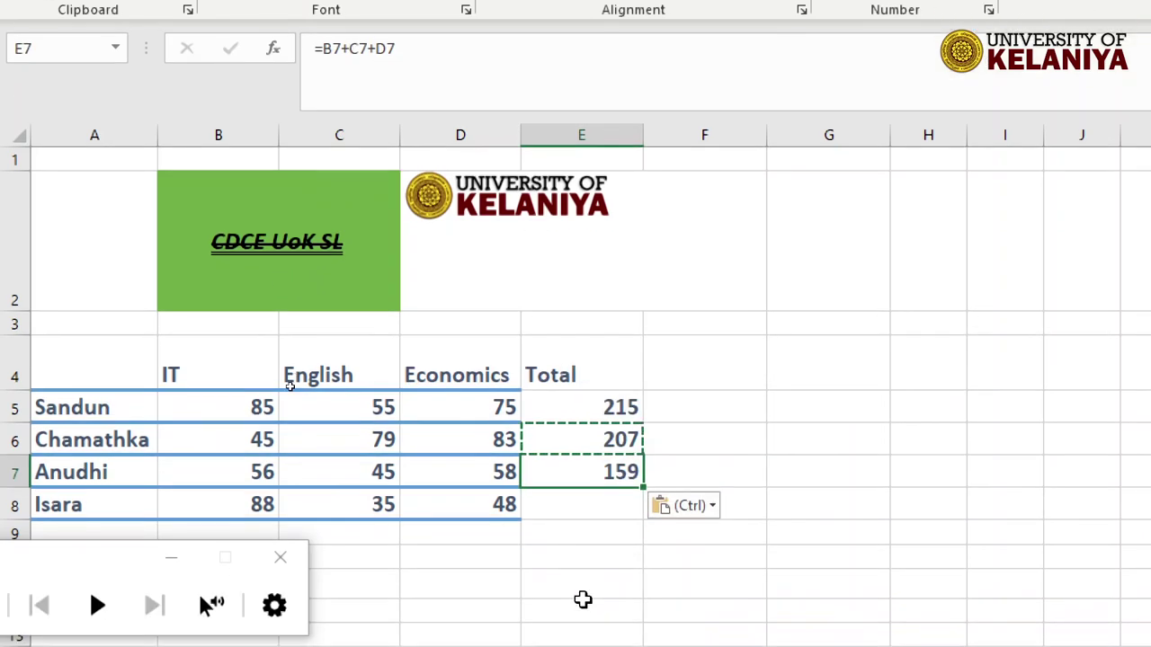
{"action": "left_click", "coordinate": [572, 438]}
{"action": "left_click", "coordinate": [577, 476]}
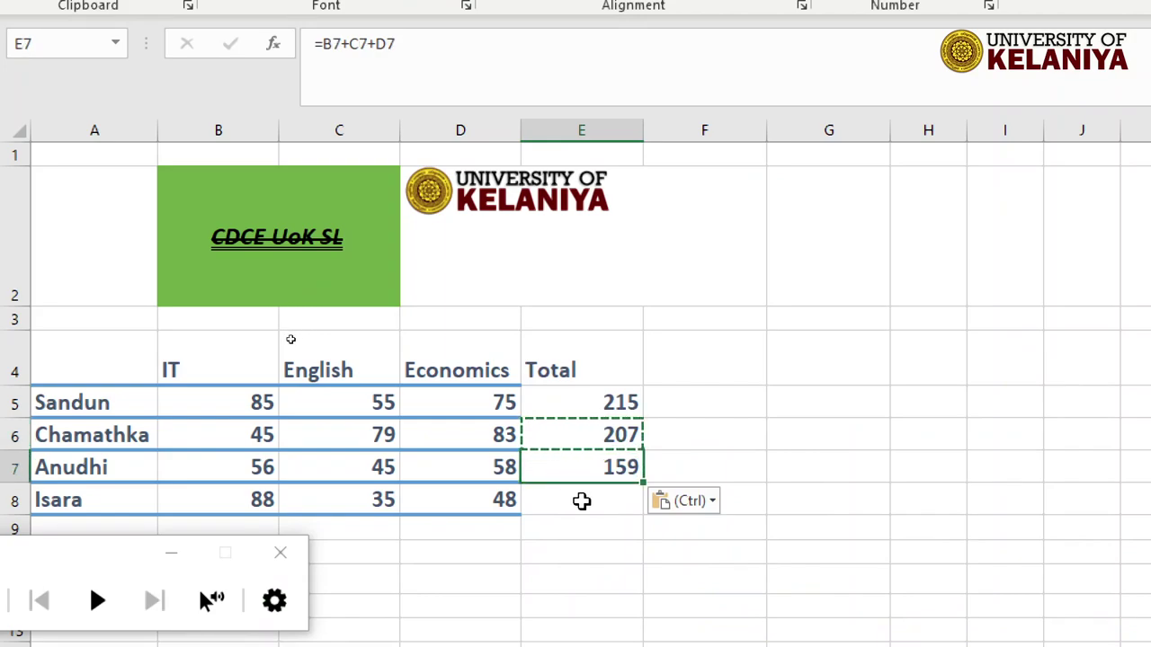
Step: Paste the total formula into Isara's E8 for 171, then check all three totals
{"action": "left_click", "coordinate": [559, 504]}
{"action": "right_click", "coordinate": [559, 504]}
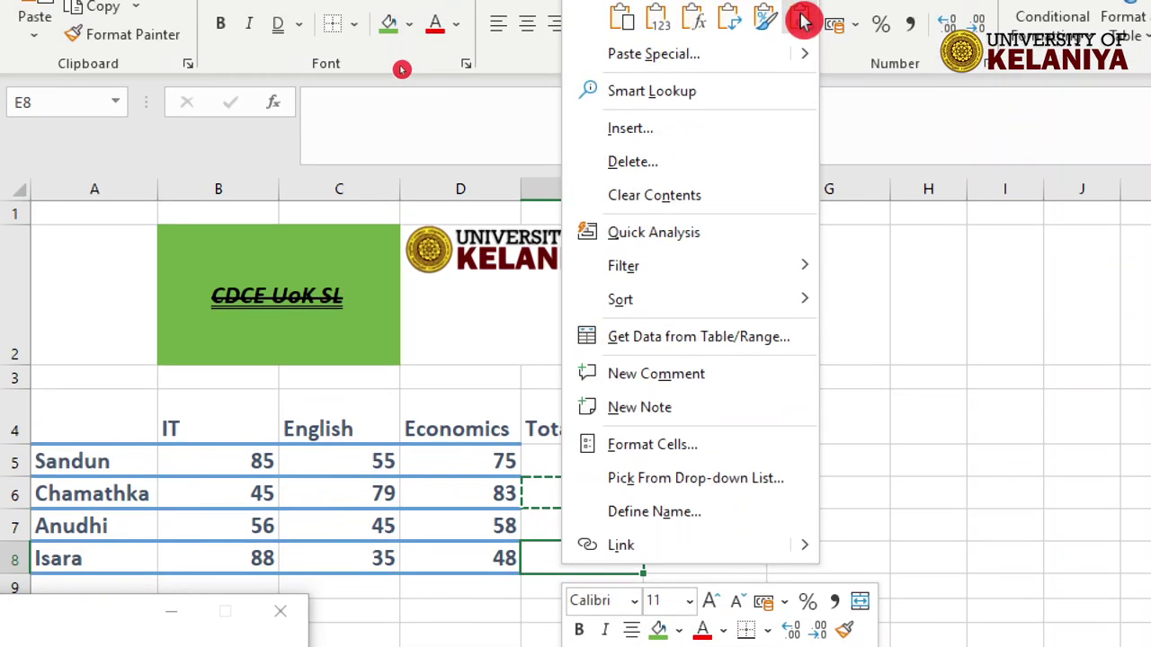
{"action": "left_click", "coordinate": [618, 22]}
{"action": "key", "text": "ctrl+z"}
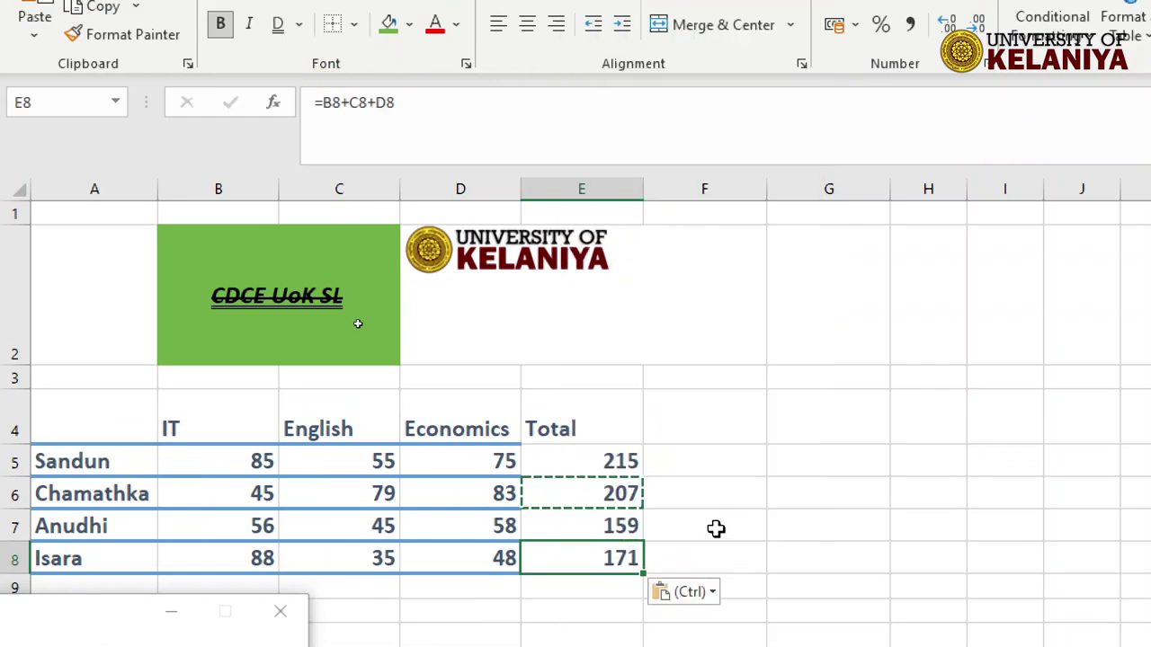
{"action": "left_click", "coordinate": [708, 521]}
{"action": "key", "text": "Escape"}
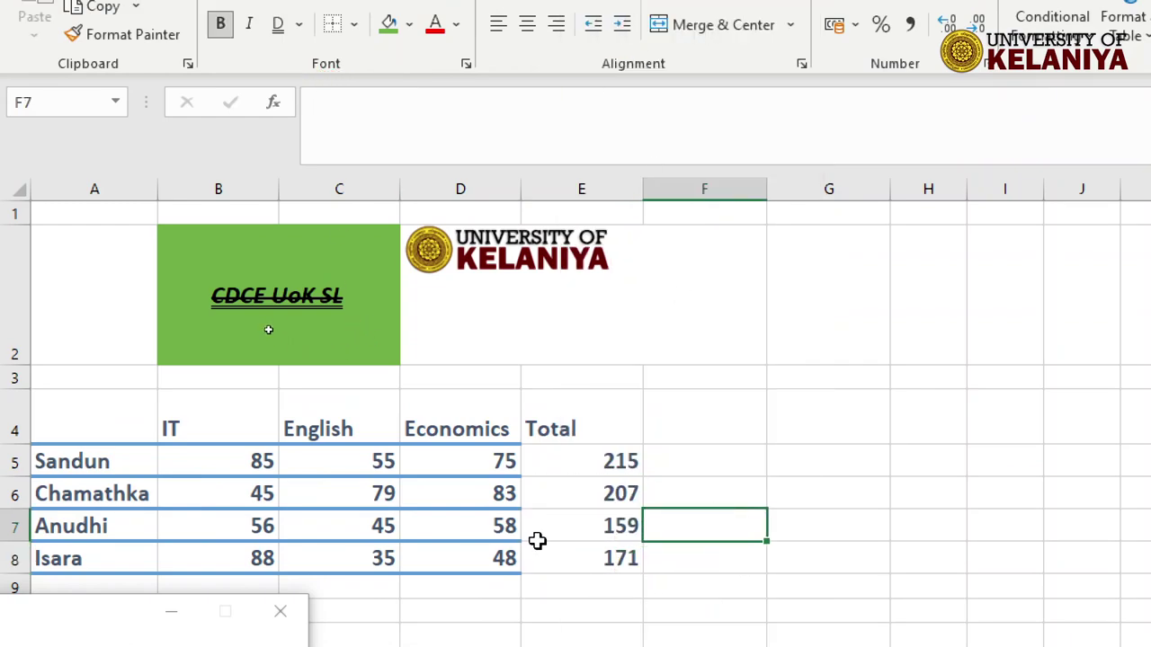
{"action": "left_click", "coordinate": [600, 497]}
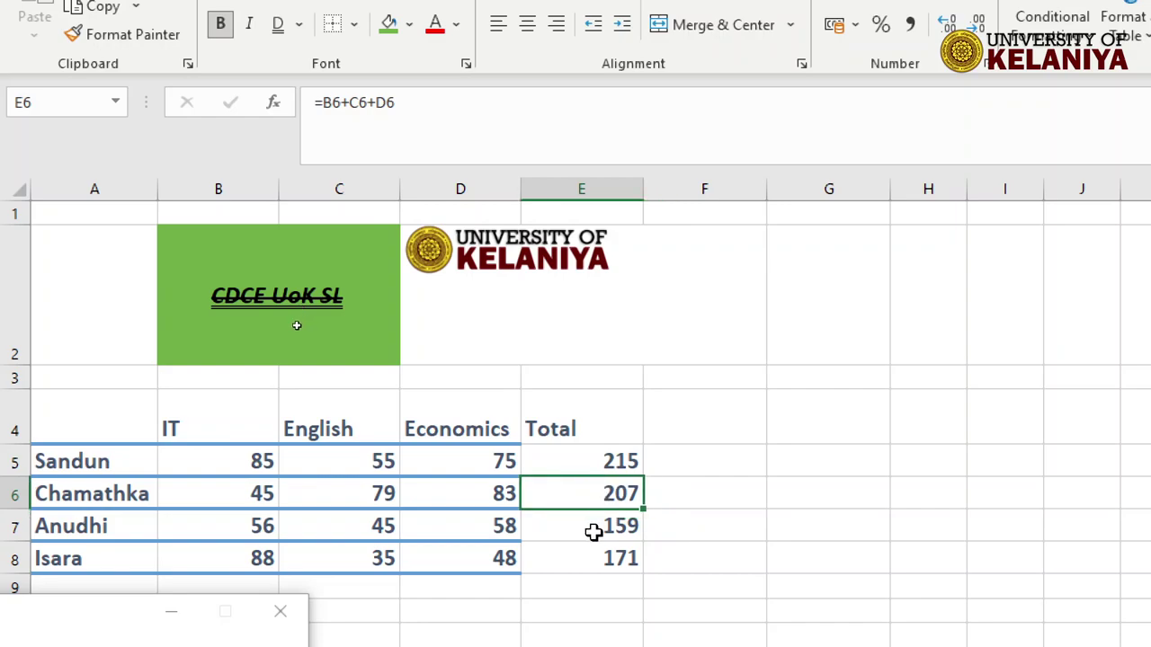
{"action": "left_click", "coordinate": [589, 528]}
{"action": "left_click", "coordinate": [575, 558]}
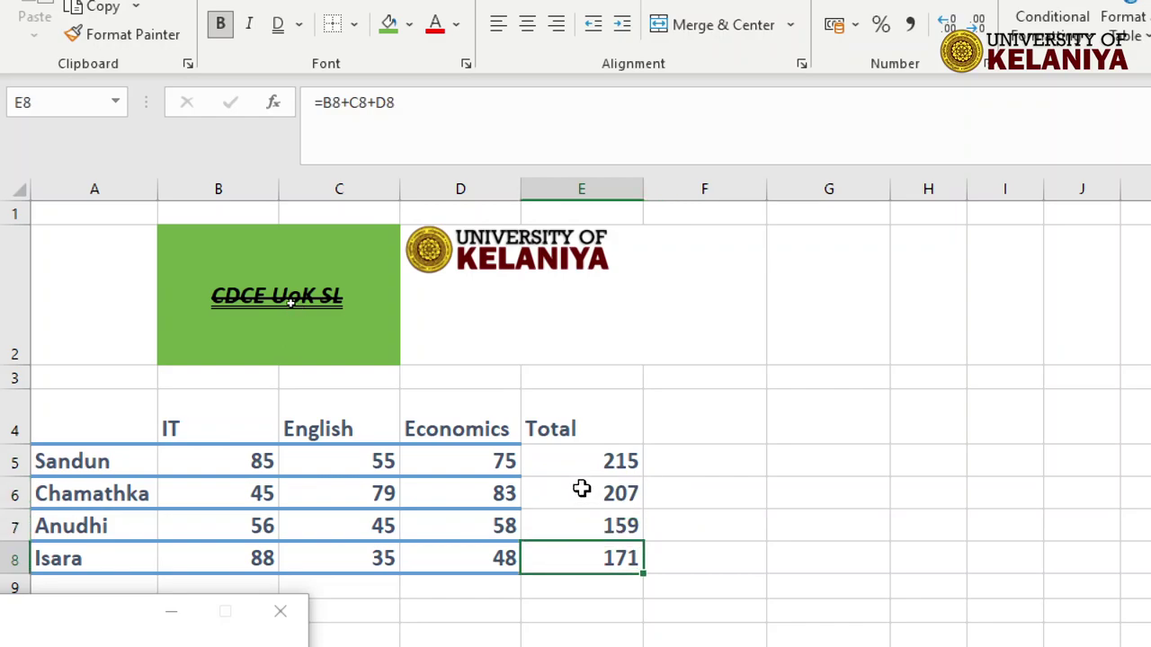
Step: Clear E6:E8 and fill the E5 formula down to E8, restoring 207, 159 and 171
{"action": "left_click_drag", "start_coordinate": [582, 488], "coordinate": [578, 557]}
{"action": "key", "text": "Delete"}
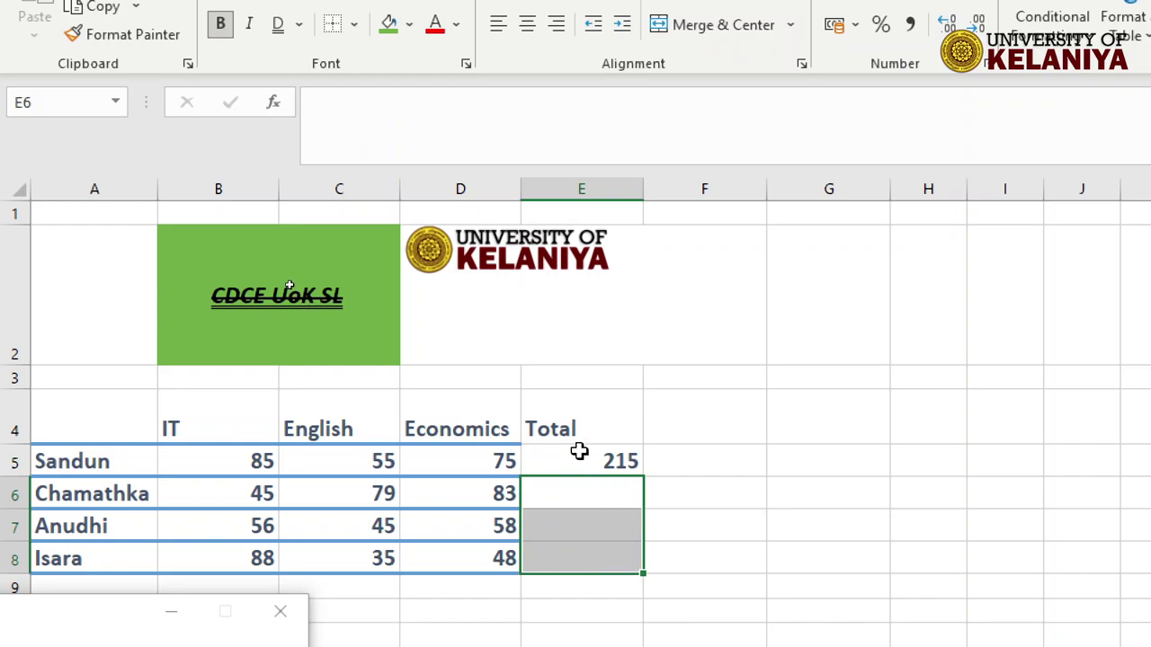
{"action": "left_click", "coordinate": [578, 452]}
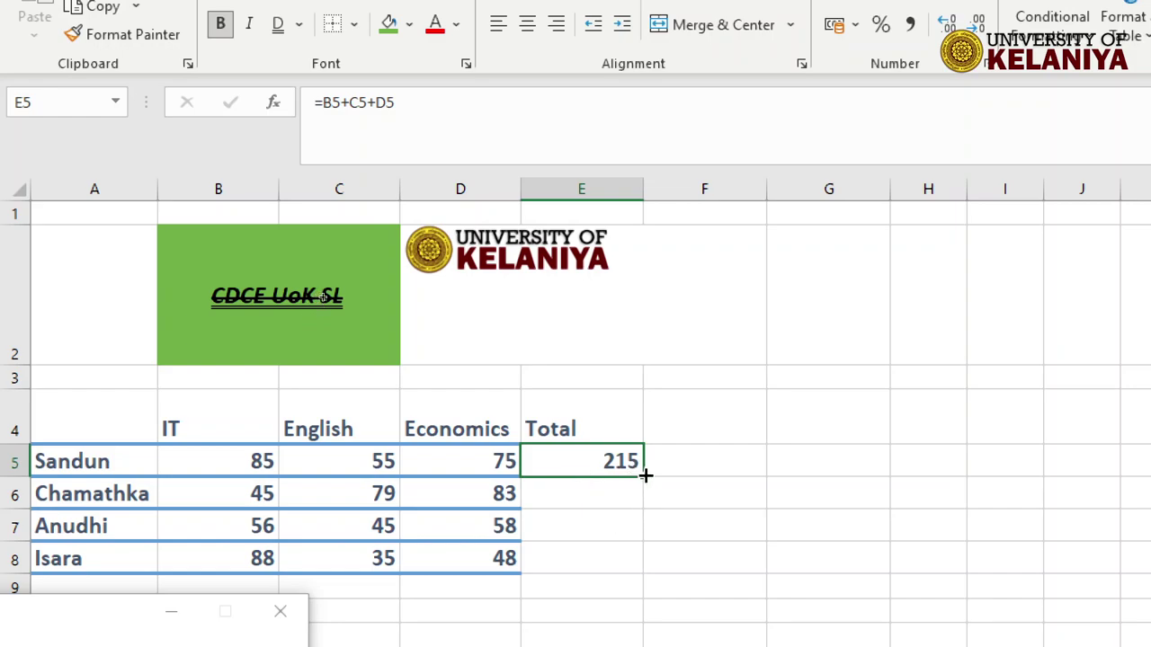
{"action": "left_click_drag", "start_coordinate": [645, 474], "coordinate": [636, 573]}
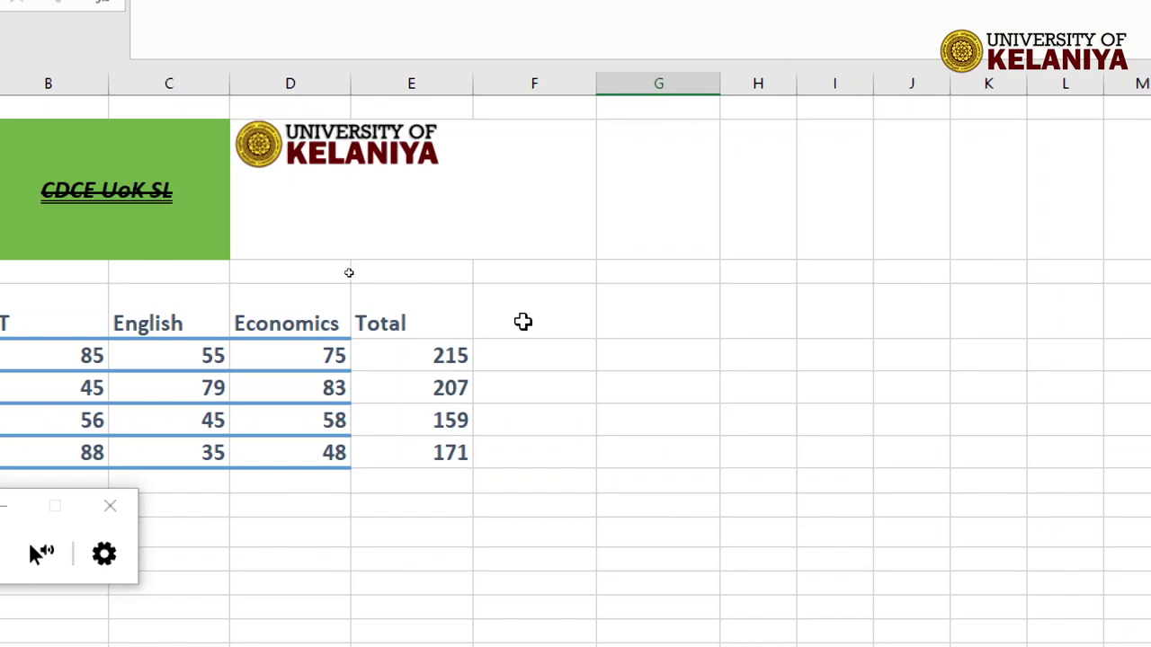
Step: Type a second 'Total' heading into cell F4
{"action": "left_click", "coordinate": [528, 320]}
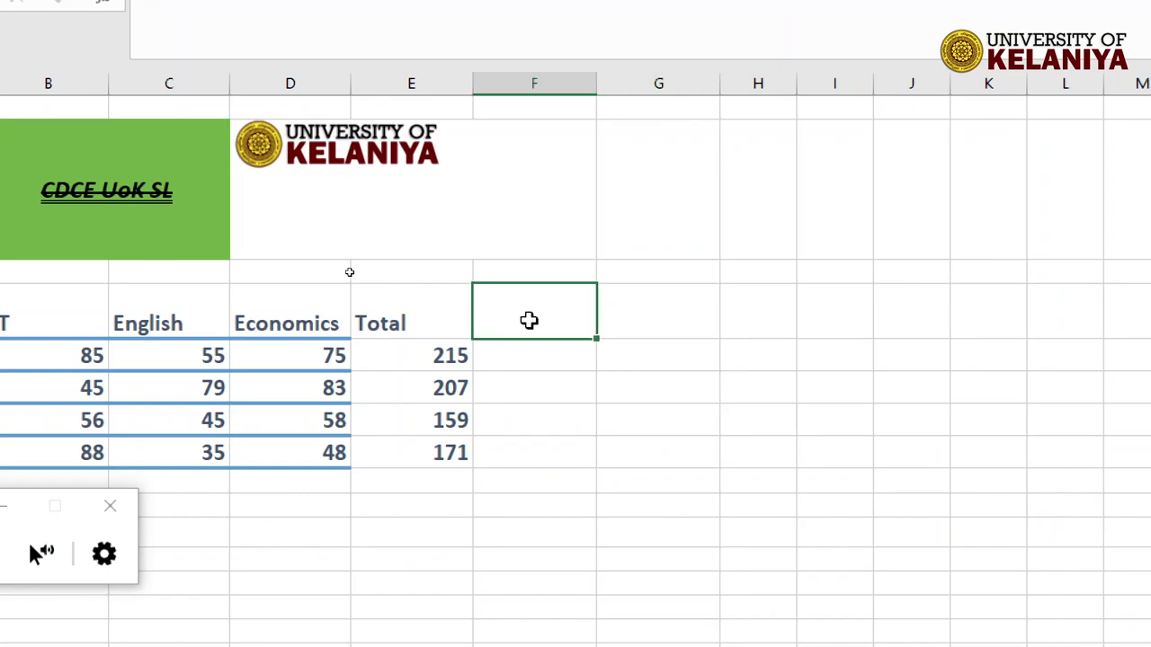
{"action": "type", "text": "Total"}
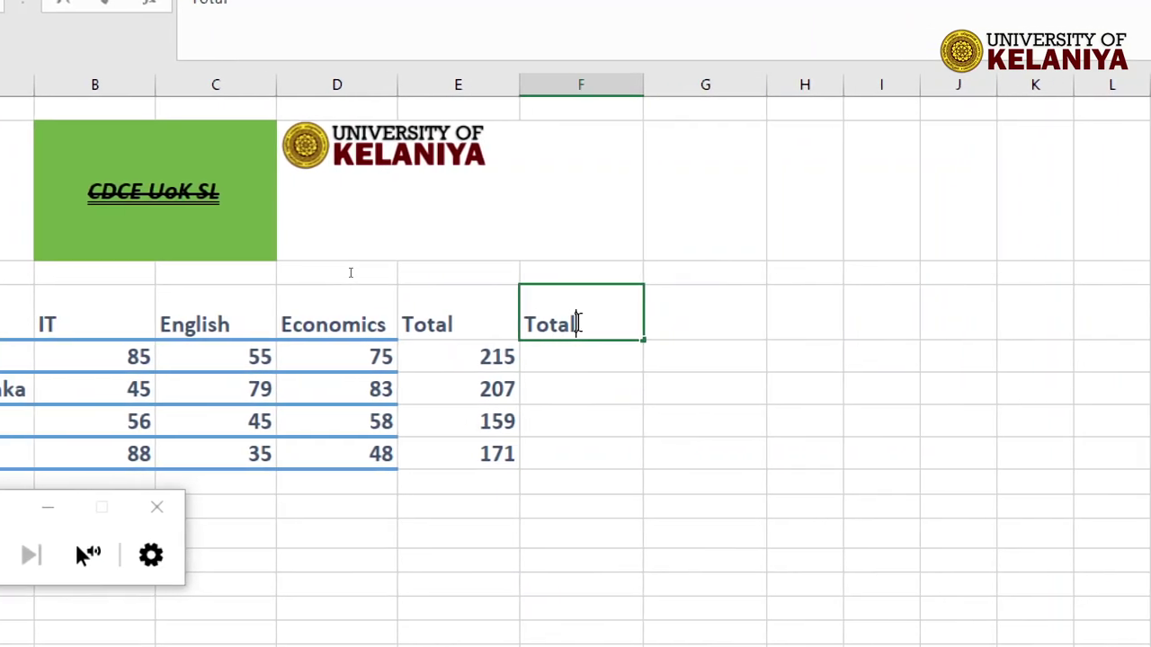
{"action": "left_click", "coordinate": [570, 372]}
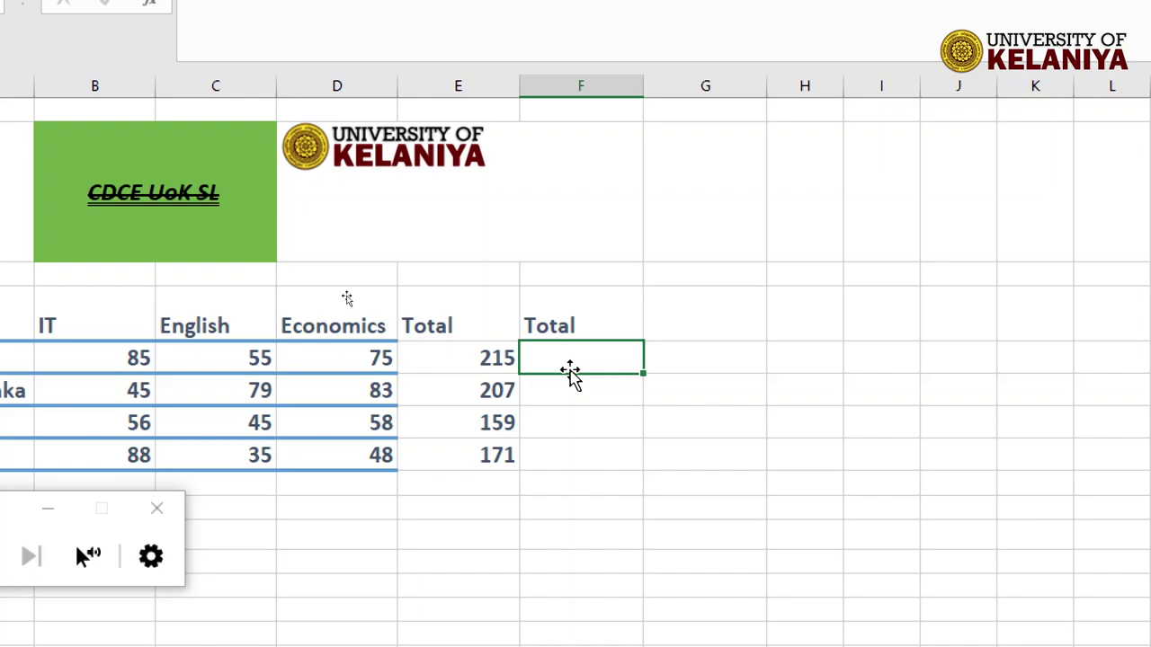
Step: Review Sandun's total and his IT, English and Economics marks, then select F5
{"action": "left_click", "coordinate": [465, 356]}
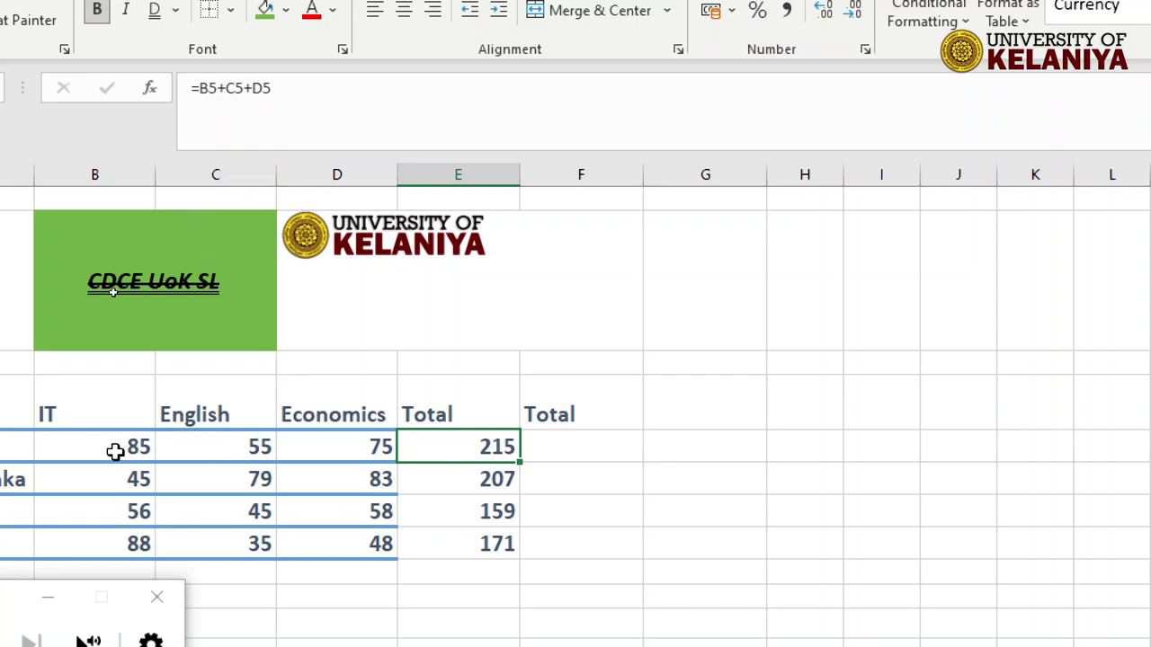
{"action": "left_click", "coordinate": [111, 449]}
{"action": "left_click", "coordinate": [255, 450]}
{"action": "left_click", "coordinate": [346, 447]}
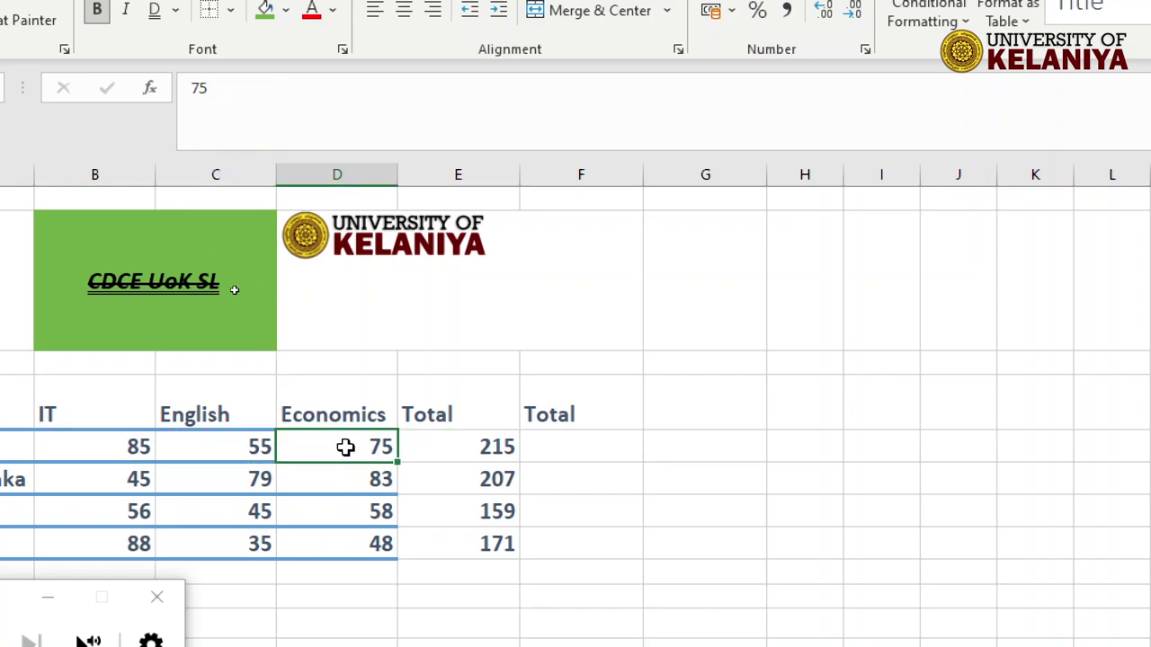
{"action": "left_click", "coordinate": [558, 445]}
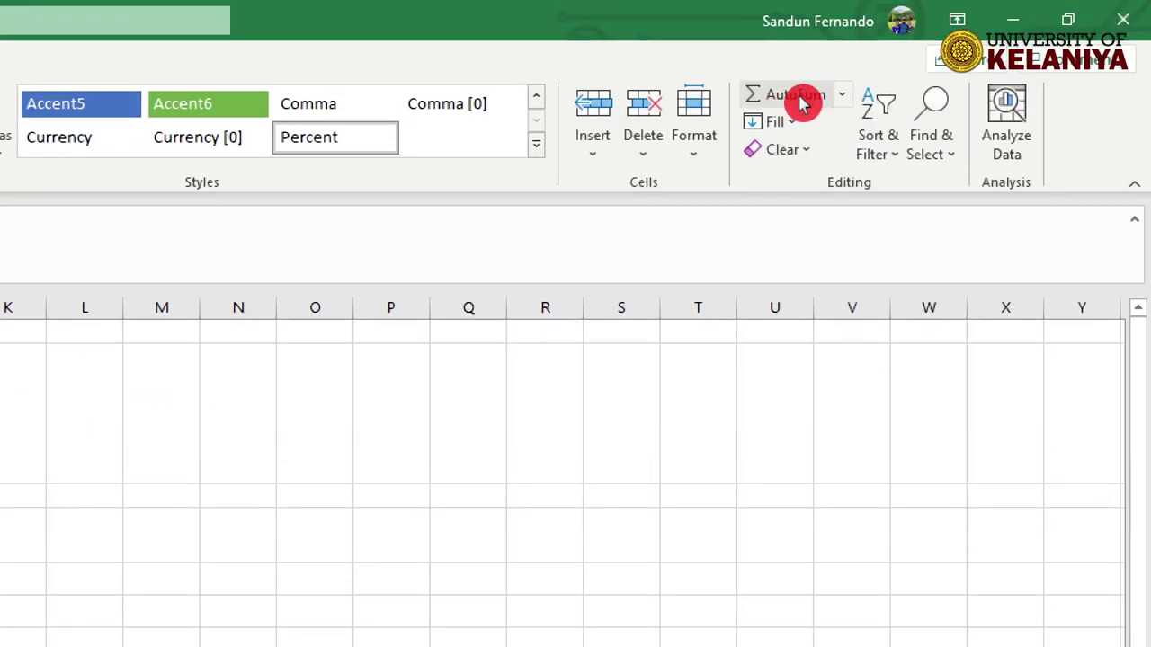
Step: Insert an AutoSum in F5, producing an unconfirmed =SUM(B5:E5) over Sandun's row
{"action": "left_click", "coordinate": [845, 96]}
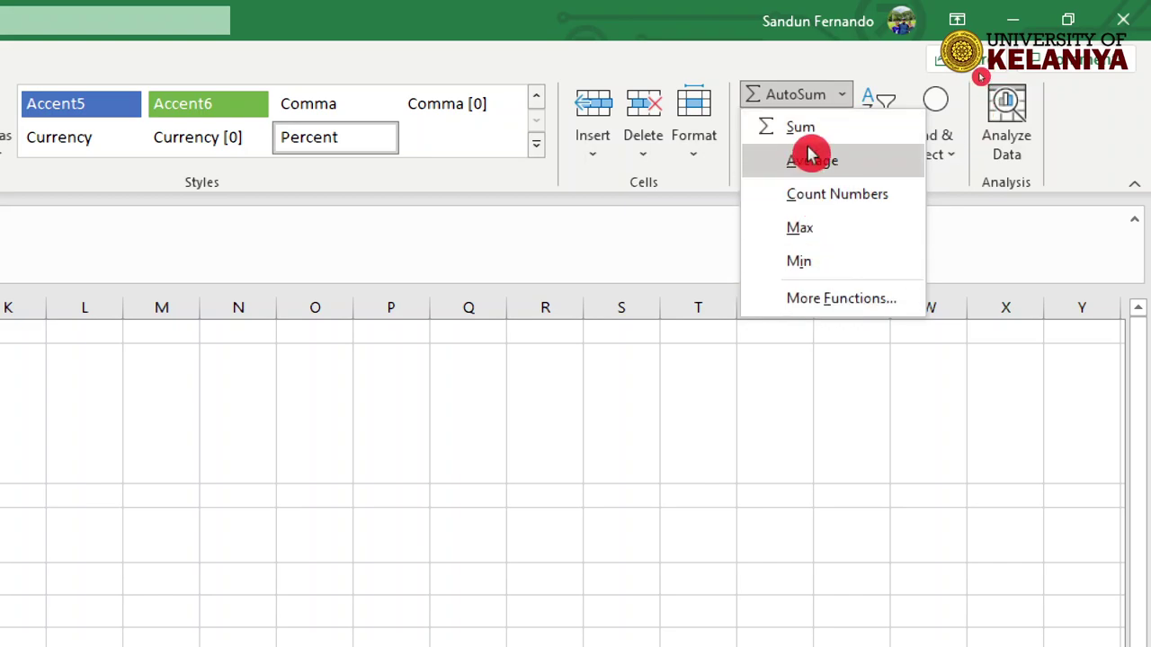
{"action": "left_click", "coordinate": [850, 96]}
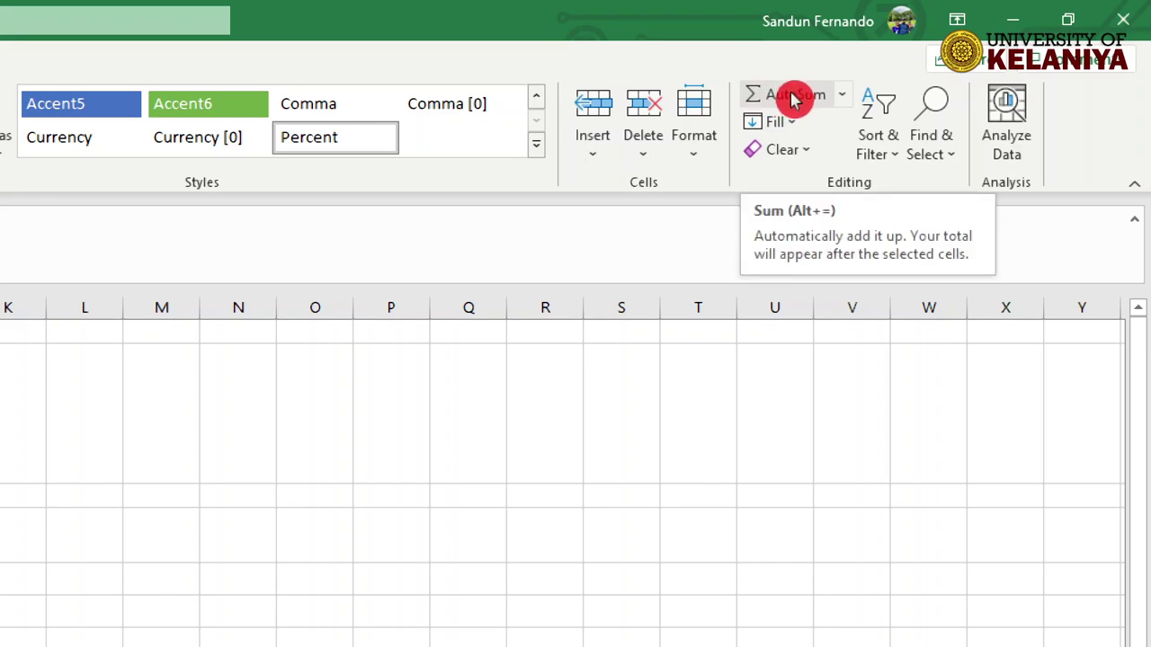
{"action": "left_click", "coordinate": [793, 97]}
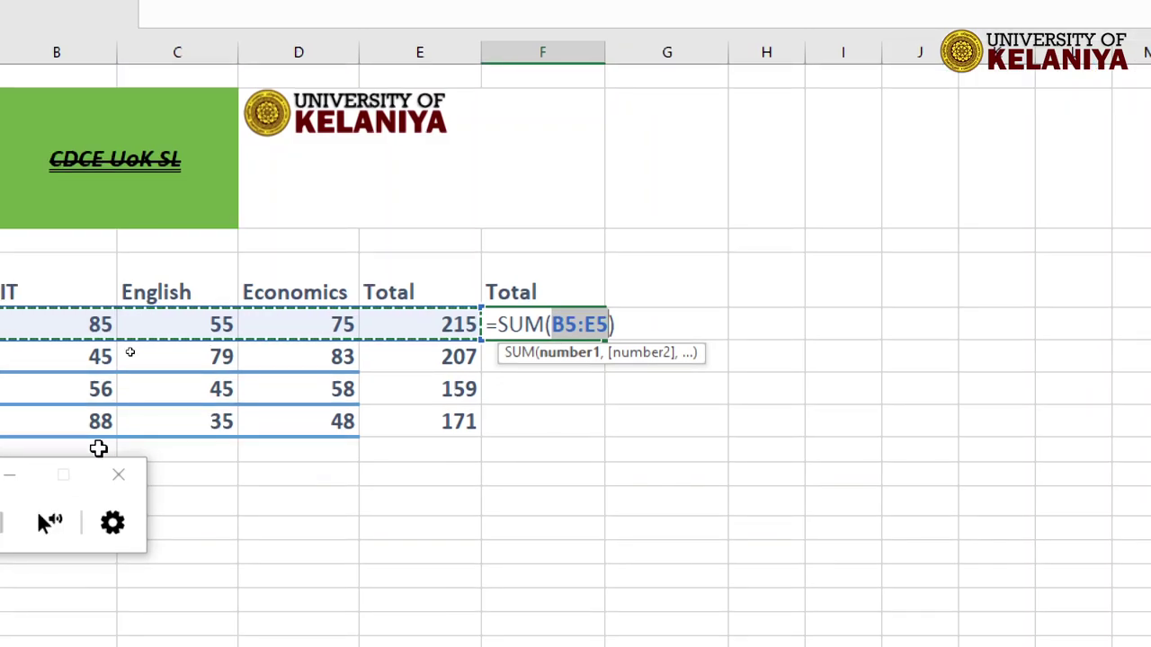
Step: Cancel the pending SUM and move the Total column E4:E8 over to F4:F8
{"action": "key", "text": "Escape"}
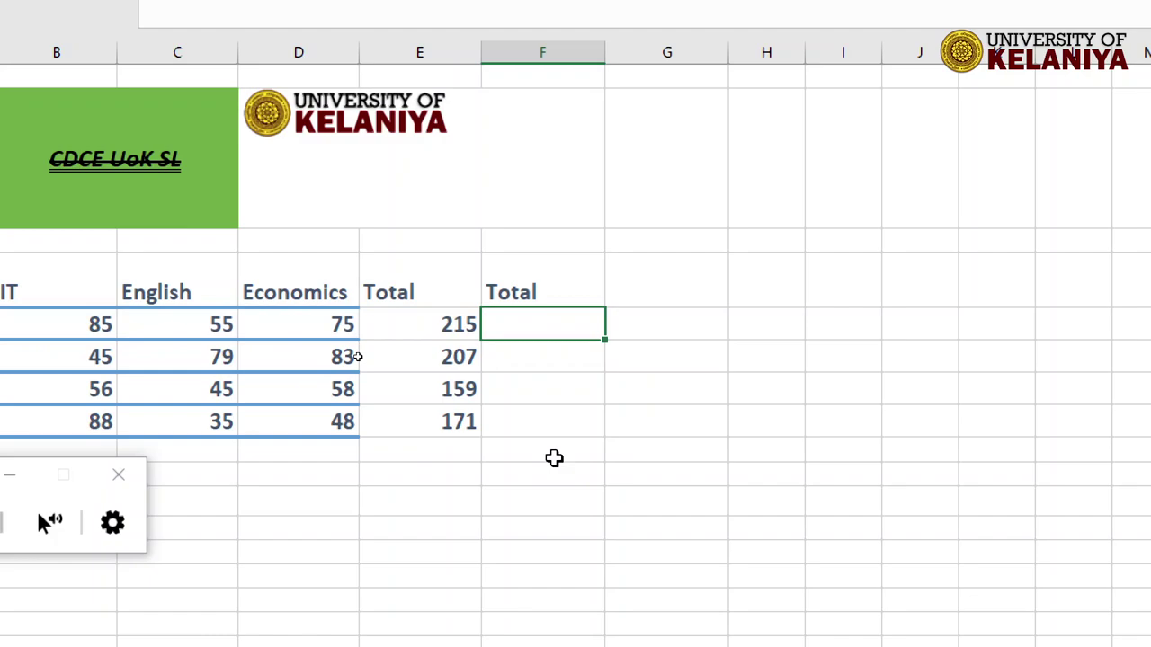
{"action": "left_click", "coordinate": [622, 480]}
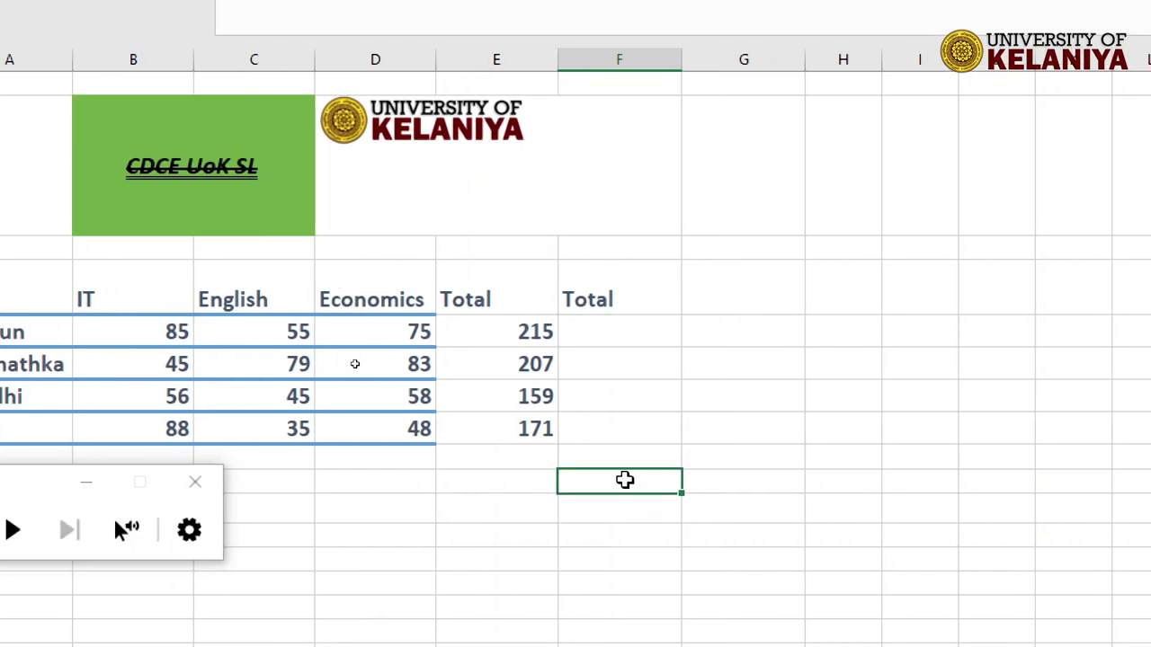
{"action": "left_click_drag", "start_coordinate": [497, 299], "coordinate": [492, 439]}
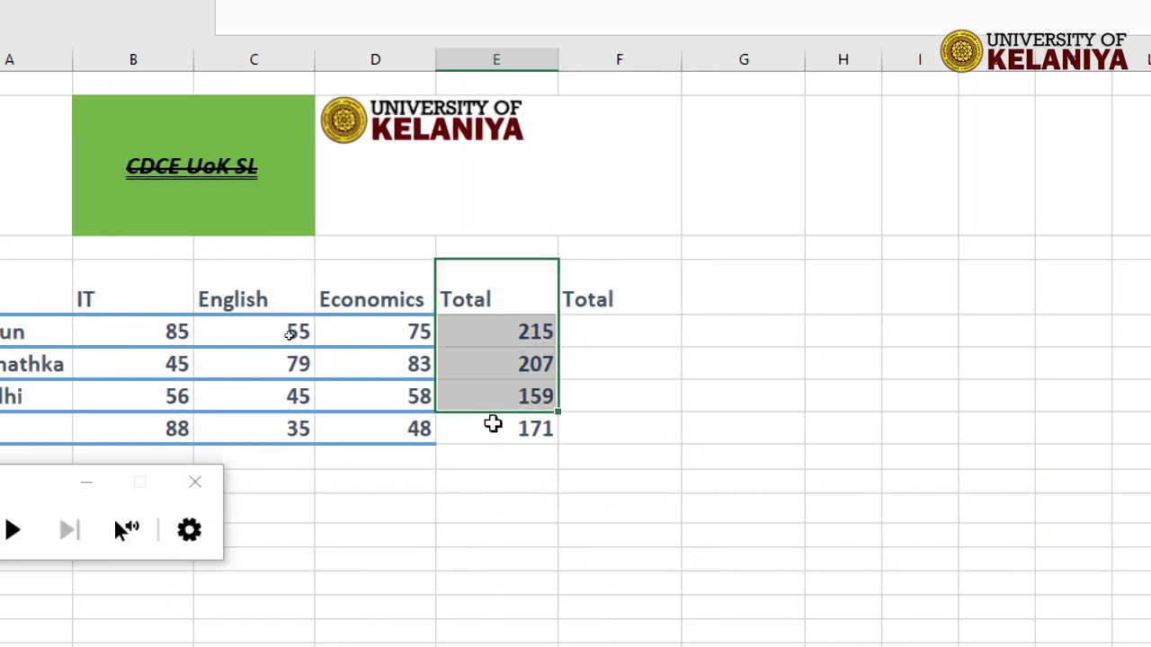
{"action": "key", "text": "ctrl+c"}
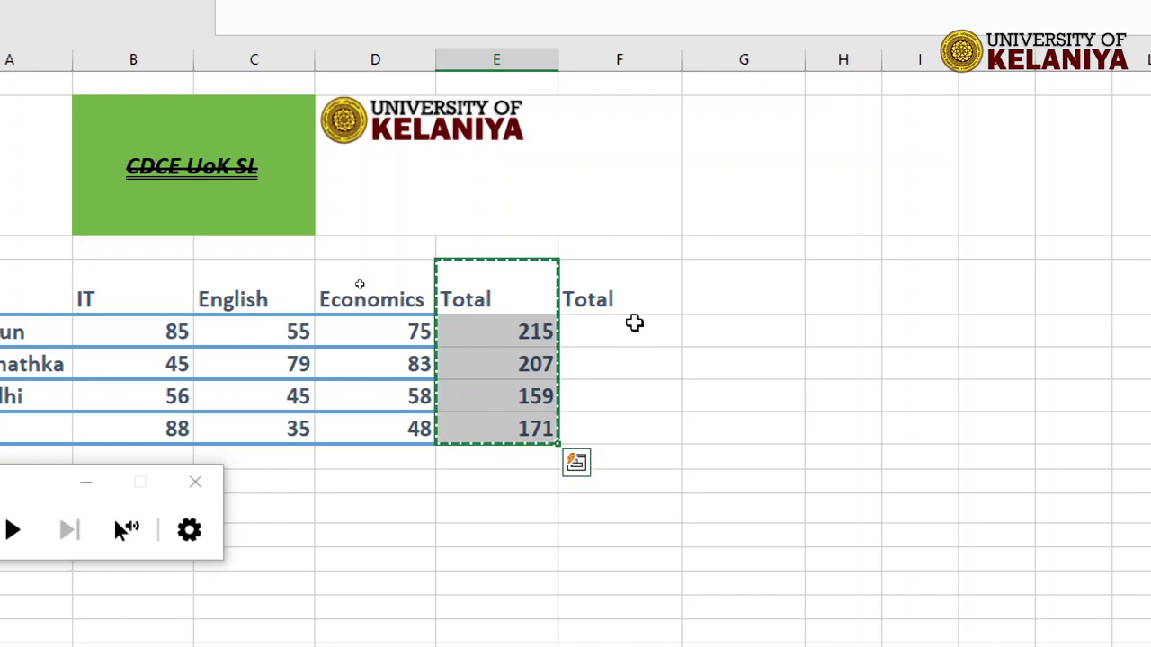
{"action": "left_click", "coordinate": [620, 288]}
{"action": "key", "text": "ctrl+v"}
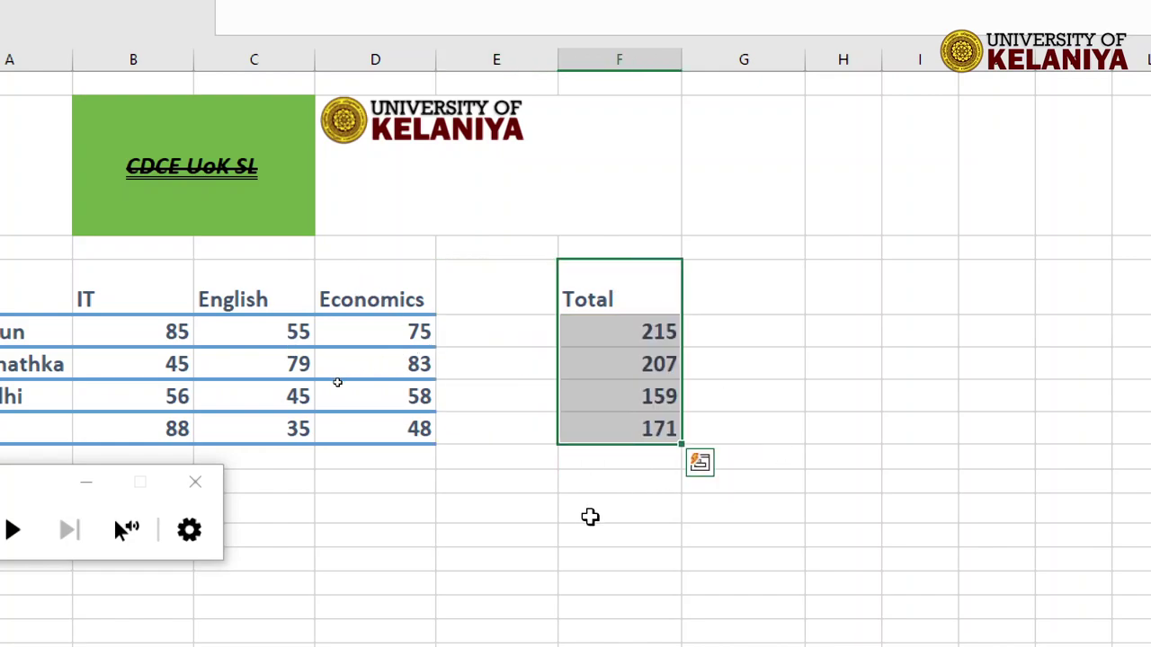
{"action": "left_click", "coordinate": [591, 516]}
Step: Put a new 'Total' heading in E4, then select E5
{"action": "left_click", "coordinate": [473, 301]}
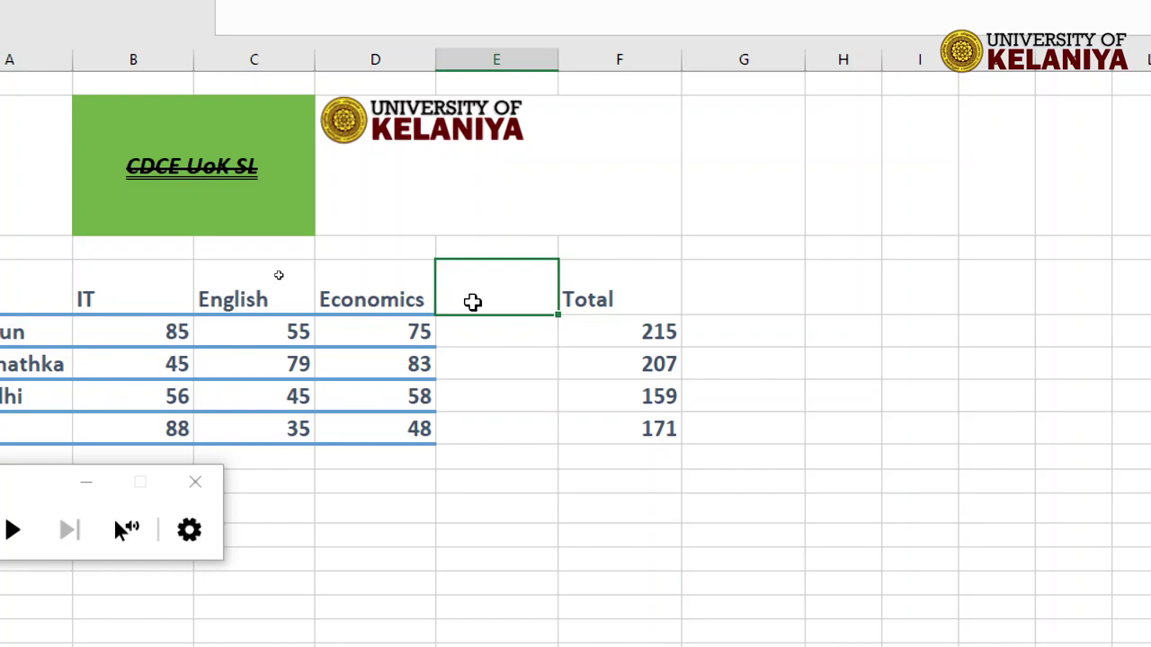
{"action": "type", "text": "Total"}
{"action": "left_click", "coordinate": [681, 320]}
{"action": "left_click", "coordinate": [511, 350]}
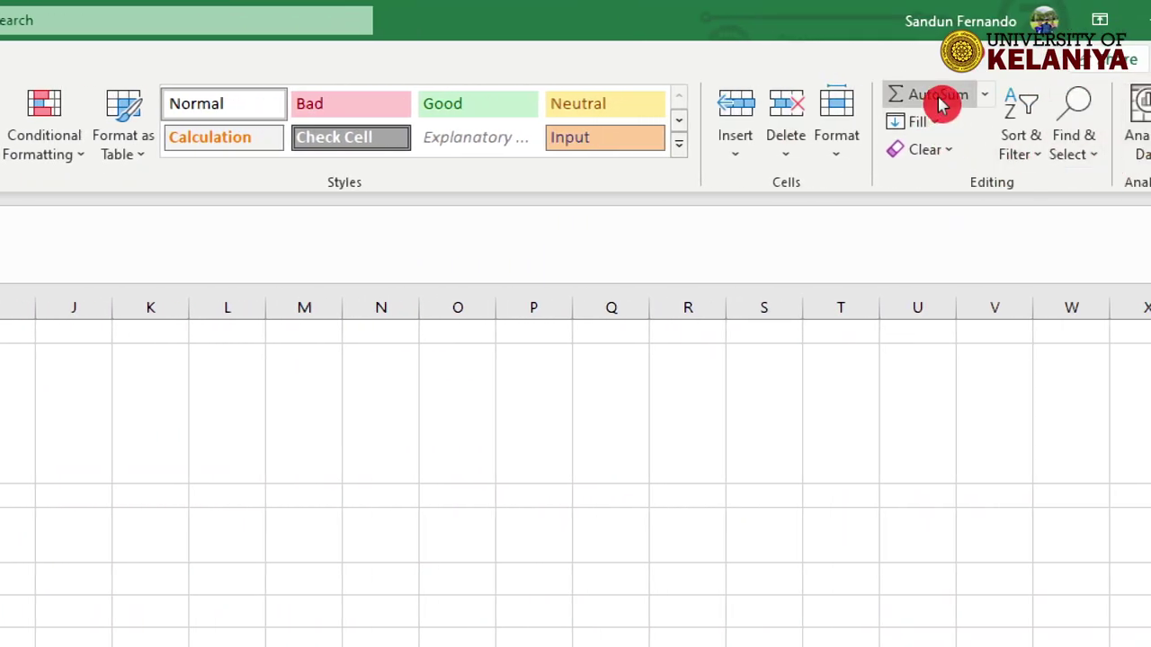
Step: AutoSum the marks in E5 and E6, giving totals 215 and 207
{"action": "left_click", "coordinate": [945, 101]}
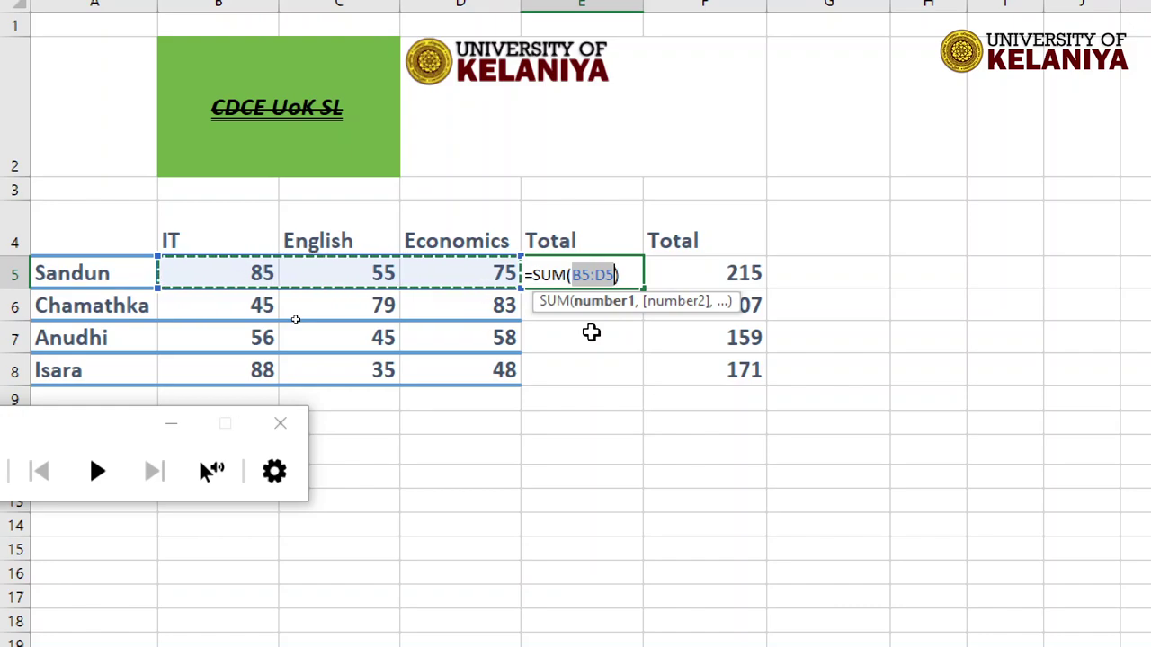
{"action": "key", "text": "Return"}
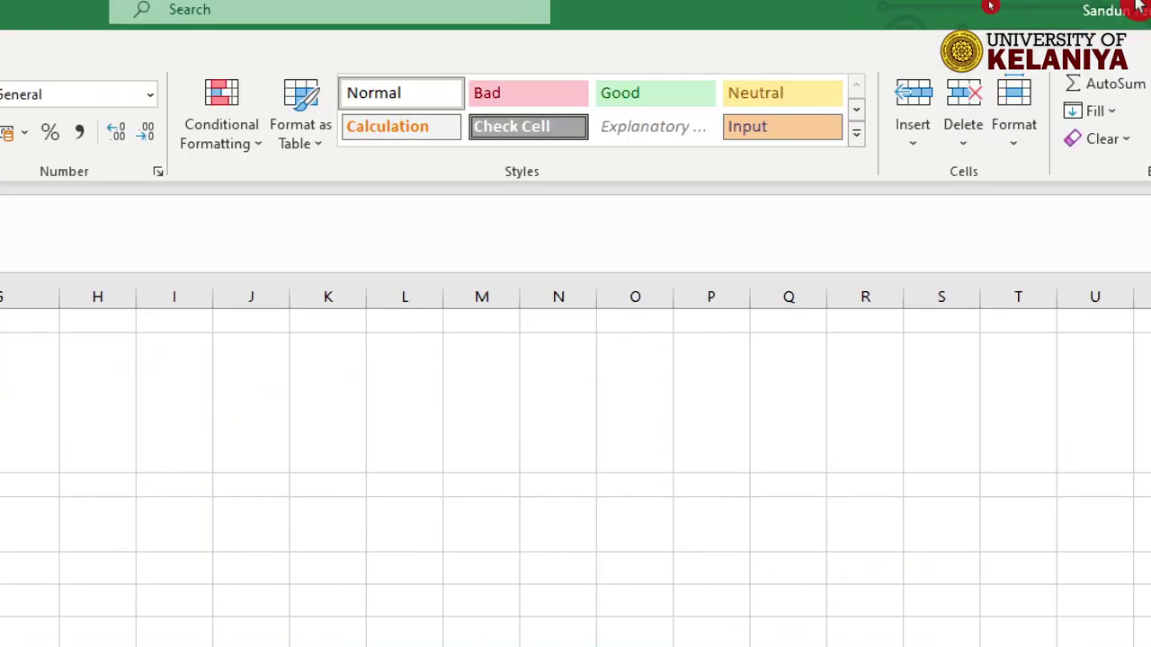
{"action": "left_click", "coordinate": [1062, 106]}
{"action": "type", "text": "=SUM(B6:D6)"}
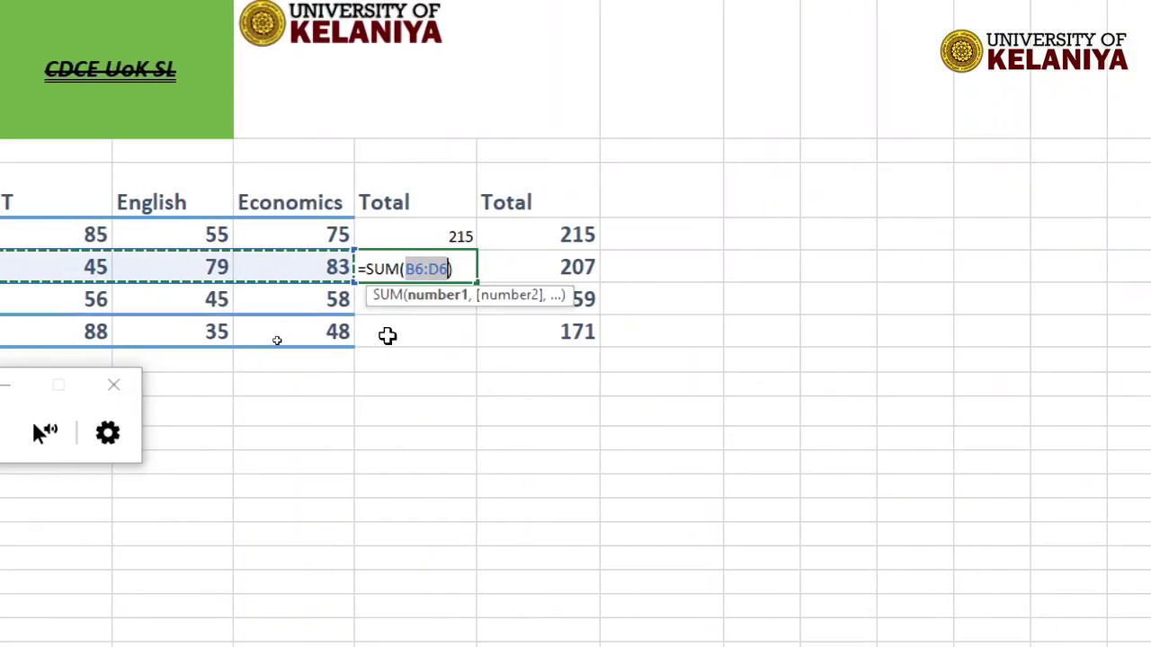
{"action": "key", "text": "Return"}
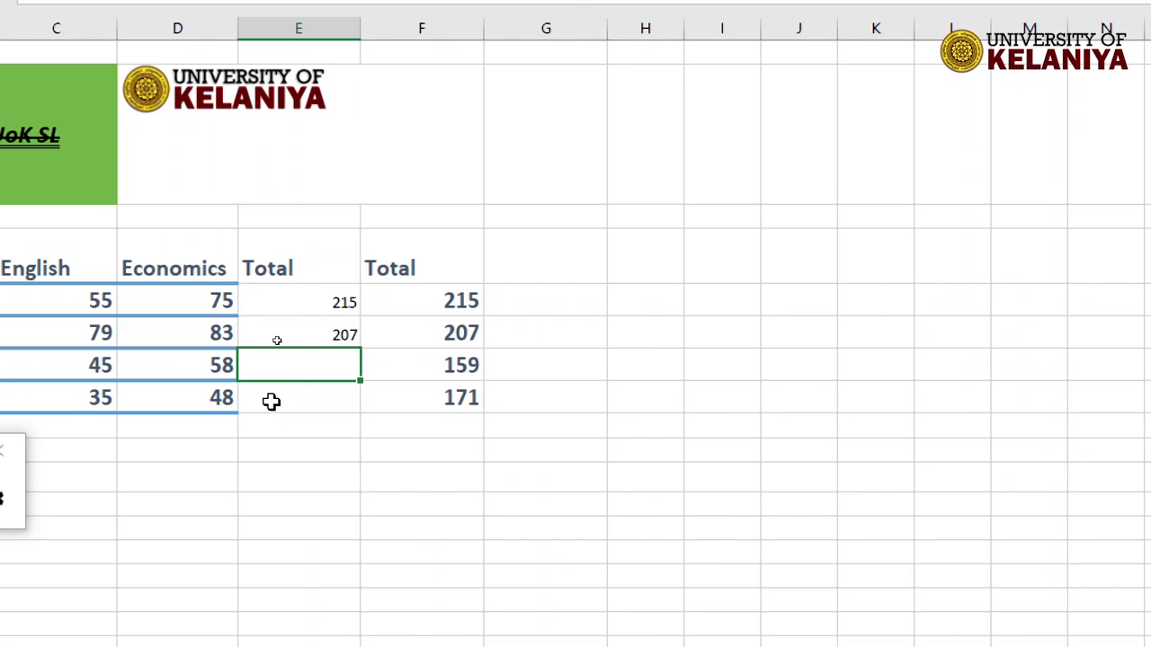
Step: Fill E6's SUM formula down through E8 for totals 159 and 171
{"action": "left_click", "coordinate": [330, 331]}
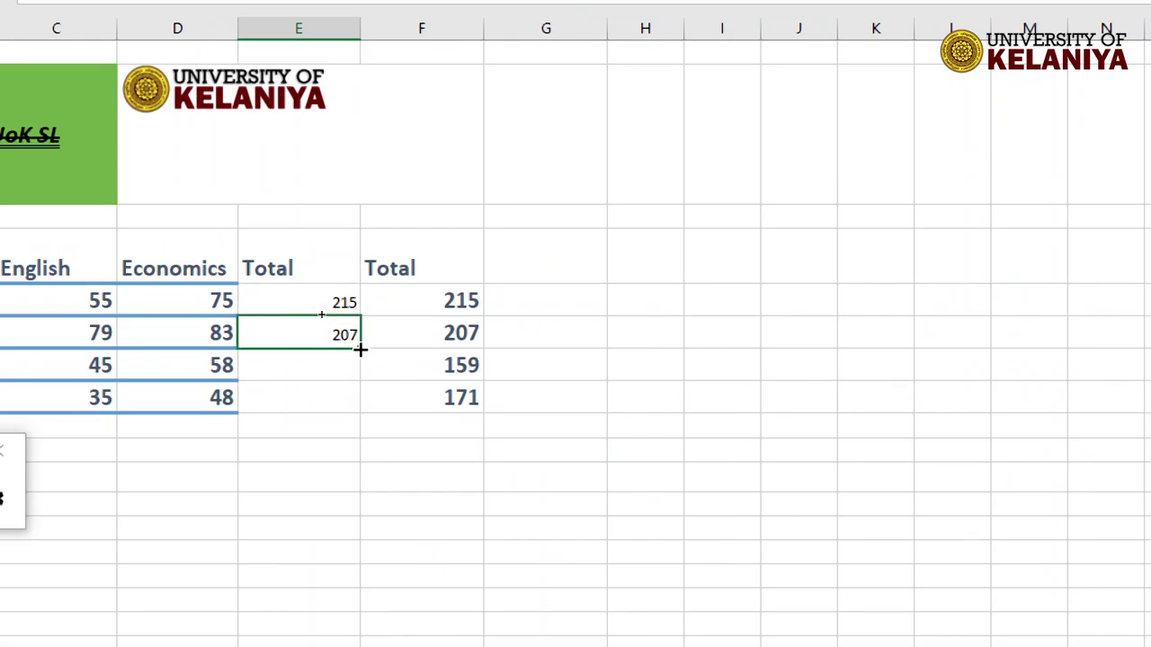
{"action": "left_click_drag", "start_coordinate": [358, 351], "coordinate": [359, 416]}
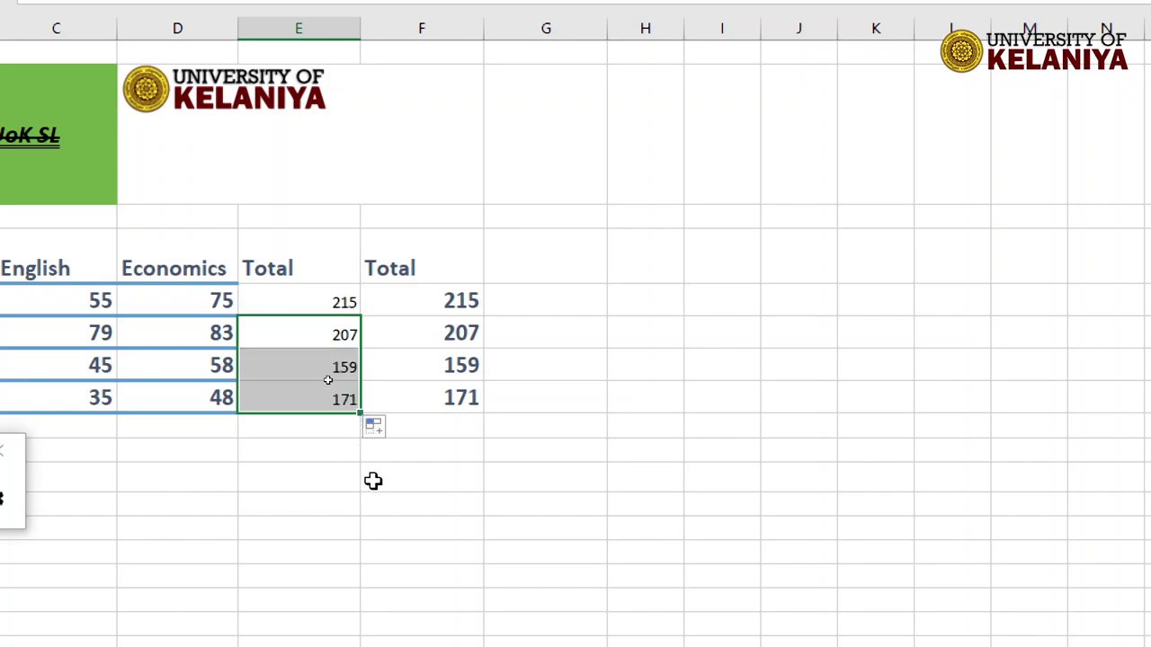
{"action": "left_click", "coordinate": [422, 398]}
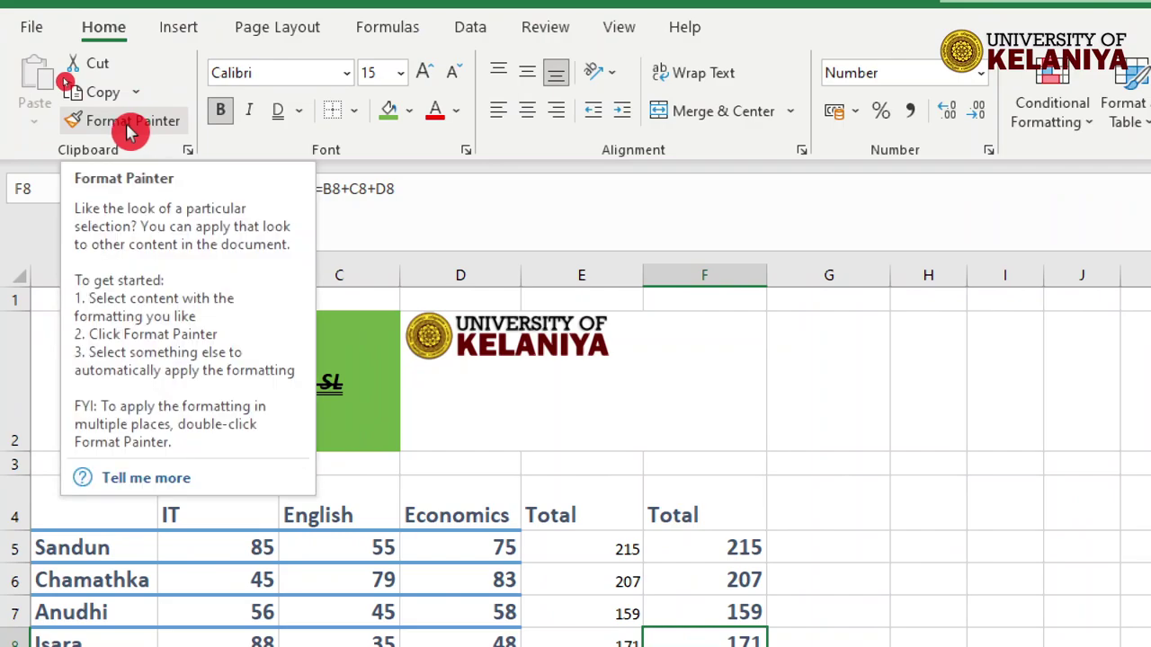
Step: Copy the column F totals' bold formatting onto E5:E8 with Format Painter
{"action": "left_click", "coordinate": [130, 126]}
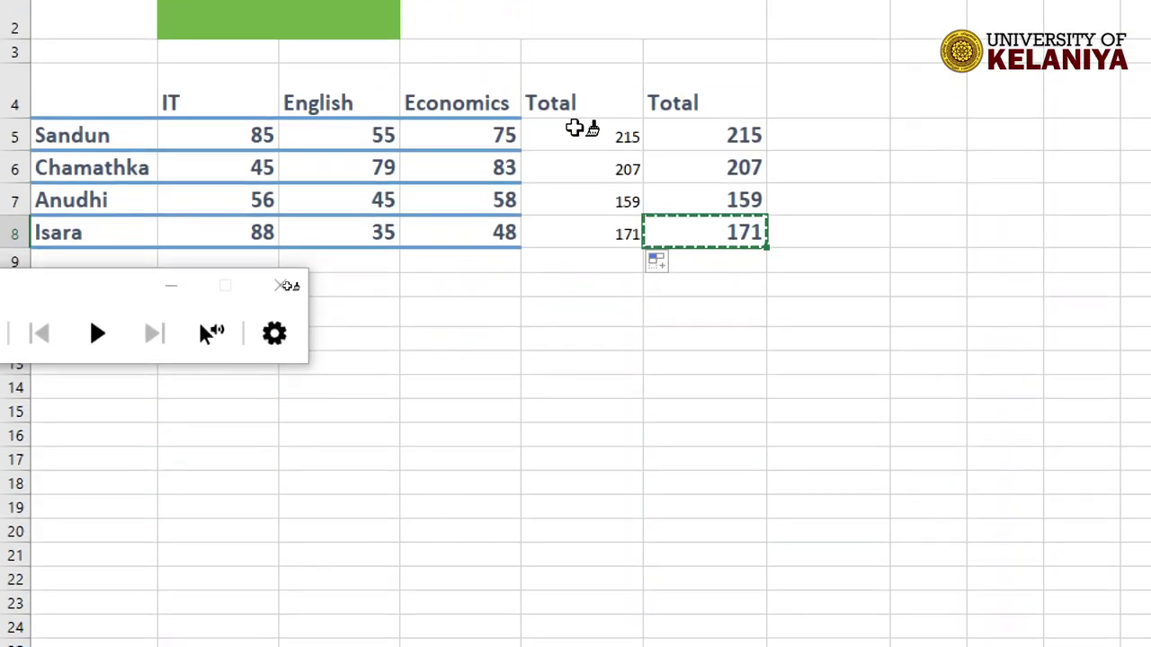
{"action": "left_click_drag", "start_coordinate": [574, 128], "coordinate": [566, 232]}
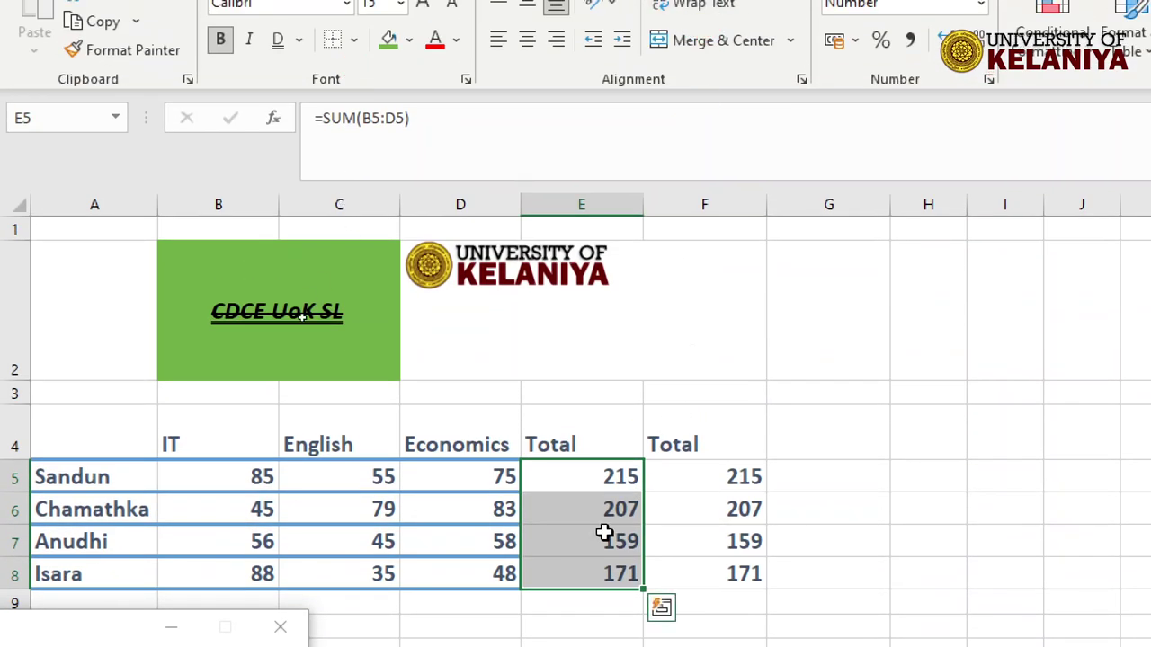
{"action": "left_click", "coordinate": [596, 482]}
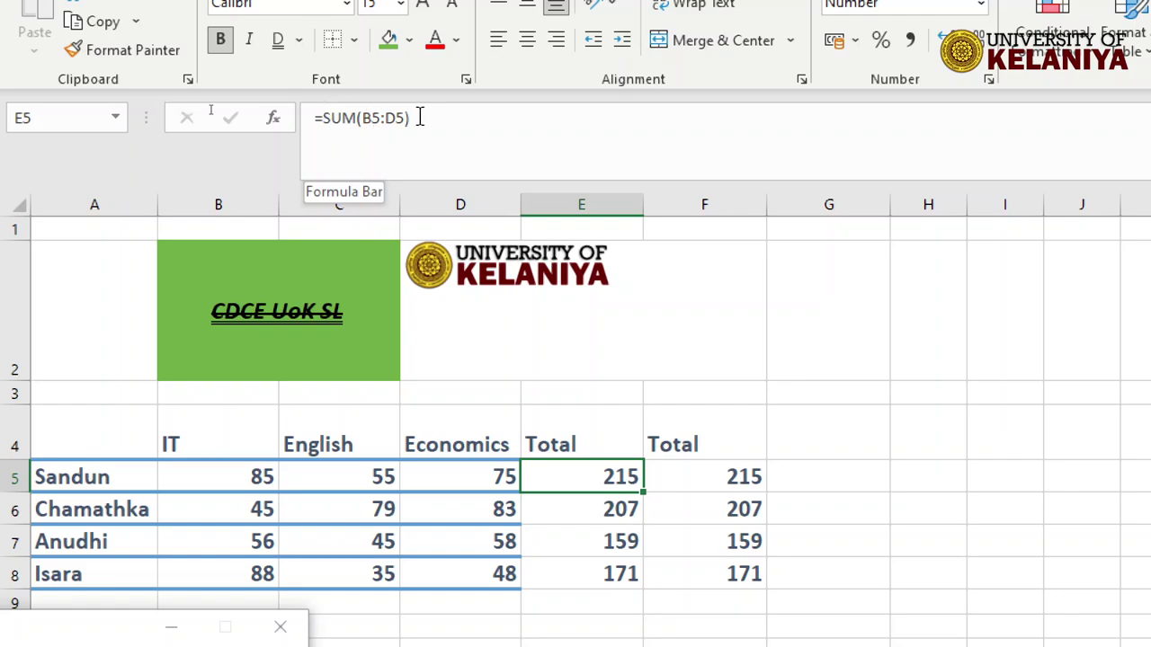
Step: Inspect E5's SUM formula and F5's =B5+C5+D5 formula, leaving both unchanged
{"action": "left_click_drag", "start_coordinate": [412, 117], "coordinate": [317, 117]}
{"action": "left_click", "coordinate": [272, 126]}
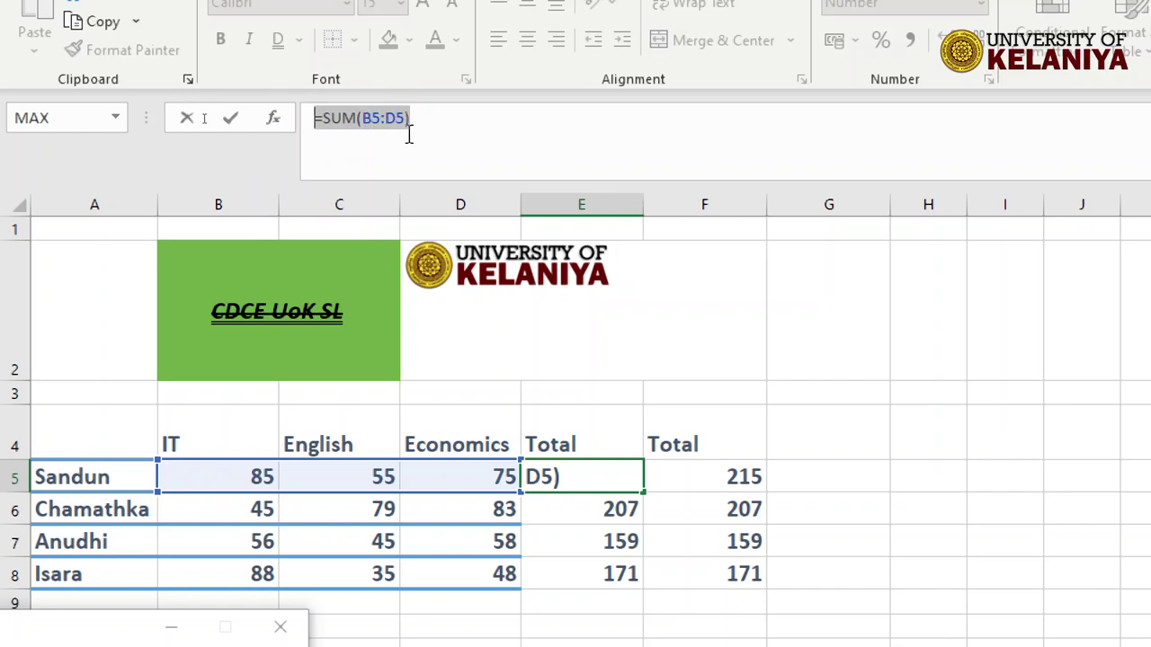
{"action": "left_click", "coordinate": [709, 478]}
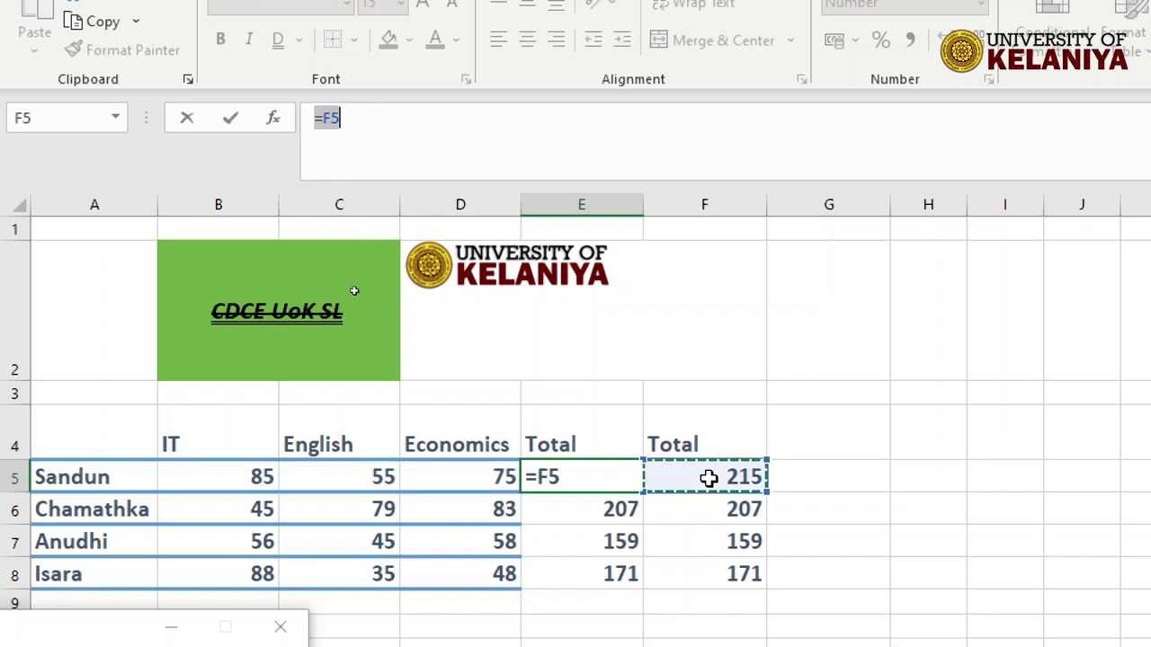
{"action": "key", "text": "Escape"}
{"action": "left_click", "coordinate": [709, 478]}
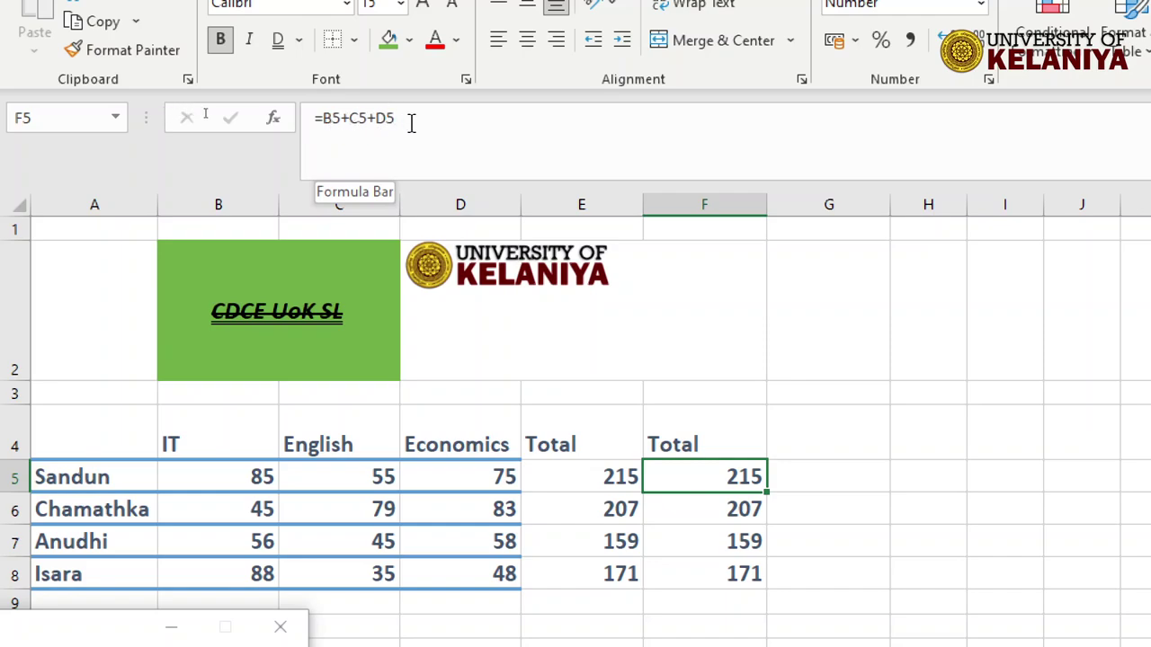
{"action": "left_click", "coordinate": [599, 440]}
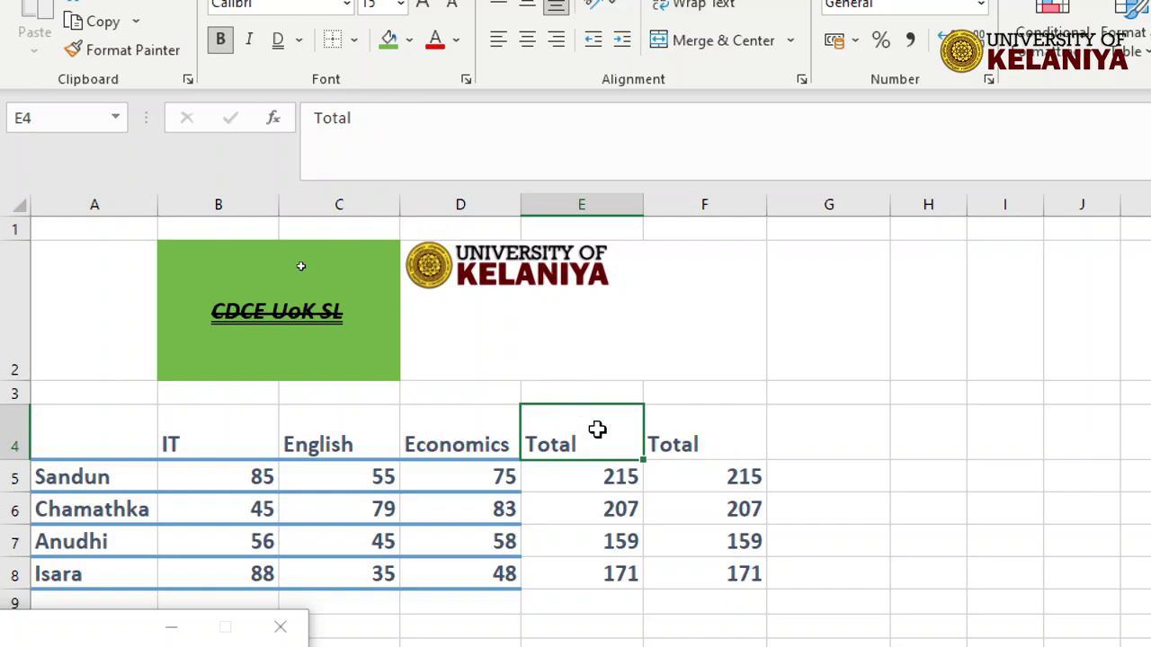
Step: Copy both Total columns E4:F8 and paste them into G4:H8
{"action": "left_click_drag", "start_coordinate": [597, 430], "coordinate": [710, 577]}
{"action": "key", "text": "ctrl+c"}
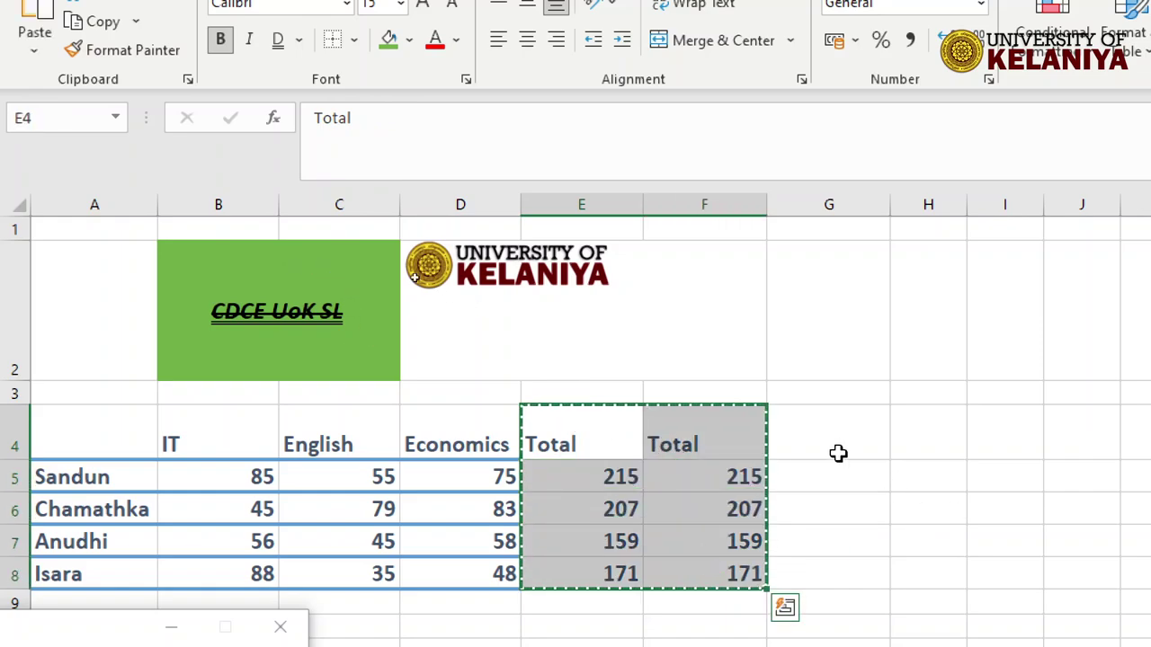
{"action": "left_click", "coordinate": [838, 453]}
{"action": "key", "text": "ctrl+v"}
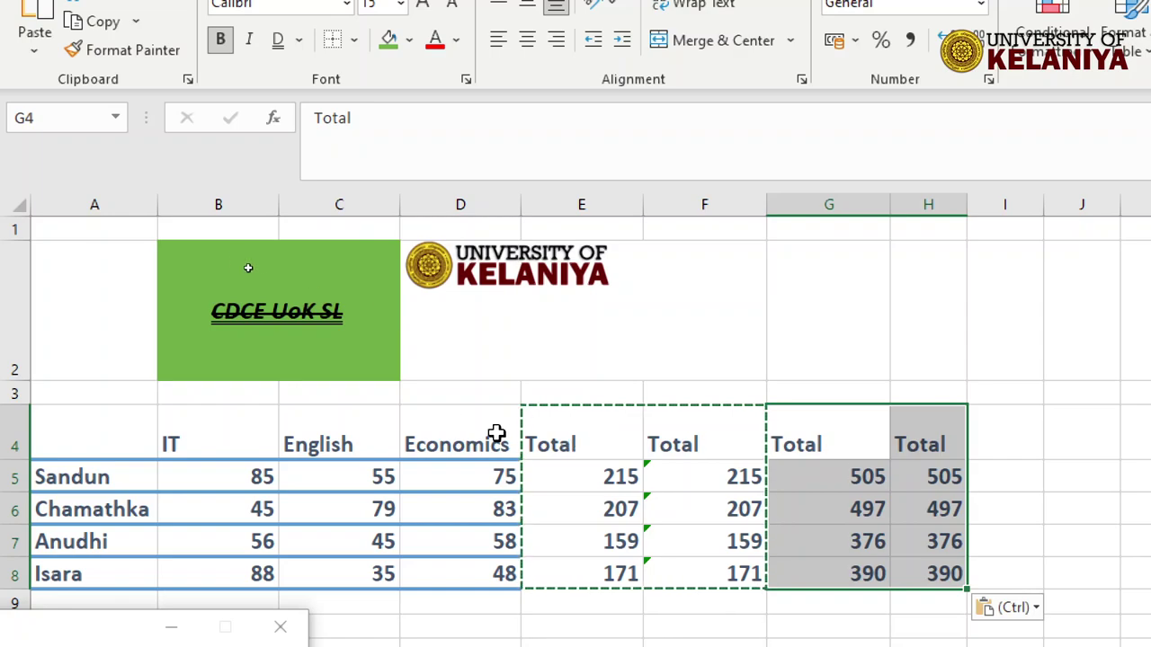
Step: Clear the original Total columns E4:F8 and check G5's shifted SUM formula
{"action": "mouse_move", "coordinate": [630, 452]}
{"action": "left_mouse_down"}
{"action": "mouse_move", "coordinate": [665, 442]}
{"action": "mouse_move", "coordinate": [704, 574]}
{"action": "left_mouse_up"}
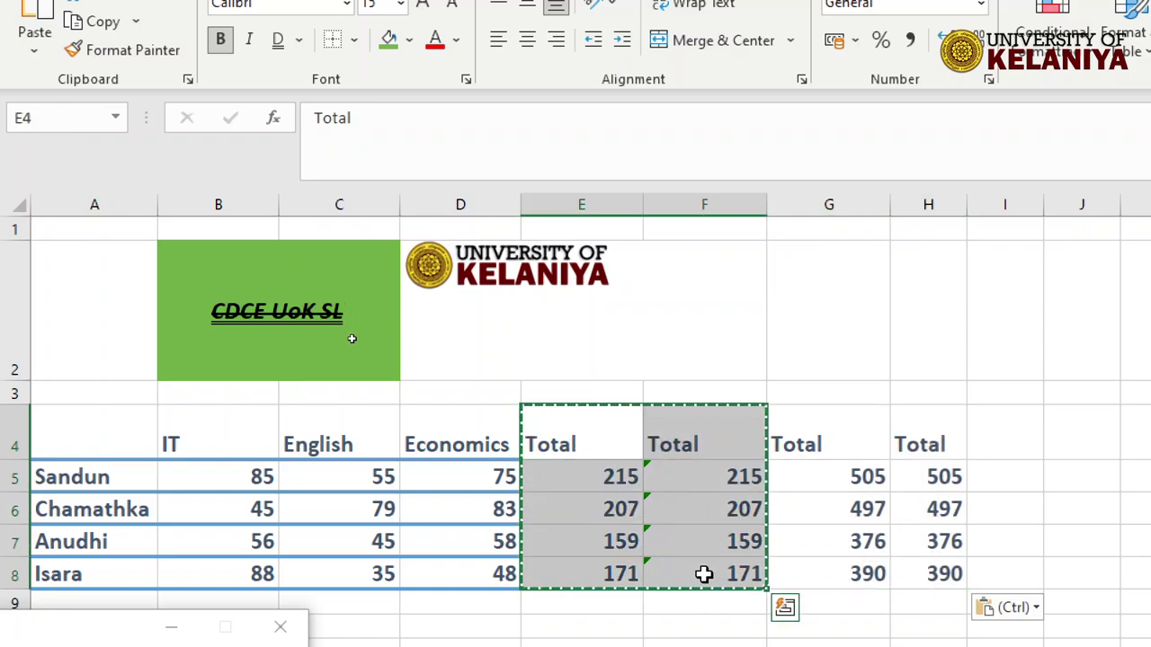
{"action": "key", "text": "Delete"}
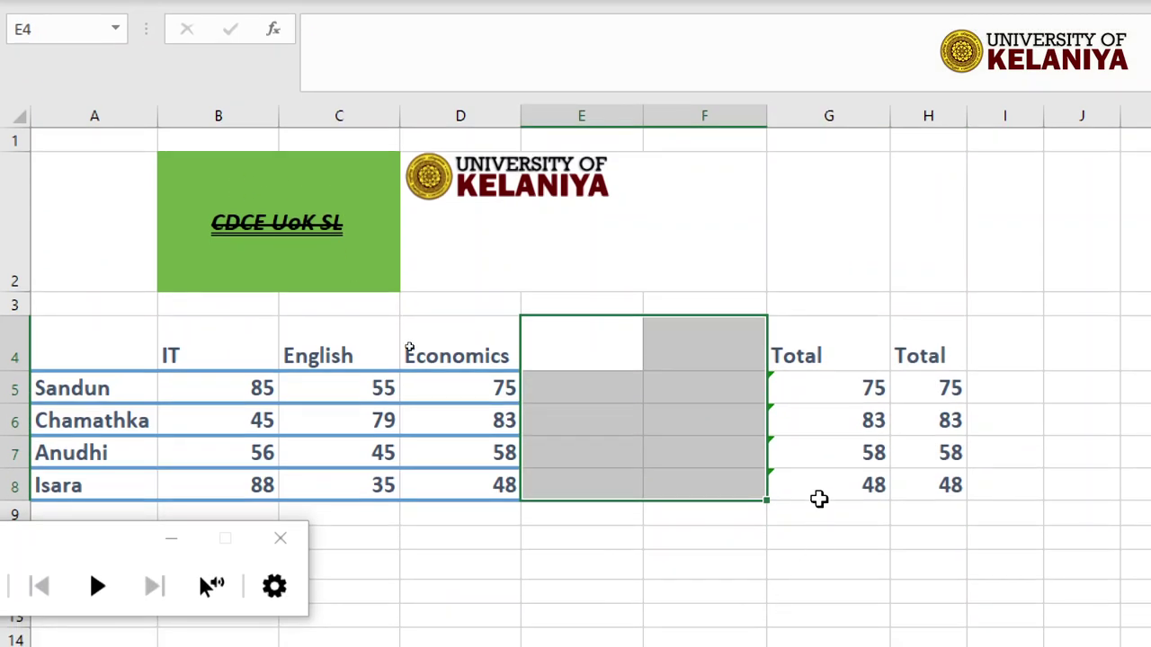
{"action": "left_click", "coordinate": [820, 537]}
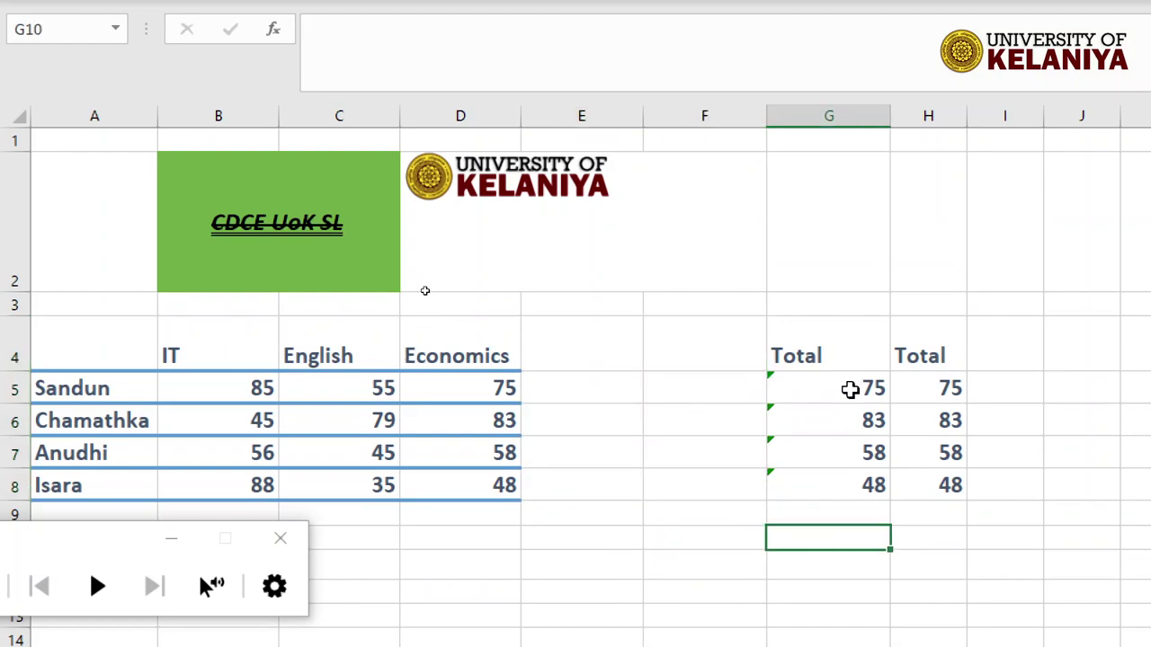
{"action": "left_click", "coordinate": [839, 389]}
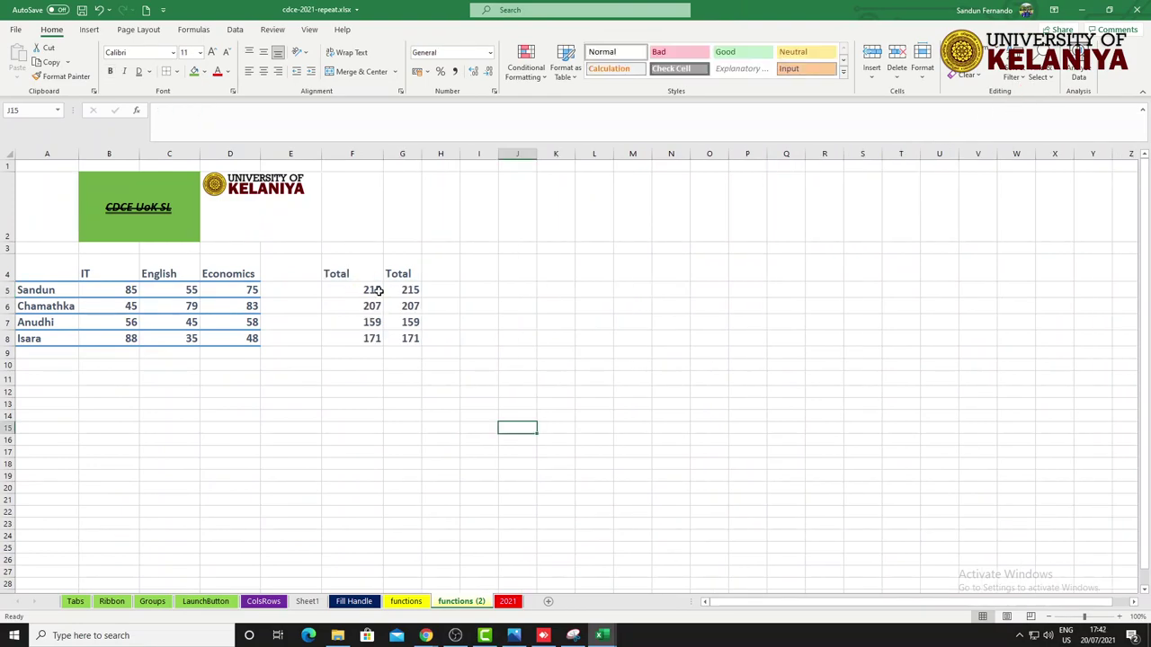
{"action": "left_click", "coordinate": [289, 263]}
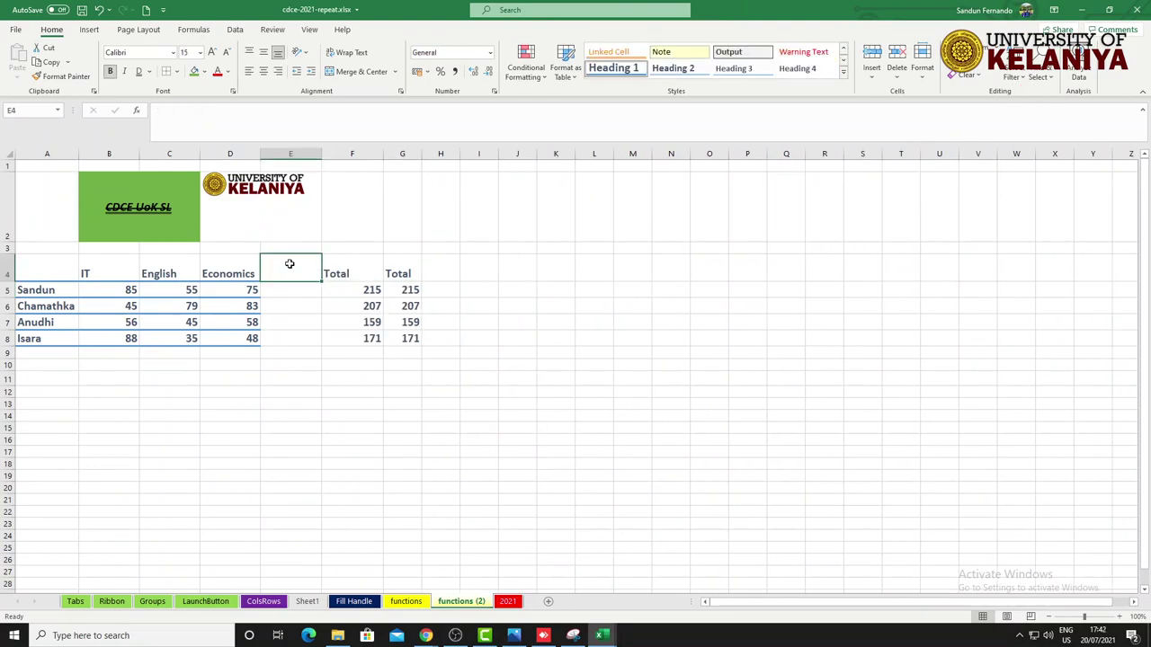
{"action": "left_click", "coordinate": [338, 265]}
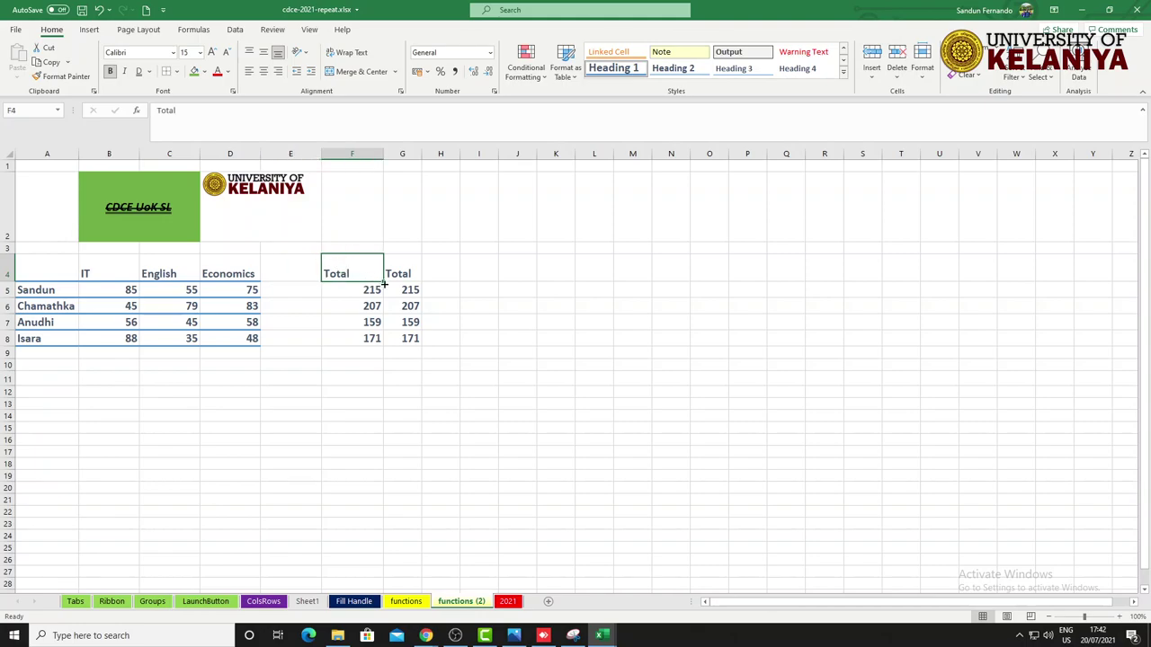
{"action": "left_click_drag", "start_coordinate": [384, 281], "coordinate": [283, 289]}
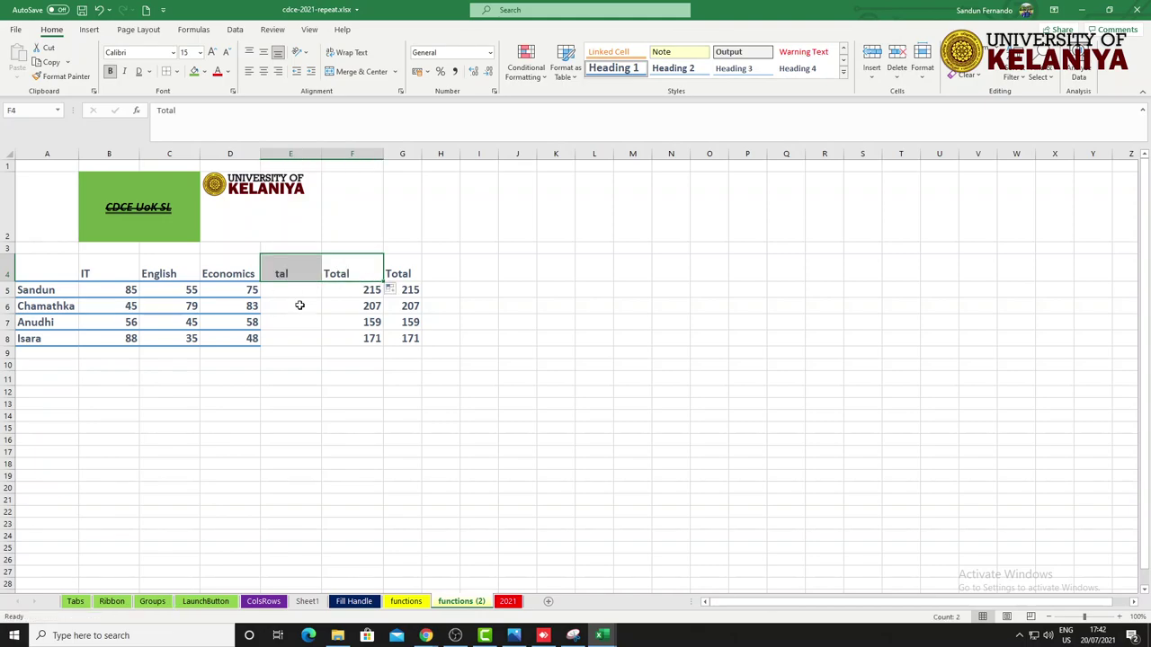
{"action": "left_click", "coordinate": [297, 291]}
{"action": "left_click", "coordinate": [351, 292]}
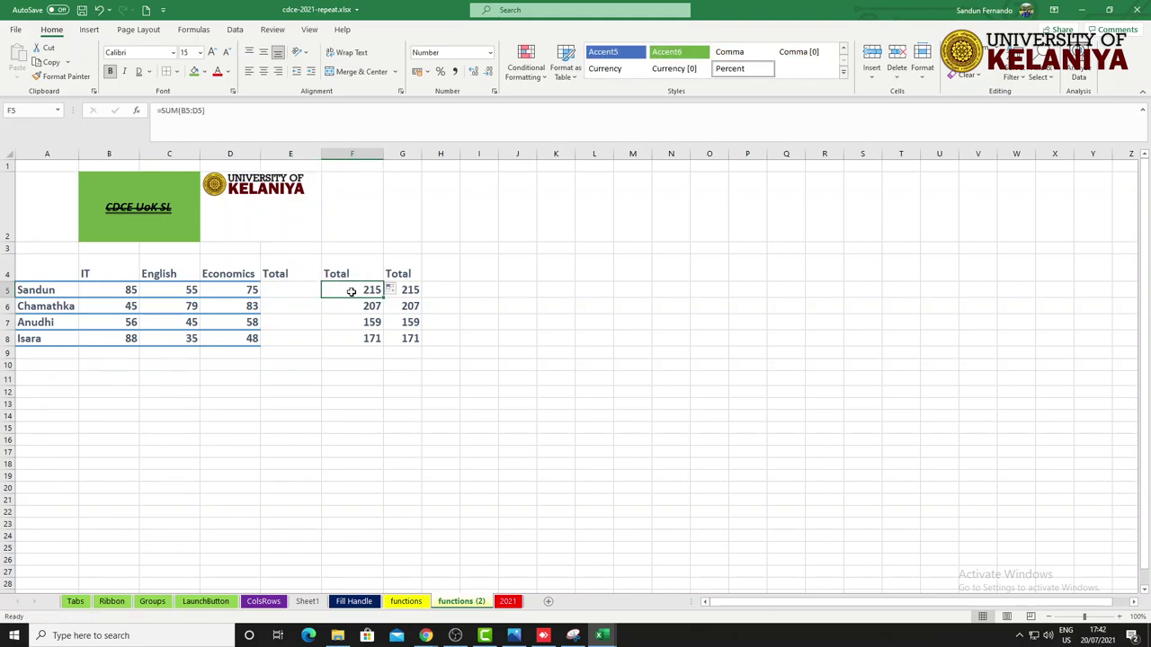
{"action": "triple_click", "coordinate": [226, 126]}
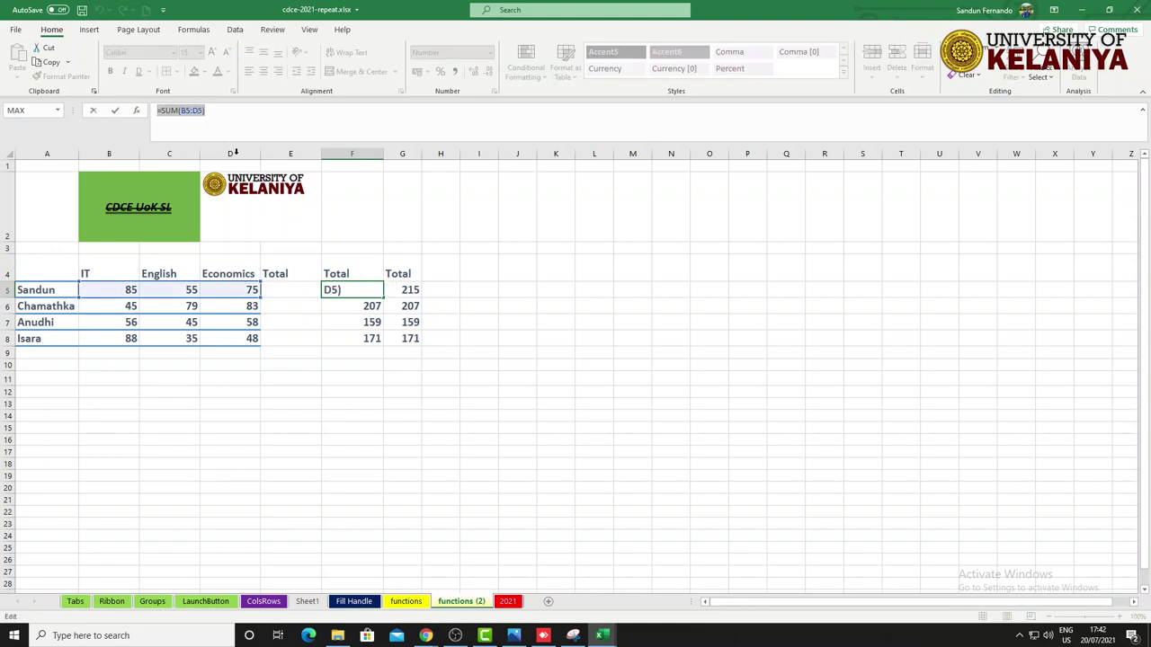
{"action": "type", "text": "="}
{"action": "left_click", "coordinate": [403, 286]}
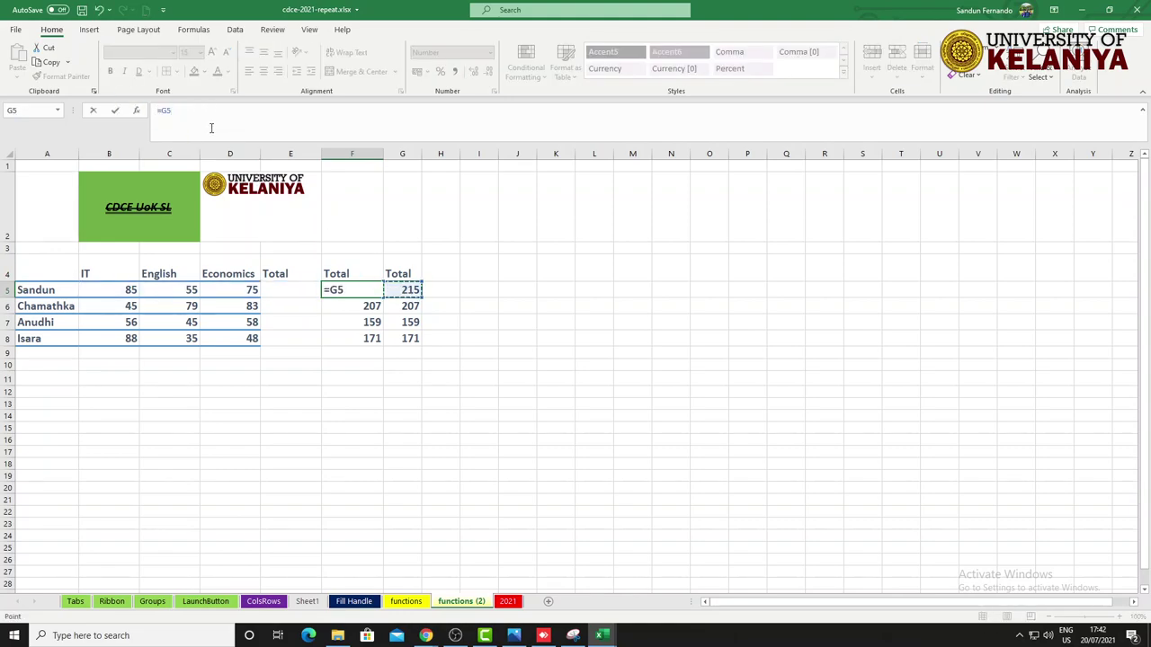
{"action": "key", "text": "ctrl+Return"}
{"action": "left_click", "coordinate": [404, 290]}
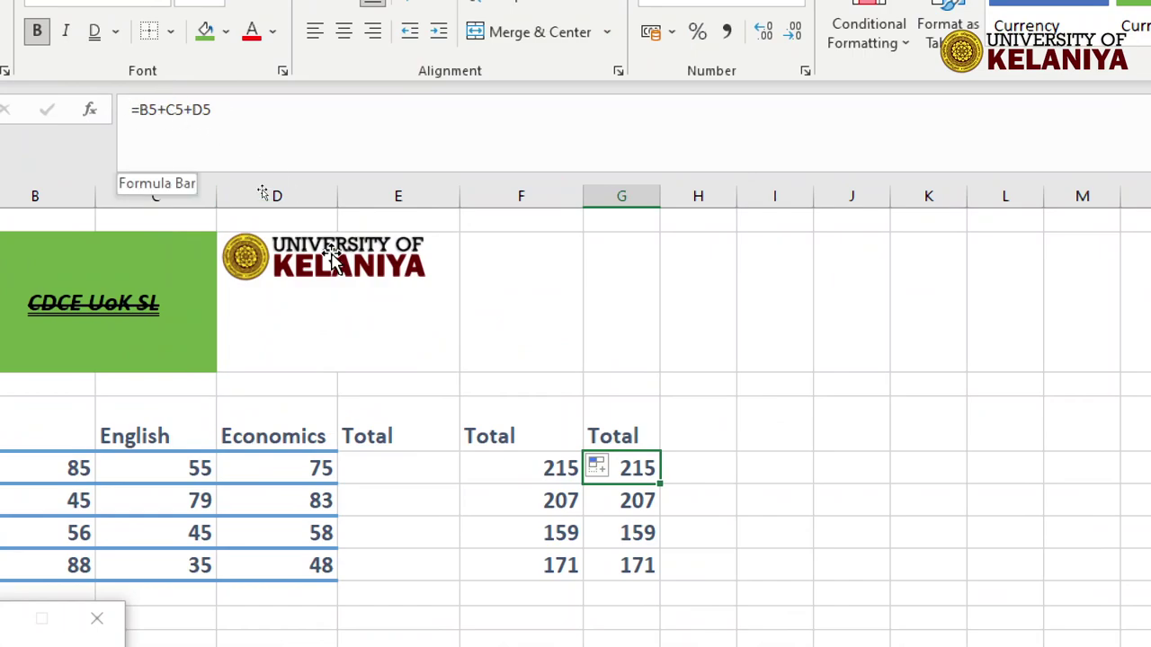
{"action": "left_click", "coordinate": [533, 456]}
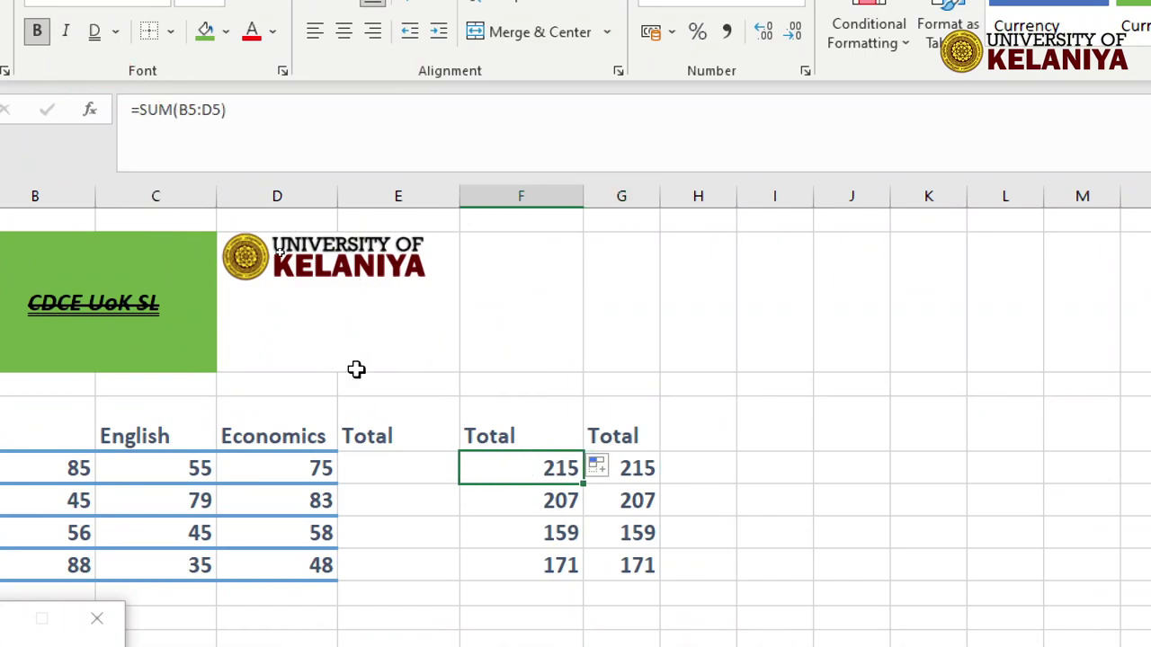
{"action": "left_click", "coordinate": [386, 468]}
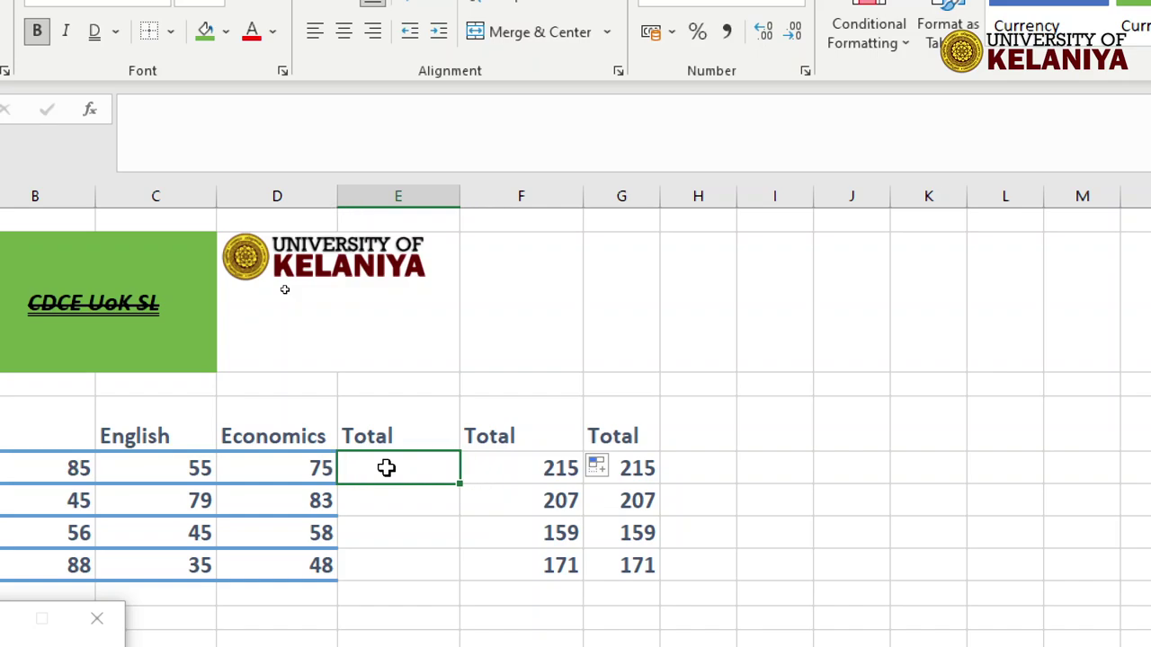
Step: Enter =SUM(B5+C5+D5) in E5 and fill it down to E8 for 215, 207, 159, 171
{"action": "type", "text": "="}
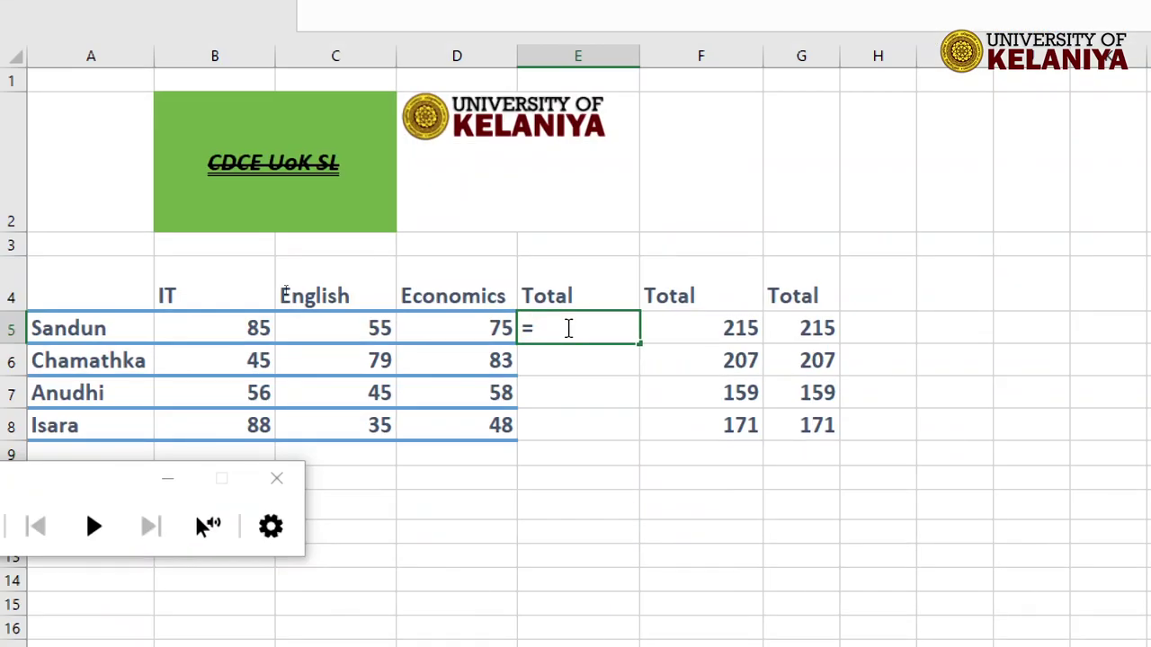
{"action": "type", "text": "su"}
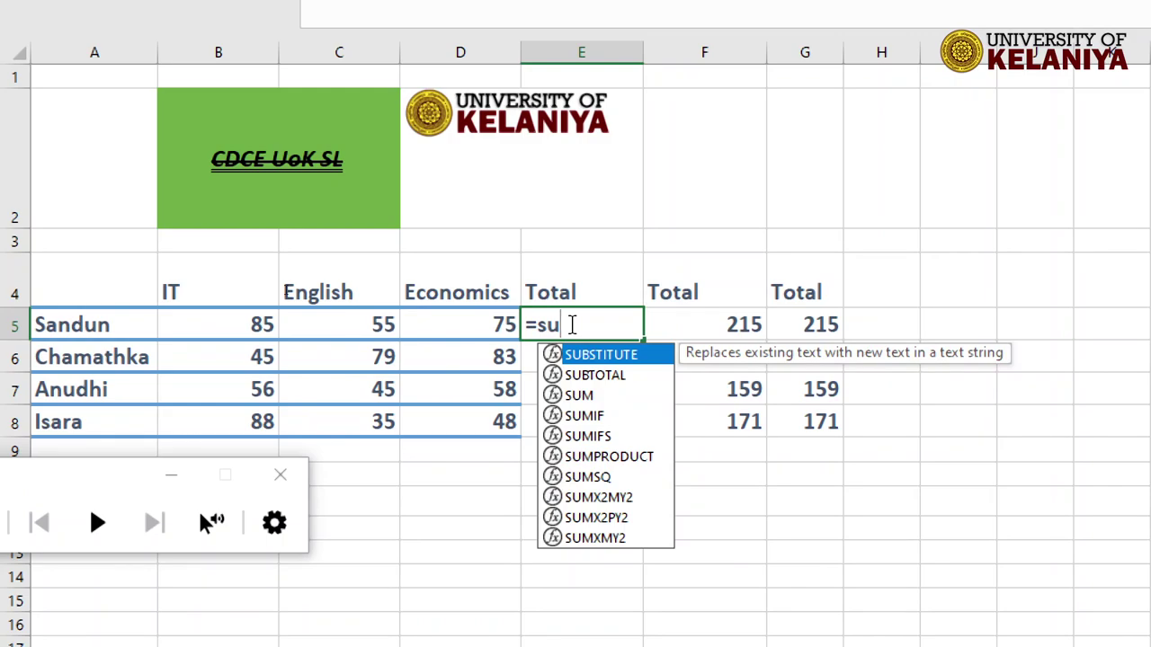
{"action": "type", "text": "m"}
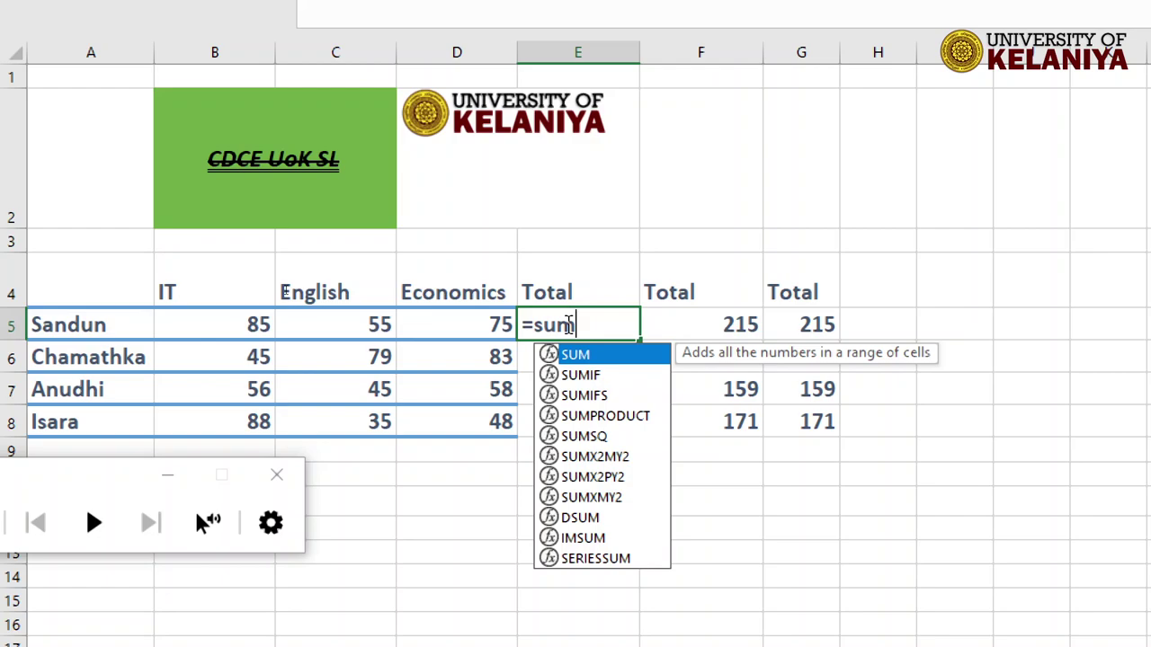
{"action": "key", "text": "Tab"}
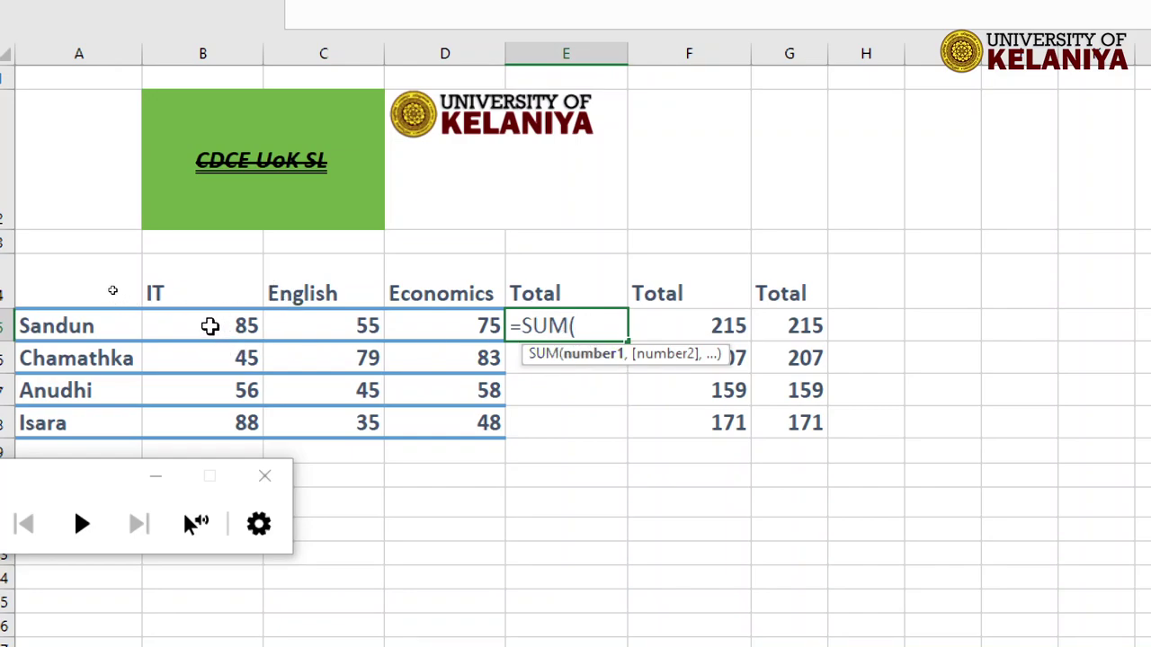
{"action": "left_click", "coordinate": [209, 327]}
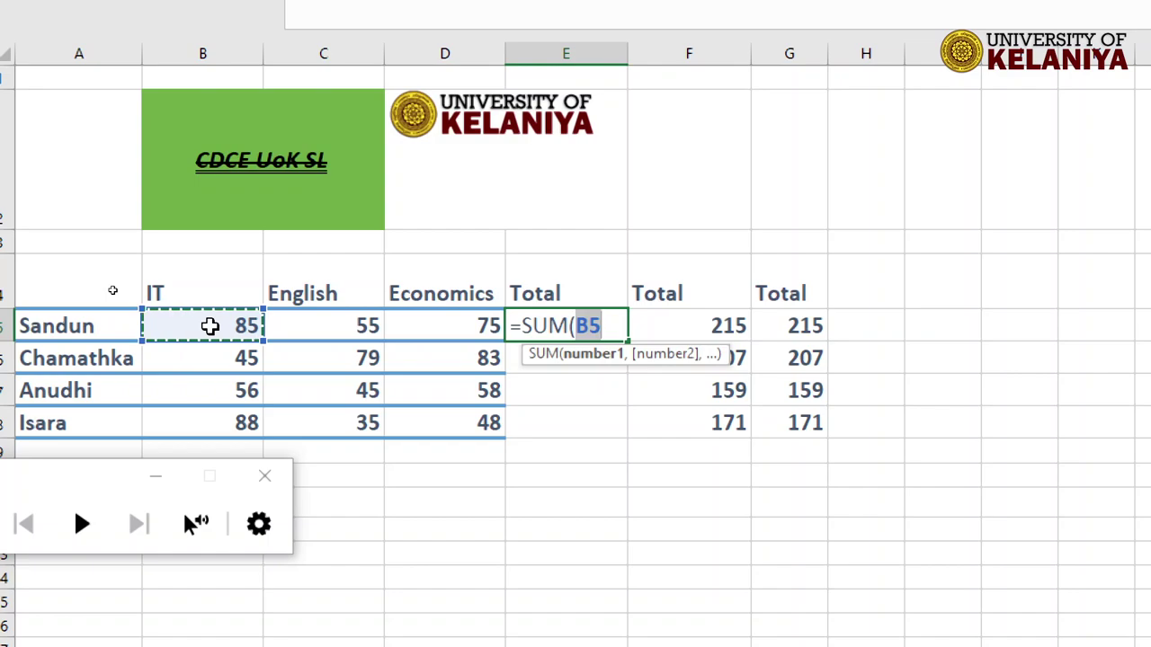
{"action": "type", "text": "+"}
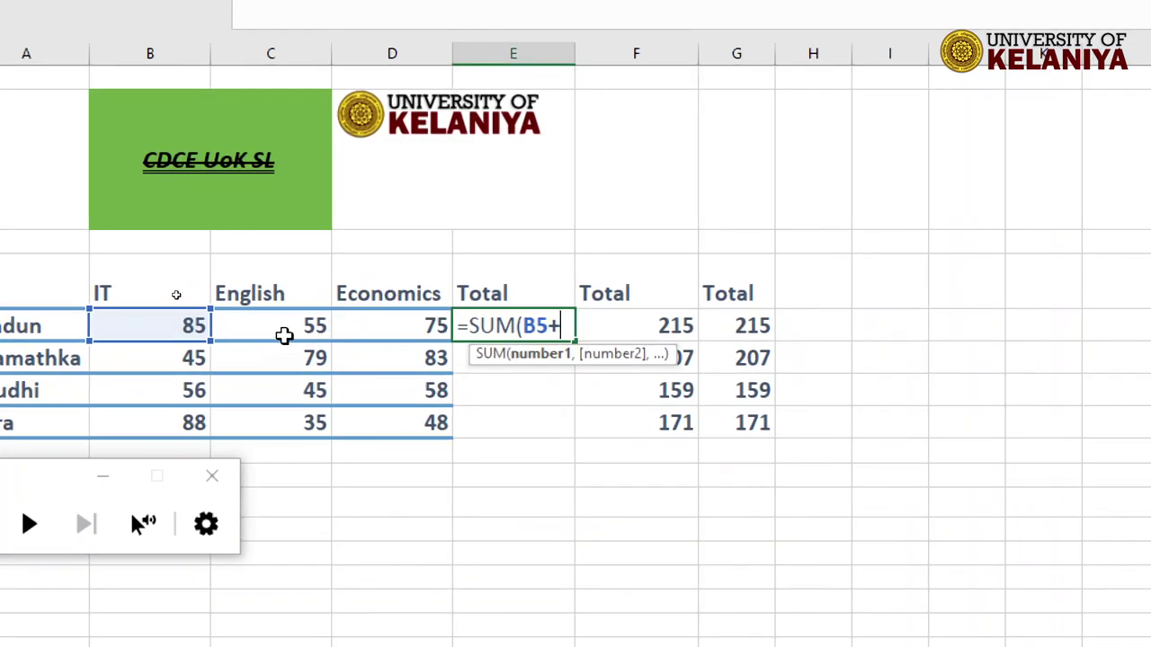
{"action": "left_click", "coordinate": [285, 325]}
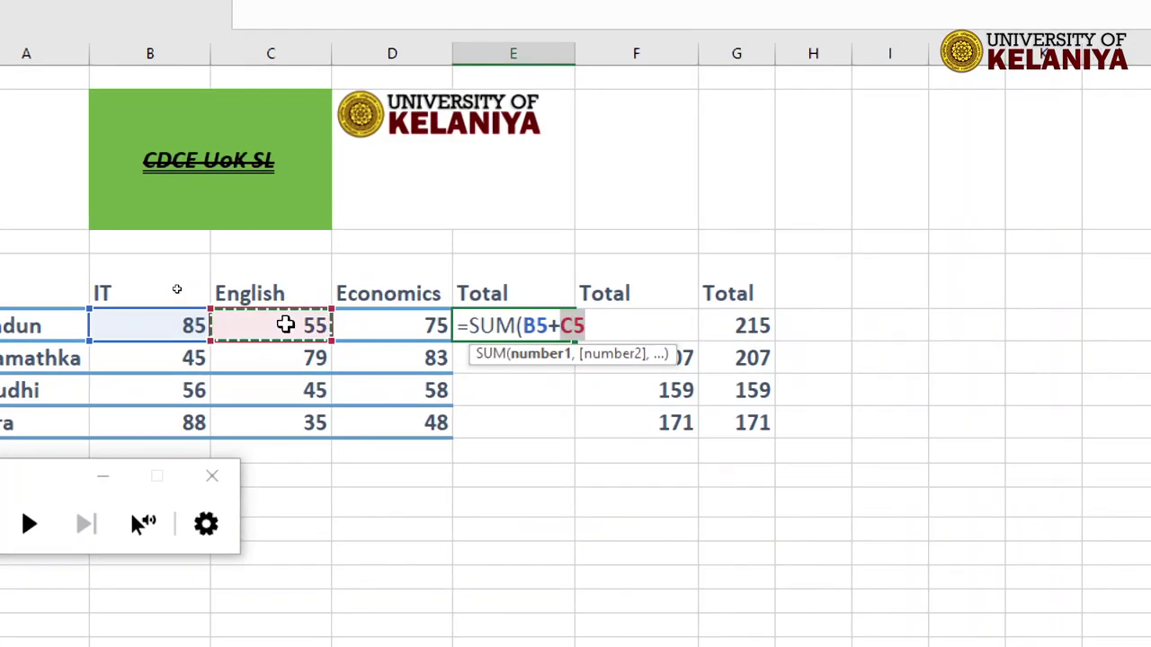
{"action": "type", "text": "+"}
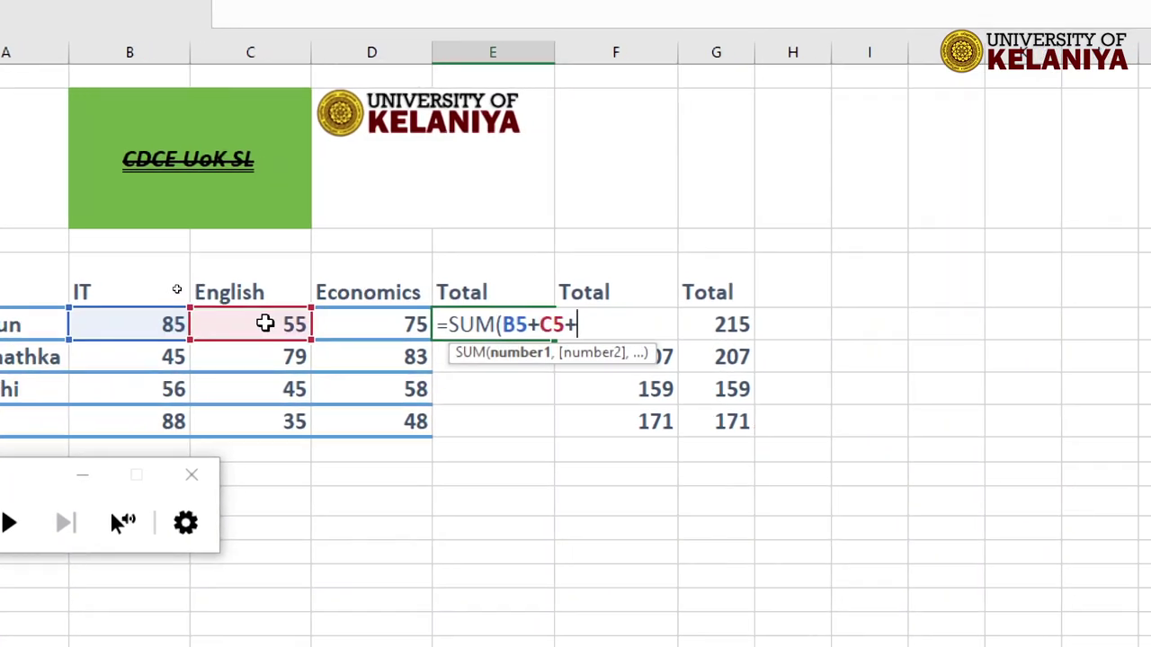
{"action": "left_click", "coordinate": [411, 325]}
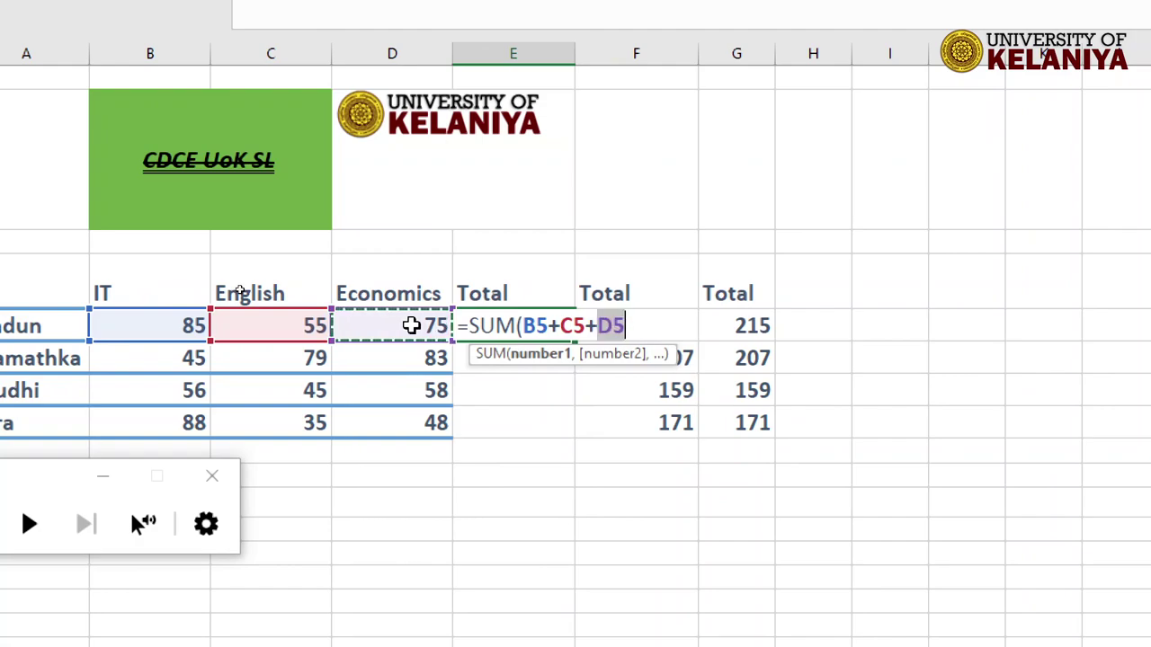
{"action": "type", "text": ")"}
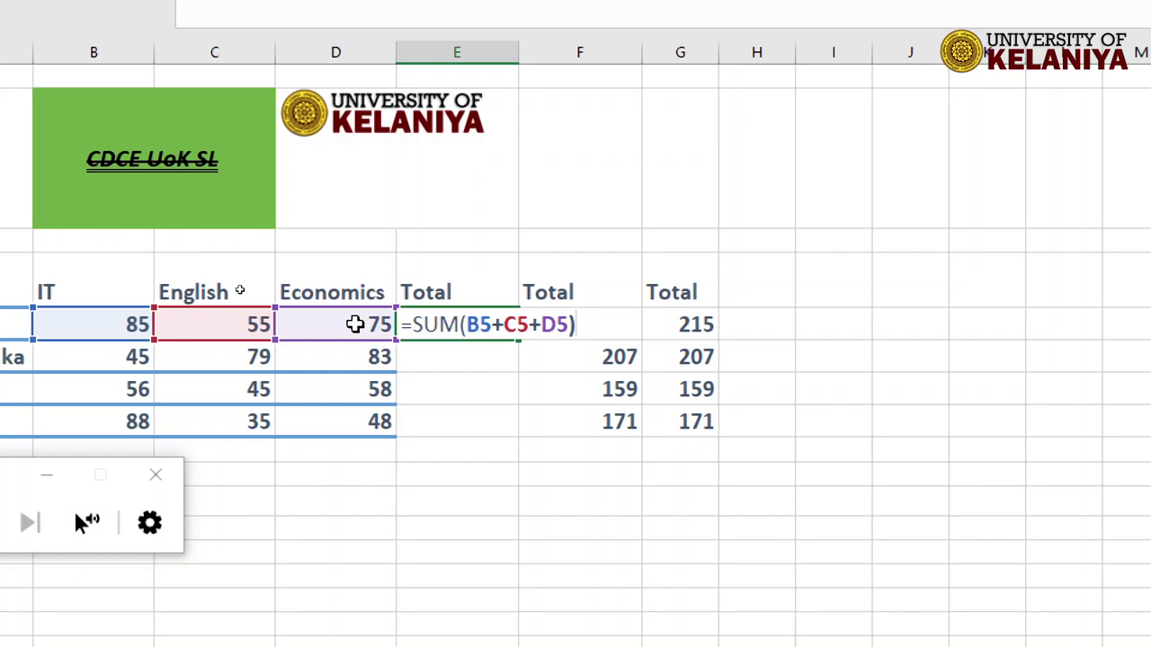
{"action": "key", "text": "Return"}
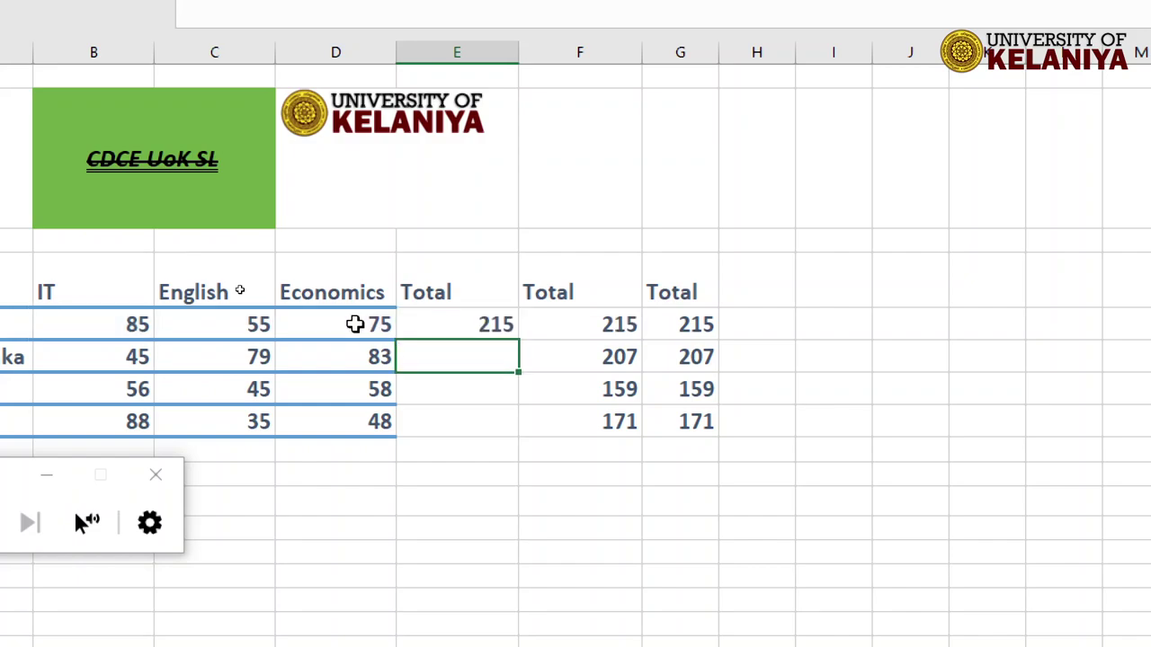
{"action": "left_click", "coordinate": [463, 324]}
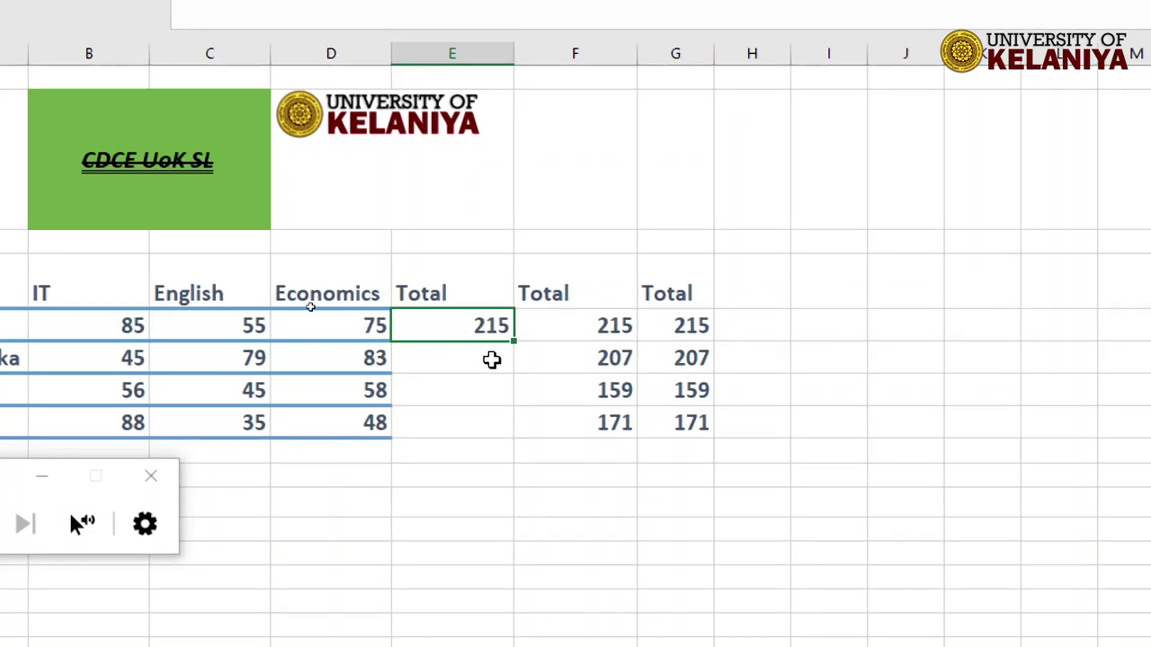
{"action": "left_click_drag", "start_coordinate": [510, 337], "coordinate": [516, 435]}
{"action": "left_click", "coordinate": [596, 363]}
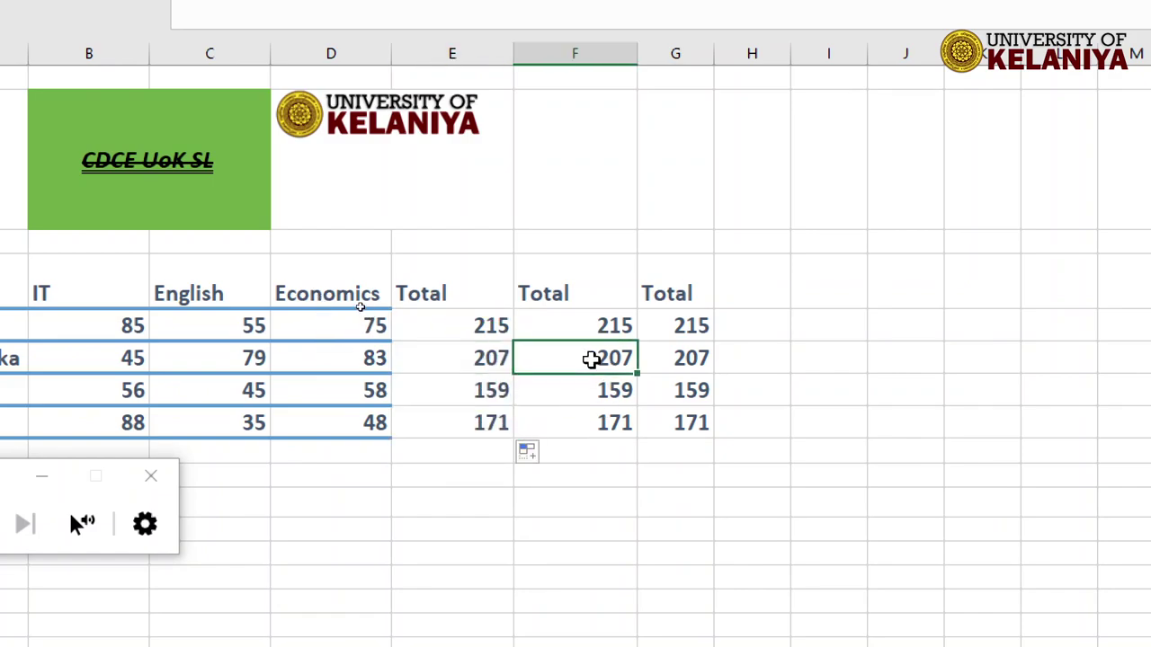
{"action": "left_click", "coordinate": [477, 323]}
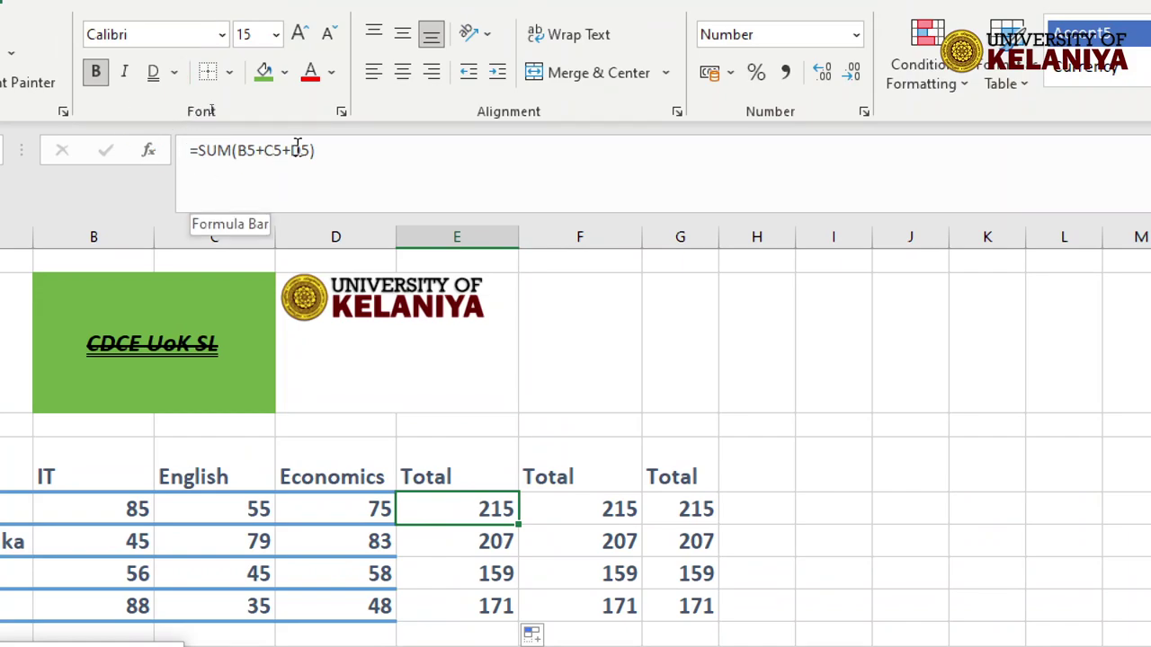
{"action": "left_click", "coordinate": [601, 509]}
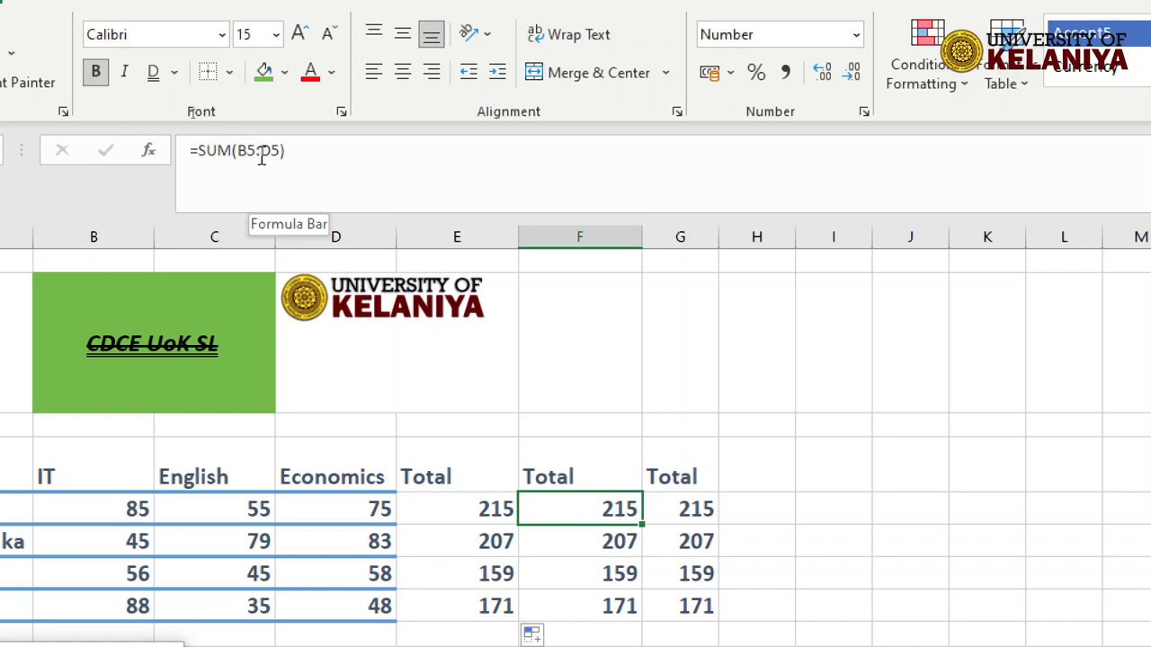
{"action": "mouse_move", "coordinate": [257, 151]}
{"action": "left_mouse_down"}
{"action": "mouse_move", "coordinate": [239, 151]}
{"action": "mouse_move", "coordinate": [281, 151]}
{"action": "left_mouse_up"}
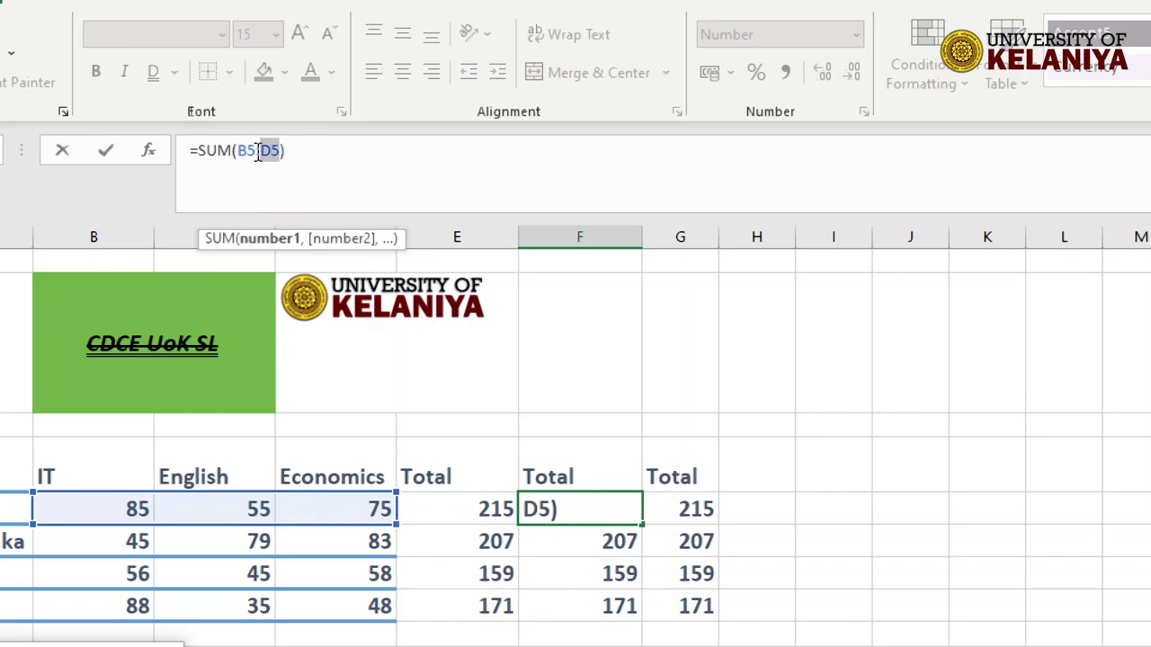
{"action": "key", "text": "Escape"}
{"action": "left_click", "coordinate": [458, 509]}
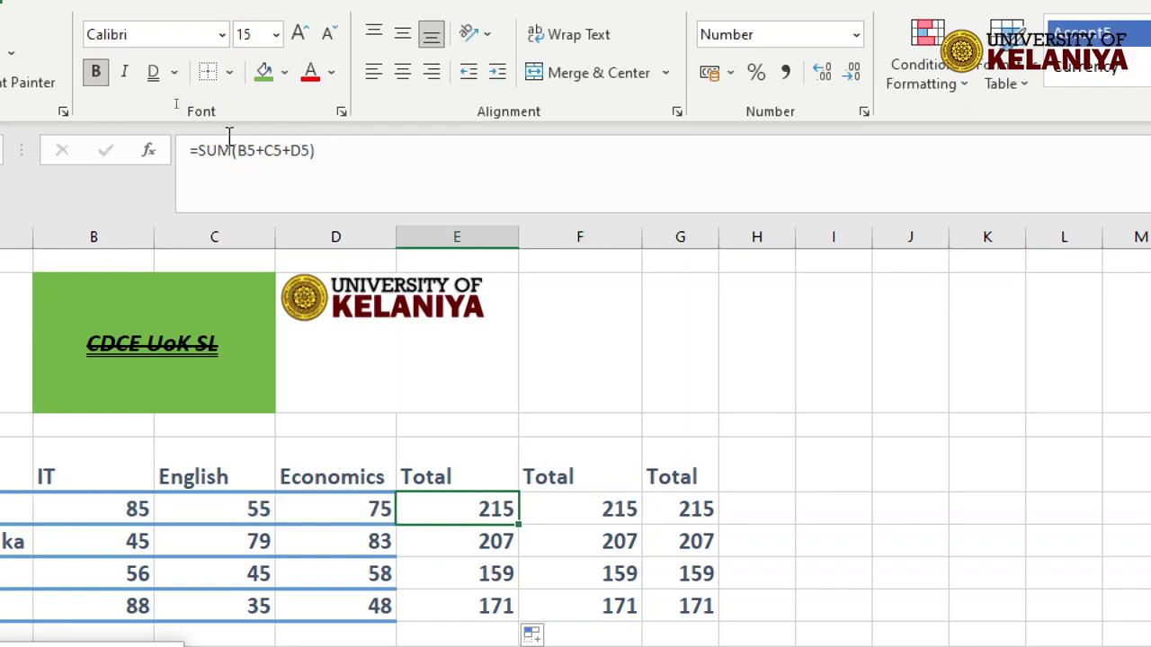